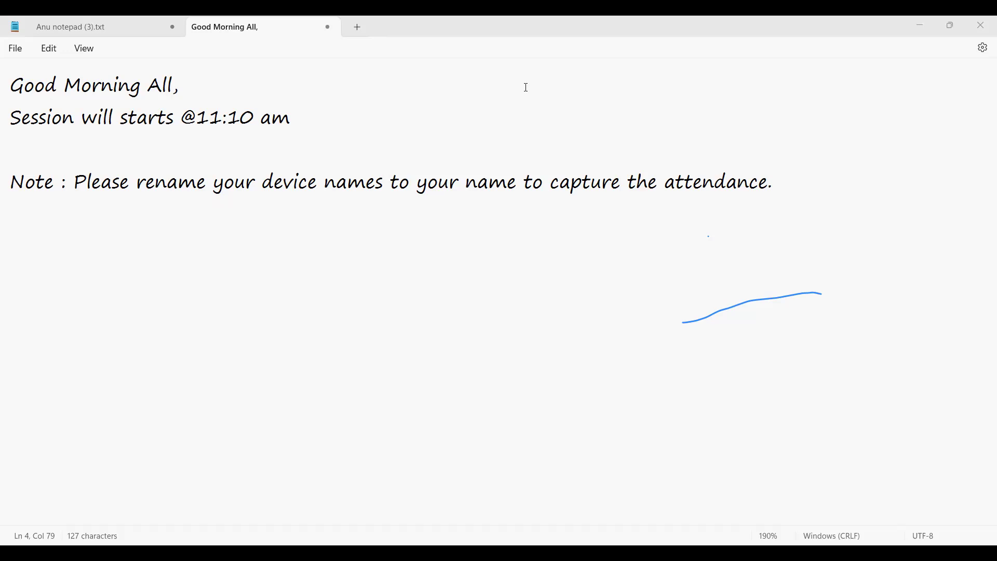
Start a new line below the attendance note and type '1. Ms VISIO'
{"action": "left_click", "coordinate": [23, 254]}
{"action": "left_click", "coordinate": [836, 191]}
{"action": "left_click", "coordinate": [5, 268]}
{"action": "left_click", "coordinate": [47, 263]}
{"action": "left_click", "coordinate": [837, 190]}
{"action": "key", "text": "Return"}
{"action": "key", "text": "Return"}
{"action": "key", "text": "Return"}
{"action": "key", "text": "Return"}
{"action": "left_click", "coordinate": [34, 268]}
{"action": "type", "text": "1. Ms V"}
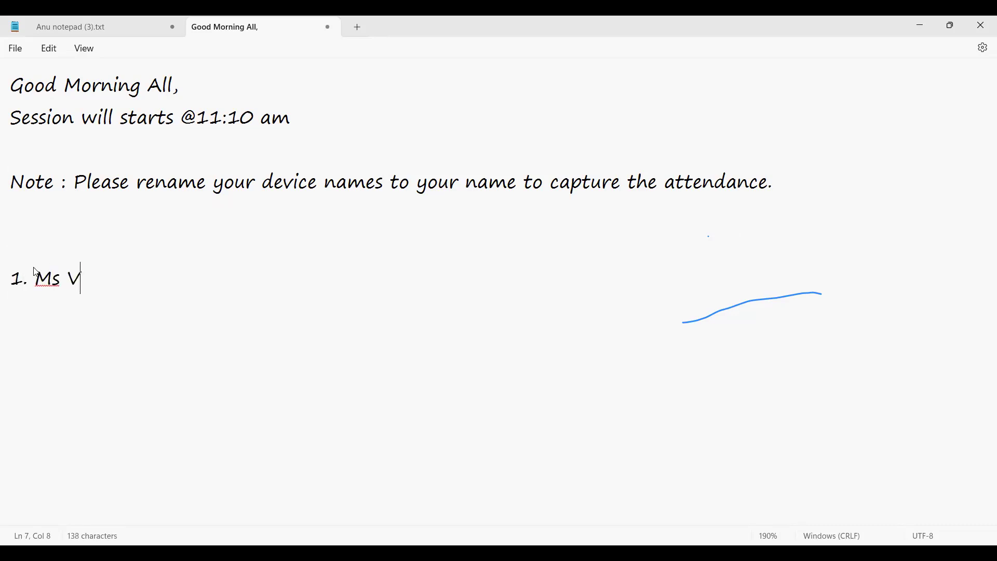
{"action": "type", "text": "ISIO"}
Add list items '2. Balsamiq' and '3. Axure', correcting the Balsamiq typo
{"action": "key", "text": "Return"}
{"action": "type", "text": "2. Ba"}
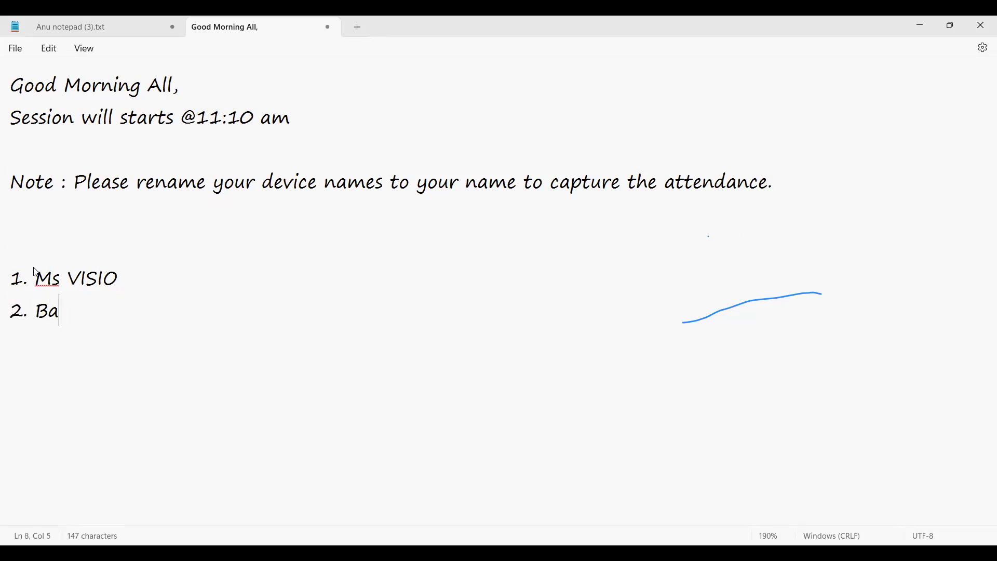
{"action": "type", "text": "lsamm"}
{"action": "key", "text": "BackSpace"}
{"action": "type", "text": "iq"}
{"action": "key", "text": "Return"}
{"action": "type", "text": "3. "}
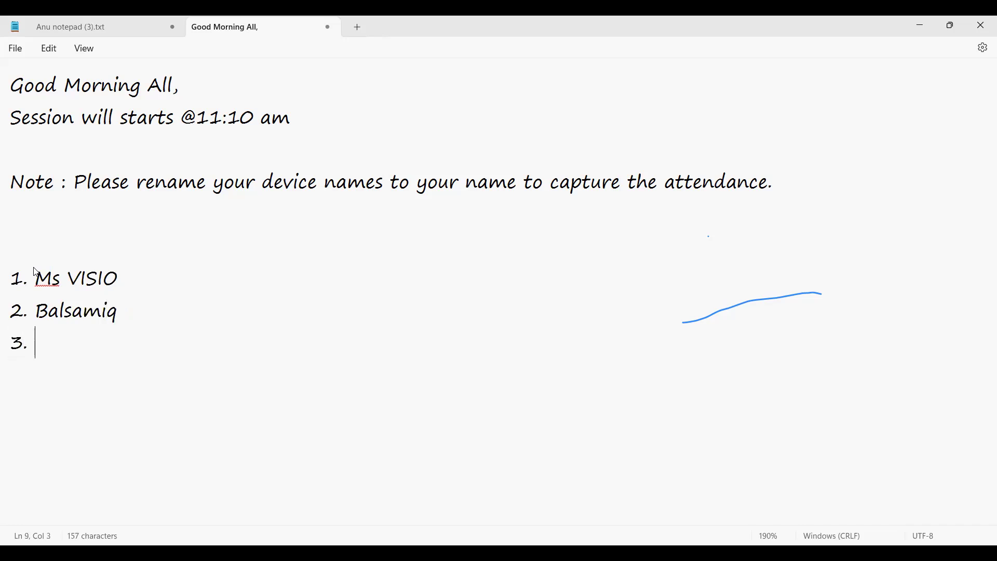
{"action": "type", "text": "Axure"}
{"action": "key", "text": "Return"}
{"action": "key", "text": "Return"}
Correct 'Ms VISIO' to 'MS VISIO' in the first list item
{"action": "left_click", "coordinate": [60, 281]}
{"action": "key", "text": "BackSpace"}
{"action": "type", "text": "S"}
{"action": "left_click", "coordinate": [126, 362]}
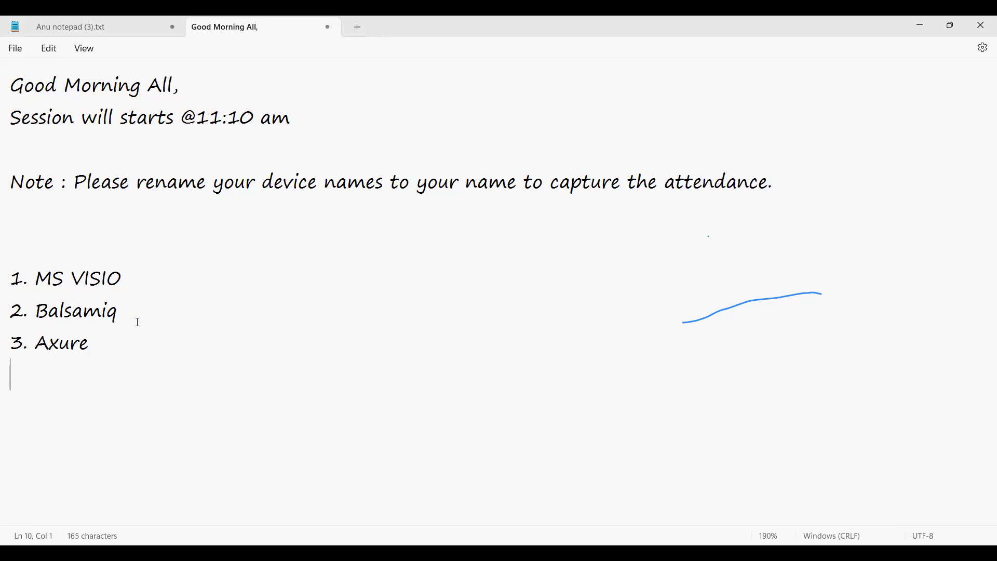
{"action": "left_click", "coordinate": [123, 270]}
Append ': Use case diagram, Activity diagram' after MS VISIO on line 7
{"action": "left_click_drag", "start_coordinate": [35, 312], "coordinate": [90, 359]}
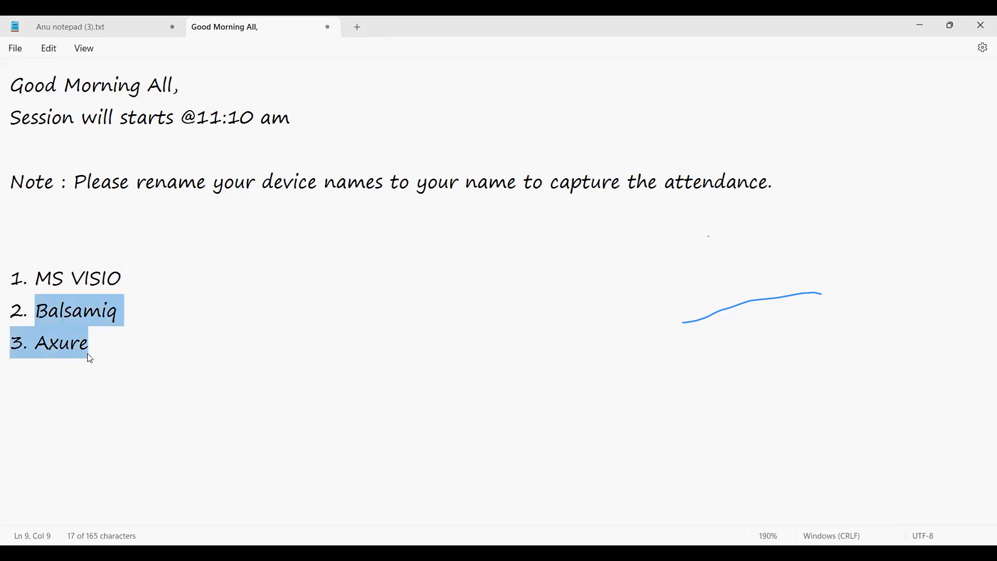
{"action": "left_click", "coordinate": [127, 282]}
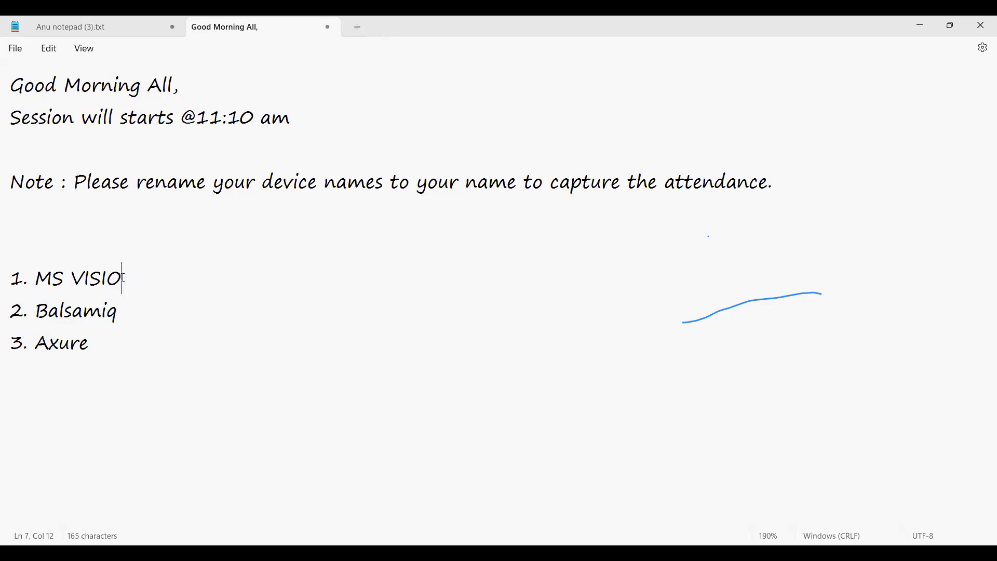
{"action": "left_click_drag", "start_coordinate": [35, 278], "coordinate": [126, 277]}
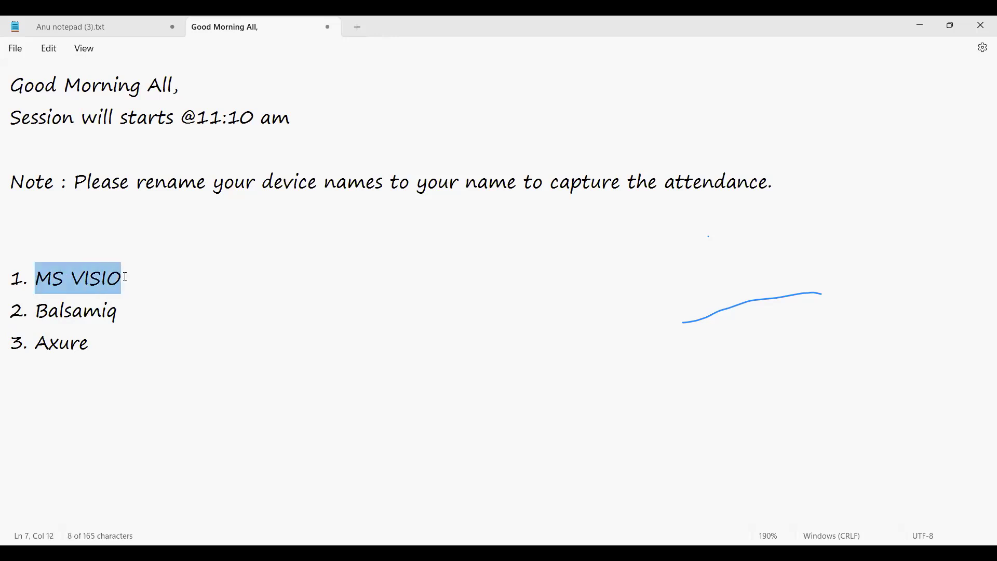
{"action": "left_click", "coordinate": [136, 279]}
{"action": "type", "text": ": "}
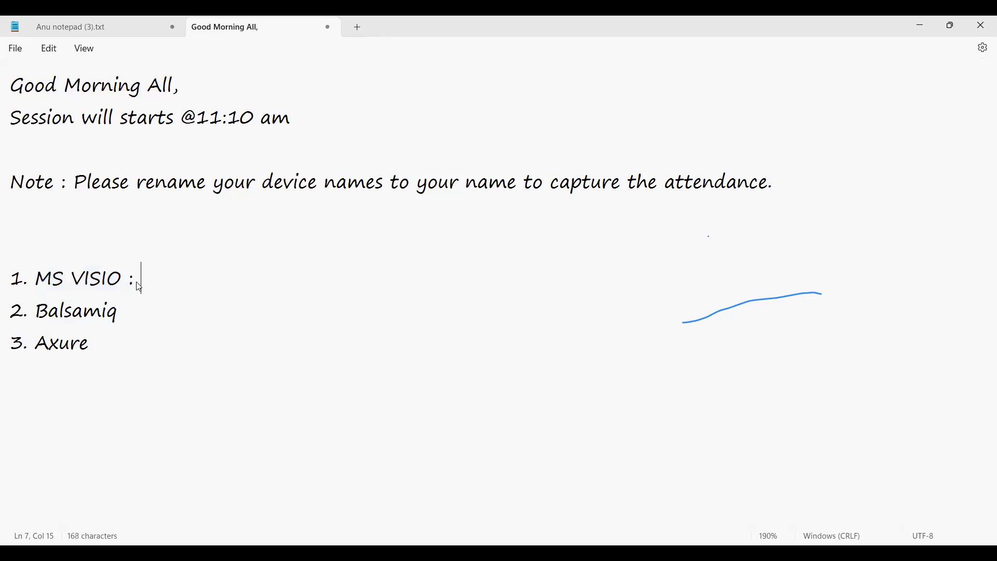
{"action": "type", "text": "Use case diagram"}
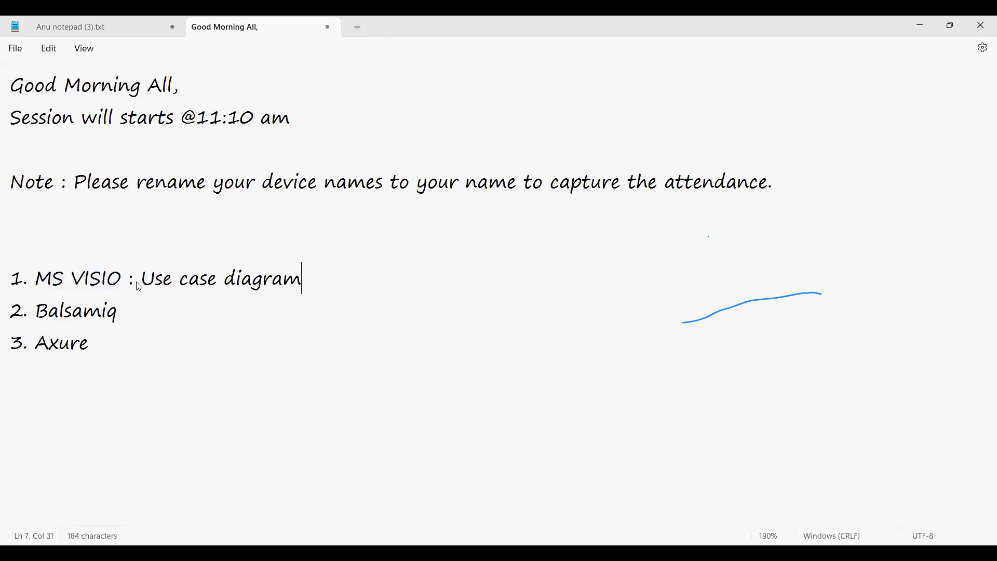
{"action": "type", "text": ", Activity diagram"}
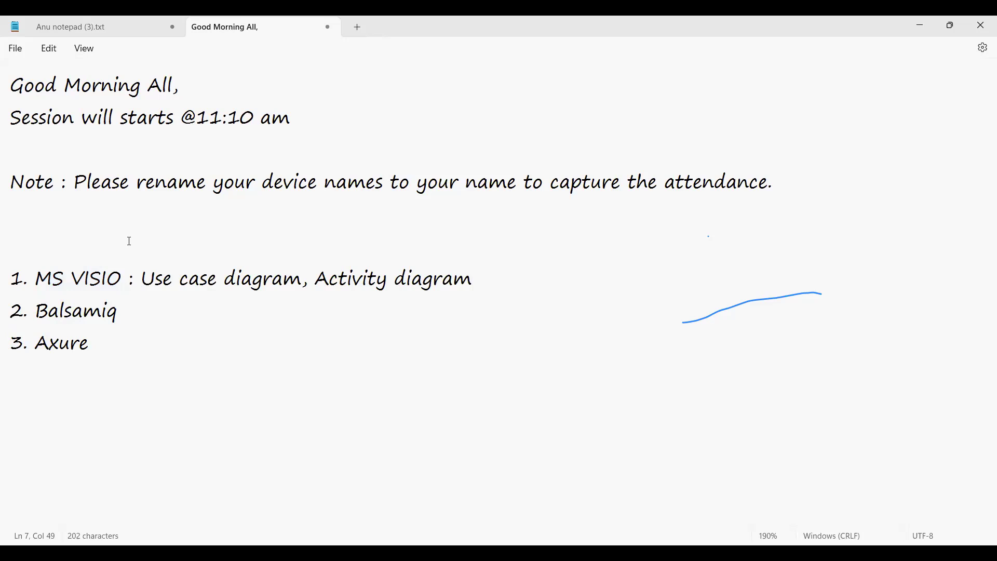
{"action": "key", "text": "alt+Tab"}
{"action": "left_click", "coordinate": [141, 312]}
{"action": "left_click", "coordinate": [109, 348]}
{"action": "left_click", "coordinate": [138, 314]}
{"action": "left_click", "coordinate": [302, 285]}
{"action": "left_click", "coordinate": [481, 280]}
Switch from Notepad to the Visio window showing Getting Started and its recent templates
{"action": "left_click", "coordinate": [132, 310]}
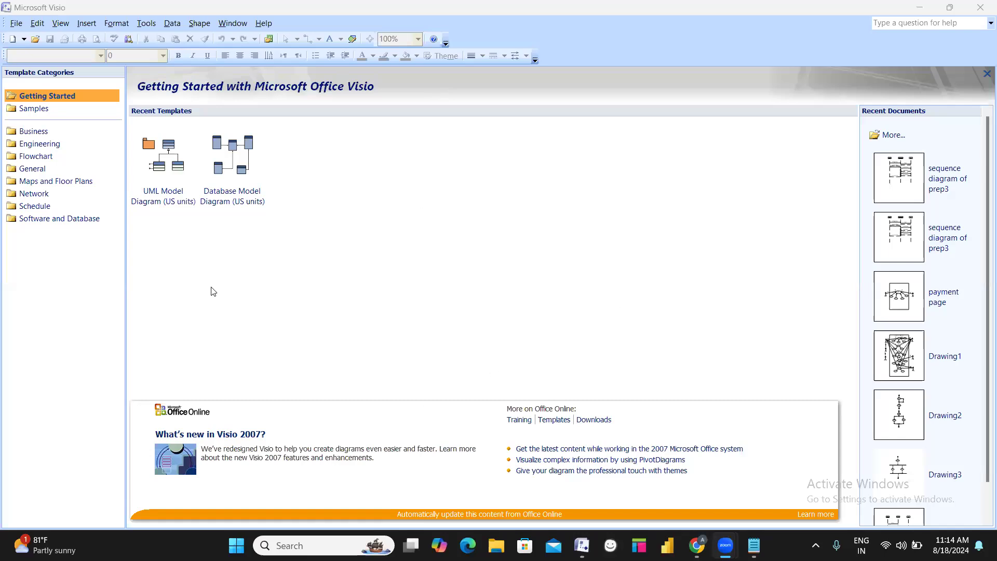
{"action": "mouse_move", "coordinate": [580, 541]}
{"action": "left_click", "coordinate": [167, 164]}
Create Drawing1 from the UML Model Diagram (US units) template, leaving the zoom unchanged
{"action": "double_click", "coordinate": [164, 193]}
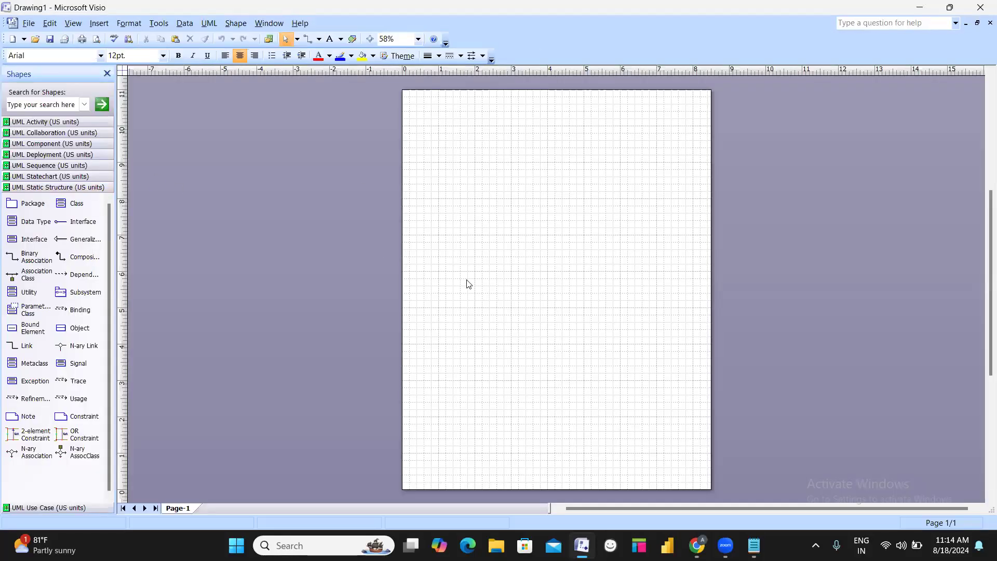
{"action": "scroll", "coordinate": [474, 280], "scroll_direction": "up", "scroll_amount": 2, "text": "ctrl"}
{"action": "mouse_move", "coordinate": [826, 510]}
{"action": "left_mouse_down"}
{"action": "mouse_move", "coordinate": [872, 510]}
{"action": "mouse_move", "coordinate": [854, 515]}
{"action": "left_mouse_up"}
{"action": "scroll", "coordinate": [418, 111], "scroll_direction": "up", "scroll_amount": 3}
{"action": "scroll", "coordinate": [418, 111], "scroll_direction": "left", "scroll_amount": 1}
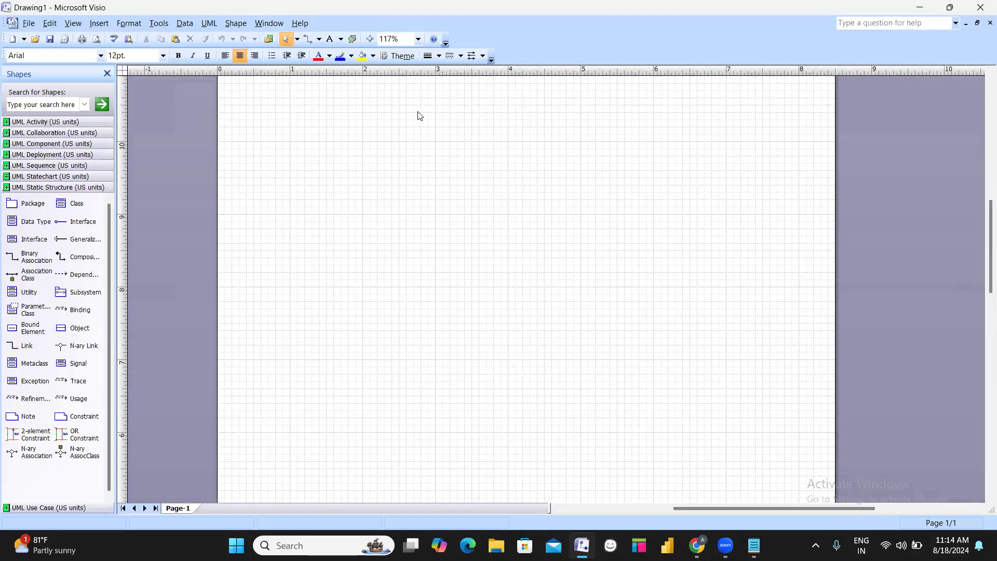
{"action": "left_click", "coordinate": [418, 39]}
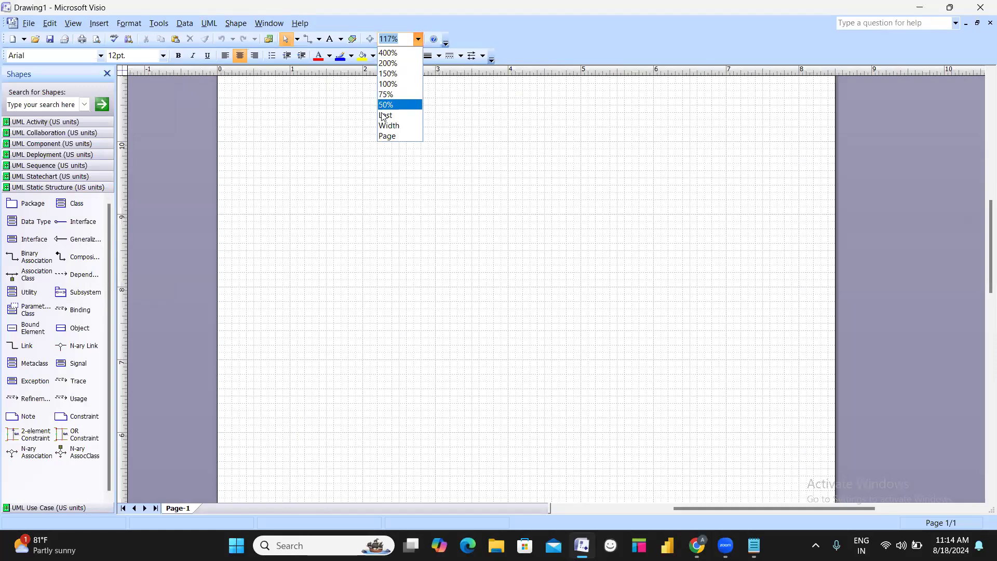
{"action": "left_click", "coordinate": [876, 399]}
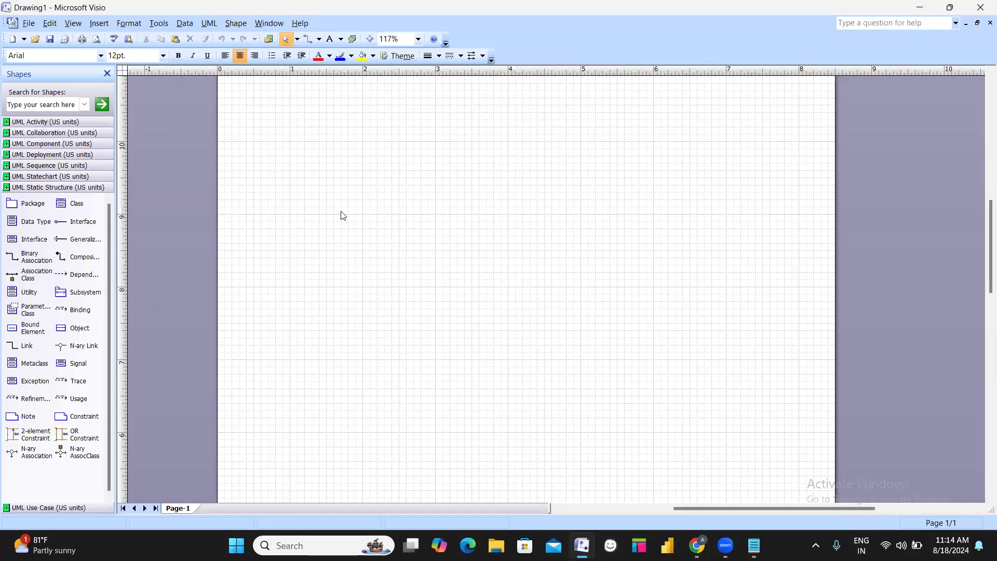
{"action": "scroll", "coordinate": [369, 204], "scroll_direction": "up", "scroll_amount": 2}
{"action": "scroll", "coordinate": [369, 204], "scroll_direction": "down", "scroll_amount": 1}
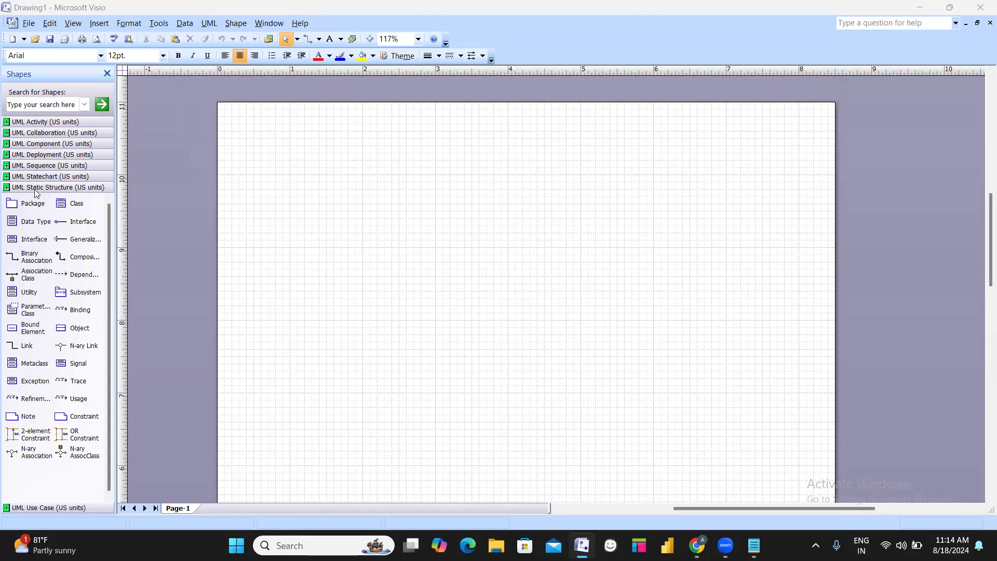
Expand the UML Use Case (US units) stencil to show Actor, Use Case and System Boundary
{"action": "left_click", "coordinate": [35, 508]}
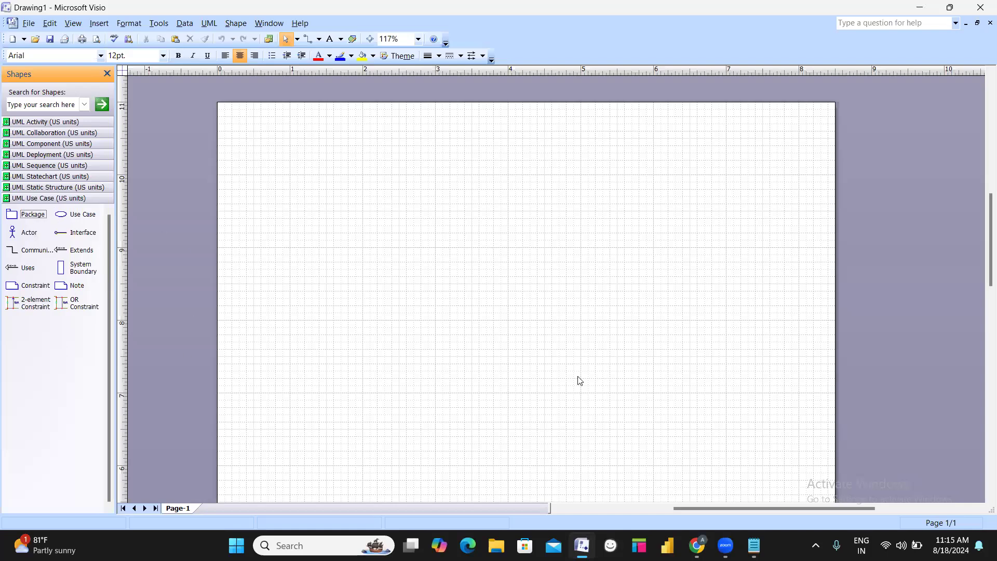
{"action": "left_click", "coordinate": [415, 10]}
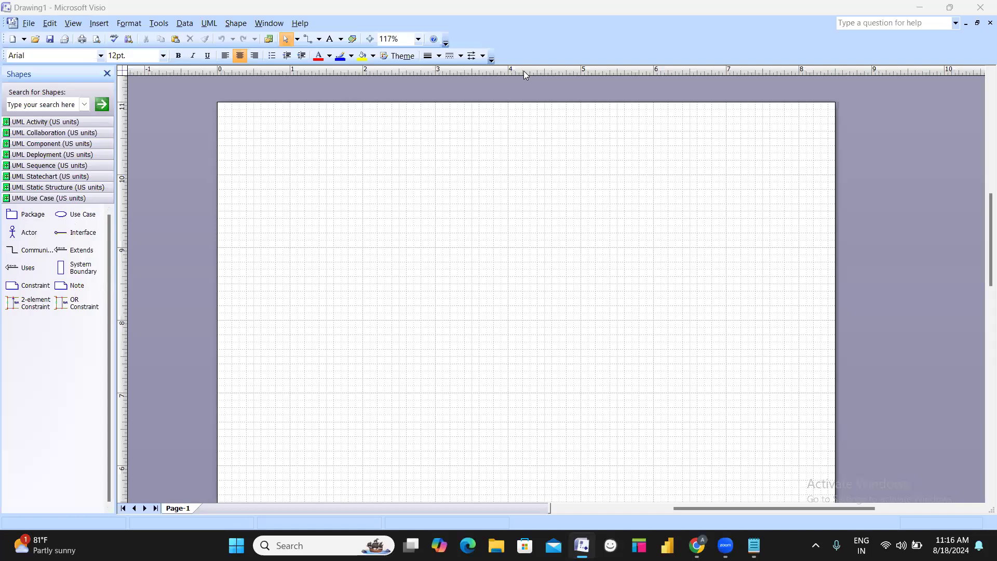
{"action": "scroll", "coordinate": [677, 239], "scroll_direction": "up", "scroll_amount": 2, "text": "ctrl"}
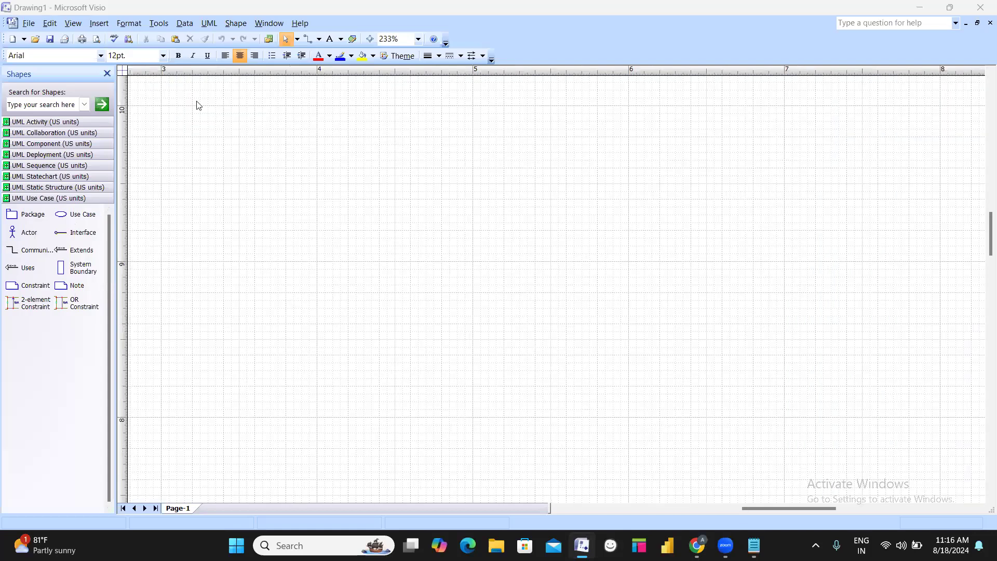
{"action": "scroll", "coordinate": [208, 105], "scroll_direction": "up", "scroll_amount": 2}
{"action": "scroll", "coordinate": [220, 103], "scroll_direction": "up", "scroll_amount": 1}
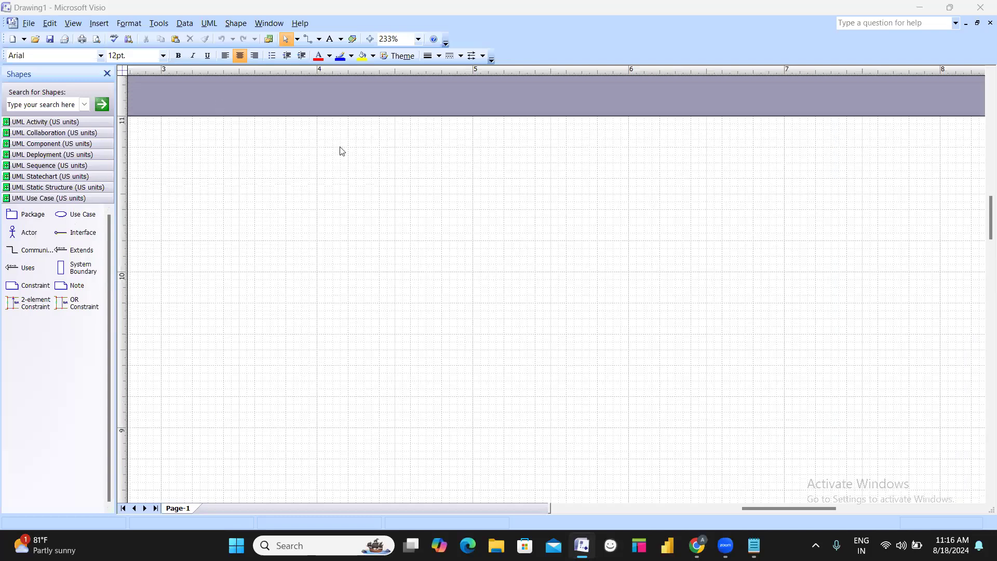
{"action": "scroll", "coordinate": [653, 151], "scroll_direction": "down", "scroll_amount": 1}
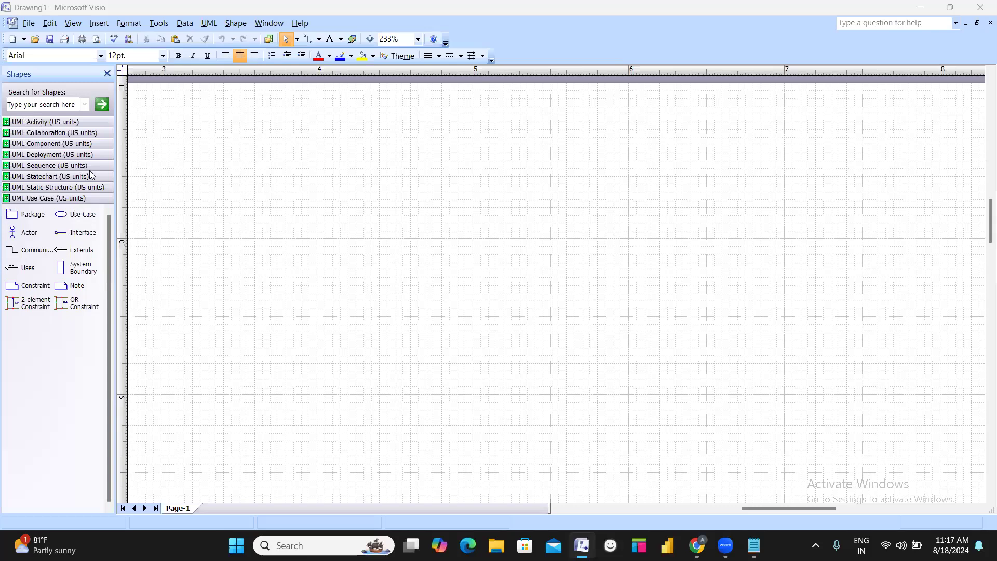
{"action": "left_click", "coordinate": [32, 199]}
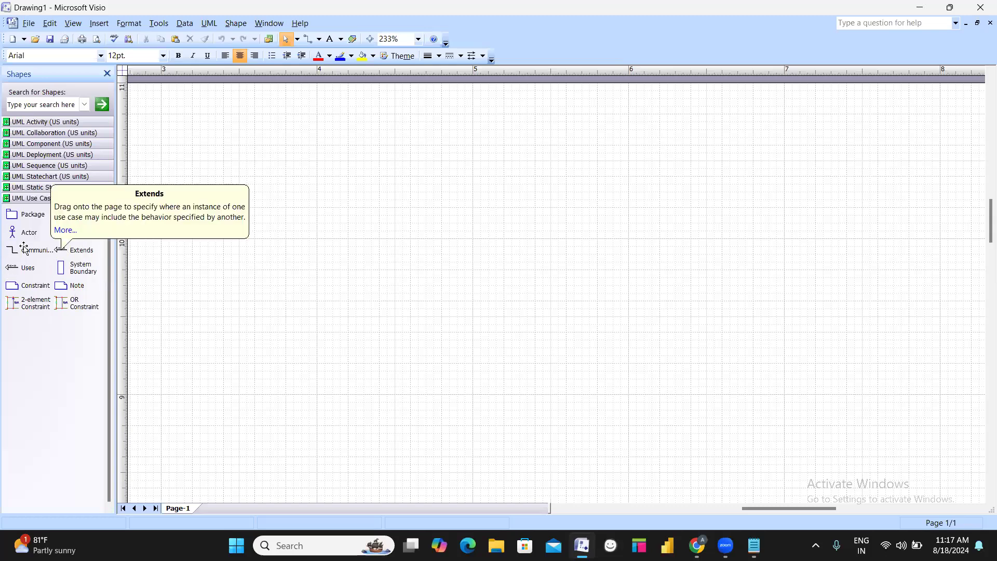
{"action": "left_click", "coordinate": [42, 188]}
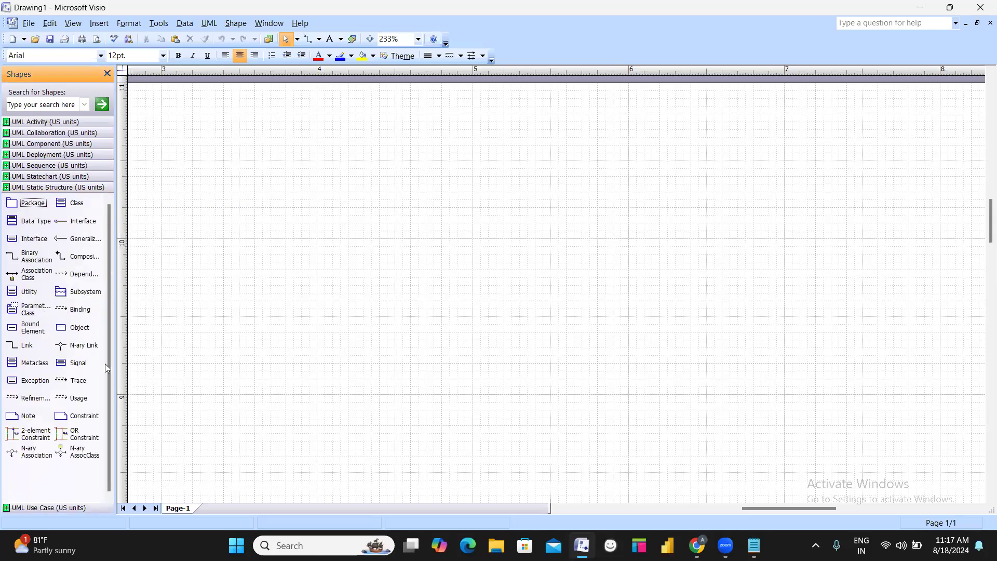
{"action": "left_click", "coordinate": [37, 507]}
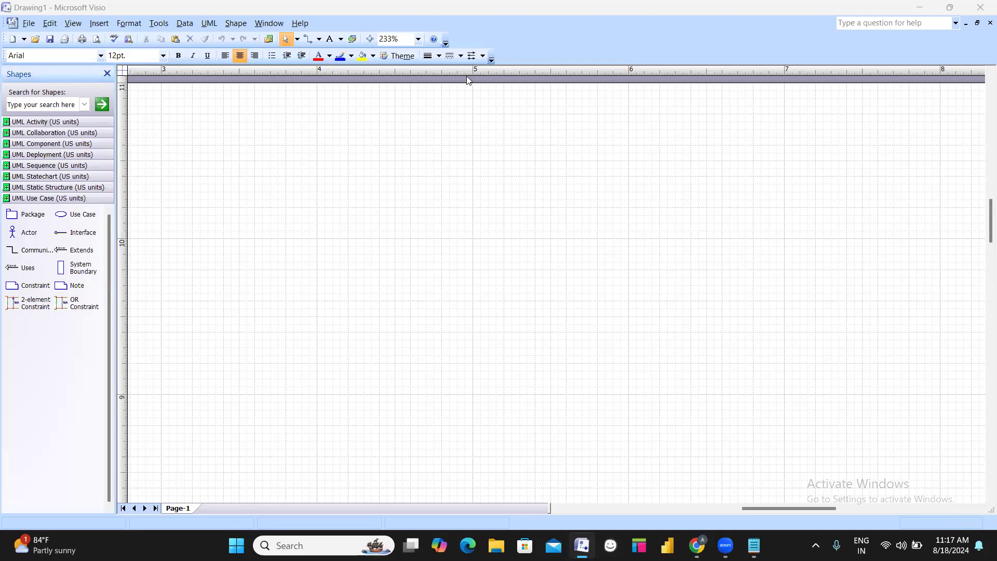
{"action": "left_click", "coordinate": [644, 169]}
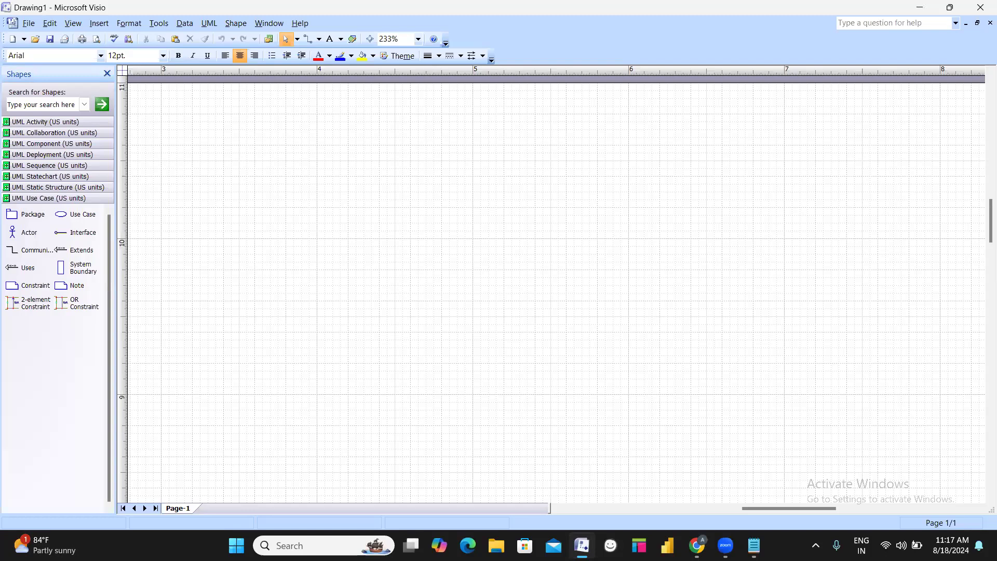
{"action": "mouse_move", "coordinate": [582, 546]}
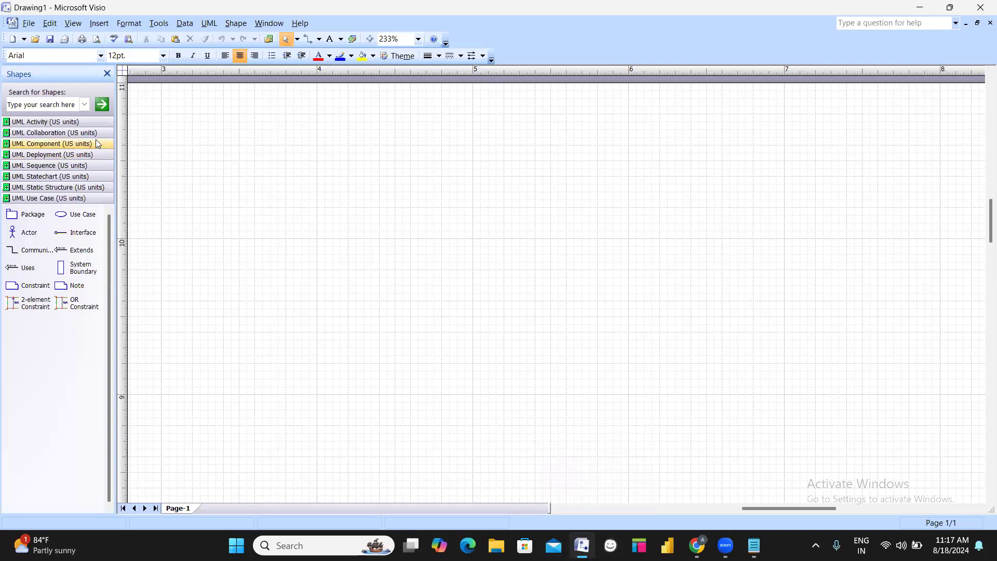
Close Drawing1 and relaunch Visio from the taskbar to its Getting Started page
{"action": "left_click", "coordinate": [981, 7]}
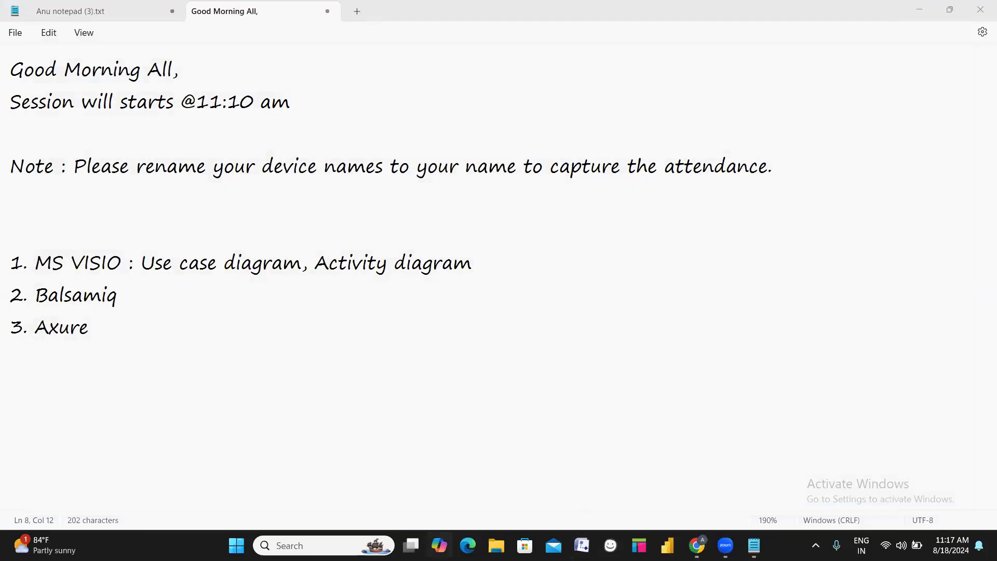
{"action": "left_click", "coordinate": [582, 545]}
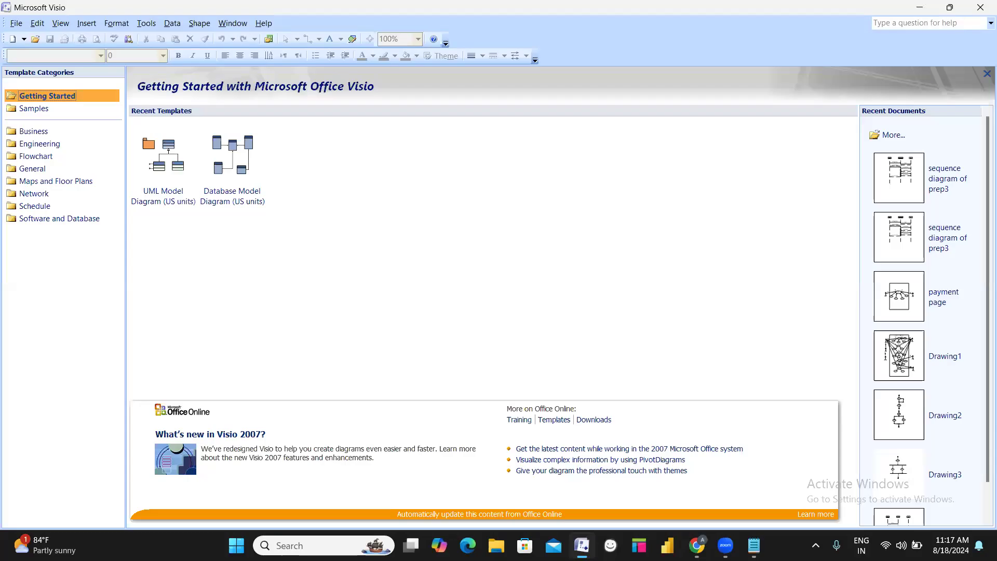
Open a new UML Model Diagram (US units) drawing with the UML Use Case stencil expanded
{"action": "left_click", "coordinate": [170, 203]}
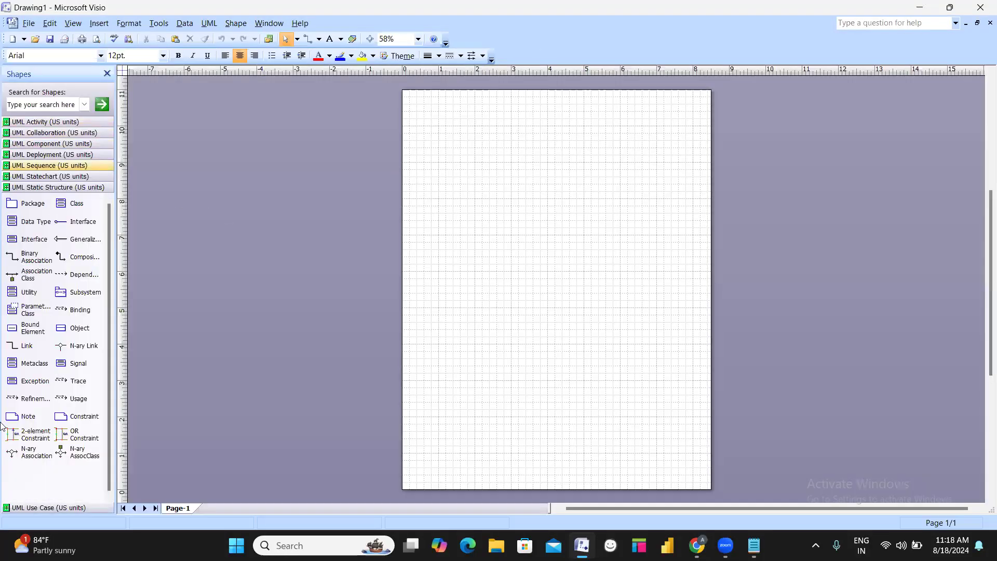
{"action": "left_click", "coordinate": [22, 508]}
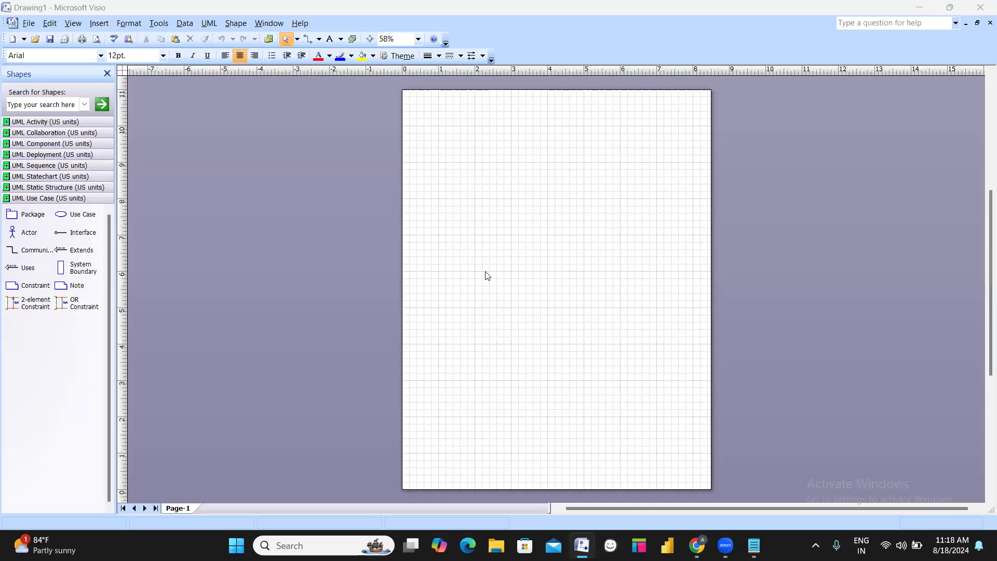
Zoom the blank page from 58% to 233% and scroll to its top
{"action": "scroll", "coordinate": [565, 263], "scroll_direction": "up", "scroll_amount": 3}
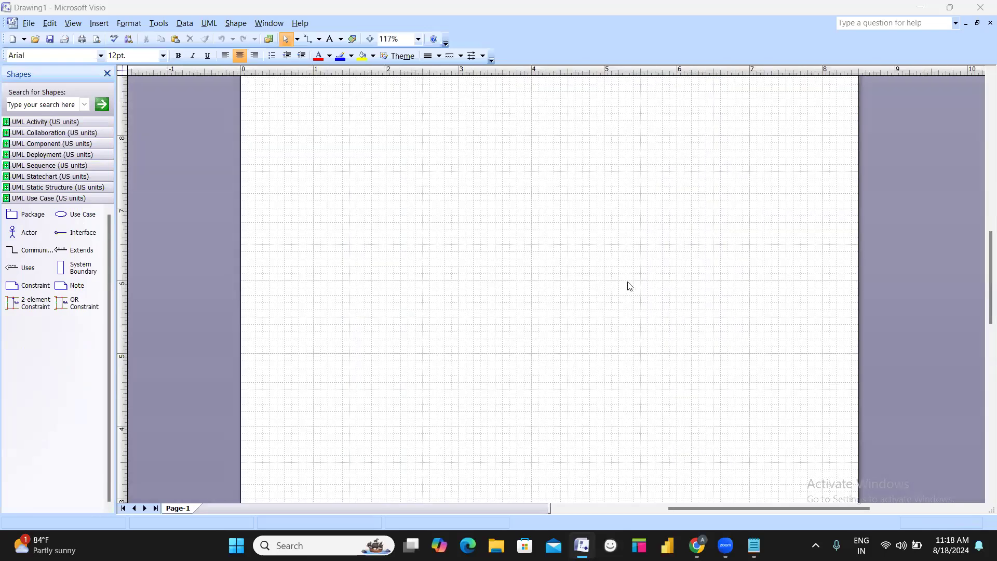
{"action": "scroll", "coordinate": [631, 286], "scroll_direction": "up", "scroll_amount": 3}
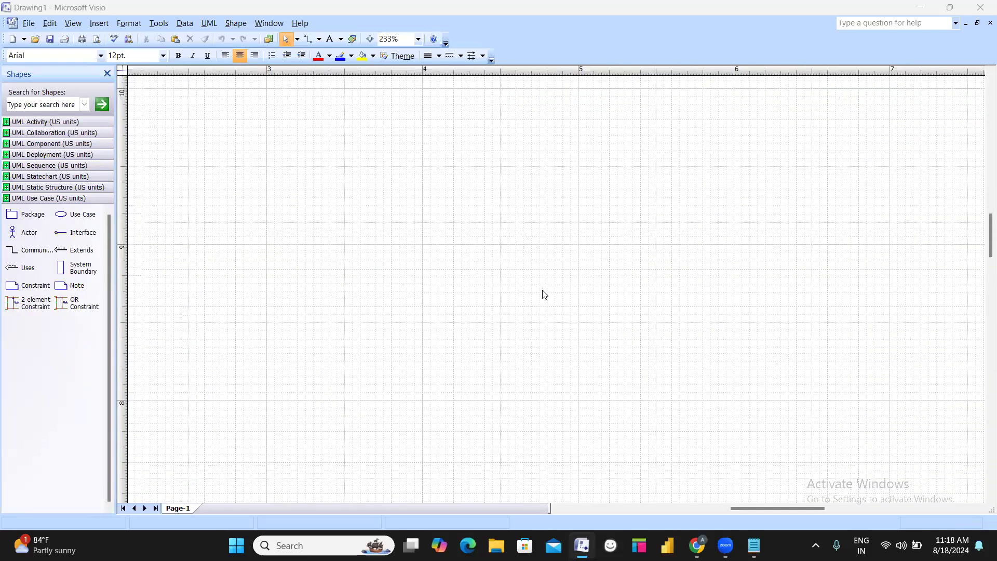
{"action": "scroll", "coordinate": [542, 291], "scroll_direction": "up", "scroll_amount": 8}
{"action": "scroll", "coordinate": [595, 372], "scroll_direction": "down", "scroll_amount": 4}
{"action": "scroll", "coordinate": [595, 371], "scroll_direction": "up", "scroll_amount": 1}
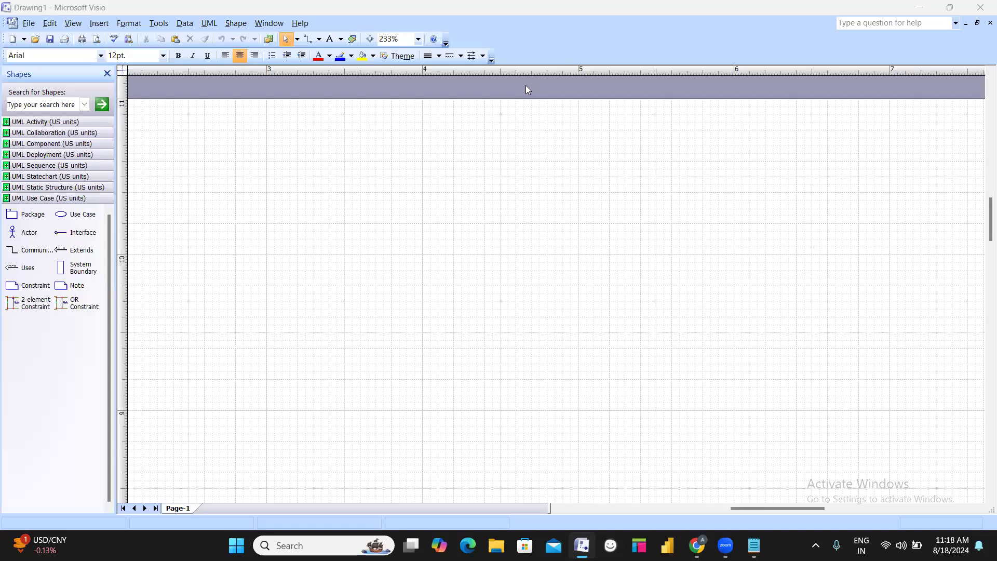
{"action": "left_click", "coordinate": [419, 39]}
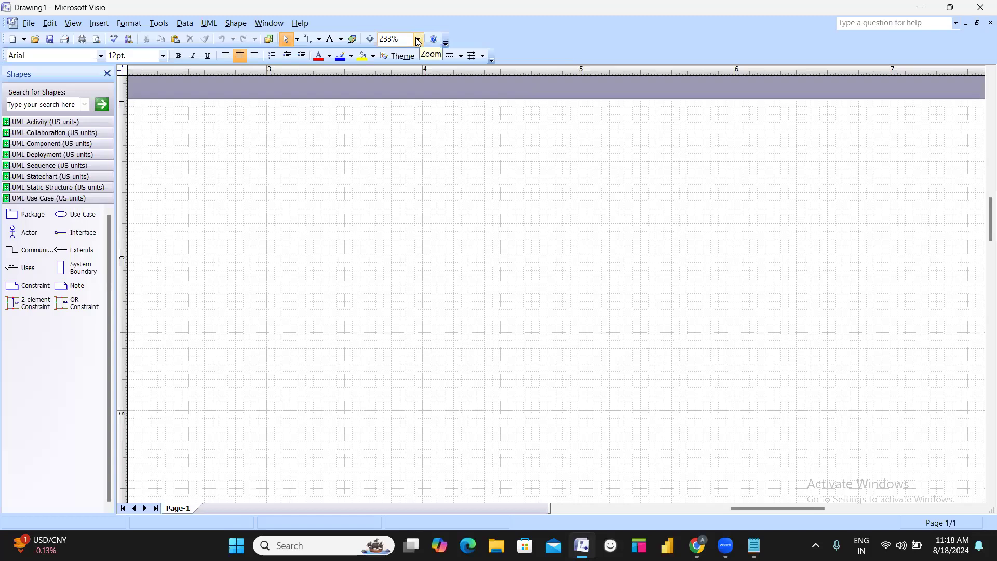
{"action": "left_click", "coordinate": [419, 39]}
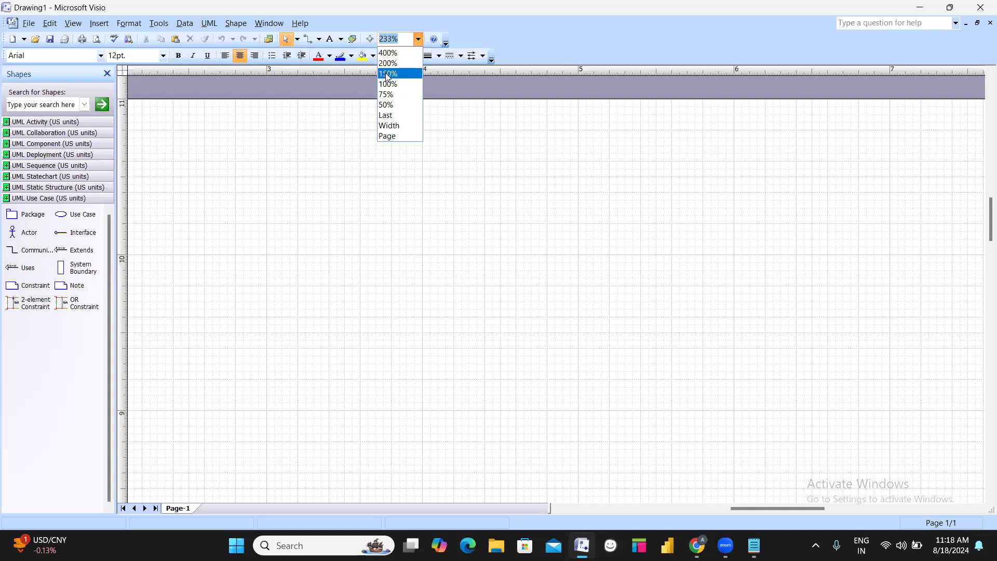
{"action": "left_click", "coordinate": [419, 40]}
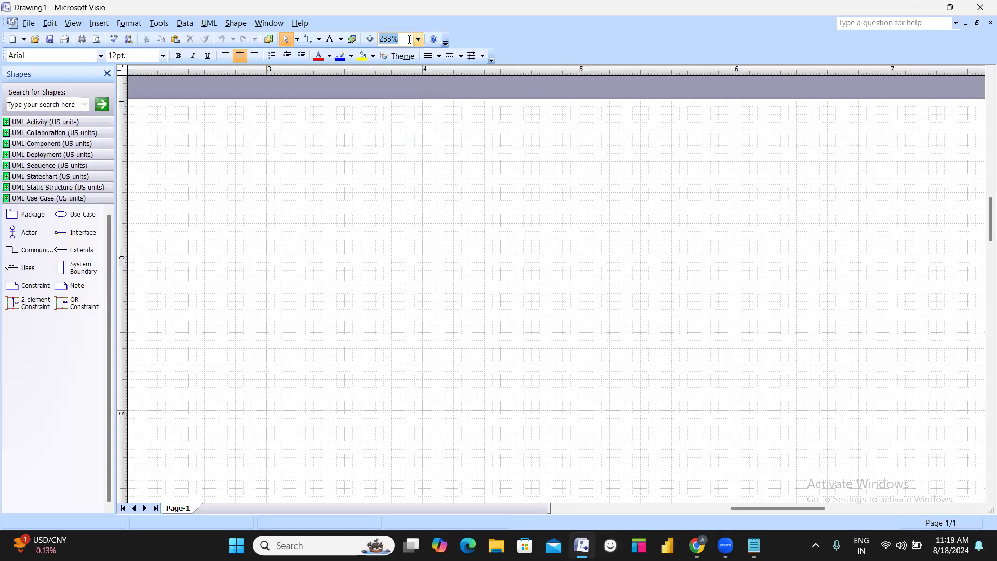
{"action": "left_click", "coordinate": [408, 40]}
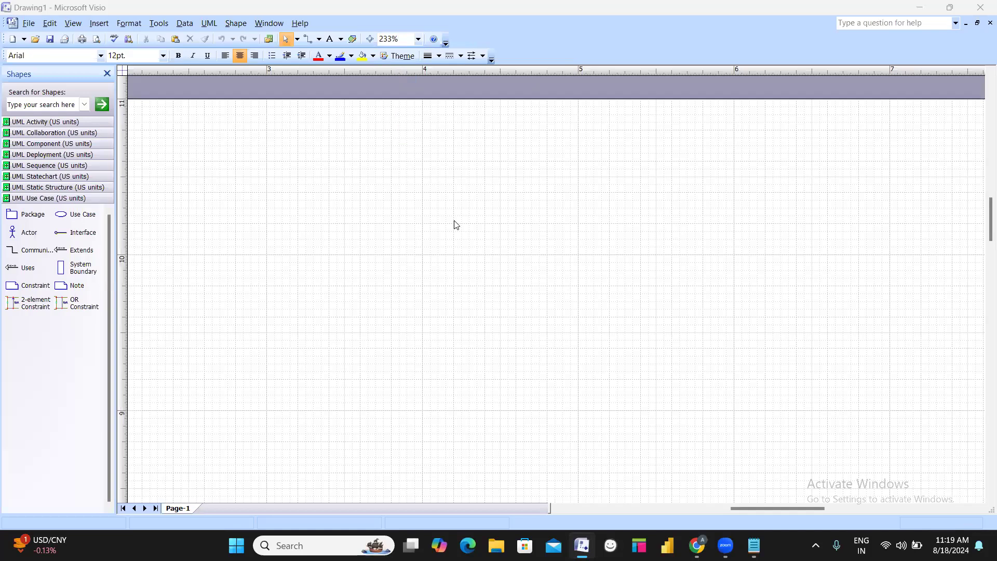
{"action": "scroll", "coordinate": [470, 205], "scroll_direction": "down", "scroll_amount": 1}
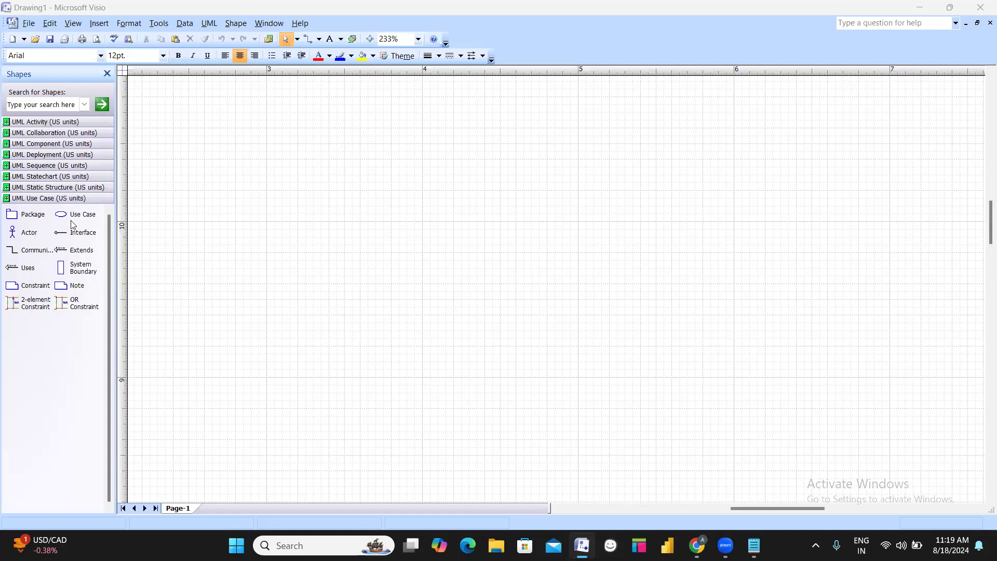
Place a System Boundary shape on the page and move it up and to the right
{"action": "left_click_drag", "start_coordinate": [75, 269], "coordinate": [461, 318]}
{"action": "scroll", "coordinate": [429, 297], "scroll_direction": "up", "scroll_amount": 1}
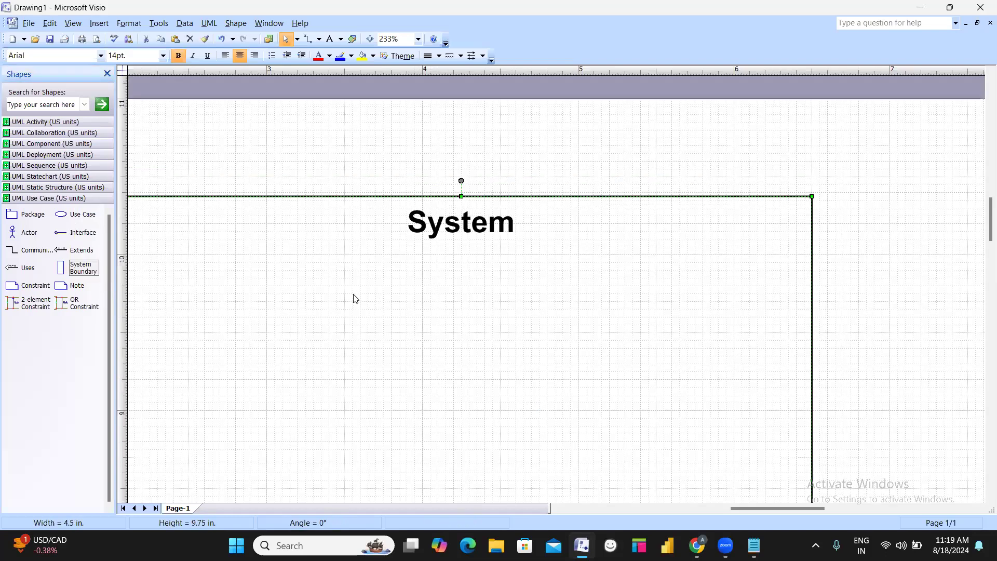
{"action": "left_click", "coordinate": [281, 289]}
{"action": "left_click_drag", "start_coordinate": [400, 285], "coordinate": [439, 273]}
{"action": "left_click", "coordinate": [383, 196]}
{"action": "left_click_drag", "start_coordinate": [424, 187], "coordinate": [518, 135]}
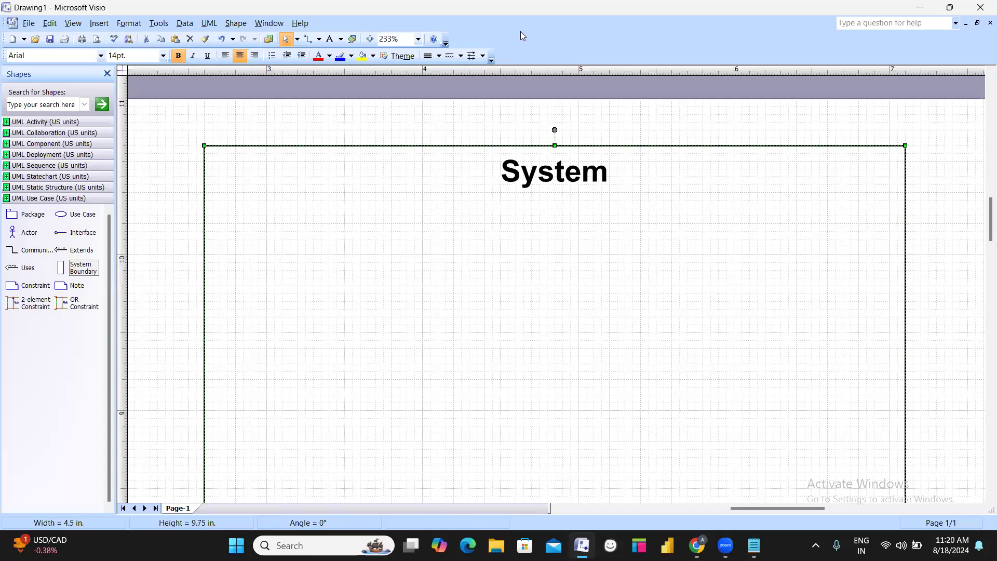
Change the boundary title from 'System' to 'Restaurant Management system'
{"action": "double_click", "coordinate": [540, 182]}
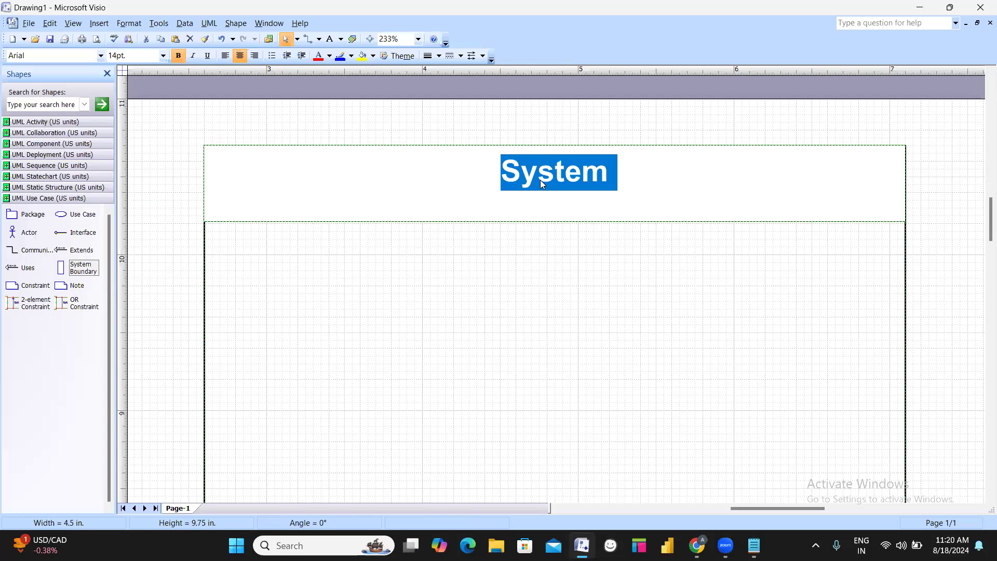
{"action": "key", "text": "BackSpace"}
{"action": "type", "text": "Restaurant Nam"}
{"action": "key", "text": "BackSpace"}
{"action": "key", "text": "BackSpace"}
{"action": "key", "text": "BackSpace"}
{"action": "type", "text": "Management system"}
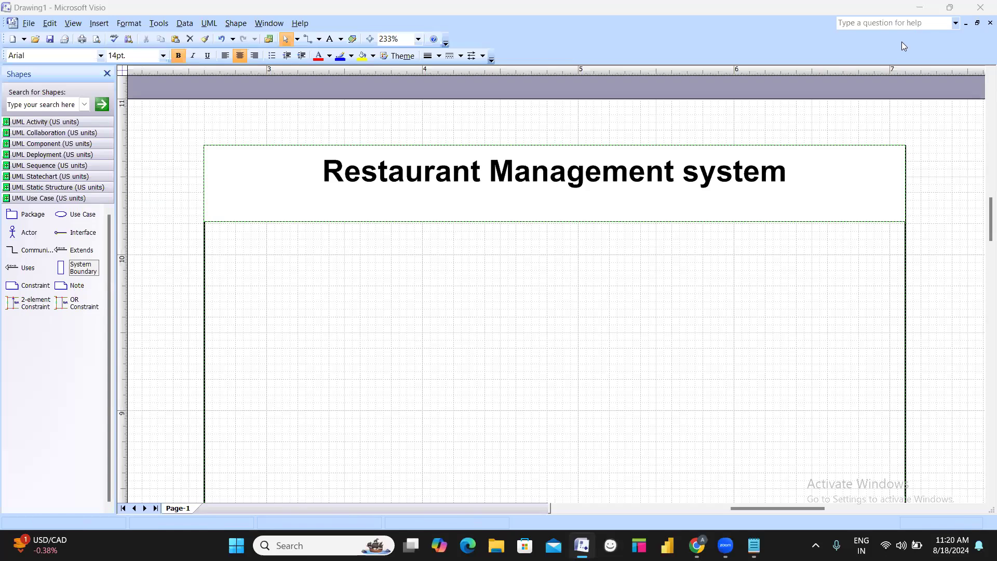
{"action": "left_click", "coordinate": [334, 290]}
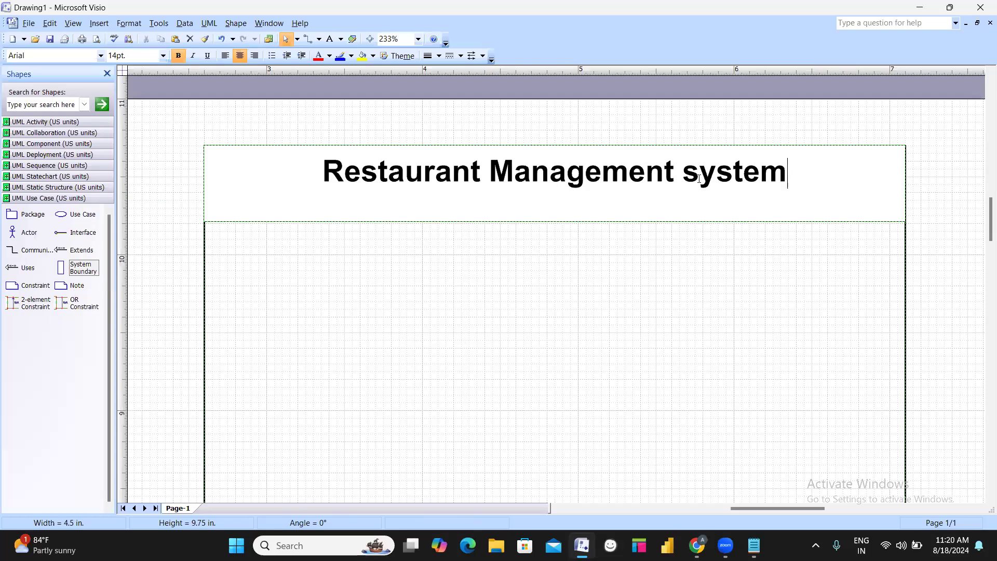
{"action": "left_click", "coordinate": [605, 391]}
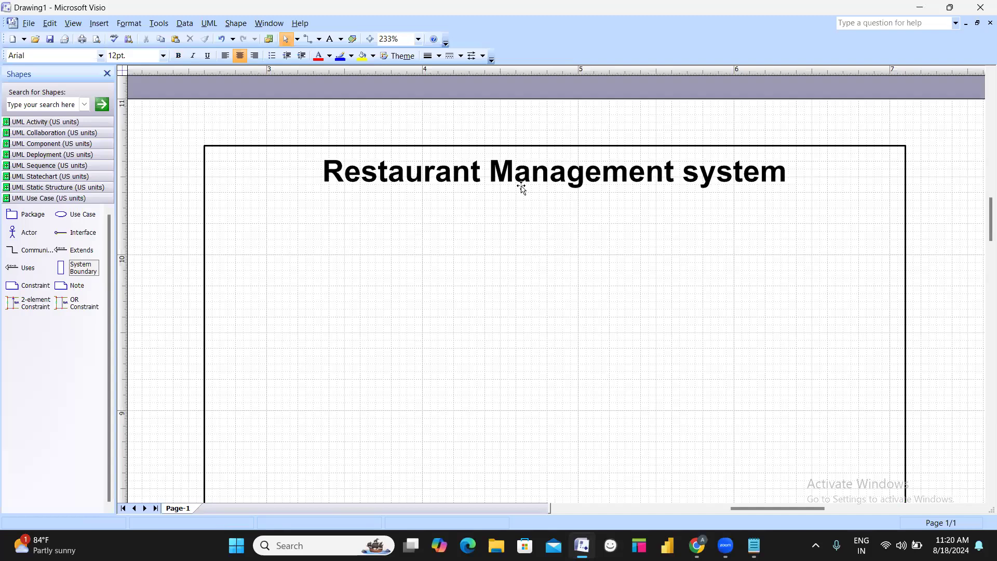
Place an Actor shape outside the left of the system boundary and name it Customer
{"action": "scroll", "coordinate": [630, 171], "scroll_direction": "down", "scroll_amount": 1}
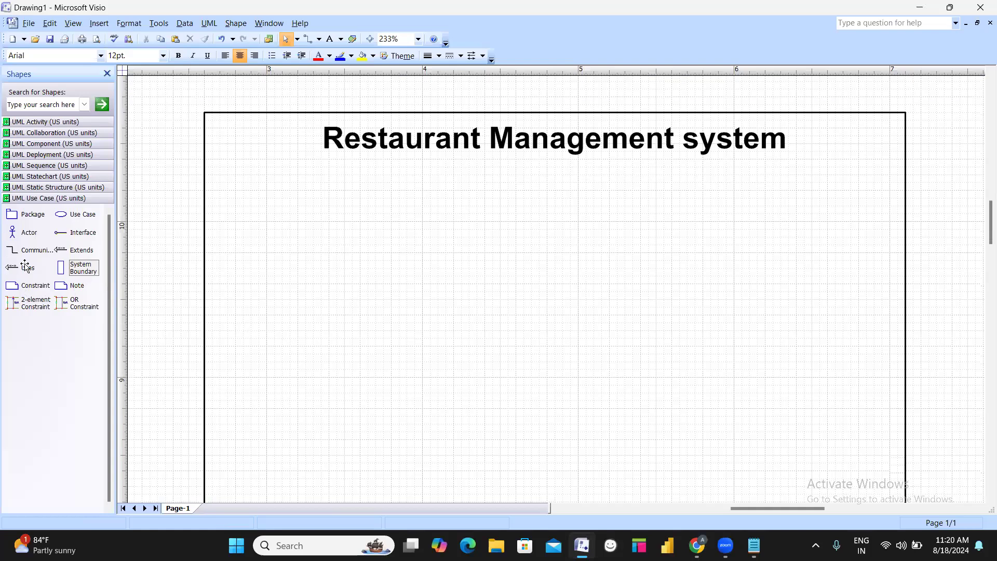
{"action": "left_click_drag", "start_coordinate": [25, 235], "coordinate": [171, 304]}
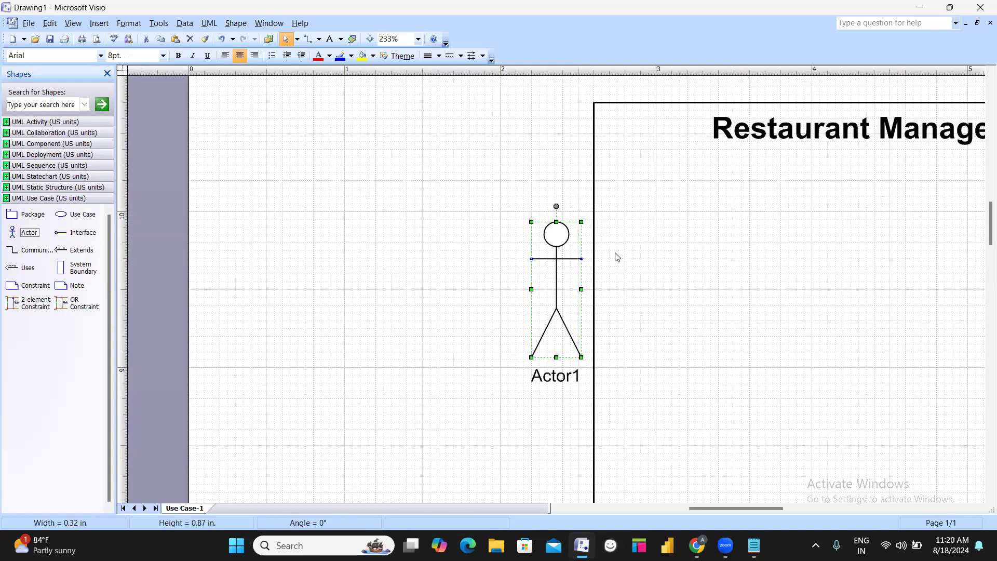
{"action": "left_click_drag", "start_coordinate": [554, 232], "coordinate": [475, 230]}
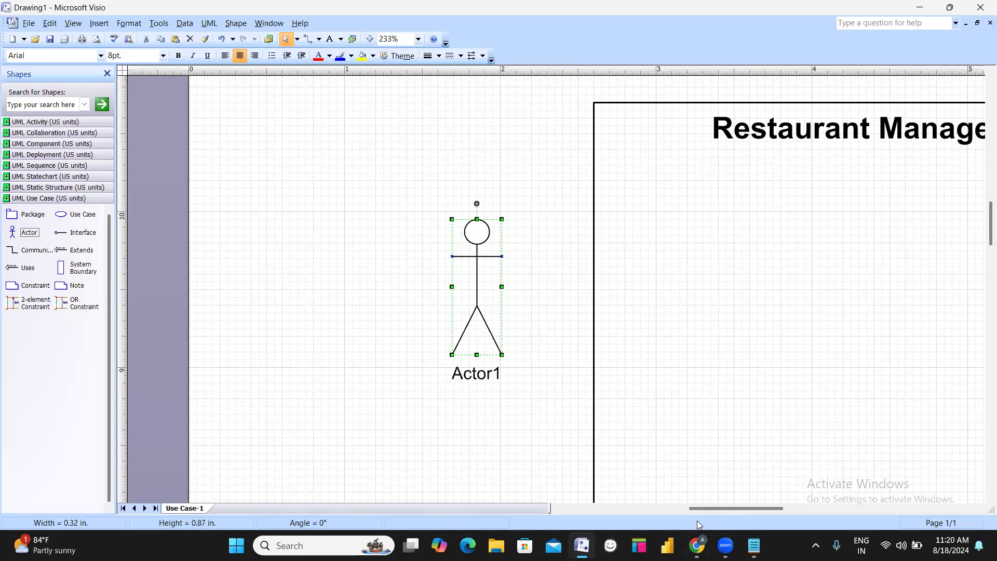
{"action": "left_click_drag", "start_coordinate": [722, 508], "coordinate": [747, 510]}
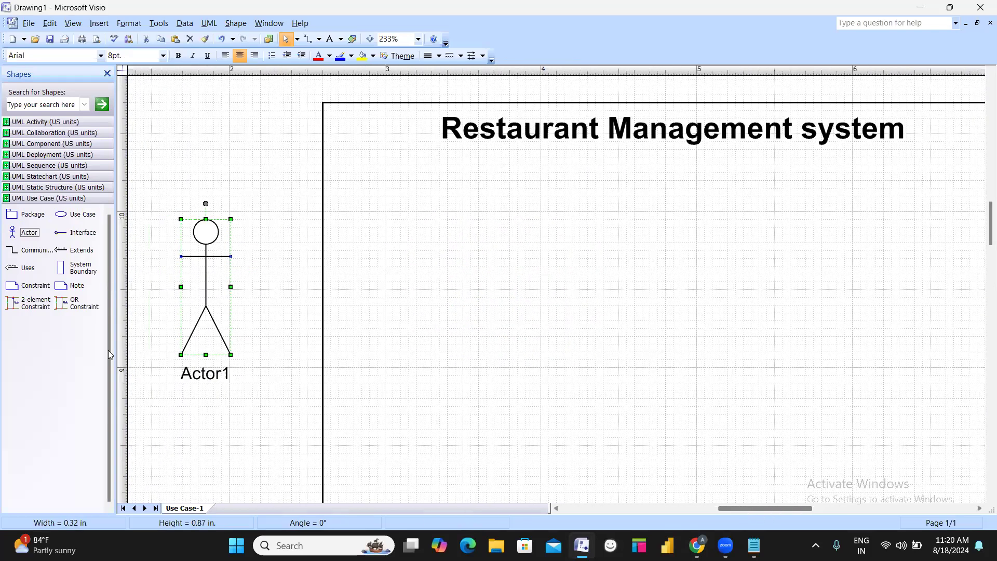
{"action": "double_click", "coordinate": [203, 375]}
{"action": "type", "text": "Customer"}
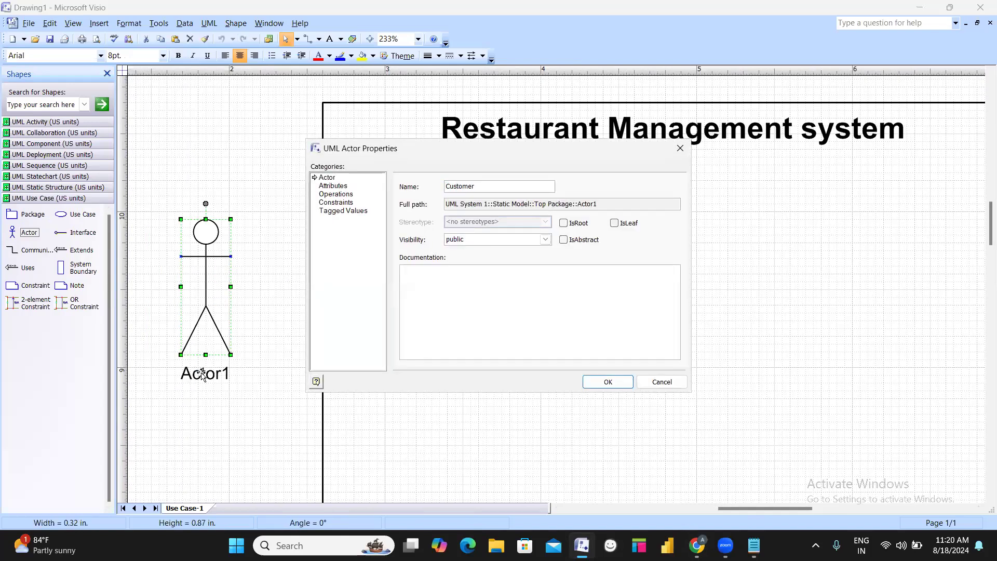
{"action": "key", "text": "Return"}
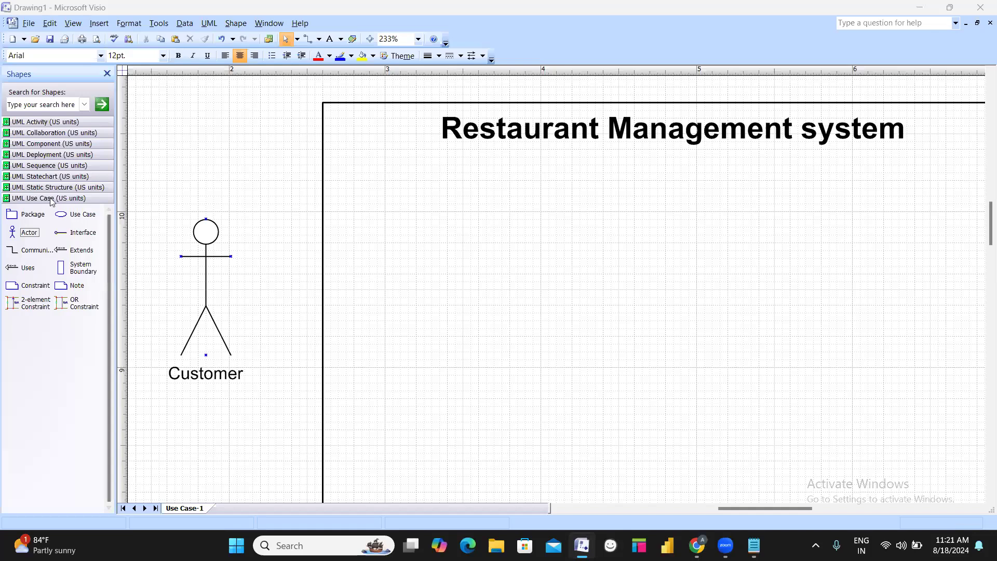
Add a use case named Registration inside the Restaurant Management boundary
{"action": "left_click_drag", "start_coordinate": [78, 218], "coordinate": [626, 208]}
{"action": "double_click", "coordinate": [627, 208]}
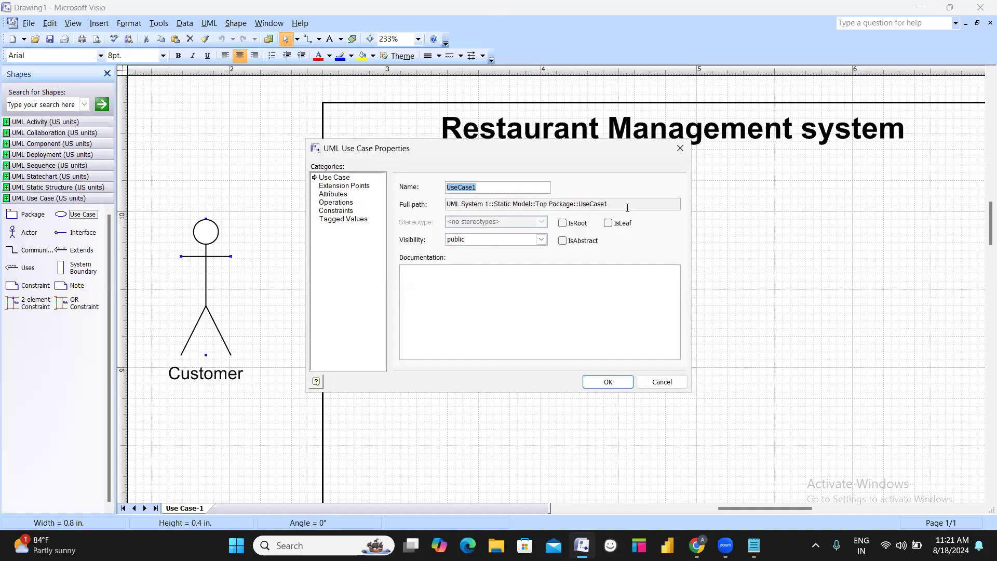
{"action": "type", "text": "Registratio"}
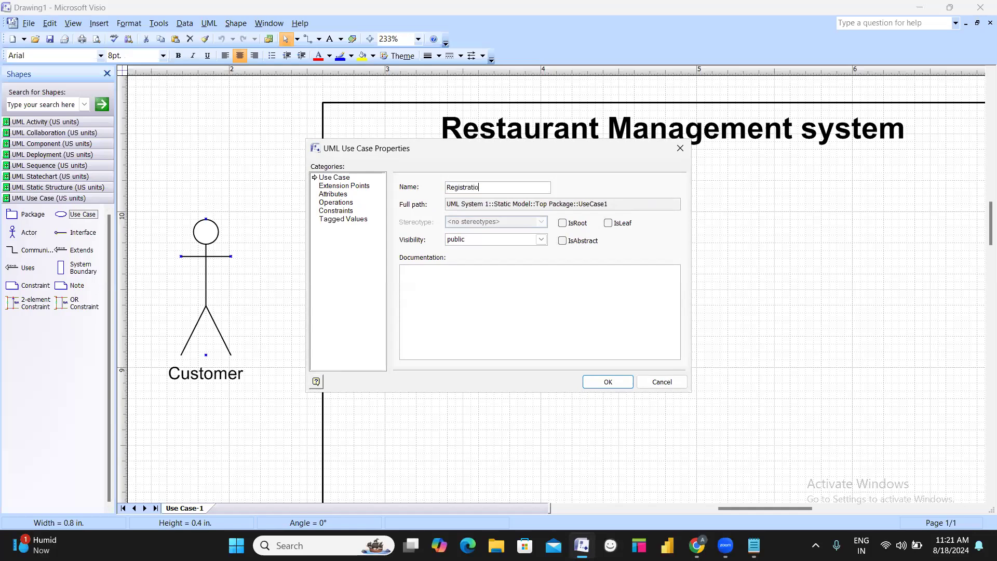
{"action": "type", "text": "n"}
{"action": "key", "text": "Return"}
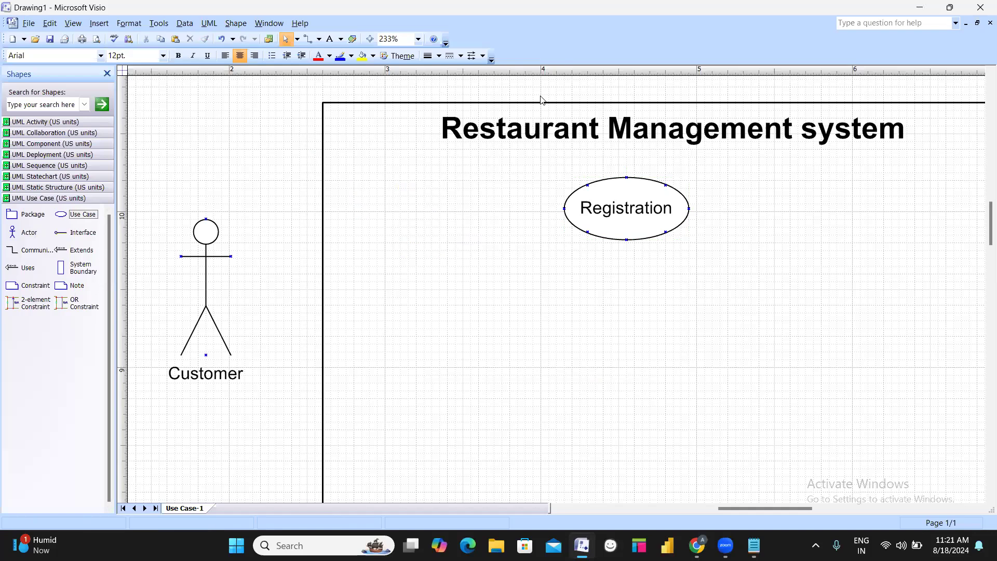
Drop a second, unnamed use case below-left of Registration
{"action": "key", "text": "alt+Tab"}
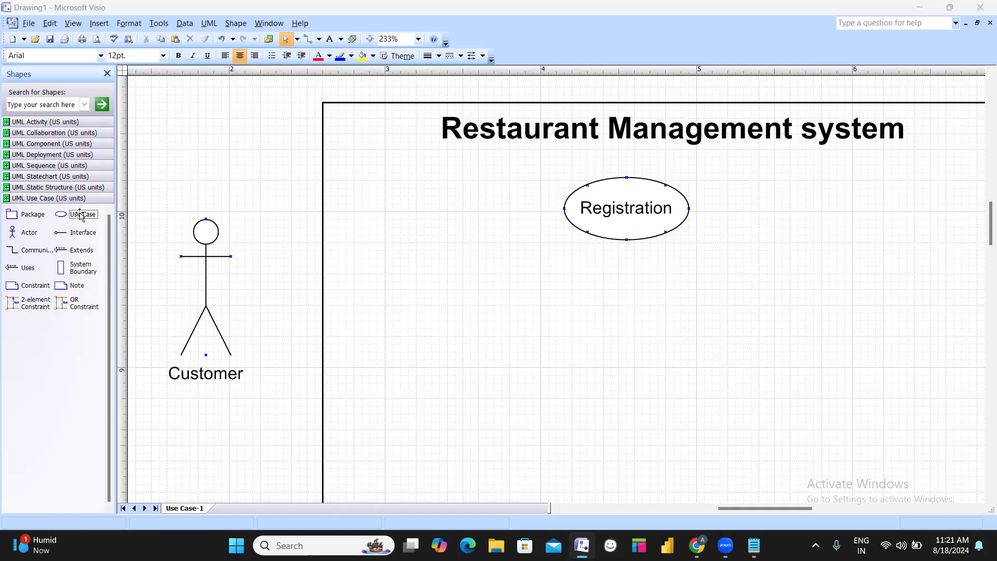
{"action": "left_click_drag", "start_coordinate": [80, 216], "coordinate": [501, 288]}
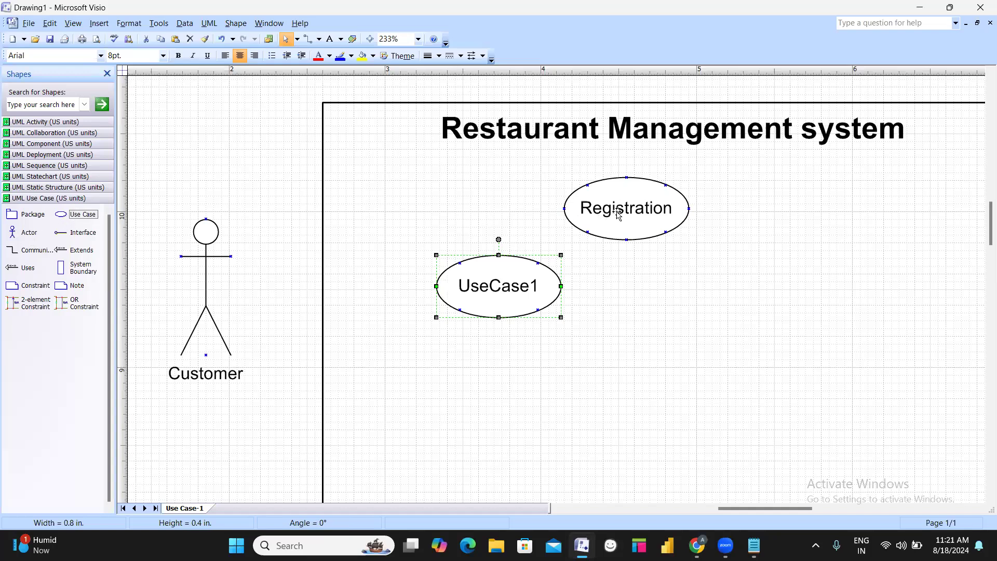
{"action": "left_click", "coordinate": [630, 213]}
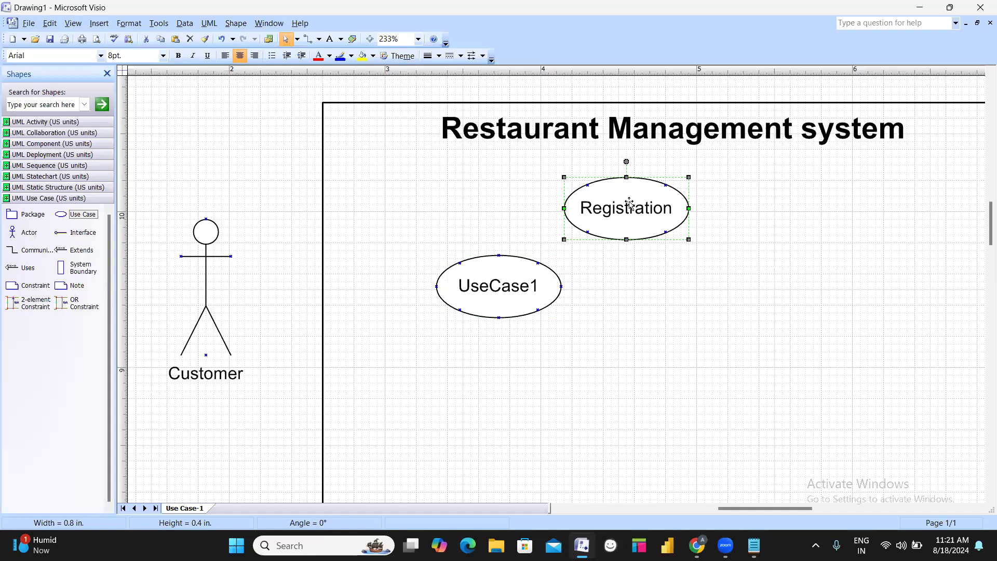
{"action": "left_click", "coordinate": [559, 139]}
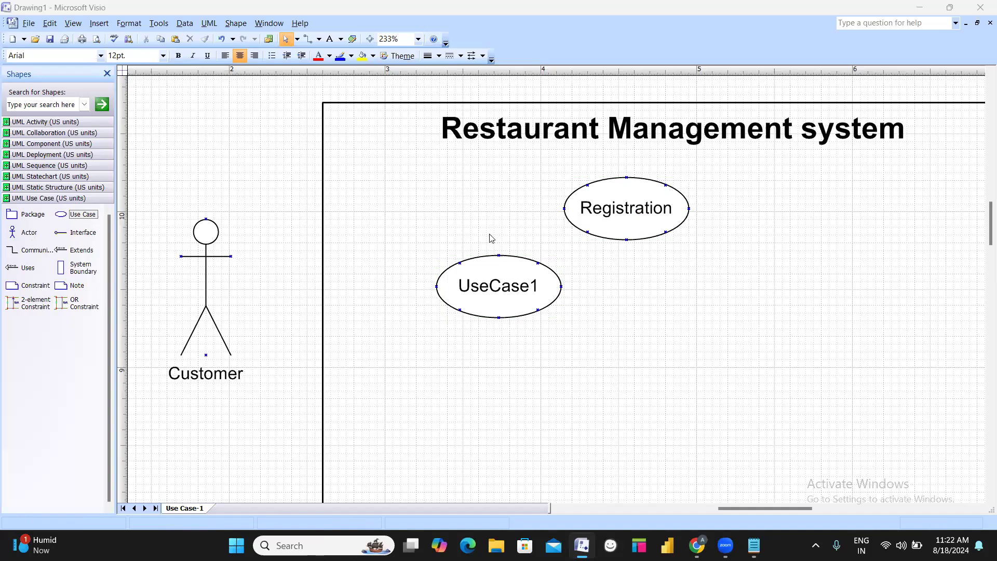
Rename the unnamed use case to Name
{"action": "left_click", "coordinate": [518, 282]}
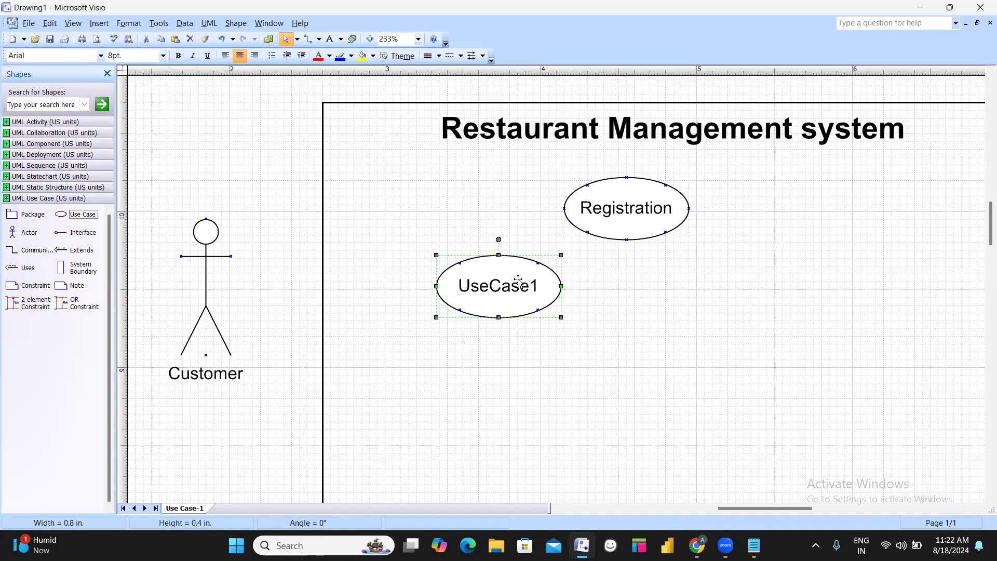
{"action": "double_click", "coordinate": [512, 285]}
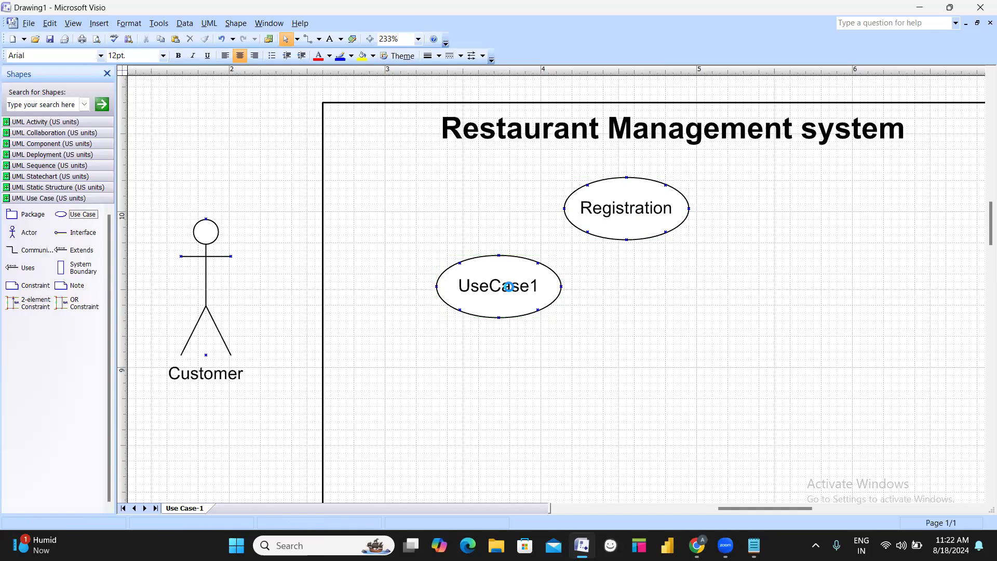
{"action": "type", "text": "Name"}
{"action": "key", "text": "Return"}
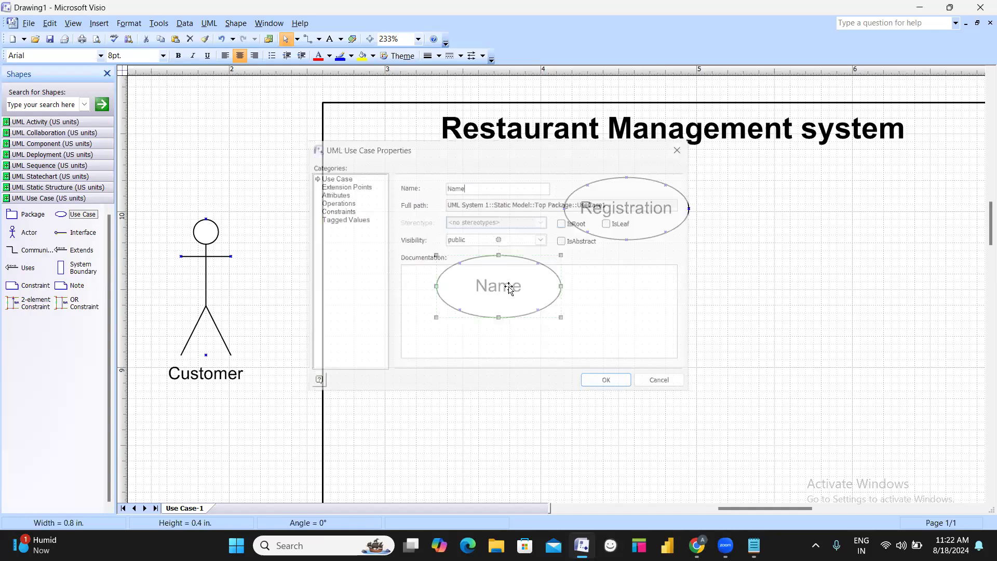
Add two more use cases named Mobile no and Email ID
{"action": "left_click_drag", "start_coordinate": [81, 219], "coordinate": [654, 318]}
{"action": "double_click", "coordinate": [654, 319]}
{"action": "type", "text": "M"}
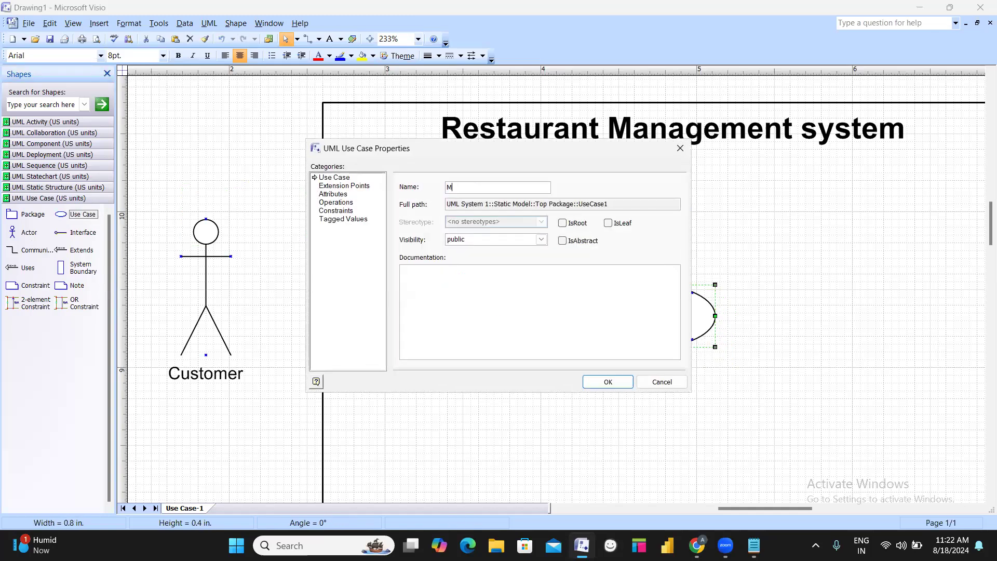
{"action": "type", "text": "obile no"}
{"action": "key", "text": "Return"}
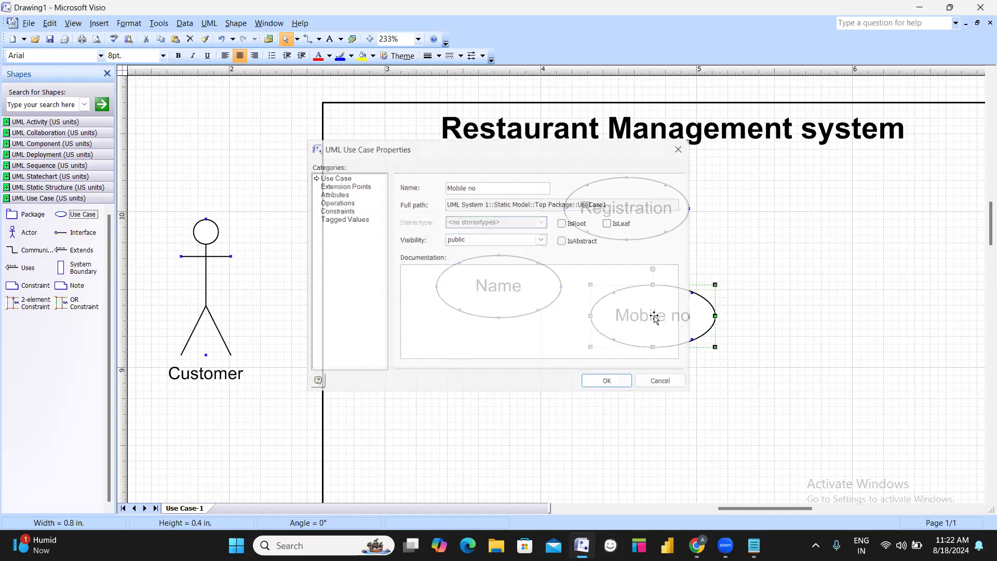
{"action": "left_click_drag", "start_coordinate": [78, 214], "coordinate": [814, 282]}
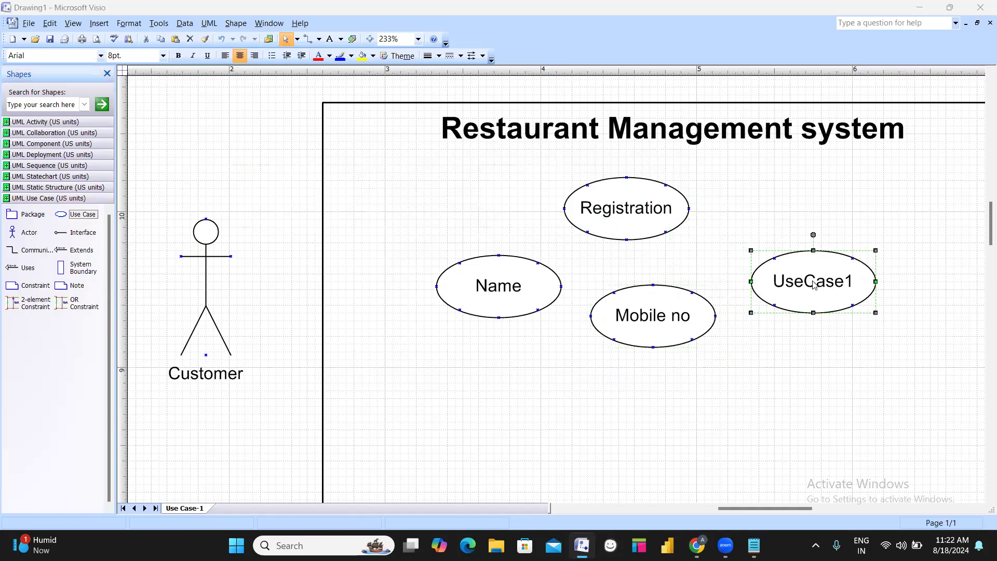
{"action": "double_click", "coordinate": [814, 282]}
{"action": "type", "text": "Ema"}
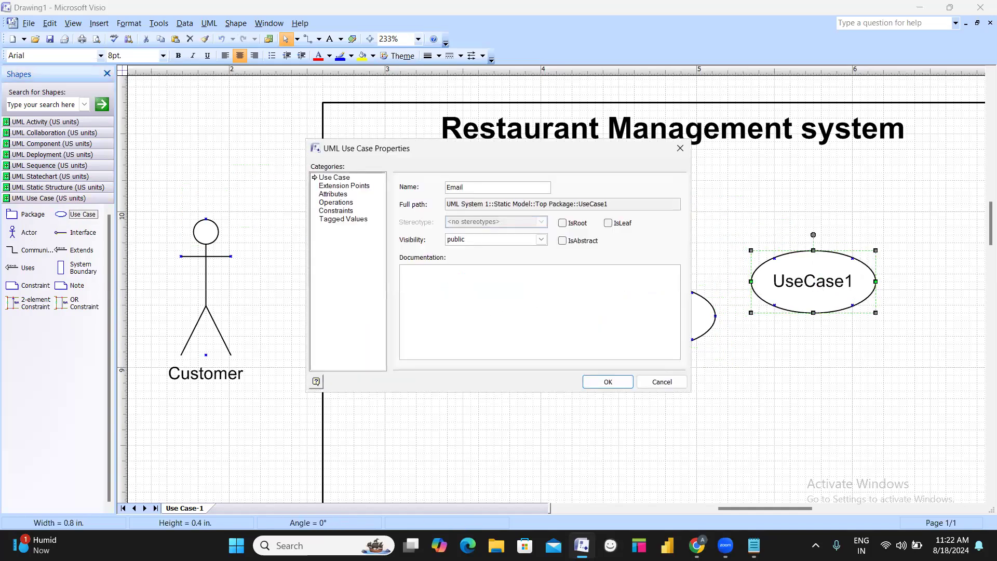
{"action": "type", "text": "il ID"}
{"action": "key", "text": "Return"}
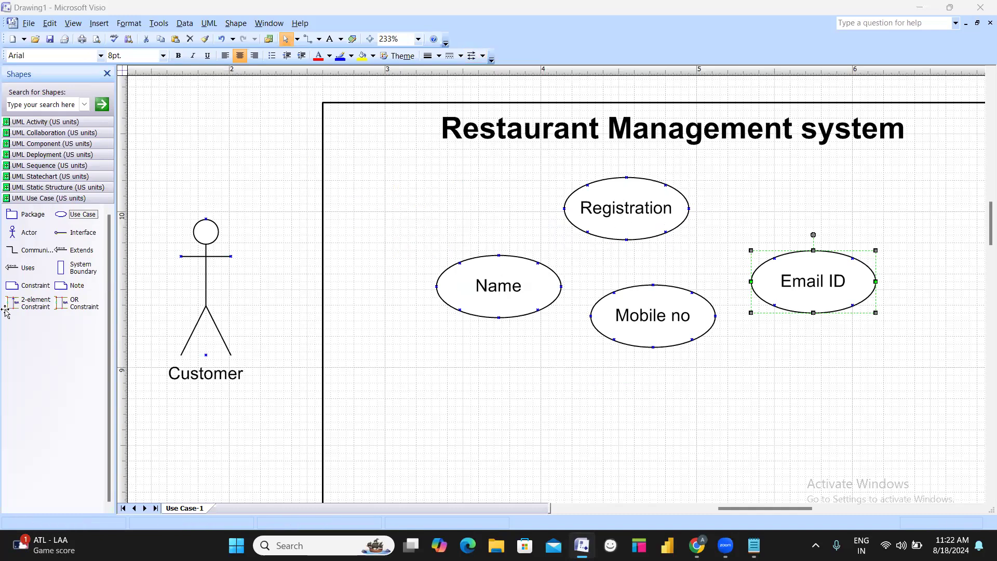
Connect Registration to Name with a «uses» arrow
{"action": "left_click_drag", "start_coordinate": [28, 267], "coordinate": [566, 210]}
{"action": "left_click_drag", "start_coordinate": [502, 196], "coordinate": [526, 258]}
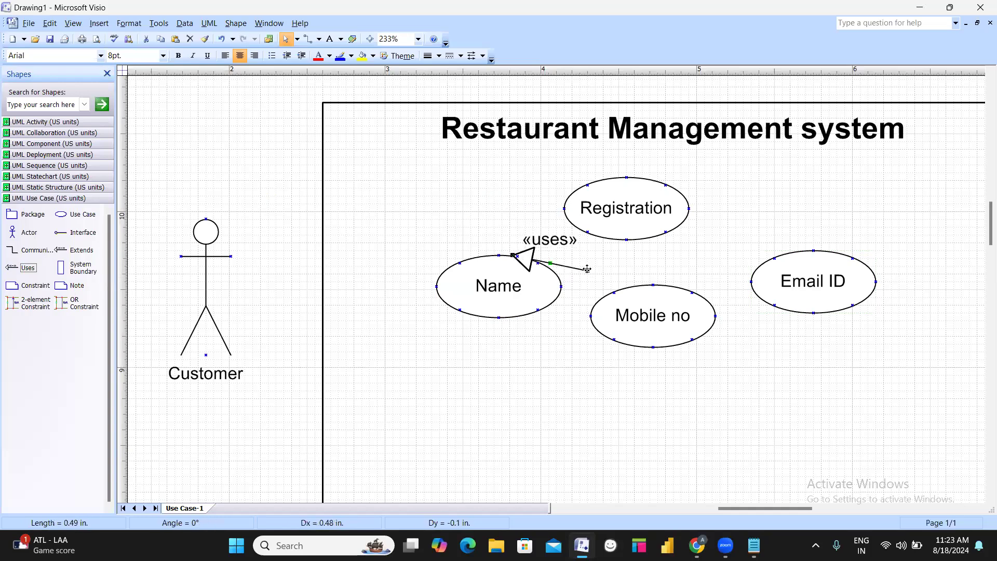
{"action": "left_click_drag", "start_coordinate": [587, 271], "coordinate": [564, 208]}
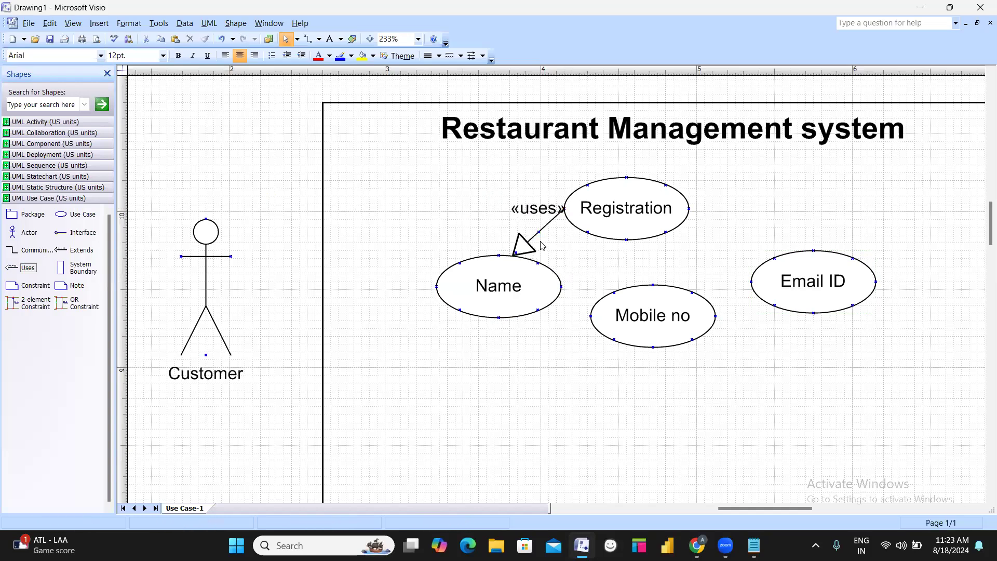
Duplicate the «uses» connector to link Registration to Mobile no and Email ID
{"action": "key", "text": "ctrl+d"}
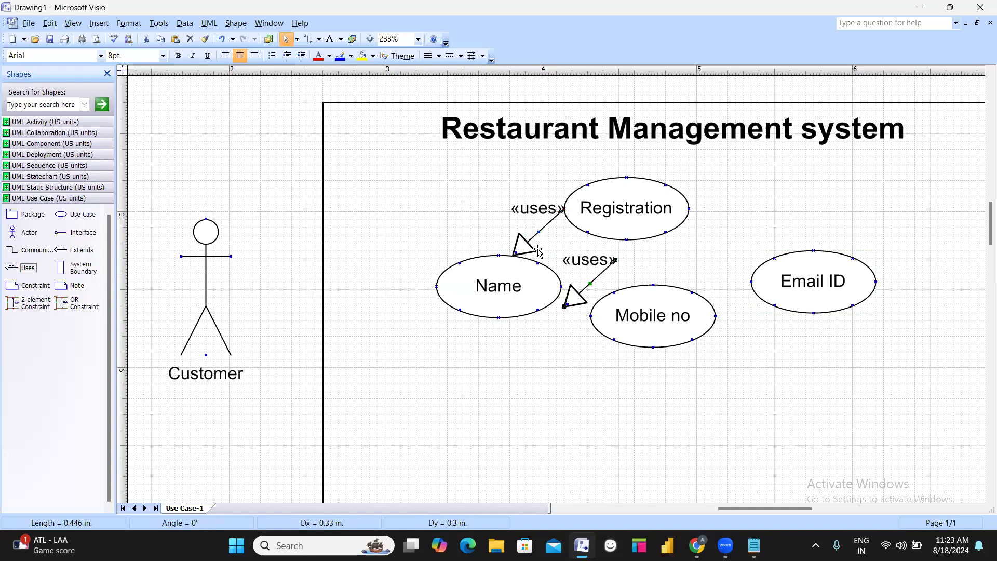
{"action": "left_click_drag", "start_coordinate": [617, 259], "coordinate": [627, 239]}
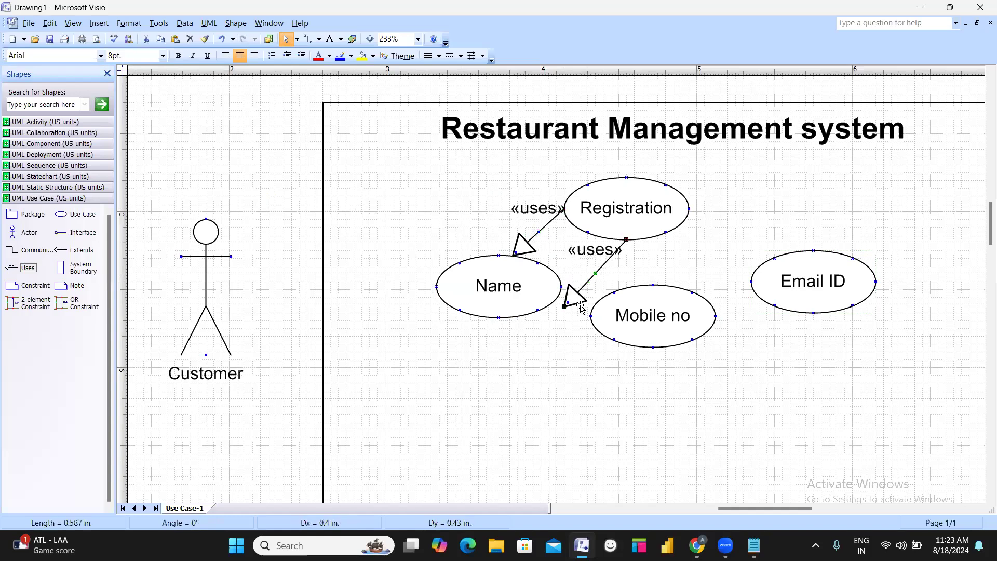
{"action": "left_click_drag", "start_coordinate": [563, 306], "coordinate": [629, 285]}
{"action": "left_click", "coordinate": [670, 274]}
{"action": "left_click", "coordinate": [629, 264]}
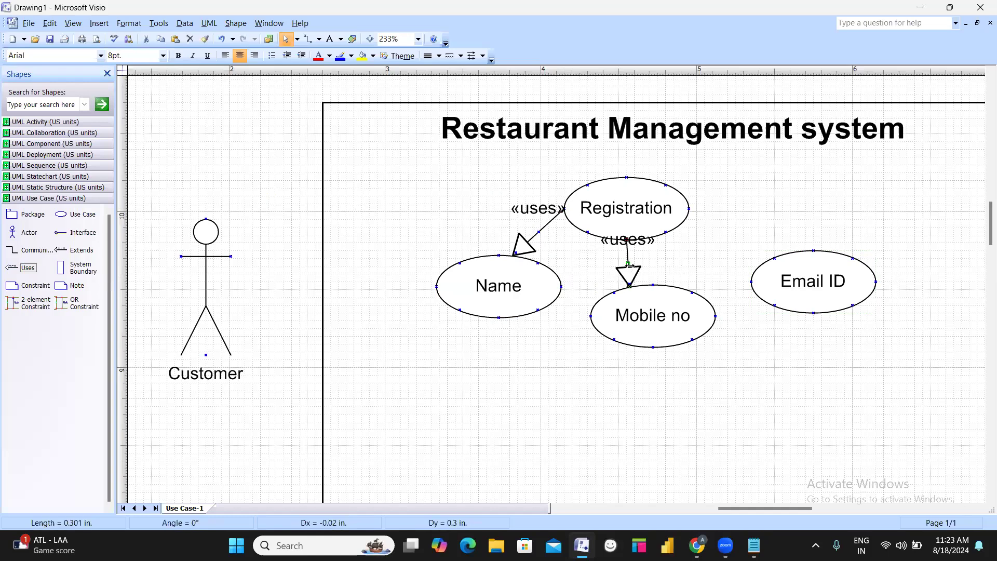
{"action": "key", "text": "ctrl+d"}
{"action": "left_click_drag", "start_coordinate": [679, 296], "coordinate": [751, 274]}
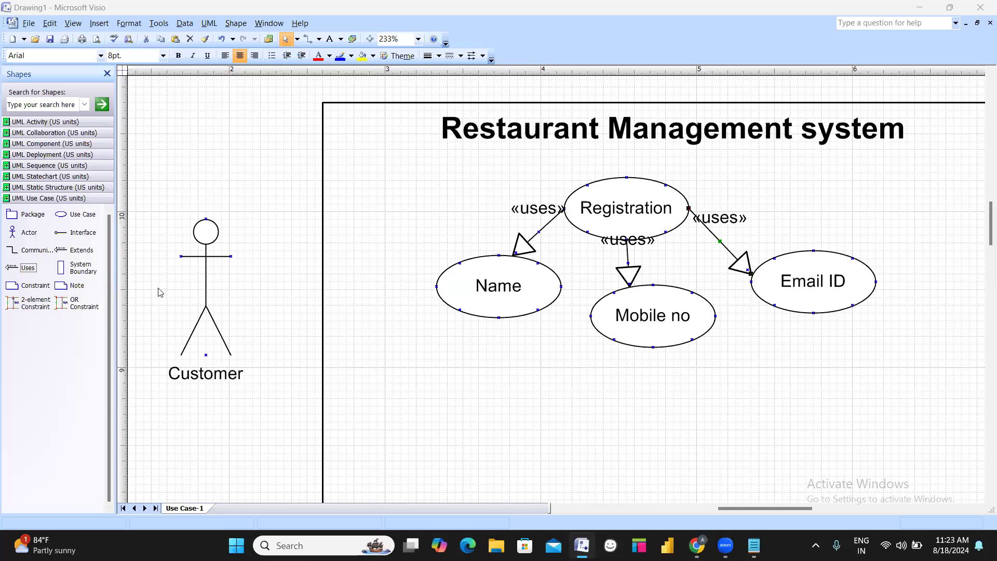
{"action": "scroll", "coordinate": [642, 249], "scroll_direction": "down", "scroll_amount": 1}
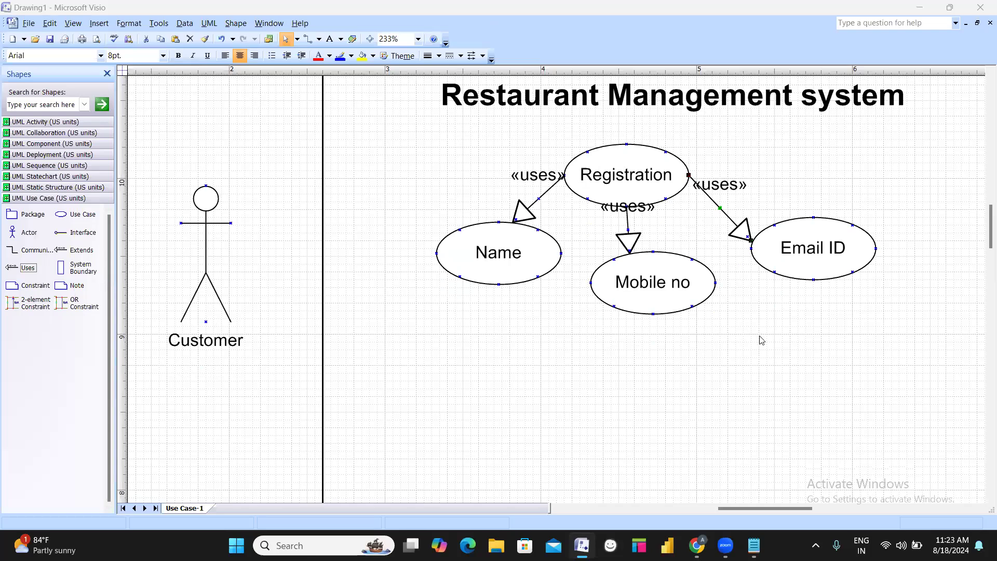
Add a use case named Login below Mobile no
{"action": "left_click", "coordinate": [740, 335]}
{"action": "left_click_drag", "start_coordinate": [83, 218], "coordinate": [637, 390]}
{"action": "double_click", "coordinate": [598, 392]}
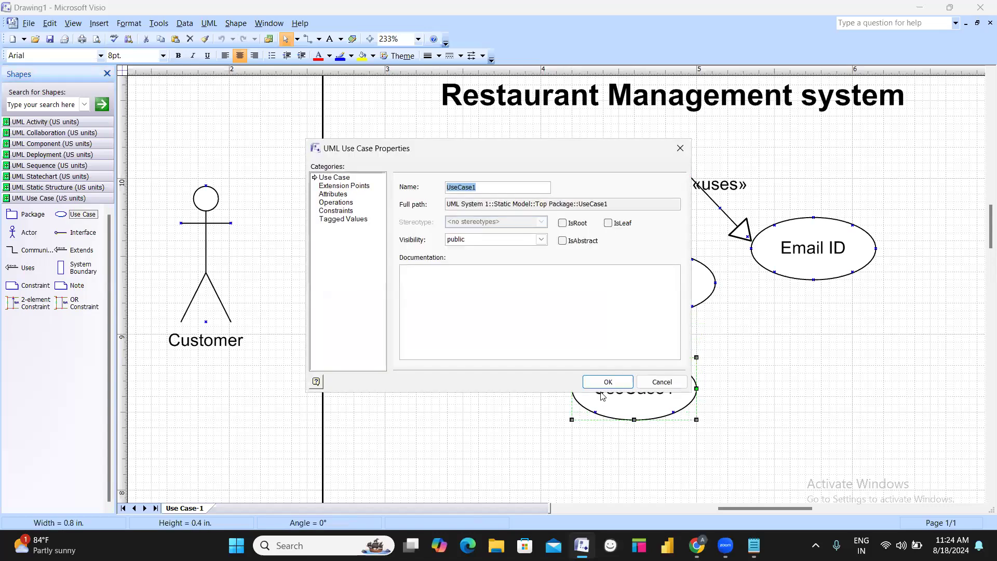
{"action": "type", "text": "Login"}
{"action": "key", "text": "Return"}
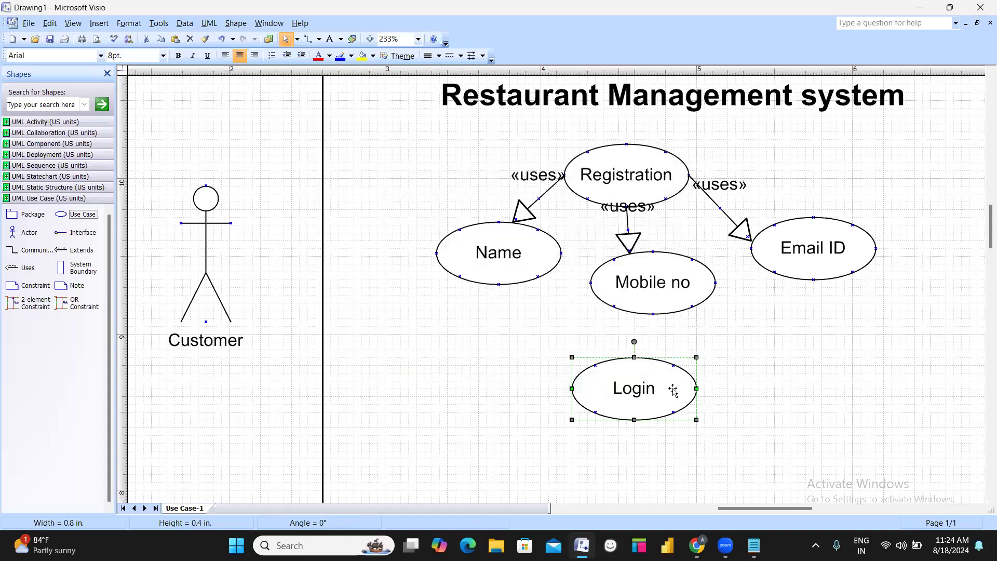
Add Email ID and Password use cases below Login and nudge them into place
{"action": "scroll", "coordinate": [654, 358], "scroll_direction": "down", "scroll_amount": 2}
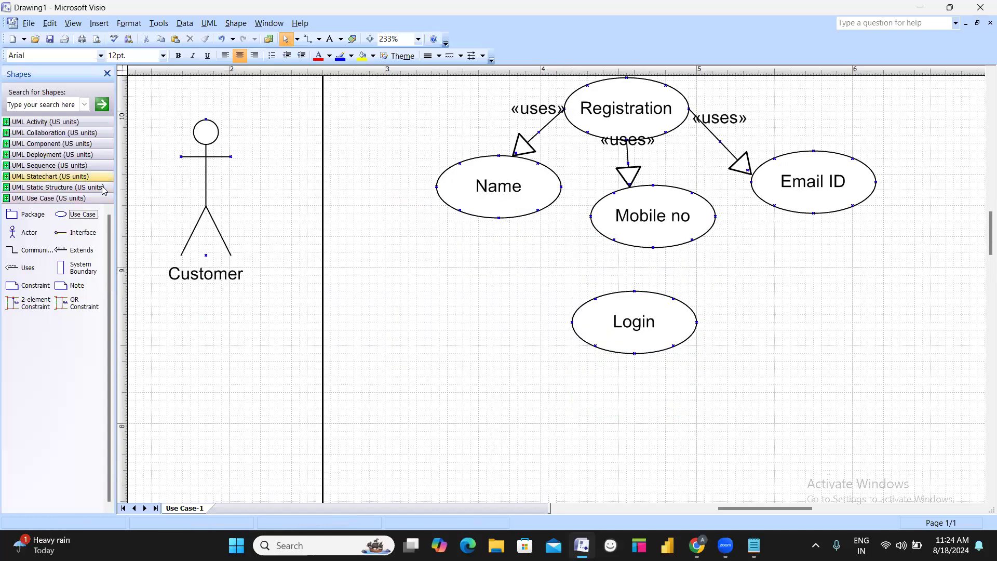
{"action": "left_click_drag", "start_coordinate": [84, 214], "coordinate": [545, 343]}
{"action": "double_click", "coordinate": [514, 412]}
{"action": "type", "text": "ID"}
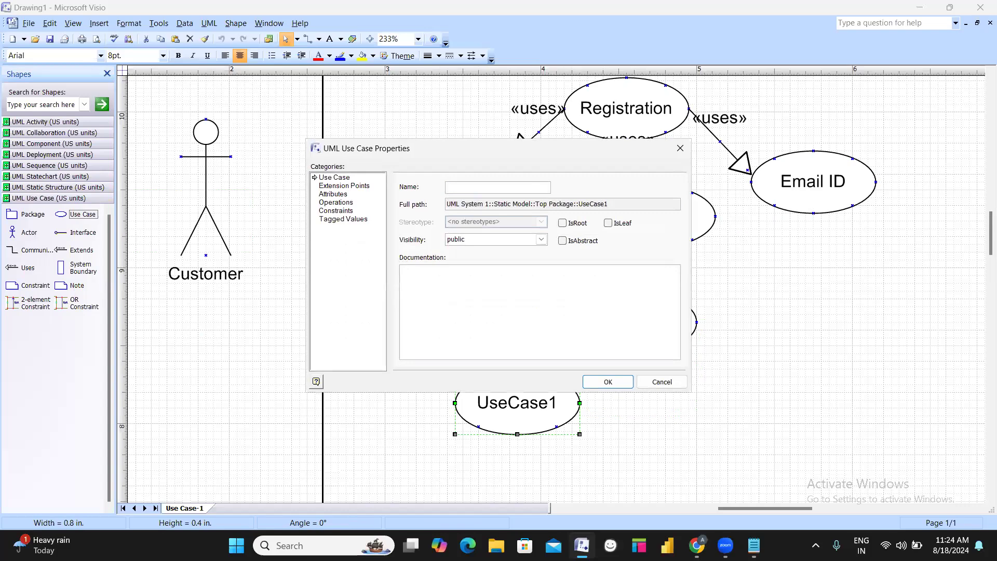
{"action": "type", "text": "ID"}
{"action": "key", "text": "Return"}
{"action": "left_click_drag", "start_coordinate": [83, 214], "coordinate": [670, 433]}
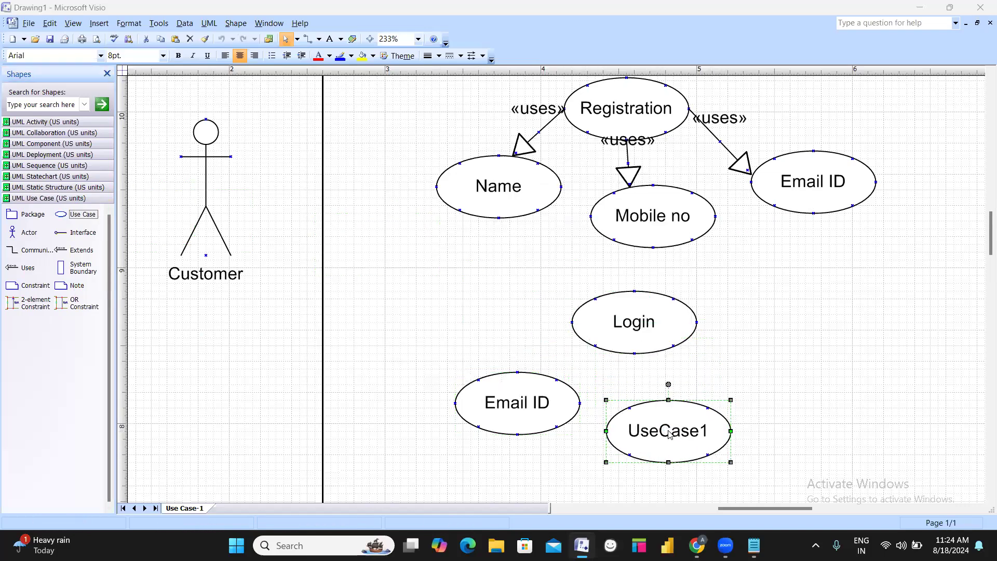
{"action": "double_click", "coordinate": [670, 434]}
{"action": "type", "text": "Password"}
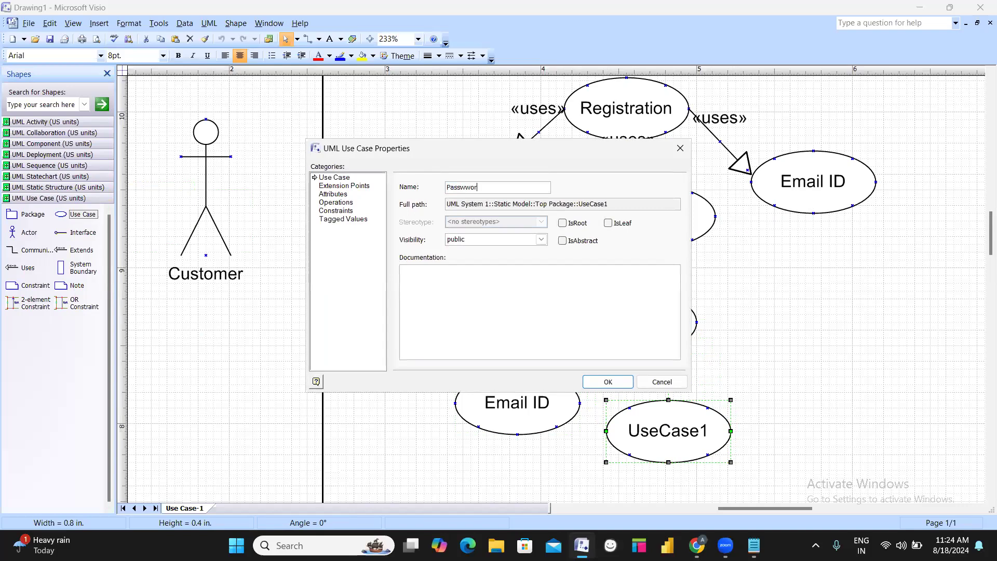
{"action": "key", "text": "Return"}
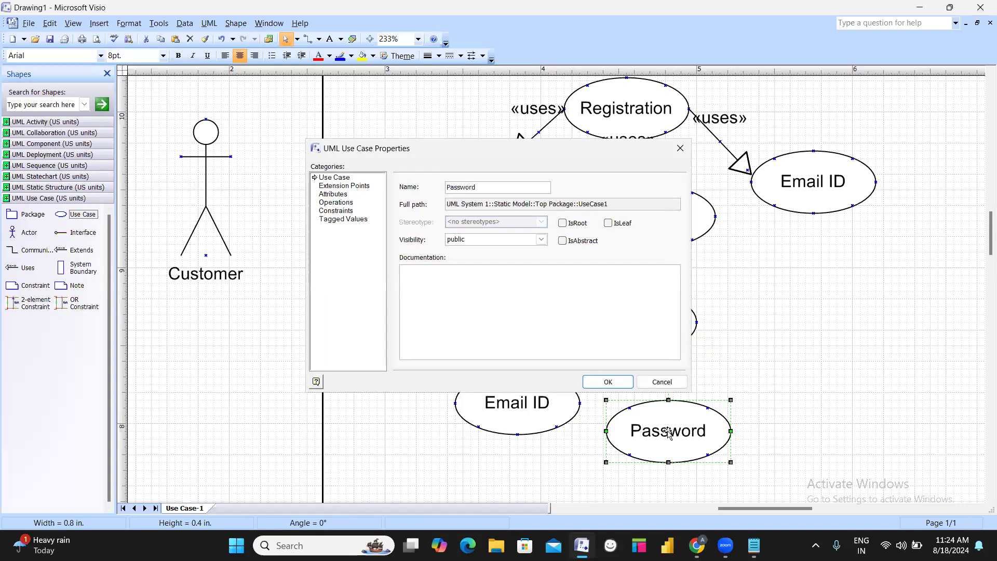
{"action": "left_click", "coordinate": [539, 403]}
{"action": "left_click_drag", "start_coordinate": [538, 404], "coordinate": [534, 413]}
{"action": "left_click_drag", "start_coordinate": [652, 426], "coordinate": [643, 434]}
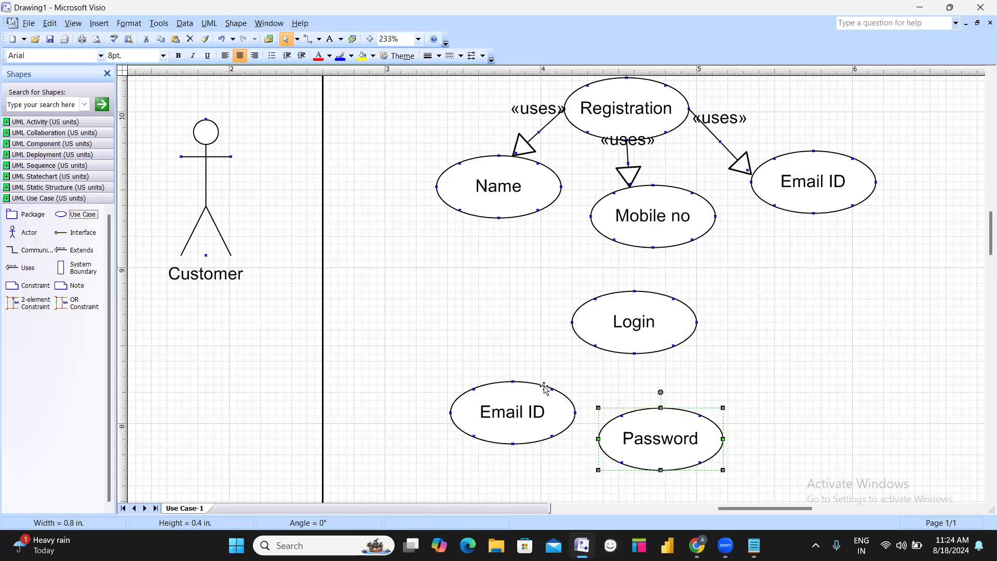
Add a Forgot password use case at the lower right
{"action": "left_click_drag", "start_coordinate": [83, 214], "coordinate": [802, 398]}
{"action": "double_click", "coordinate": [803, 398]}
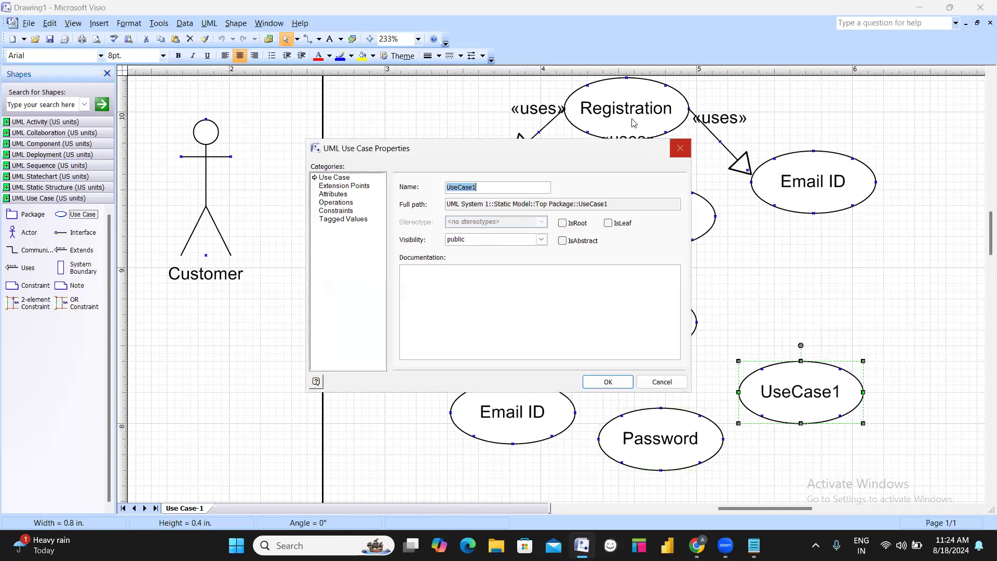
{"action": "left_click", "coordinate": [459, 83]}
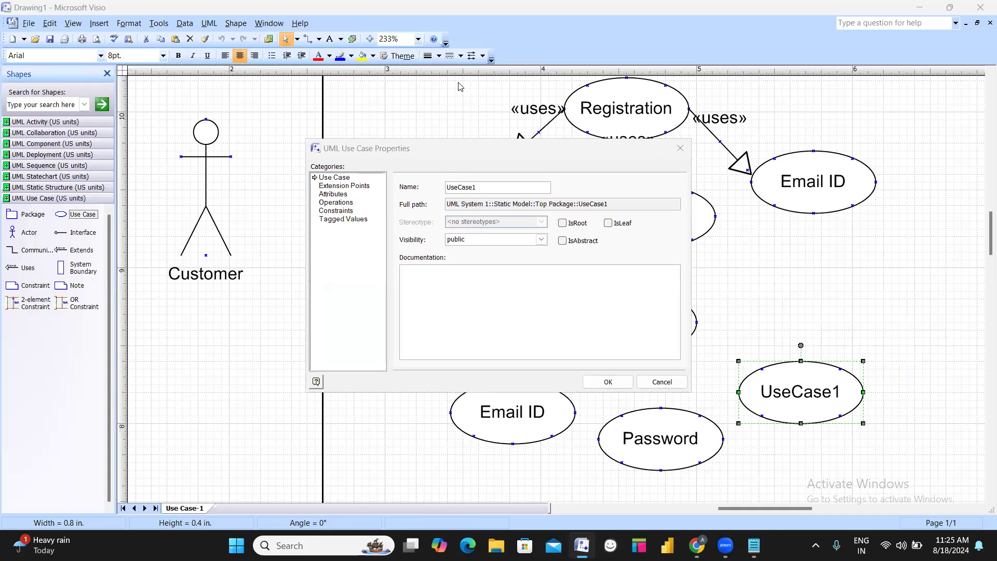
{"action": "left_click", "coordinate": [786, 389]}
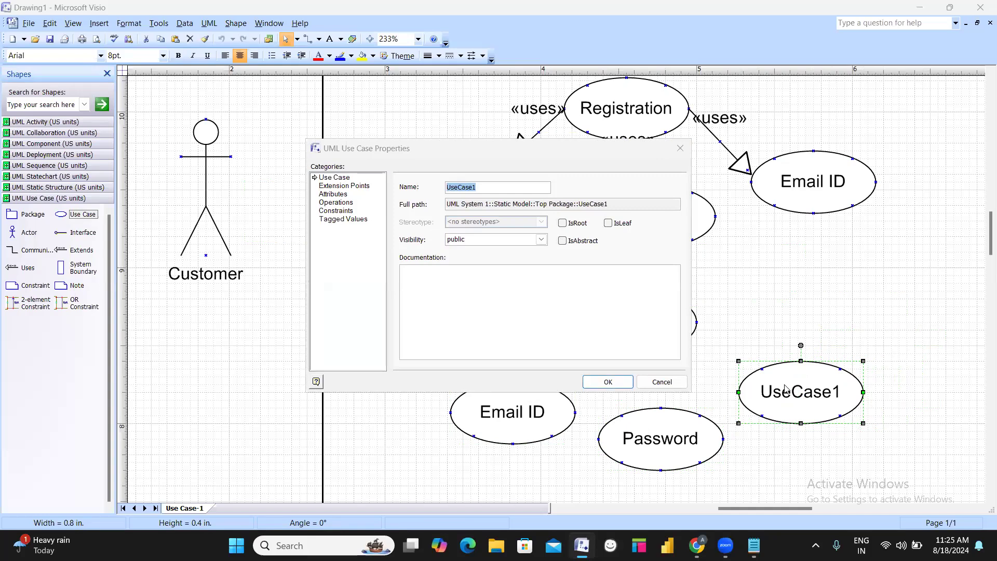
{"action": "type", "text": "Forgot"}
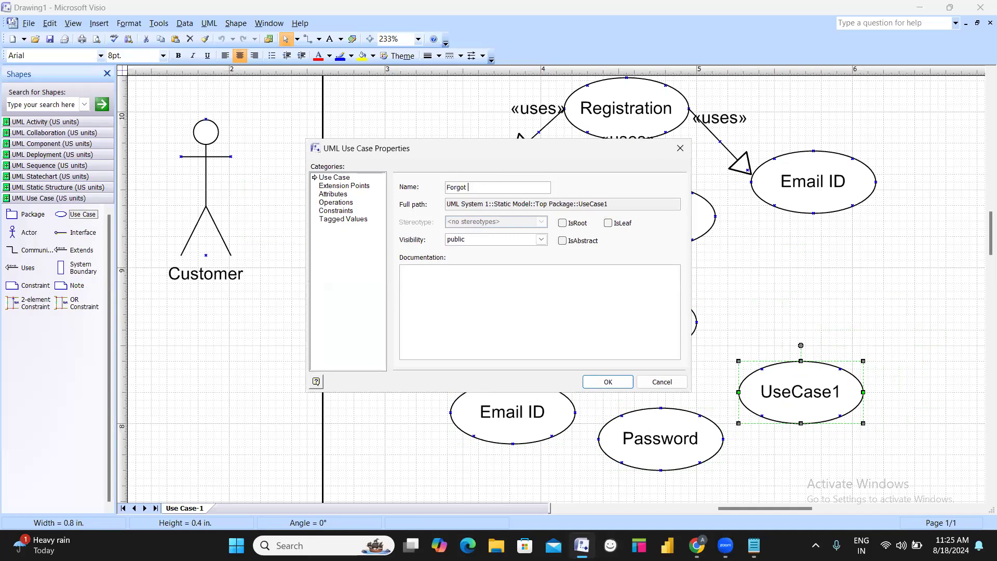
{"action": "type", "text": " password"}
{"action": "key", "text": "Return"}
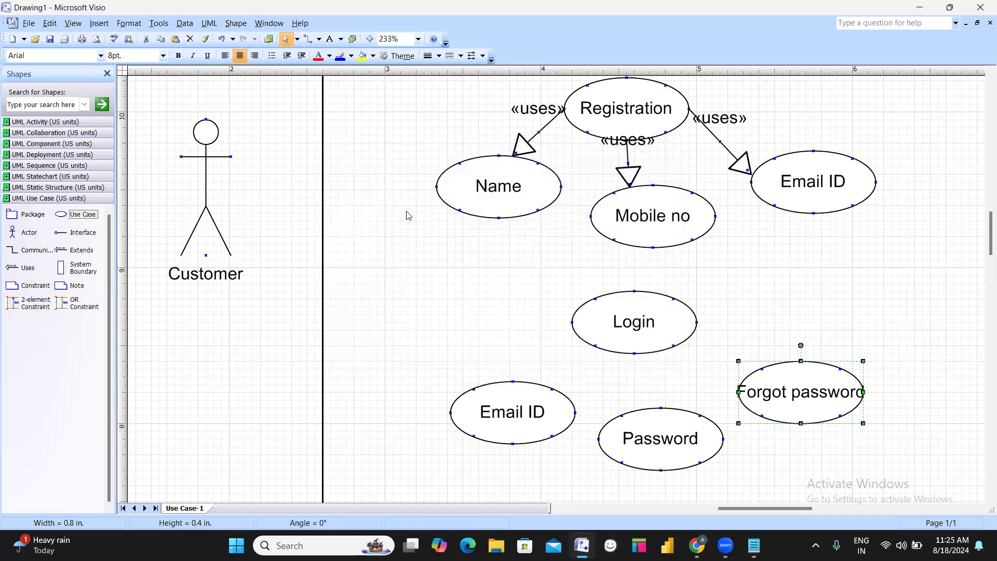
{"action": "left_click_drag", "start_coordinate": [800, 387], "coordinate": [813, 402]}
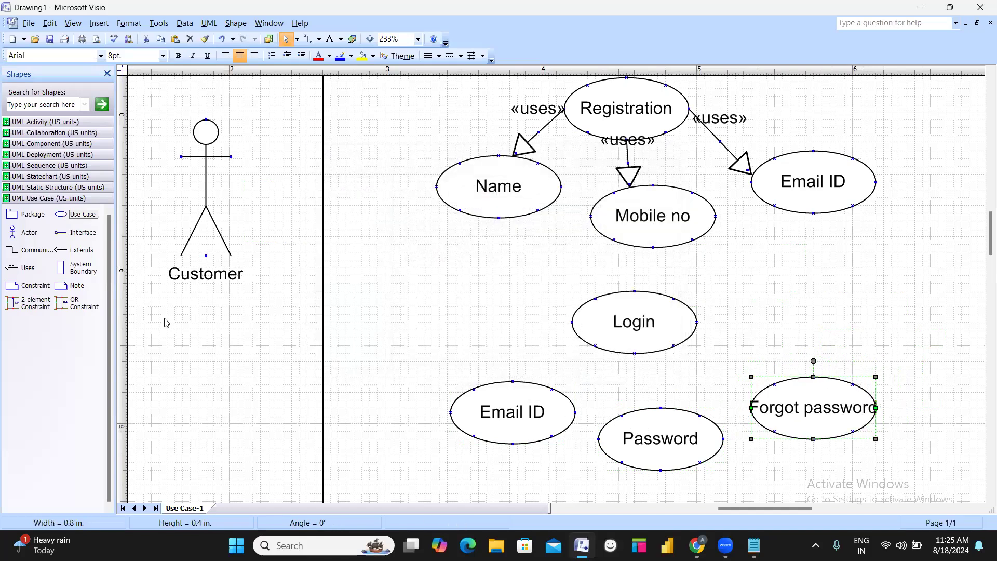
Link Login to Email ID and to Password with «uses» connectors
{"action": "left_click", "coordinate": [28, 269]}
{"action": "left_click_drag", "start_coordinate": [29, 272], "coordinate": [501, 348]}
{"action": "left_click_drag", "start_coordinate": [568, 326], "coordinate": [572, 322]}
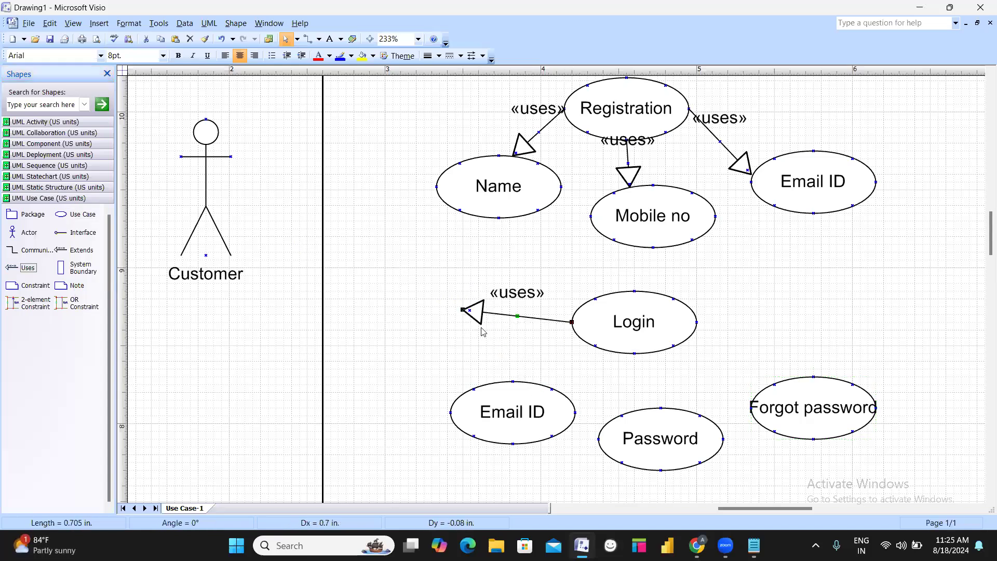
{"action": "left_click_drag", "start_coordinate": [468, 314], "coordinate": [546, 387]}
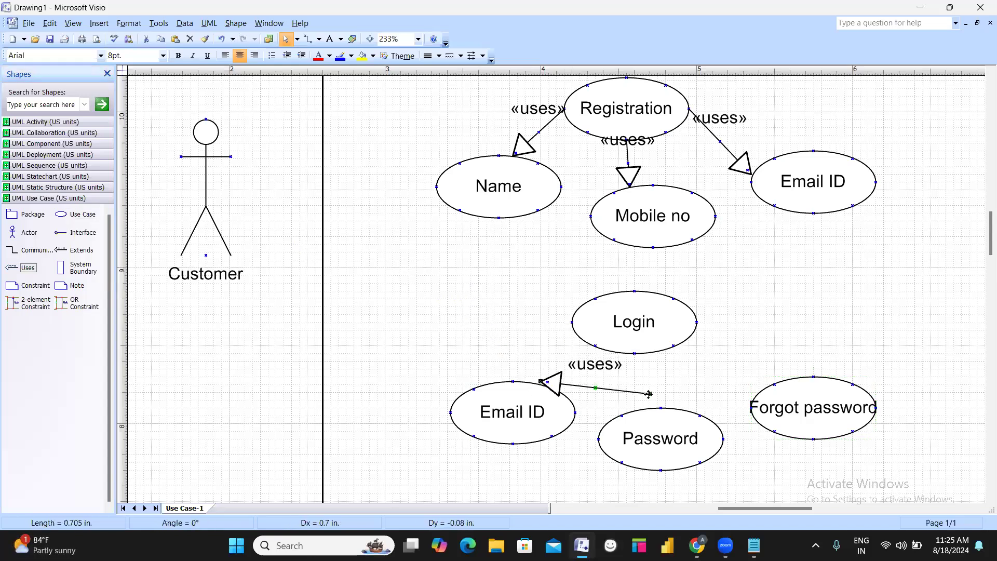
{"action": "left_click_drag", "start_coordinate": [649, 395], "coordinate": [572, 322]}
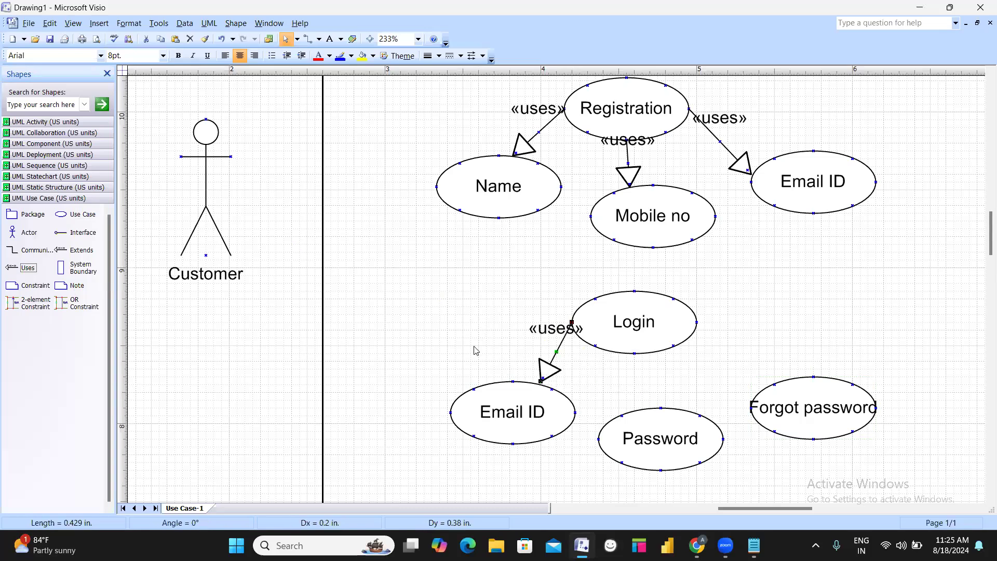
{"action": "left_click_drag", "start_coordinate": [23, 264], "coordinate": [662, 346]}
{"action": "left_click_drag", "start_coordinate": [582, 362], "coordinate": [661, 410]}
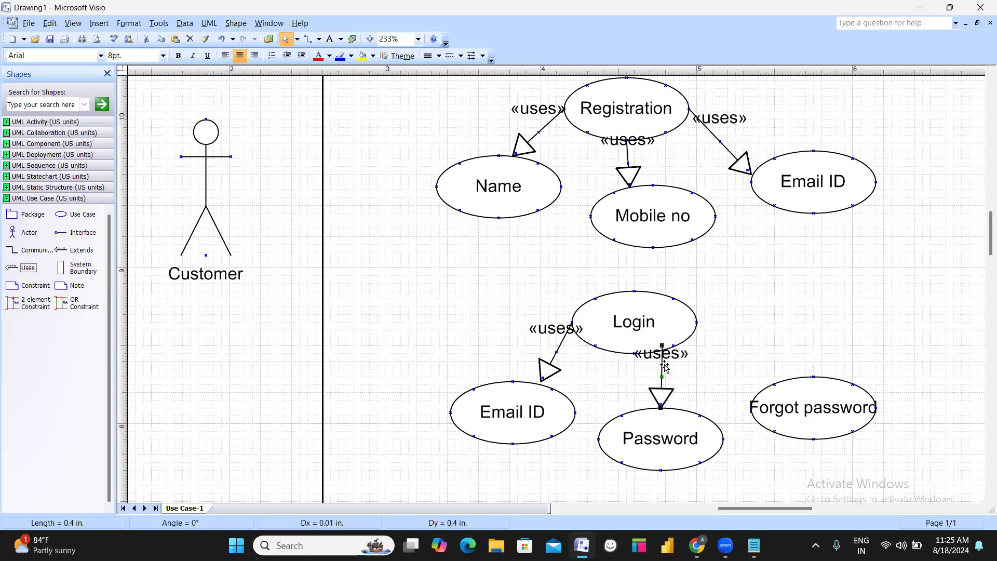
{"action": "left_click_drag", "start_coordinate": [661, 352], "coordinate": [645, 373]}
{"action": "left_click", "coordinate": [708, 356]}
{"action": "left_click", "coordinate": [731, 357]}
Connect Forgot password to Login with an «extends» connector
{"action": "left_click_drag", "start_coordinate": [78, 253], "coordinate": [765, 389]}
{"action": "left_click", "coordinate": [812, 329]}
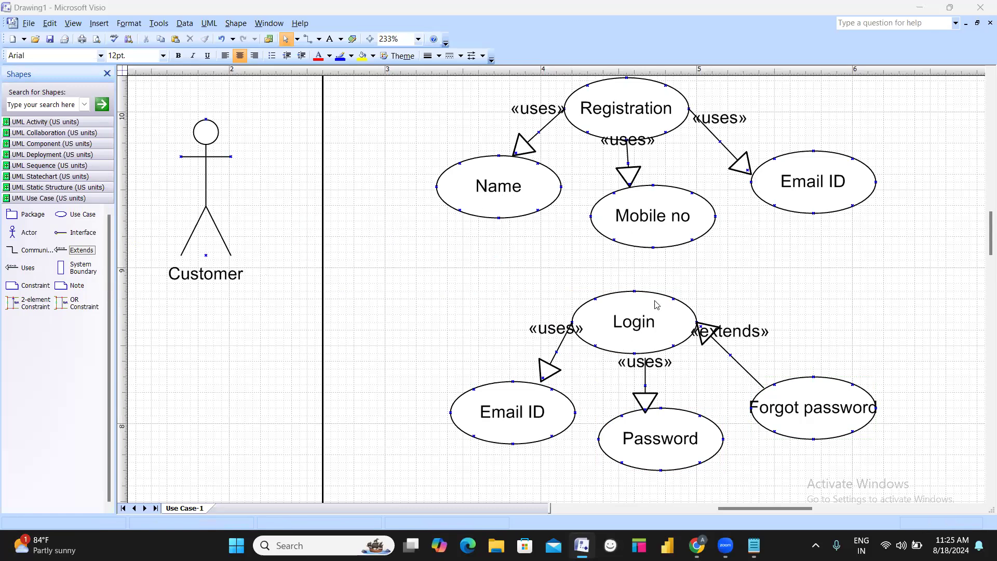
{"action": "scroll", "coordinate": [638, 343], "scroll_direction": "down", "scroll_amount": 1}
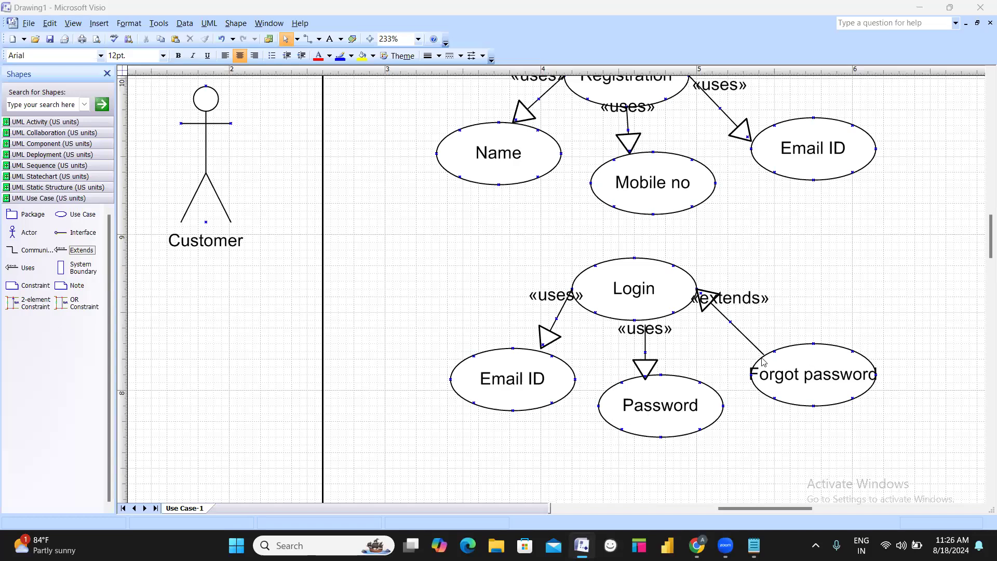
Add a use case named Search below Password
{"action": "scroll", "coordinate": [764, 362], "scroll_direction": "down", "scroll_amount": 2}
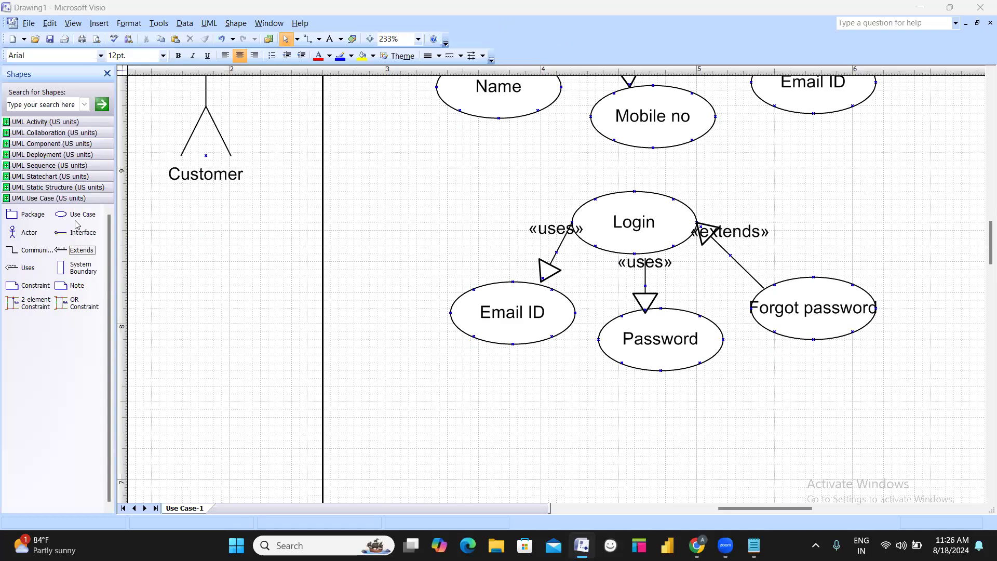
{"action": "left_click_drag", "start_coordinate": [88, 213], "coordinate": [644, 434]}
{"action": "double_click", "coordinate": [644, 434]}
{"action": "type", "text": "Search"}
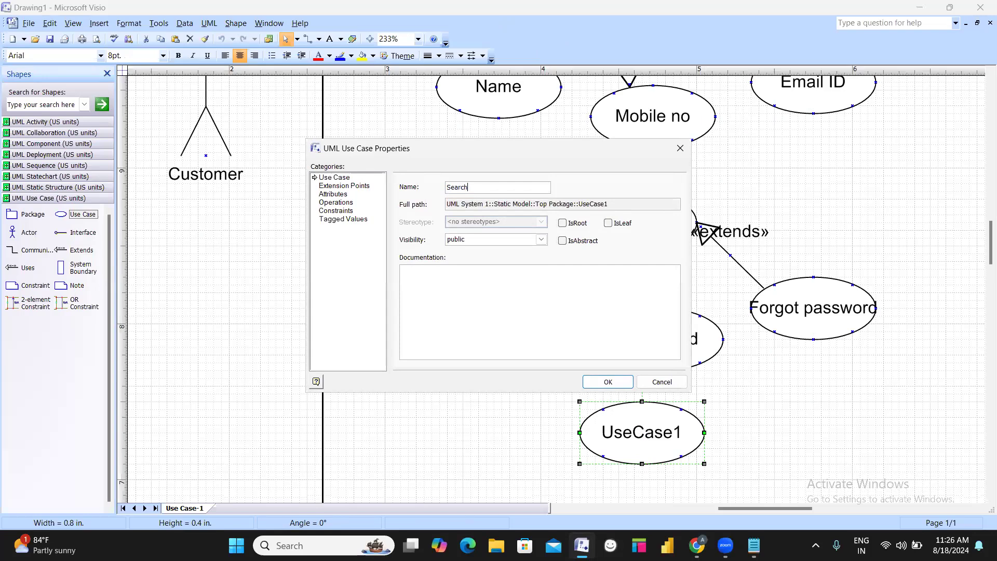
{"action": "key", "text": "Return"}
{"action": "left_click", "coordinate": [743, 423]}
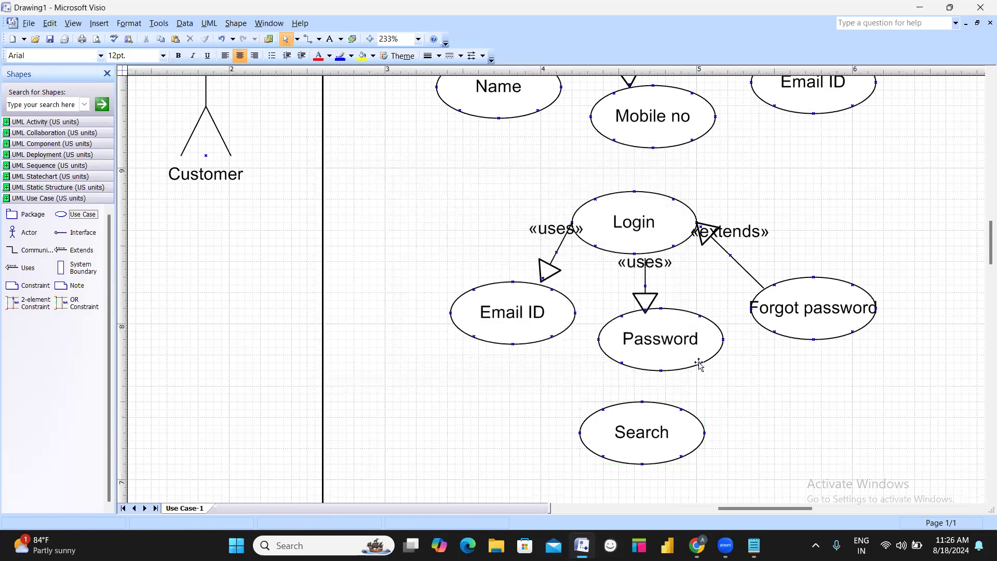
Add a Restaurant name use case
{"action": "scroll", "coordinate": [700, 365], "scroll_direction": "down", "scroll_amount": 2}
{"action": "left_click_drag", "start_coordinate": [87, 214], "coordinate": [530, 401]}
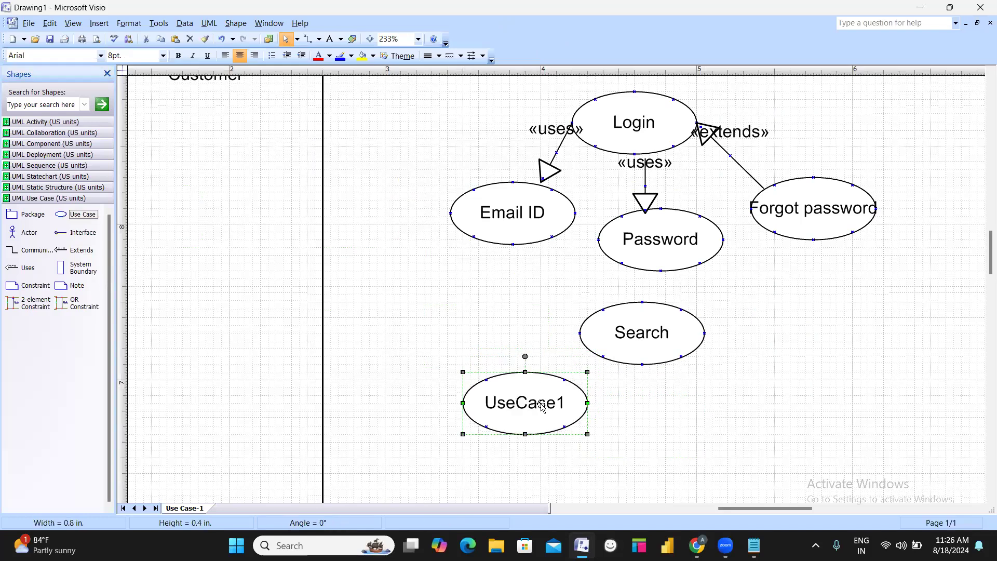
{"action": "double_click", "coordinate": [542, 405]}
{"action": "type", "text": "Restaurant name"}
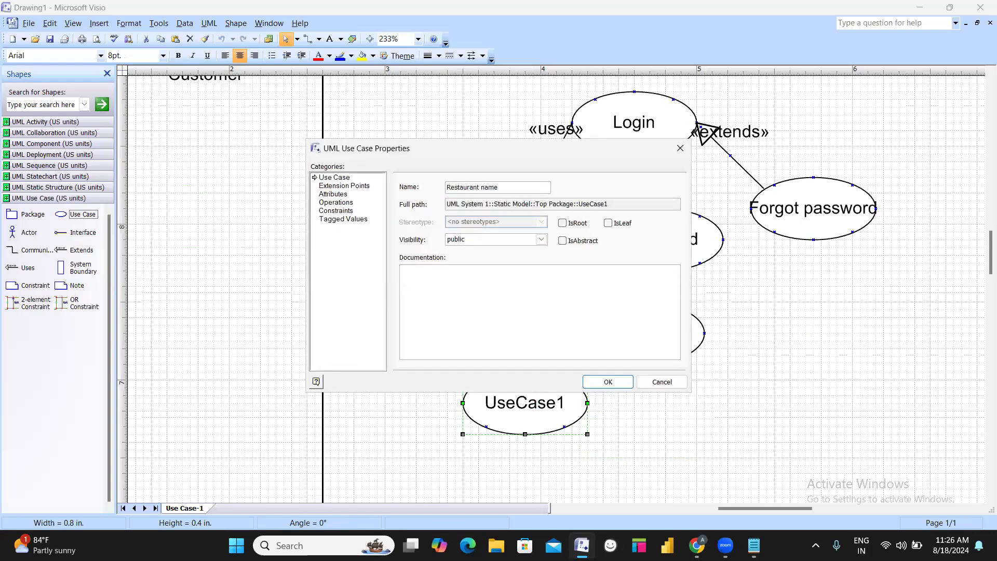
{"action": "key", "text": "Return"}
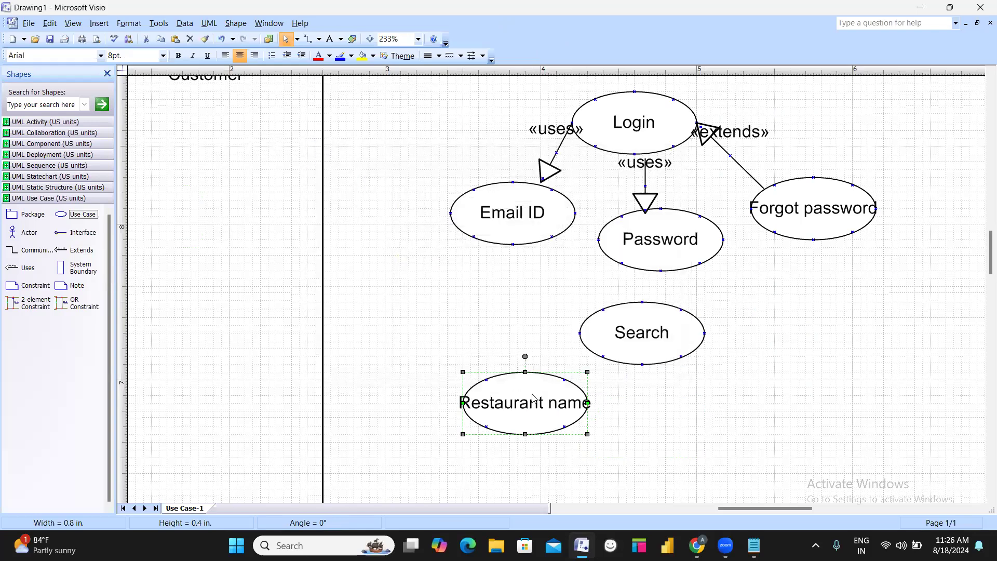
Add a Location use case right of Restaurant name, adjusting both positions
{"action": "left_click_drag", "start_coordinate": [106, 212], "coordinate": [663, 416]}
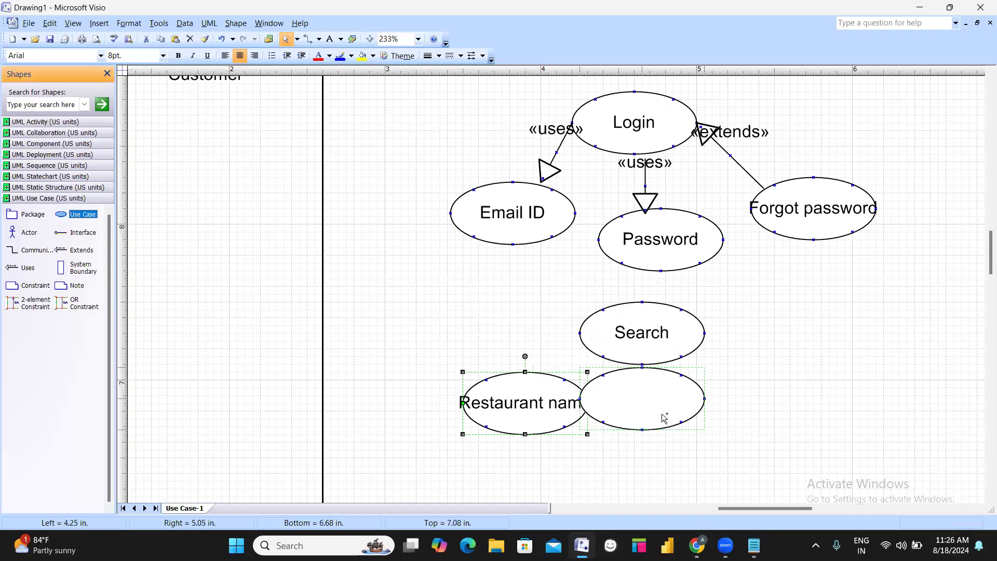
{"action": "left_click_drag", "start_coordinate": [540, 429], "coordinate": [542, 439]}
{"action": "left_click_drag", "start_coordinate": [658, 441], "coordinate": [650, 440]}
{"action": "double_click", "coordinate": [649, 440]}
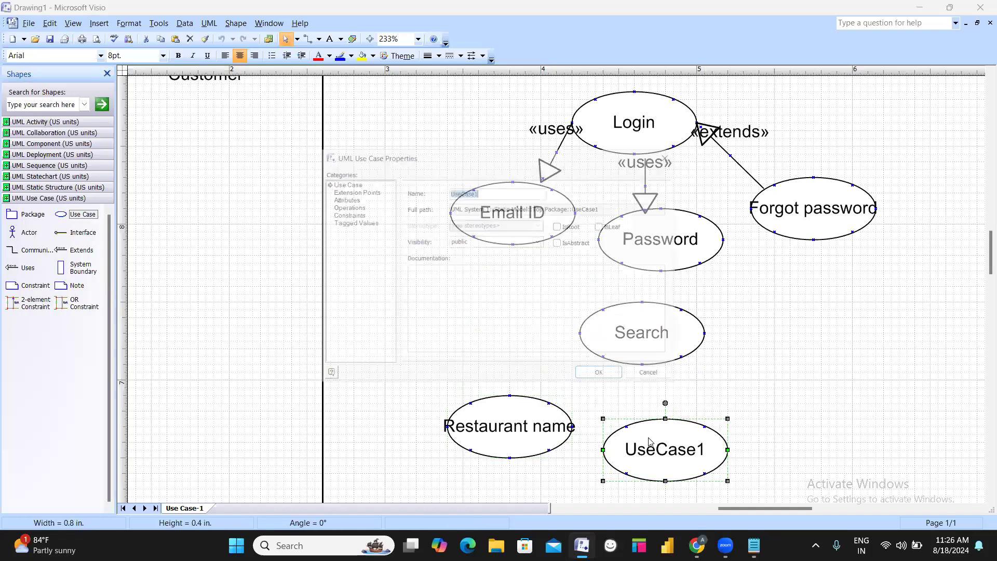
{"action": "type", "text": "o"}
{"action": "key", "text": "BackSpace"}
{"action": "type", "text": "Location"}
{"action": "key", "text": "Return"}
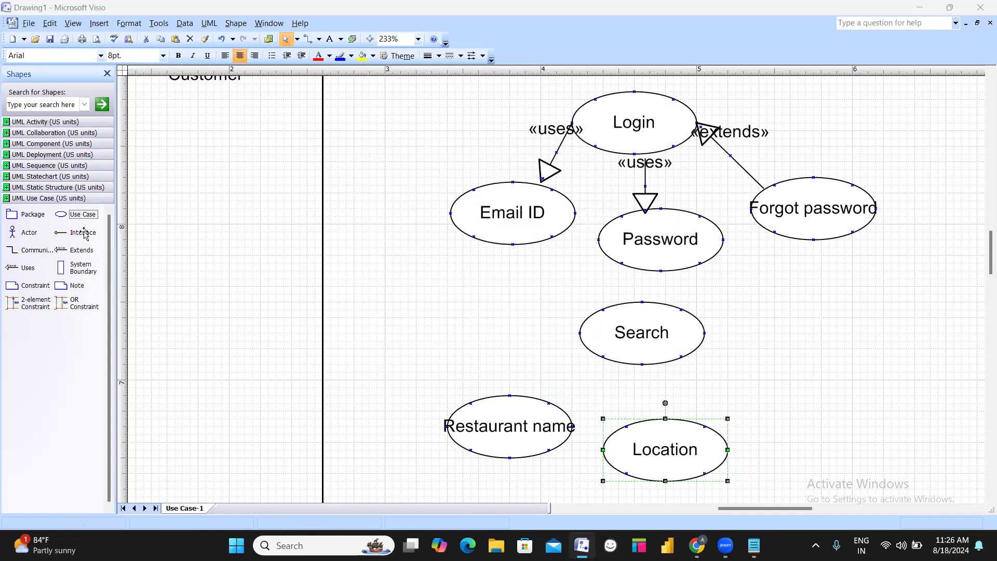
Add a Food category use case and realign Restaurant name, Location and Food category
{"action": "left_click_drag", "start_coordinate": [78, 214], "coordinate": [826, 415]}
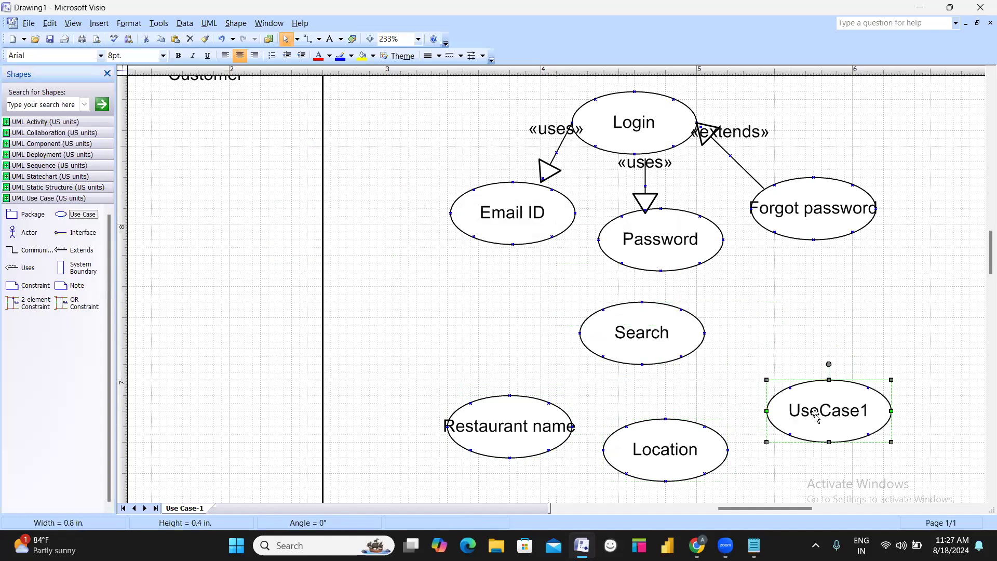
{"action": "double_click", "coordinate": [816, 418]}
{"action": "type", "text": "Food "}
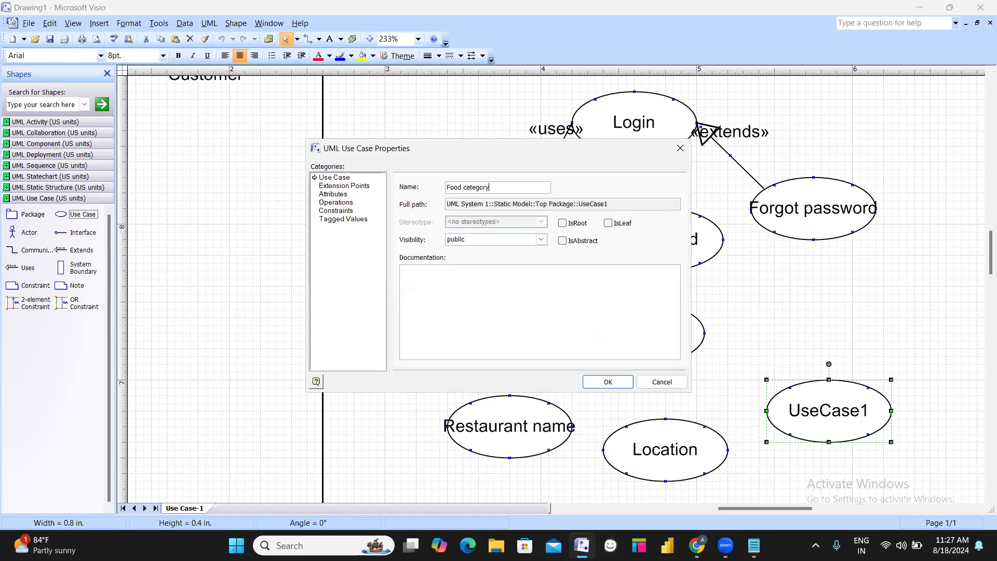
{"action": "type", "text": "category"}
{"action": "key", "text": "Return"}
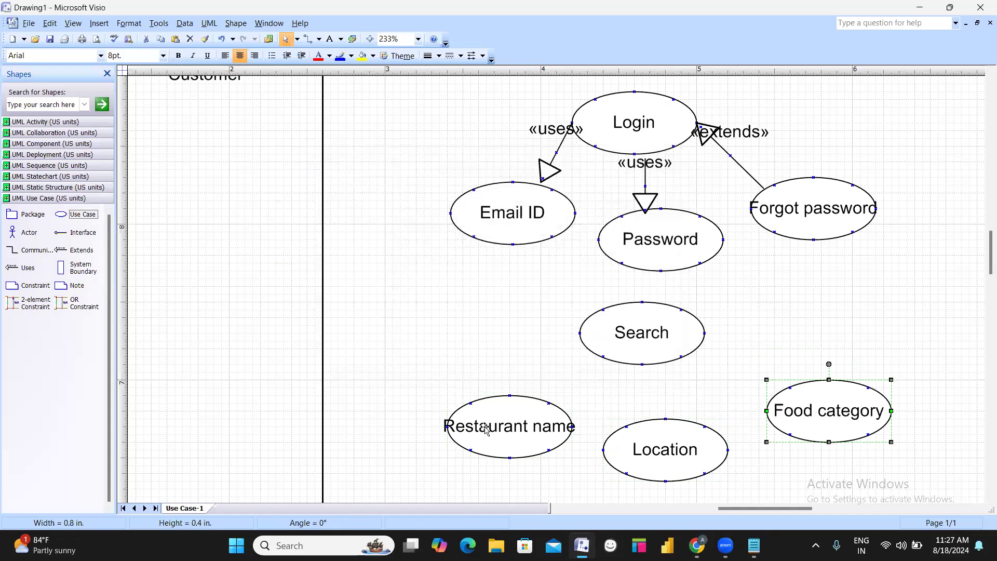
{"action": "left_click_drag", "start_coordinate": [485, 426], "coordinate": [473, 418]}
{"action": "left_click_drag", "start_coordinate": [706, 452], "coordinate": [695, 455]}
{"action": "left_click_drag", "start_coordinate": [806, 425], "coordinate": [791, 426]}
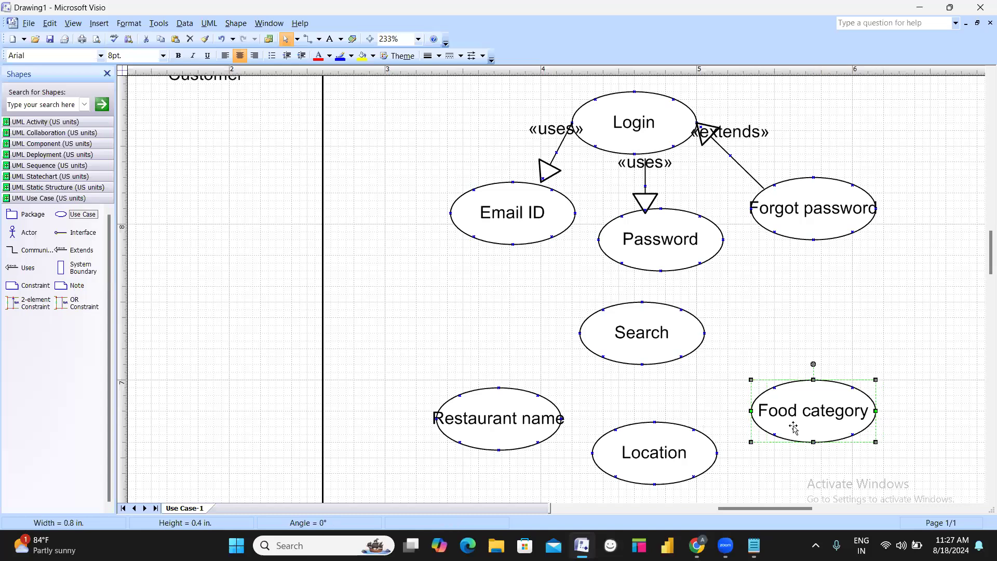
{"action": "left_click", "coordinate": [833, 329]}
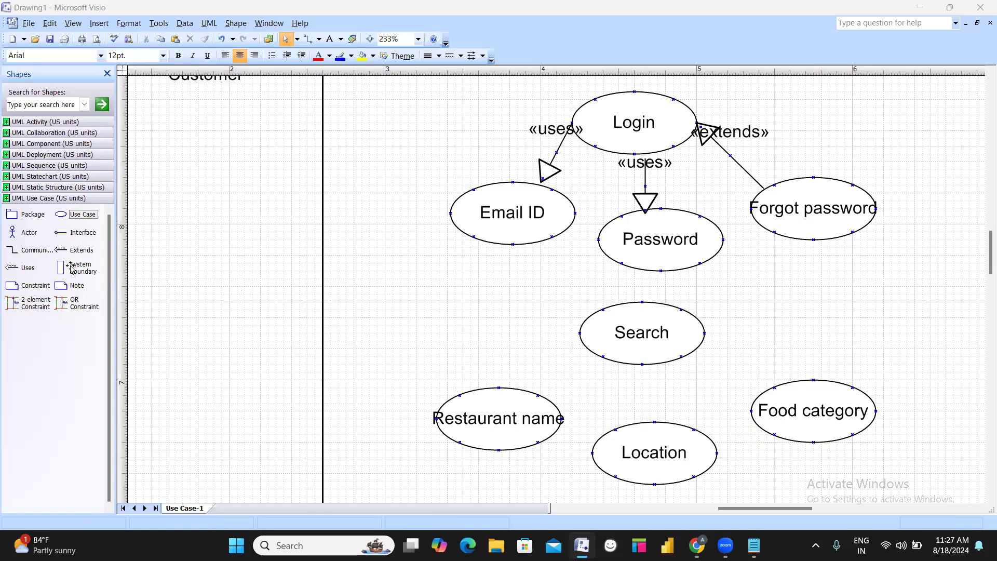
Link Food category and Location to Search with «extends» connectors
{"action": "left_click_drag", "start_coordinate": [78, 250], "coordinate": [741, 363]}
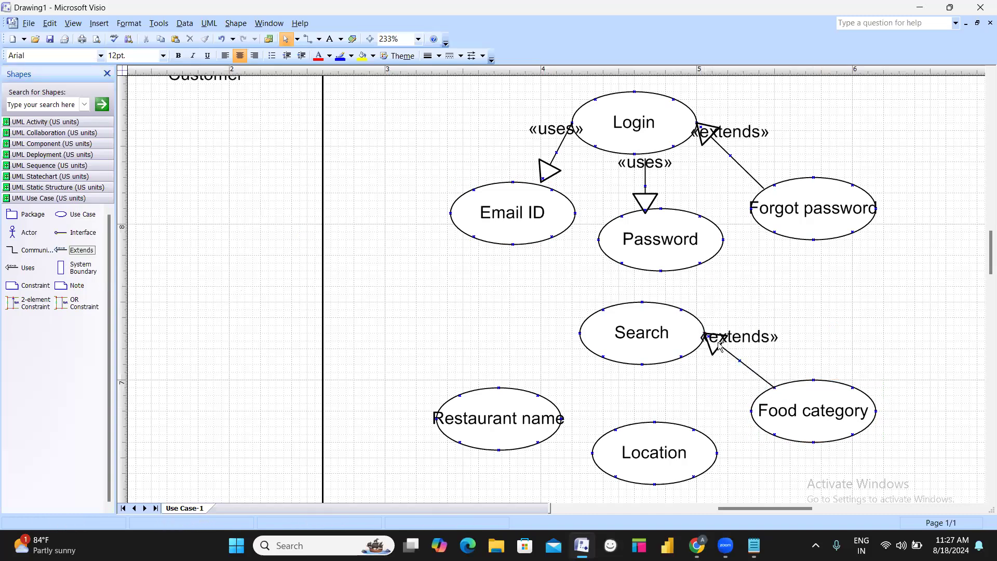
{"action": "key", "text": "ctrl+d"}
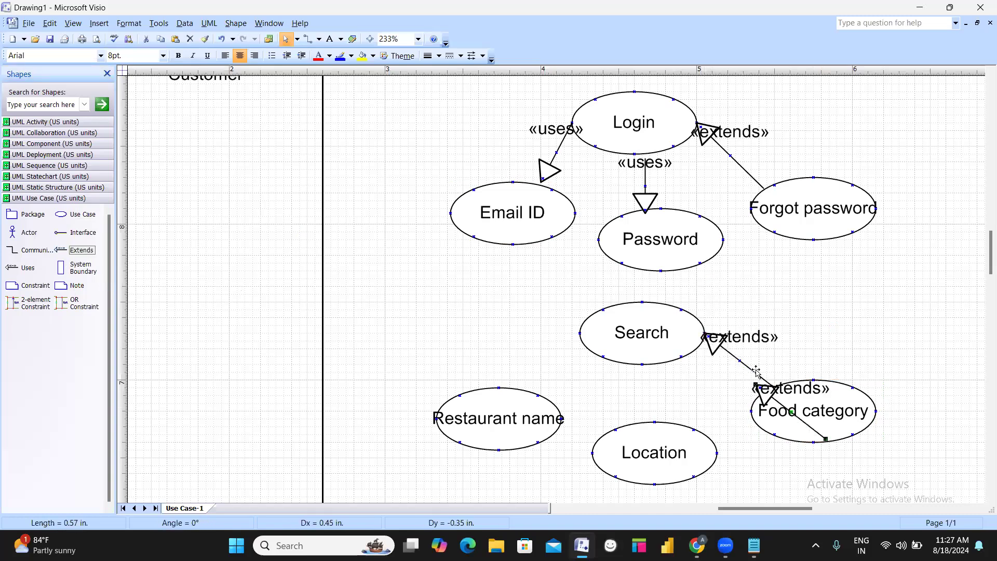
{"action": "left_click_drag", "start_coordinate": [762, 394], "coordinate": [652, 372]}
{"action": "left_click_drag", "start_coordinate": [712, 418], "coordinate": [582, 338]}
Duplicate the «extends» connector to link Restaurant name to Search
{"action": "key", "text": "ctrl+d"}
{"action": "left_click_drag", "start_coordinate": [592, 391], "coordinate": [539, 395]}
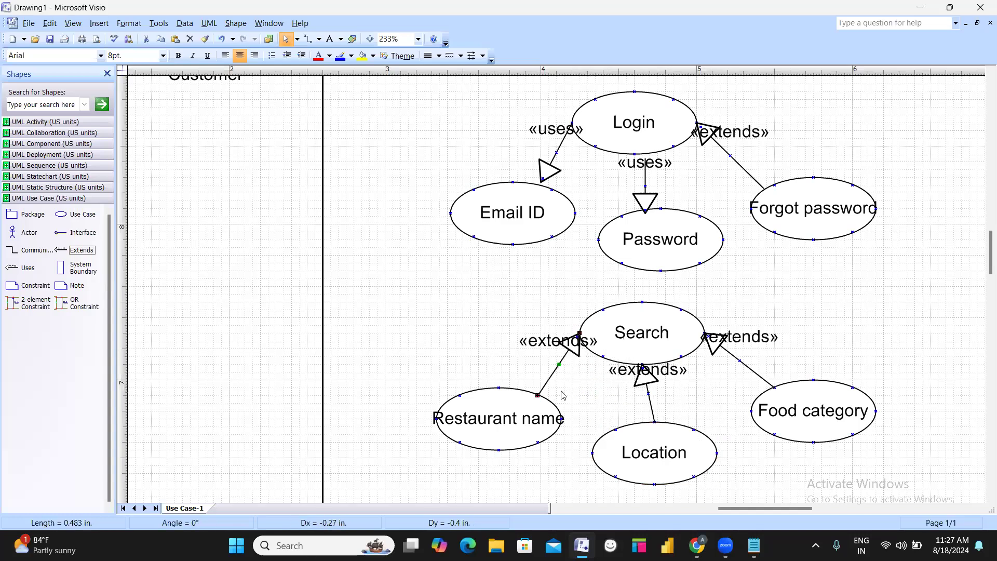
{"action": "left_click", "coordinate": [468, 336]}
{"action": "scroll", "coordinate": [891, 347], "scroll_direction": "down", "scroll_amount": 3}
{"action": "scroll", "coordinate": [891, 346], "scroll_direction": "down", "scroll_amount": 3}
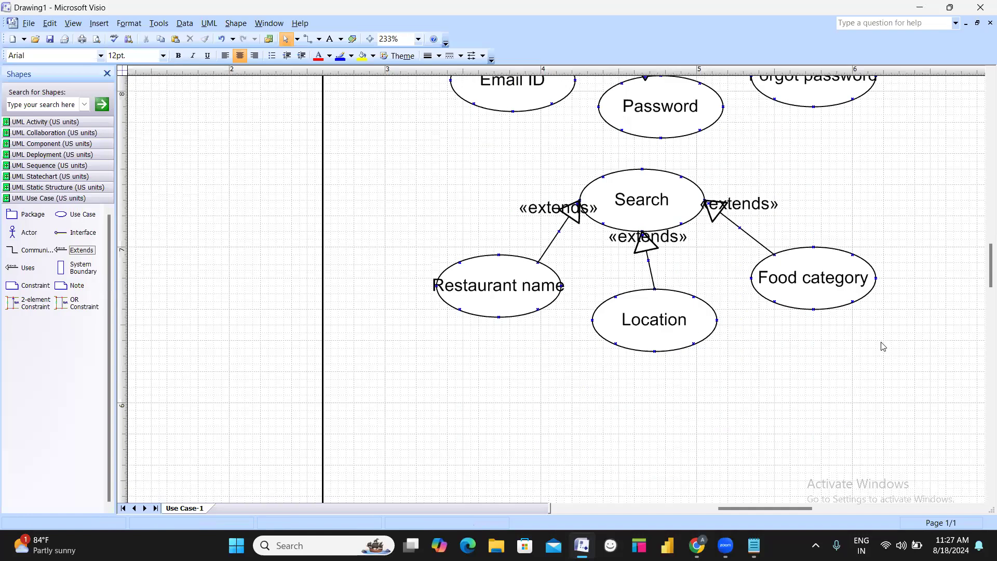
Add a use case named Select food below Location
{"action": "scroll", "coordinate": [771, 309], "scroll_direction": "up", "scroll_amount": 1}
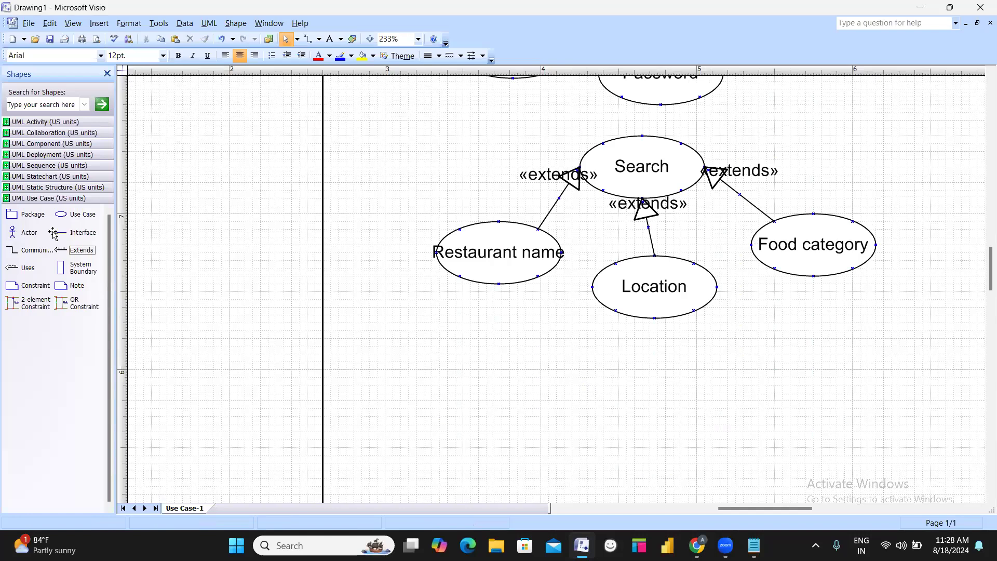
{"action": "left_click_drag", "start_coordinate": [80, 219], "coordinate": [654, 394]}
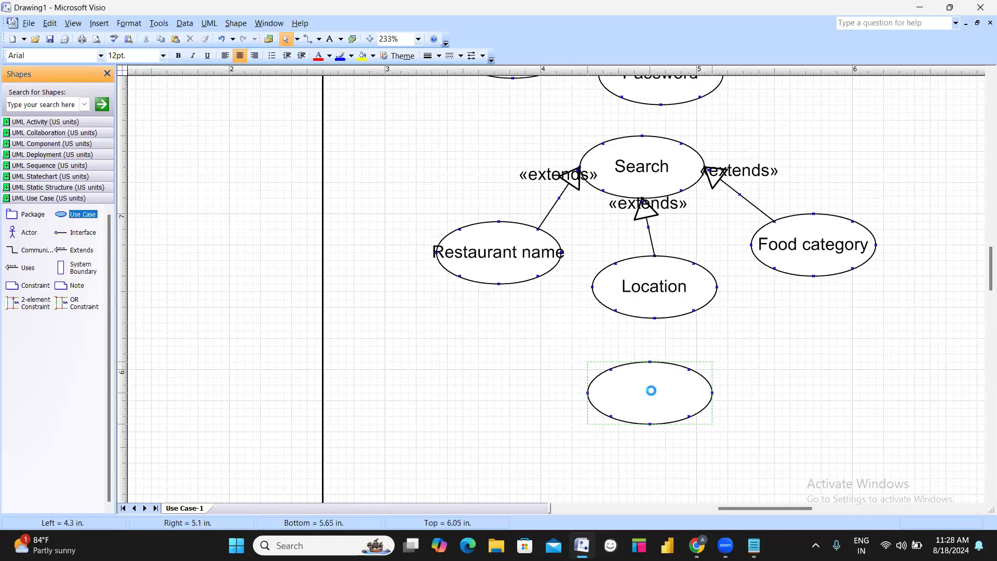
{"action": "double_click", "coordinate": [654, 393]}
{"action": "type", "text": "Sel"}
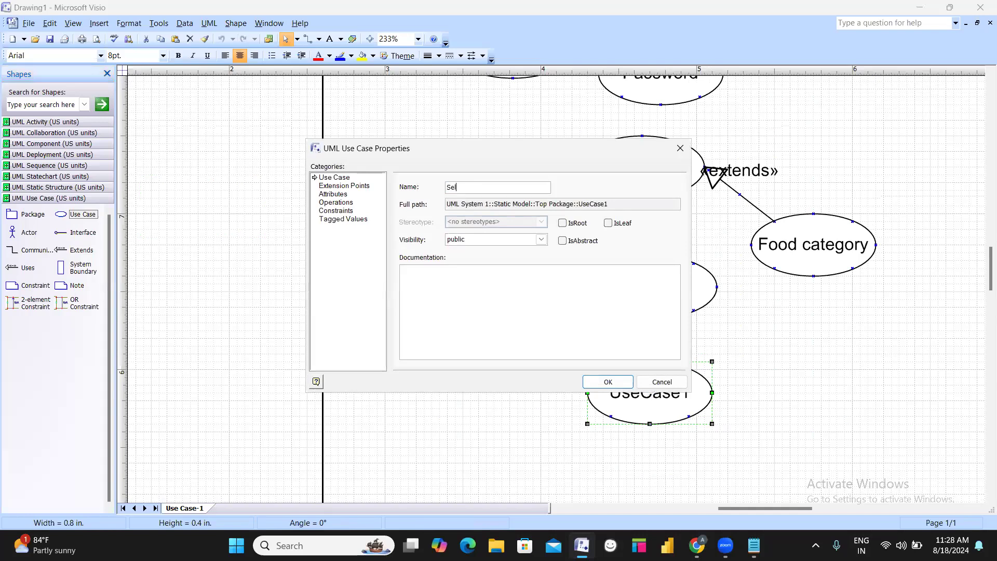
{"action": "type", "text": "ect food"}
{"action": "key", "text": "Return"}
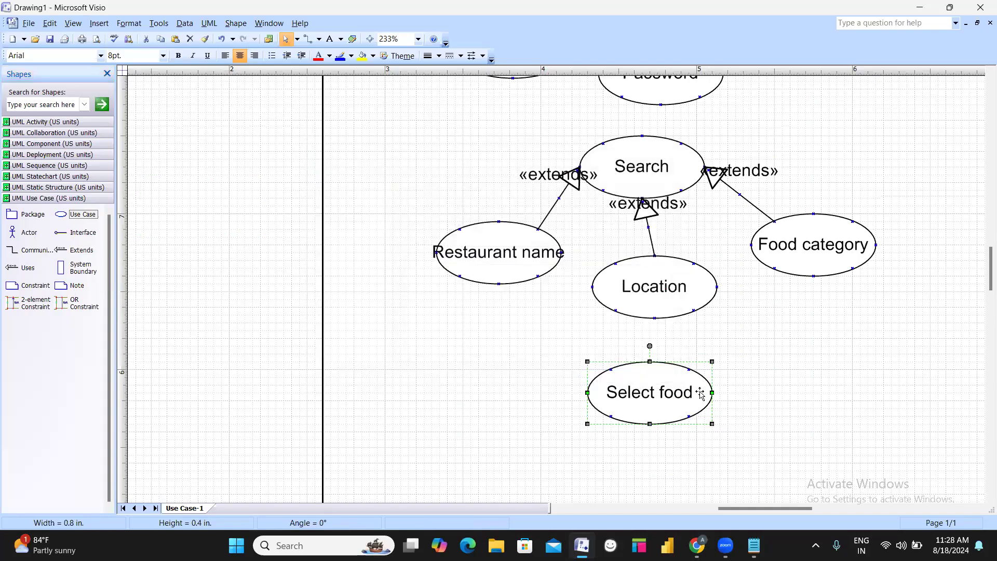
Add Add item and Show similar foods use cases below Select food
{"action": "left_click_drag", "start_coordinate": [61, 214], "coordinate": [508, 473]}
{"action": "double_click", "coordinate": [507, 473]}
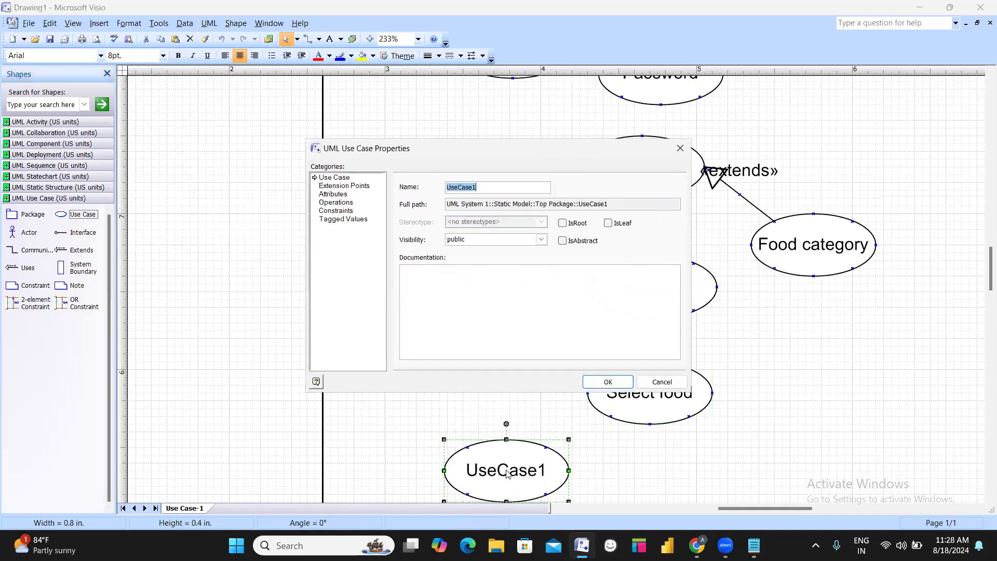
{"action": "type", "text": "Add item"}
{"action": "key", "text": "Return"}
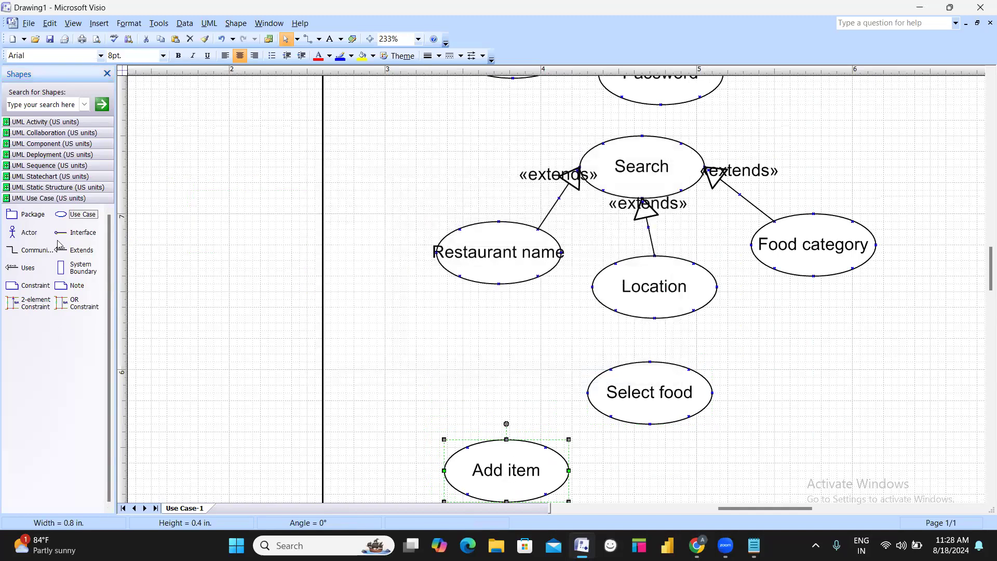
{"action": "left_click_drag", "start_coordinate": [79, 215], "coordinate": [653, 478]}
{"action": "double_click", "coordinate": [653, 479]}
{"action": "type", "text": "Show"}
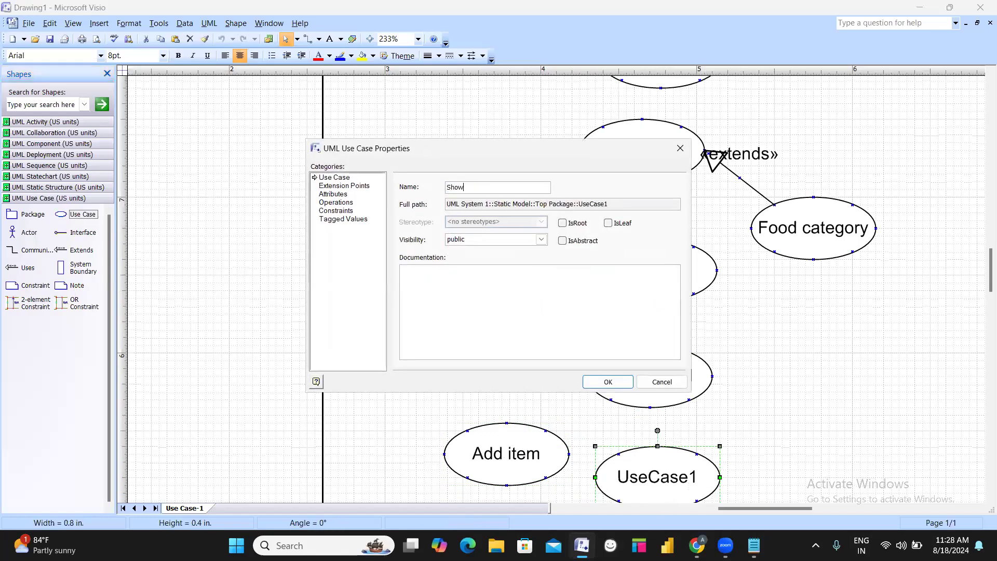
{"action": "type", "text": " similar foods"}
{"action": "key", "text": "Return"}
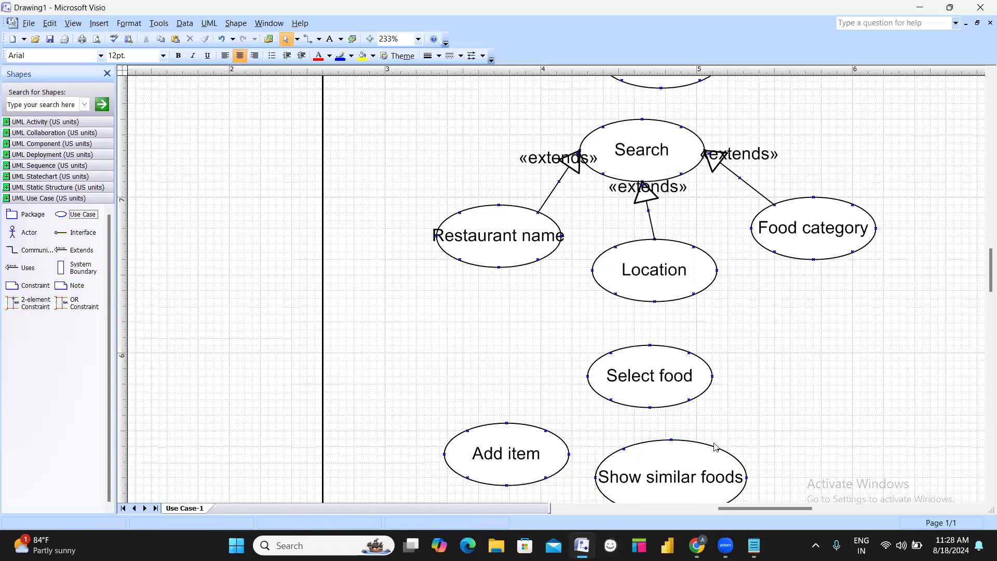
Add a use case named Add a note to the right of Show similar foods
{"action": "left_click_drag", "start_coordinate": [75, 215], "coordinate": [845, 450]}
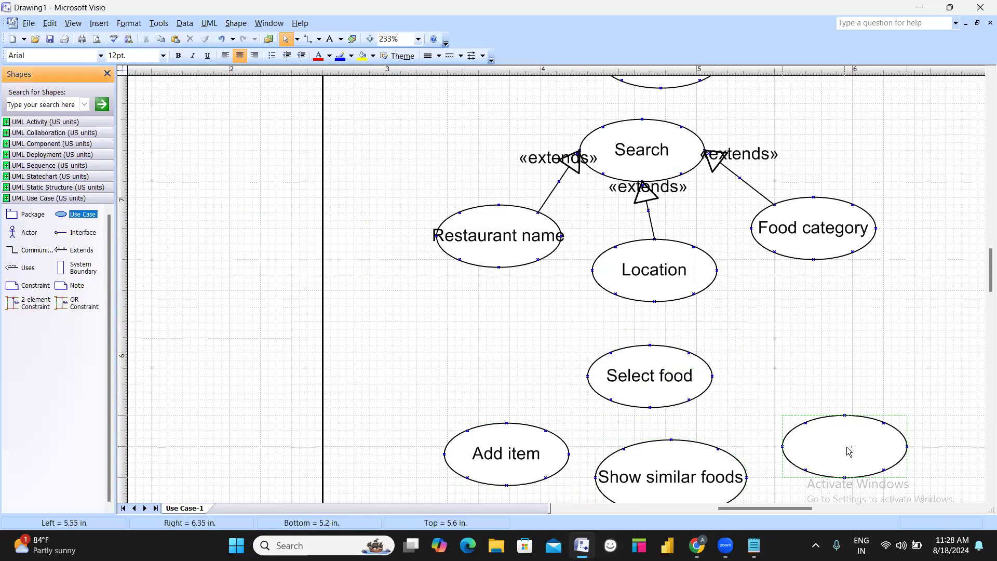
{"action": "double_click", "coordinate": [845, 450]}
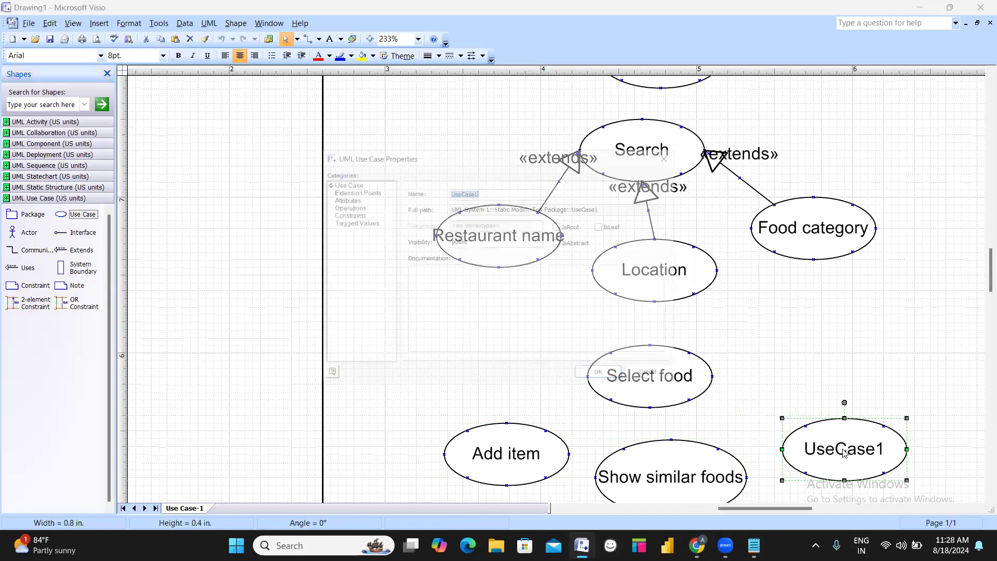
{"action": "type", "text": "Add"}
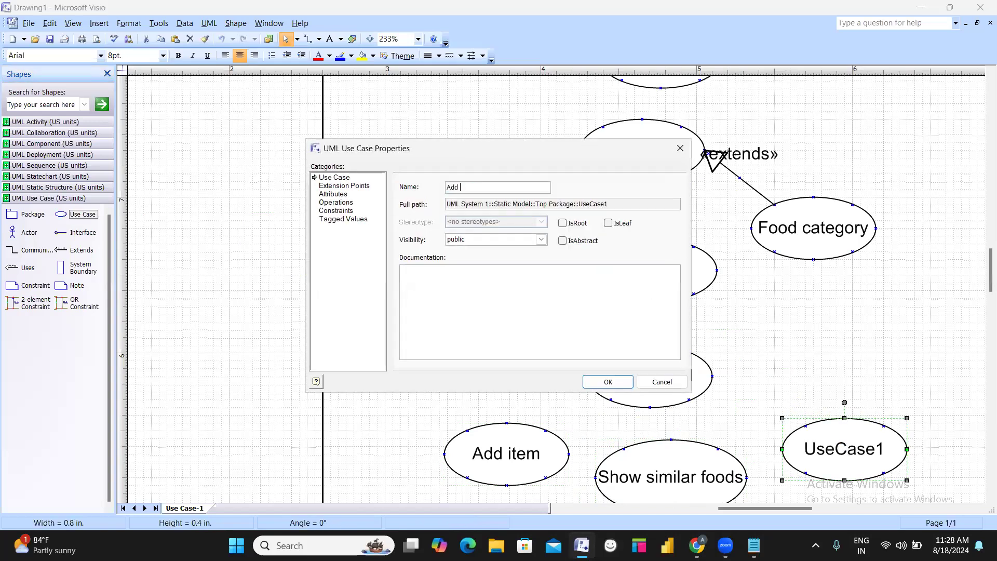
{"action": "type", "text": " a note"}
{"action": "left_click", "coordinate": [592, 381]}
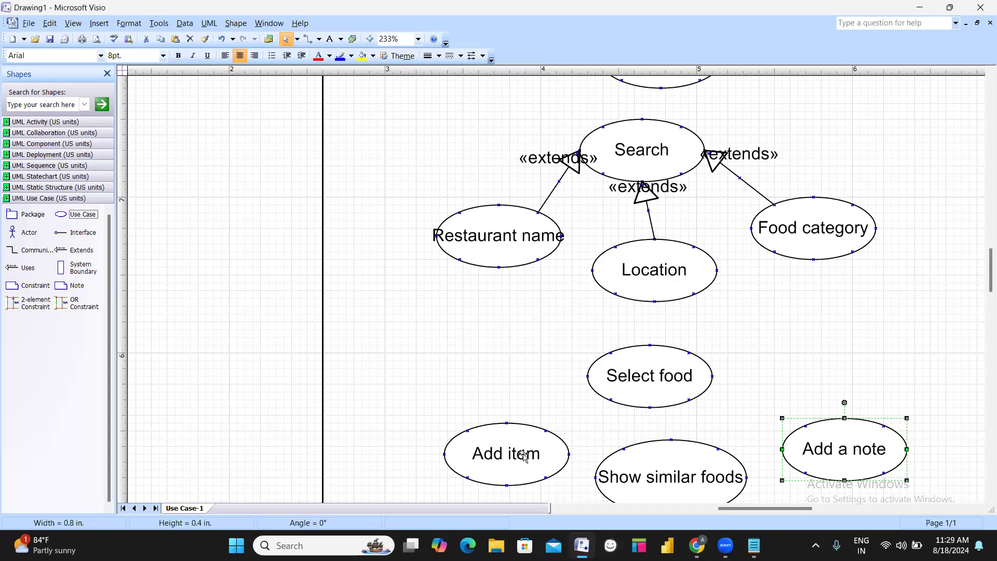
Nudge Add item, Show similar foods and Add a note into alignment
{"action": "left_click_drag", "start_coordinate": [509, 463], "coordinate": [505, 463]}
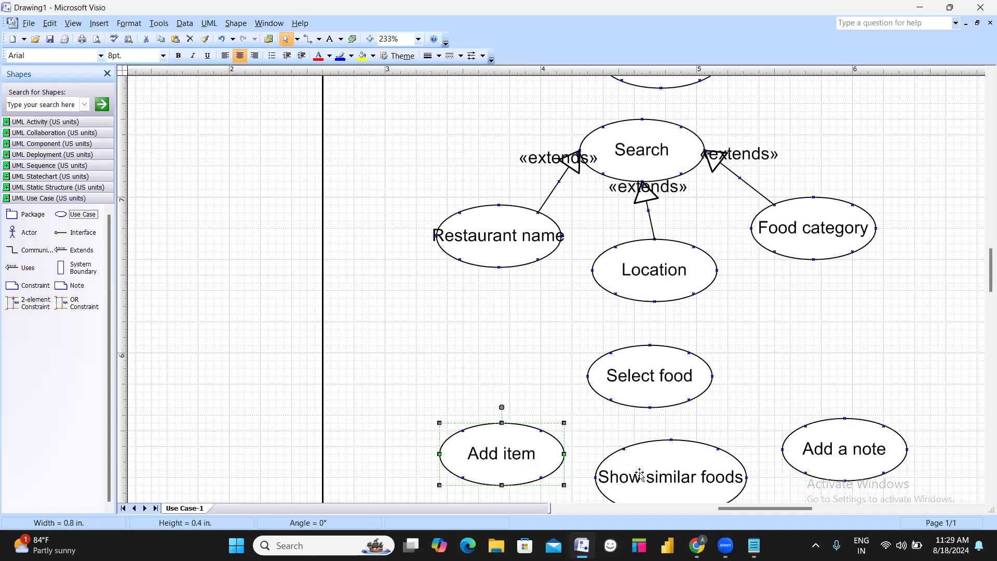
{"action": "left_click_drag", "start_coordinate": [642, 473], "coordinate": [634, 481]}
{"action": "left_click_drag", "start_coordinate": [862, 469], "coordinate": [832, 464]}
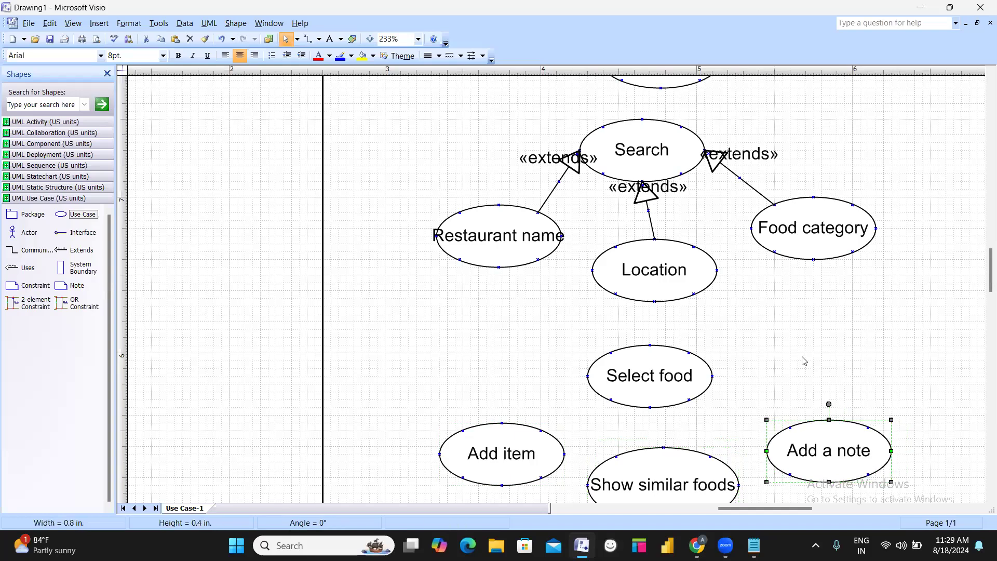
{"action": "scroll", "coordinate": [804, 360], "scroll_direction": "down", "scroll_amount": 1}
{"action": "scroll", "coordinate": [805, 360], "scroll_direction": "down", "scroll_amount": 2}
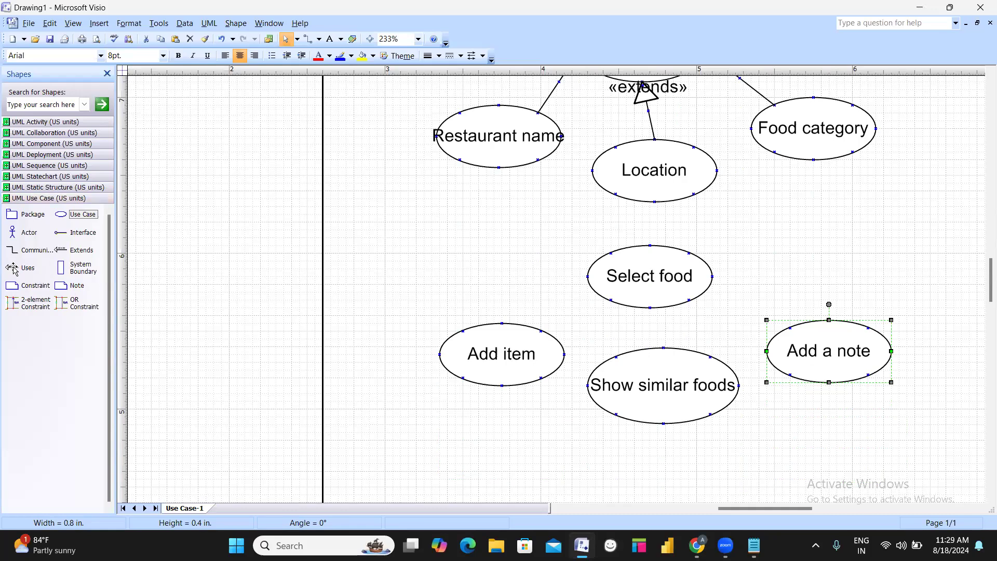
Connect Select food to Add item with «uses» and Show similar foods with «extends»
{"action": "left_click_drag", "start_coordinate": [14, 270], "coordinate": [588, 277]}
{"action": "left_click_drag", "start_coordinate": [494, 253], "coordinate": [502, 323]}
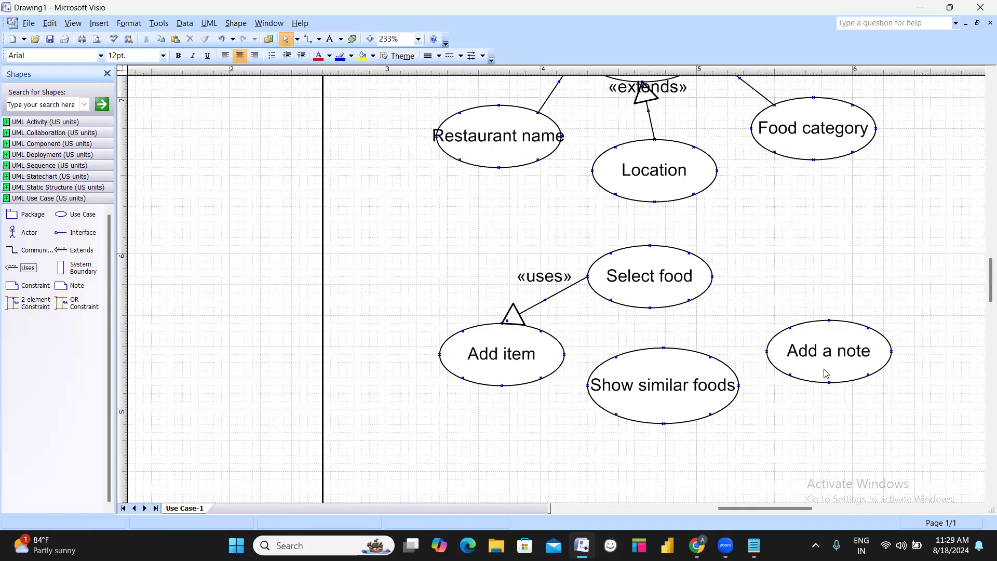
{"action": "left_click_drag", "start_coordinate": [78, 250], "coordinate": [690, 345]}
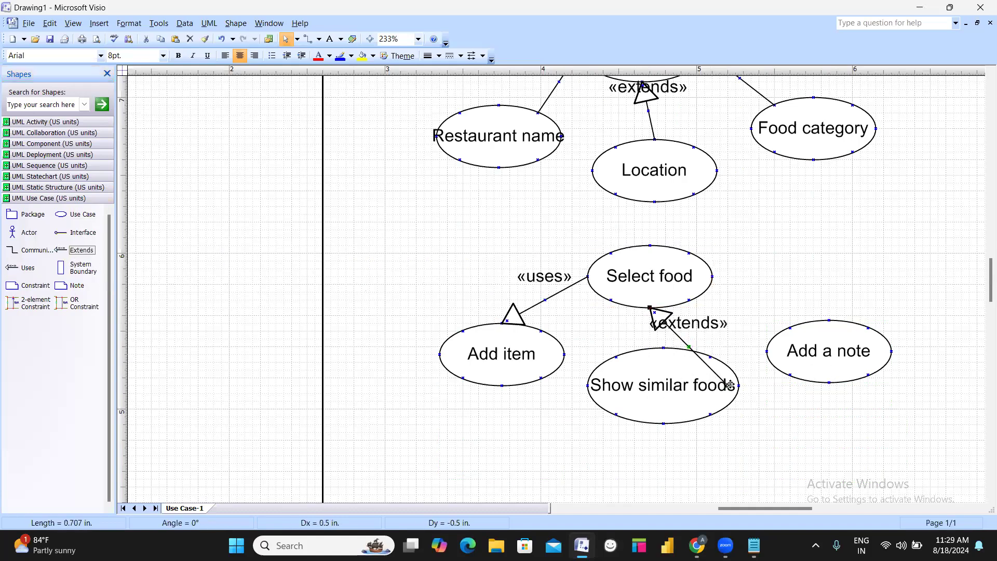
{"action": "left_click_drag", "start_coordinate": [725, 385], "coordinate": [664, 348]}
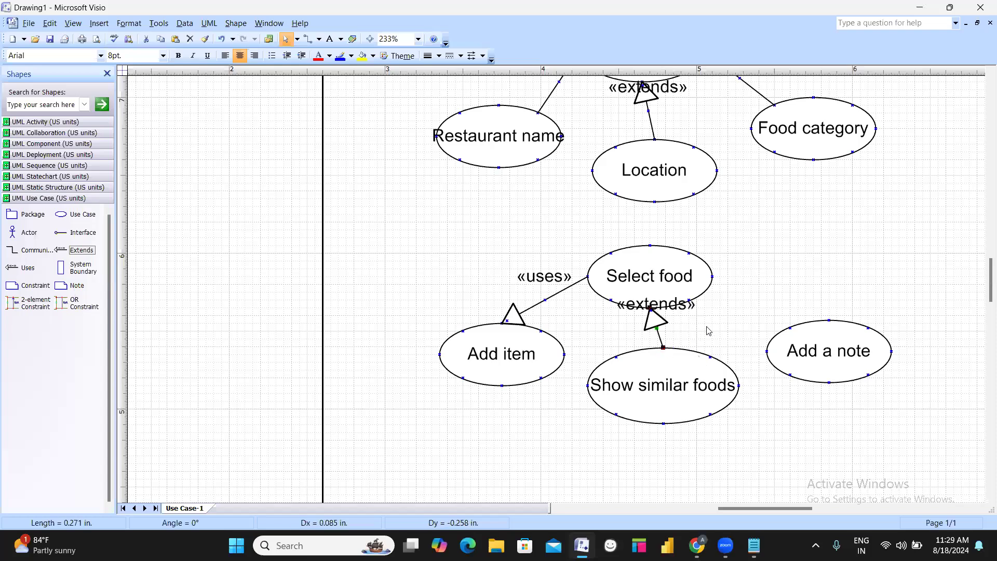
{"action": "left_click", "coordinate": [657, 322]}
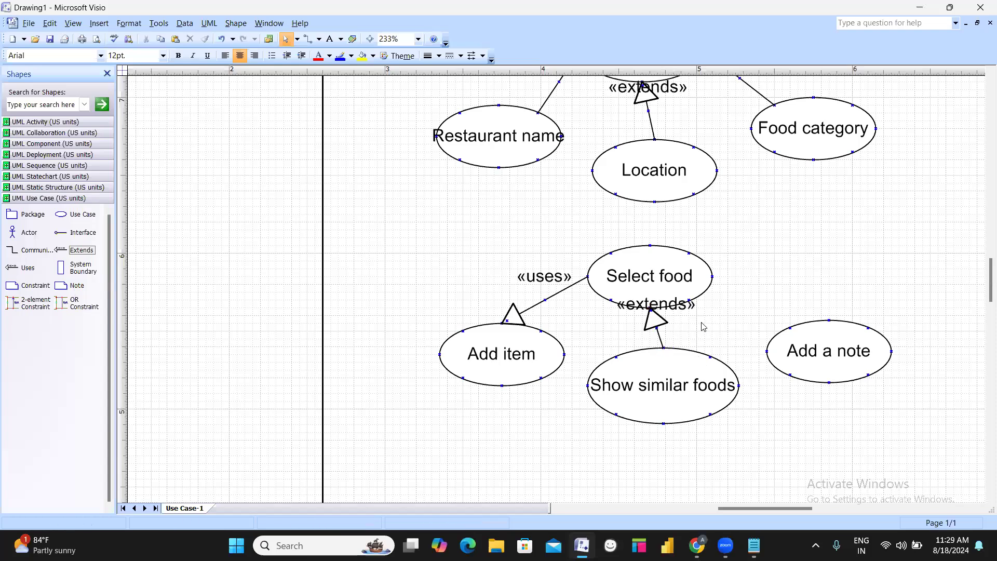
Duplicate the «extends» connector and glue it between Select food and Add a note
{"action": "left_click", "coordinate": [663, 323]}
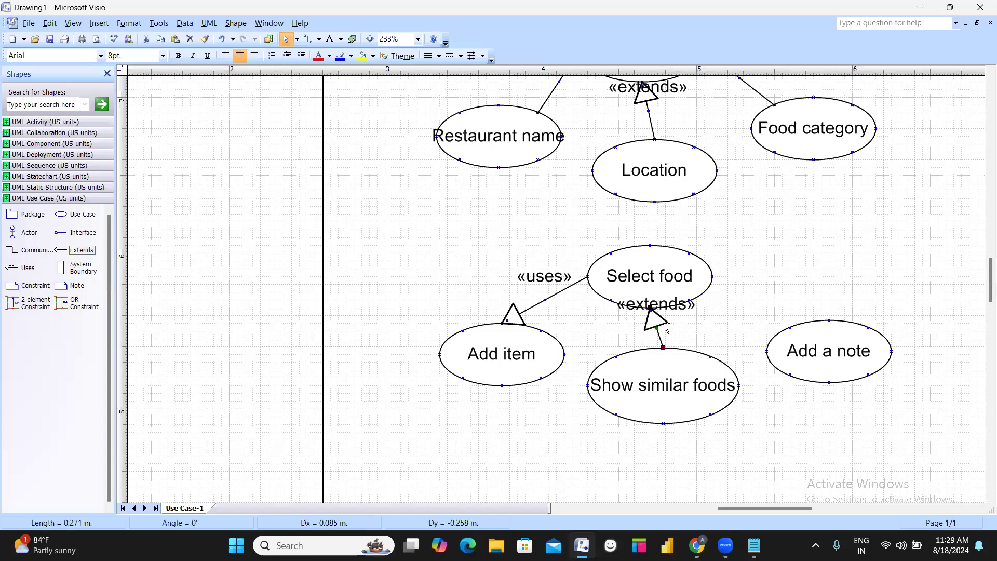
{"action": "key", "text": "ctrl+d"}
{"action": "left_click_drag", "start_coordinate": [703, 363], "coordinate": [719, 288]}
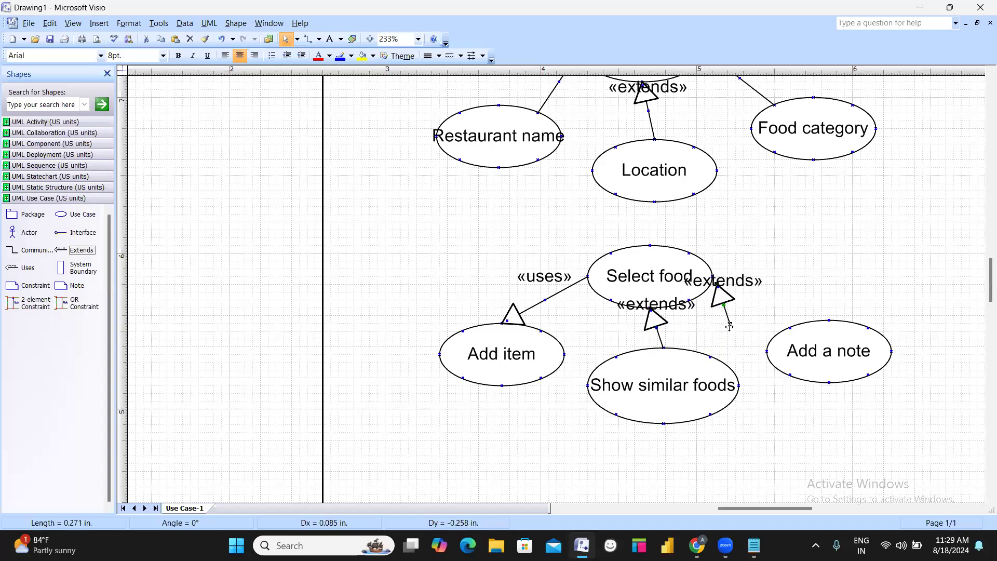
{"action": "left_click_drag", "start_coordinate": [730, 324], "coordinate": [790, 331]}
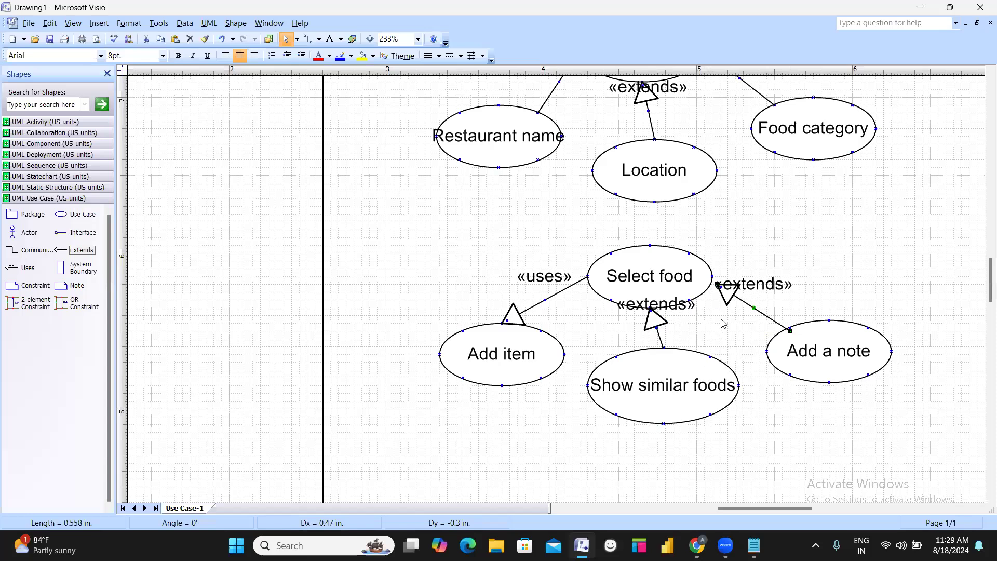
{"action": "left_click_drag", "start_coordinate": [718, 287], "coordinate": [715, 281]}
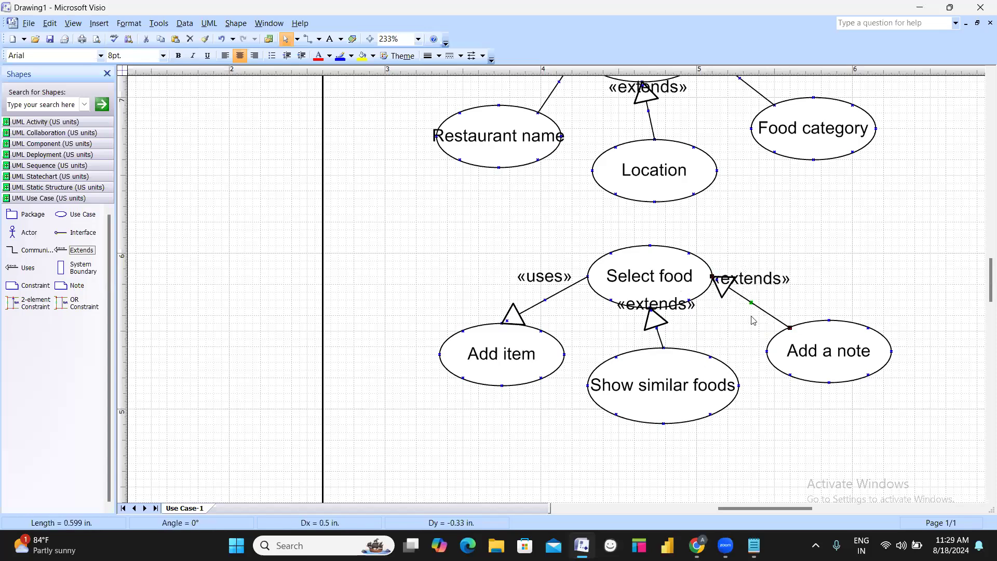
{"action": "left_click", "coordinate": [806, 273]}
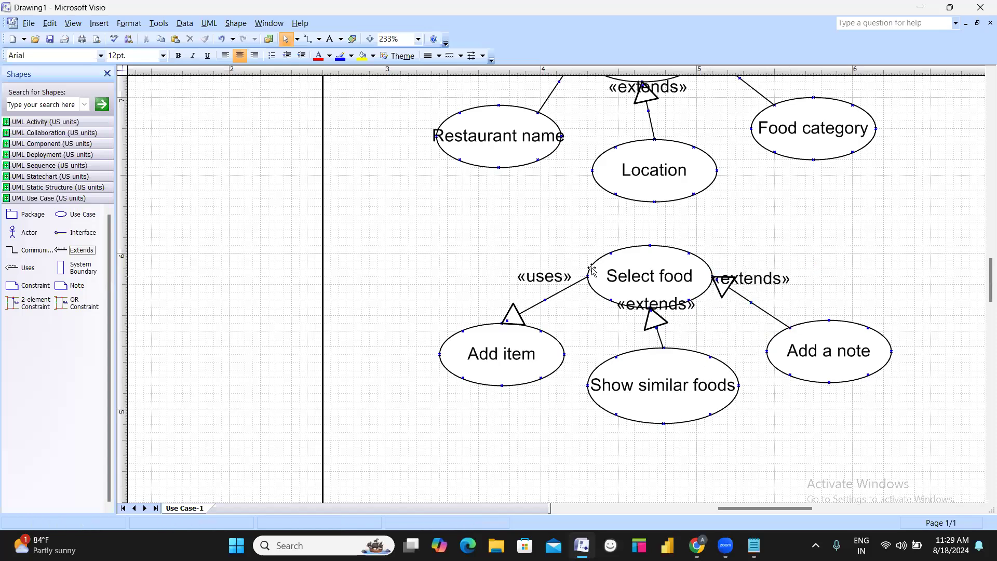
{"action": "left_click", "coordinate": [501, 60]}
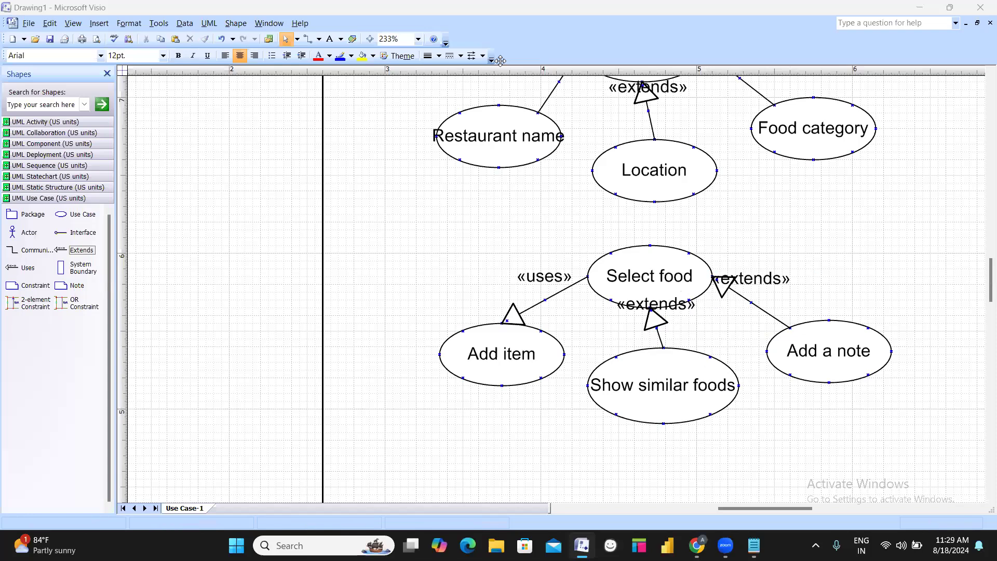
{"action": "scroll", "coordinate": [725, 331], "scroll_direction": "down", "scroll_amount": 1}
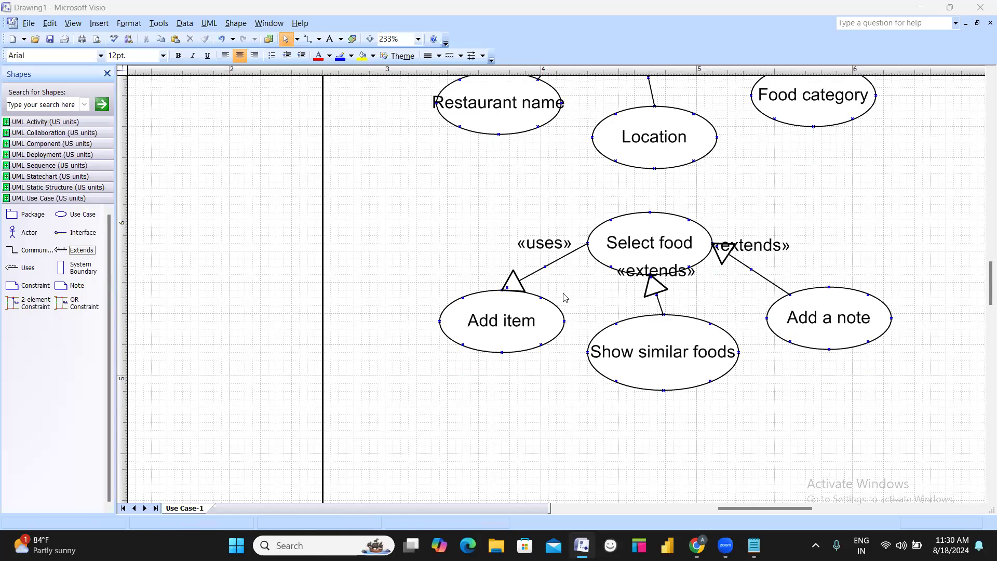
Place a Use Case shape below Show similar foods and name it Payment
{"action": "scroll", "coordinate": [678, 313], "scroll_direction": "down", "scroll_amount": 1}
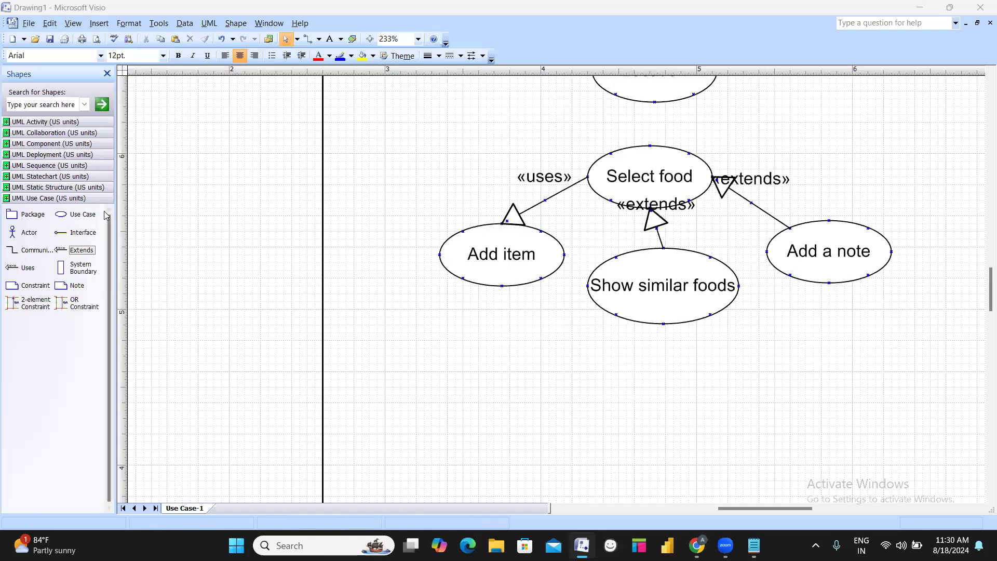
{"action": "left_click_drag", "start_coordinate": [78, 214], "coordinate": [658, 395]}
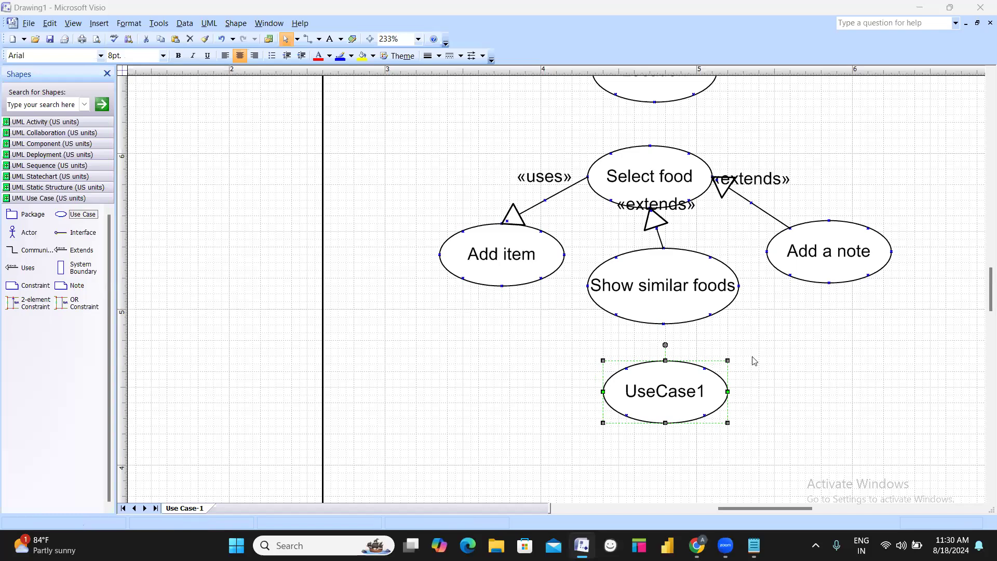
{"action": "double_click", "coordinate": [676, 390]}
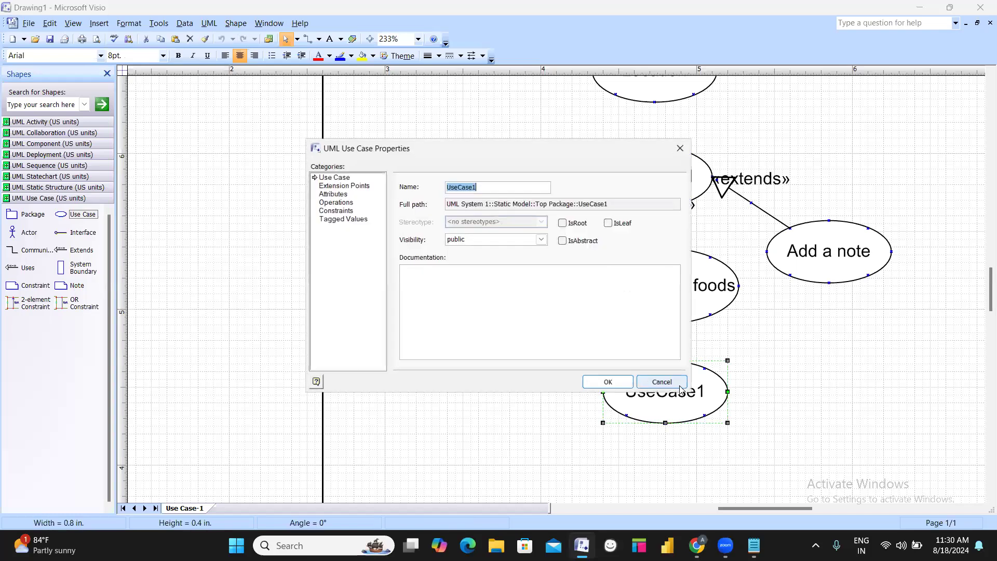
{"action": "key", "text": "alt+Tab"}
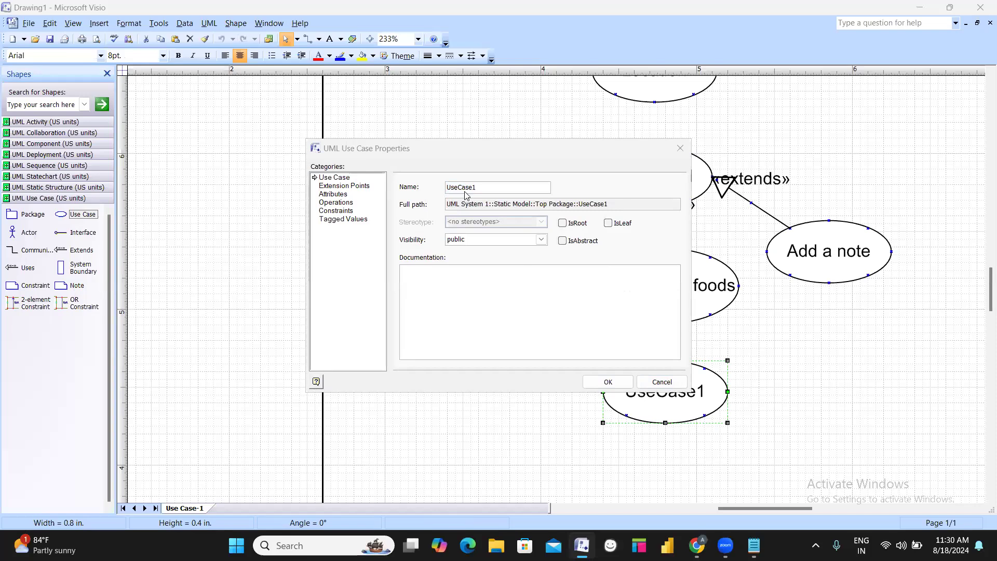
{"action": "key", "text": "alt+Tab"}
{"action": "type", "text": "Paymen"}
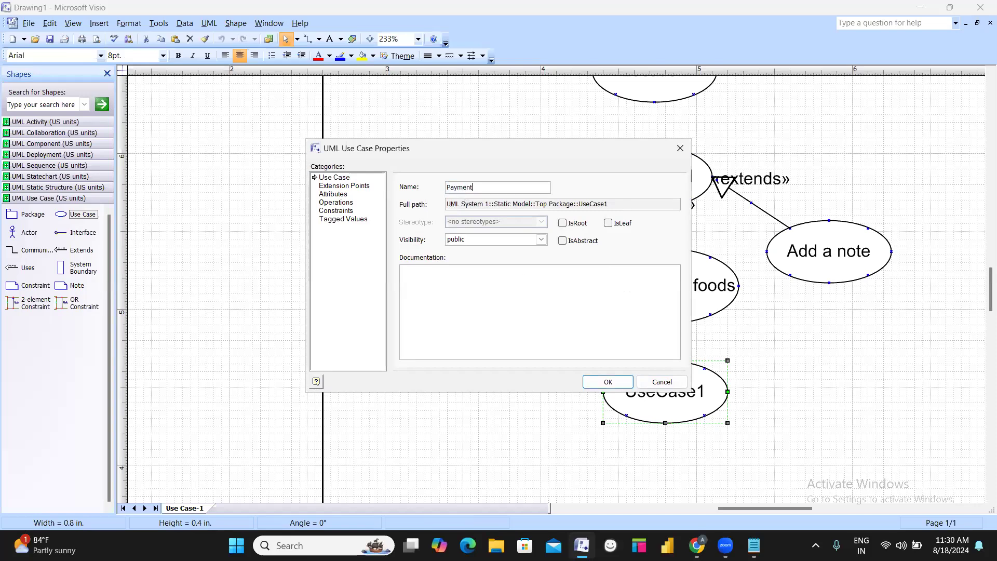
{"action": "type", "text": "t"}
{"action": "key", "text": "Return"}
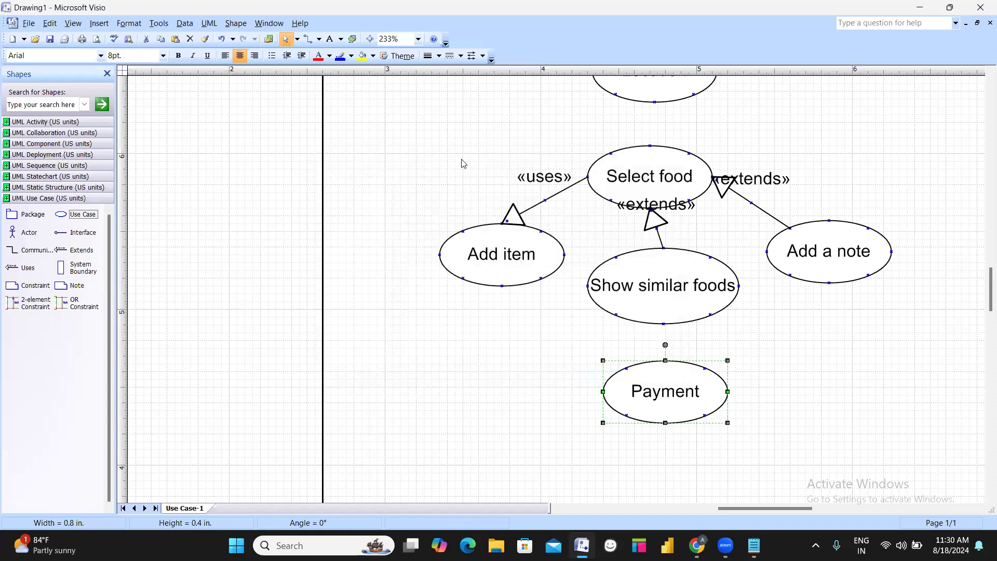
{"action": "left_click", "coordinate": [840, 367]}
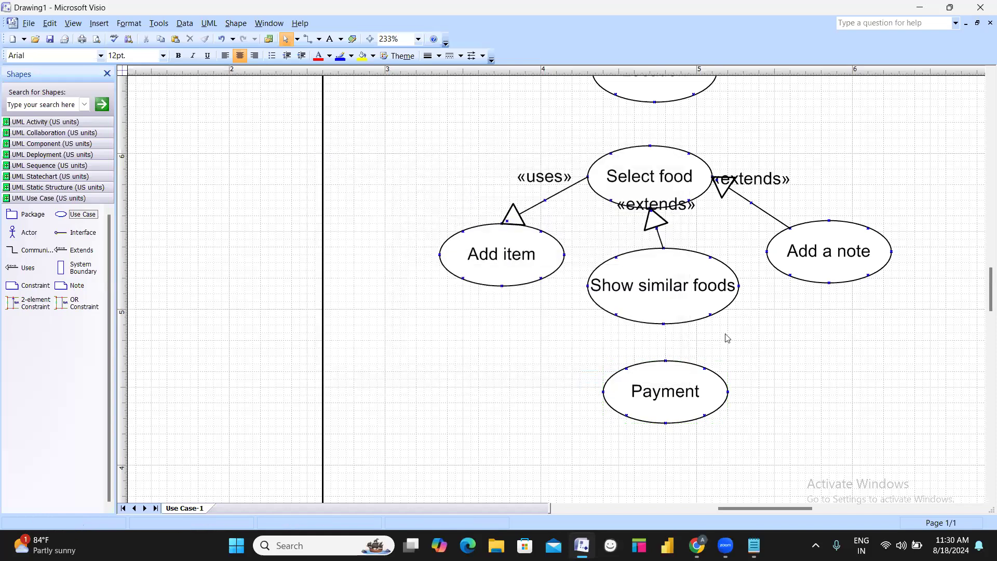
{"action": "scroll", "coordinate": [221, 263], "scroll_direction": "down", "scroll_amount": 3}
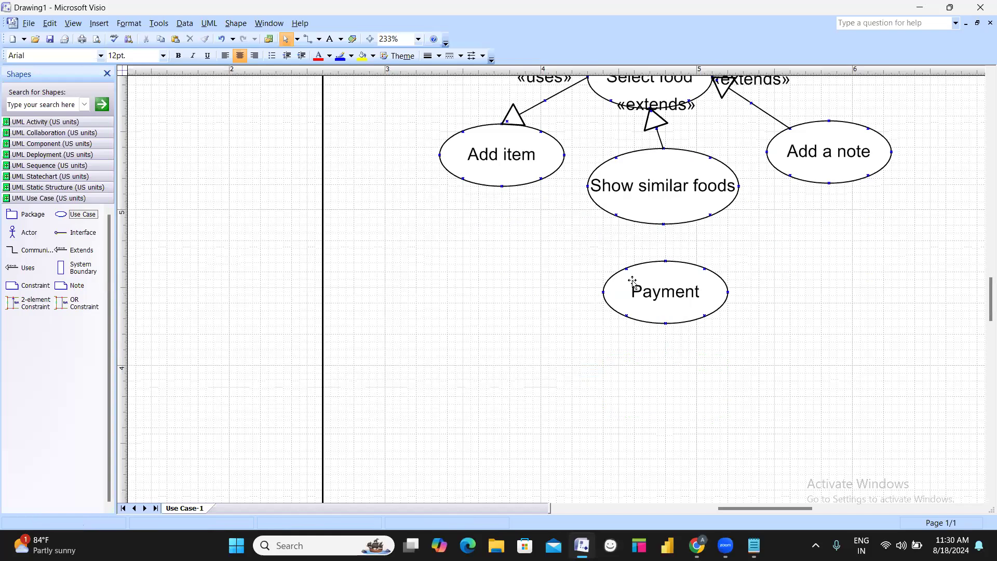
Add three use cases below Payment named UPI, Cards and COD
{"action": "mouse_move", "coordinate": [533, 385]}
{"action": "left_mouse_down"}
{"action": "mouse_move", "coordinate": [549, 361]}
{"action": "mouse_move", "coordinate": [552, 384]}
{"action": "left_mouse_up"}
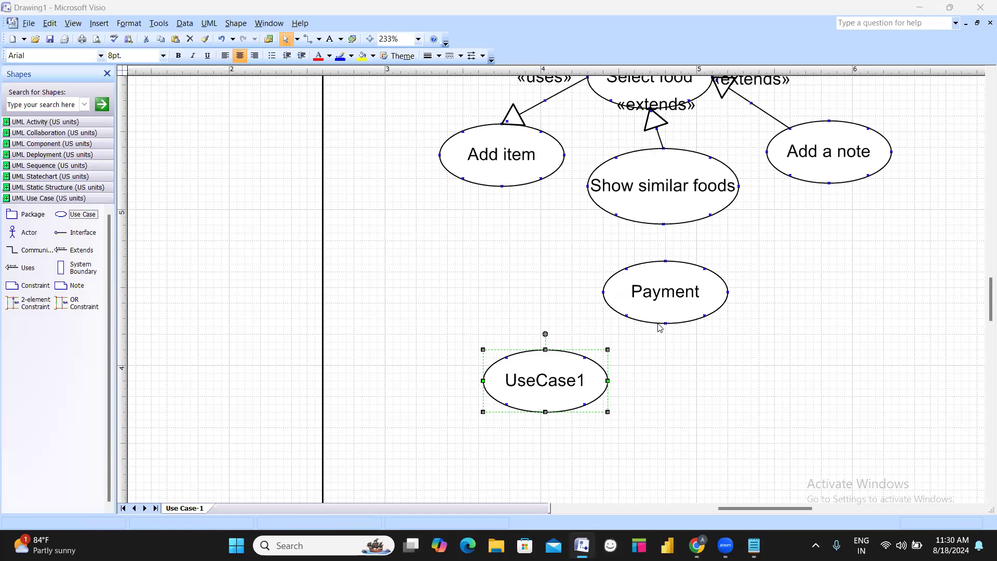
{"action": "double_click", "coordinate": [535, 381]}
{"action": "type", "text": "UPI"}
{"action": "key", "text": "Return"}
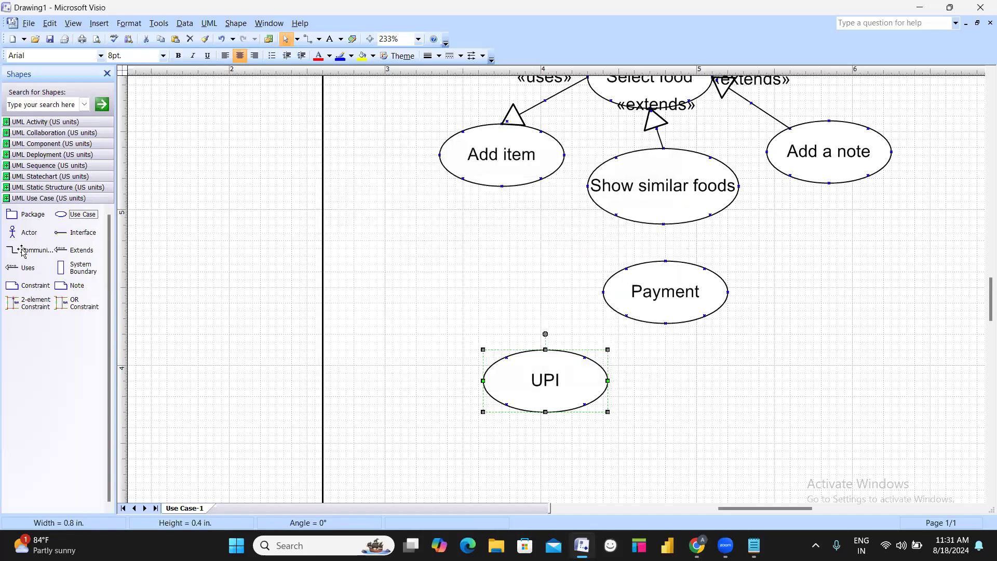
{"action": "left_click_drag", "start_coordinate": [71, 217], "coordinate": [683, 412]}
{"action": "type", "text": "Cards"}
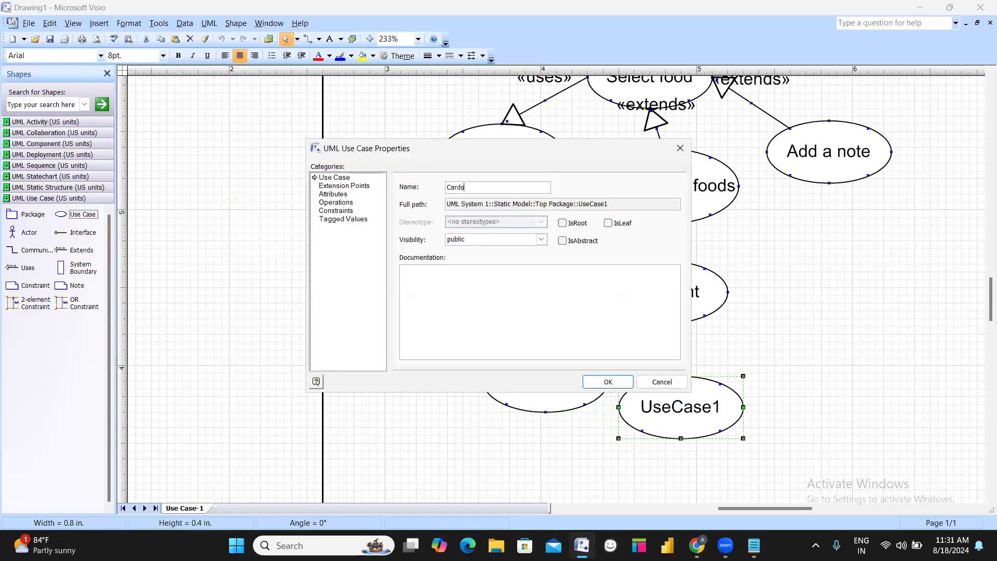
{"action": "key", "text": "Return"}
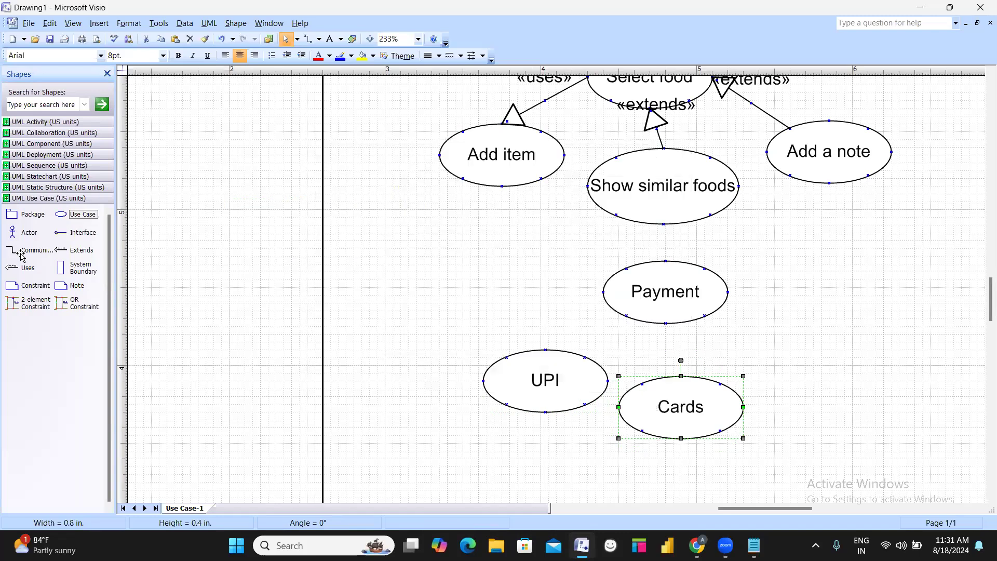
{"action": "left_click_drag", "start_coordinate": [71, 216], "coordinate": [756, 361]}
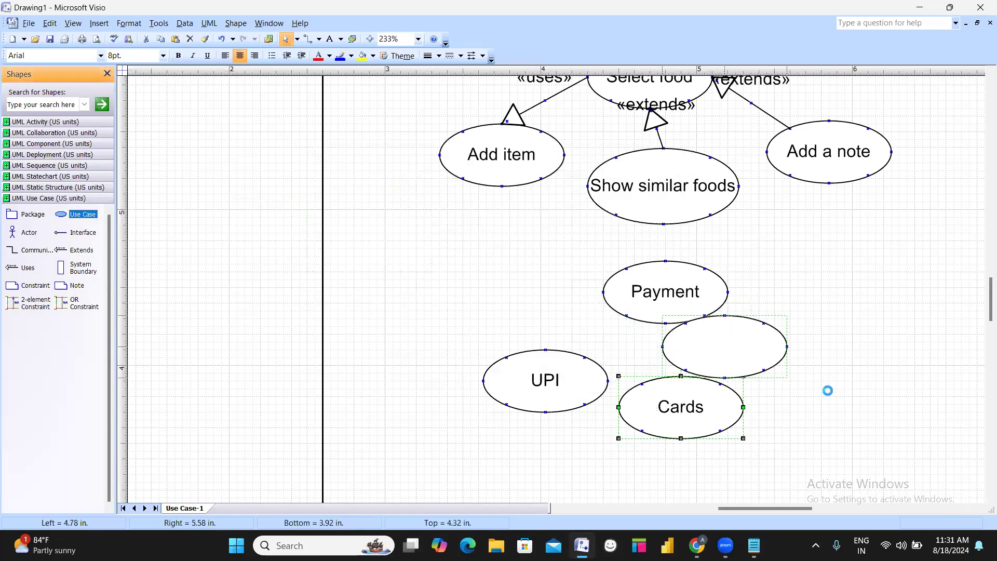
{"action": "type", "text": "COD"}
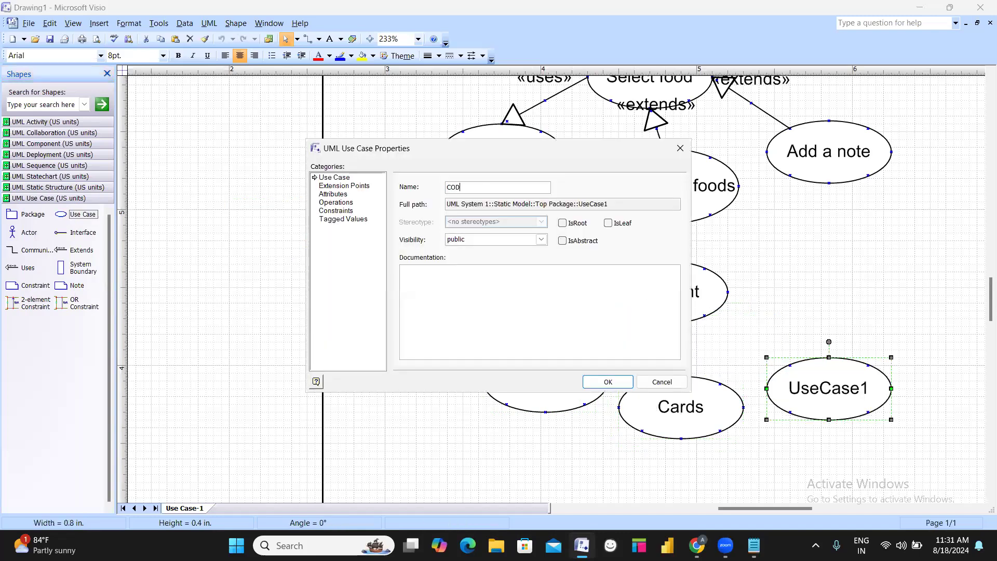
{"action": "key", "text": "Return"}
Shift UPI, Cards and COD into a row and add a NEFT use case above-right of COD
{"action": "left_click_drag", "start_coordinate": [545, 384], "coordinate": [513, 389]}
{"action": "left_click_drag", "start_coordinate": [681, 411], "coordinate": [642, 426]}
{"action": "left_click_drag", "start_coordinate": [790, 393], "coordinate": [759, 429]}
{"action": "left_click_drag", "start_coordinate": [78, 214], "coordinate": [886, 359]}
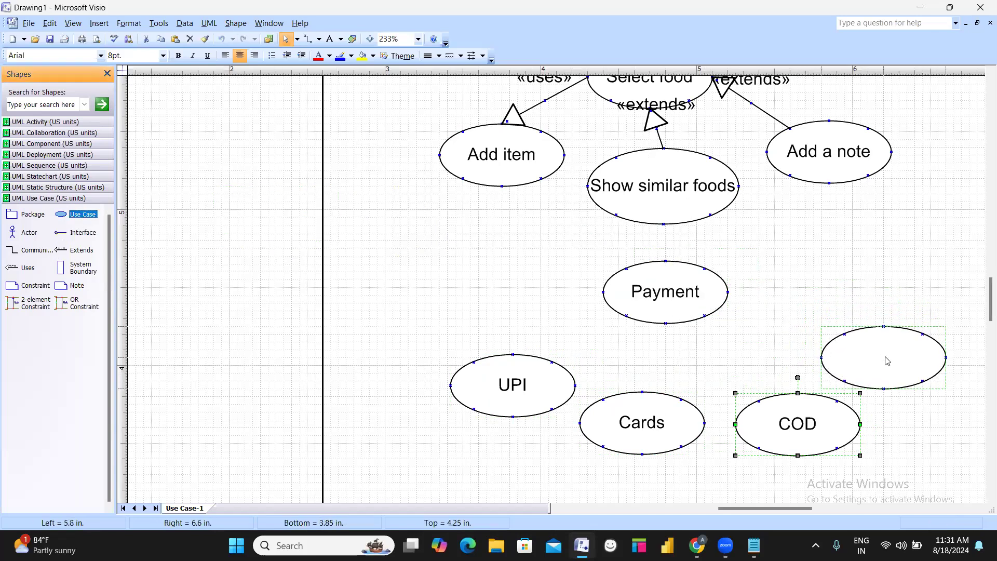
{"action": "double_click", "coordinate": [886, 359]}
{"action": "type", "text": "NEFT"}
{"action": "key", "text": "Return"}
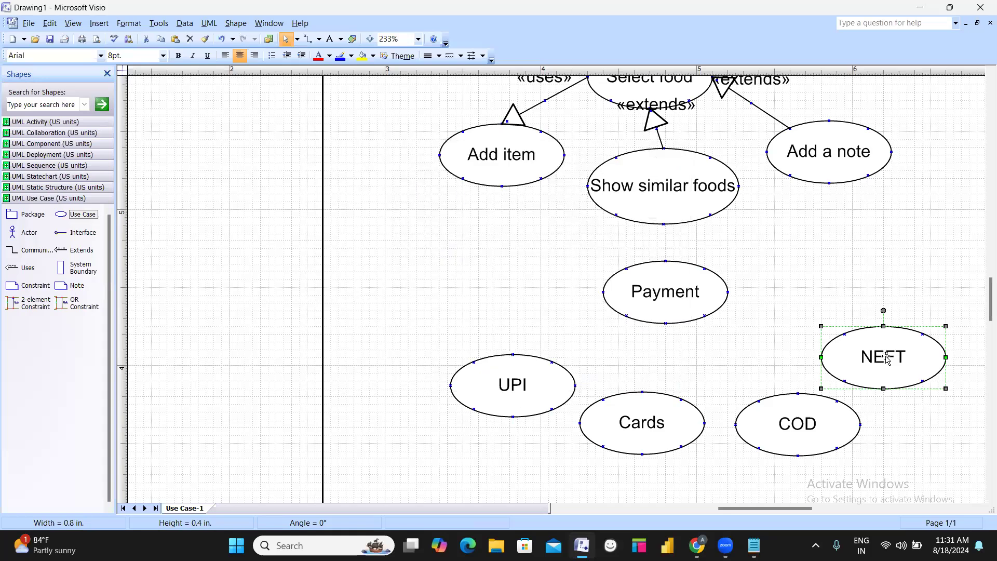
Fine-tune the positions of Cards and COD beneath Payment
{"action": "left_click", "coordinate": [502, 380]}
{"action": "left_click_drag", "start_coordinate": [651, 424], "coordinate": [643, 428]}
{"action": "left_click_drag", "start_coordinate": [795, 437], "coordinate": [788, 440]}
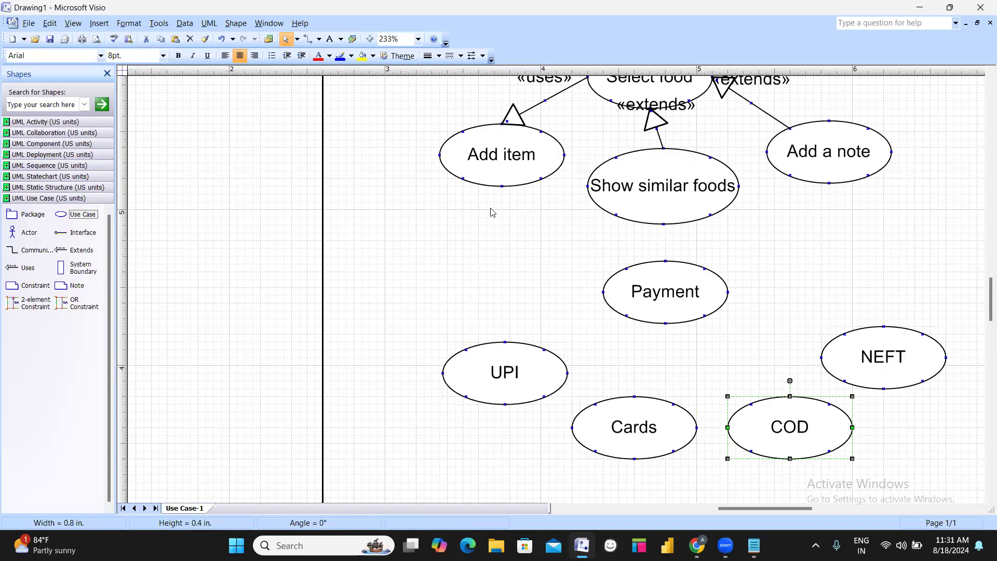
{"action": "key", "text": "ctrl+z"}
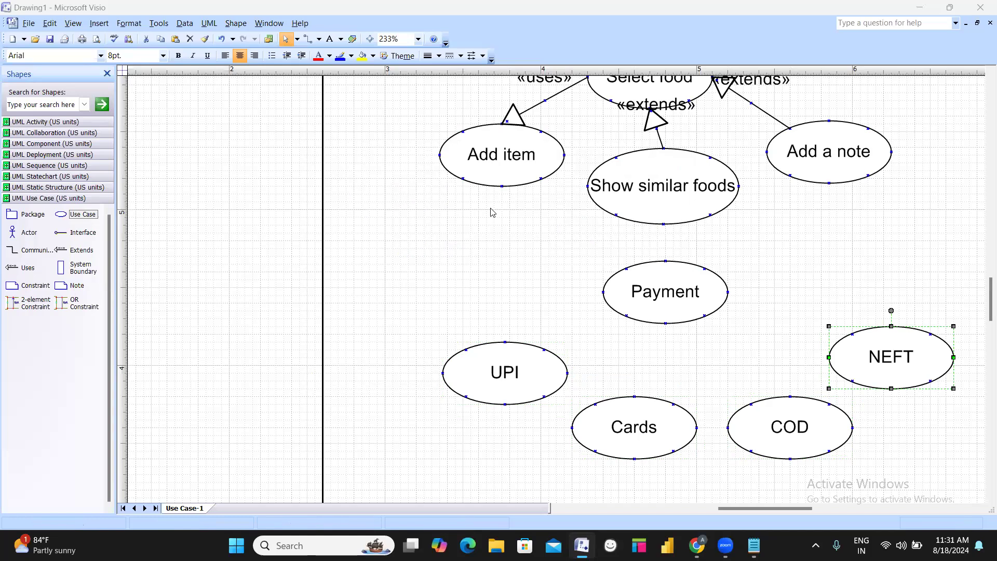
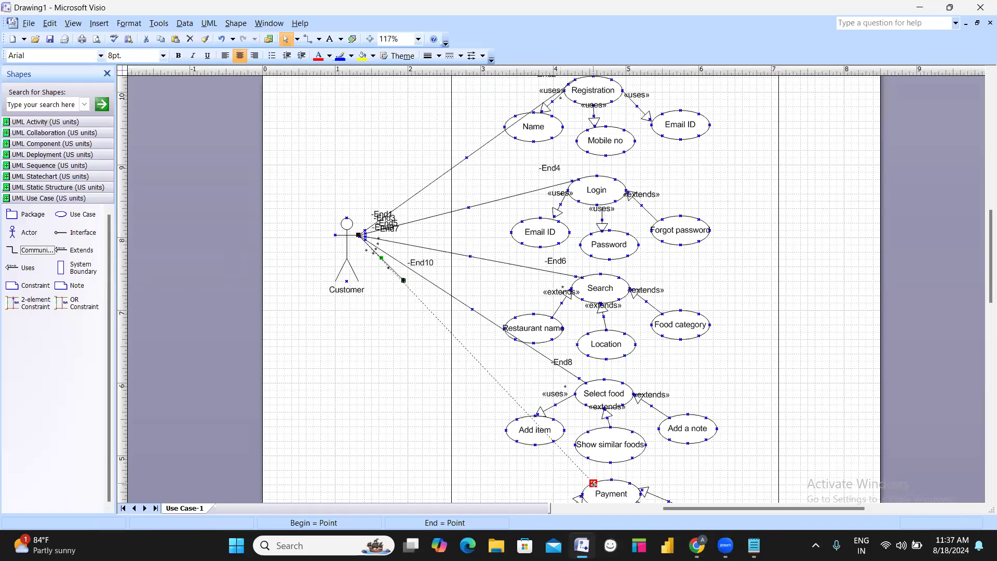
Scroll around the Restaurant Management system use case diagram to review the Customer links
{"action": "scroll", "coordinate": [580, 307], "scroll_direction": "up", "scroll_amount": 2}
{"action": "scroll", "coordinate": [452, 316], "scroll_direction": "down", "scroll_amount": 3}
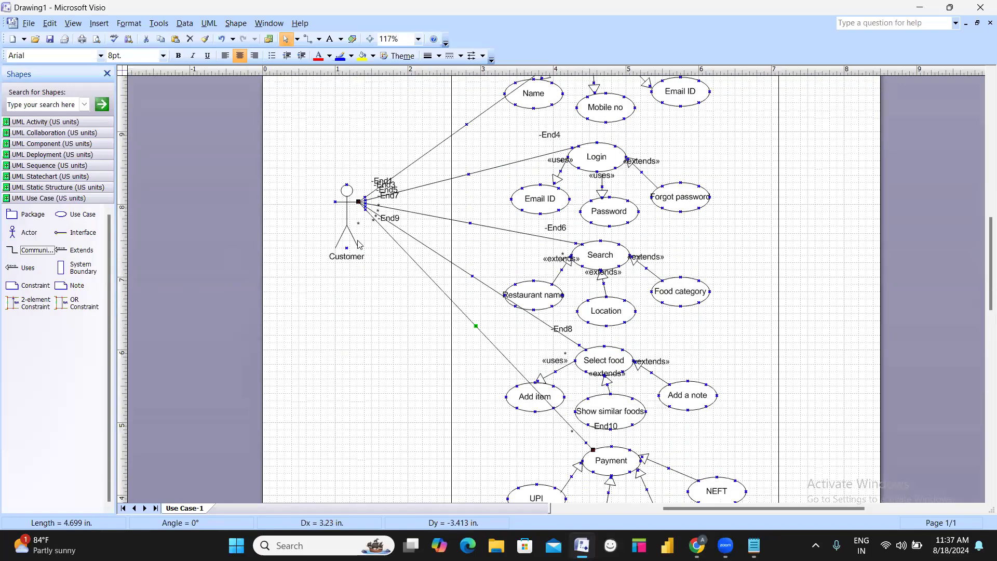
{"action": "scroll", "coordinate": [359, 244], "scroll_direction": "up", "scroll_amount": 1}
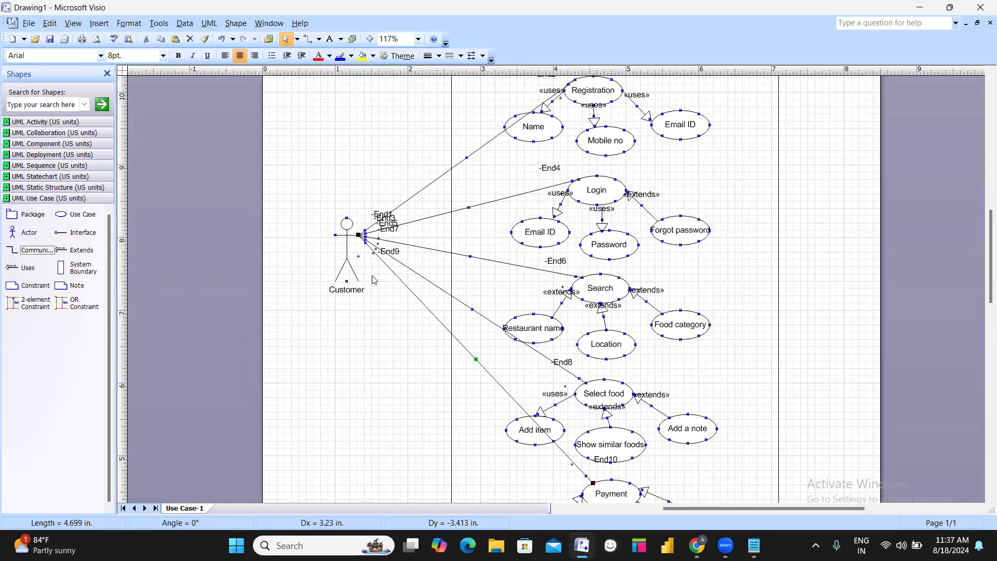
{"action": "scroll", "coordinate": [466, 225], "scroll_direction": "up", "scroll_amount": 2}
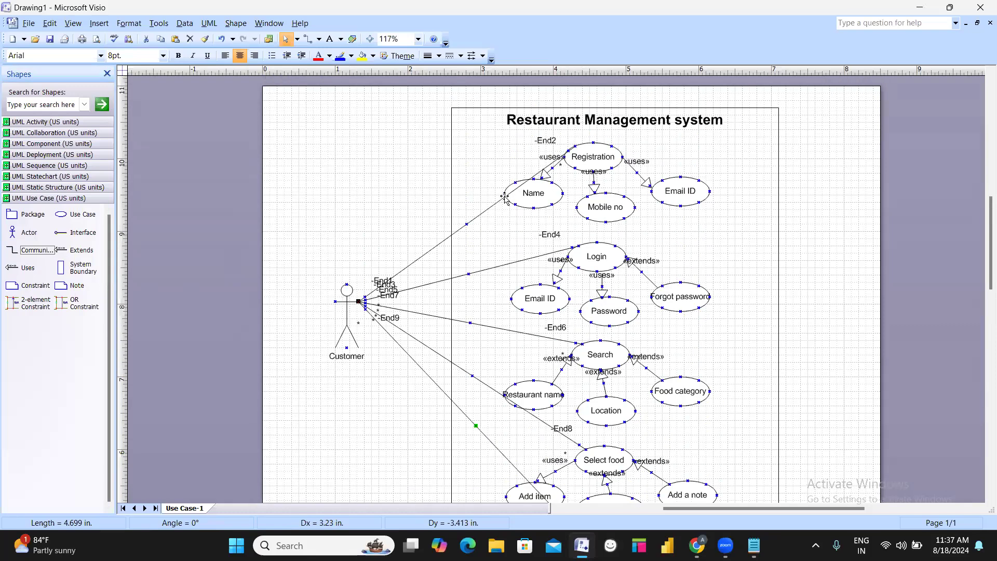
{"action": "scroll", "coordinate": [624, 277], "scroll_direction": "down", "scroll_amount": 2}
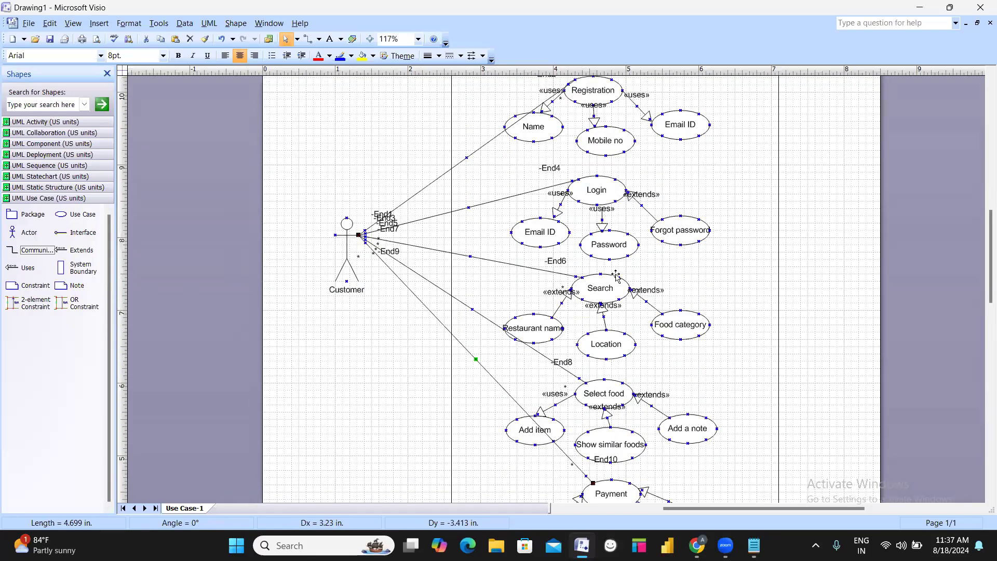
{"action": "scroll", "coordinate": [604, 376], "scroll_direction": "down", "scroll_amount": 2}
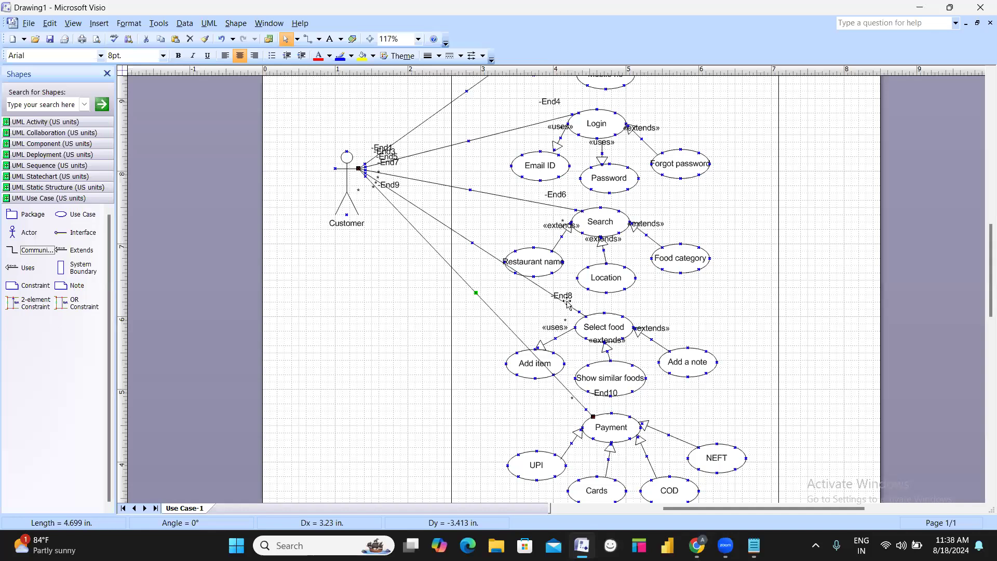
{"action": "scroll", "coordinate": [403, 271], "scroll_direction": "up", "scroll_amount": 2}
{"action": "scroll", "coordinate": [403, 271], "scroll_direction": "up", "scroll_amount": 1}
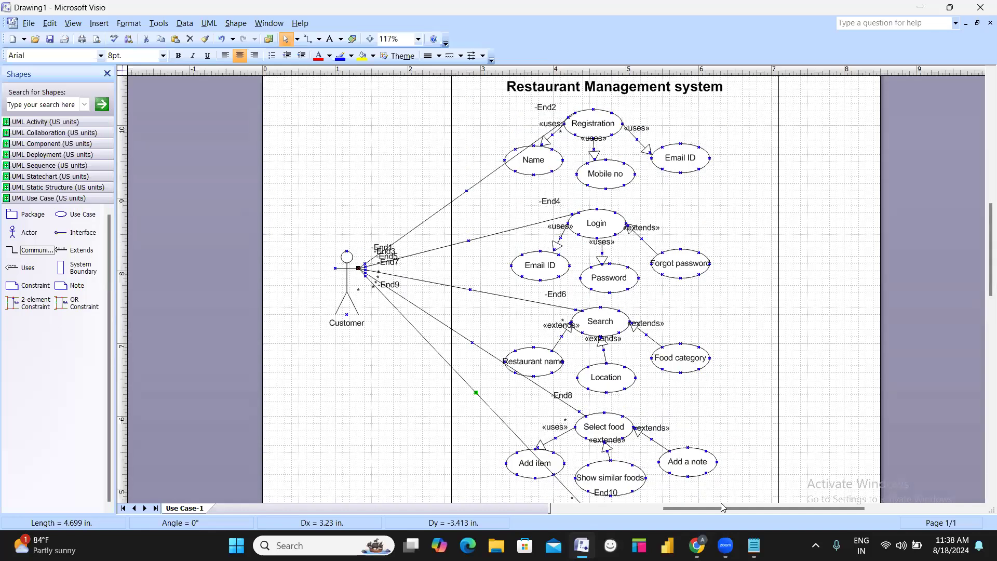
{"action": "scroll", "coordinate": [721, 513], "scroll_direction": "right", "scroll_amount": 5}
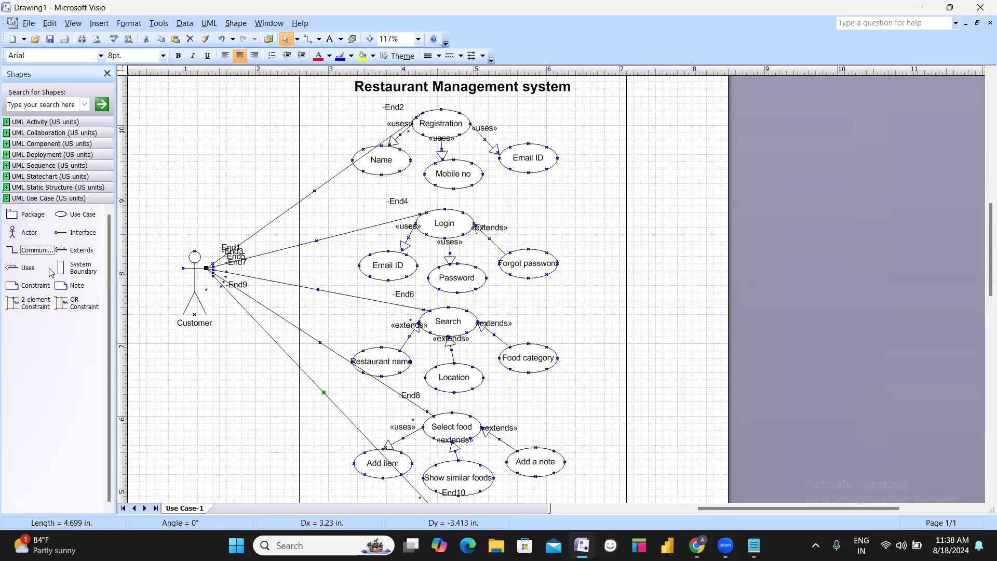
Place a new actor right of the system boundary and name it System database
{"action": "left_click_drag", "start_coordinate": [26, 233], "coordinate": [655, 288]}
{"action": "left_click_drag", "start_coordinate": [712, 312], "coordinate": [698, 280]}
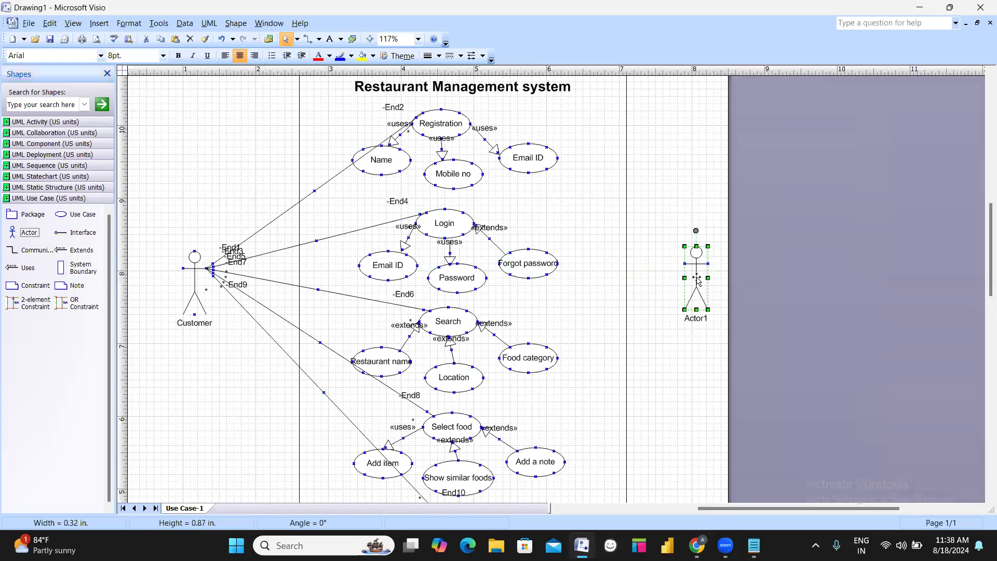
{"action": "double_click", "coordinate": [697, 279]}
{"action": "type", "text": "System database"}
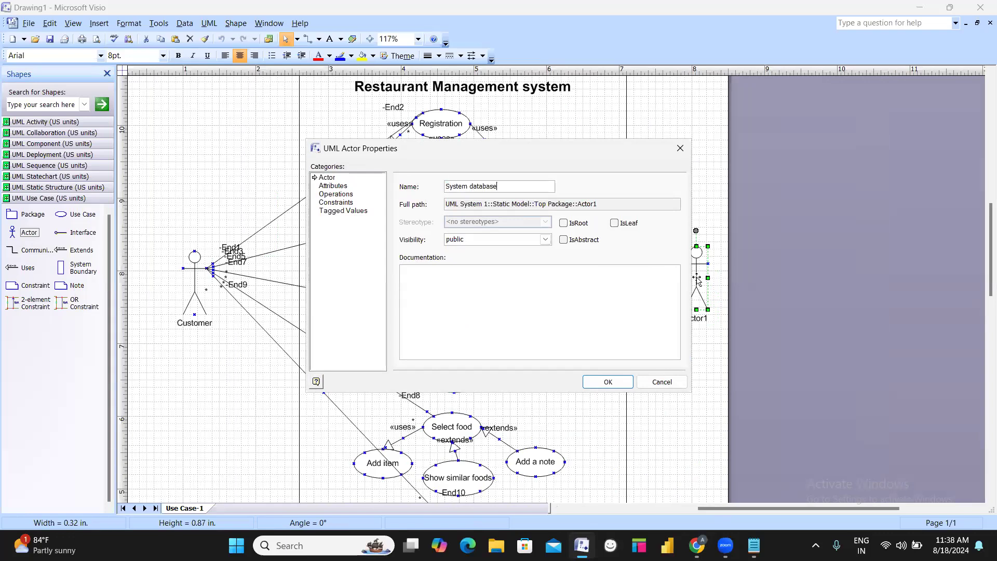
{"action": "key", "text": "Return"}
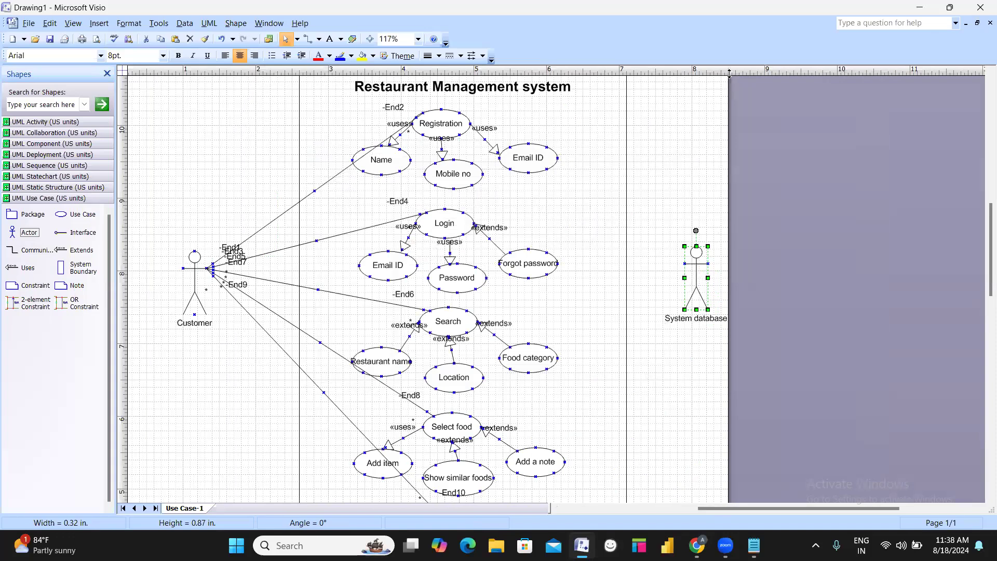
{"action": "left_click", "coordinate": [677, 228]}
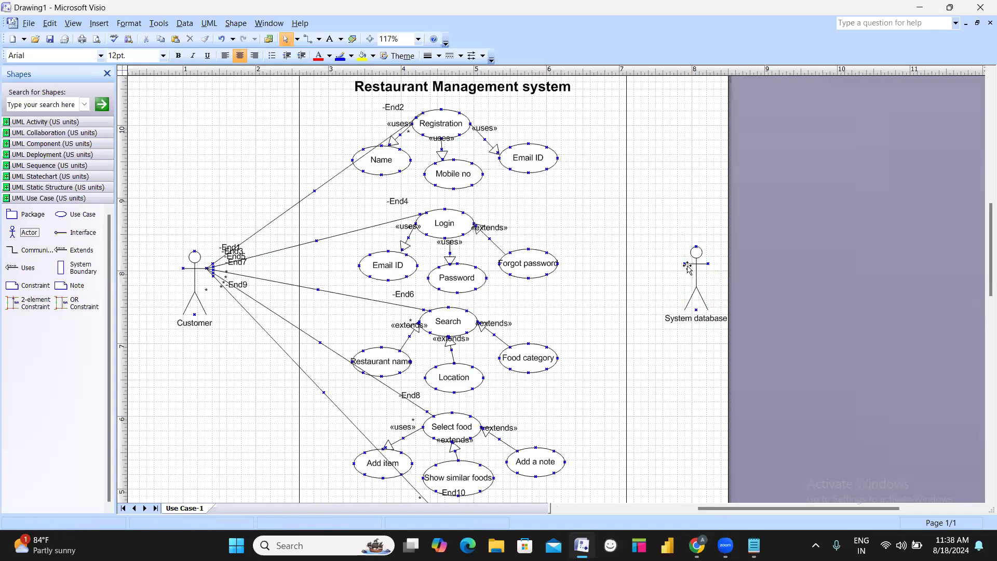
{"action": "left_click", "coordinate": [687, 265]}
Link System database to the Registration, Login and Search use cases
{"action": "left_click_drag", "start_coordinate": [36, 249], "coordinate": [673, 248]}
{"action": "left_click_drag", "start_coordinate": [639, 220], "coordinate": [459, 113]}
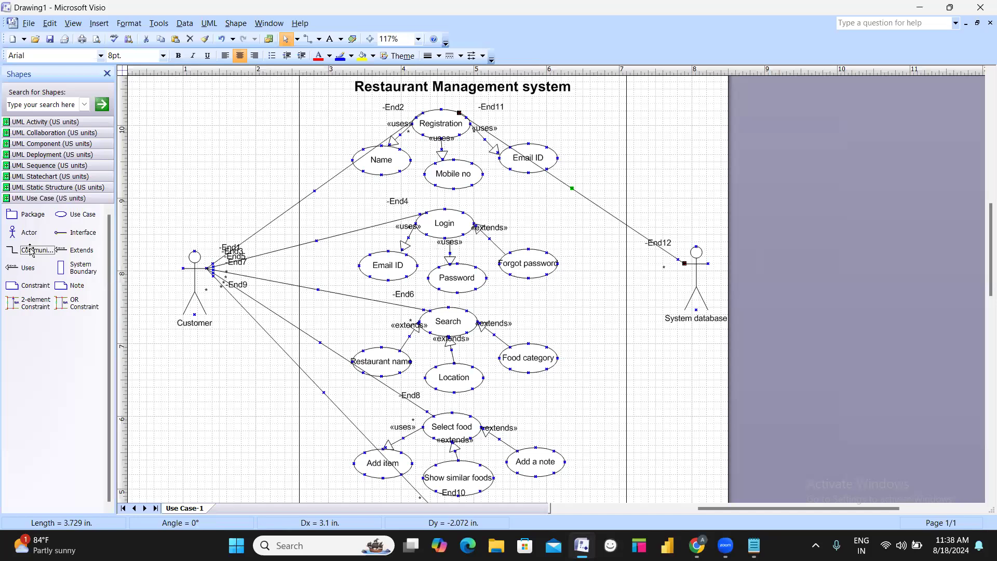
{"action": "left_click_drag", "start_coordinate": [30, 251], "coordinate": [683, 265]}
{"action": "left_click_drag", "start_coordinate": [518, 209], "coordinate": [463, 213]}
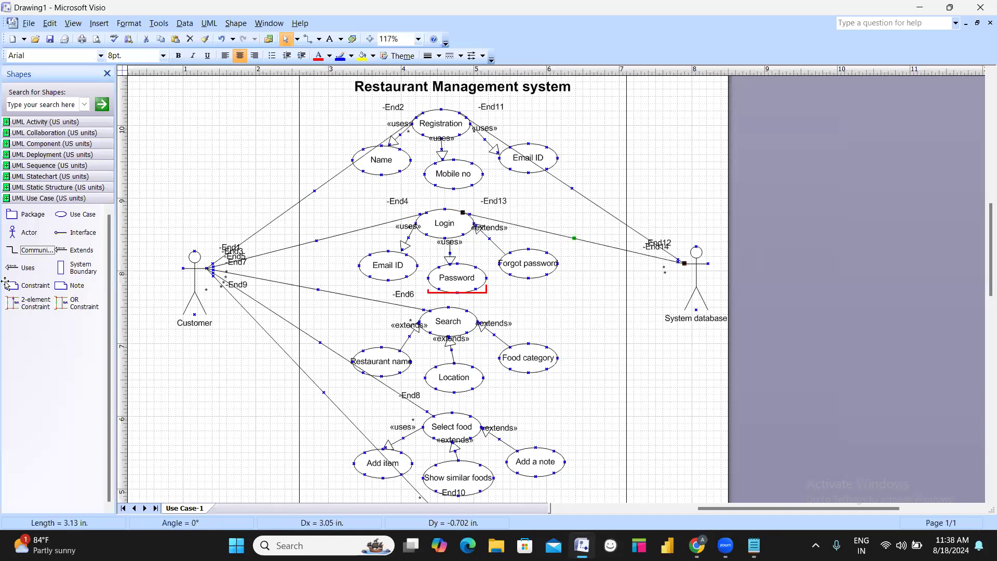
{"action": "left_click_drag", "start_coordinate": [29, 251], "coordinate": [683, 264]}
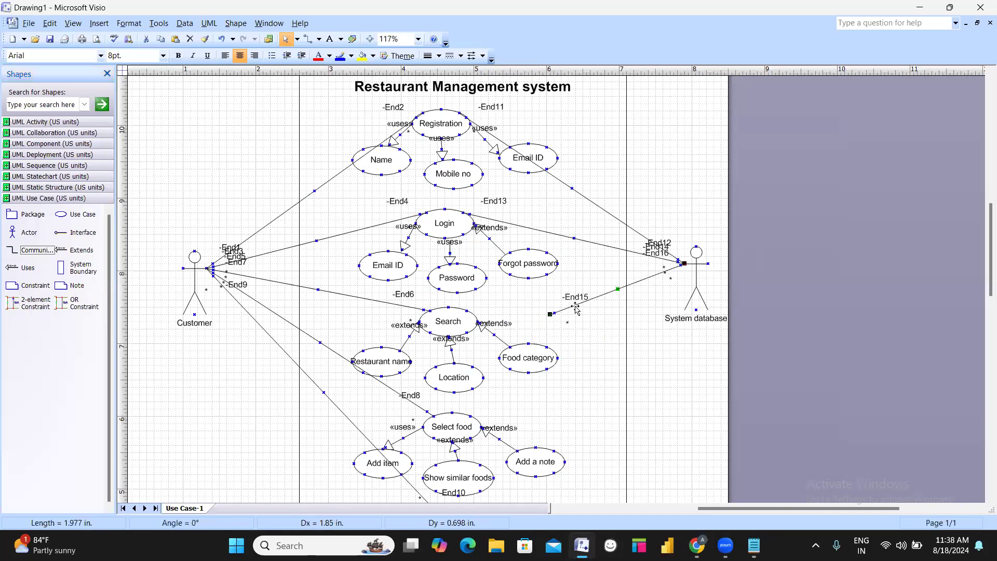
{"action": "left_click_drag", "start_coordinate": [549, 314], "coordinate": [473, 314]}
{"action": "scroll", "coordinate": [311, 286], "scroll_direction": "down", "scroll_amount": 2}
Link System database to the Select food and Payment use cases
{"action": "left_click_drag", "start_coordinate": [36, 250], "coordinate": [679, 198]}
{"action": "left_click_drag", "start_coordinate": [509, 320], "coordinate": [473, 350]}
{"action": "scroll", "coordinate": [582, 308], "scroll_direction": "down", "scroll_amount": 3}
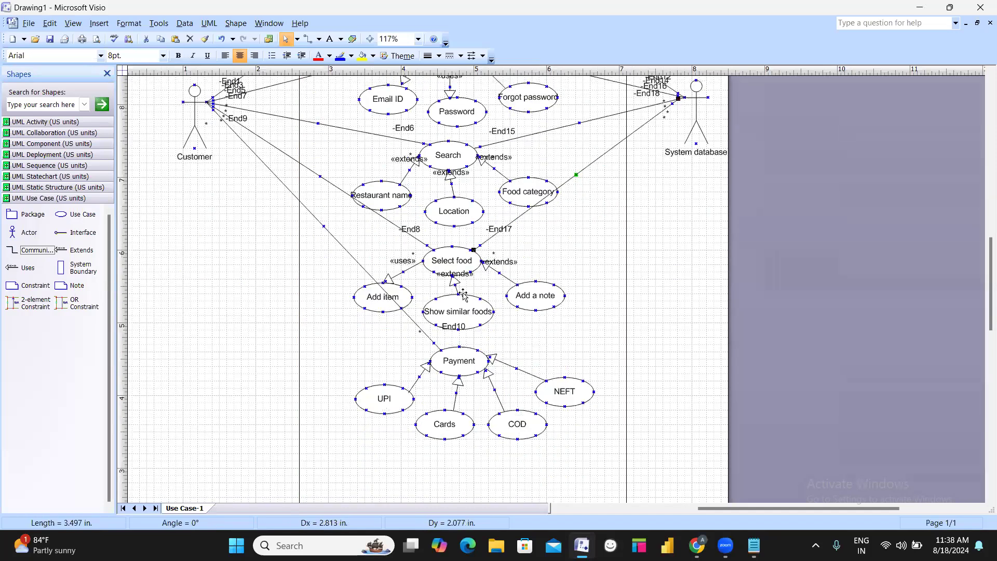
{"action": "left_click_drag", "start_coordinate": [28, 257], "coordinate": [684, 99]}
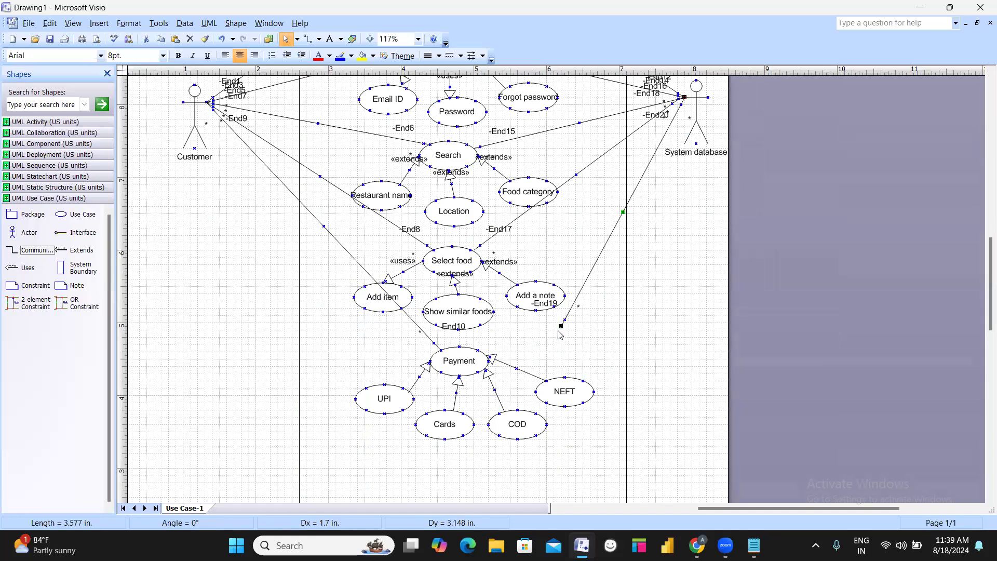
{"action": "left_click_drag", "start_coordinate": [560, 326], "coordinate": [477, 349]}
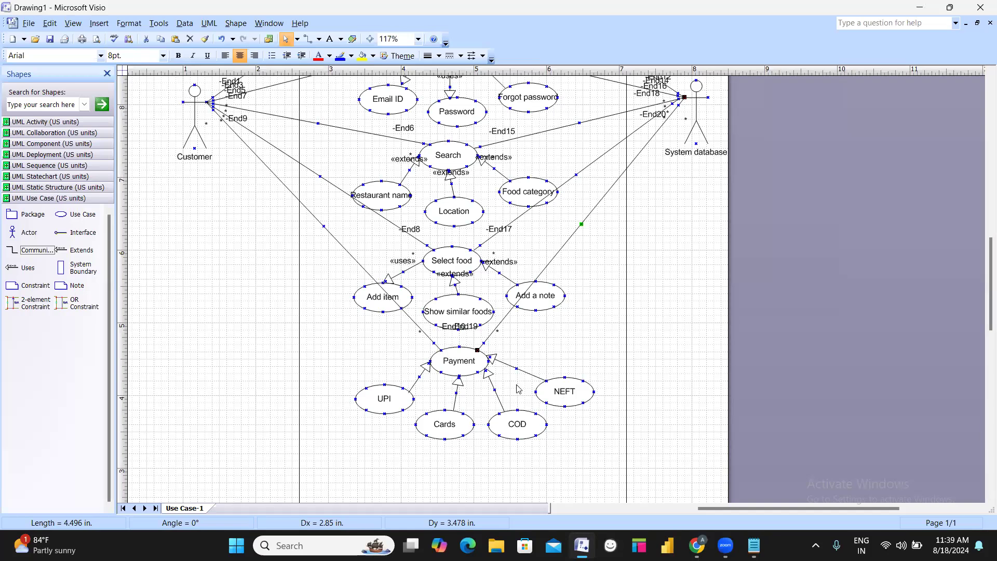
{"action": "scroll", "coordinate": [540, 309], "scroll_direction": "up", "scroll_amount": 4}
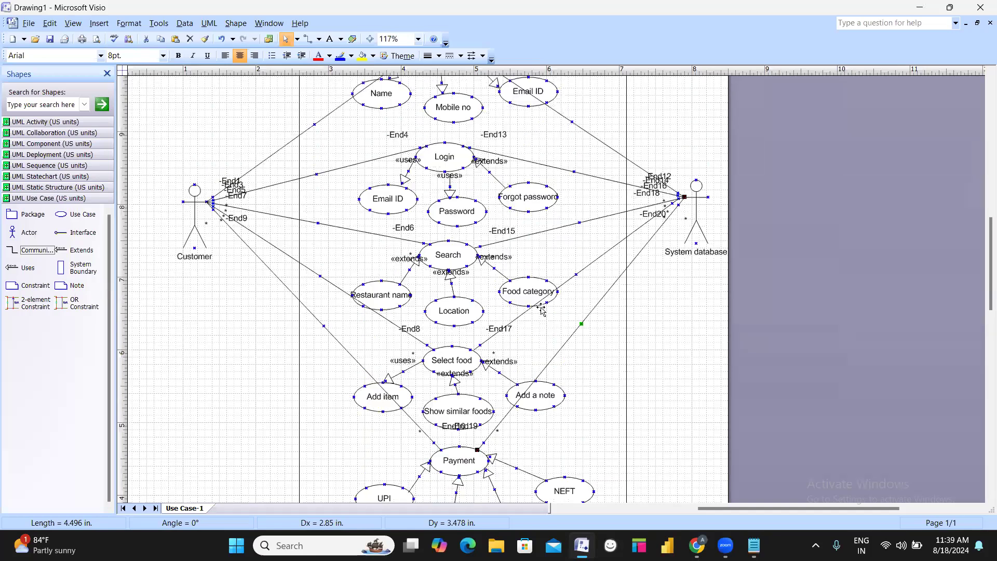
{"action": "scroll", "coordinate": [540, 308], "scroll_direction": "down", "scroll_amount": 4}
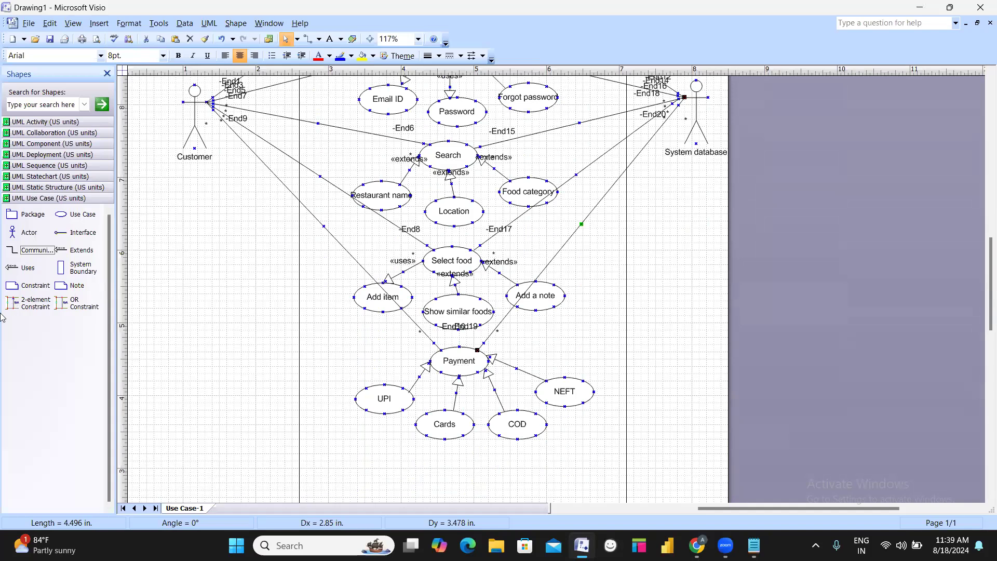
Place an actor at the lower right and name it Payment gateway
{"action": "left_click_drag", "start_coordinate": [21, 237], "coordinate": [156, 250]}
{"action": "left_click_drag", "start_coordinate": [246, 267], "coordinate": [702, 385]}
{"action": "double_click", "coordinate": [698, 422]}
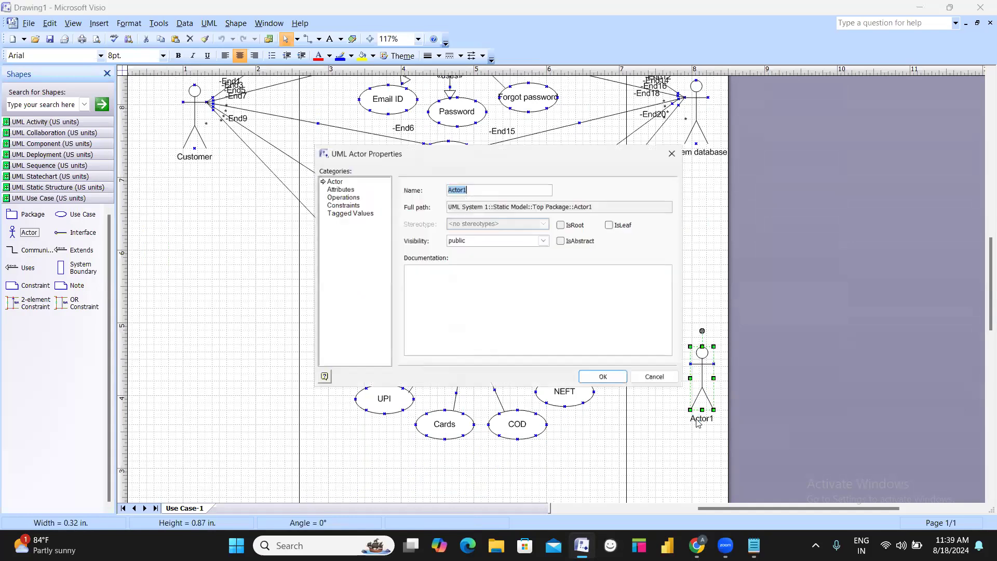
{"action": "type", "text": "Payment ag"}
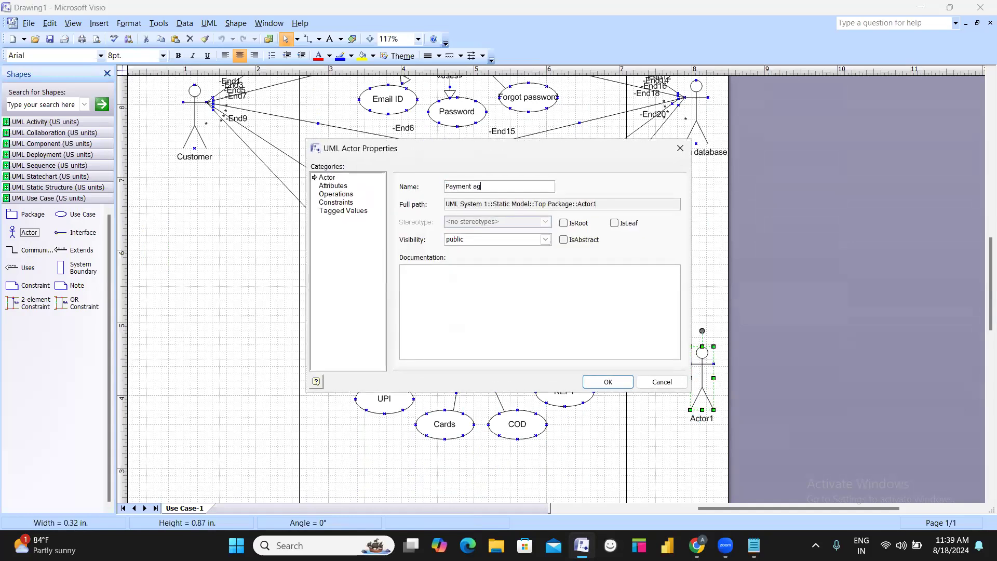
{"action": "key", "text": "BackSpace"}
{"action": "key", "text": "BackSpace"}
{"action": "key", "text": "BackSpace"}
{"action": "key", "text": "Return"}
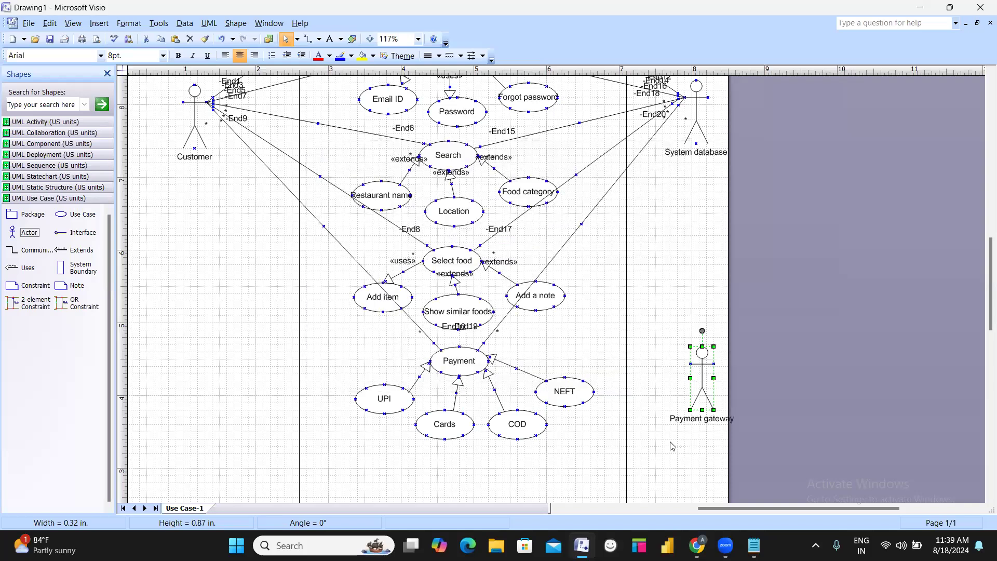
Connect Payment gateway to the Payment use case with a communication link
{"action": "left_click_drag", "start_coordinate": [26, 250], "coordinate": [690, 363]}
{"action": "left_click_drag", "start_coordinate": [562, 338], "coordinate": [483, 353]}
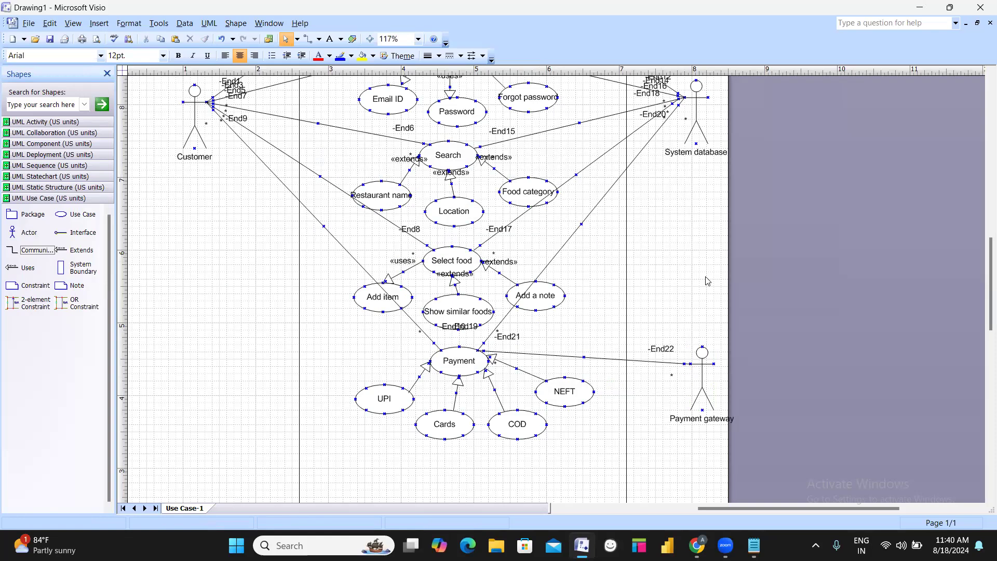
{"action": "scroll", "coordinate": [425, 282], "scroll_direction": "up", "scroll_amount": 3}
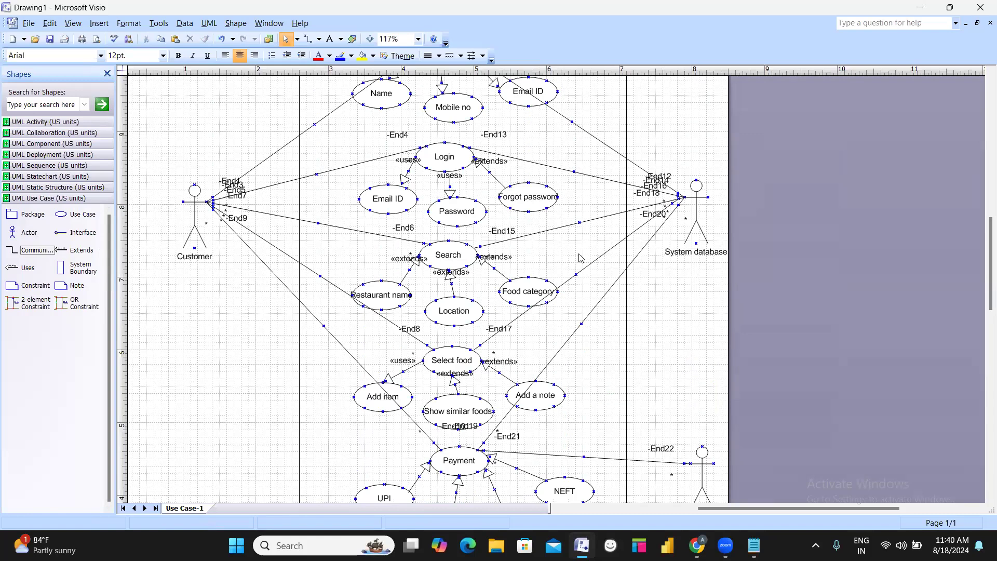
{"action": "scroll", "coordinate": [478, 347], "scroll_direction": "down", "scroll_amount": 3}
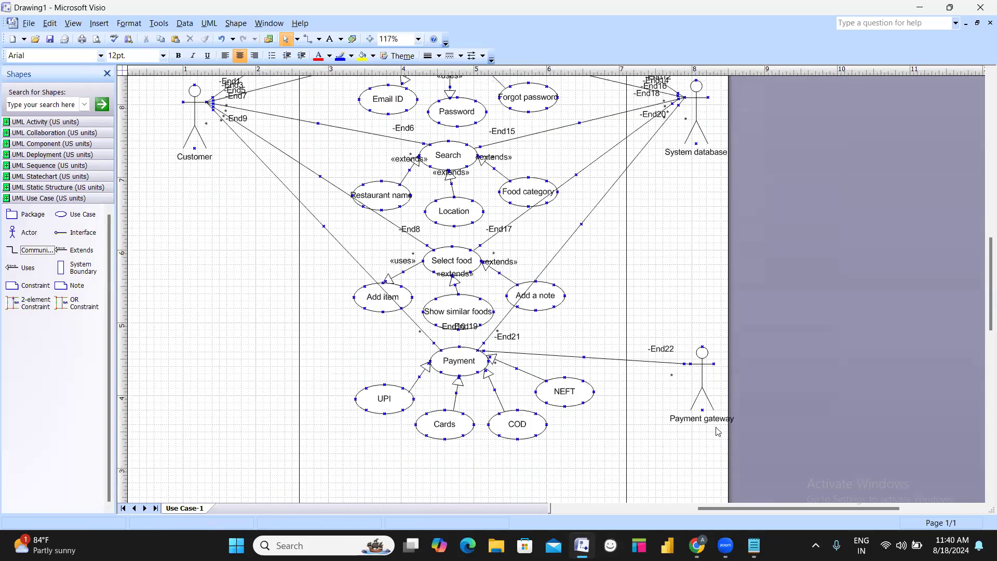
{"action": "scroll", "coordinate": [374, 285], "scroll_direction": "up", "scroll_amount": 5}
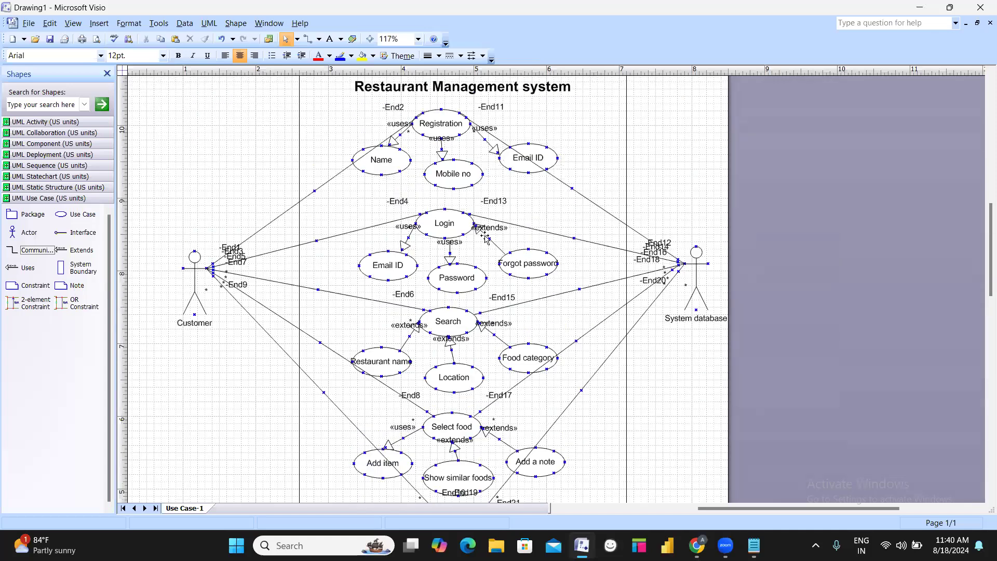
{"action": "scroll", "coordinate": [474, 258], "scroll_direction": "down", "scroll_amount": 3}
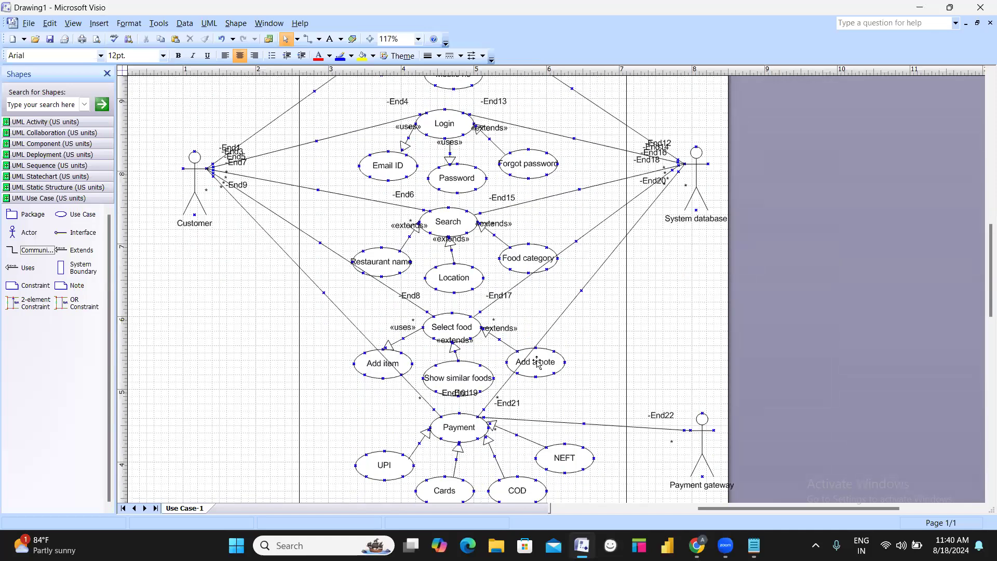
{"action": "scroll", "coordinate": [538, 363], "scroll_direction": "up", "scroll_amount": 3}
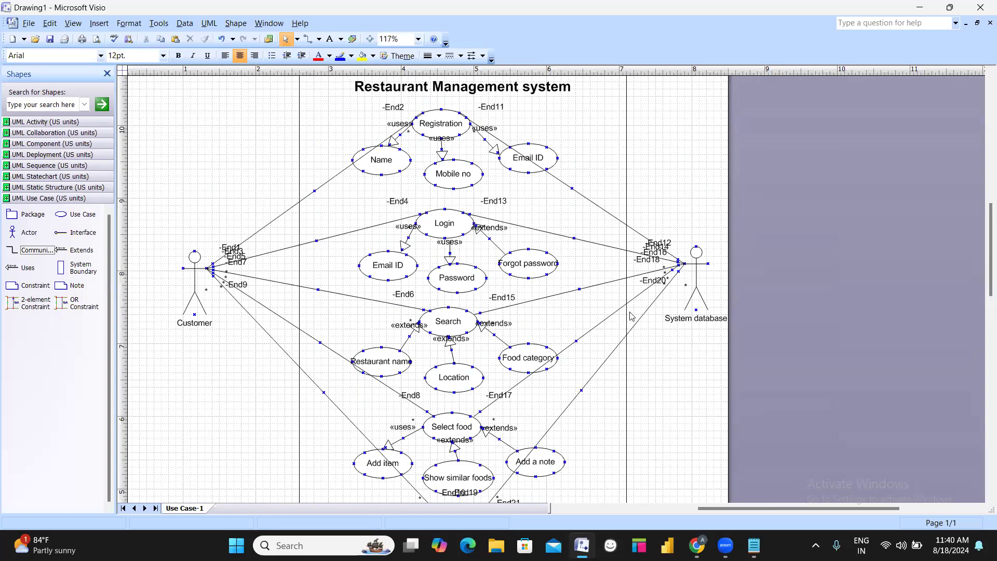
Insert a new page named Activity diagram
{"action": "right_click", "coordinate": [178, 511]}
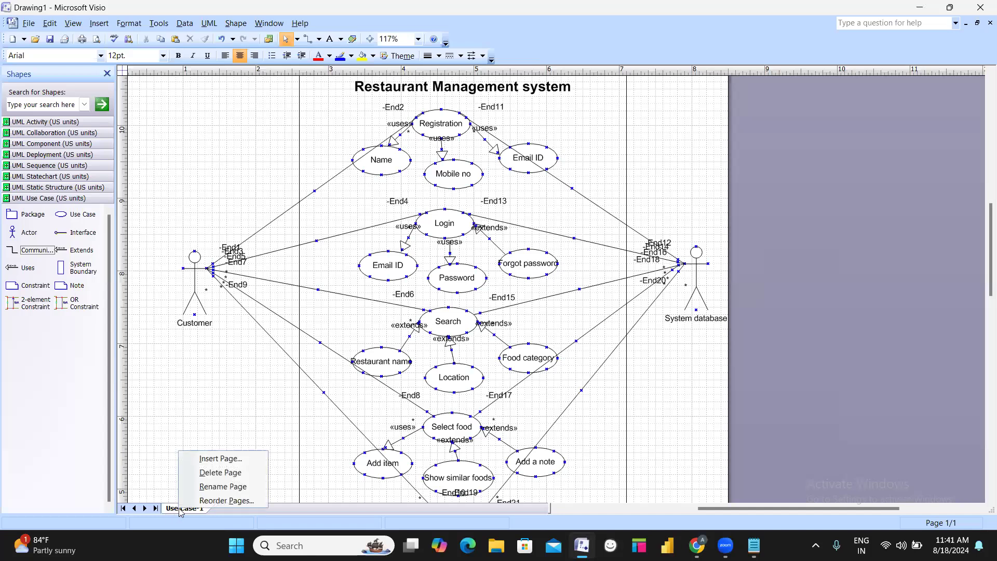
{"action": "left_click", "coordinate": [204, 459]}
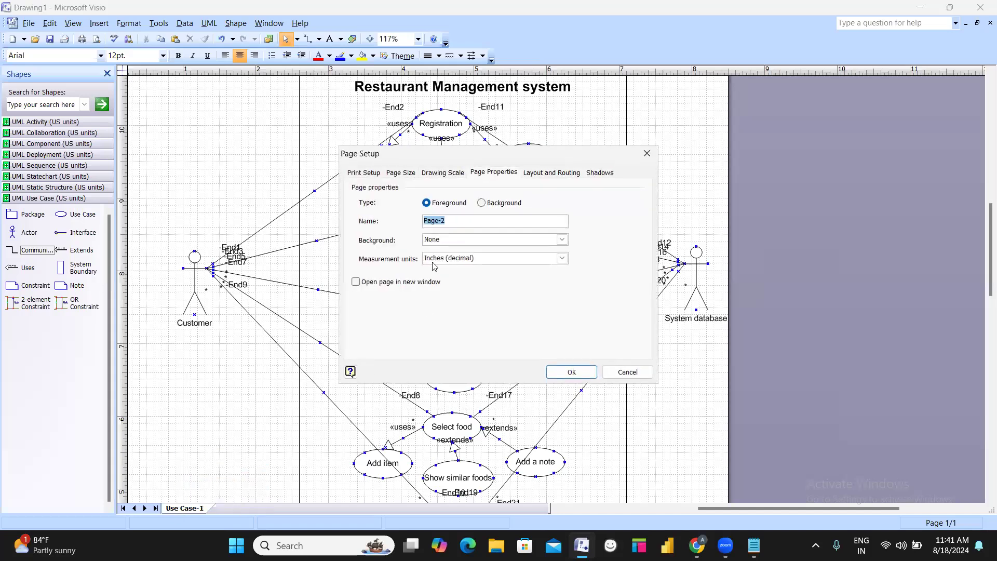
{"action": "type", "text": "Activity name"}
{"action": "key", "text": "BackSpace"}
{"action": "key", "text": "BackSpace"}
{"action": "key", "text": "BackSpace"}
{"action": "key", "text": "BackSpace"}
{"action": "type", "text": "diagram"}
{"action": "key", "text": "Return"}
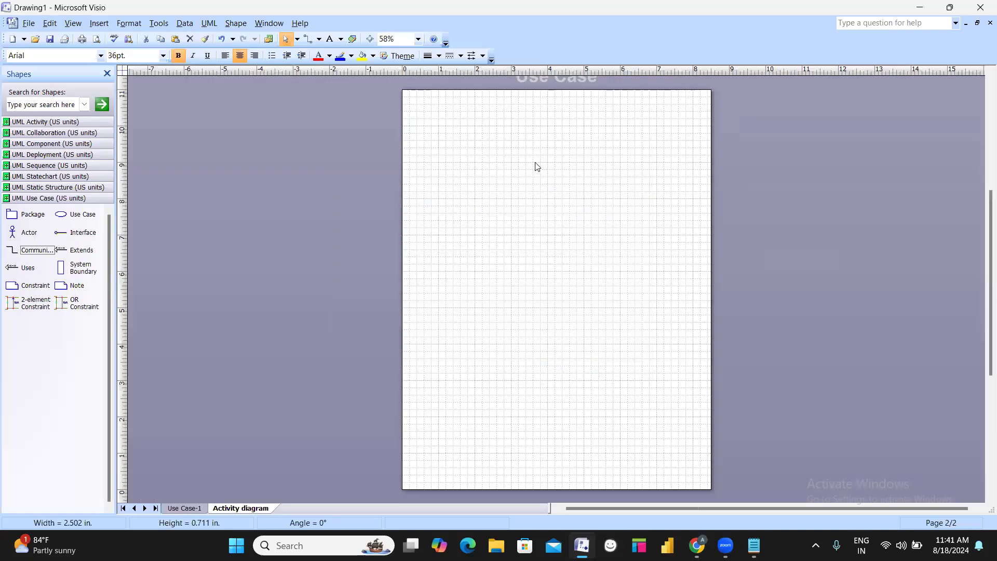
Switch between the Use Case-1 and Activity diagram page tabs to check them
{"action": "scroll", "coordinate": [536, 171], "scroll_direction": "up", "scroll_amount": 3}
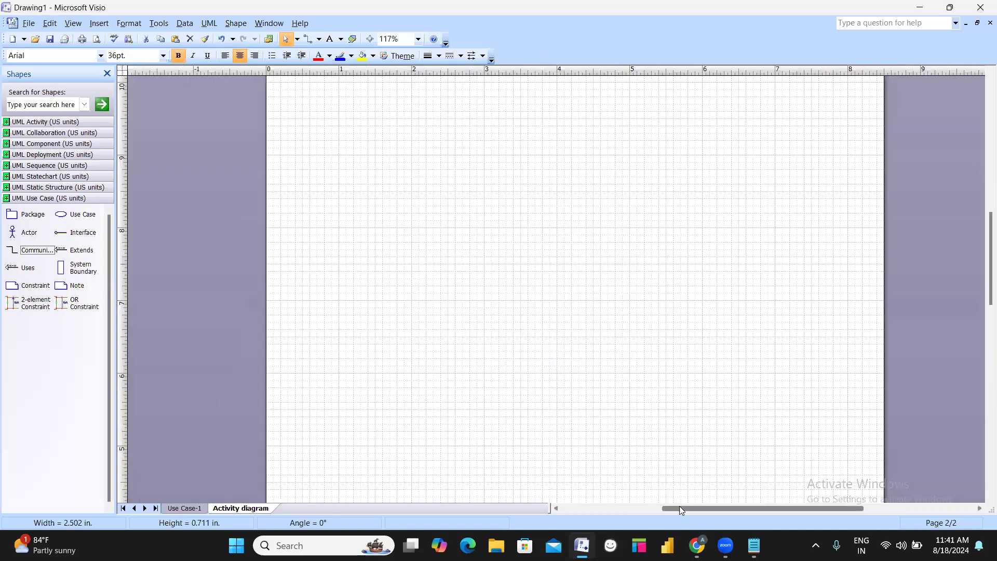
{"action": "left_click_drag", "start_coordinate": [680, 506], "coordinate": [717, 507]}
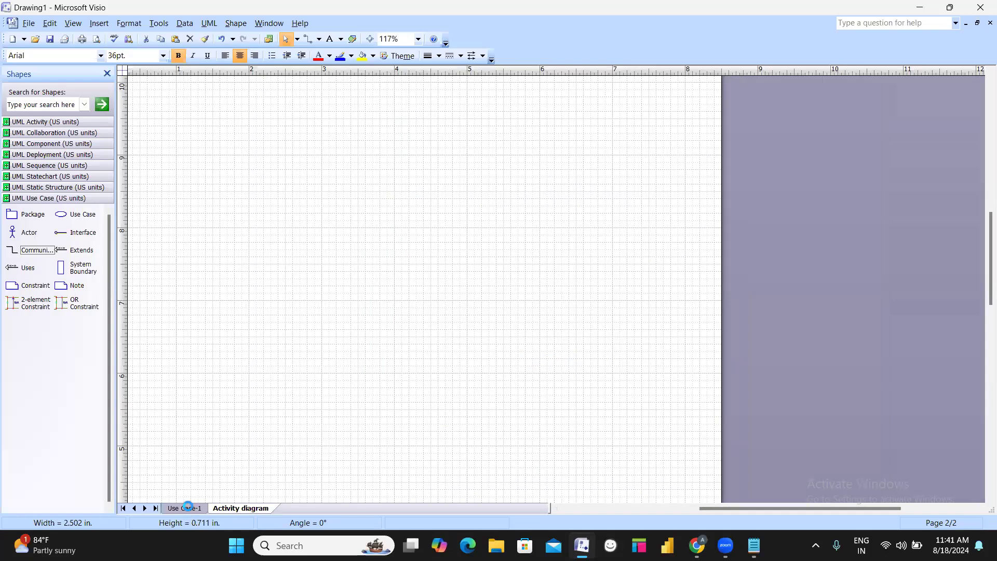
{"action": "left_click", "coordinate": [186, 508]}
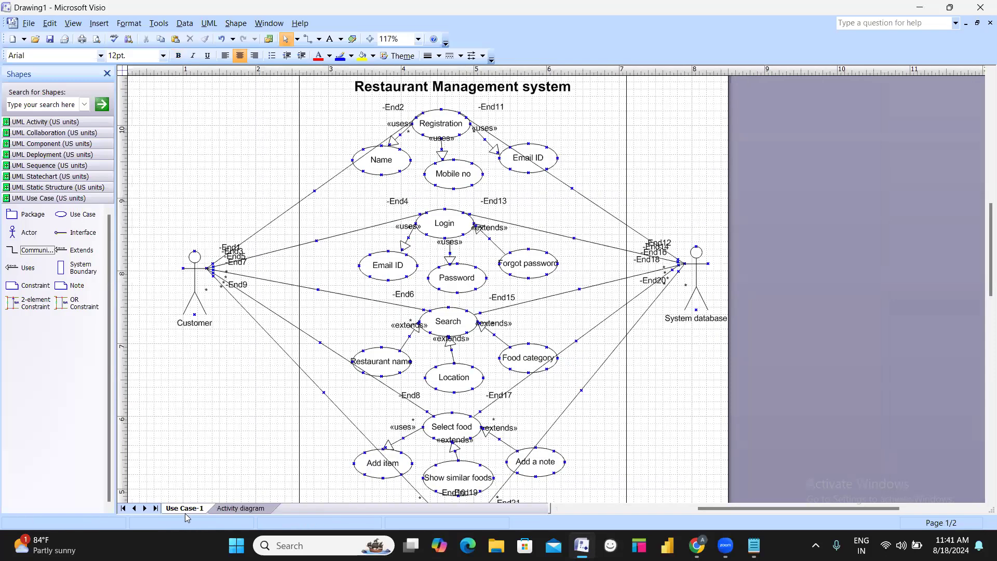
{"action": "left_click", "coordinate": [239, 508]}
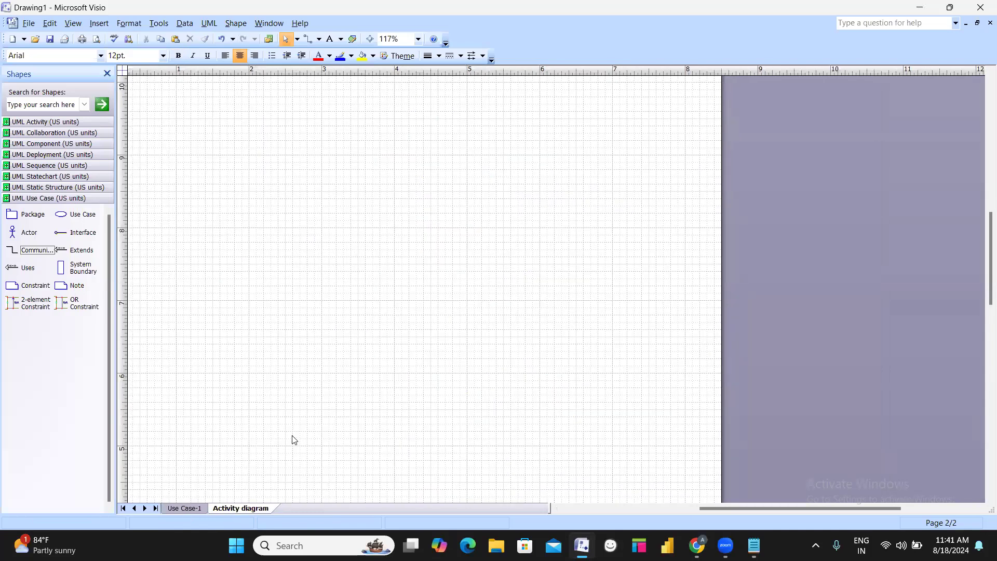
{"action": "left_click_drag", "start_coordinate": [709, 508], "coordinate": [692, 514]}
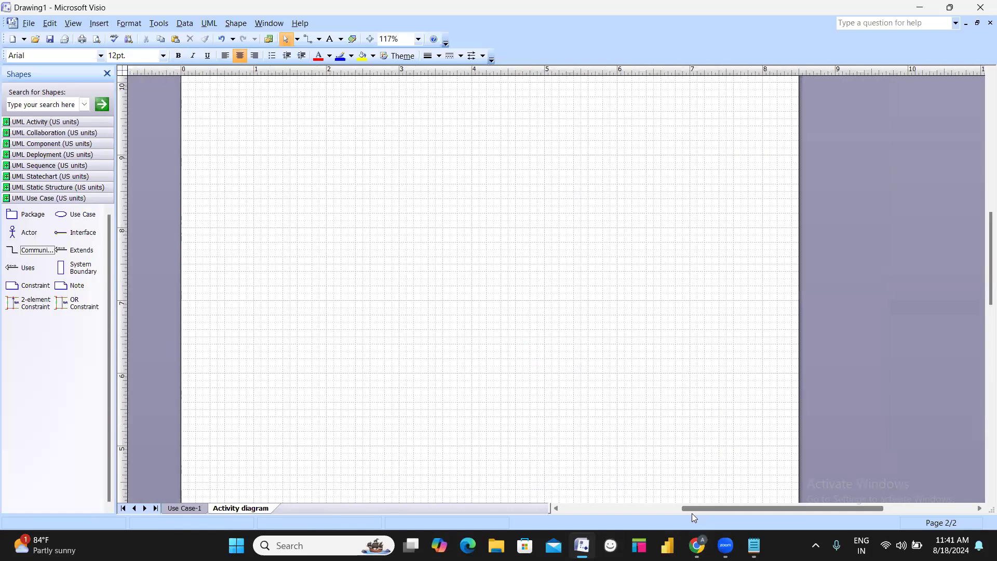
{"action": "scroll", "coordinate": [452, 280], "scroll_direction": "up", "scroll_amount": 3}
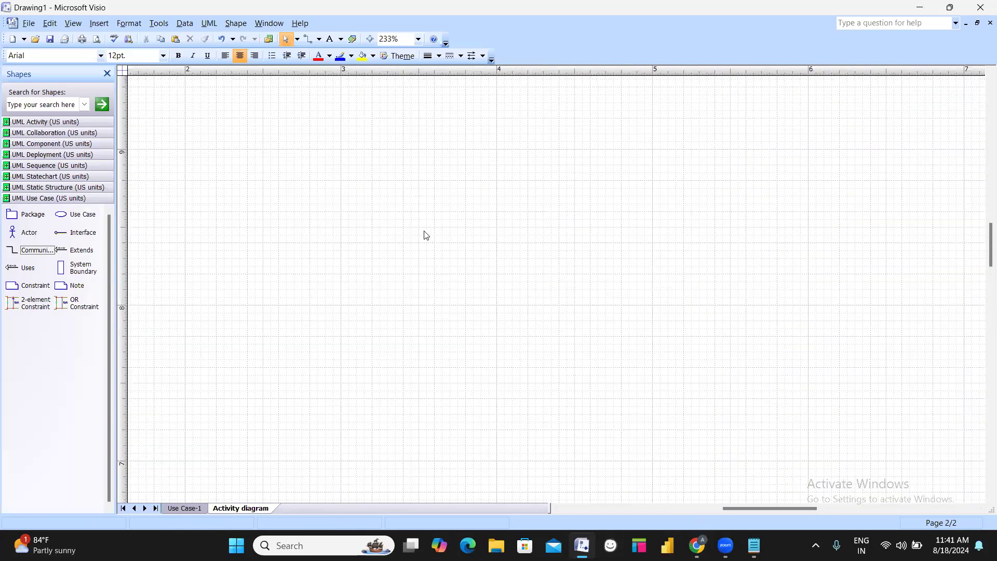
{"action": "scroll", "coordinate": [420, 236], "scroll_direction": "up", "scroll_amount": 3}
{"action": "left_click_drag", "start_coordinate": [728, 509], "coordinate": [725, 508]}
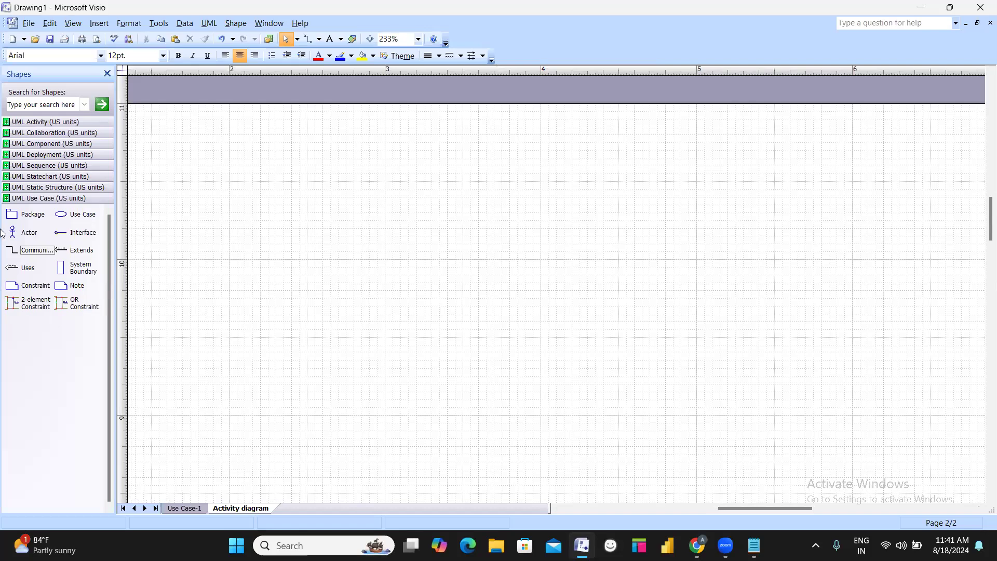
Expand the UML Activity shapes and return to the blank Activity diagram page
{"action": "left_click", "coordinate": [29, 123]}
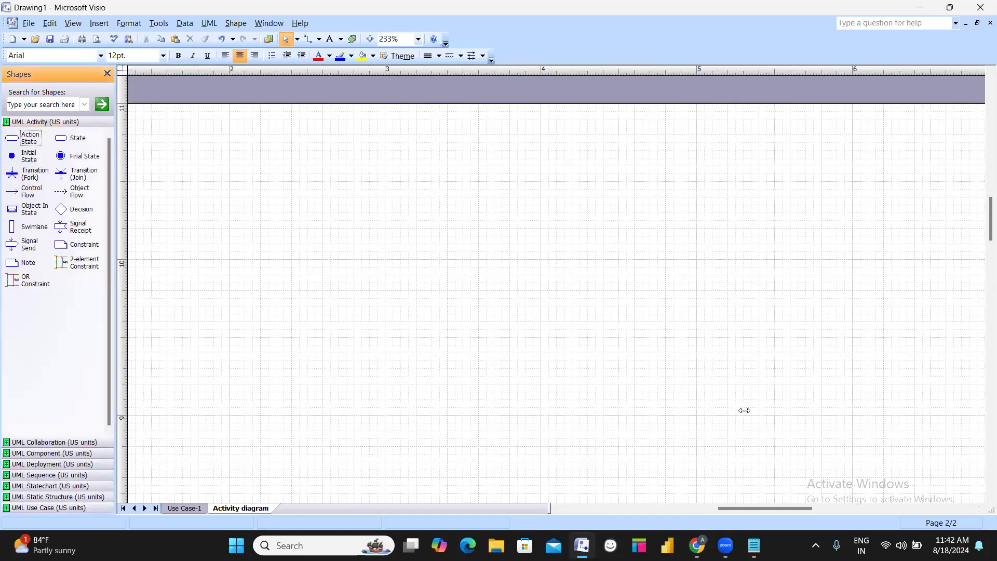
{"action": "left_click", "coordinate": [184, 509]}
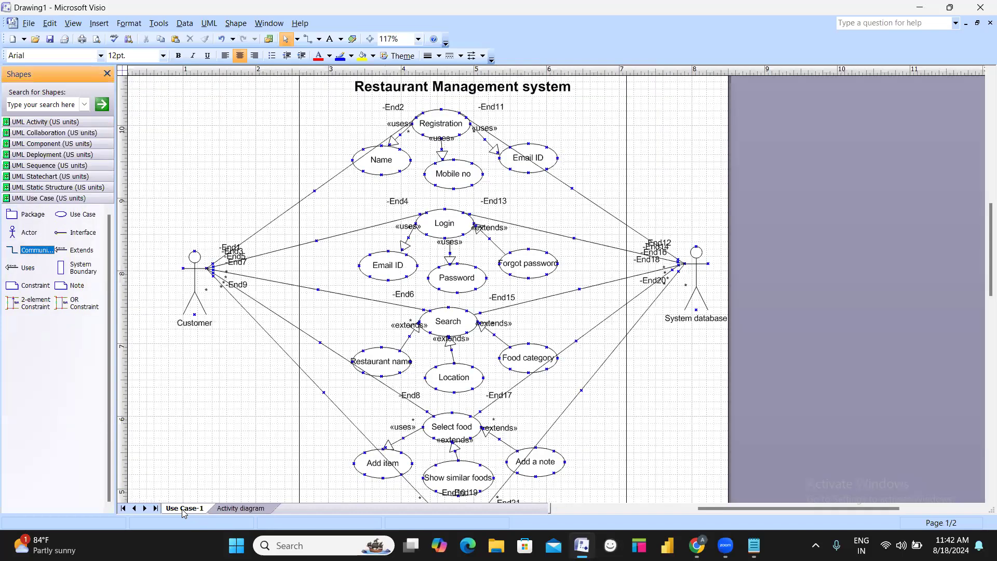
{"action": "right_click", "coordinate": [184, 511]}
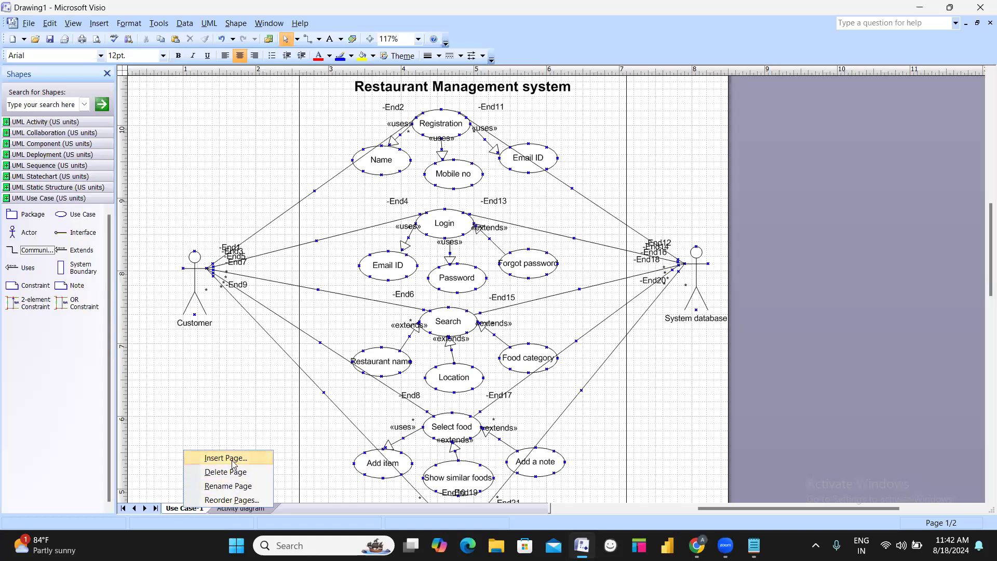
{"action": "left_click", "coordinate": [241, 510]}
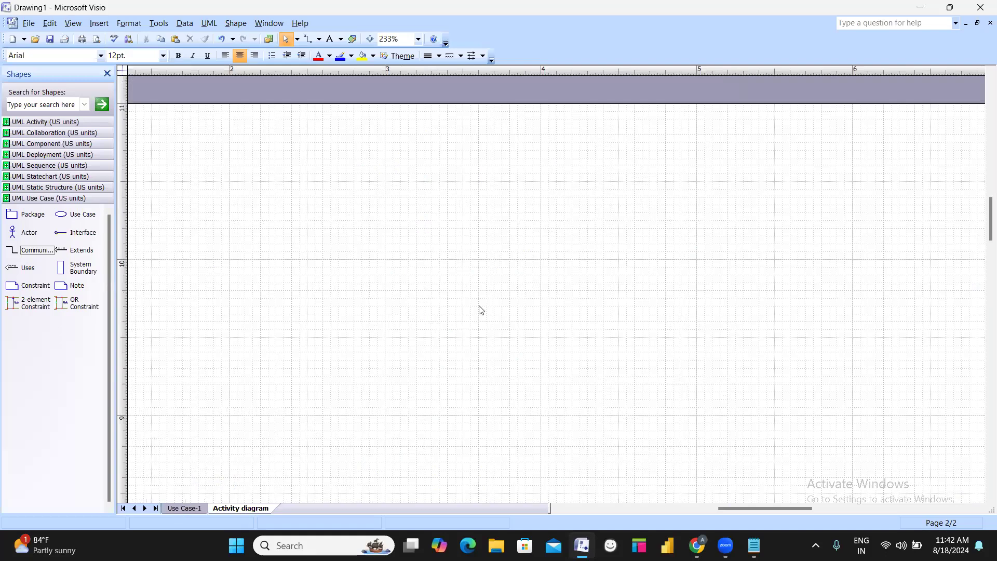
Expand the UML Activity (US units) stencil while on the Activity diagram page
{"action": "scroll", "coordinate": [481, 310], "scroll_direction": "down", "scroll_amount": 1}
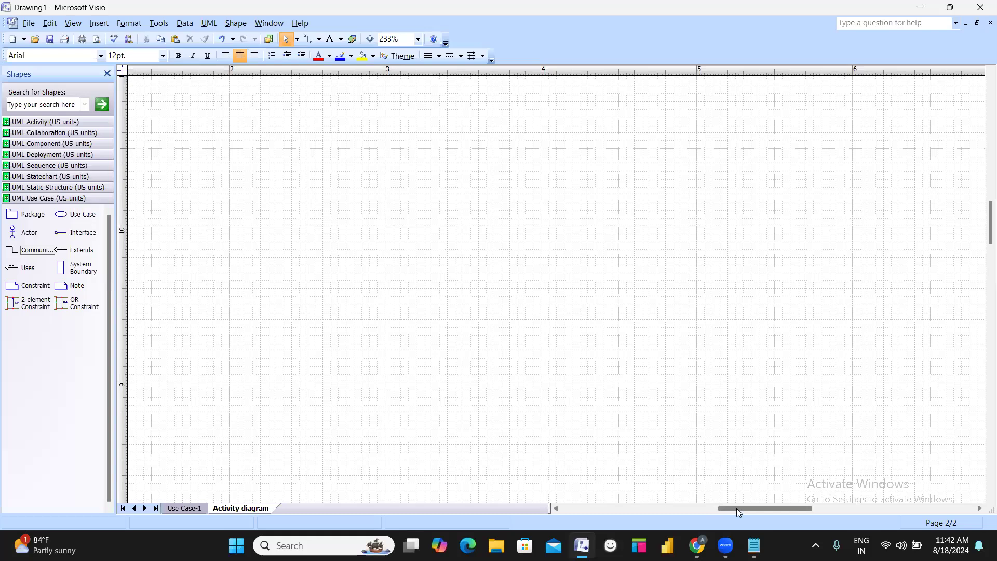
{"action": "scroll", "coordinate": [336, 367], "scroll_direction": "up", "scroll_amount": 2}
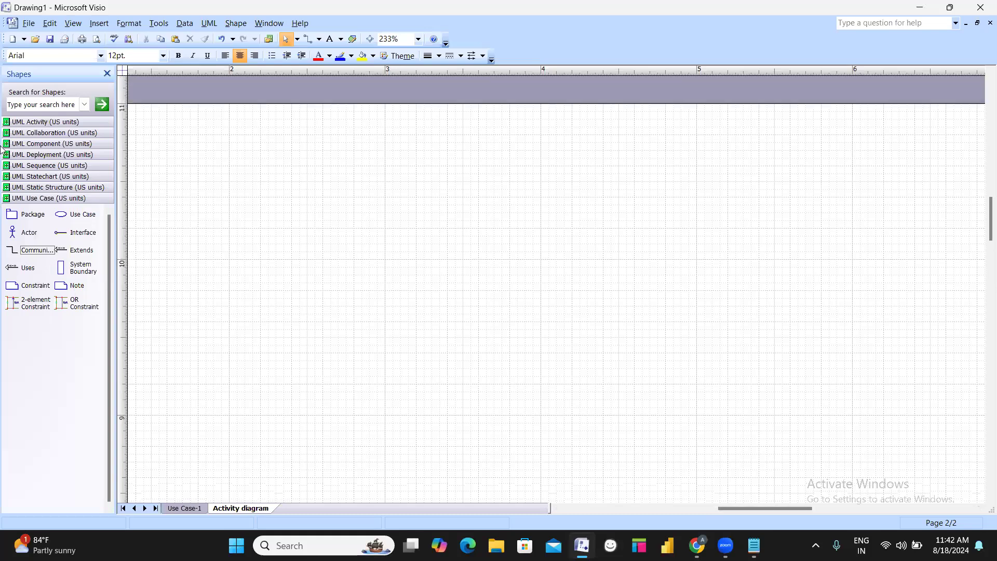
{"action": "left_click", "coordinate": [35, 124]}
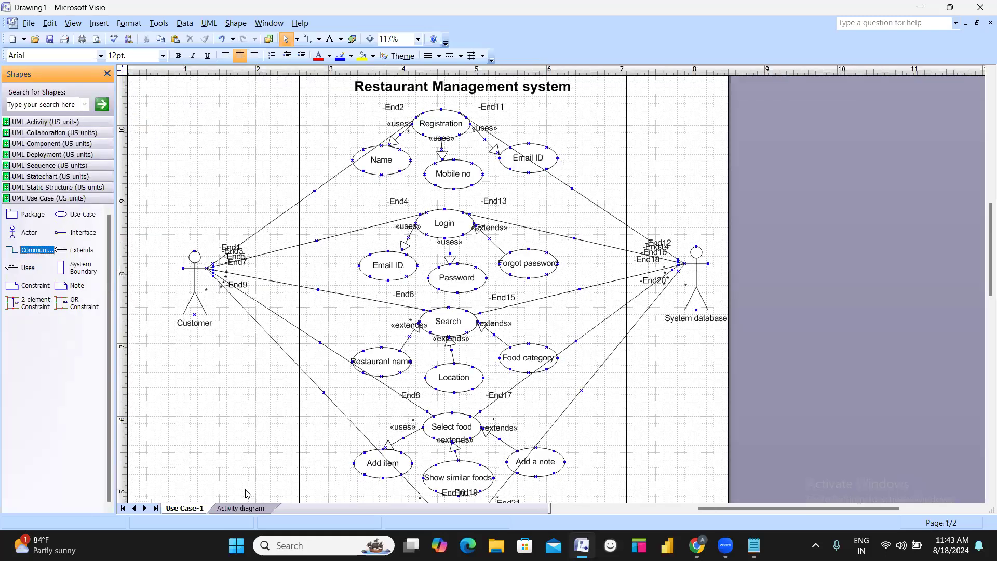
{"action": "left_click", "coordinate": [196, 509]}
{"action": "scroll", "coordinate": [458, 358], "scroll_direction": "down", "scroll_amount": 2}
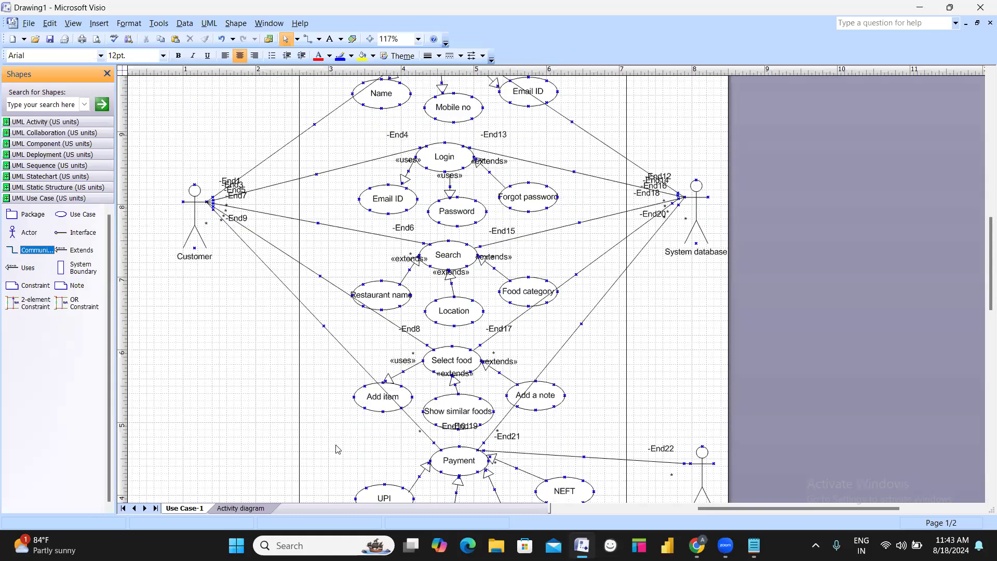
{"action": "left_click", "coordinate": [245, 510]}
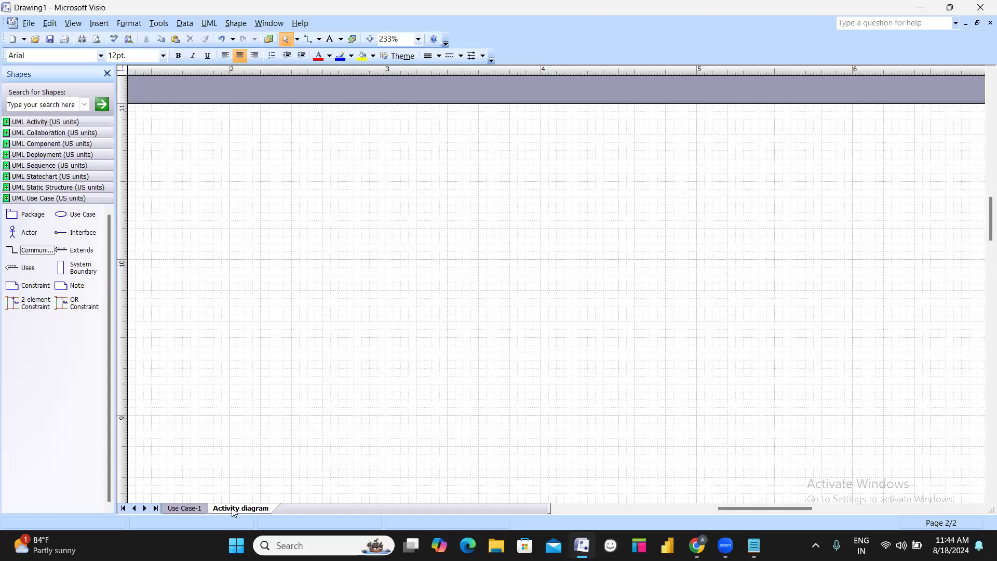
{"action": "left_click", "coordinate": [188, 509]}
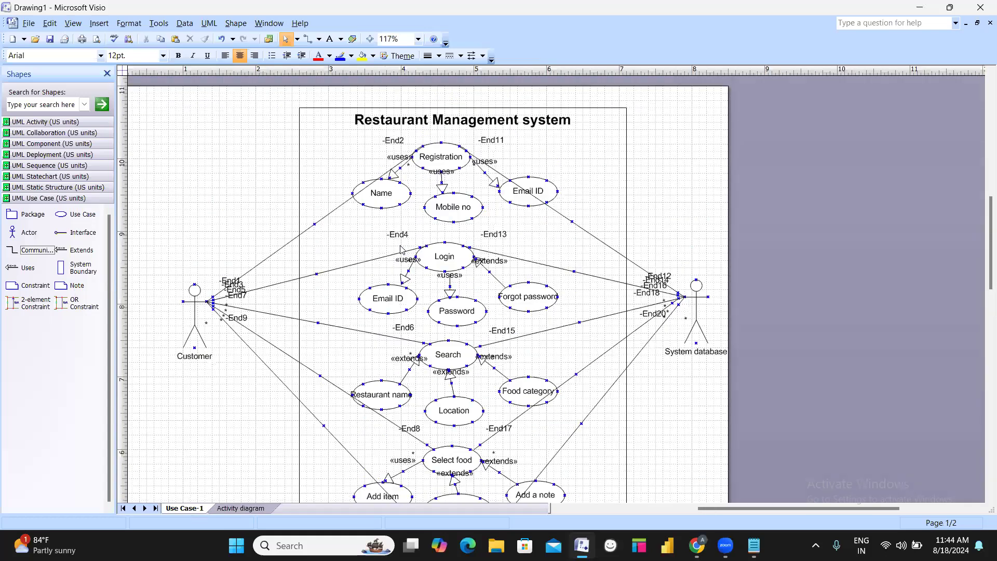
{"action": "left_click", "coordinate": [241, 509]}
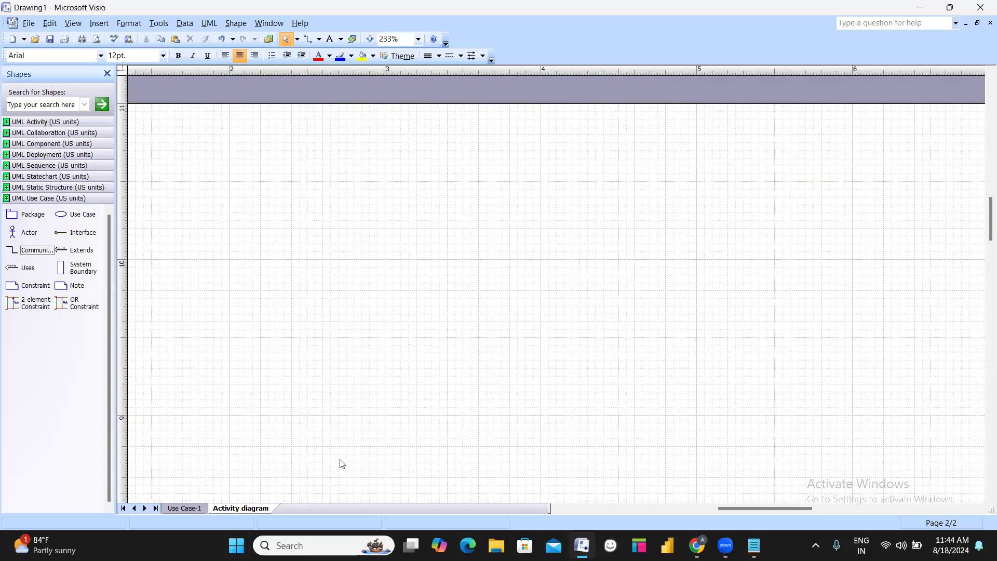
{"action": "scroll", "coordinate": [393, 343], "scroll_direction": "up", "scroll_amount": 2}
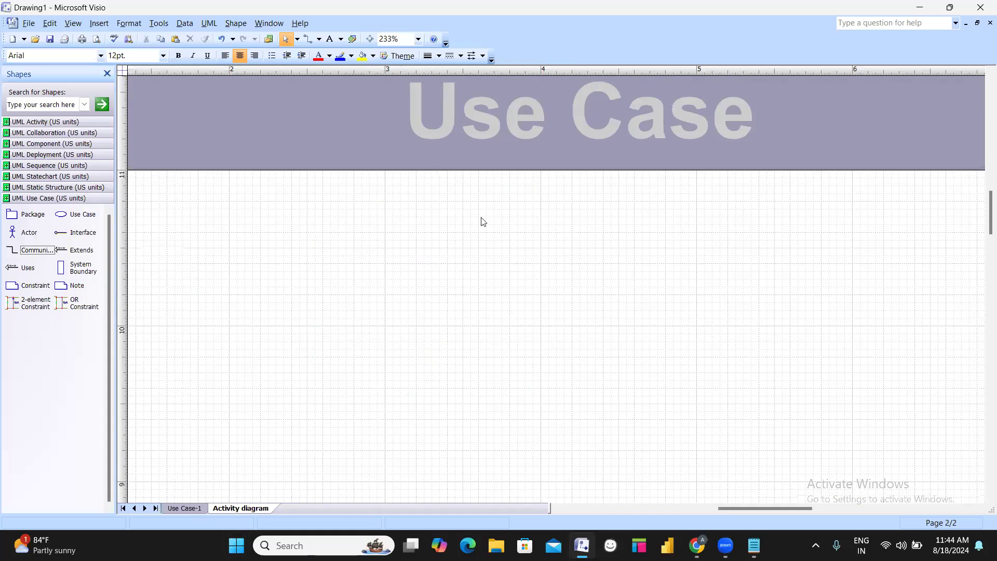
{"action": "scroll", "coordinate": [483, 222], "scroll_direction": "down", "scroll_amount": 2}
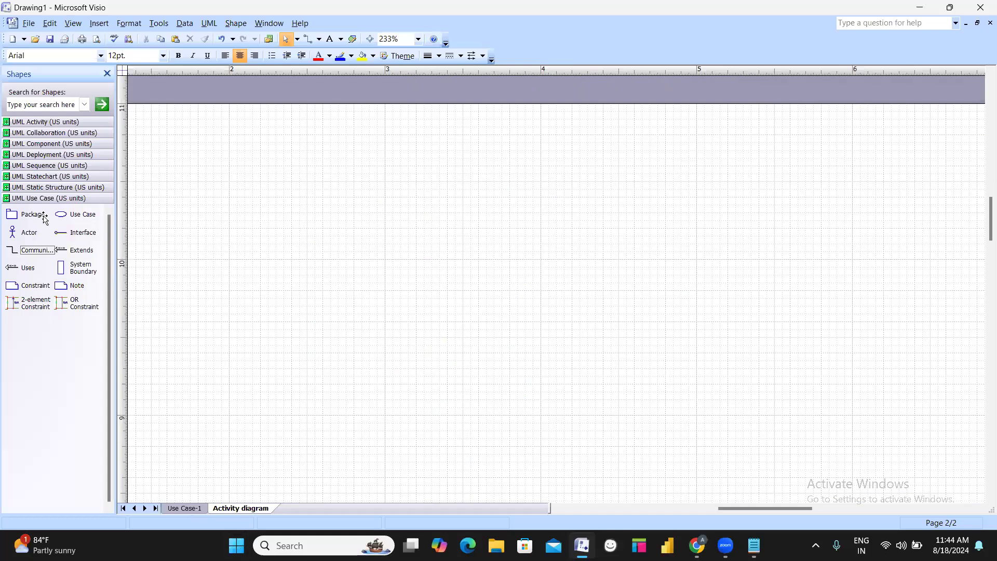
{"action": "left_click", "coordinate": [39, 122]}
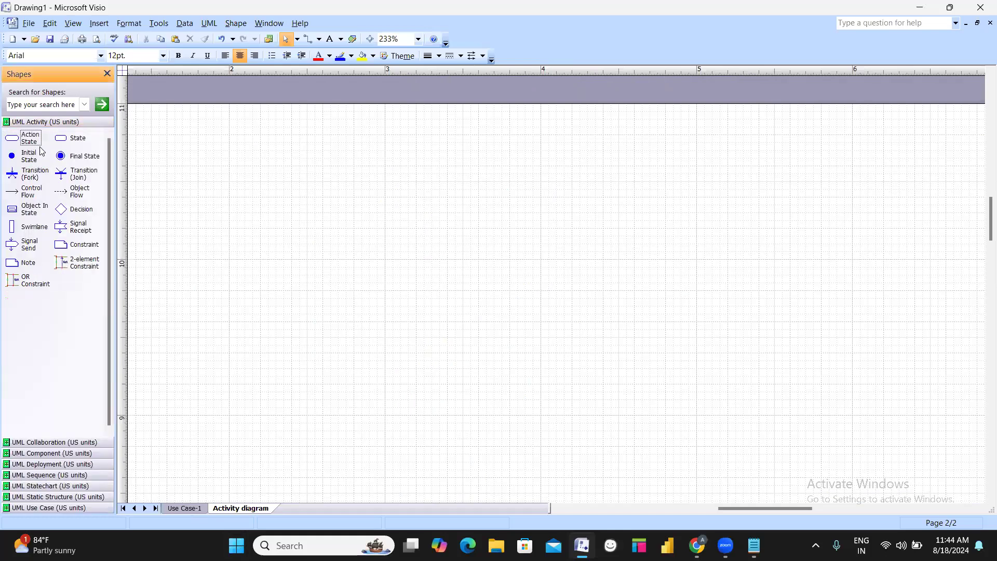
Place an initial state circle at the top with a control flow arrow pointing down
{"action": "left_click_drag", "start_coordinate": [28, 156], "coordinate": [508, 168]}
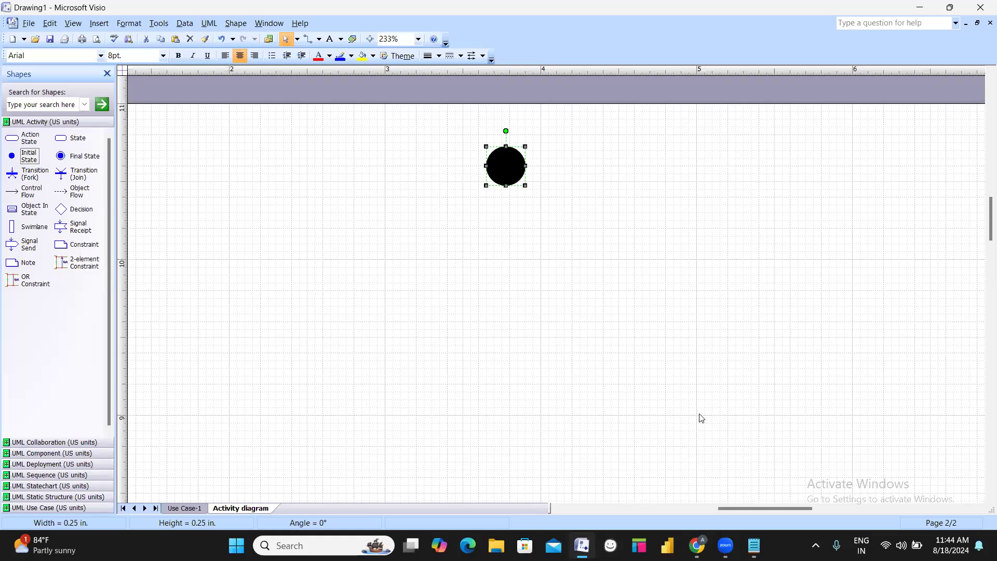
{"action": "left_click", "coordinate": [539, 227]}
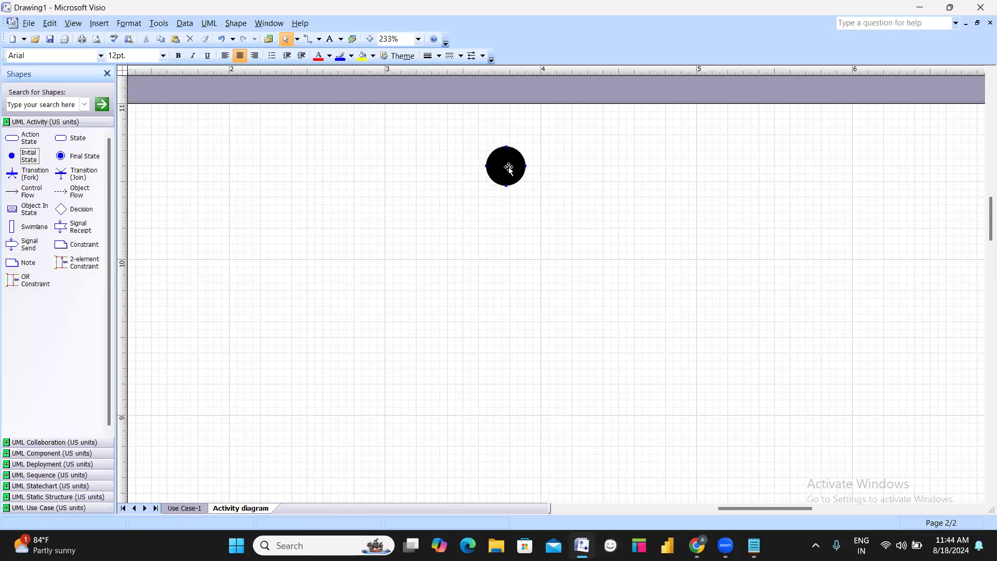
{"action": "left_click", "coordinate": [509, 169]}
{"action": "scroll", "coordinate": [577, 192], "scroll_direction": "down", "scroll_amount": 1}
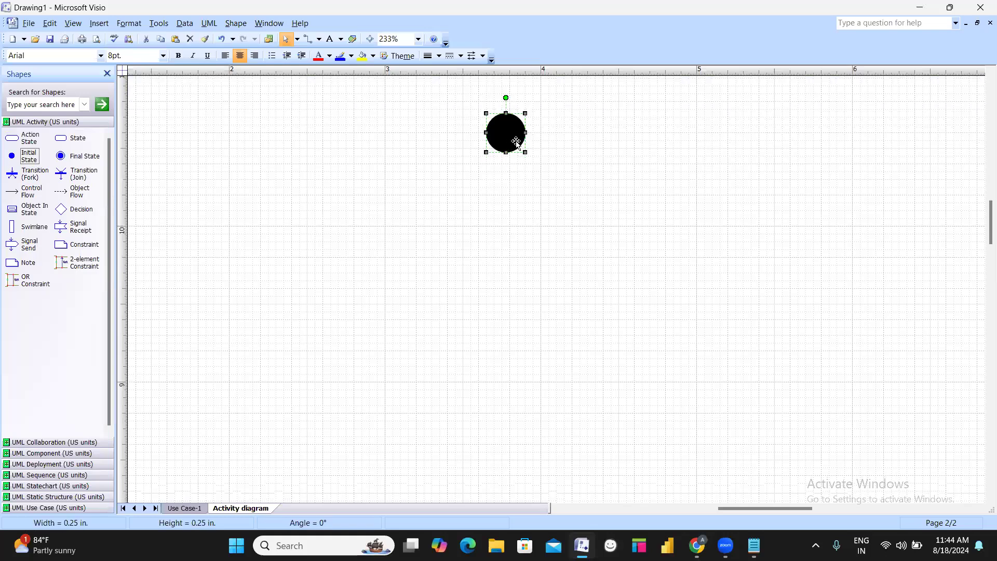
{"action": "left_click_drag", "start_coordinate": [27, 191], "coordinate": [508, 211]}
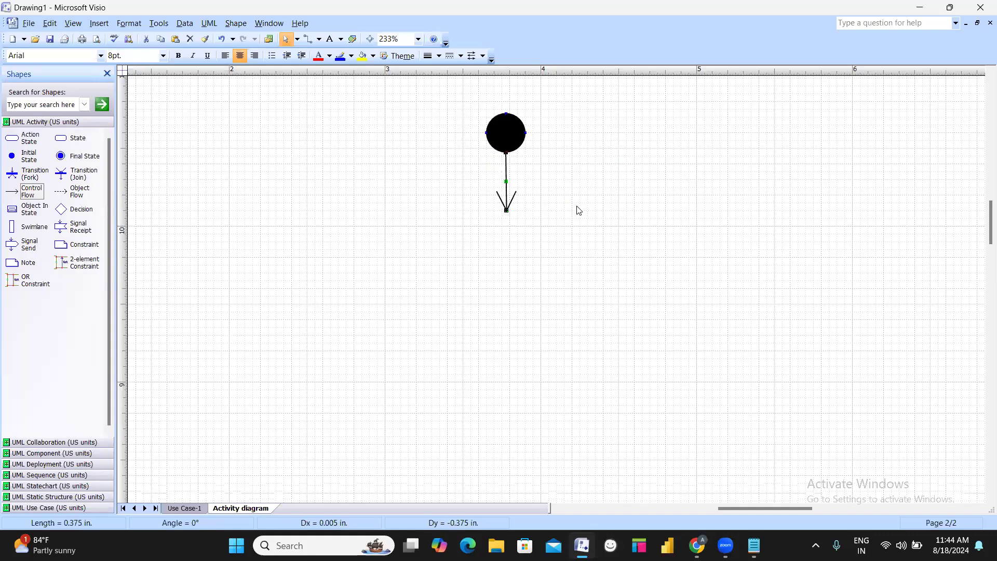
Add a Login action state beneath the first arrow
{"action": "left_click", "coordinate": [538, 181]}
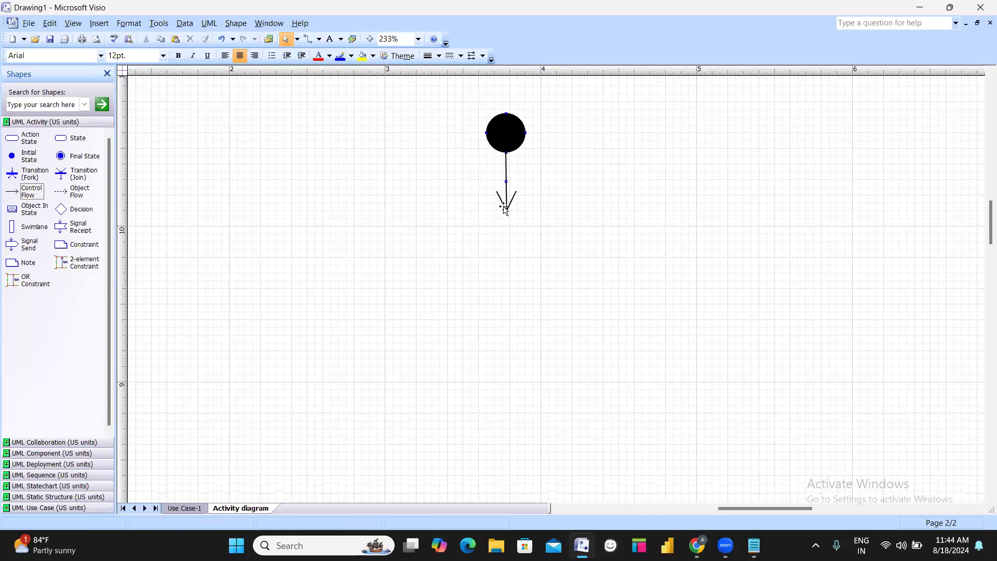
{"action": "left_click_drag", "start_coordinate": [21, 137], "coordinate": [512, 246]}
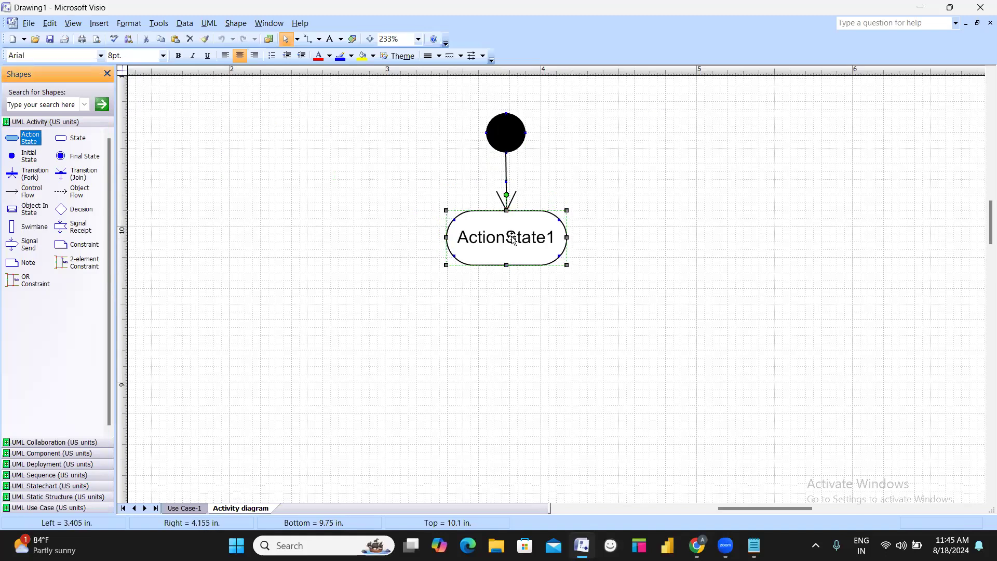
{"action": "double_click", "coordinate": [512, 240]}
{"action": "type", "text": "Login"}
{"action": "key", "text": "Return"}
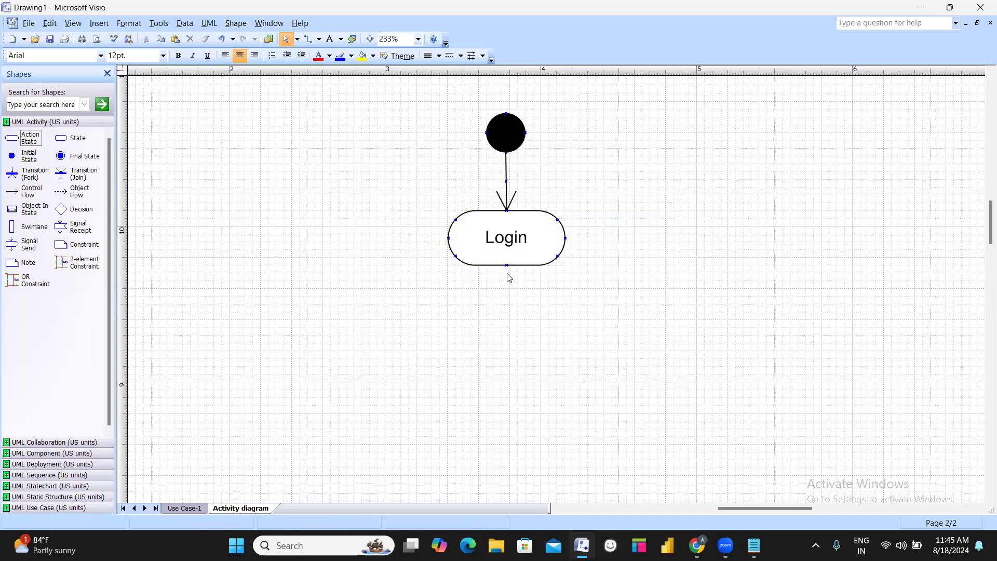
Duplicate the arrow below Login and add a decision diamond under it
{"action": "left_click", "coordinate": [507, 174]}
{"action": "key", "text": "ctrl+d"}
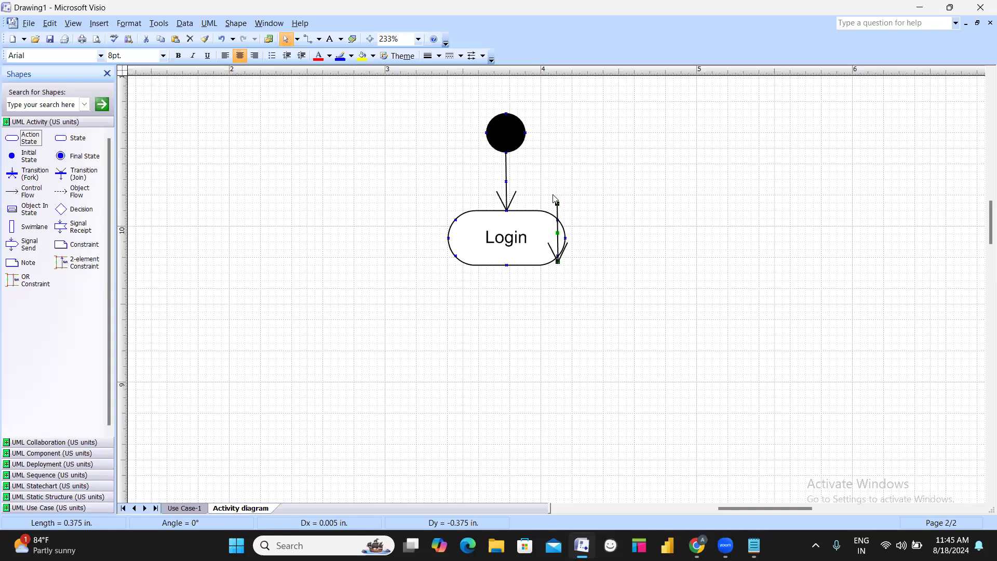
{"action": "left_click_drag", "start_coordinate": [559, 215], "coordinate": [508, 278]}
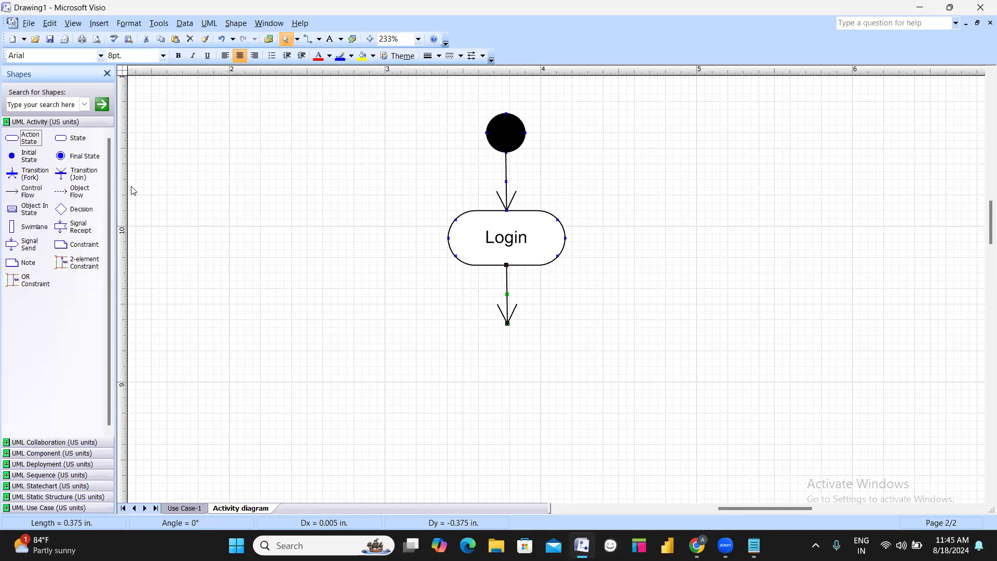
{"action": "left_click_drag", "start_coordinate": [83, 209], "coordinate": [508, 346]}
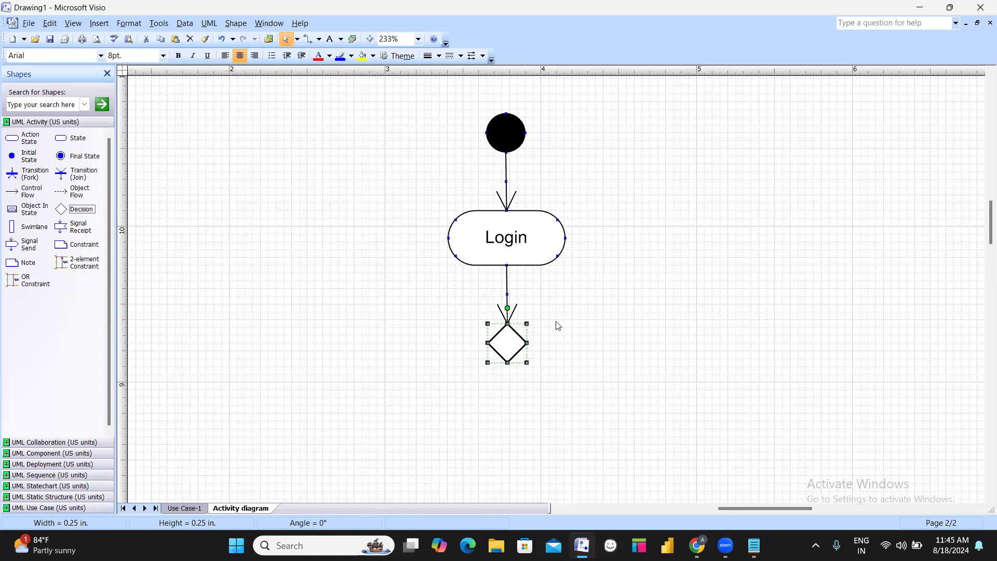
Add two control flow arrows right of the diamond, turning one to point upward
{"action": "left_click", "coordinate": [586, 297]}
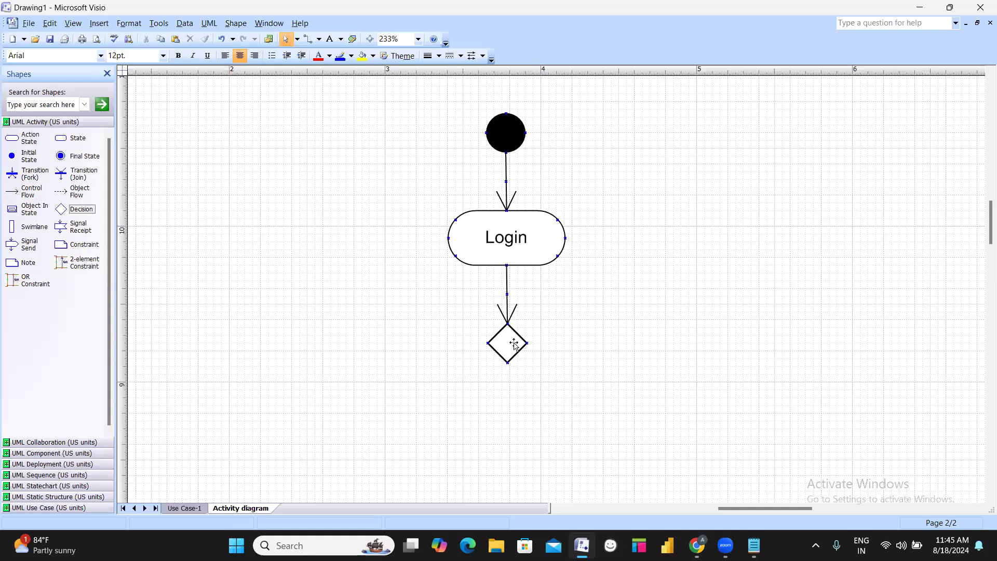
{"action": "left_click_drag", "start_coordinate": [20, 191], "coordinate": [596, 346]}
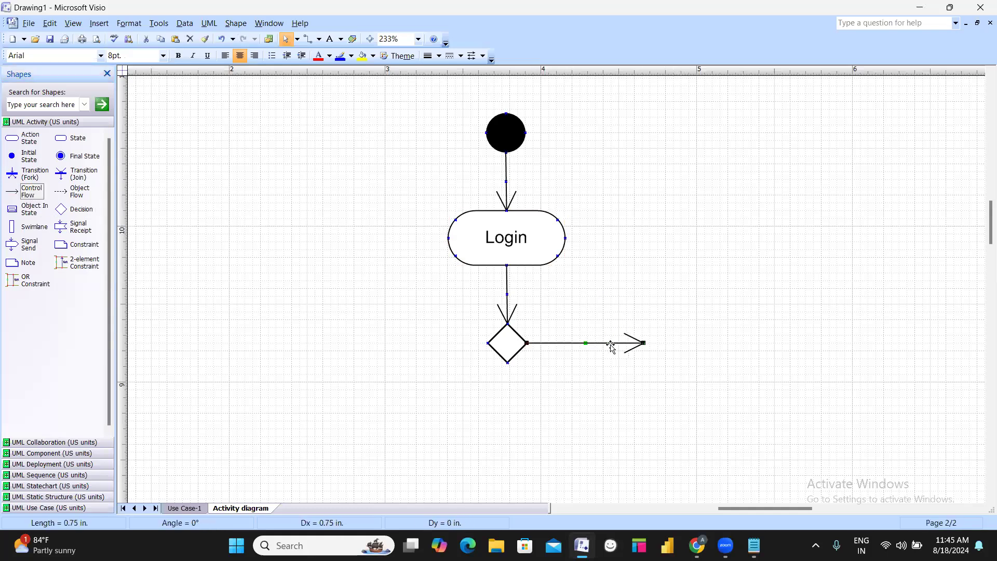
{"action": "left_click_drag", "start_coordinate": [30, 192], "coordinate": [701, 343]}
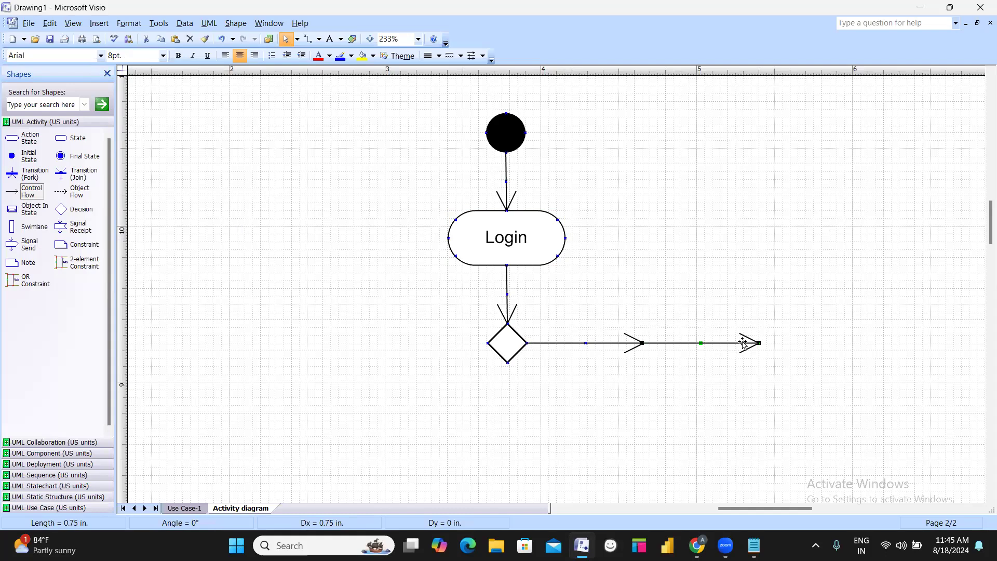
{"action": "double_click", "coordinate": [743, 344]}
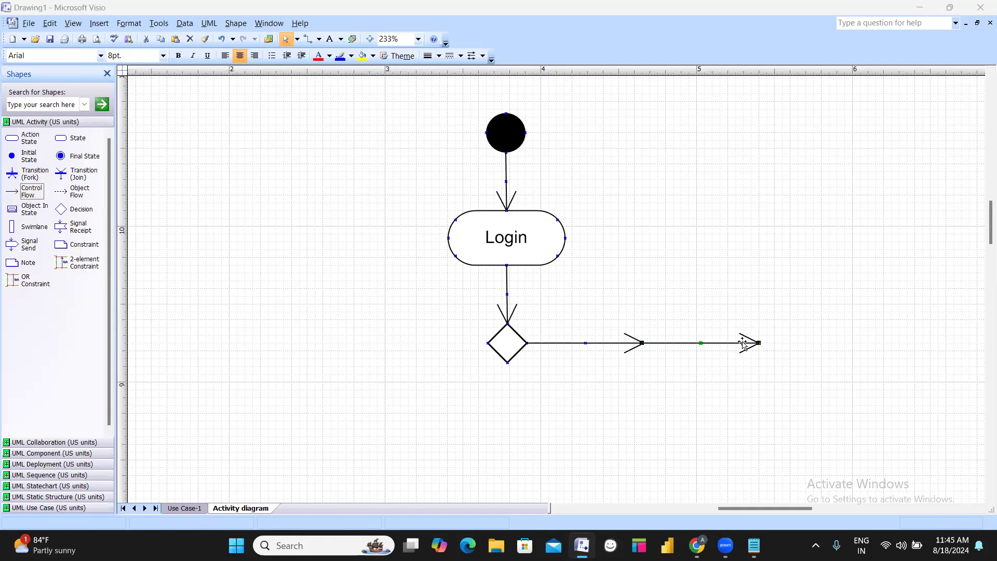
{"action": "left_click", "coordinate": [695, 284]}
{"action": "left_click_drag", "start_coordinate": [759, 342], "coordinate": [731, 302]}
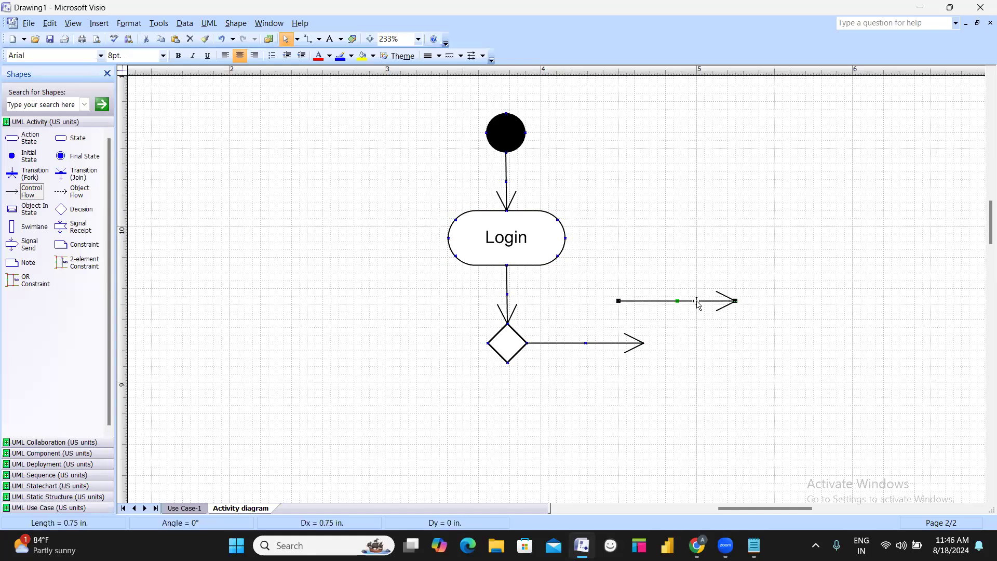
{"action": "key", "text": "ctrl+z"}
{"action": "left_click_drag", "start_coordinate": [759, 343], "coordinate": [642, 237]}
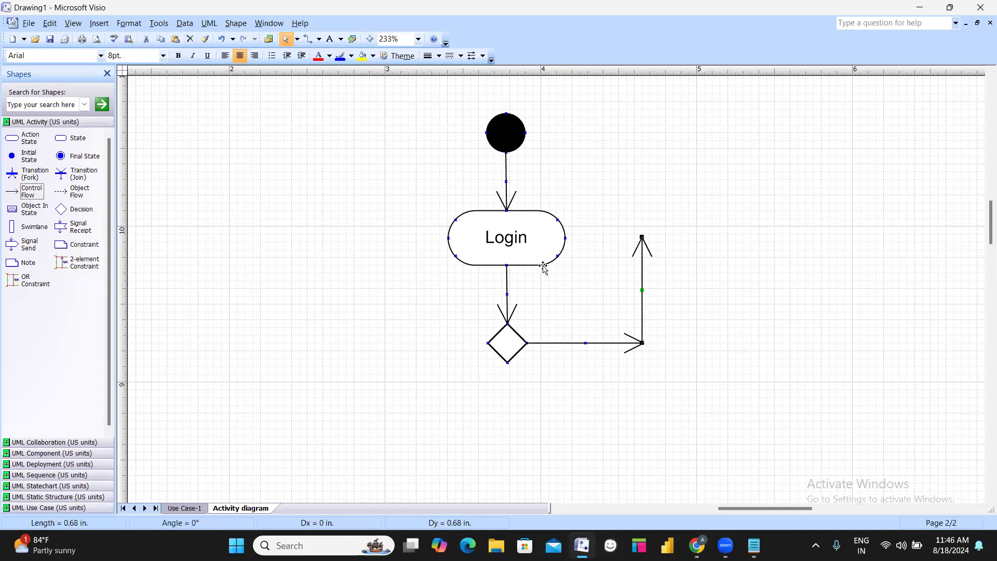
Duplicate the upward arrow and route the copy into Login's right side
{"action": "left_click", "coordinate": [644, 250]}
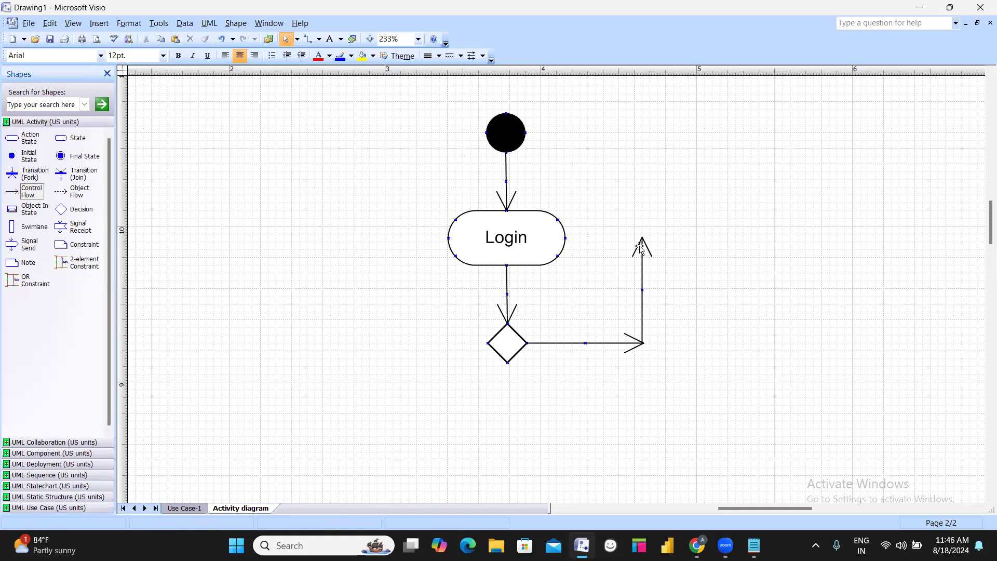
{"action": "left_click", "coordinate": [640, 246]}
{"action": "key", "text": "ctrl+d"}
{"action": "left_click_drag", "start_coordinate": [694, 289], "coordinate": [614, 238]}
{"action": "left_click", "coordinate": [763, 301]}
Add an arrow down from the diamond and an action state below it
{"action": "left_click_drag", "start_coordinate": [25, 194], "coordinate": [506, 417]}
{"action": "left_click", "coordinate": [538, 322]}
{"action": "scroll", "coordinate": [537, 322], "scroll_direction": "down", "scroll_amount": 1}
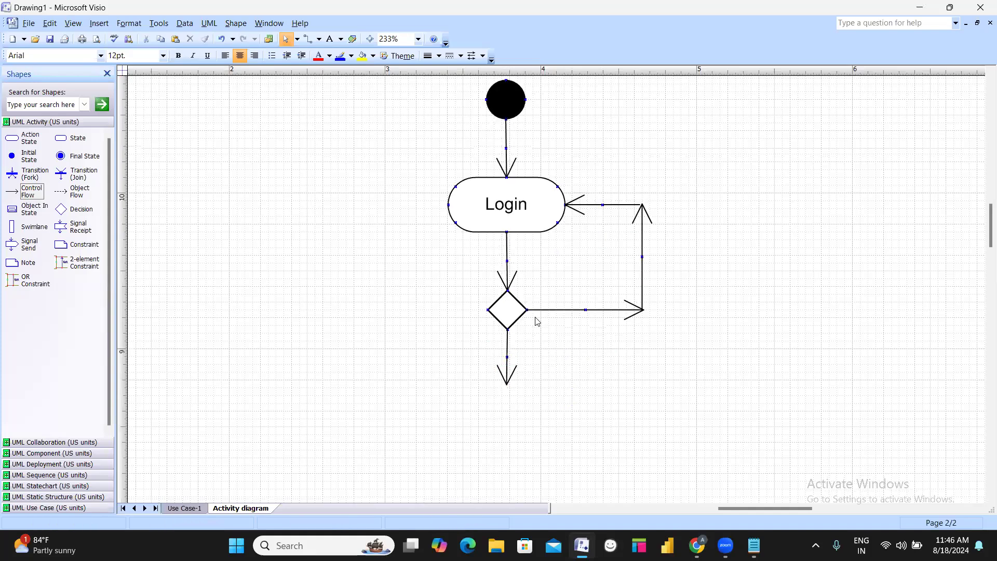
{"action": "left_click_drag", "start_coordinate": [23, 139], "coordinate": [507, 417]}
Name the new action state below the diamond Success
{"action": "double_click", "coordinate": [507, 418]}
{"action": "type", "text": "Success"}
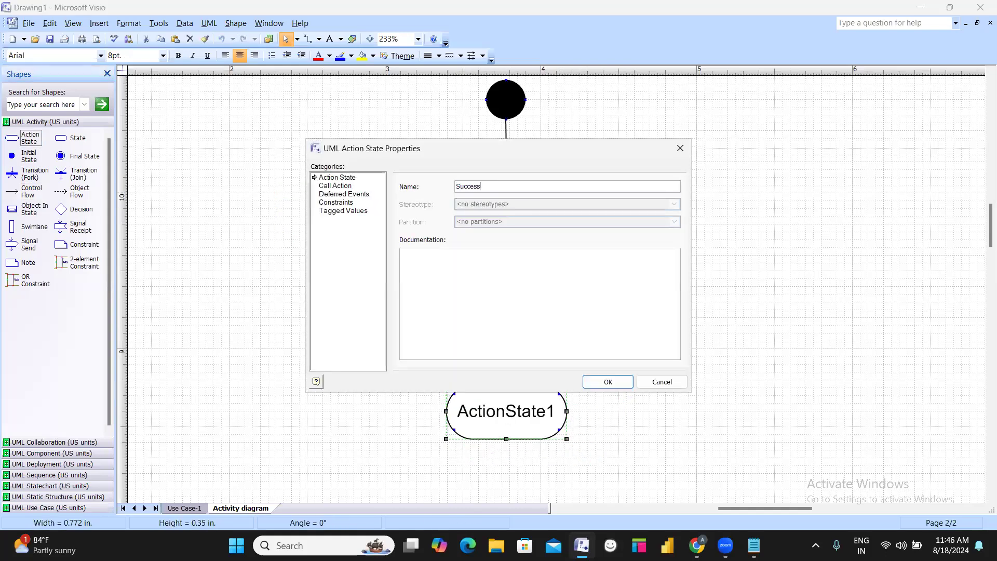
{"action": "key", "text": "Return"}
Inspect the decision diamond's properties and close them
{"action": "left_click", "coordinate": [586, 307]}
{"action": "double_click", "coordinate": [508, 307]}
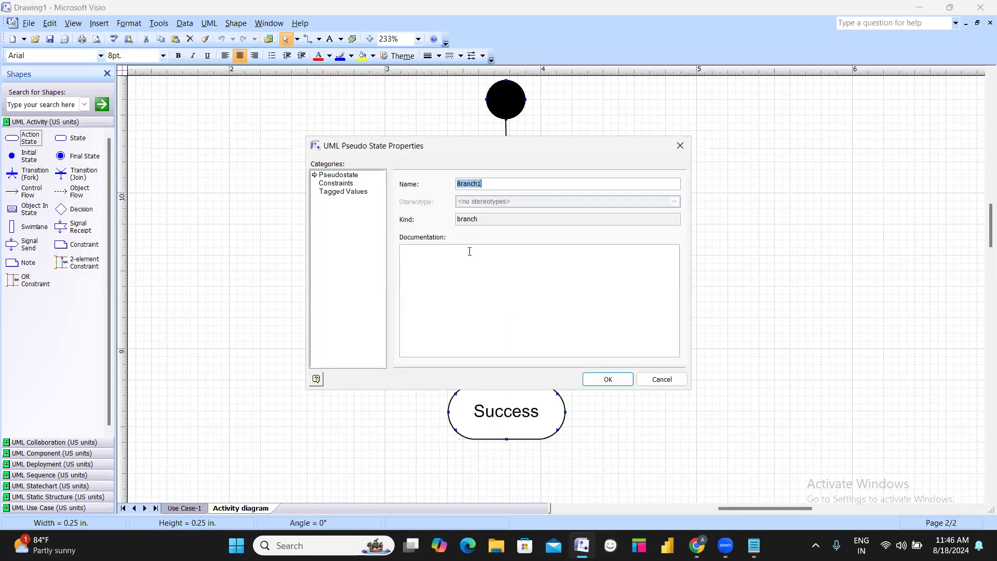
{"action": "left_click", "coordinate": [477, 218]}
{"action": "left_click", "coordinate": [608, 380]}
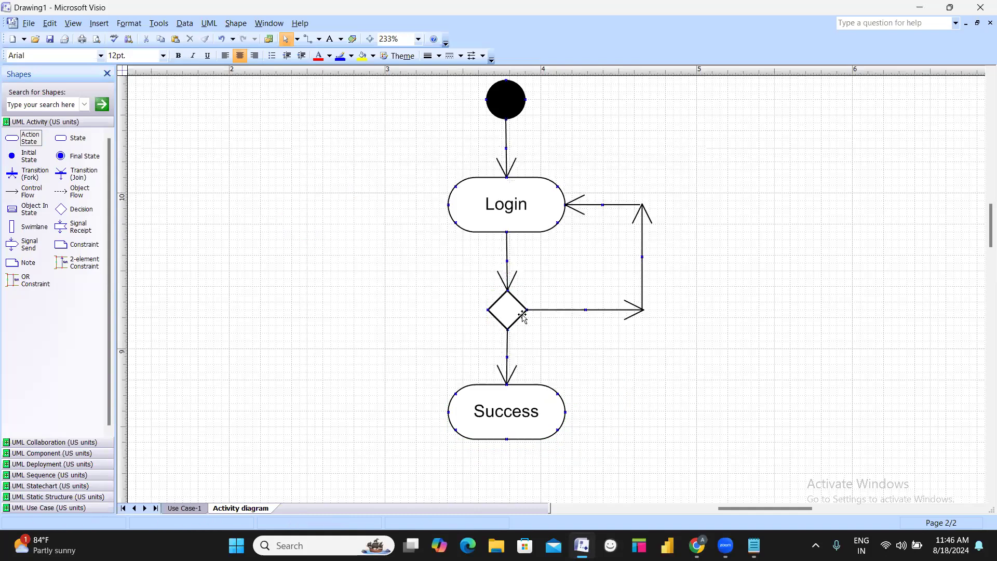
Give the diamond's loop-back arrow to Login an [invalid] guard, then reopen its transition properties
{"action": "left_click", "coordinate": [592, 309]}
{"action": "double_click", "coordinate": [592, 307]}
{"action": "left_click", "coordinate": [419, 253]}
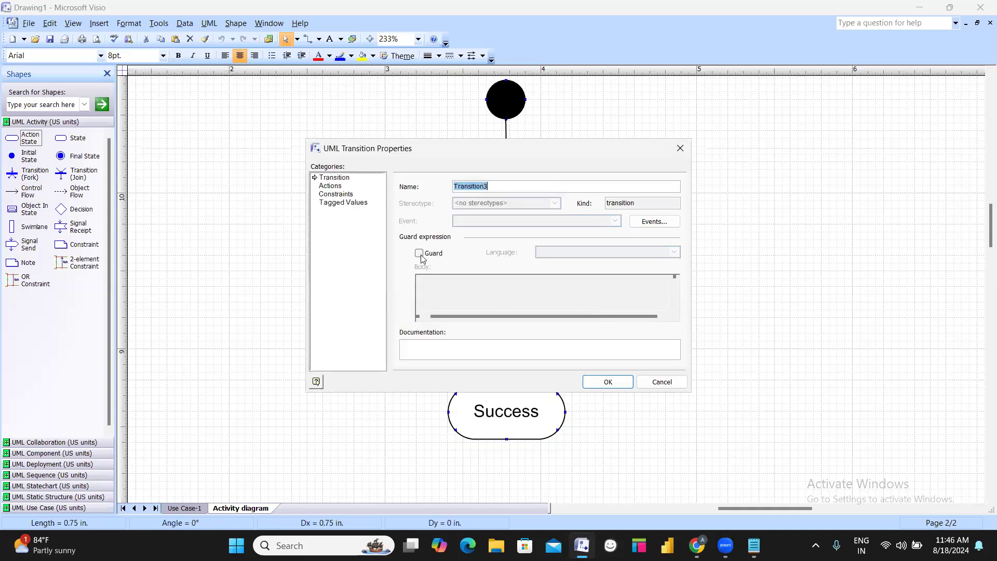
{"action": "type", "text": "invalid"}
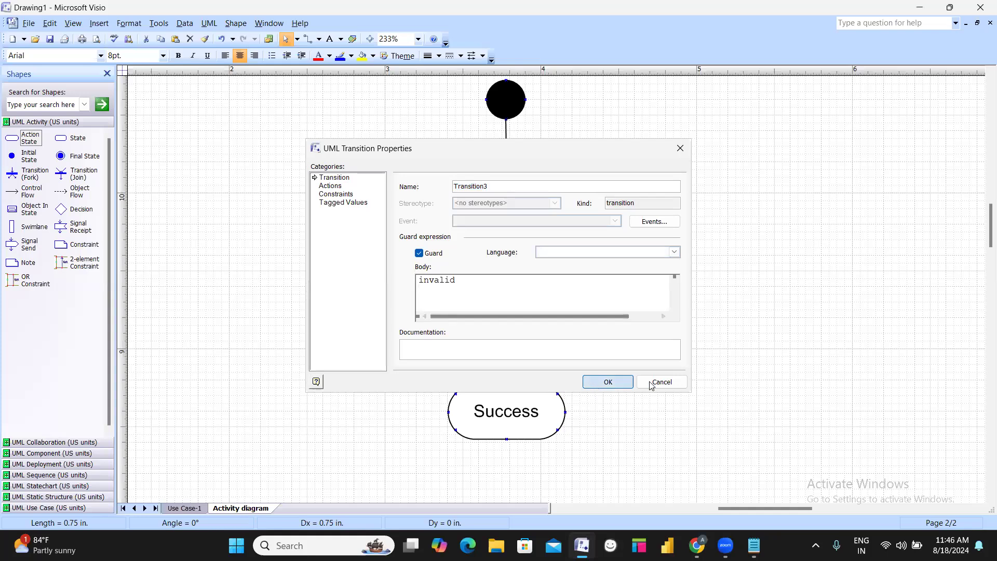
{"action": "left_click", "coordinate": [613, 382]}
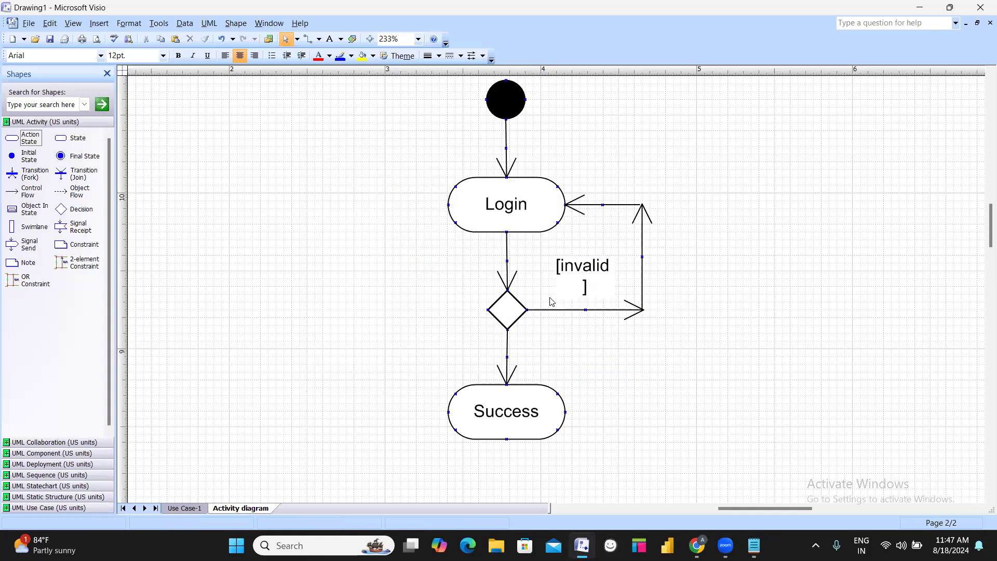
{"action": "left_click", "coordinate": [570, 311]}
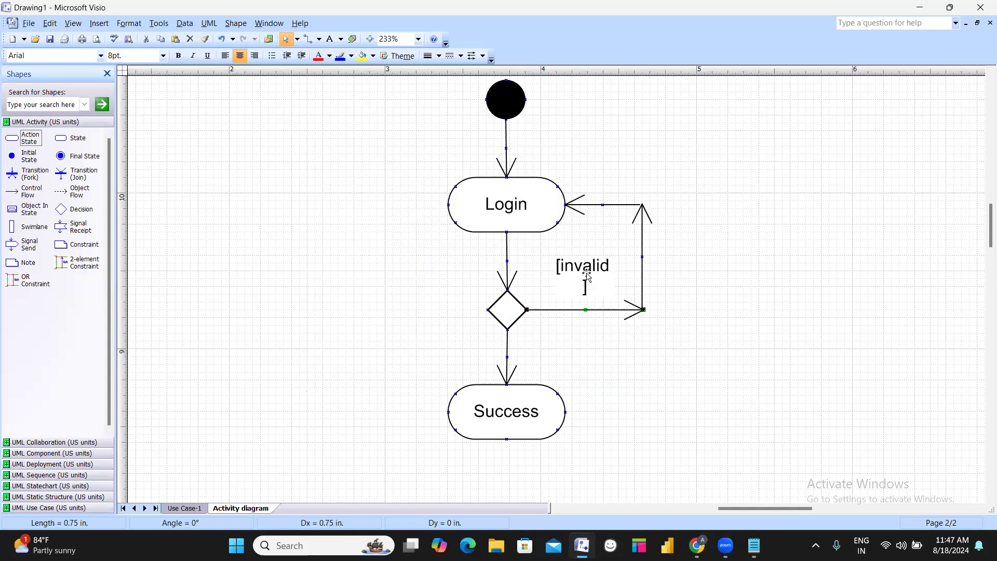
{"action": "double_click", "coordinate": [583, 274]}
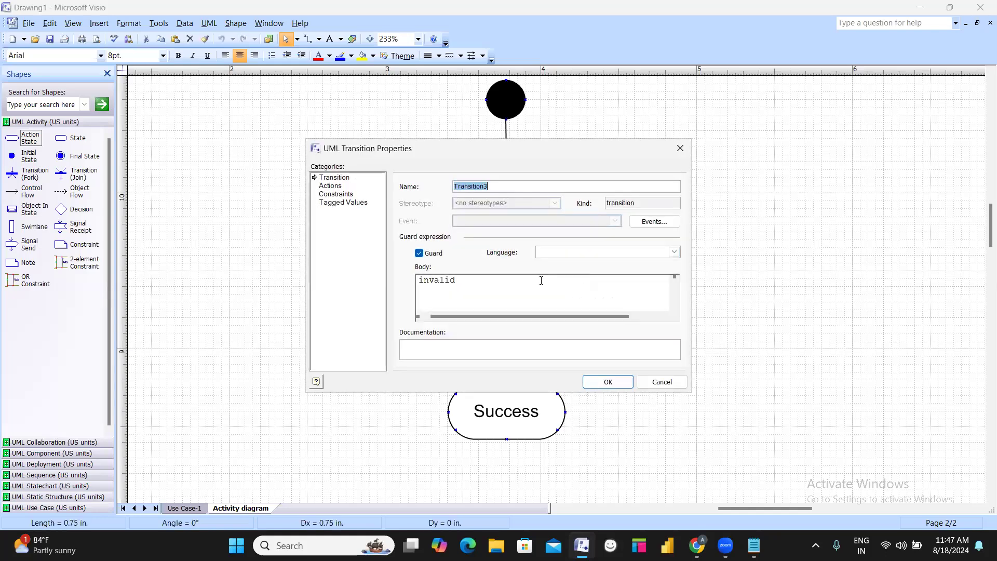
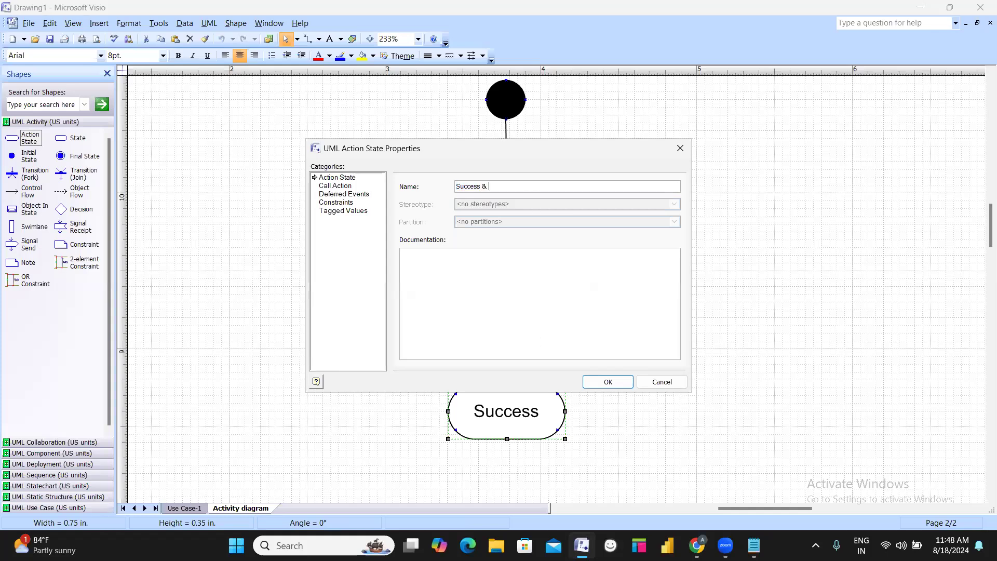
Finish naming the action state 'Success & Move to home page' and deselect it
{"action": "type", "text": "& Move to home page"}
{"action": "key", "text": "Return"}
{"action": "left_click", "coordinate": [705, 404]}
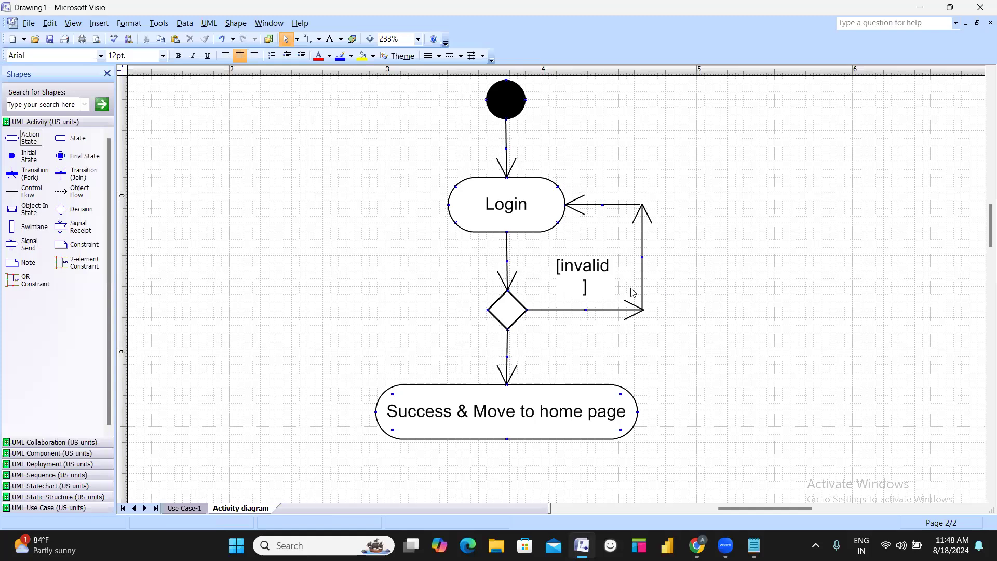
Add a control flow from Success & Move to home page down into a new final state
{"action": "scroll", "coordinate": [684, 322], "scroll_direction": "down", "scroll_amount": 1}
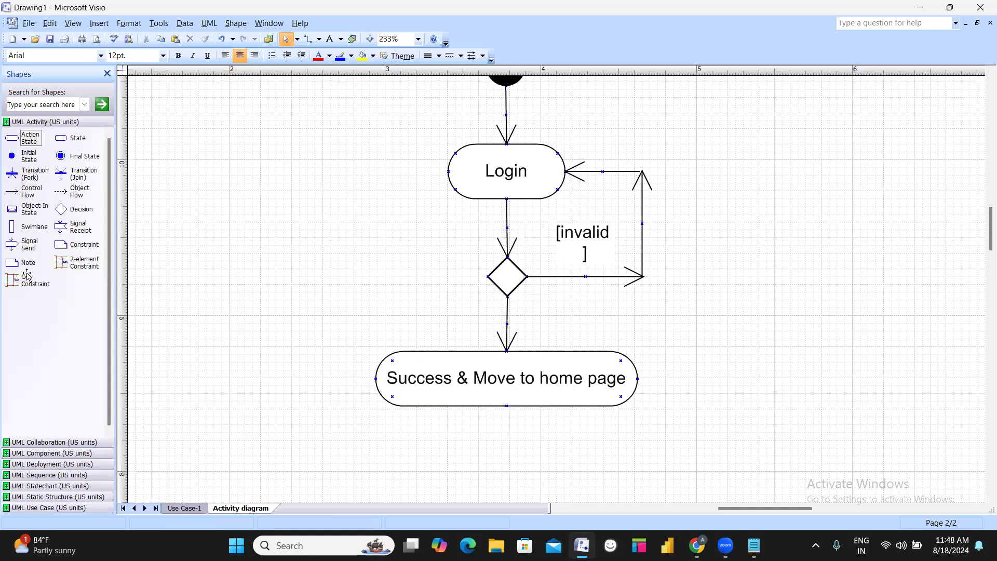
{"action": "left_click_drag", "start_coordinate": [30, 203], "coordinate": [509, 463]}
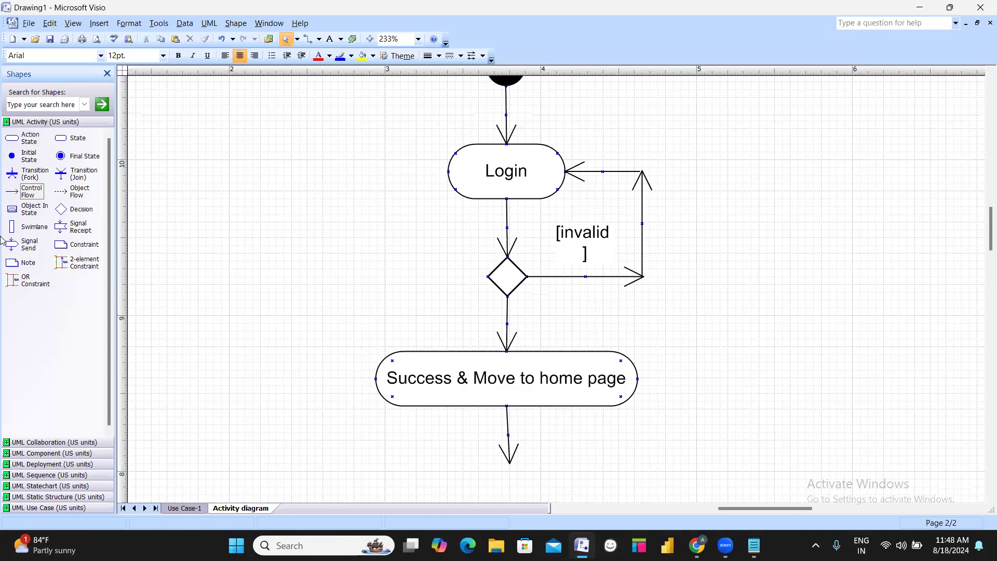
{"action": "left_click_drag", "start_coordinate": [75, 158], "coordinate": [510, 482]}
{"action": "left_click", "coordinate": [508, 423]}
{"action": "left_click_drag", "start_coordinate": [510, 409], "coordinate": [509, 409]}
{"action": "left_click", "coordinate": [584, 450]}
Set the page zoom to 150%
{"action": "scroll", "coordinate": [650, 399], "scroll_direction": "down", "scroll_amount": 1}
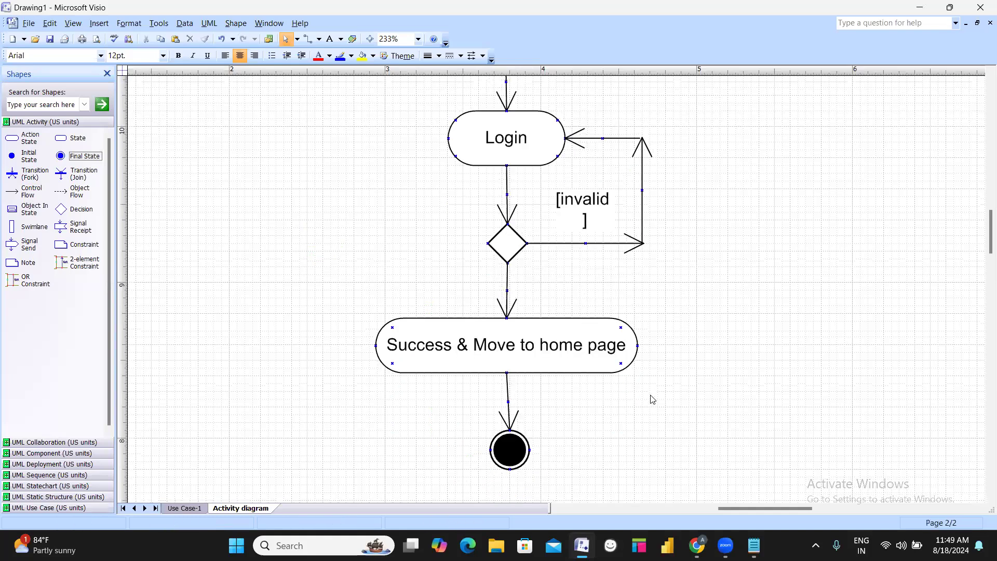
{"action": "scroll", "coordinate": [645, 392], "scroll_direction": "up", "scroll_amount": 1}
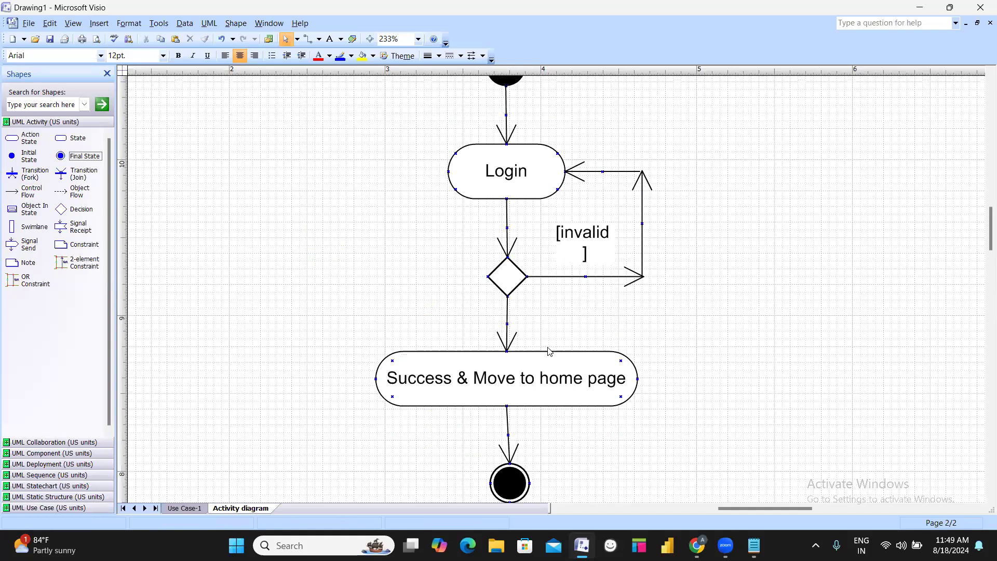
{"action": "scroll", "coordinate": [555, 348], "scroll_direction": "down", "scroll_amount": 1}
{"action": "scroll", "coordinate": [556, 345], "scroll_direction": "up", "scroll_amount": 1}
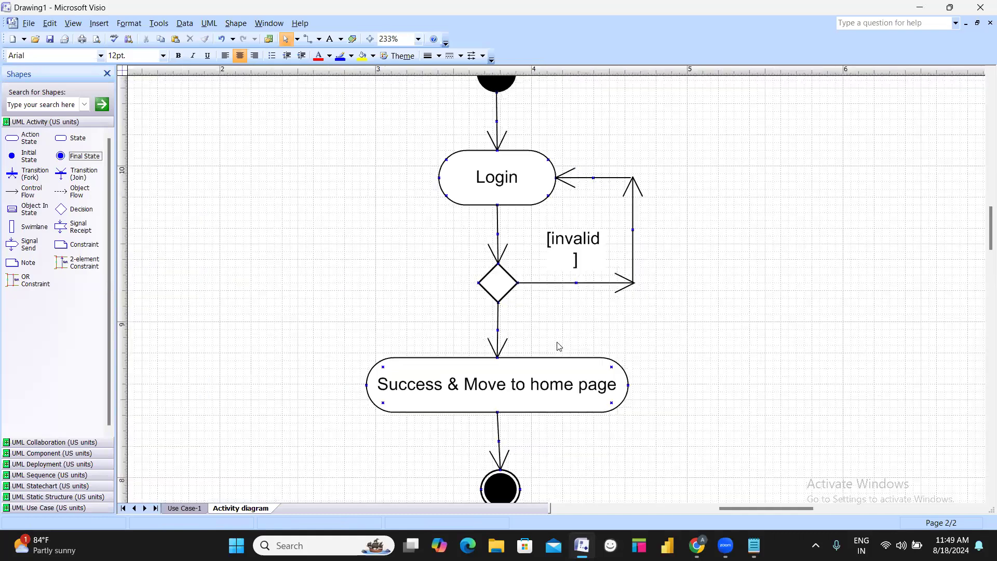
{"action": "scroll", "coordinate": [588, 335], "scroll_direction": "down", "scroll_amount": 1}
{"action": "left_click", "coordinate": [418, 39]}
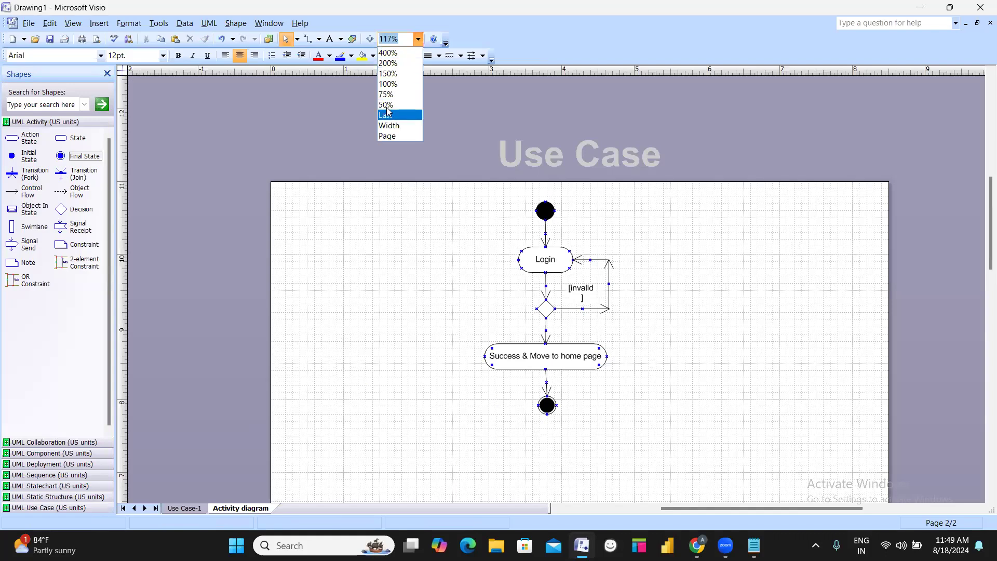
{"action": "left_click", "coordinate": [389, 74]}
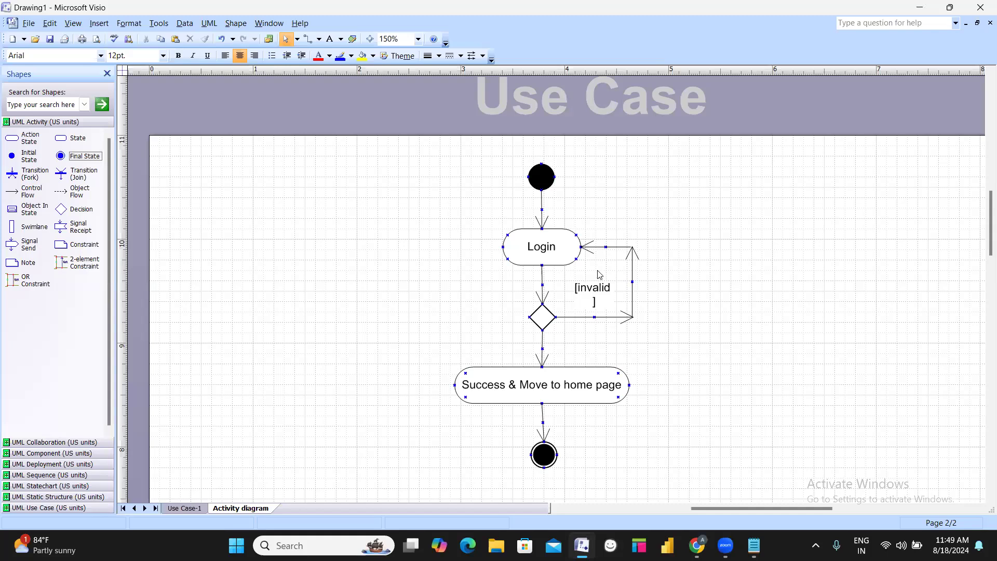
{"action": "scroll", "coordinate": [514, 252], "scroll_direction": "down", "scroll_amount": 8}
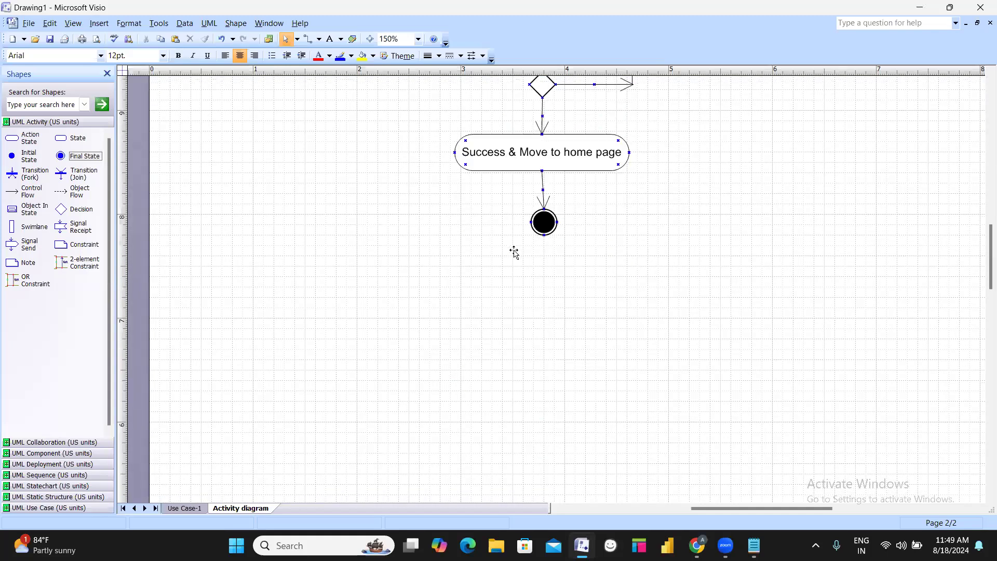
{"action": "scroll", "coordinate": [514, 252], "scroll_direction": "up", "scroll_amount": 3}
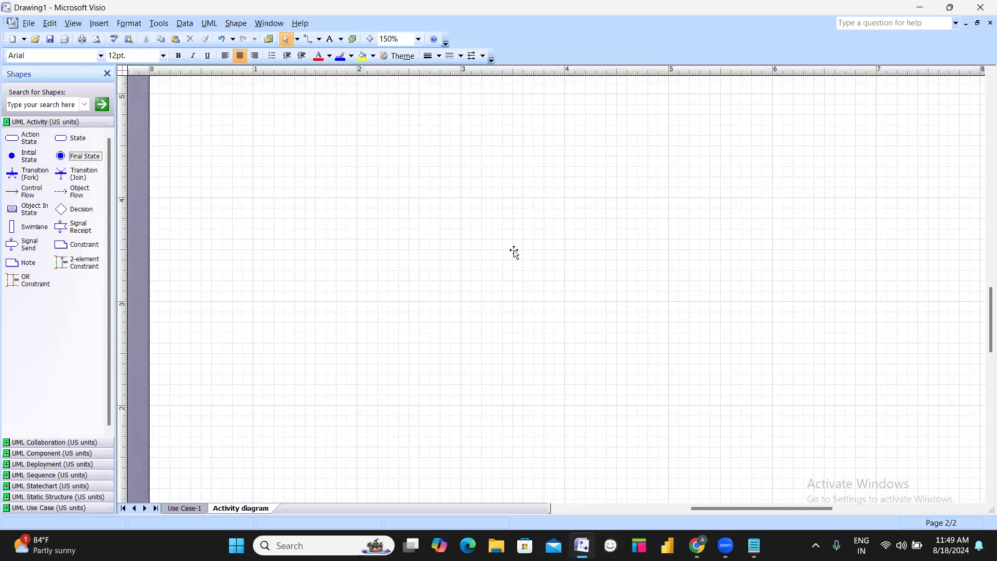
{"action": "scroll", "coordinate": [514, 252], "scroll_direction": "up", "scroll_amount": 5}
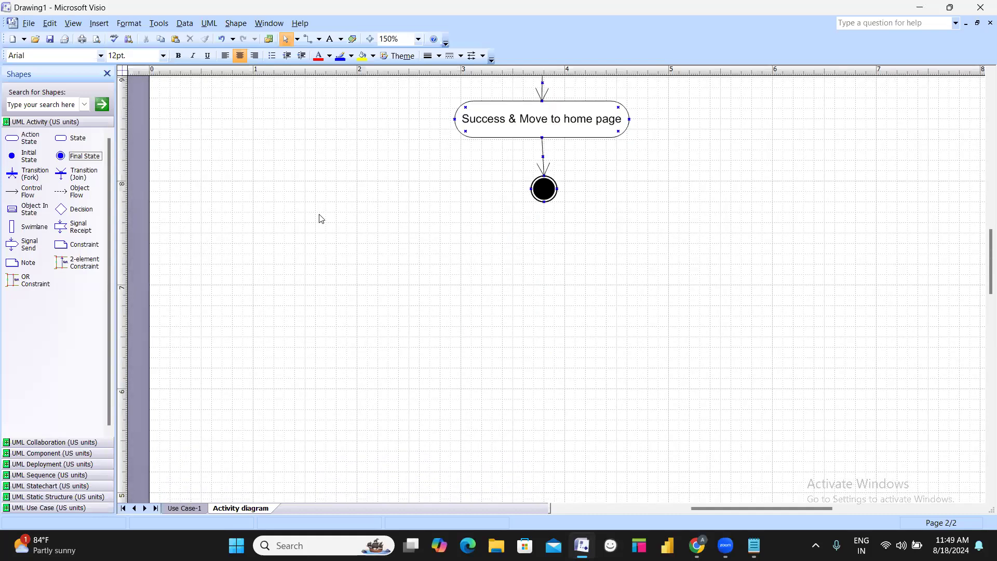
Place a long horizontal flow arrow below the final state and a new initial state beneath it
{"action": "left_click_drag", "start_coordinate": [17, 190], "coordinate": [776, 242]}
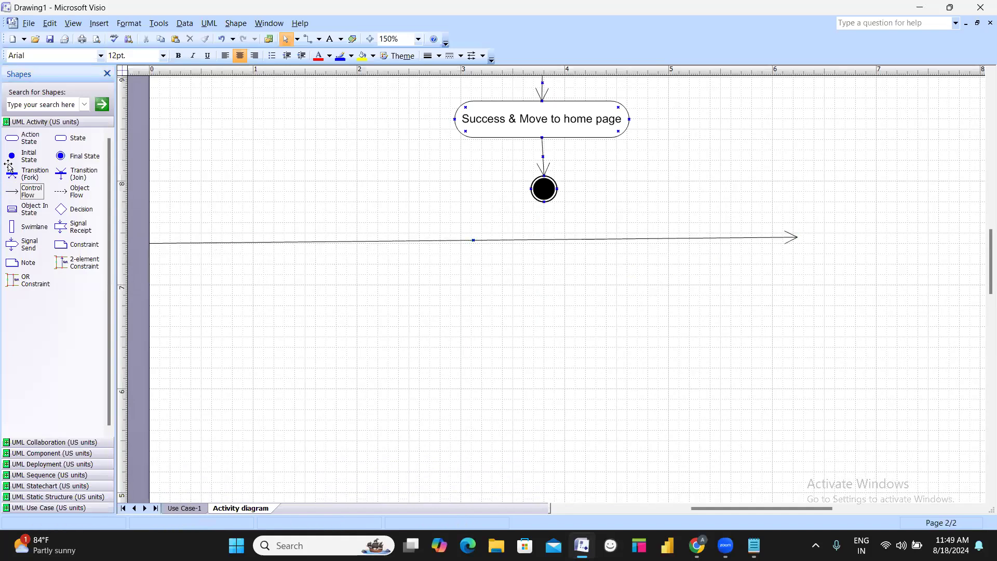
{"action": "left_click_drag", "start_coordinate": [25, 160], "coordinate": [542, 290]}
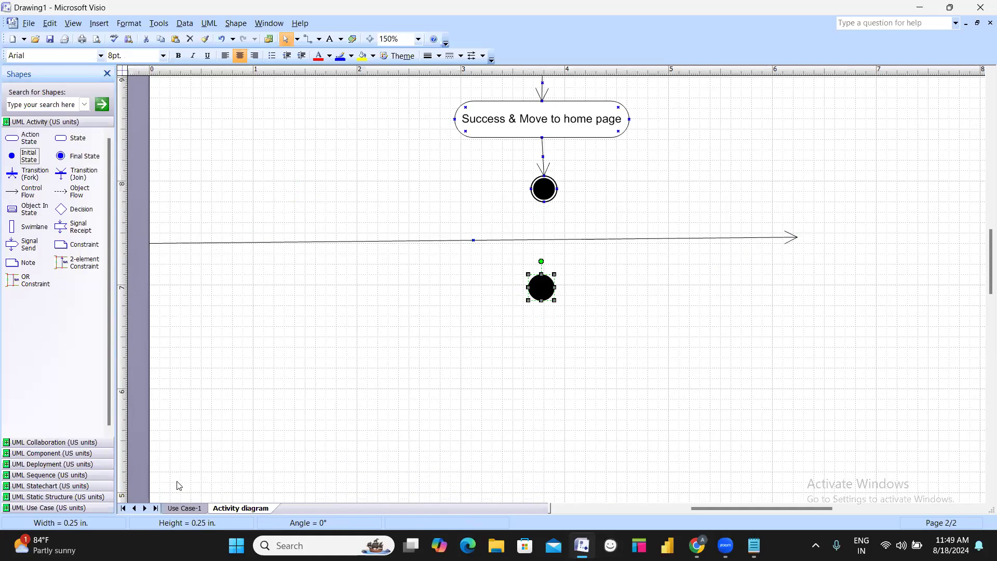
{"action": "left_click", "coordinate": [183, 508]}
{"action": "scroll", "coordinate": [453, 432], "scroll_direction": "down", "scroll_amount": 5}
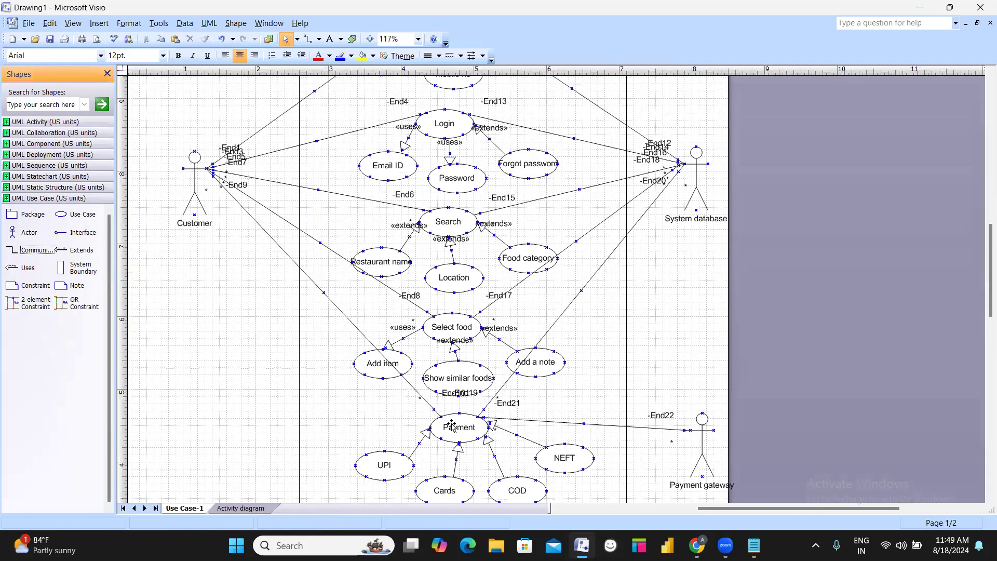
{"action": "left_click", "coordinate": [244, 510]}
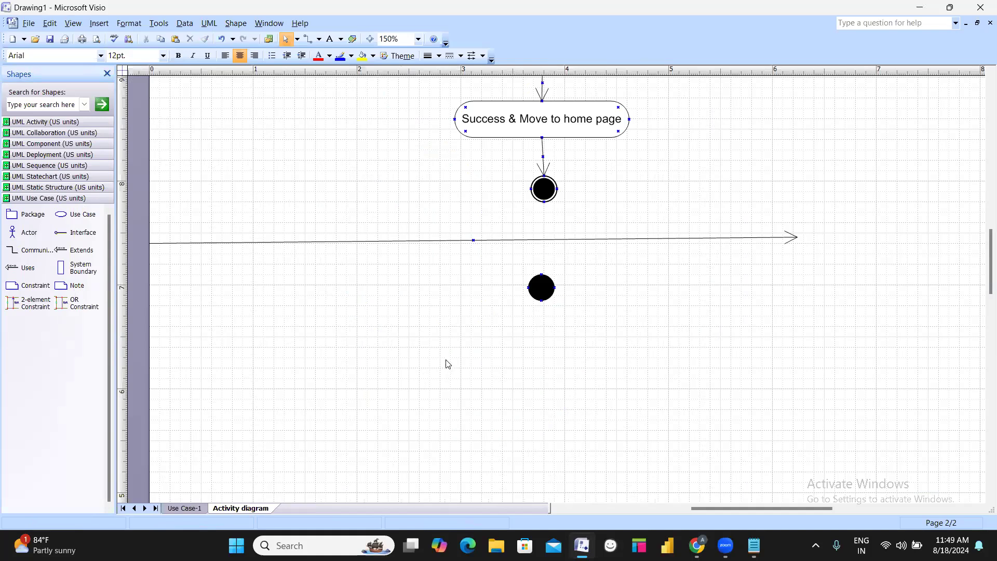
Select the new initial state and bring up the UML Activity shapes
{"action": "scroll", "coordinate": [472, 301], "scroll_direction": "up", "scroll_amount": 2}
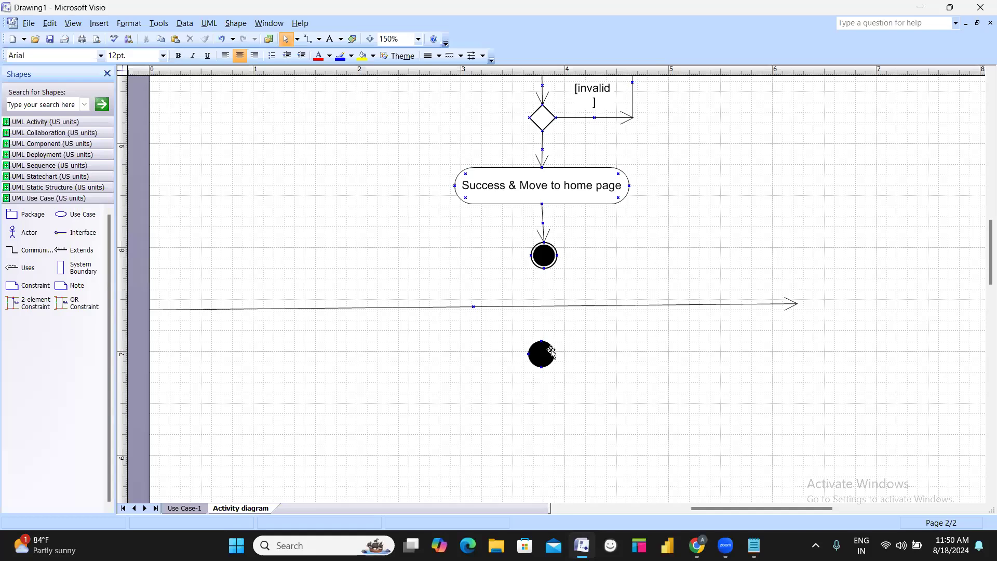
{"action": "scroll", "coordinate": [601, 352], "scroll_direction": "down", "scroll_amount": 1}
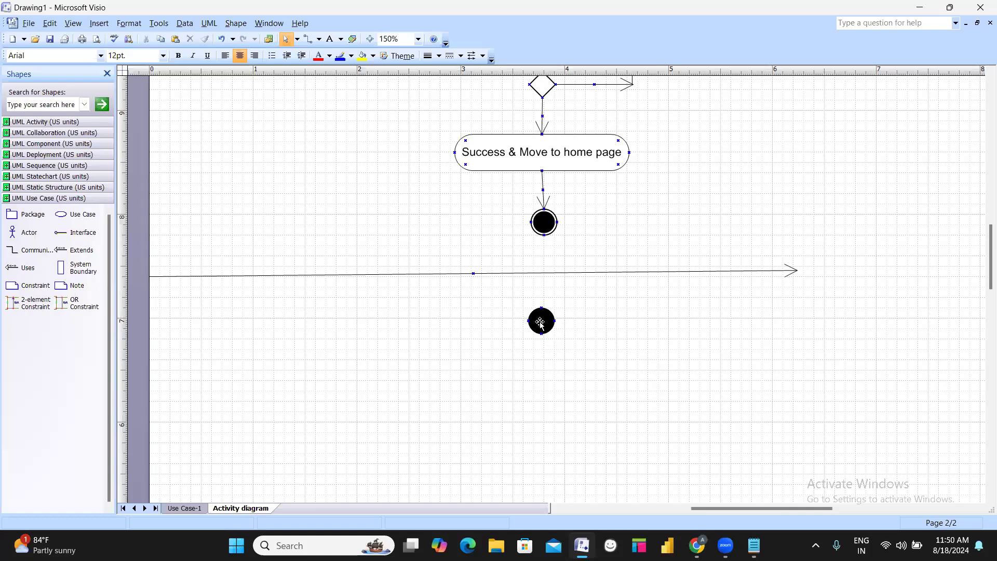
{"action": "left_click", "coordinate": [540, 323]}
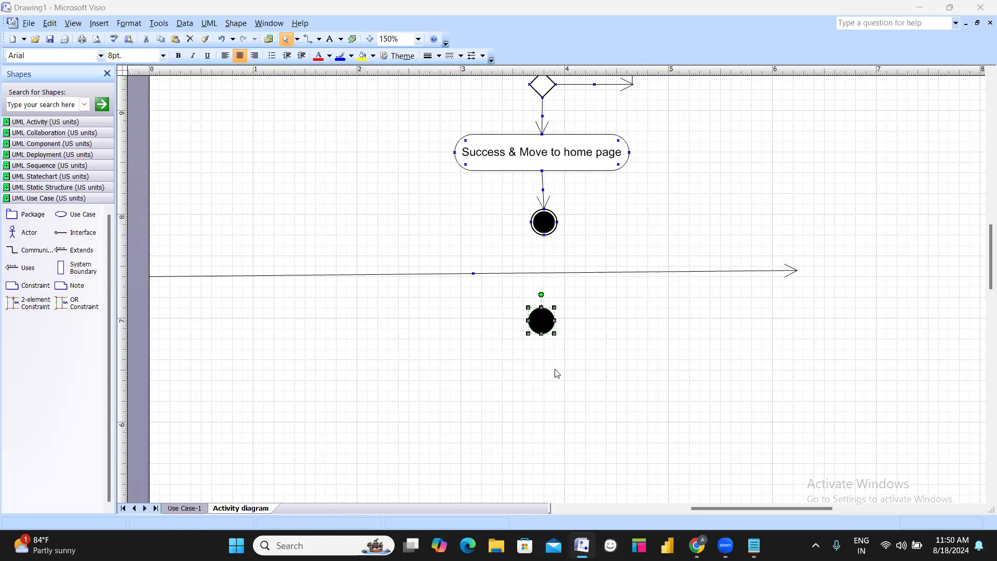
{"action": "left_click", "coordinate": [591, 333]}
{"action": "left_click", "coordinate": [553, 324]}
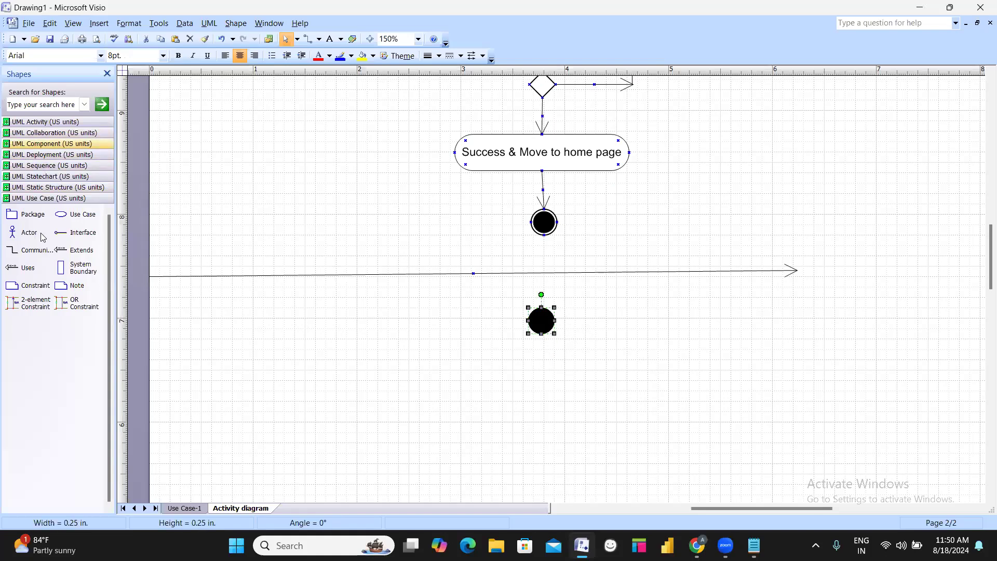
{"action": "left_click", "coordinate": [41, 124]}
Add a downward flow arrow from the initial state into a new action state
{"action": "left_click_drag", "start_coordinate": [31, 191], "coordinate": [540, 371]}
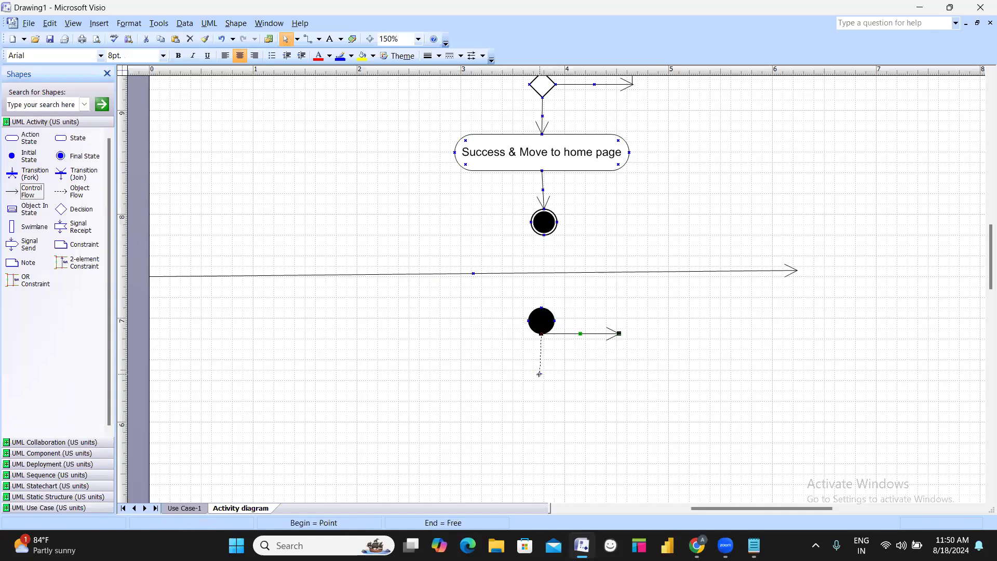
{"action": "left_click_drag", "start_coordinate": [543, 376], "coordinate": [543, 375]}
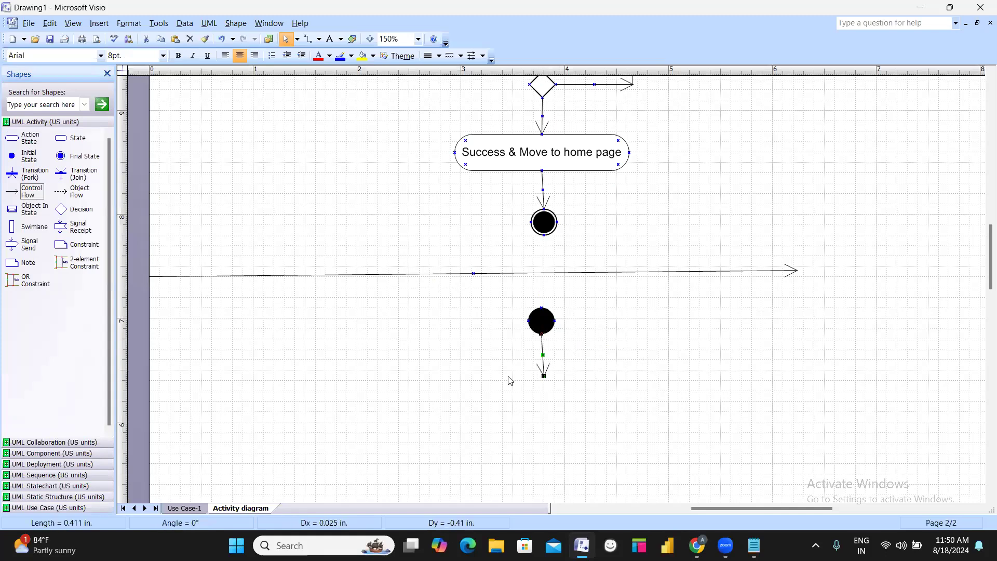
{"action": "left_click_drag", "start_coordinate": [27, 137], "coordinate": [544, 396]}
Name the new action state 'Making a payment'
{"action": "double_click", "coordinate": [544, 396]}
{"action": "type", "text": "Making a payment"}
{"action": "key", "text": "Return"}
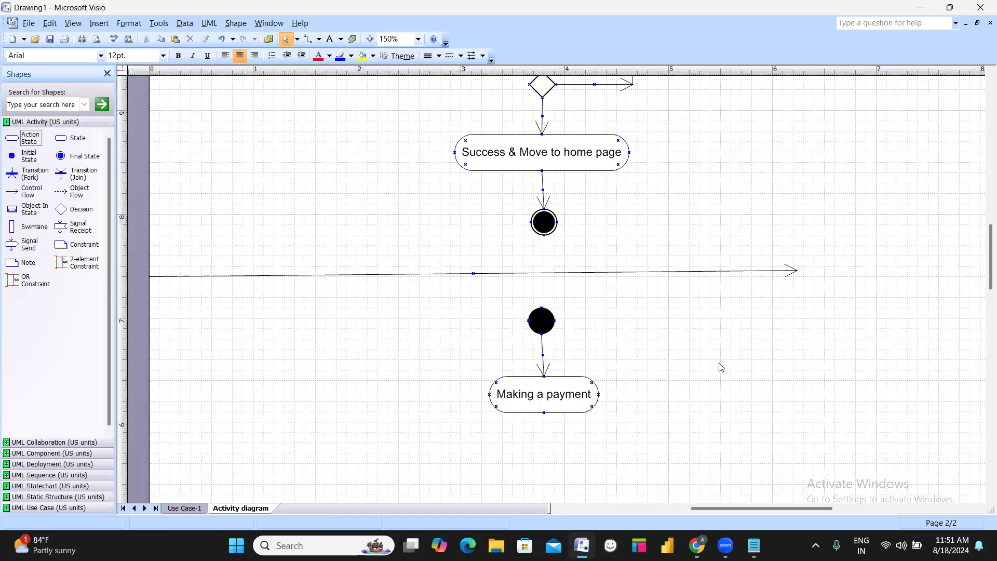
{"action": "scroll", "coordinate": [599, 346], "scroll_direction": "up", "scroll_amount": 1}
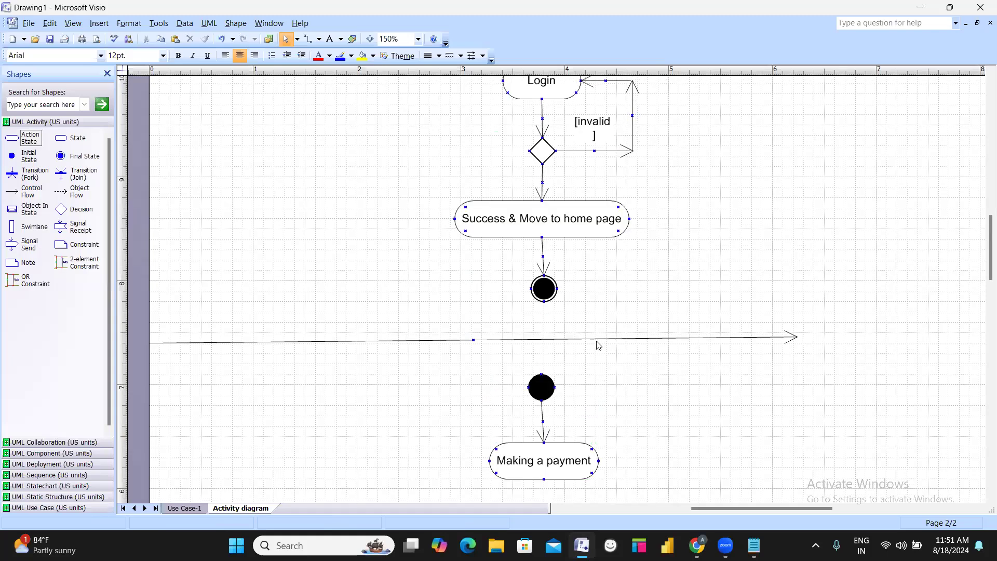
{"action": "scroll", "coordinate": [634, 331], "scroll_direction": "down", "scroll_amount": 2}
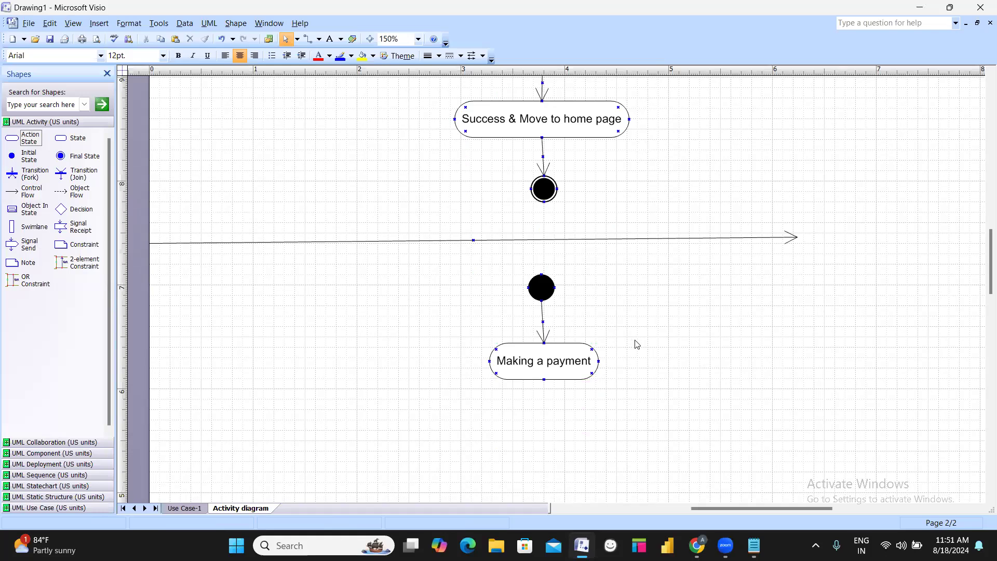
{"action": "scroll", "coordinate": [634, 343], "scroll_direction": "down", "scroll_amount": 1}
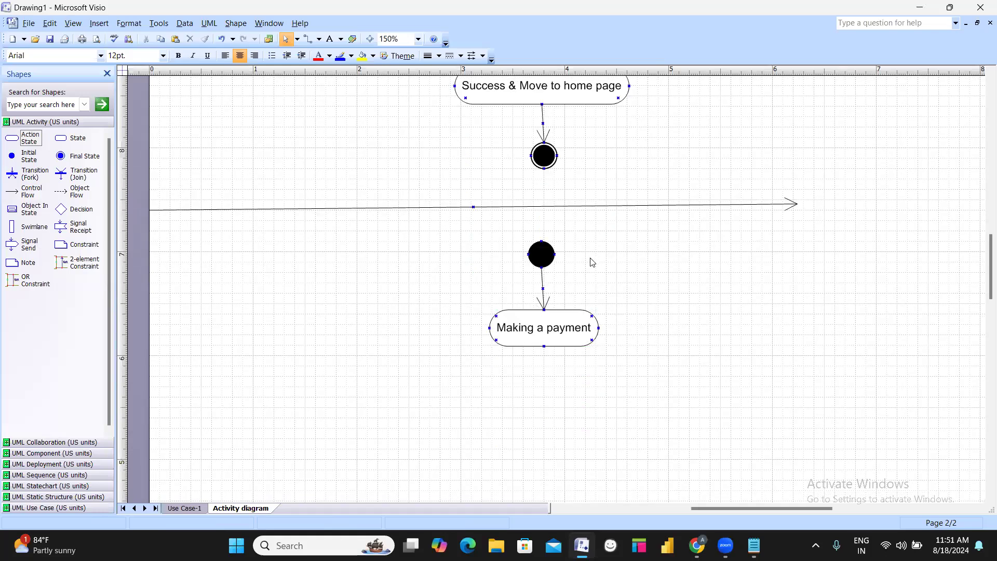
{"action": "scroll", "coordinate": [593, 263], "scroll_direction": "down", "scroll_amount": 1}
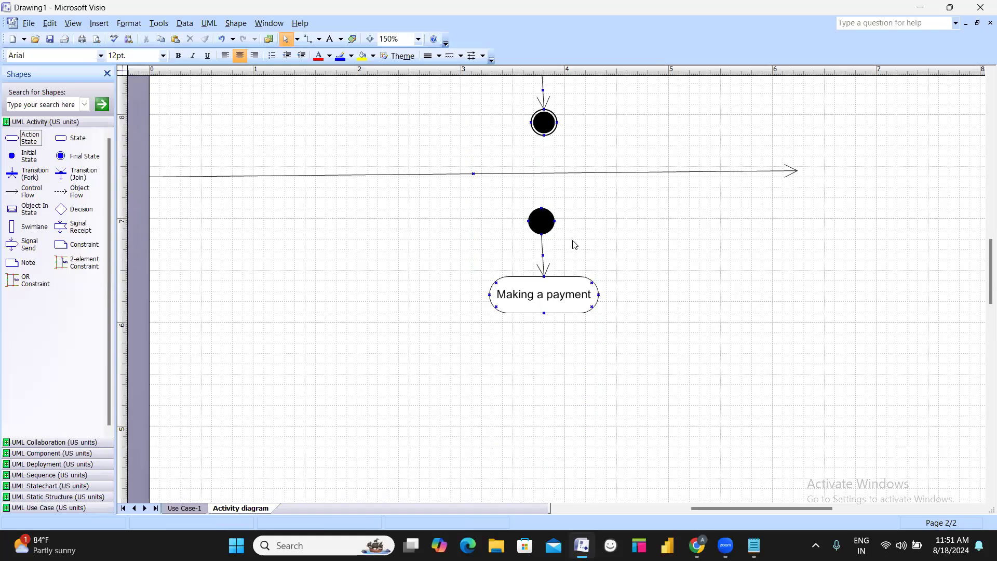
{"action": "scroll", "coordinate": [572, 244], "scroll_direction": "down", "scroll_amount": 2}
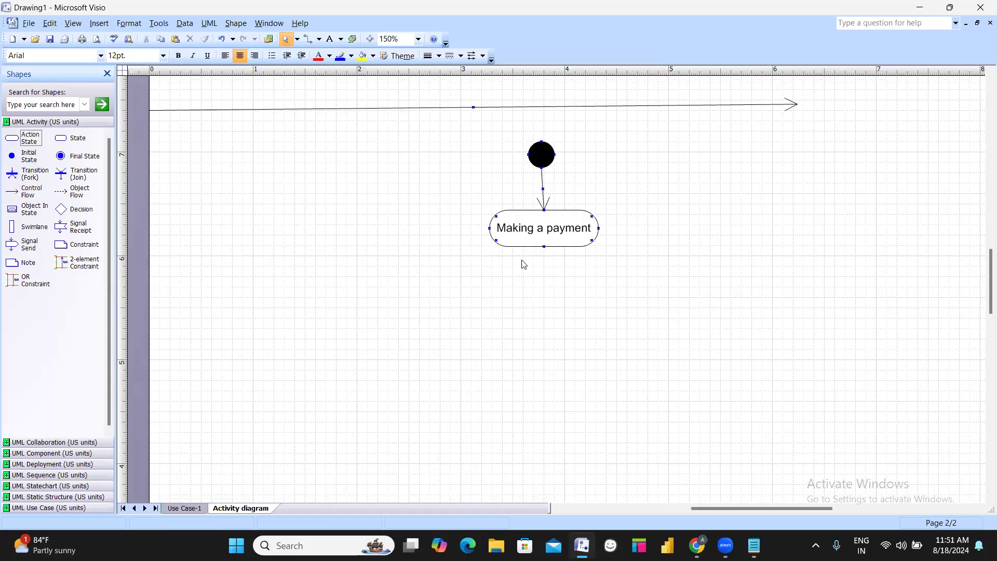
Add a flow arrow down from Making a payment into a new decision diamond
{"action": "left_click", "coordinate": [599, 241]}
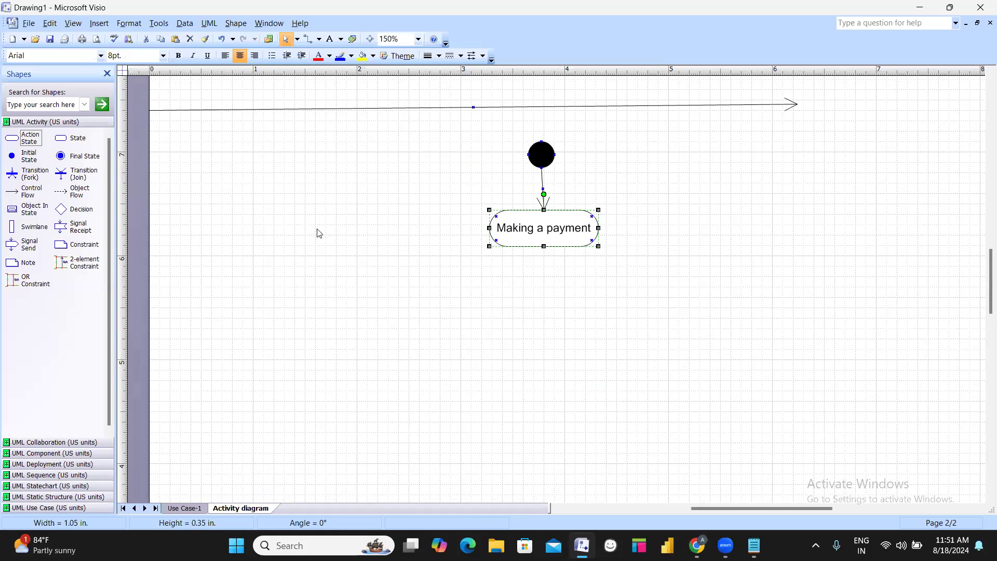
{"action": "left_click_drag", "start_coordinate": [23, 196], "coordinate": [544, 290]}
{"action": "left_click", "coordinate": [617, 294]}
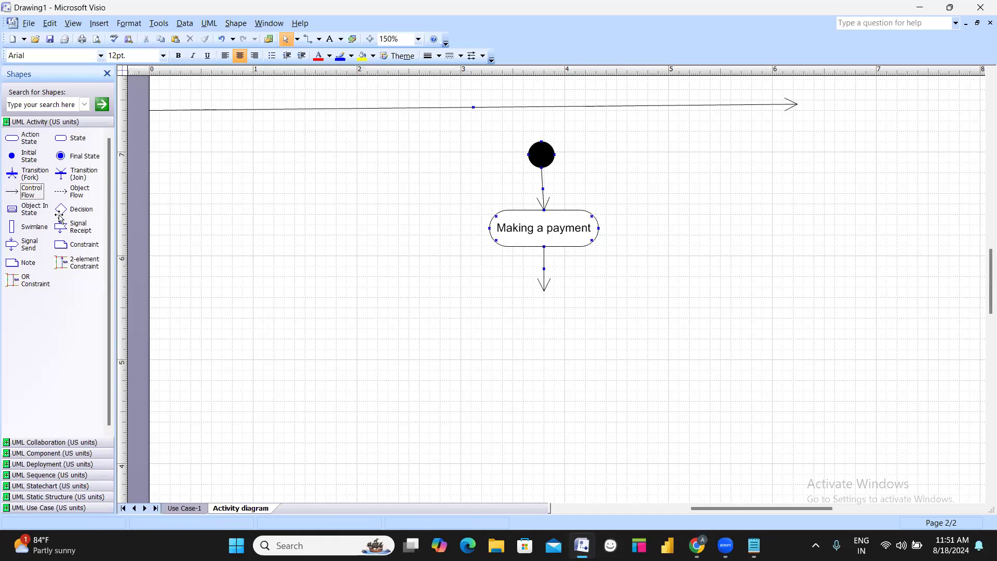
{"action": "left_click_drag", "start_coordinate": [75, 212], "coordinate": [543, 311]}
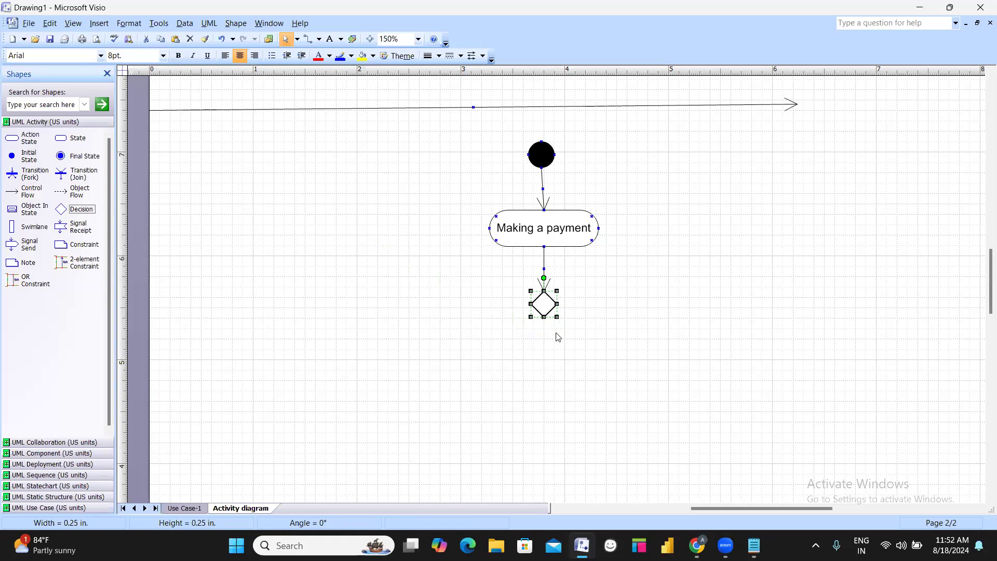
{"action": "left_click", "coordinate": [601, 311]}
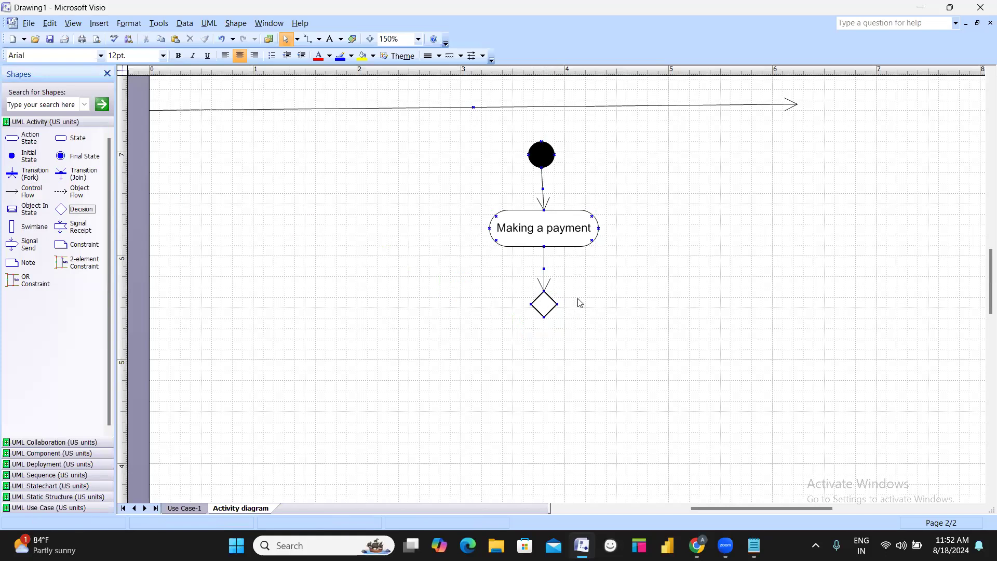
Add flow arrows leaving the diamond's left and right points
{"action": "left_click", "coordinate": [543, 303]}
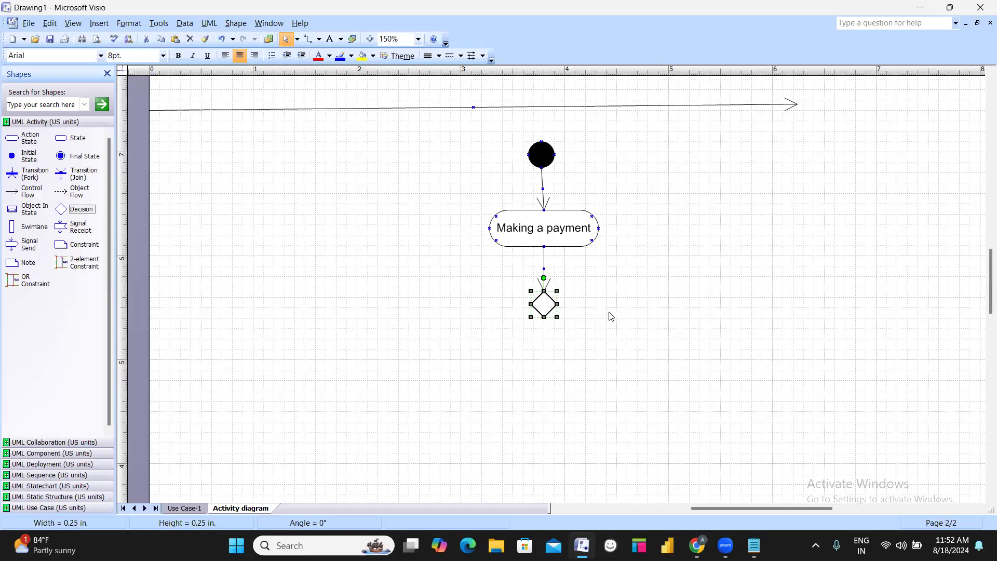
{"action": "left_click_drag", "start_coordinate": [27, 191], "coordinate": [586, 312]}
{"action": "left_click_drag", "start_coordinate": [27, 191], "coordinate": [530, 304]}
Straighten the diamond's left and right arrows horizontally, each about 1.675 in long
{"action": "left_click_drag", "start_coordinate": [435, 286], "coordinate": [420, 304]}
{"action": "left_click", "coordinate": [637, 303]}
{"action": "left_click_drag", "start_coordinate": [638, 304], "coordinate": [731, 303]}
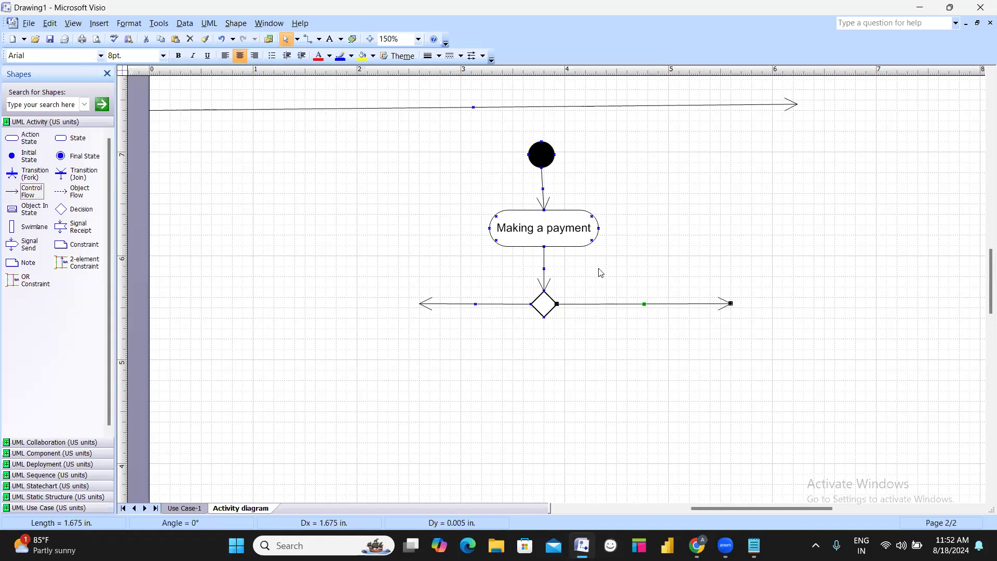
{"action": "left_click", "coordinate": [423, 304]}
{"action": "left_click_drag", "start_coordinate": [423, 304], "coordinate": [357, 302]}
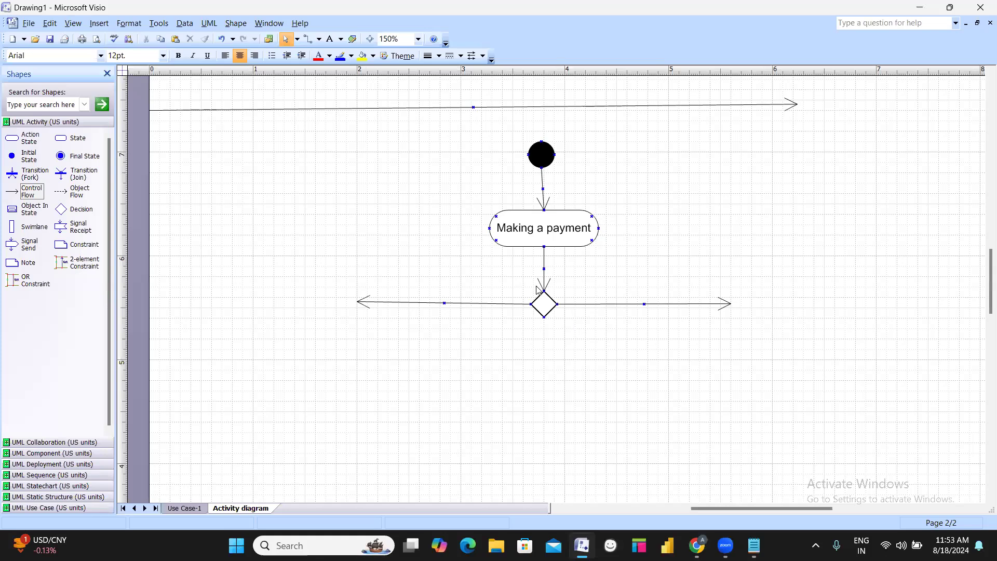
{"action": "left_click", "coordinate": [441, 303]}
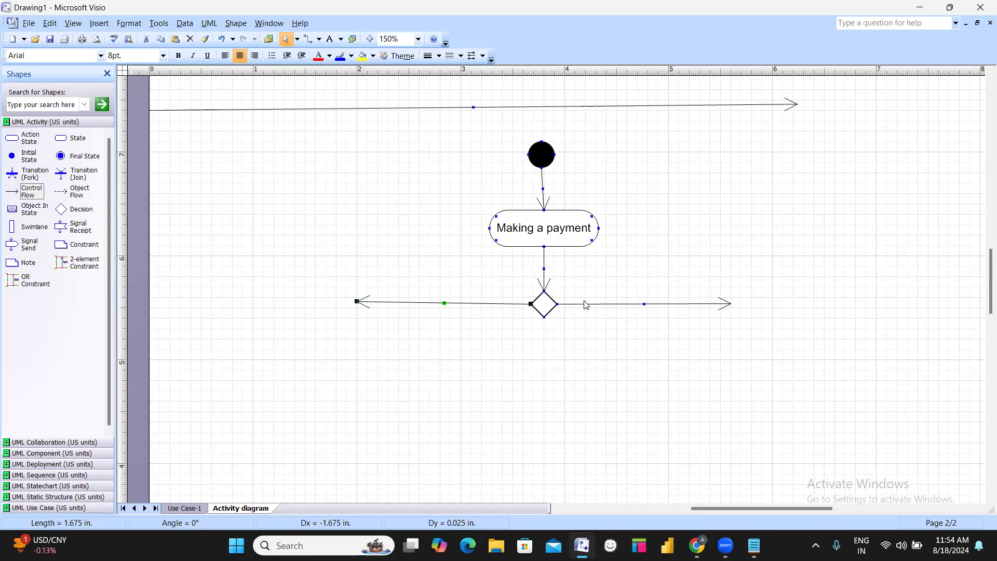
{"action": "left_click", "coordinate": [592, 304]}
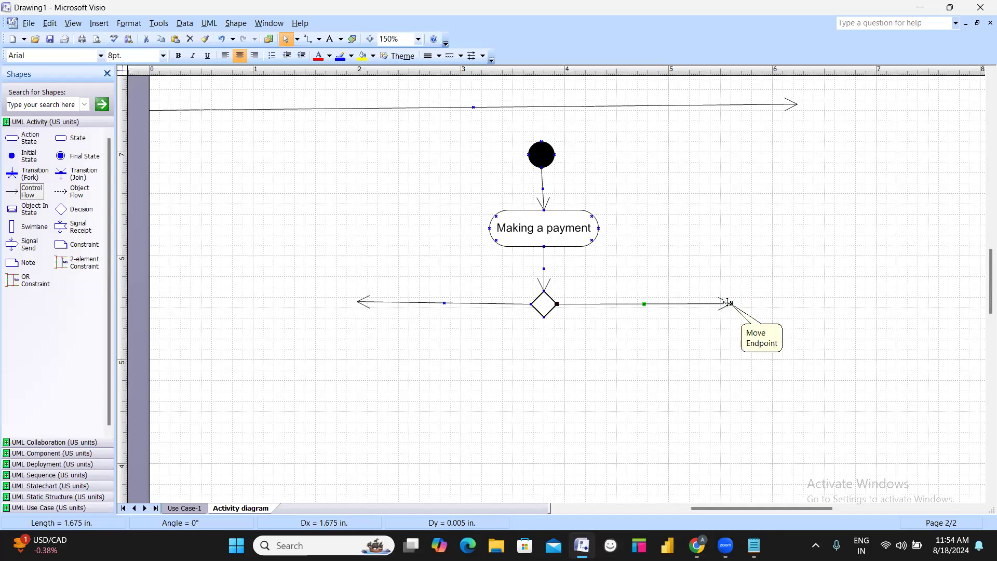
{"action": "left_click", "coordinate": [30, 192]}
Drop an arrow down from the left branch into a new action state named UPI
{"action": "left_click_drag", "start_coordinate": [159, 228], "coordinate": [360, 301]}
{"action": "left_click_drag", "start_coordinate": [383, 371], "coordinate": [361, 405]}
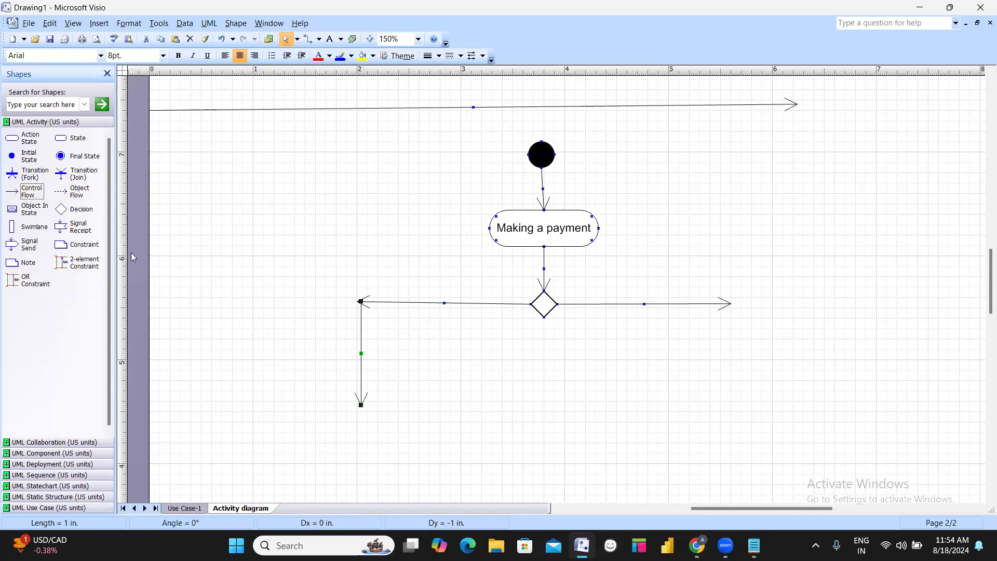
{"action": "left_click", "coordinate": [37, 145]}
{"action": "left_click_drag", "start_coordinate": [37, 144], "coordinate": [362, 427]}
{"action": "double_click", "coordinate": [362, 427]}
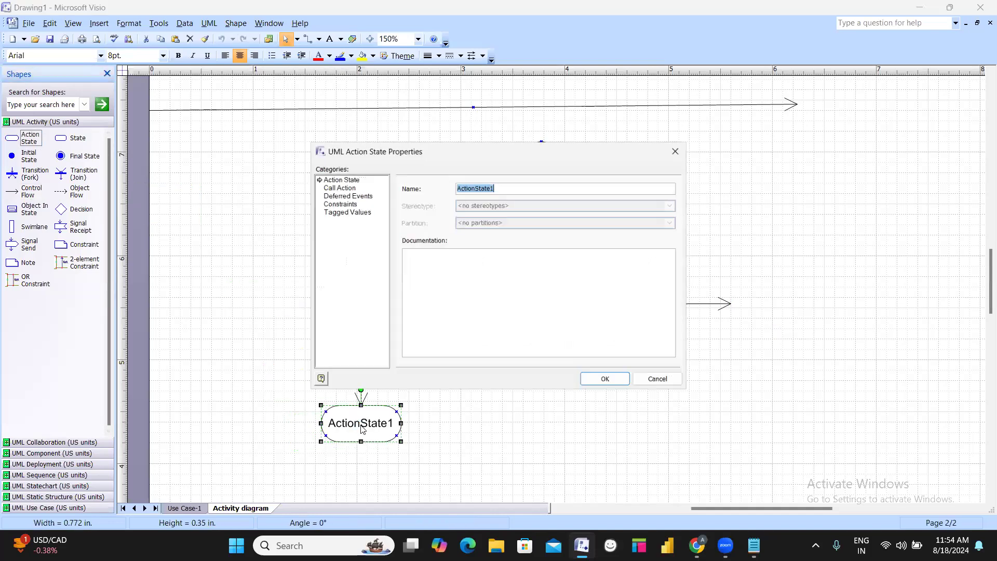
{"action": "type", "text": "UP"}
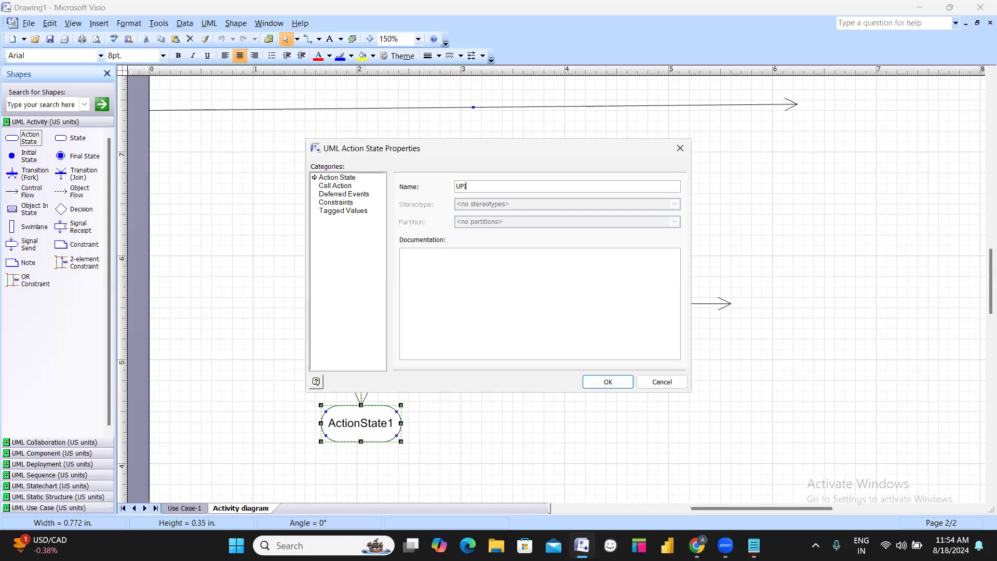
{"action": "type", "text": "I"}
{"action": "key", "text": "Return"}
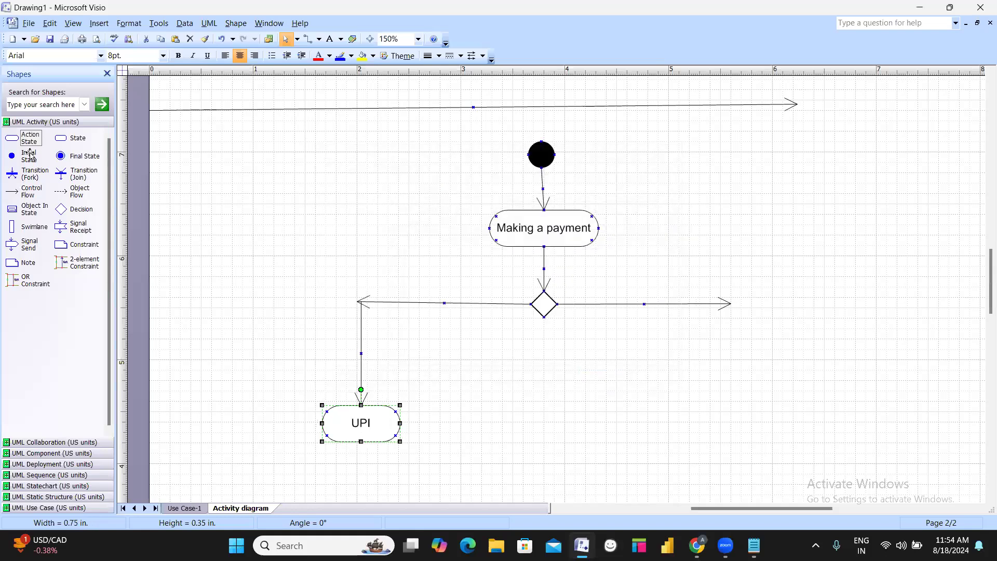
Add a second action state named CARD below the diamond
{"action": "left_click_drag", "start_coordinate": [28, 137], "coordinate": [523, 403]}
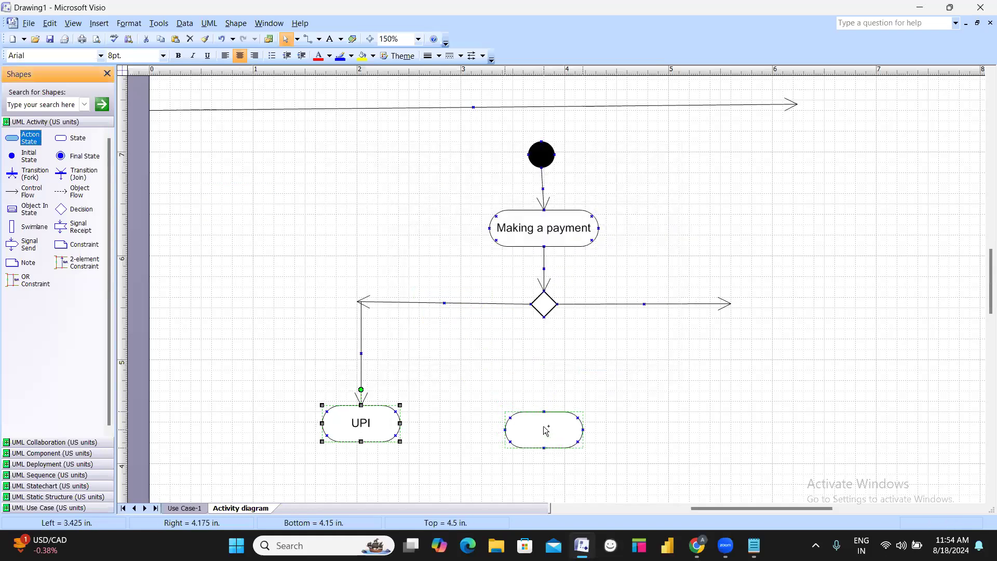
{"action": "left_click_drag", "start_coordinate": [545, 430], "coordinate": [543, 429]}
{"action": "double_click", "coordinate": [544, 428]}
{"action": "type", "text": "CARD"}
{"action": "key", "text": "Return"}
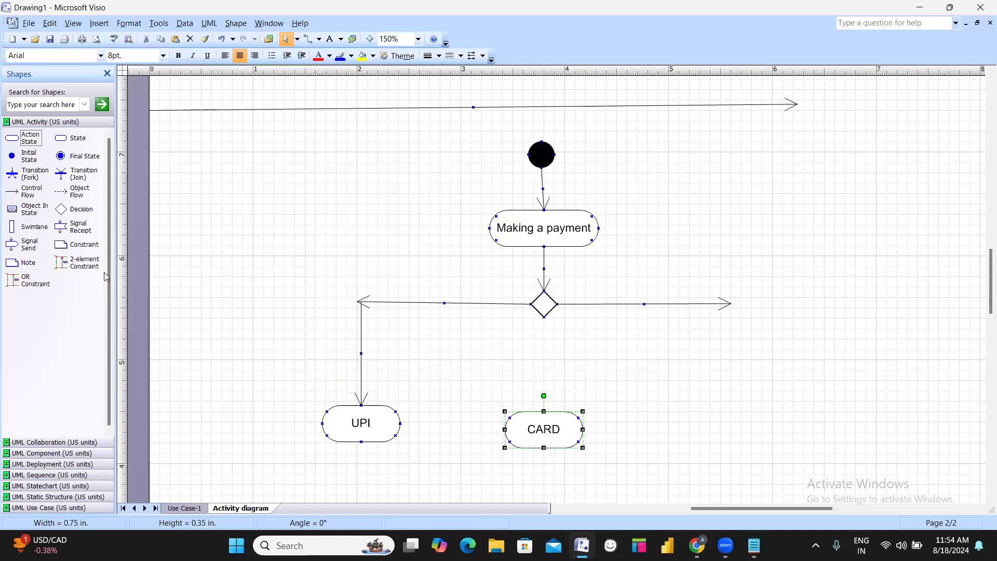
Add a state named NEFT right of CARD and duplicate UPI's incoming arrow
{"action": "left_click_drag", "start_coordinate": [60, 138], "coordinate": [305, 201]}
{"action": "left_click_drag", "start_coordinate": [408, 240], "coordinate": [731, 428]}
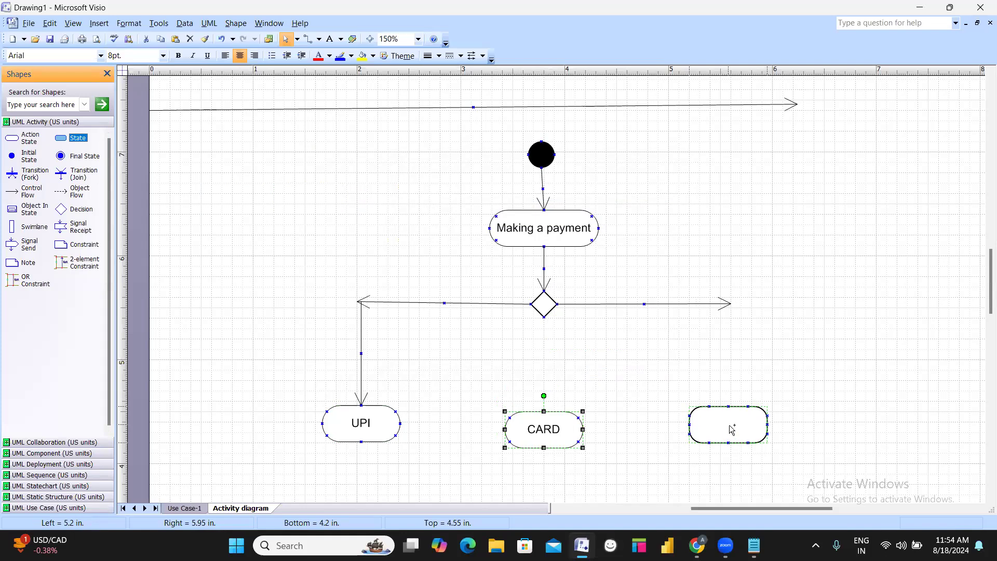
{"action": "double_click", "coordinate": [731, 429]}
{"action": "type", "text": "NE"}
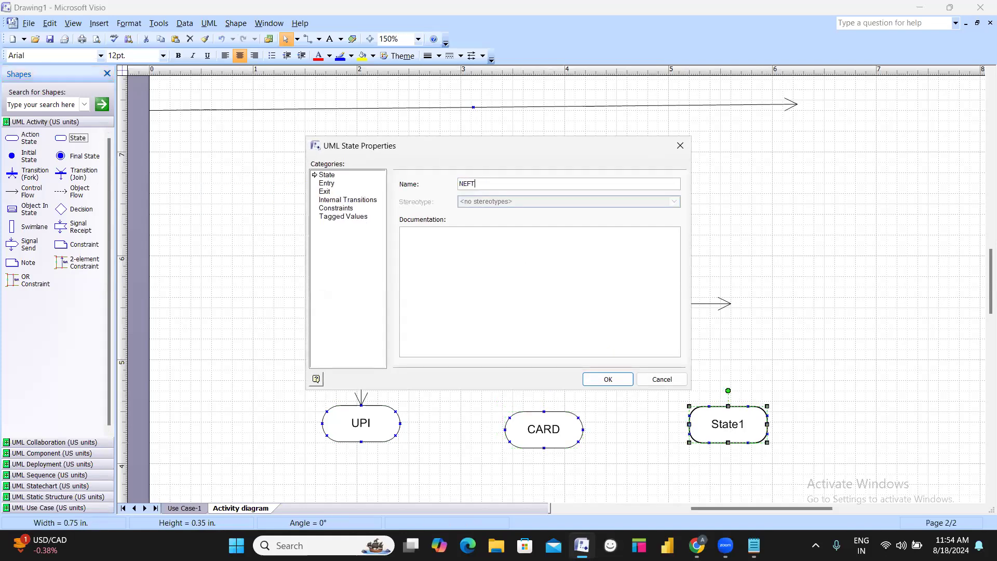
{"action": "type", "text": "FT"}
{"action": "key", "text": "Return"}
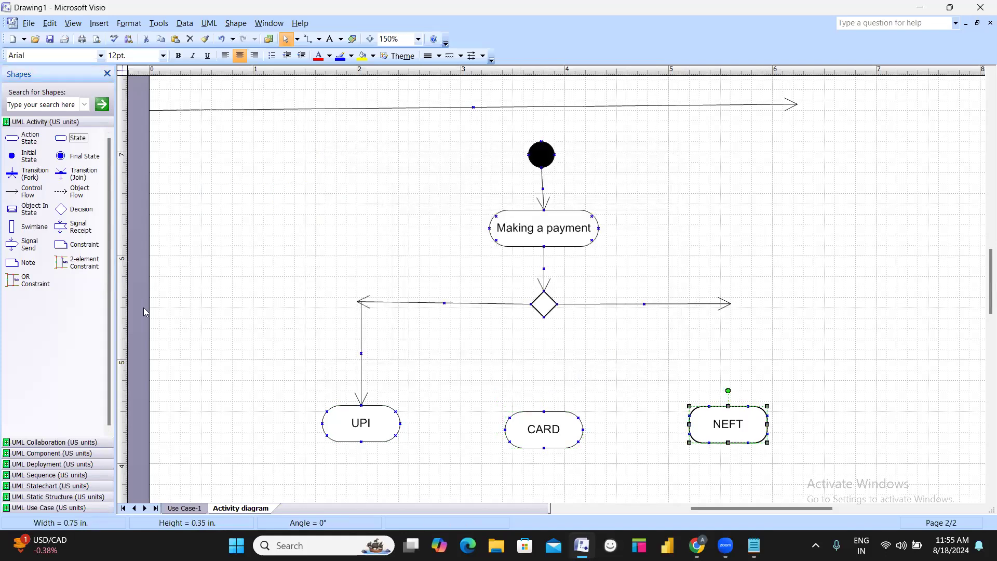
{"action": "left_click", "coordinate": [361, 325]}
{"action": "key", "text": "ctrl+d"}
Link the right branch down to NEFT and the diamond's bottom point down to CARD
{"action": "left_click_drag", "start_coordinate": [394, 370], "coordinate": [727, 338]}
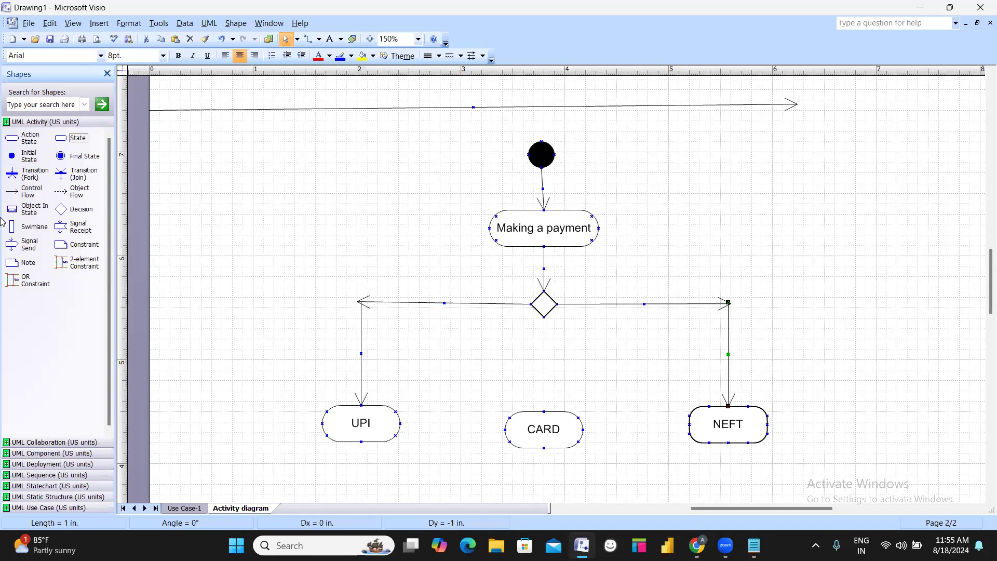
{"action": "left_click", "coordinate": [28, 191]}
{"action": "left_click_drag", "start_coordinate": [393, 251], "coordinate": [544, 412]}
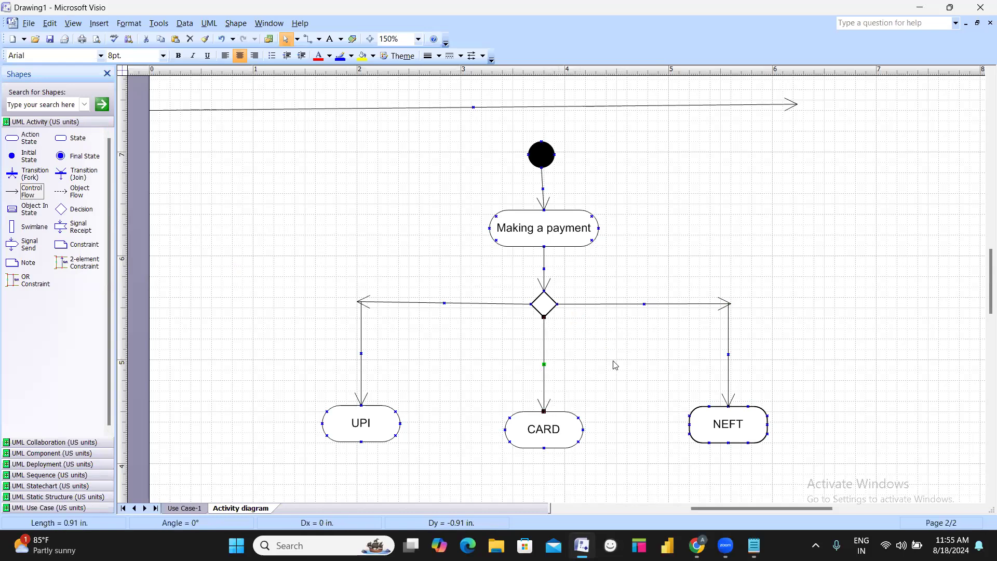
{"action": "scroll", "coordinate": [619, 363], "scroll_direction": "down", "scroll_amount": 2}
{"action": "scroll", "coordinate": [619, 363], "scroll_direction": "down", "scroll_amount": 1}
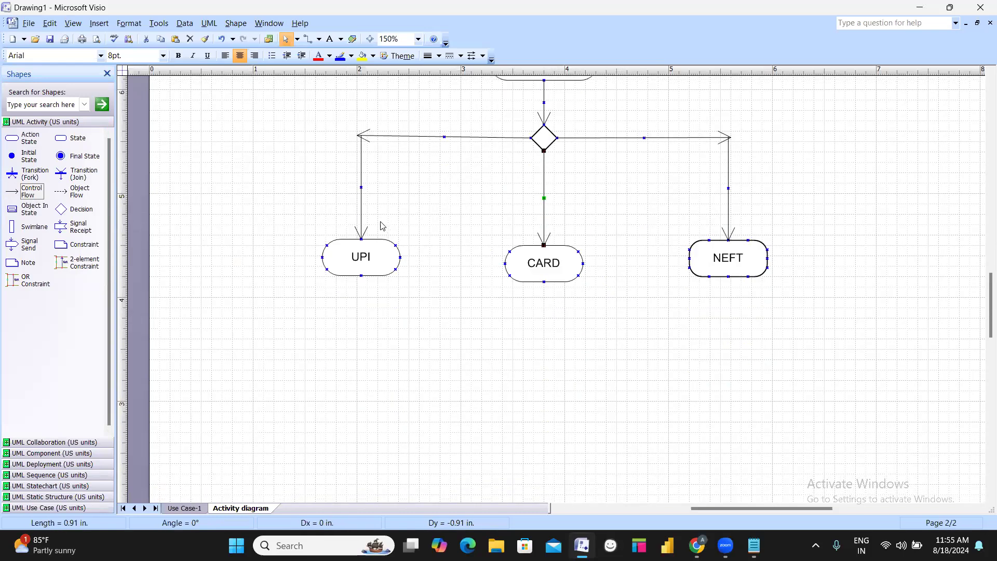
Add flow arrows leading down from UPI, CARD and NEFT
{"action": "left_click", "coordinate": [362, 235]}
{"action": "key", "text": "ctrl+d"}
{"action": "left_click_drag", "start_coordinate": [397, 190], "coordinate": [363, 295]}
{"action": "left_click_drag", "start_coordinate": [31, 191], "coordinate": [545, 379]}
{"action": "left_click_drag", "start_coordinate": [31, 191], "coordinate": [768, 277]}
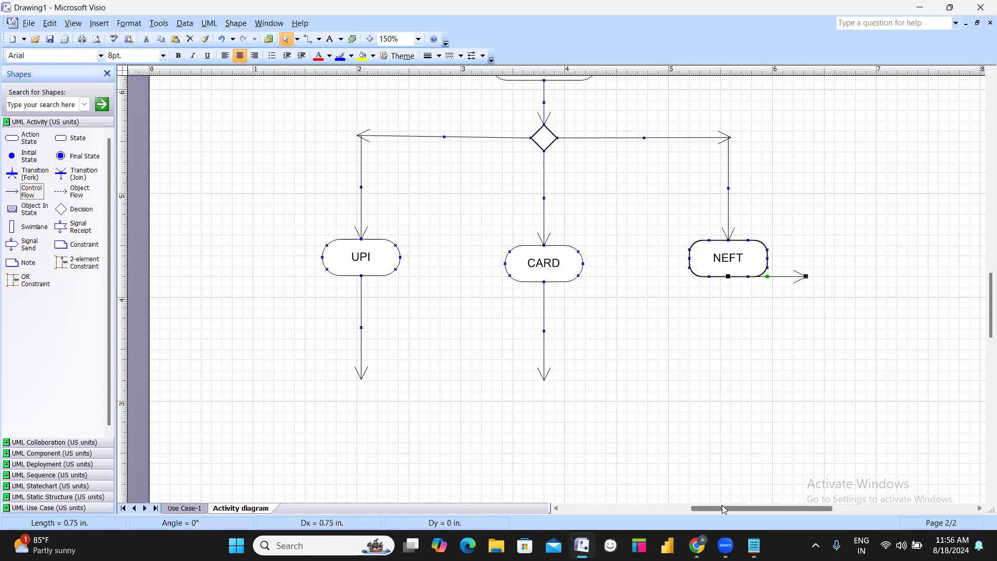
Add a horizontal arrow below UPI and a second decision diamond below CARD
{"action": "left_click_drag", "start_coordinate": [724, 509], "coordinate": [759, 508]}
{"action": "left_click_drag", "start_coordinate": [591, 276], "coordinate": [511, 376]}
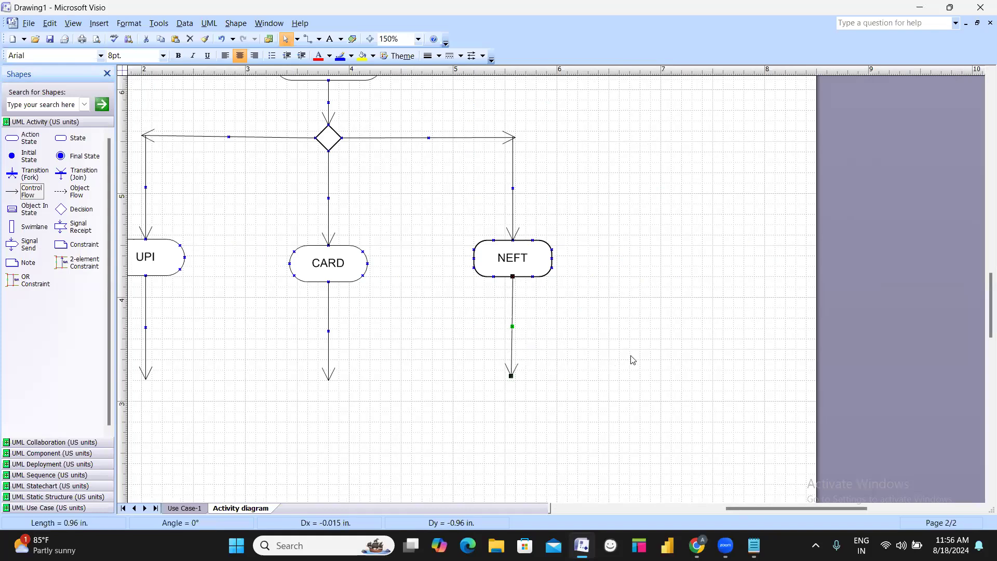
{"action": "left_click_drag", "start_coordinate": [730, 509], "coordinate": [700, 509]}
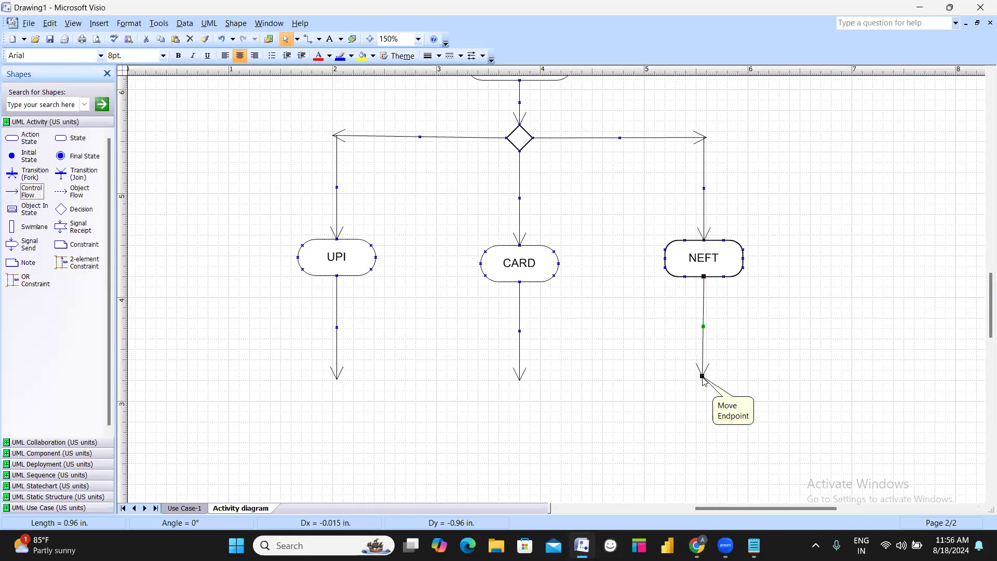
{"action": "left_click_drag", "start_coordinate": [32, 191], "coordinate": [376, 382]}
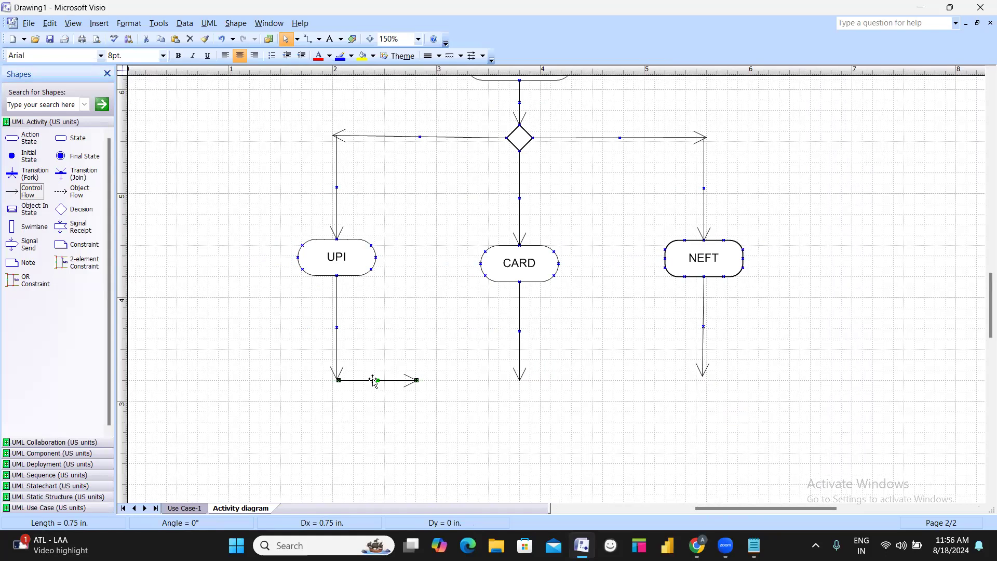
{"action": "left_click_drag", "start_coordinate": [73, 209], "coordinate": [533, 404]}
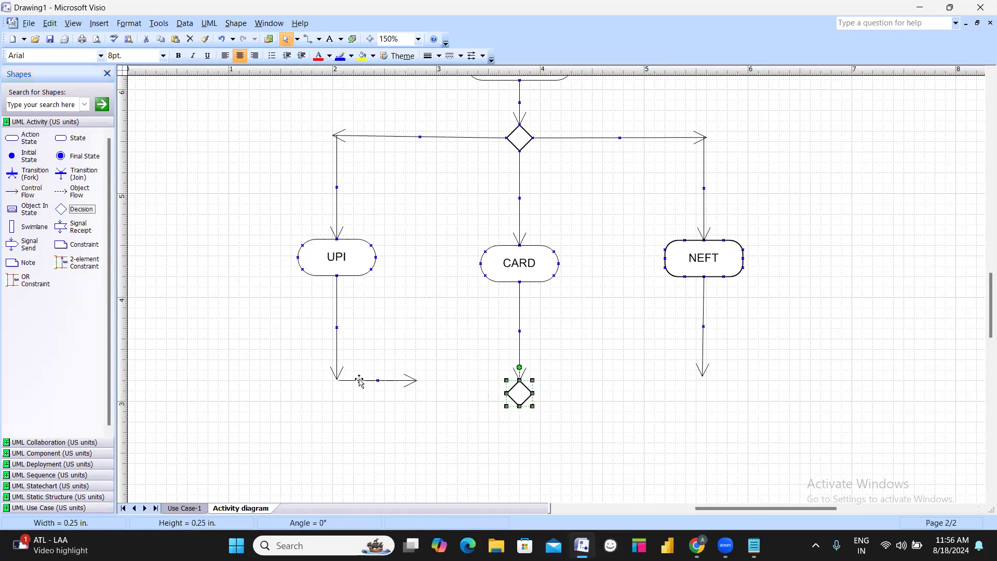
Join UPI's downward line horizontally to the lower diamond's left point, then copy that line
{"action": "left_click_drag", "start_coordinate": [386, 385], "coordinate": [478, 395]}
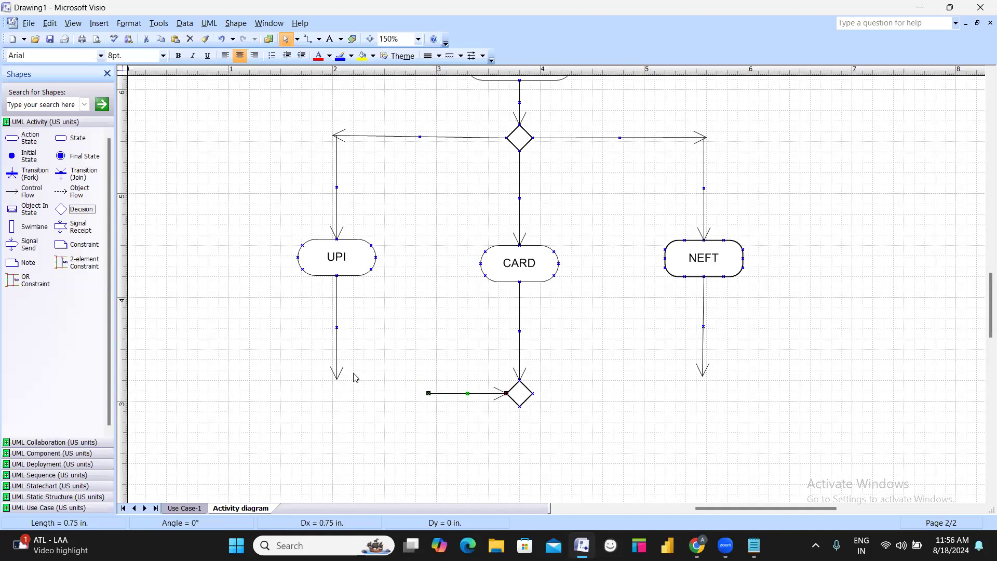
{"action": "left_click_drag", "start_coordinate": [335, 372], "coordinate": [336, 395]}
{"action": "left_click_drag", "start_coordinate": [429, 393], "coordinate": [338, 395]}
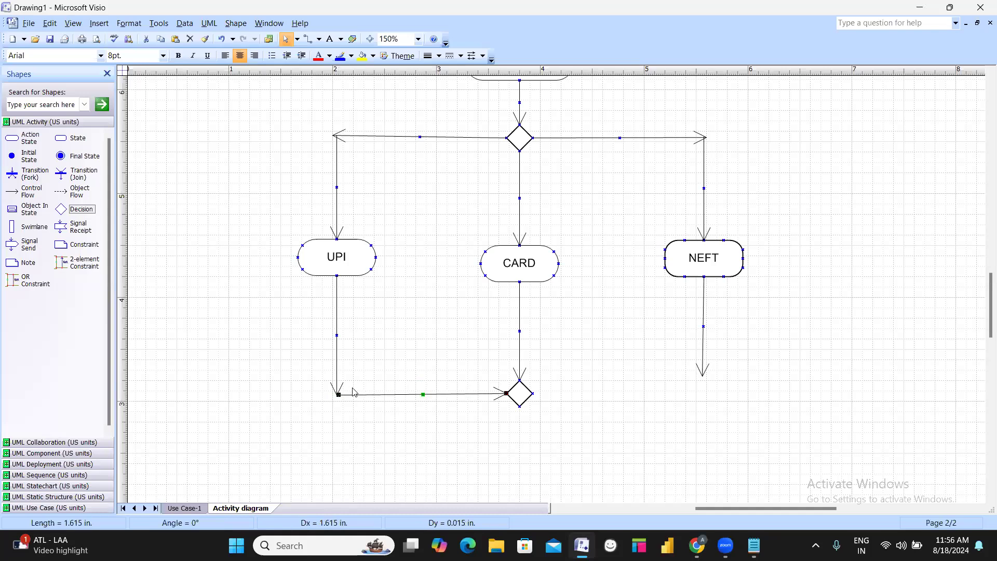
{"action": "key", "text": "ctrl+d"}
{"action": "left_click_drag", "start_coordinate": [372, 428], "coordinate": [639, 393]}
Join NEFT's downward arrow to the diamond's right side and add a short arrow below it
{"action": "left_click", "coordinate": [702, 373]}
{"action": "mouse_move", "coordinate": [703, 387]}
{"action": "left_mouse_down"}
{"action": "mouse_move", "coordinate": [683, 393]}
{"action": "mouse_move", "coordinate": [705, 390]}
{"action": "left_mouse_up"}
{"action": "left_click", "coordinate": [686, 395]}
{"action": "left_click", "coordinate": [635, 414]}
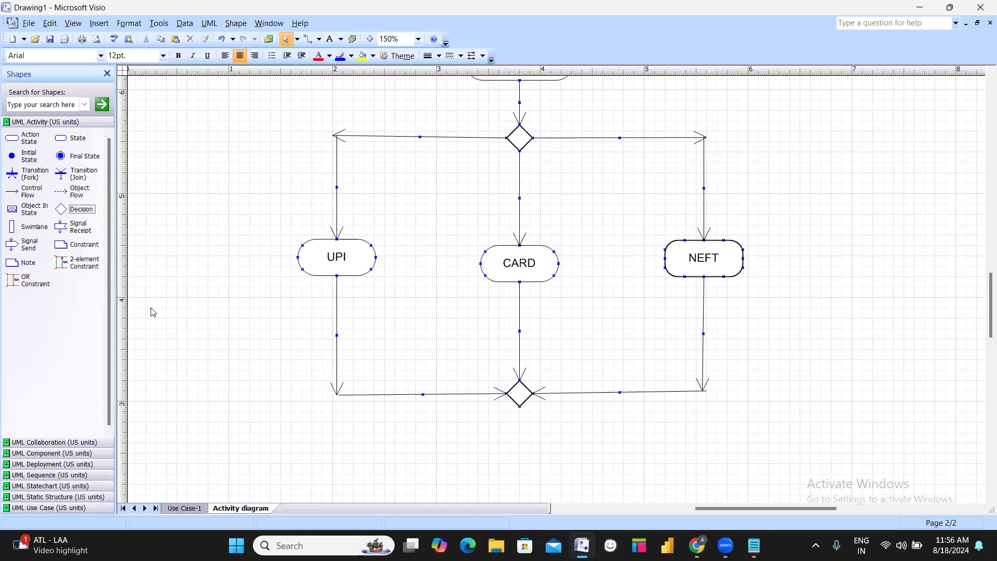
{"action": "left_click_drag", "start_coordinate": [32, 192], "coordinate": [523, 436]}
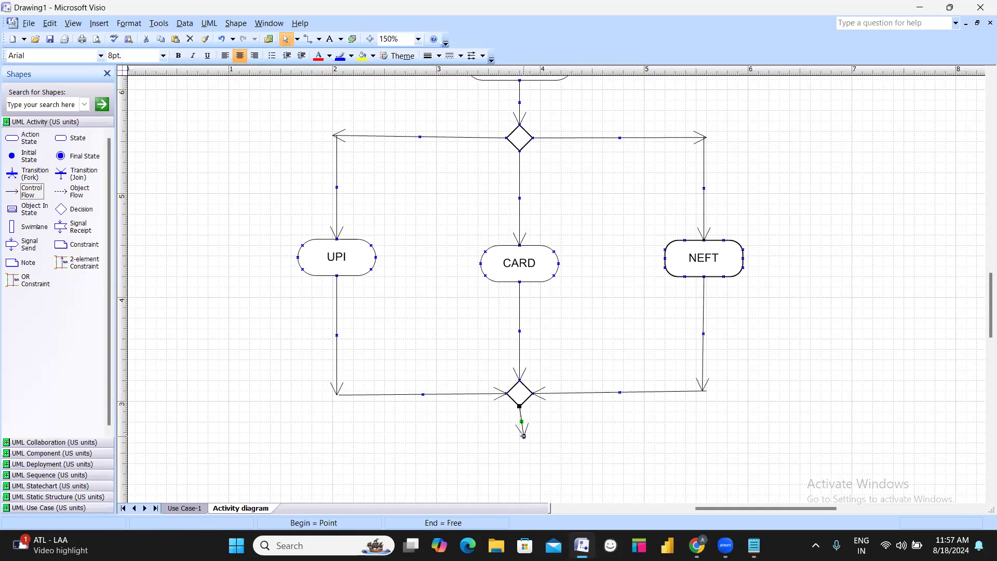
Straighten the arrow below the merge and drop a decision diamond at its end
{"action": "left_click_drag", "start_coordinate": [523, 436], "coordinate": [519, 437]}
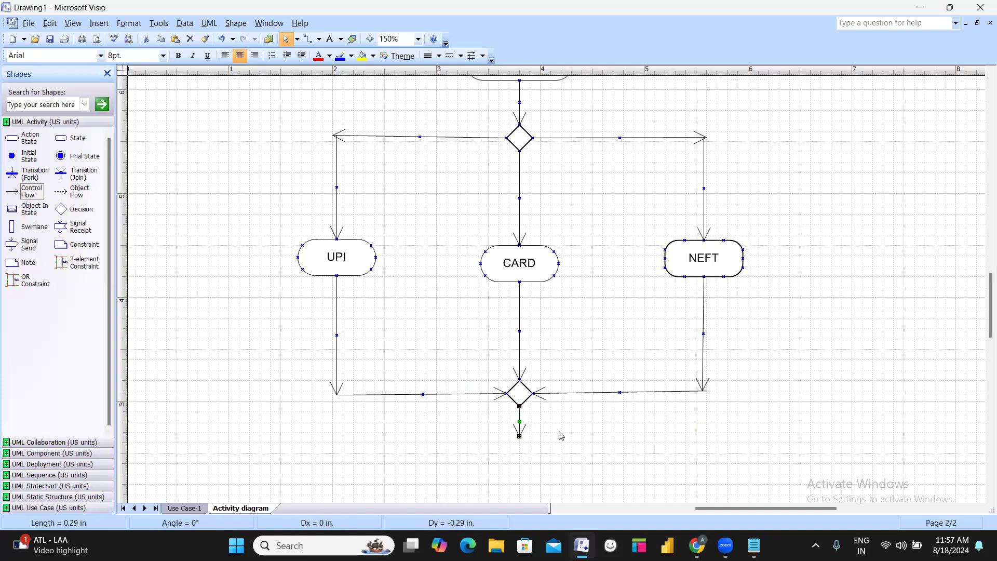
{"action": "left_click_drag", "start_coordinate": [73, 209], "coordinate": [522, 453]}
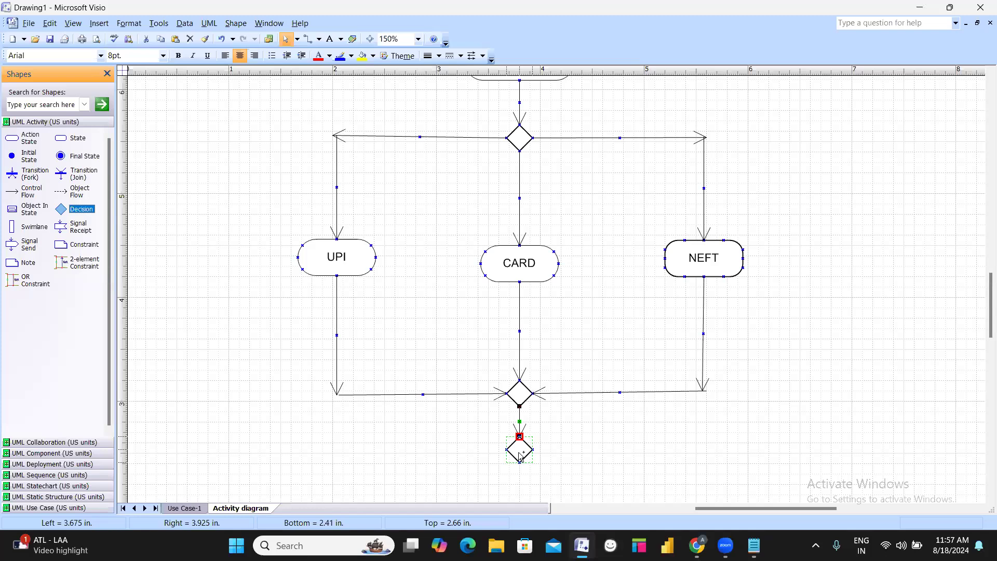
{"action": "left_click", "coordinate": [567, 457]}
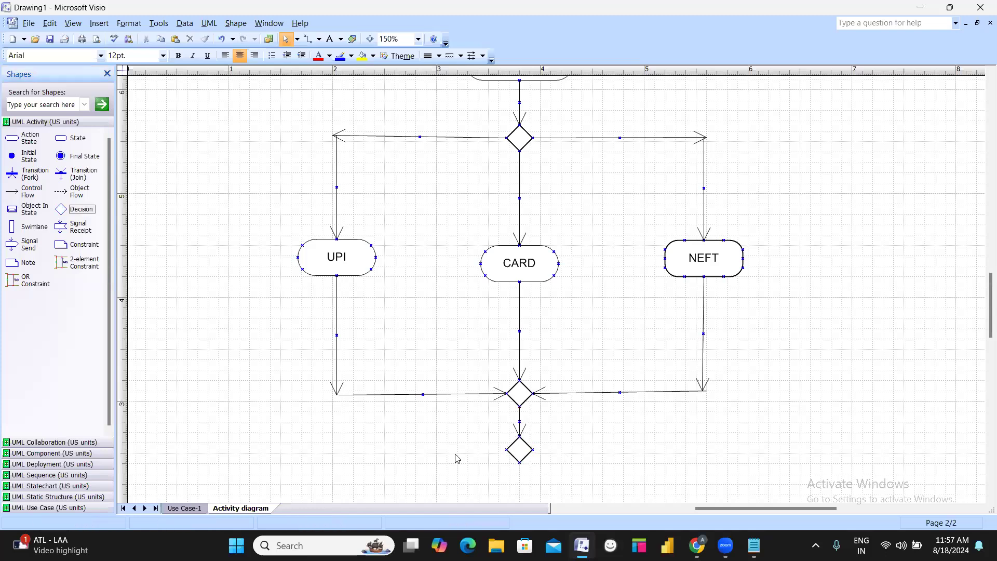
Add a control-flow arrow under the new decision and an action state below it, opening its properties
{"action": "left_click_drag", "start_coordinate": [25, 196], "coordinate": [565, 455]}
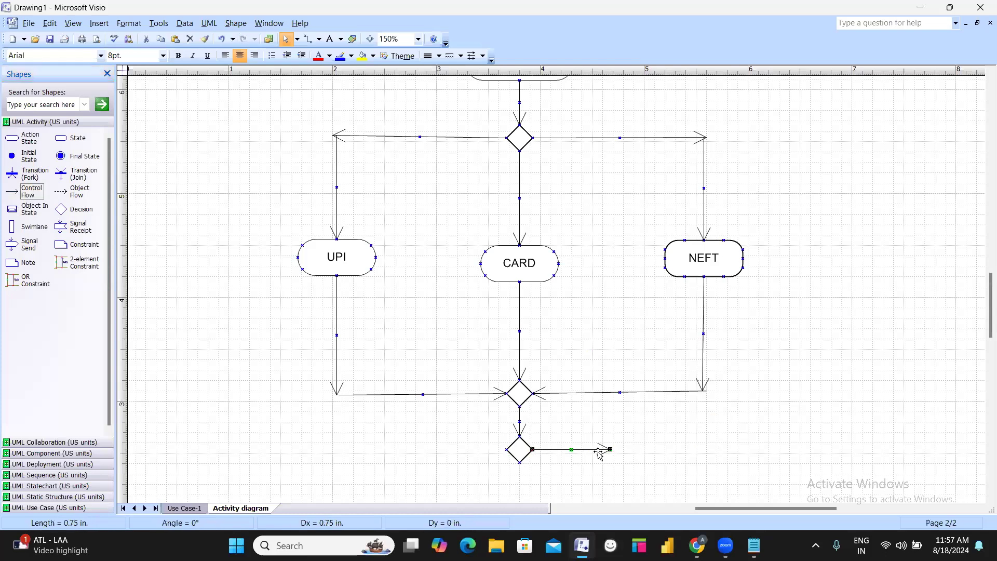
{"action": "scroll", "coordinate": [600, 454], "scroll_direction": "down", "scroll_amount": 3}
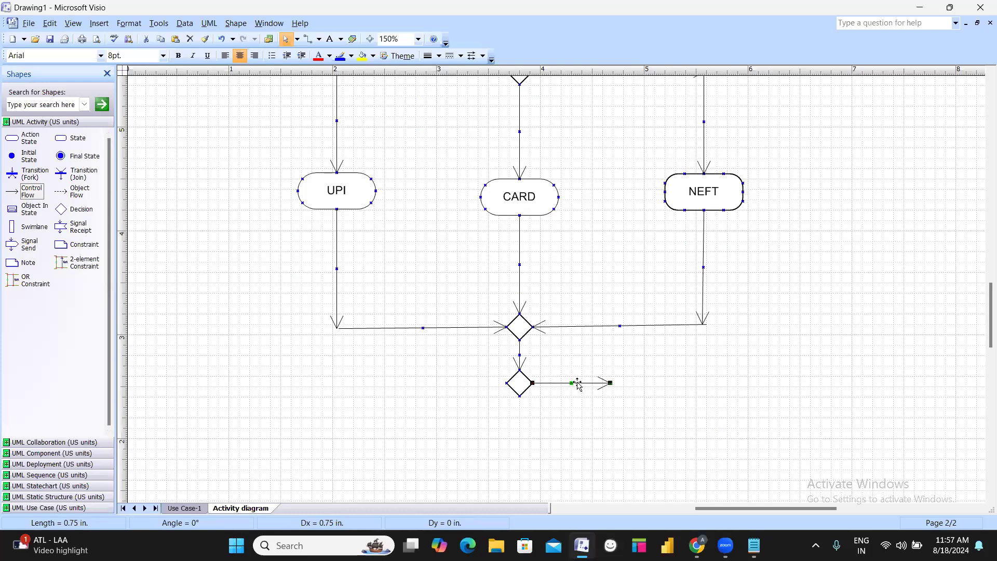
{"action": "left_click_drag", "start_coordinate": [591, 383], "coordinate": [519, 435]}
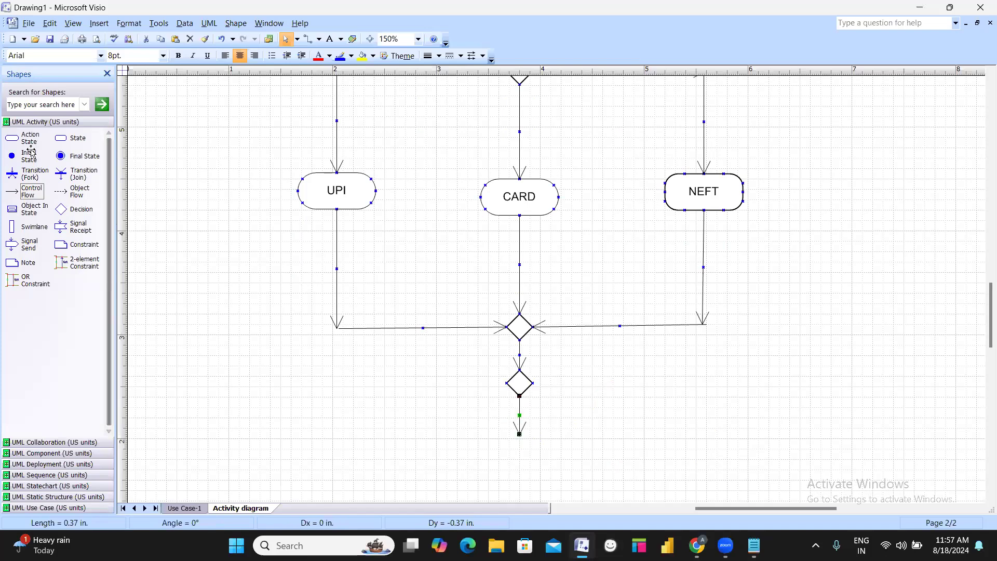
{"action": "left_click_drag", "start_coordinate": [27, 137], "coordinate": [524, 456]}
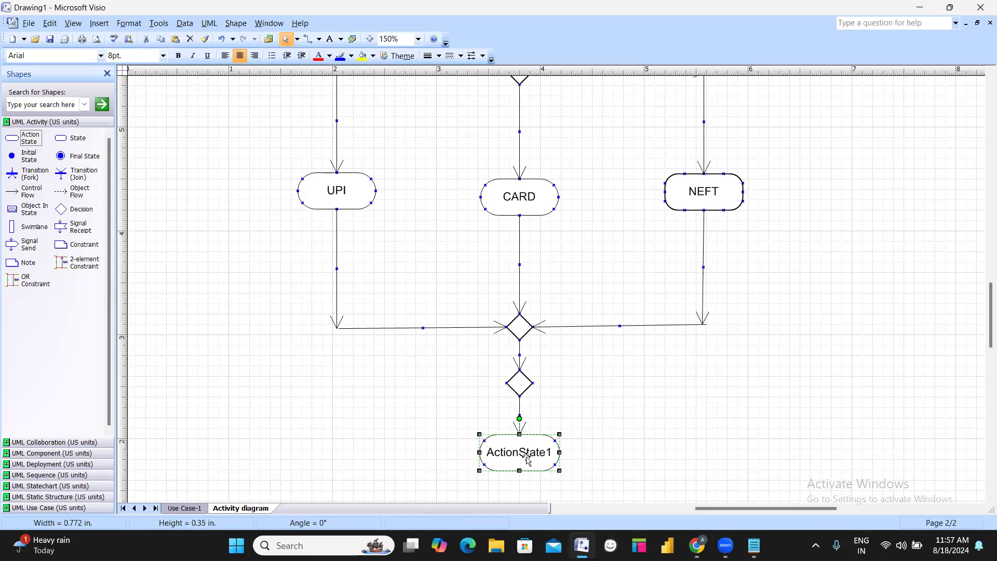
{"action": "double_click", "coordinate": [528, 461]}
Name the new action state Success and check the lower diamond's properties without changing them
{"action": "type", "text": "Succ"}
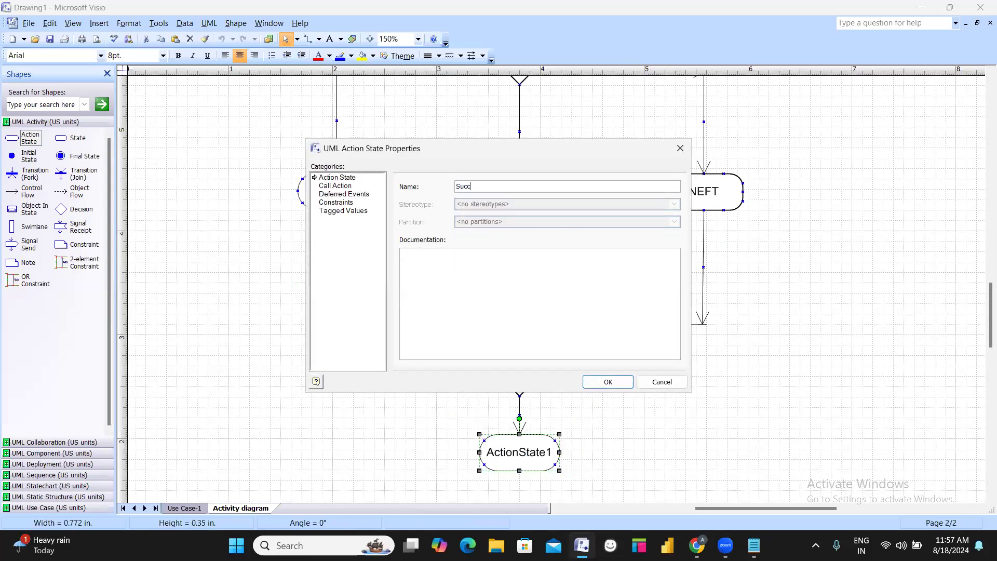
{"action": "key", "text": "Return"}
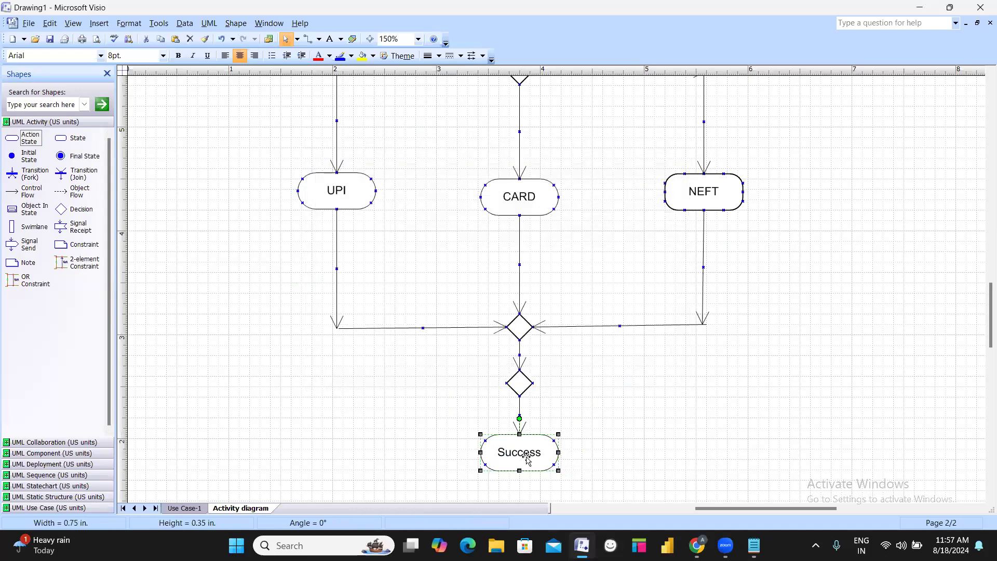
{"action": "left_click", "coordinate": [623, 433]}
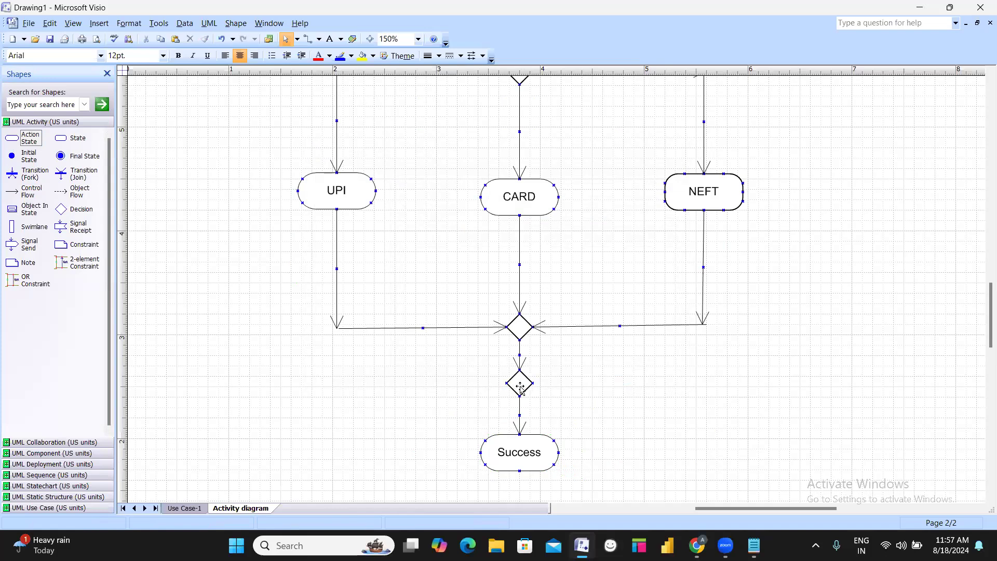
{"action": "double_click", "coordinate": [520, 387]}
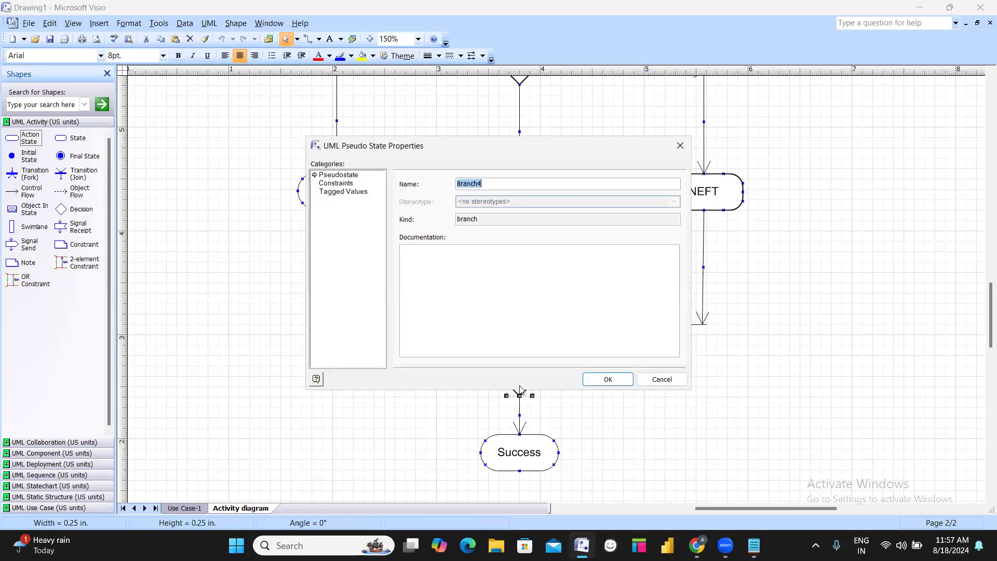
{"action": "left_click", "coordinate": [439, 249]}
{"action": "left_click", "coordinate": [661, 379]}
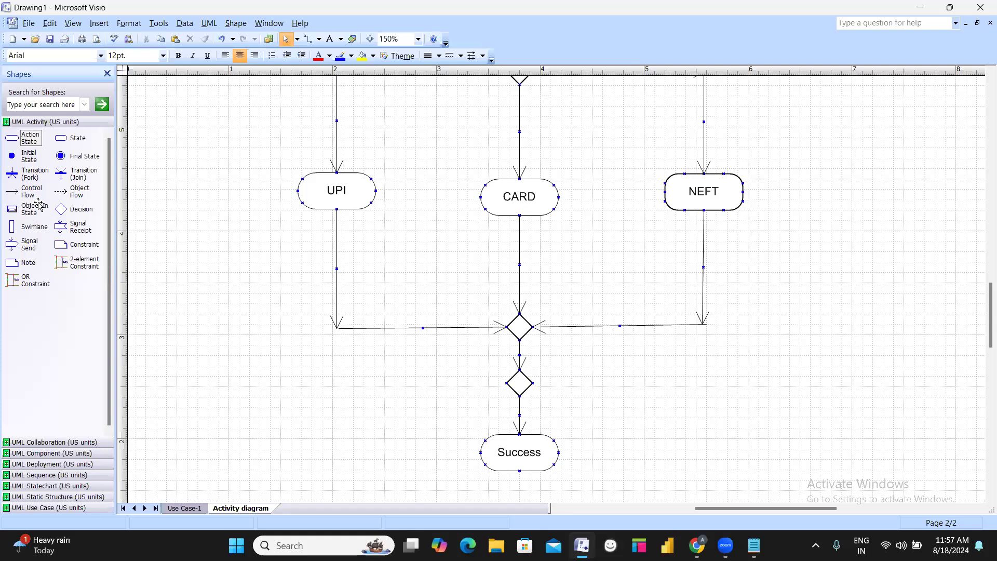
Add an arrow from the lower diamond's right side with guard Invalid, and lengthen it rightward
{"action": "left_click_drag", "start_coordinate": [26, 192], "coordinate": [577, 387]}
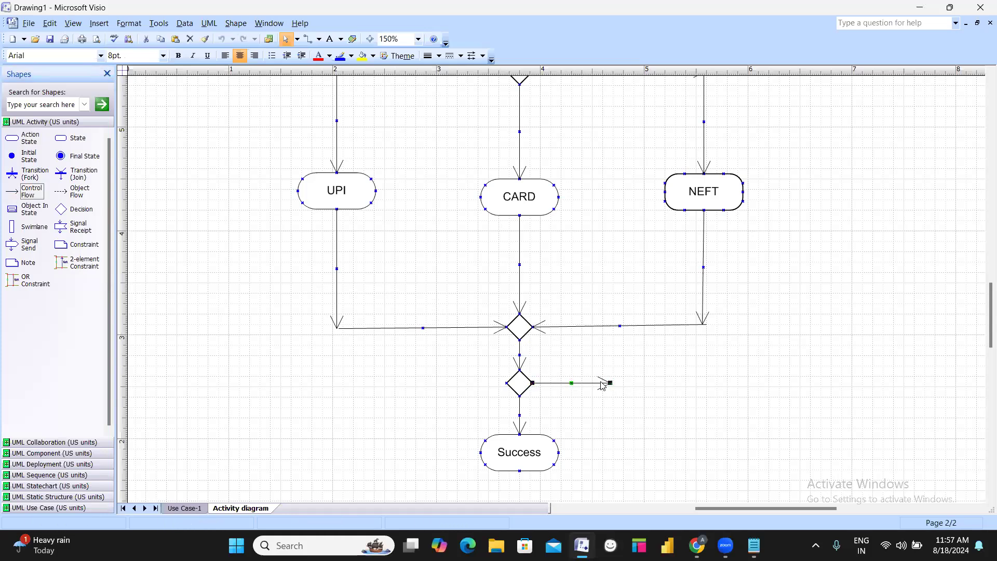
{"action": "double_click", "coordinate": [601, 384]}
{"action": "left_click", "coordinate": [419, 253]}
{"action": "left_click", "coordinate": [440, 283]}
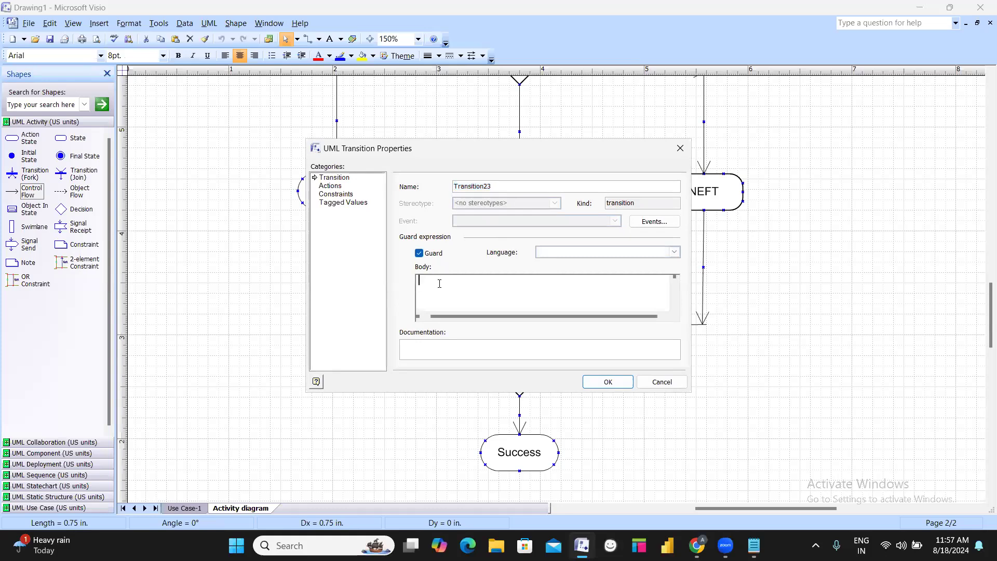
{"action": "type", "text": "Invalid"}
{"action": "left_click", "coordinate": [591, 383]}
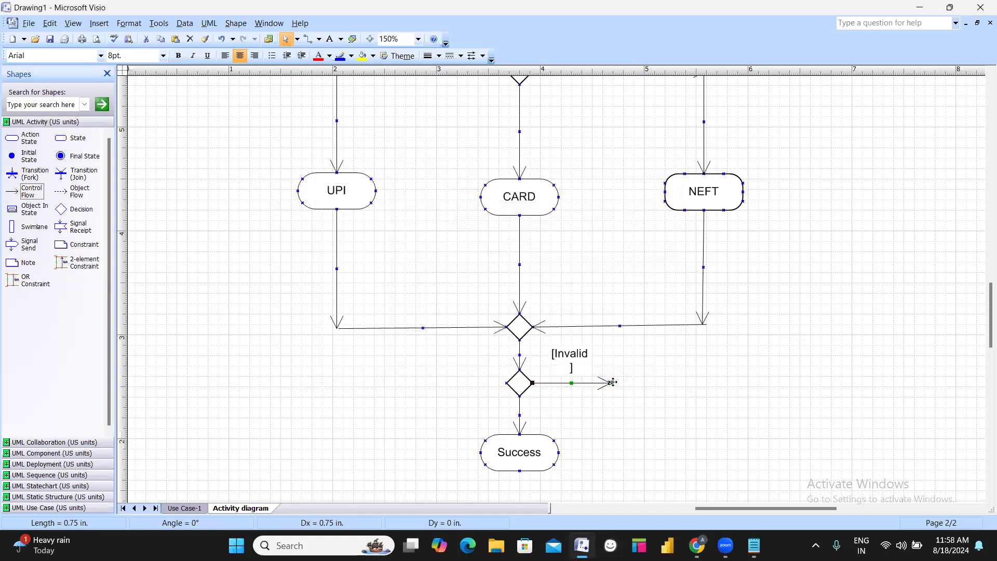
{"action": "left_click_drag", "start_coordinate": [612, 383], "coordinate": [774, 382]}
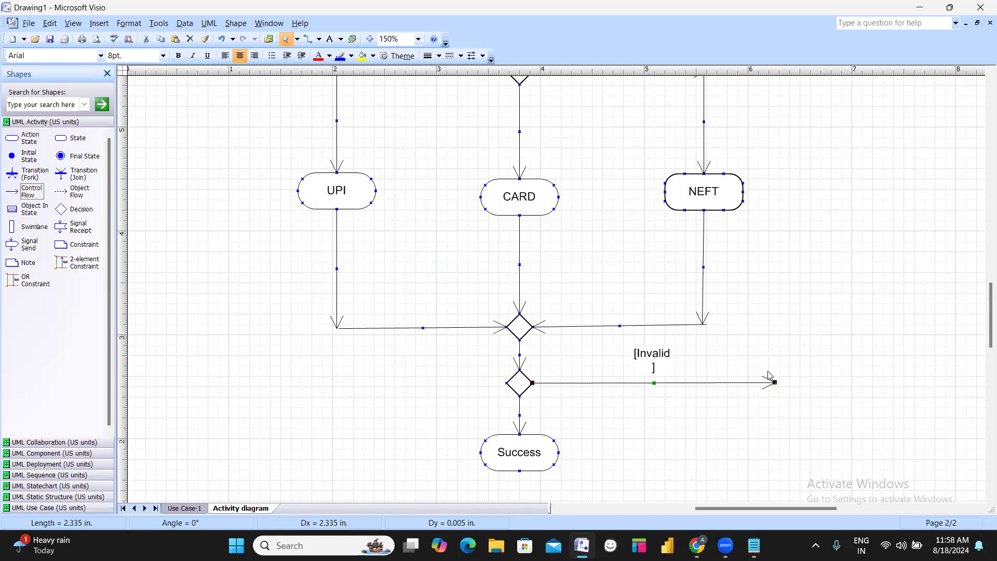
Route the [Invalid] branch up the right side and connect it back into Making a payment
{"action": "left_click", "coordinate": [918, 6]}
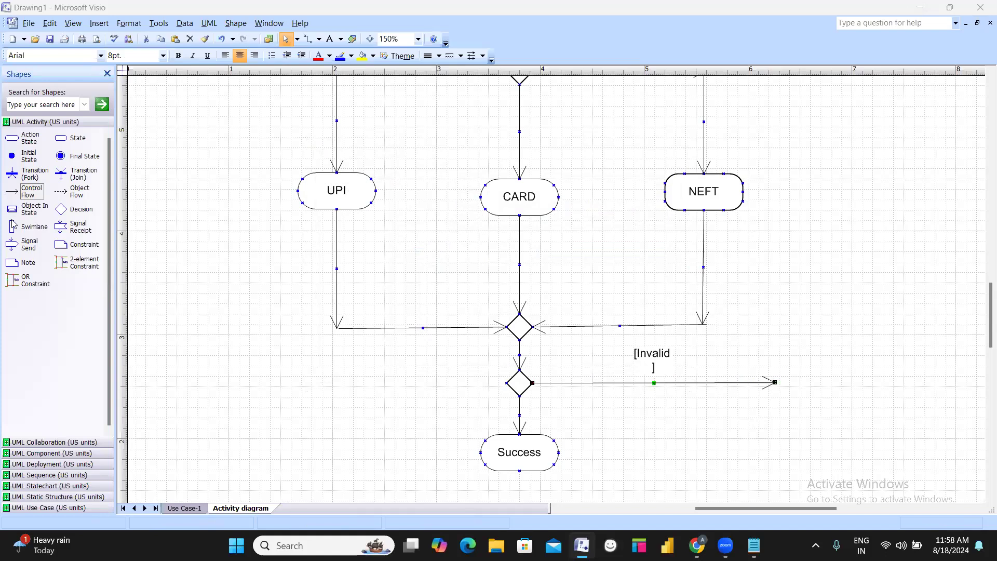
{"action": "left_click_drag", "start_coordinate": [29, 197], "coordinate": [788, 194]}
{"action": "left_click_drag", "start_coordinate": [717, 328], "coordinate": [776, 382]}
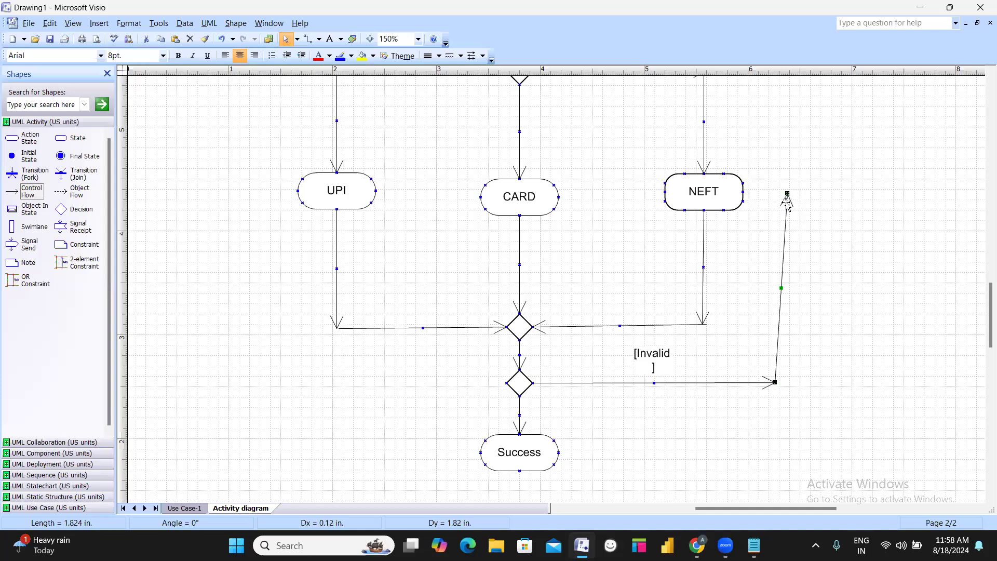
{"action": "left_click_drag", "start_coordinate": [788, 196], "coordinate": [779, 95]}
{"action": "scroll", "coordinate": [779, 196], "scroll_direction": "up", "scroll_amount": 2}
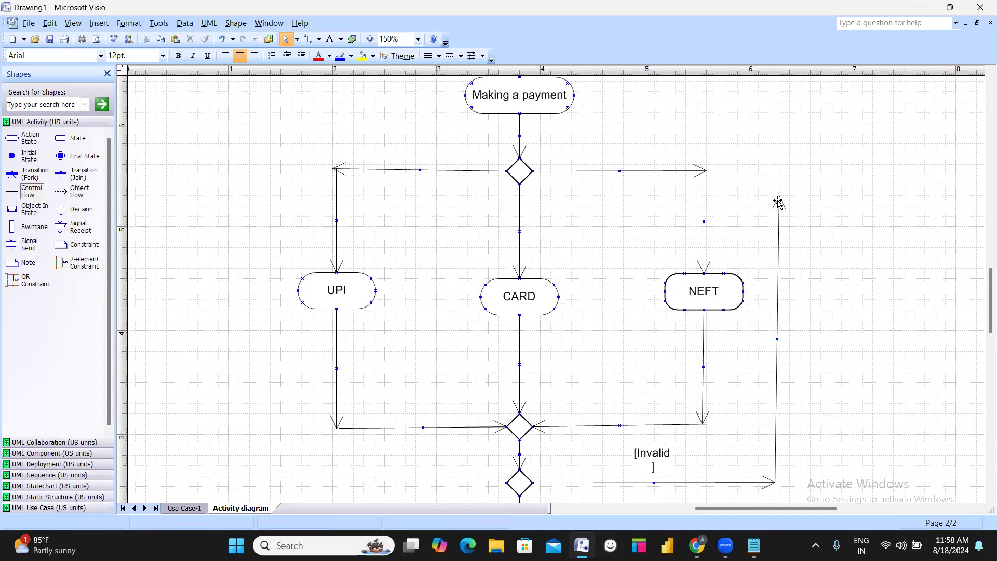
{"action": "left_click", "coordinate": [779, 200]}
{"action": "left_click_drag", "start_coordinate": [780, 195], "coordinate": [779, 98]}
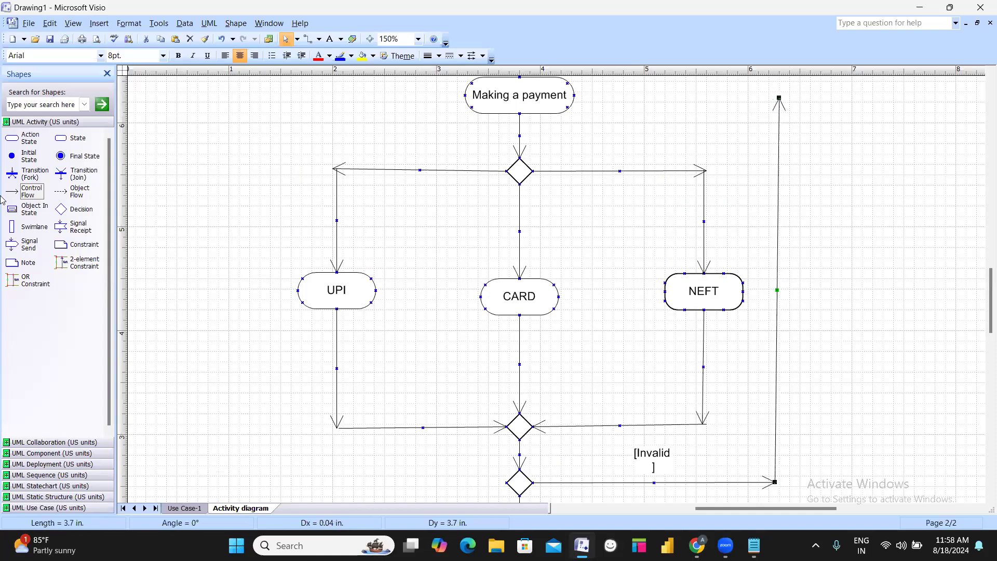
{"action": "left_click_drag", "start_coordinate": [32, 195], "coordinate": [619, 134]}
{"action": "left_click", "coordinate": [619, 133]}
{"action": "left_click_drag", "start_coordinate": [618, 134], "coordinate": [779, 101]}
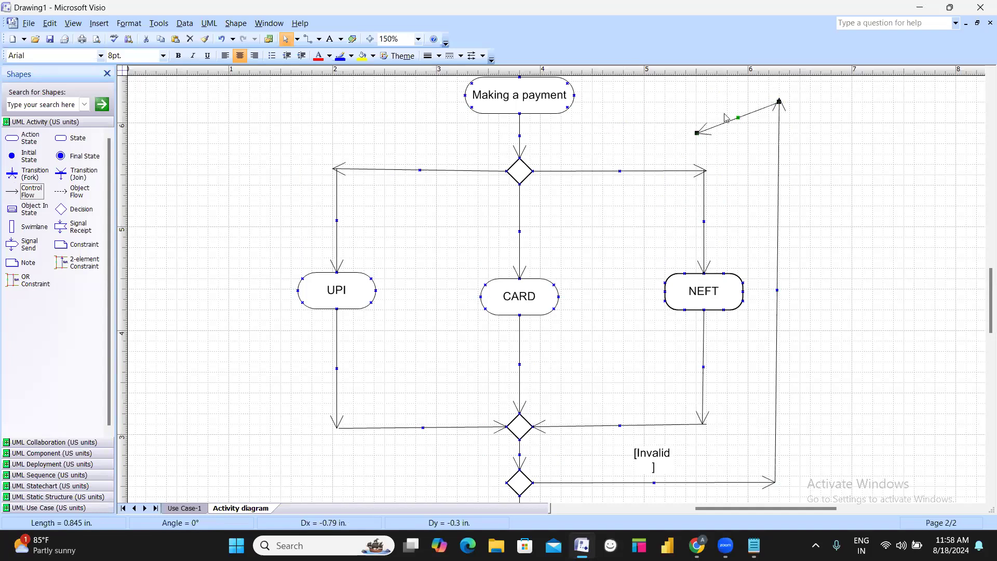
{"action": "left_click_drag", "start_coordinate": [696, 131], "coordinate": [576, 96]}
Add an arrow down from Success and place a final state beneath it
{"action": "scroll", "coordinate": [858, 151], "scroll_direction": "down", "scroll_amount": 5}
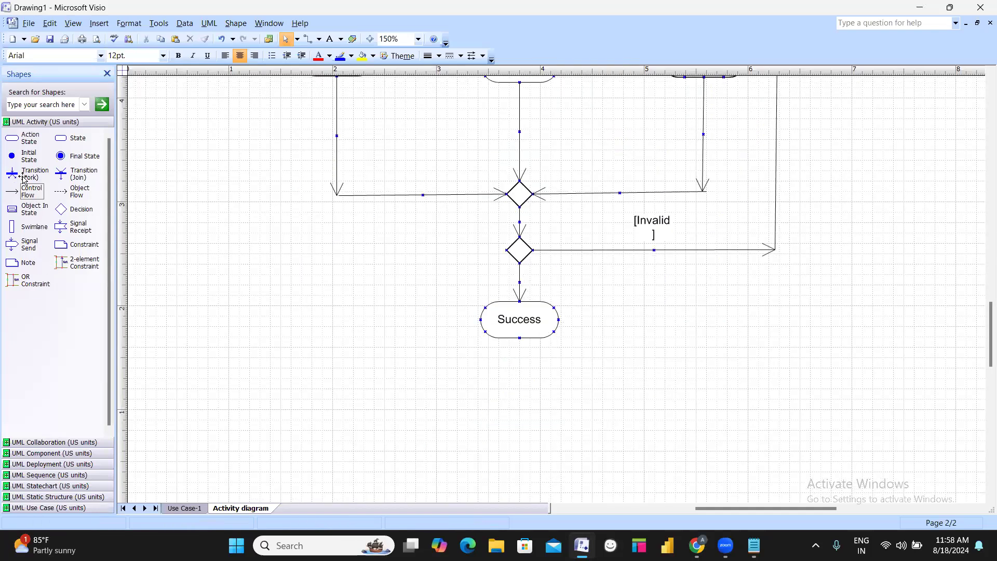
{"action": "left_click_drag", "start_coordinate": [35, 198], "coordinate": [597, 340]}
{"action": "left_click_drag", "start_coordinate": [520, 338], "coordinate": [520, 367]}
{"action": "mouse_move", "coordinate": [84, 156]}
{"action": "left_mouse_down"}
{"action": "mouse_move", "coordinate": [510, 421]}
{"action": "mouse_move", "coordinate": [536, 393]}
{"action": "mouse_move", "coordinate": [529, 382]}
{"action": "left_mouse_up"}
{"action": "scroll", "coordinate": [670, 341], "scroll_direction": "up", "scroll_amount": 5}
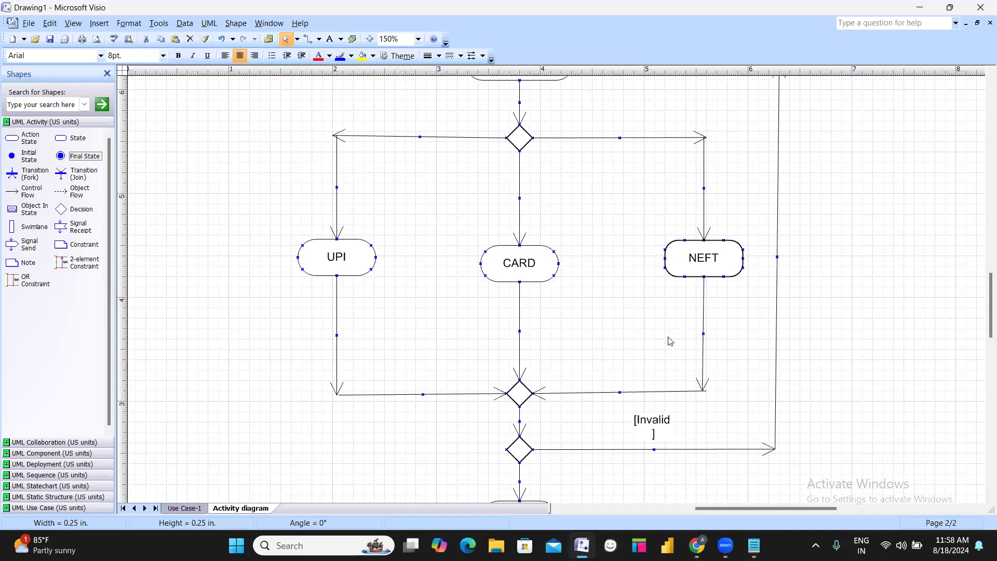
{"action": "scroll", "coordinate": [601, 309], "scroll_direction": "down", "scroll_amount": 4}
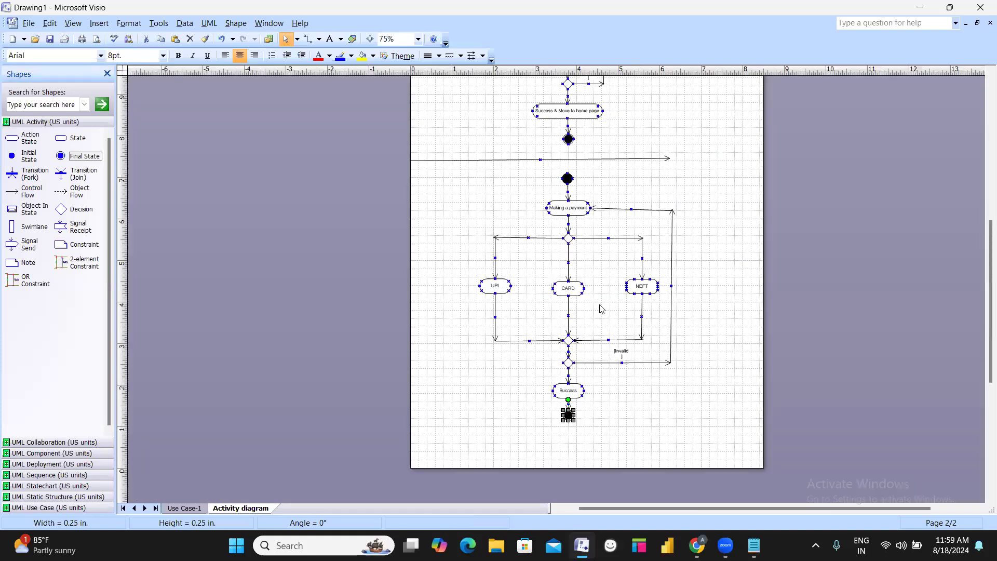
{"action": "scroll", "coordinate": [607, 298], "scroll_direction": "up", "scroll_amount": 4}
{"action": "scroll", "coordinate": [554, 254], "scroll_direction": "up", "scroll_amount": 3}
{"action": "scroll", "coordinate": [490, 163], "scroll_direction": "up", "scroll_amount": 3}
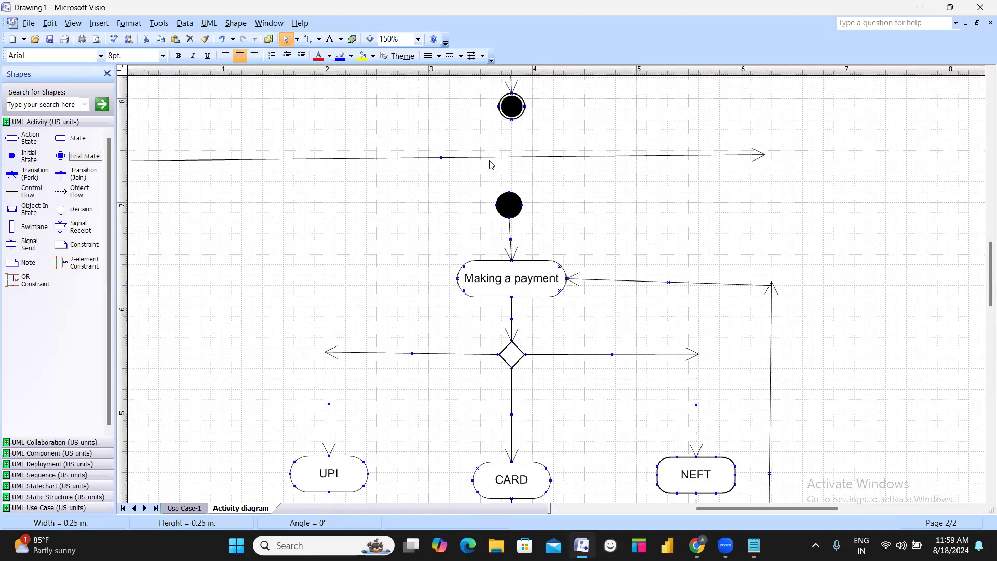
{"action": "scroll", "coordinate": [491, 208], "scroll_direction": "down", "scroll_amount": 2}
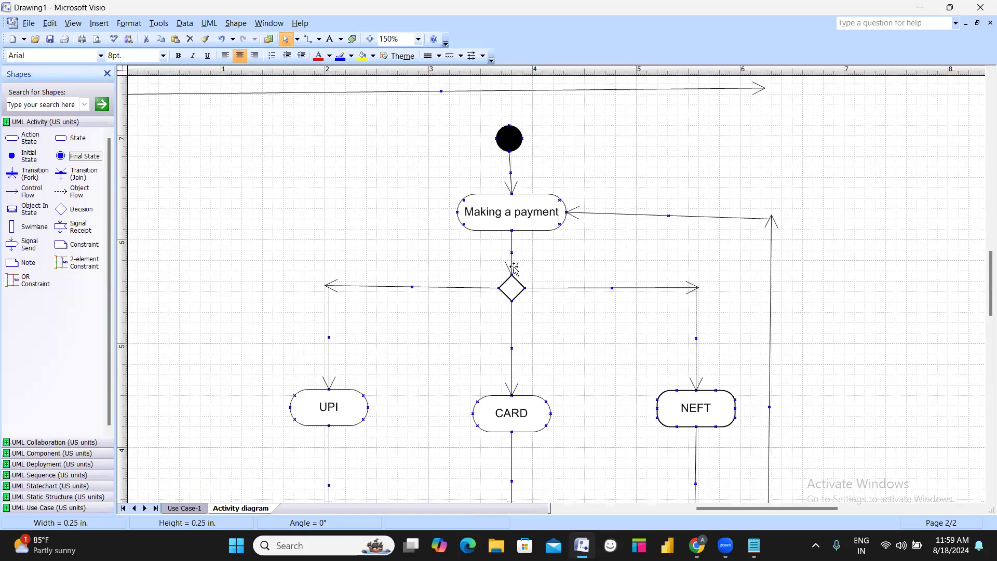
{"action": "scroll", "coordinate": [512, 291], "scroll_direction": "down", "scroll_amount": 1}
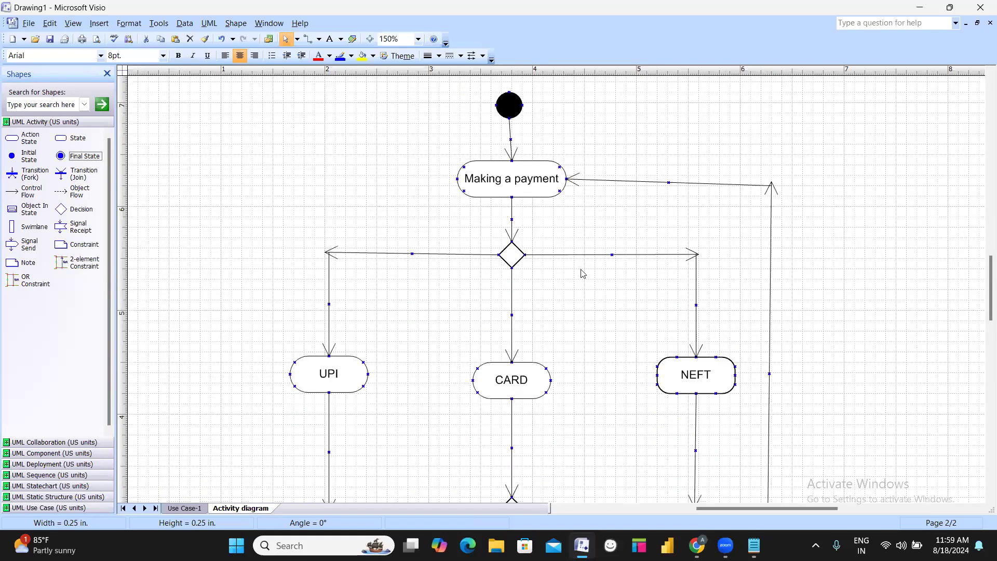
{"action": "scroll", "coordinate": [581, 274], "scroll_direction": "down", "scroll_amount": 2}
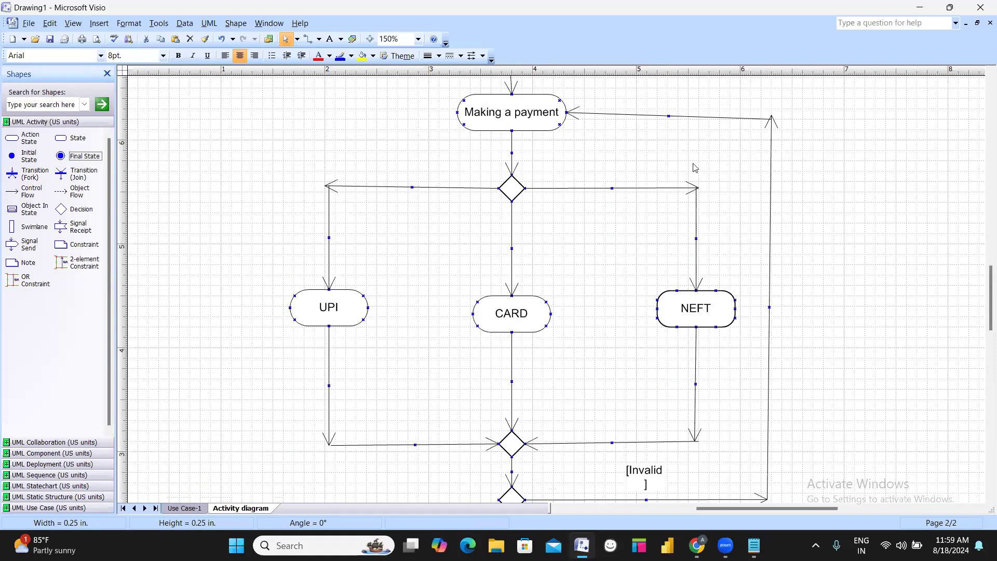
{"action": "scroll", "coordinate": [504, 390], "scroll_direction": "down", "scroll_amount": 3}
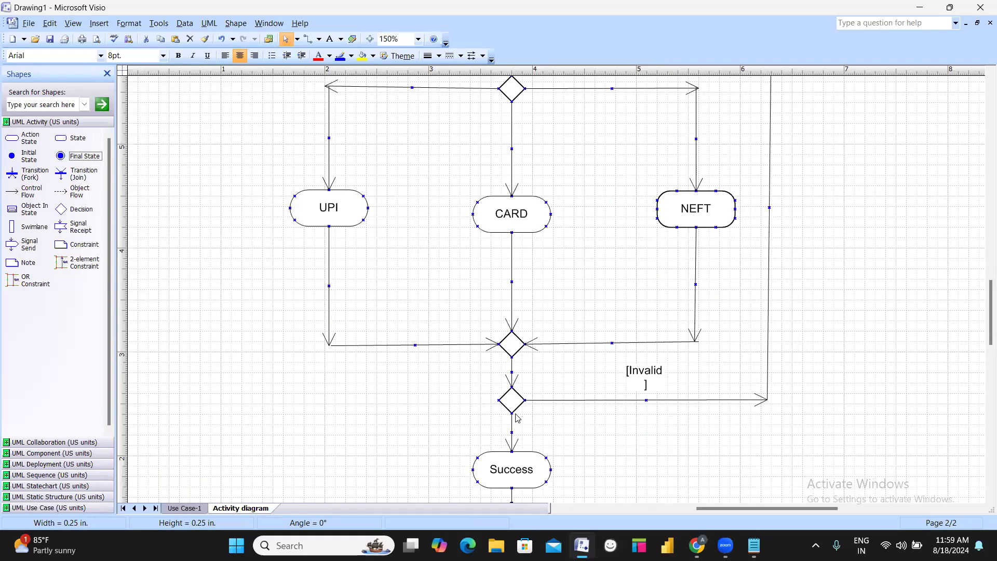
{"action": "scroll", "coordinate": [516, 414], "scroll_direction": "down", "scroll_amount": 3}
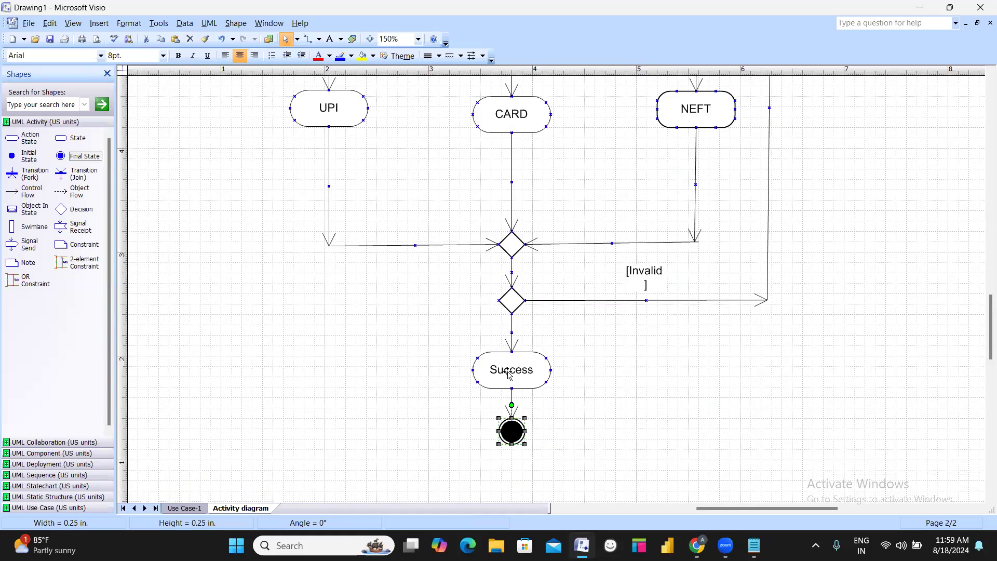
{"action": "left_click", "coordinate": [633, 434]}
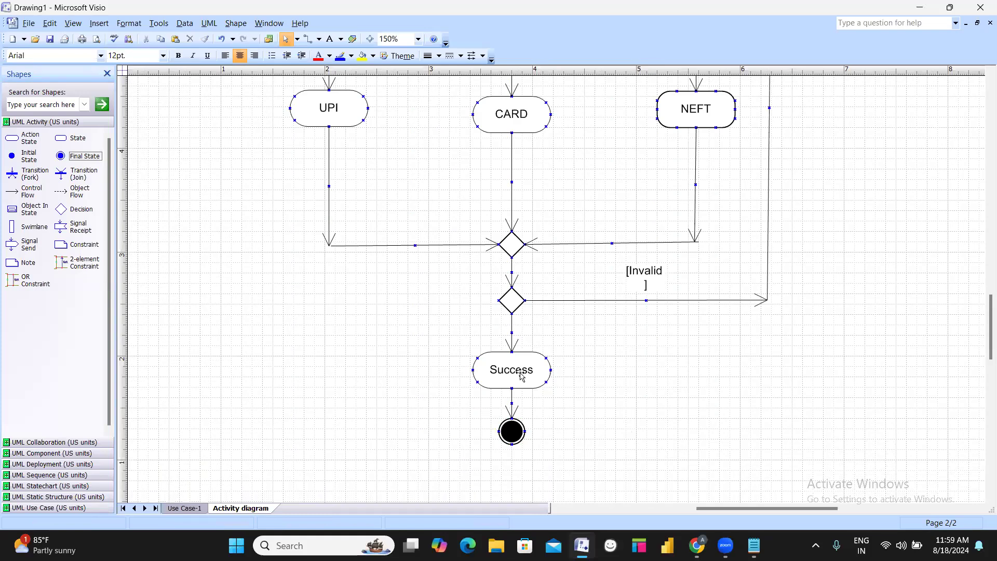
{"action": "scroll", "coordinate": [571, 326], "scroll_direction": "up", "scroll_amount": 1}
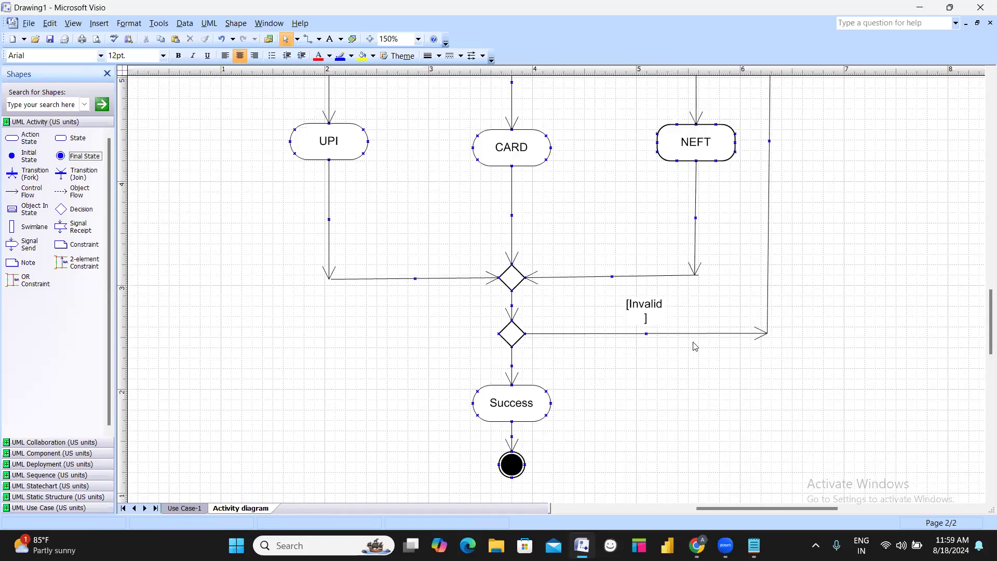
{"action": "scroll", "coordinate": [695, 346], "scroll_direction": "up", "scroll_amount": 4}
{"action": "scroll", "coordinate": [541, 156], "scroll_direction": "up", "scroll_amount": 2}
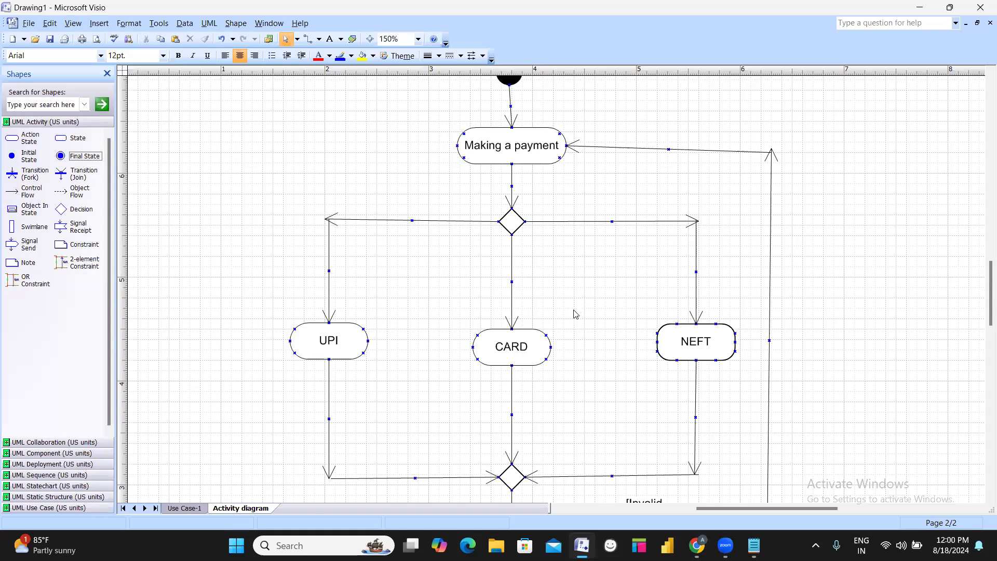
{"action": "scroll", "coordinate": [669, 330], "scroll_direction": "down", "scroll_amount": 2}
{"action": "scroll", "coordinate": [669, 331], "scroll_direction": "down", "scroll_amount": 1}
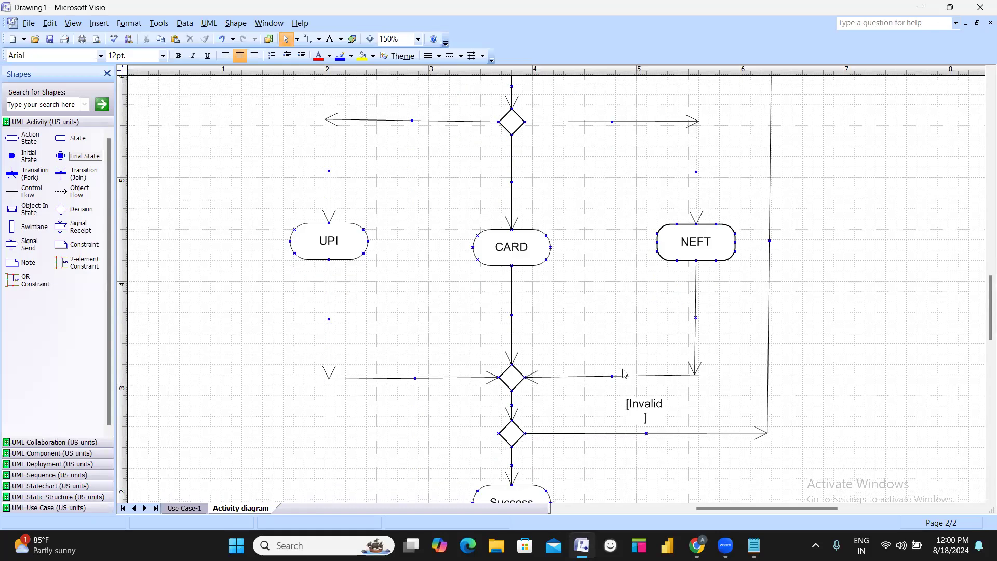
{"action": "scroll", "coordinate": [479, 310], "scroll_direction": "up", "scroll_amount": 5}
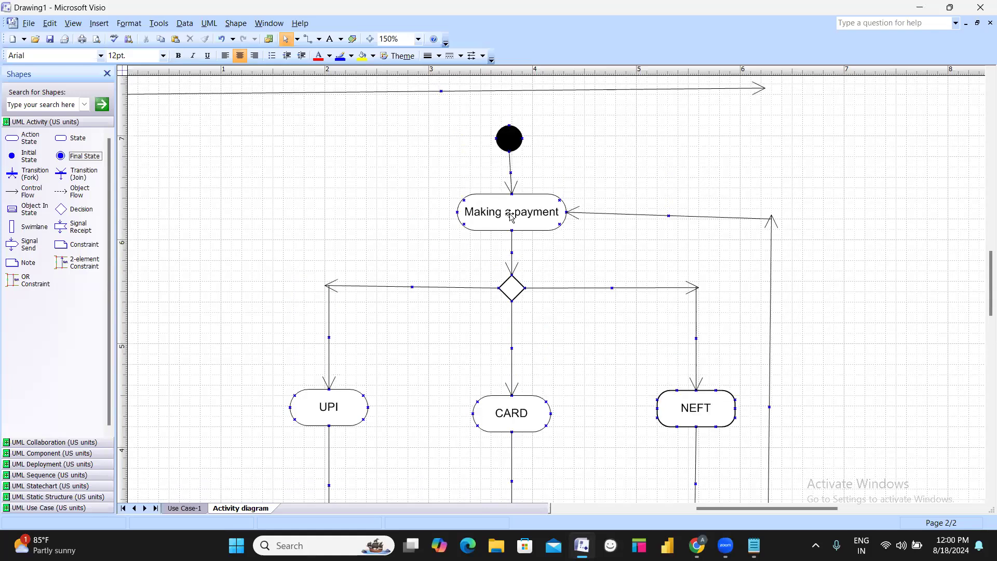
{"action": "scroll", "coordinate": [510, 216], "scroll_direction": "down", "scroll_amount": 1}
{"action": "scroll", "coordinate": [511, 244], "scroll_direction": "down", "scroll_amount": 1}
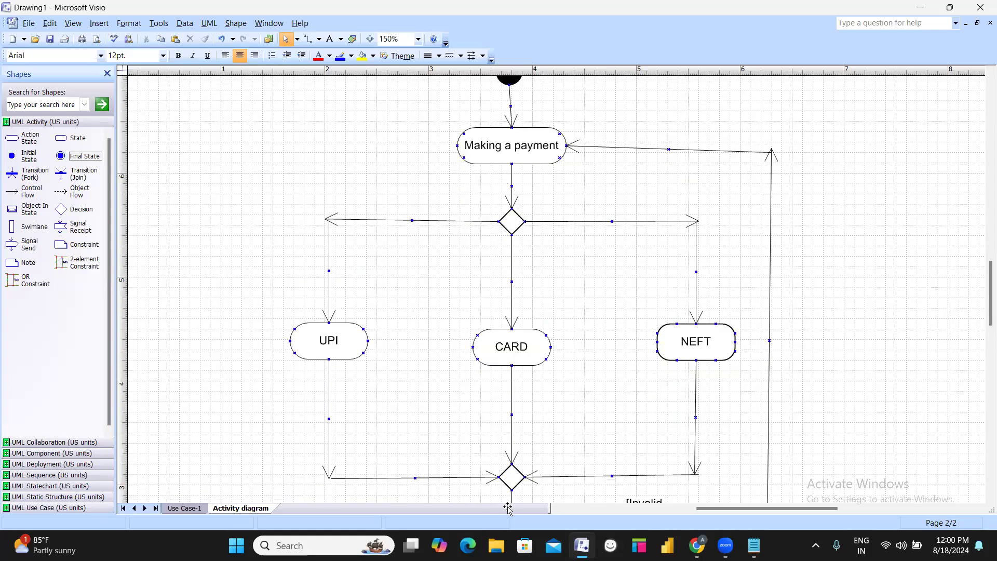
{"action": "scroll", "coordinate": [680, 417], "scroll_direction": "down", "scroll_amount": 3}
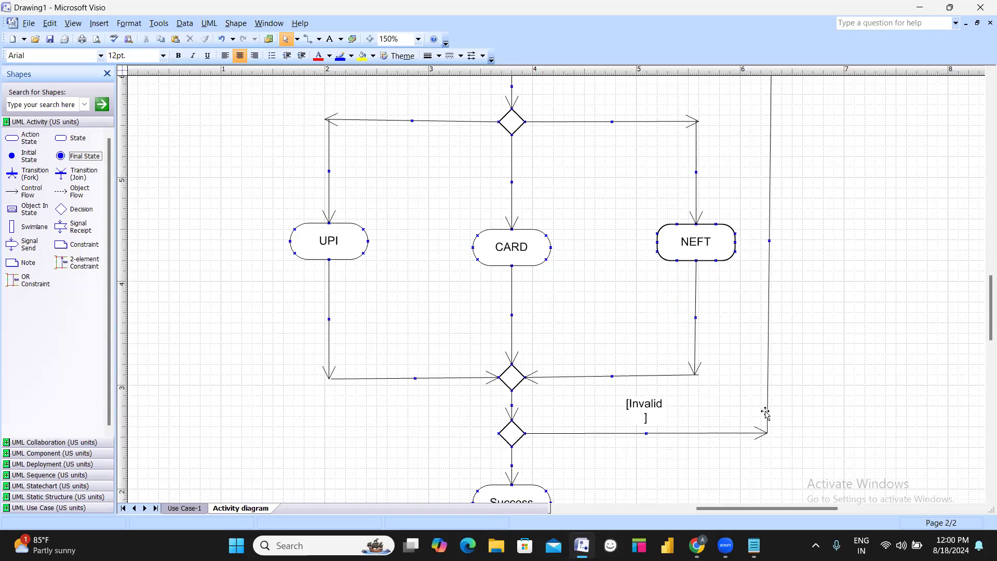
{"action": "scroll", "coordinate": [587, 363], "scroll_direction": "up", "scroll_amount": 1}
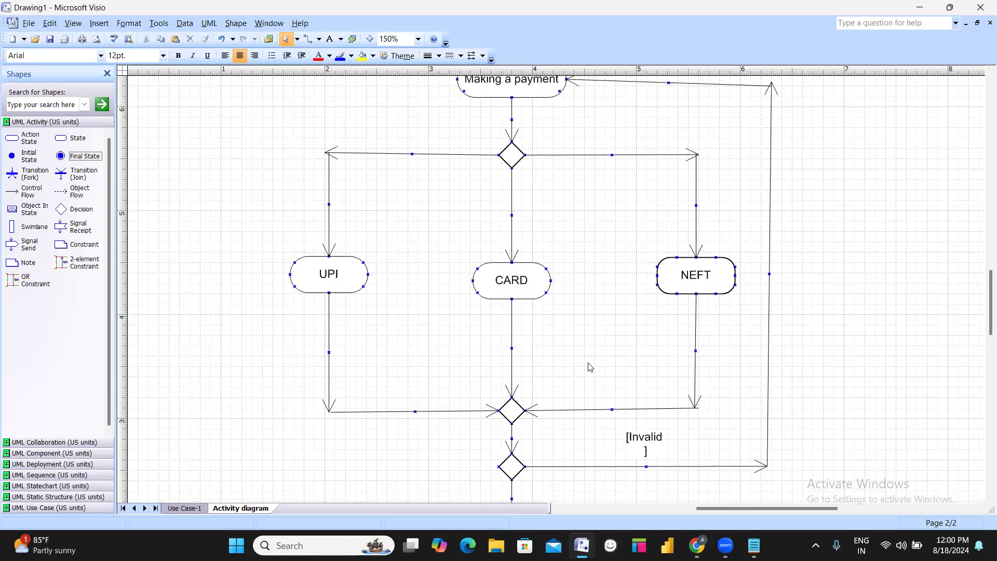
{"action": "scroll", "coordinate": [590, 367], "scroll_direction": "up", "scroll_amount": 1}
{"action": "scroll", "coordinate": [590, 367], "scroll_direction": "up", "scroll_amount": 2}
{"action": "scroll", "coordinate": [590, 366], "scroll_direction": "down", "scroll_amount": 2}
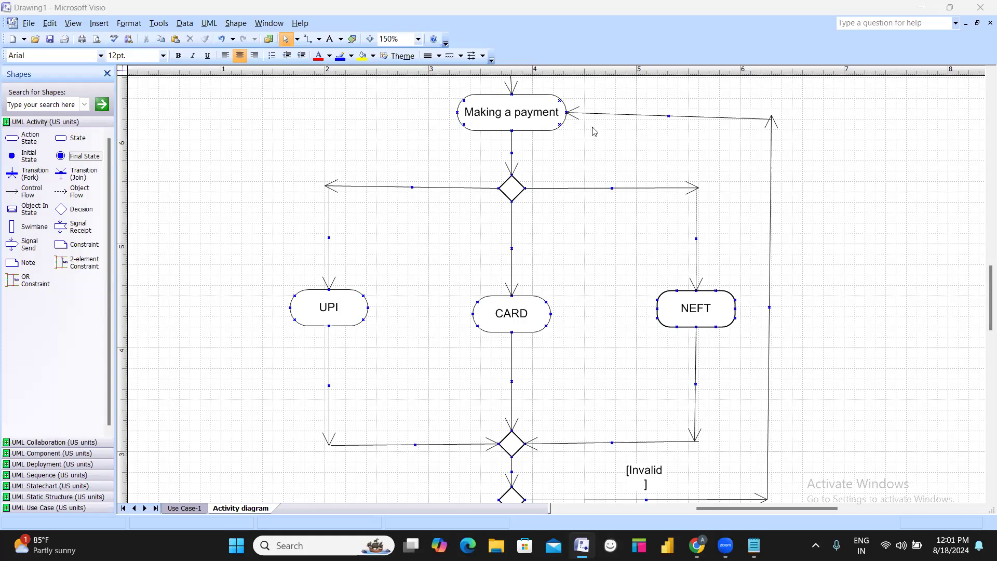
{"action": "scroll", "coordinate": [573, 333], "scroll_direction": "down", "scroll_amount": 1}
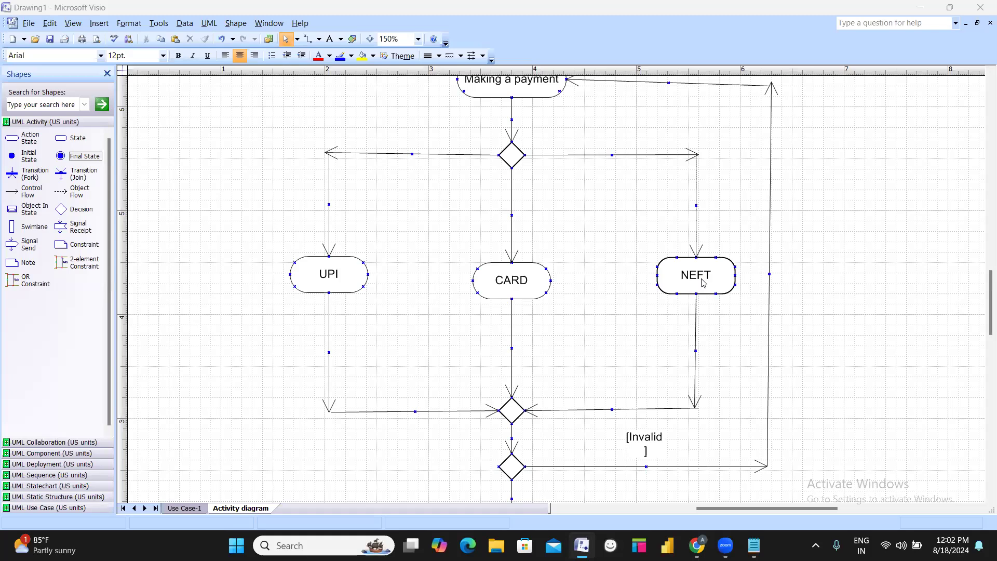
{"action": "scroll", "coordinate": [761, 285], "scroll_direction": "down", "scroll_amount": 3}
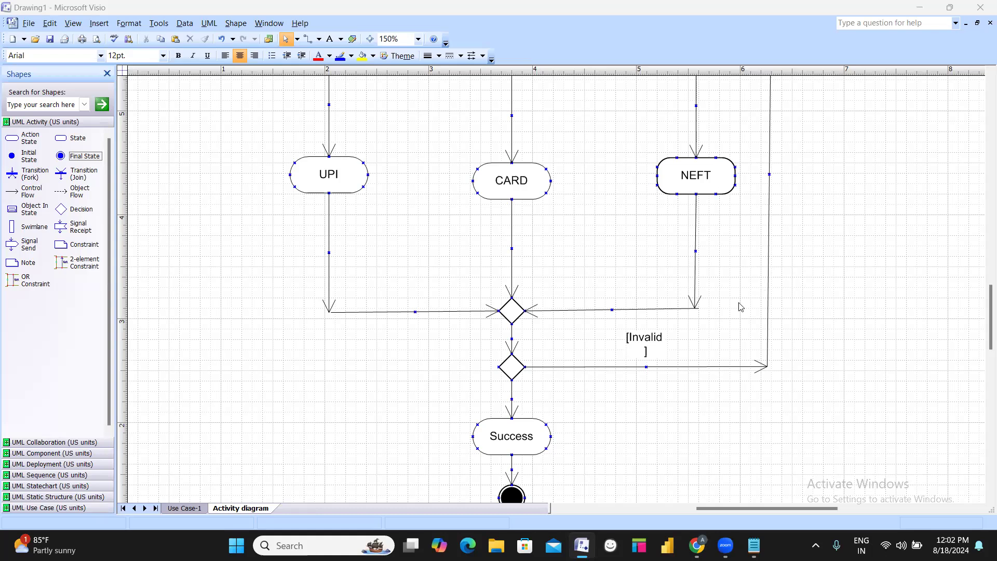
{"action": "scroll", "coordinate": [617, 285], "scroll_direction": "up", "scroll_amount": 4}
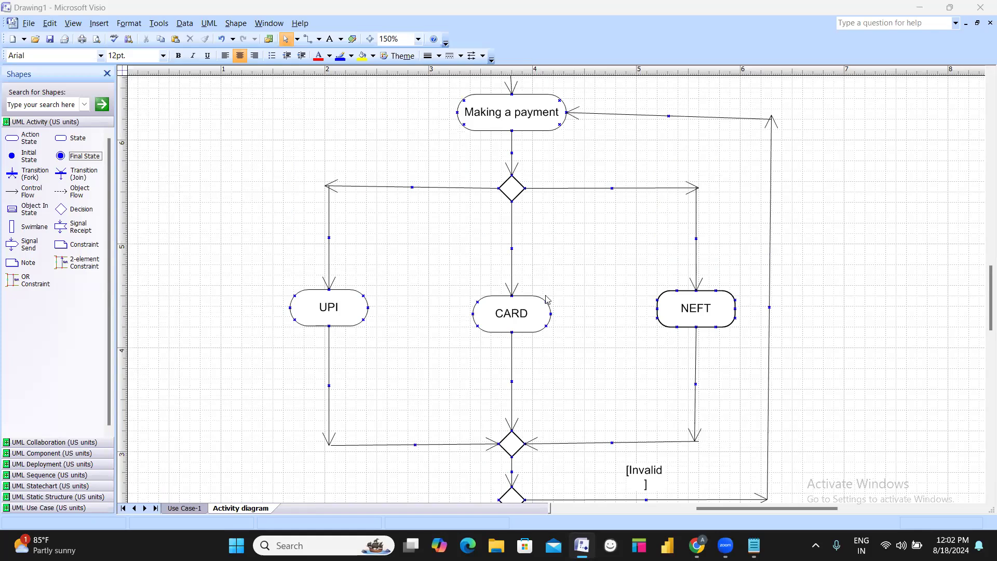
{"action": "scroll", "coordinate": [468, 279], "scroll_direction": "down", "scroll_amount": 10}
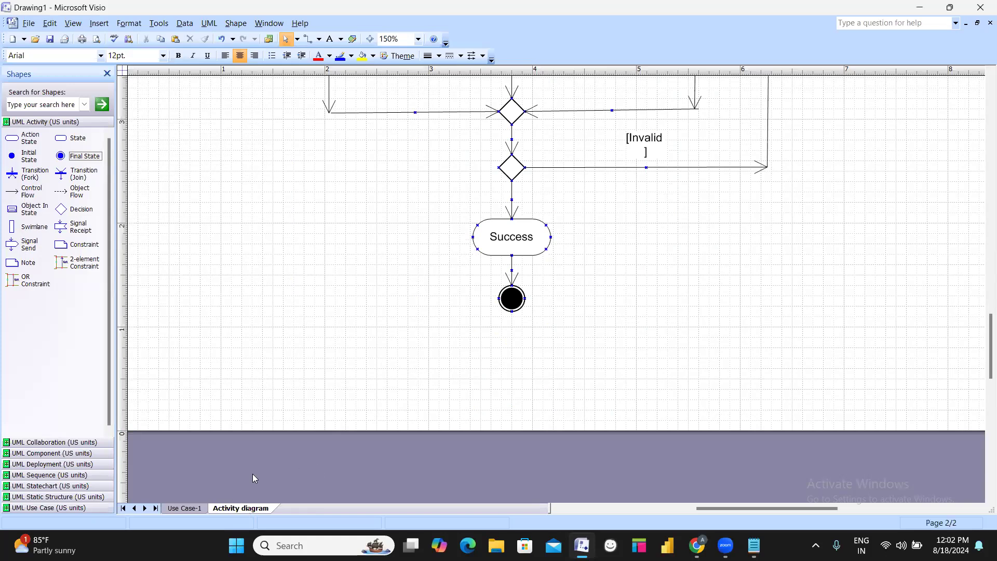
Insert a new page from the page-tab menu and name it 'fork and join'
{"action": "right_click", "coordinate": [226, 508]}
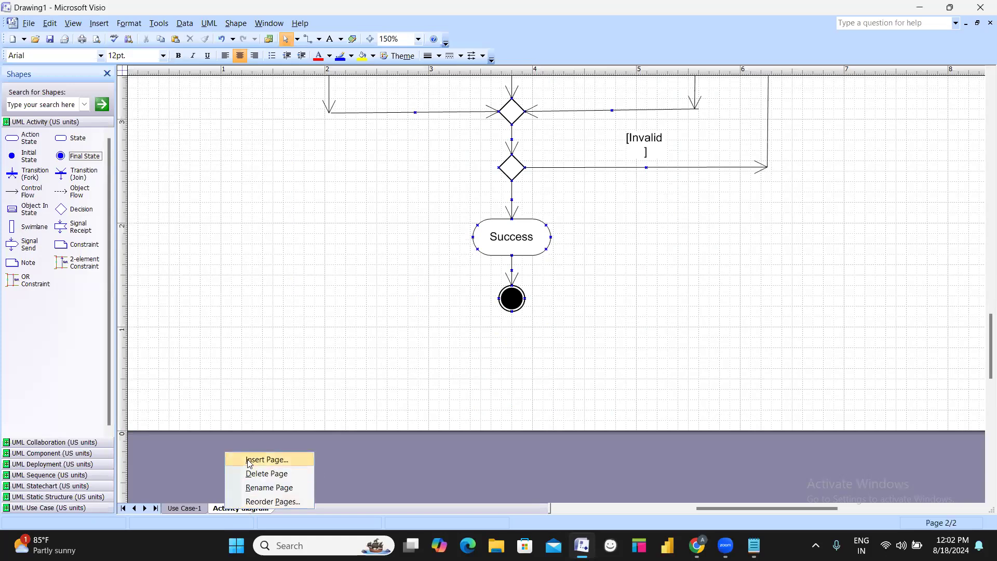
{"action": "left_click", "coordinate": [249, 460]}
{"action": "key", "text": "BackSpace"}
{"action": "type", "text": "fork and "}
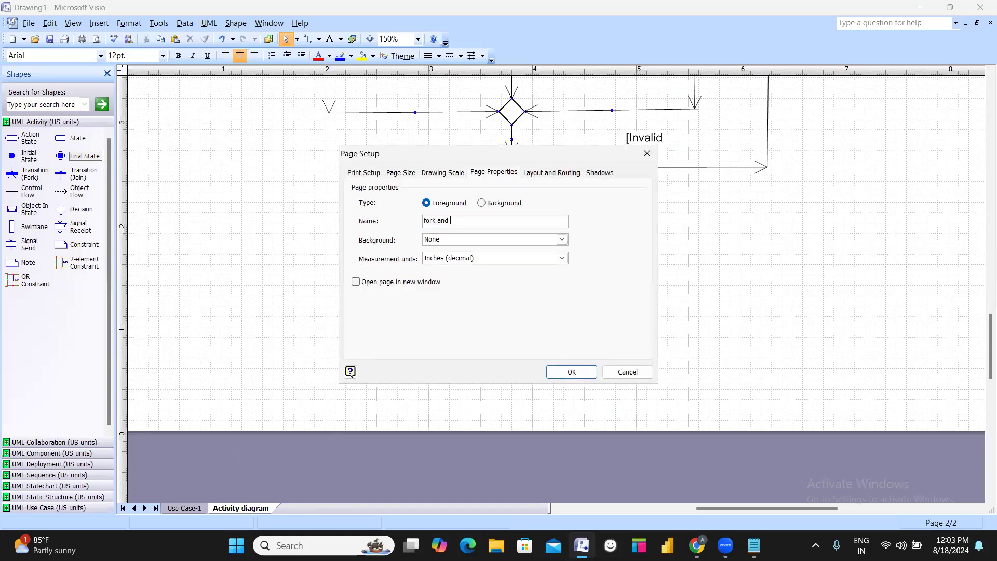
{"action": "type", "text": "join"}
{"action": "key", "text": "Return"}
{"action": "scroll", "coordinate": [534, 202], "scroll_direction": "up", "scroll_amount": 5}
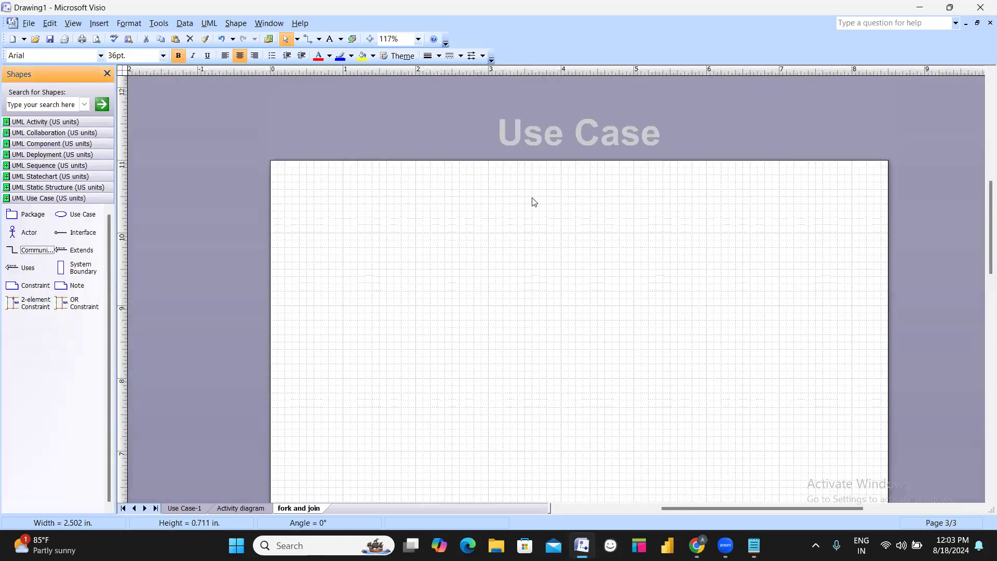
{"action": "left_click_drag", "start_coordinate": [702, 507], "coordinate": [717, 507]}
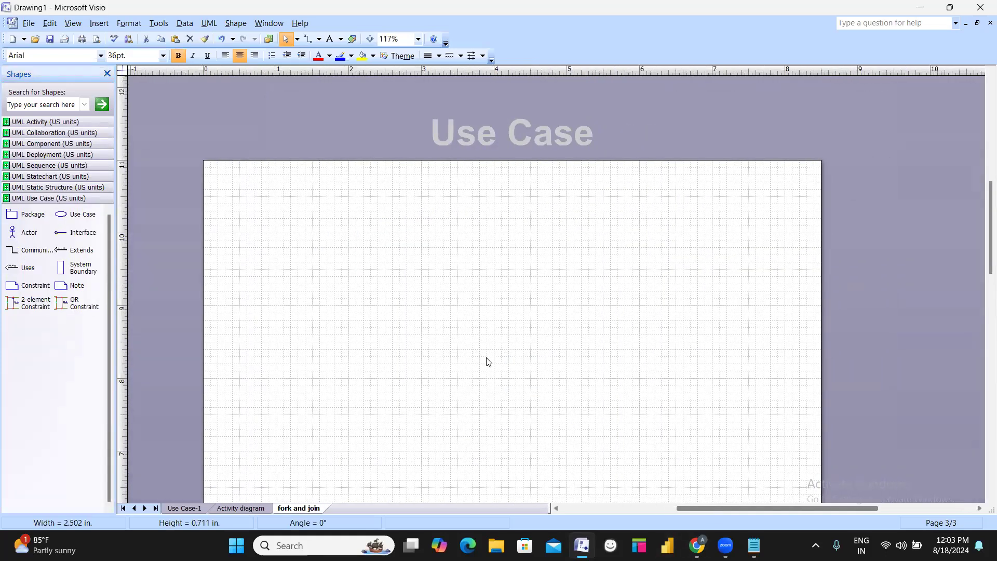
{"action": "scroll", "coordinate": [486, 361], "scroll_direction": "down", "scroll_amount": 1}
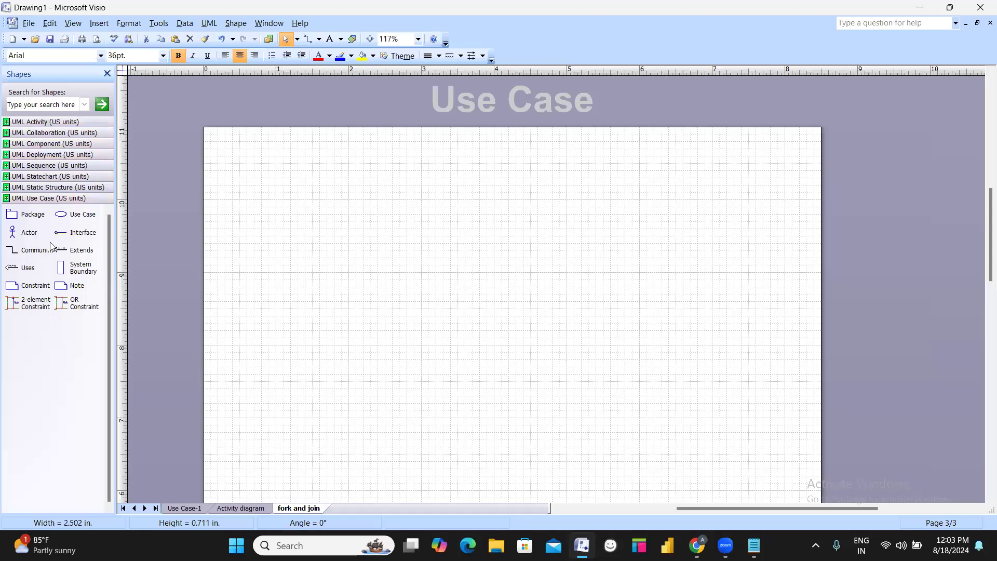
Place an initial state near the page top with a flow arrow down into a new action state
{"action": "left_click", "coordinate": [56, 123]}
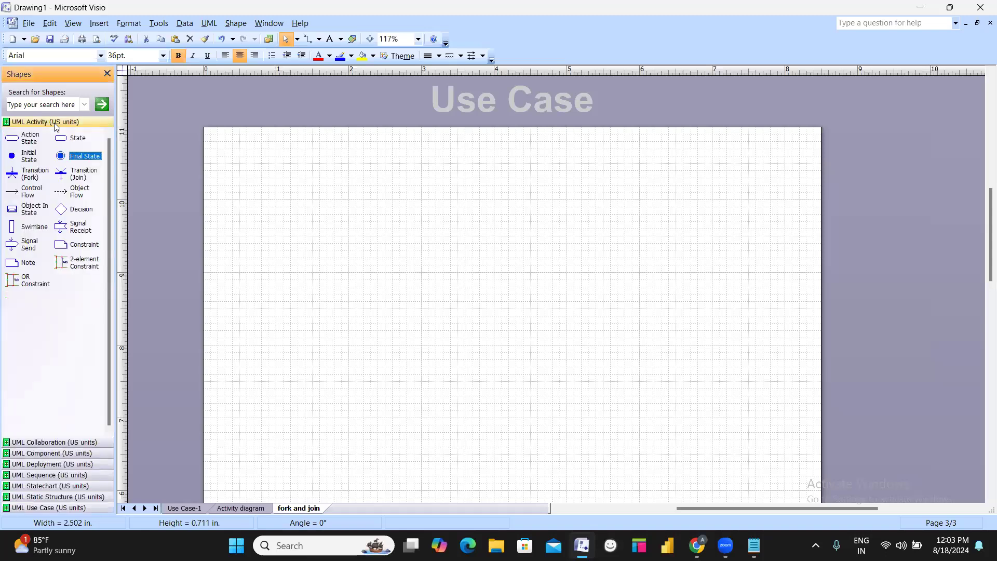
{"action": "left_click_drag", "start_coordinate": [29, 156], "coordinate": [503, 174]}
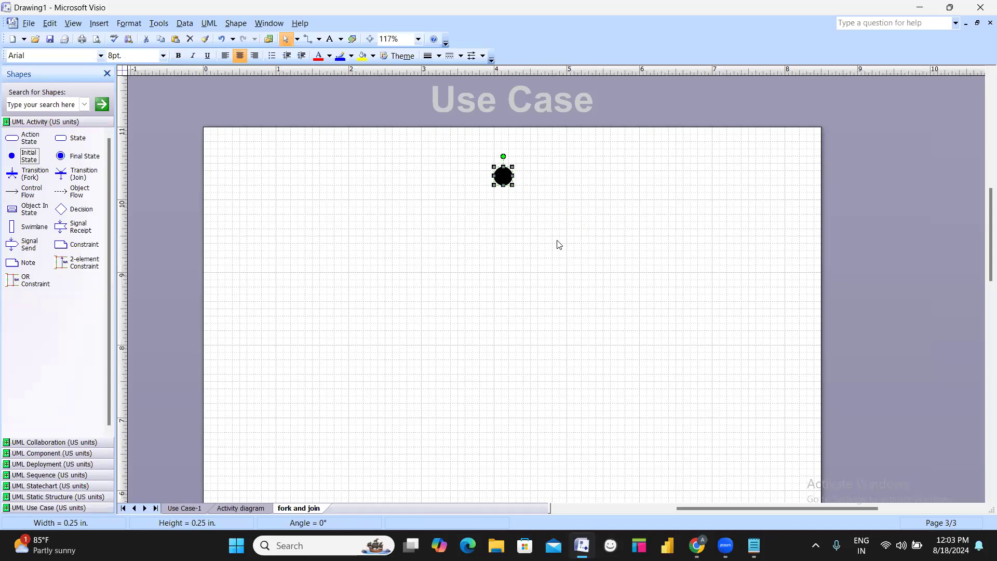
{"action": "left_click_drag", "start_coordinate": [22, 191], "coordinate": [505, 221]}
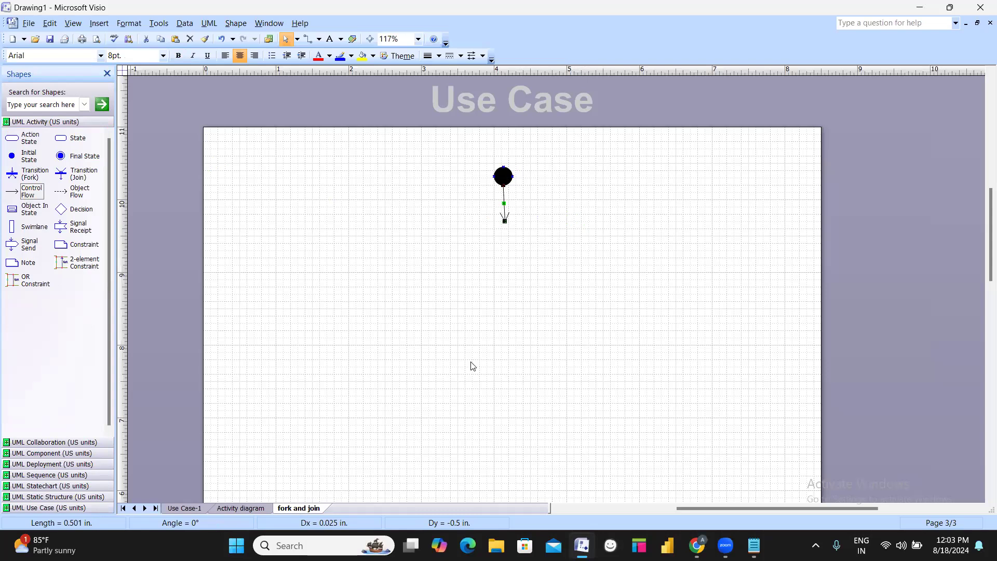
{"action": "left_click_drag", "start_coordinate": [505, 222], "coordinate": [502, 222]}
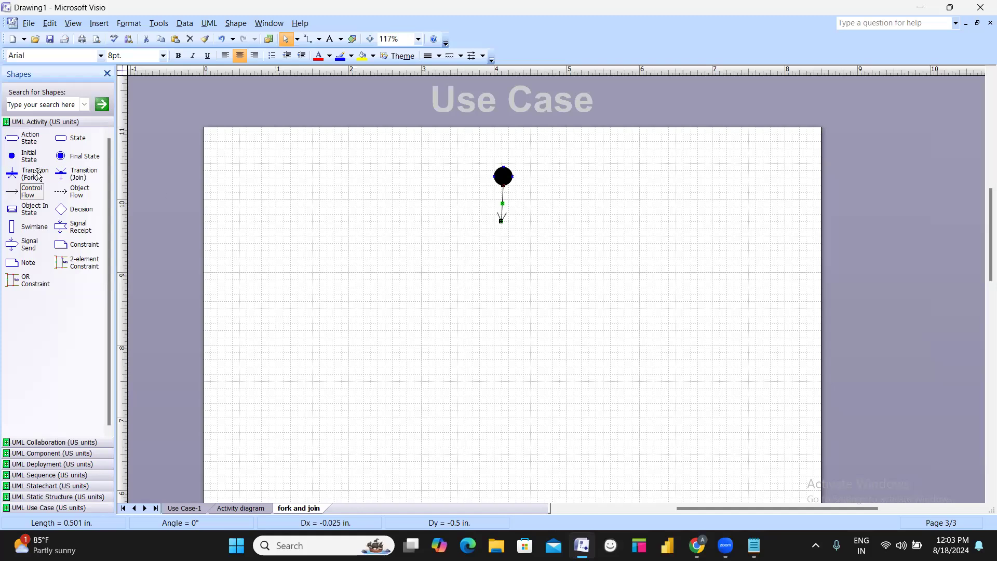
{"action": "left_click_drag", "start_coordinate": [31, 140], "coordinate": [500, 240]}
Name the action state SMS Confirmation
{"action": "double_click", "coordinate": [500, 240]}
{"action": "type", "text": "SMS Cn"}
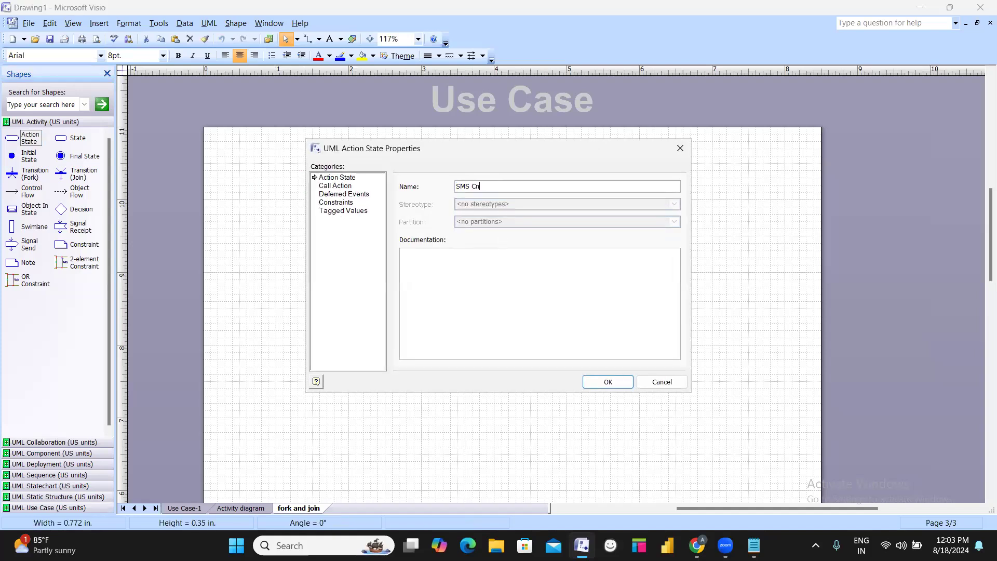
{"action": "key", "text": "BackSpace"}
{"action": "type", "text": "onfirmt"}
{"action": "key", "text": "BackSpace"}
{"action": "type", "text": "ation"}
{"action": "key", "text": "Return"}
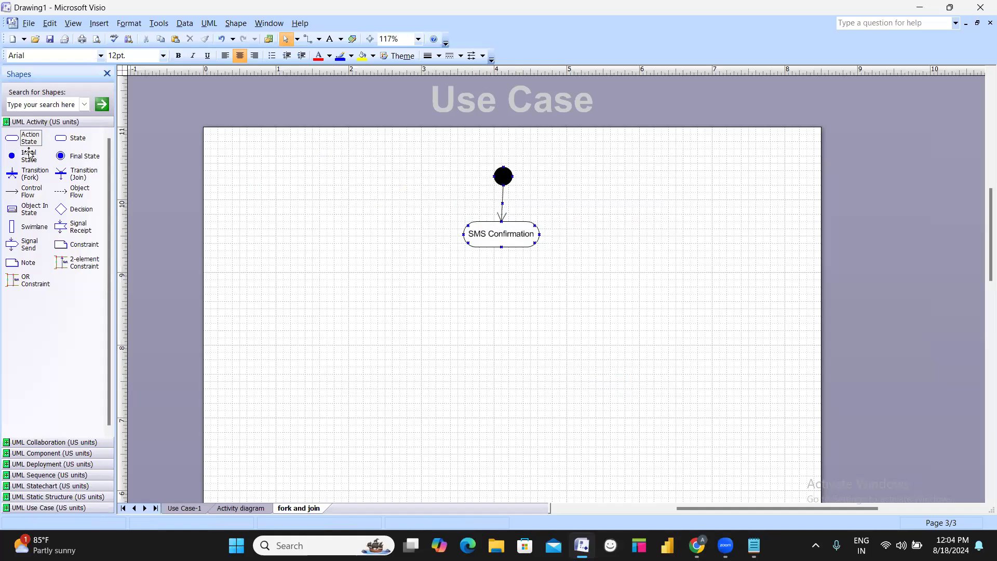
Add an arrow below SMS Confirmation and a fork bar under it, lengthened to the right
{"action": "left_click_drag", "start_coordinate": [23, 191], "coordinate": [502, 283]}
{"action": "left_click", "coordinate": [257, 291]}
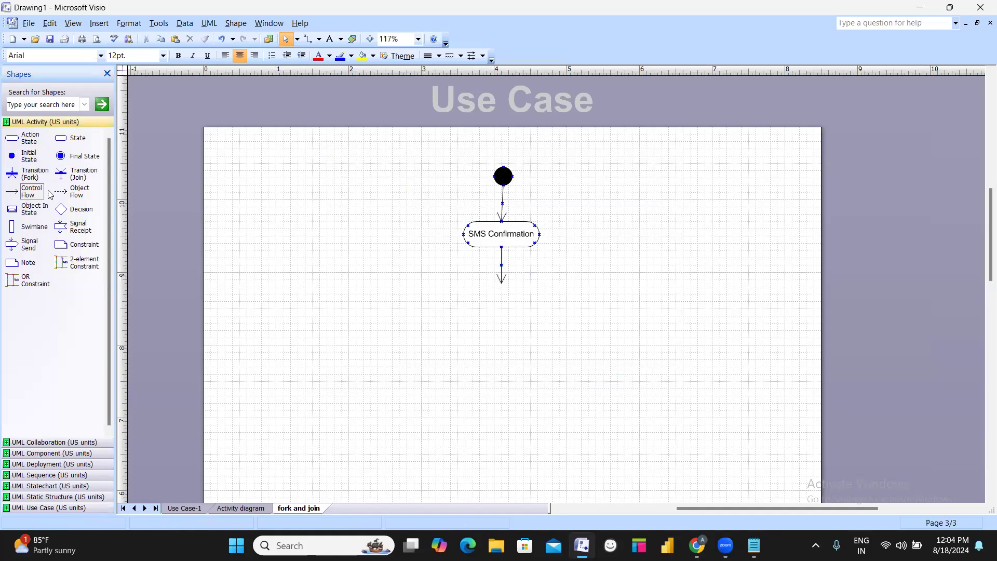
{"action": "left_click_drag", "start_coordinate": [33, 177], "coordinate": [325, 298]}
{"action": "left_click_drag", "start_coordinate": [506, 290], "coordinate": [691, 289]}
{"action": "left_click", "coordinate": [520, 363]}
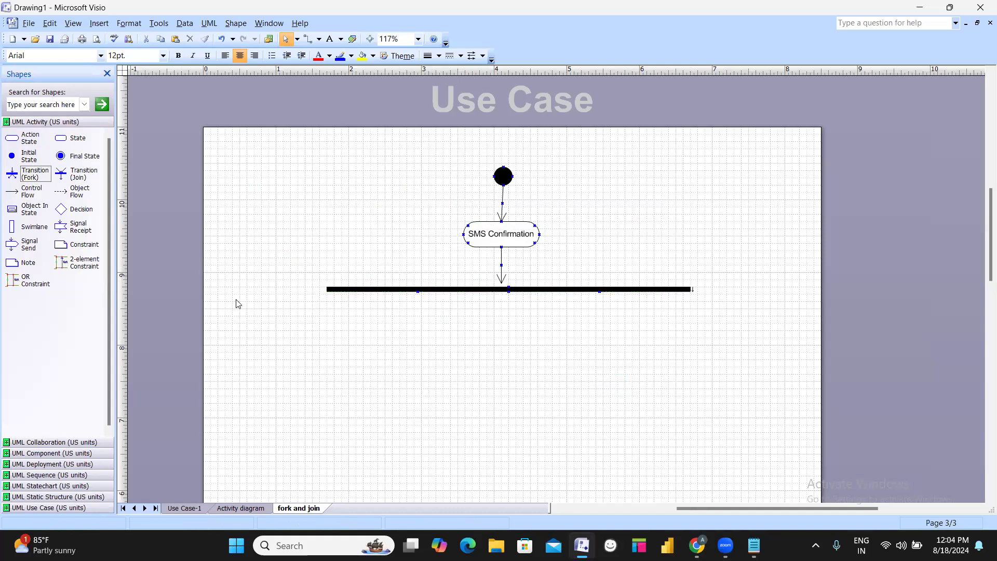
Draw an arrow from the fork bar's left part into a new action state named SMS
{"action": "left_click_drag", "start_coordinate": [30, 196], "coordinate": [418, 353]}
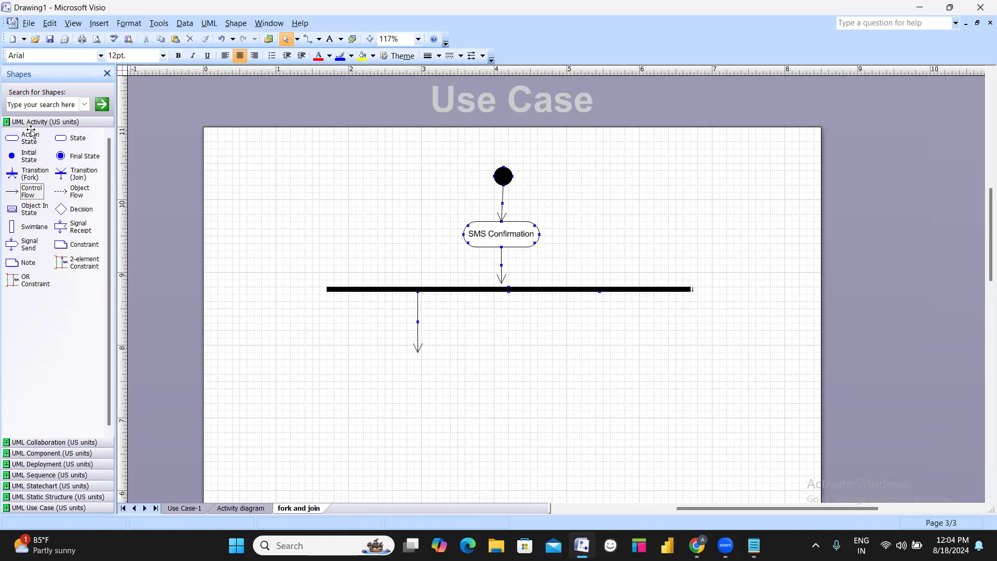
{"action": "left_click_drag", "start_coordinate": [23, 147], "coordinate": [421, 368]}
{"action": "double_click", "coordinate": [421, 366]}
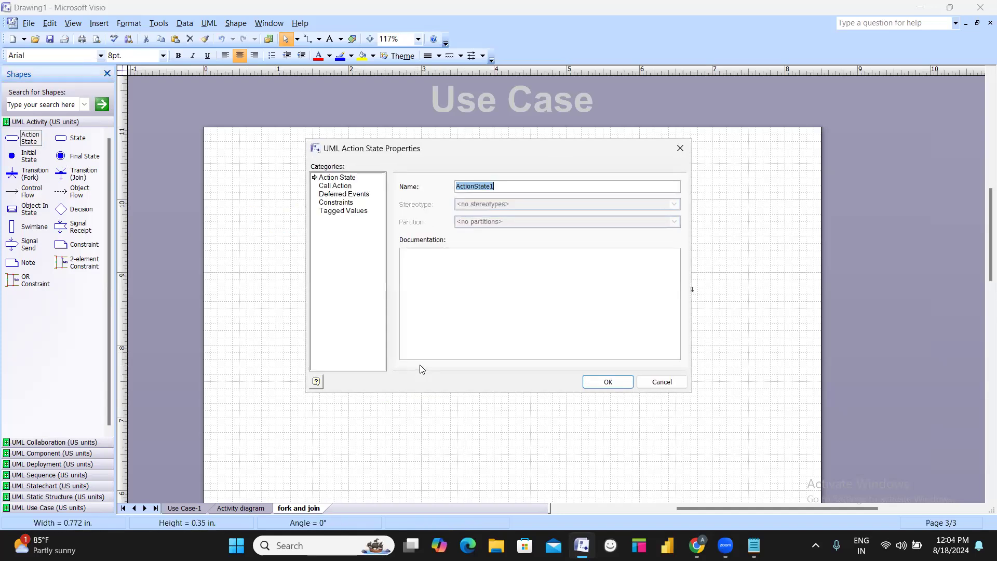
{"action": "type", "text": "SMS"}
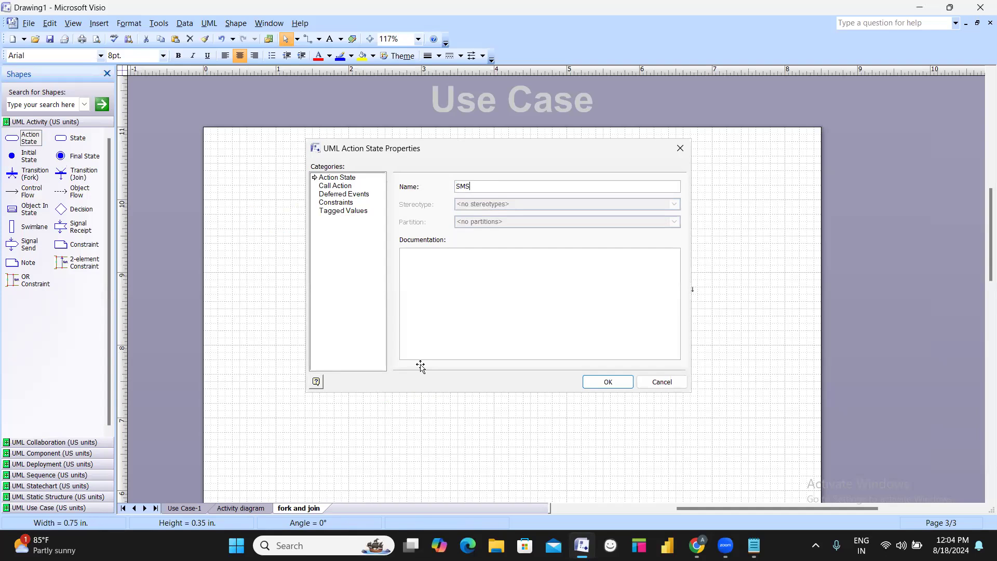
{"action": "key", "text": "Return"}
Duplicate the arrow into SMS and move the copy under the fork's right side
{"action": "left_click", "coordinate": [158, 263]}
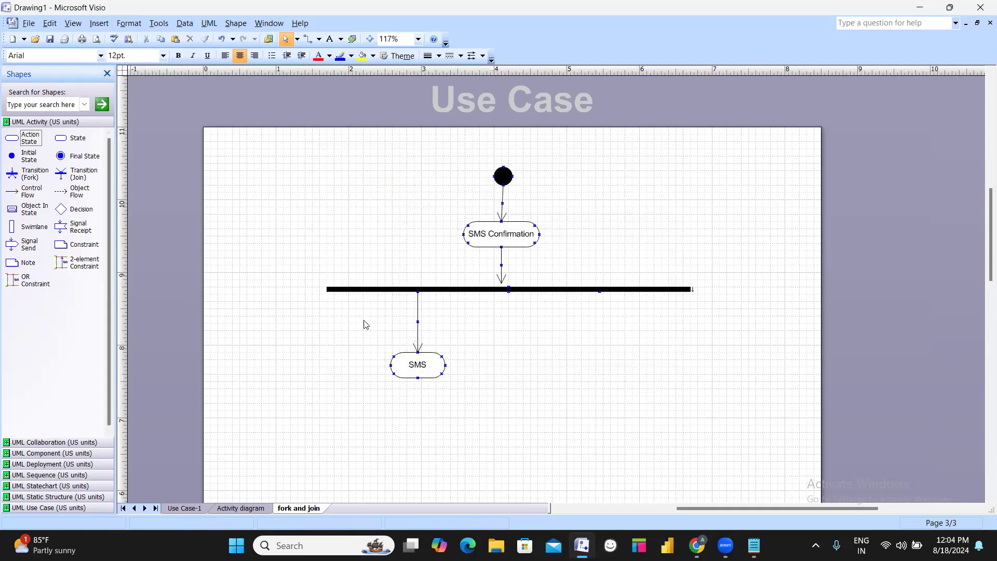
{"action": "left_click", "coordinate": [417, 324]}
{"action": "key", "text": "ctrl+d"}
{"action": "left_click_drag", "start_coordinate": [442, 339], "coordinate": [603, 319]}
Add an action state named Email under the right branch
{"action": "left_click", "coordinate": [401, 365]}
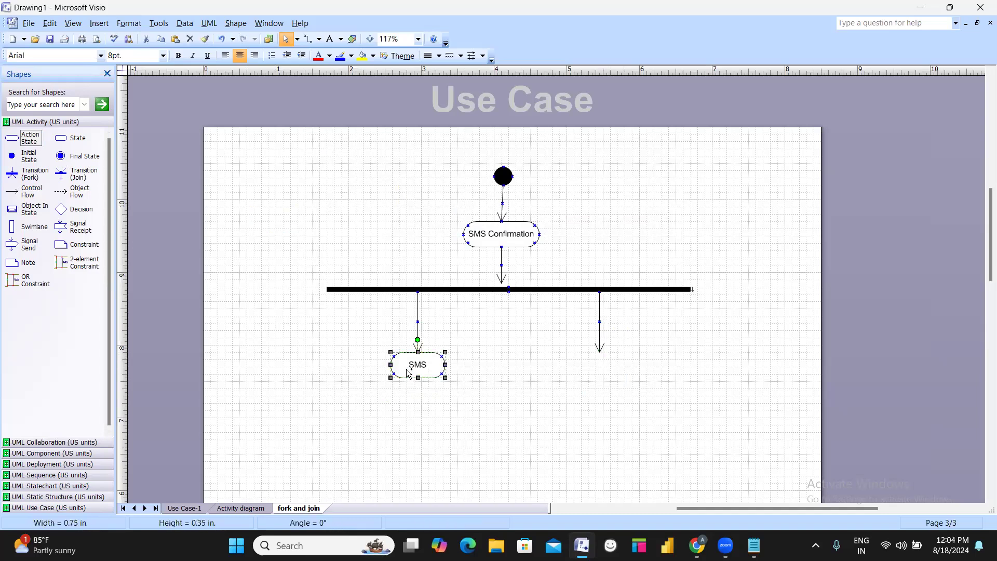
{"action": "key", "text": "ctrl+d"}
{"action": "key", "text": "ctrl+z"}
{"action": "left_click", "coordinate": [438, 408]}
{"action": "left_click", "coordinate": [417, 365]}
{"action": "key", "text": "ctrl+d"}
{"action": "key", "text": "ctrl+z"}
{"action": "left_click", "coordinate": [548, 410]}
{"action": "left_click_drag", "start_coordinate": [30, 138], "coordinate": [626, 378]}
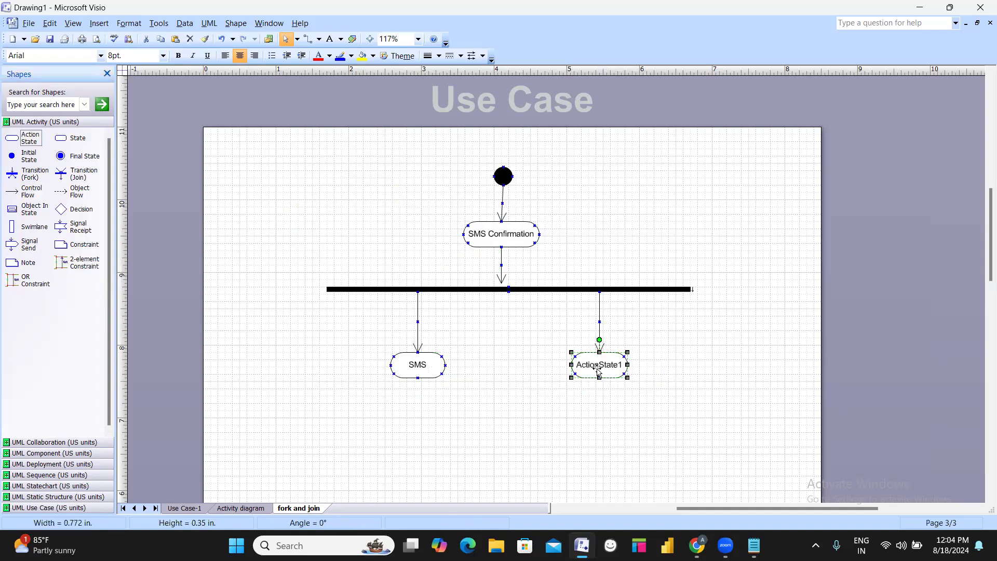
{"action": "double_click", "coordinate": [597, 372]}
{"action": "type", "text": "Email"}
{"action": "key", "text": "Return"}
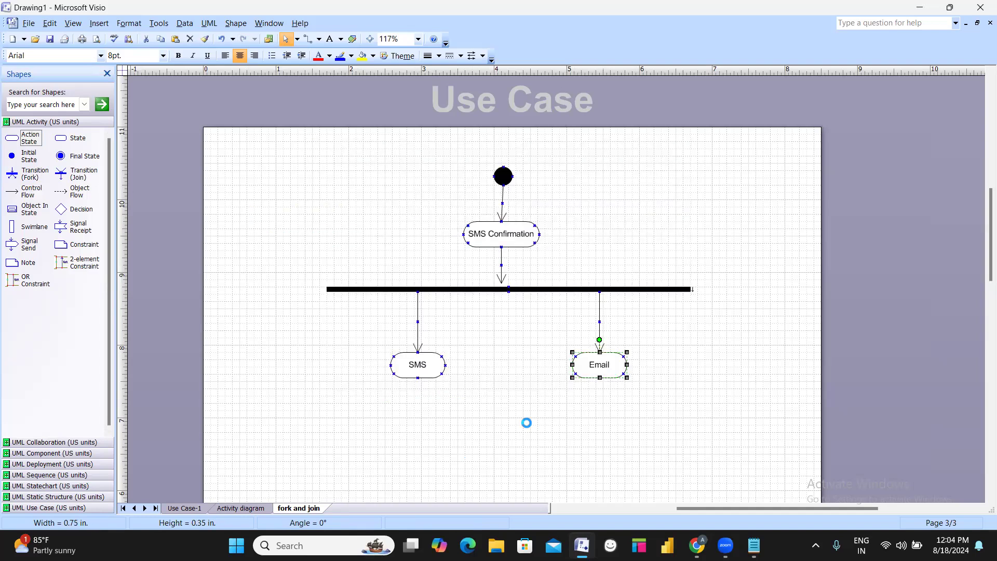
{"action": "left_click", "coordinate": [528, 423]}
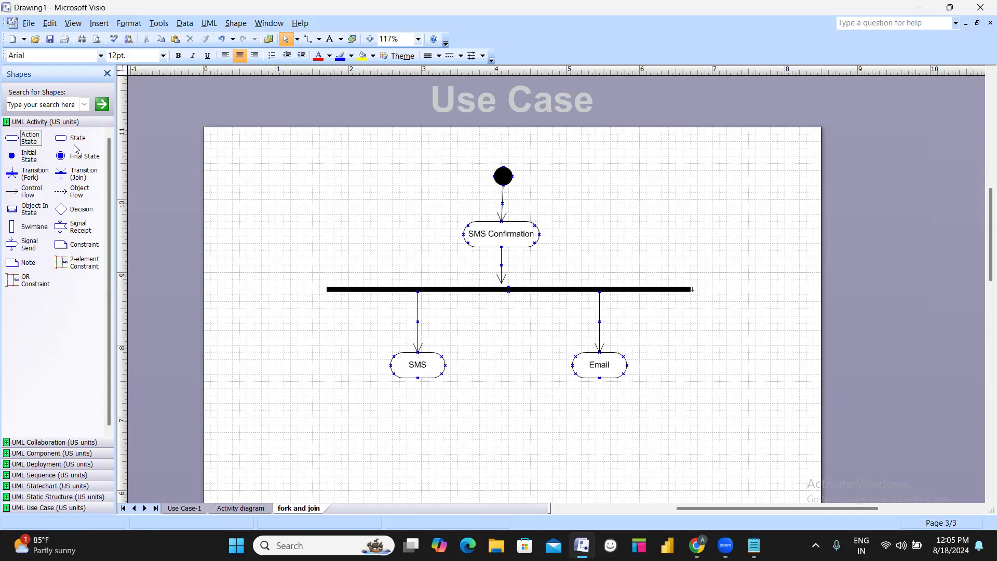
Remove the unwanted State1 shape accidentally placed below SMS
{"action": "left_click_drag", "start_coordinate": [75, 139], "coordinate": [372, 296]}
{"action": "left_click_drag", "start_coordinate": [424, 379], "coordinate": [422, 405]}
{"action": "double_click", "coordinate": [436, 411]}
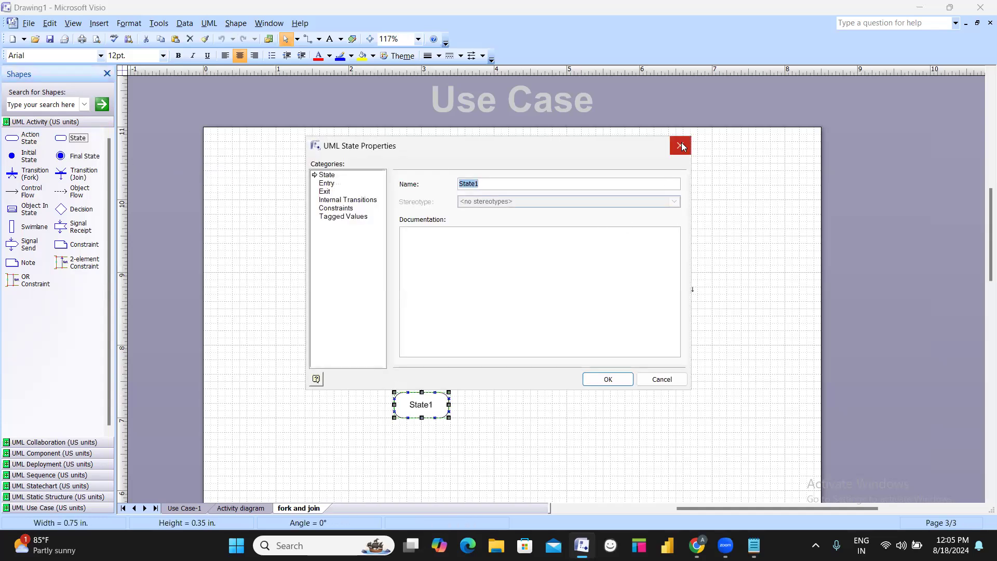
{"action": "left_click", "coordinate": [681, 144]}
{"action": "key", "text": "Delete"}
{"action": "left_click", "coordinate": [433, 399]}
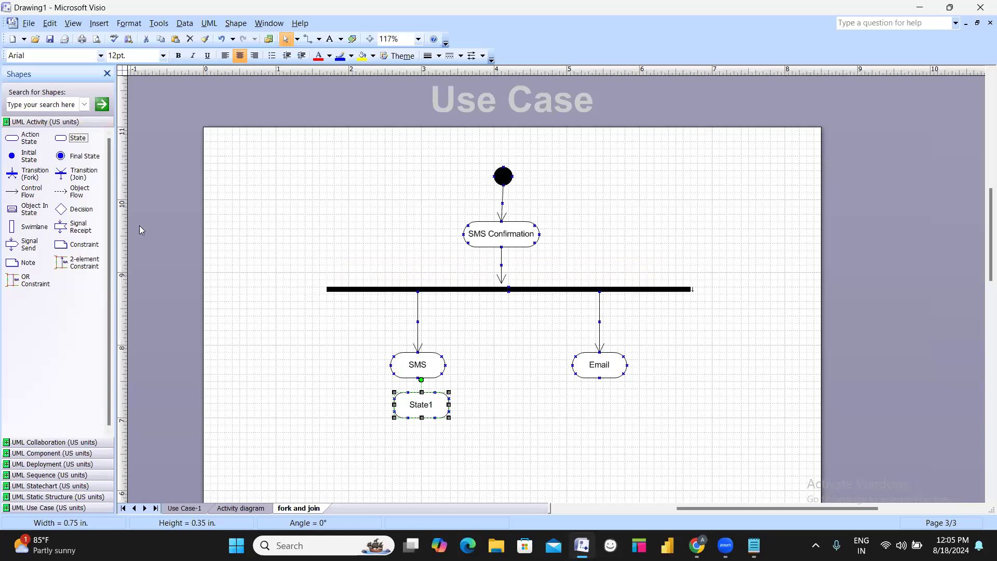
{"action": "left_click", "coordinate": [432, 413]}
{"action": "key", "text": "Delete"}
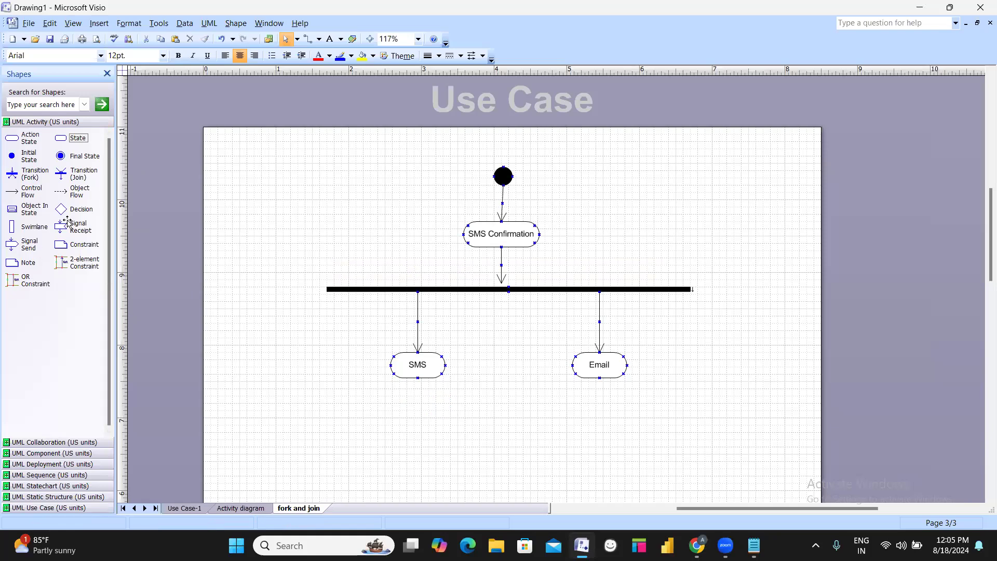
Attach copied arrows beneath SMS and Email and add a join bar spanning both
{"action": "left_click", "coordinate": [418, 323]}
{"action": "key", "text": "ctrl+d"}
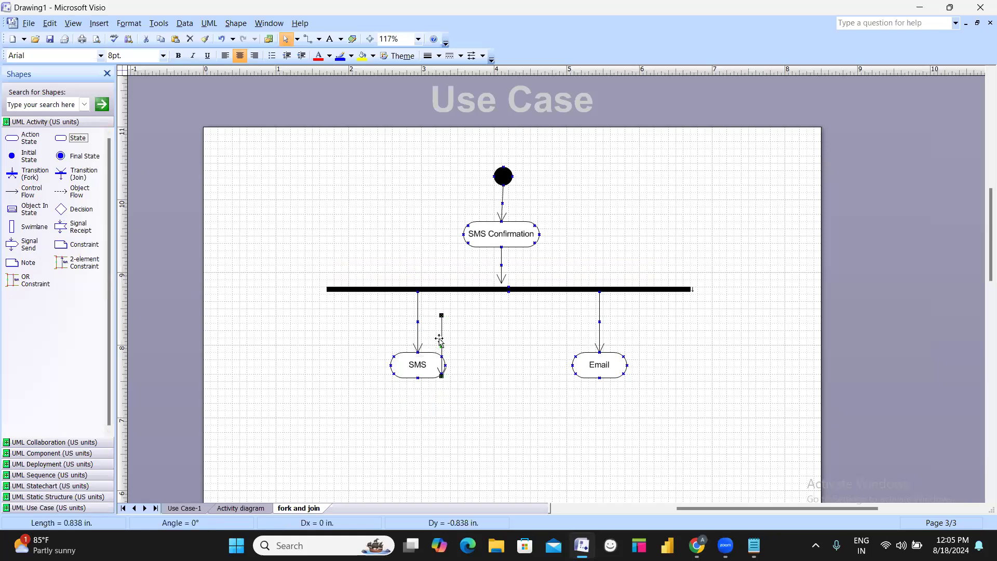
{"action": "left_click_drag", "start_coordinate": [439, 341], "coordinate": [416, 402]}
{"action": "double_click", "coordinate": [417, 409]}
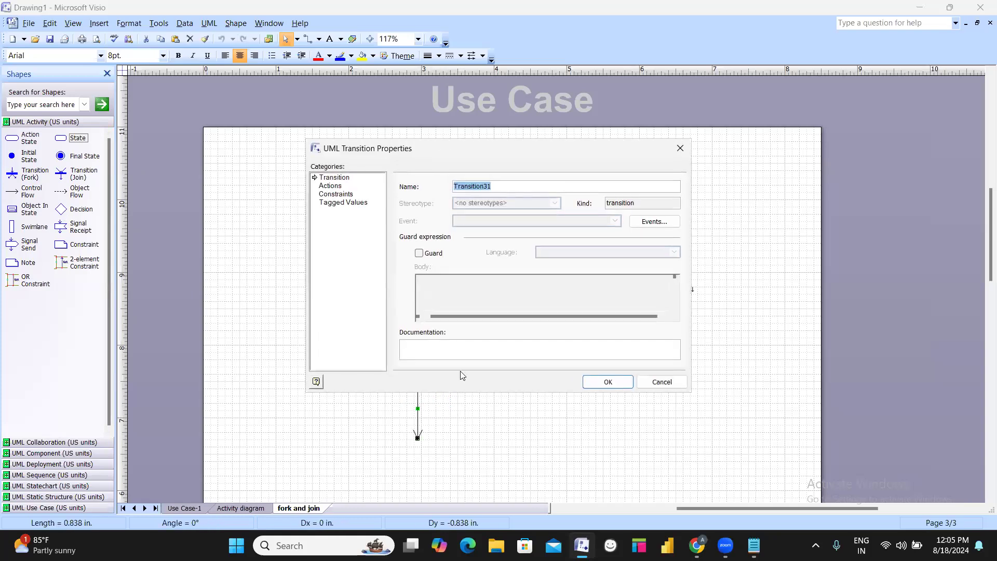
{"action": "key", "text": "Return"}
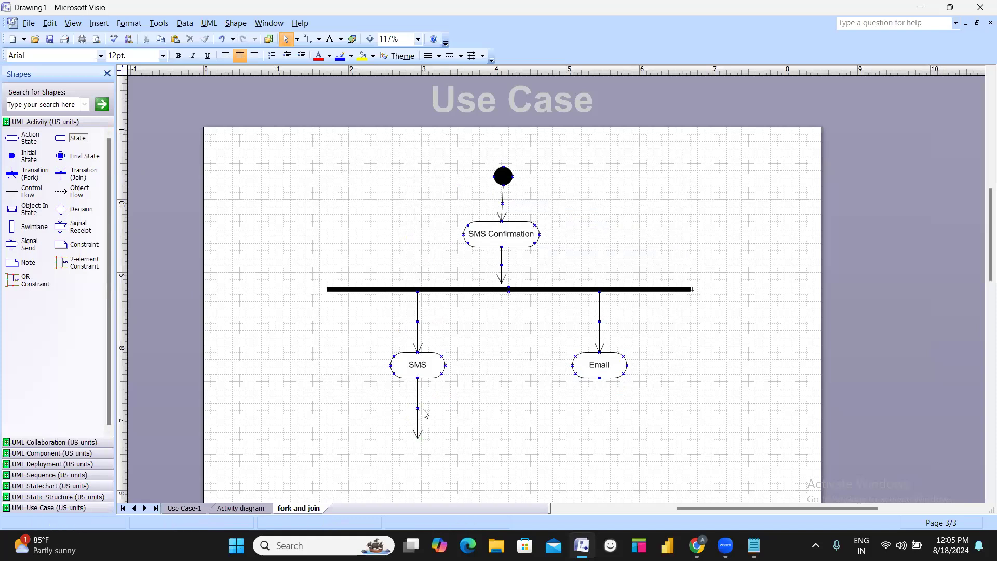
{"action": "left_click", "coordinate": [418, 414]}
{"action": "key", "text": "ctrl+d"}
{"action": "left_click_drag", "start_coordinate": [442, 418], "coordinate": [600, 399]}
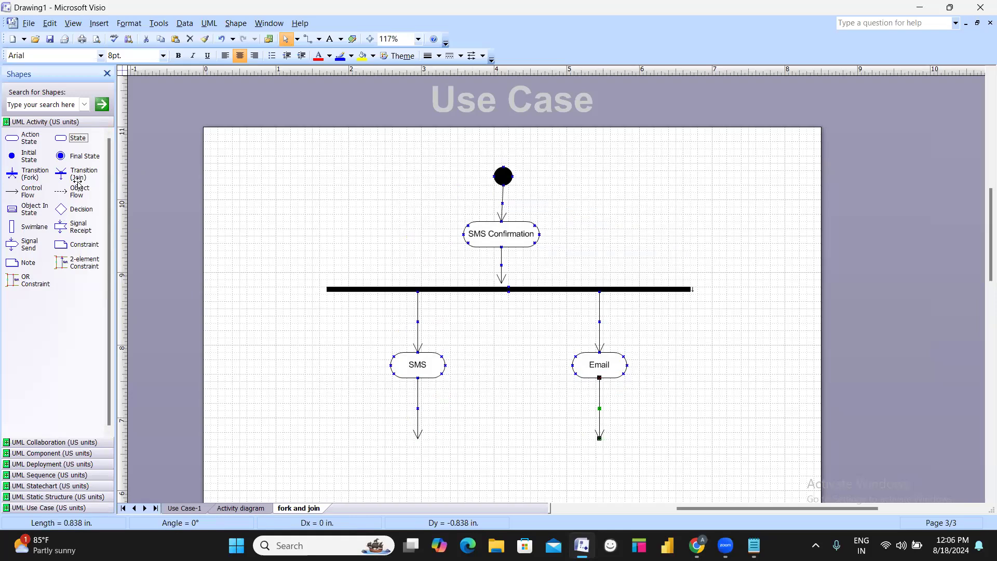
{"action": "left_click_drag", "start_coordinate": [78, 183], "coordinate": [704, 450]}
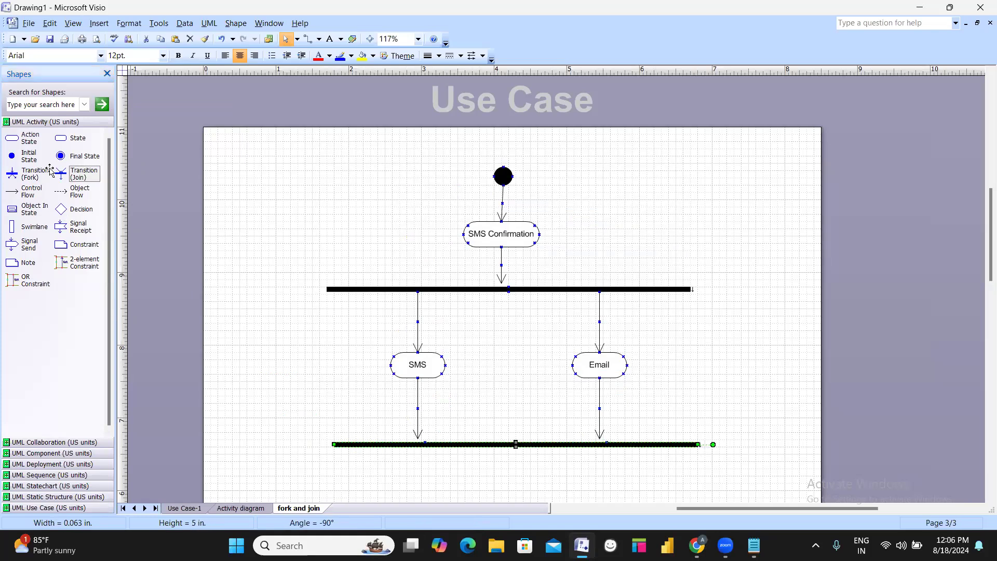
Draw an arrow down from the join bar into a new action state named Done
{"action": "left_click", "coordinate": [31, 192]}
{"action": "left_click_drag", "start_coordinate": [31, 192], "coordinate": [516, 486]}
{"action": "scroll", "coordinate": [536, 280], "scroll_direction": "down", "scroll_amount": 1}
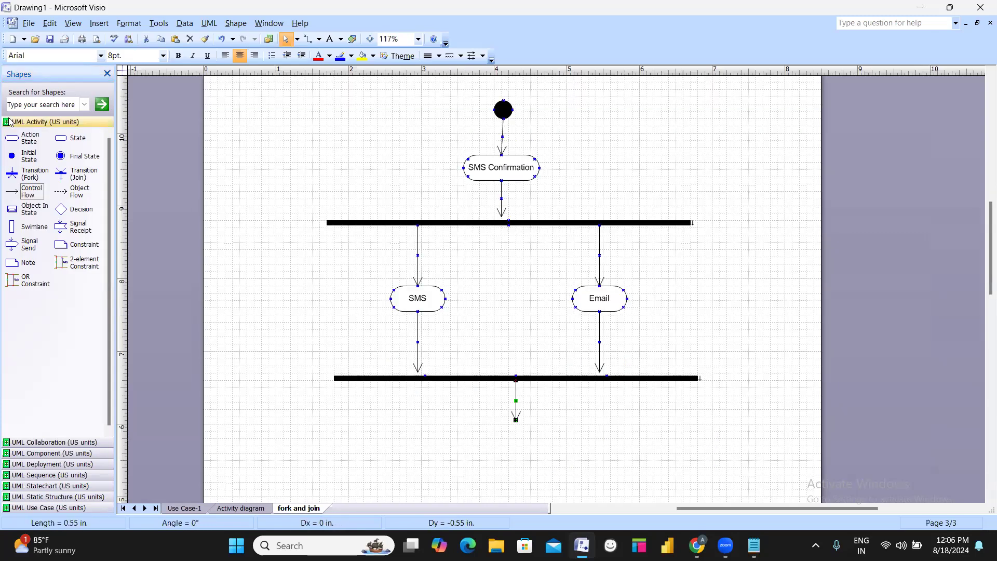
{"action": "left_click_drag", "start_coordinate": [31, 146], "coordinate": [517, 442]}
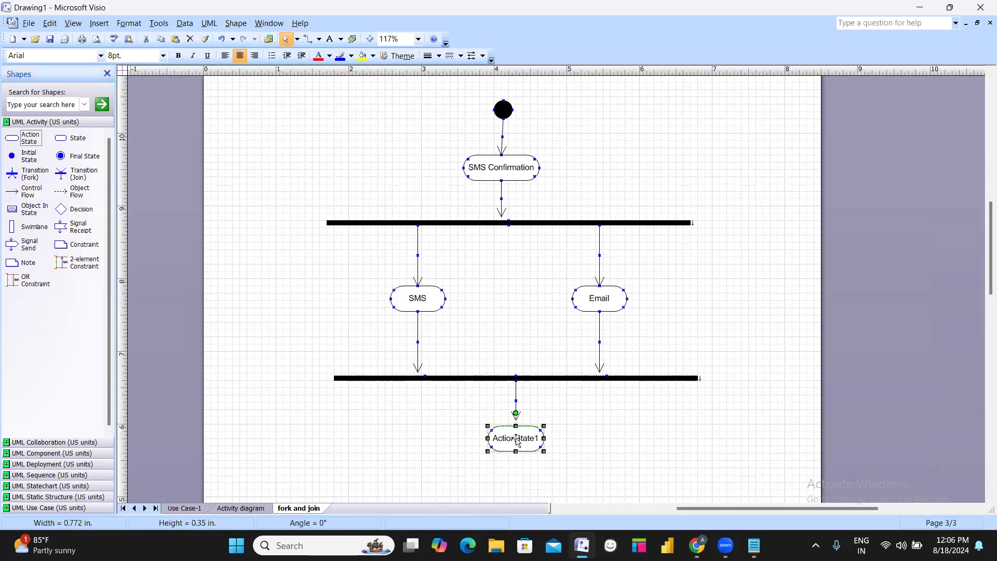
{"action": "type", "text": "Done"}
{"action": "key", "text": "Return"}
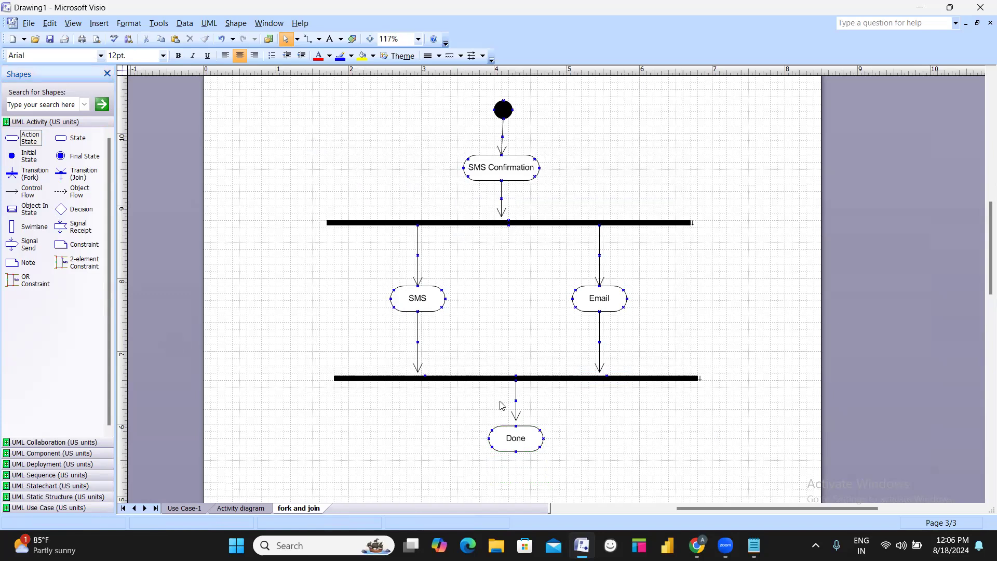
Attach a copied arrow beneath Done and place a final state circle at its end
{"action": "left_click", "coordinate": [516, 396]}
{"action": "key", "text": "ctrl+d"}
{"action": "left_click_drag", "start_coordinate": [539, 405], "coordinate": [520, 460]}
{"action": "key", "text": "ctrl+z"}
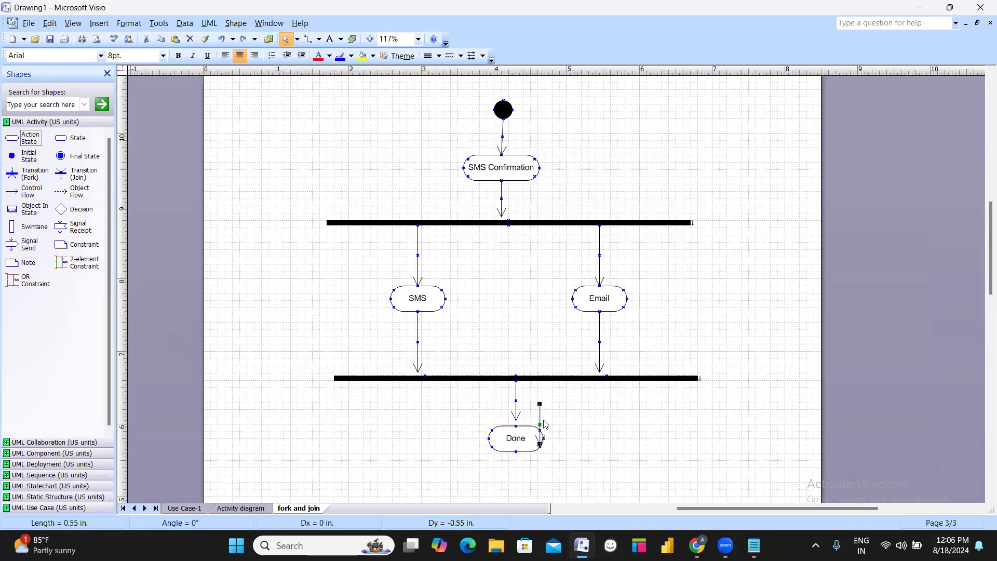
{"action": "key", "text": "Right"}
{"action": "left_click_drag", "start_coordinate": [544, 420], "coordinate": [516, 468]}
{"action": "left_click", "coordinate": [457, 416]}
{"action": "scroll", "coordinate": [414, 379], "scroll_direction": "down", "scroll_amount": 3}
{"action": "mouse_move", "coordinate": [82, 161]}
{"action": "left_mouse_down"}
{"action": "mouse_move", "coordinate": [452, 414]}
{"action": "mouse_move", "coordinate": [514, 409]}
{"action": "left_mouse_up"}
{"action": "left_click", "coordinate": [585, 313]}
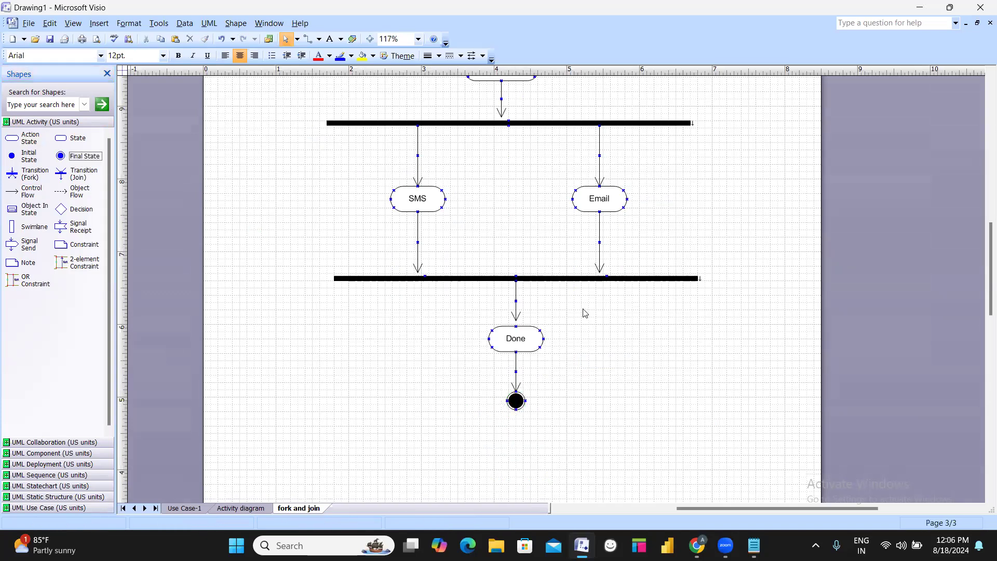
{"action": "scroll", "coordinate": [626, 357], "scroll_direction": "up", "scroll_amount": 4}
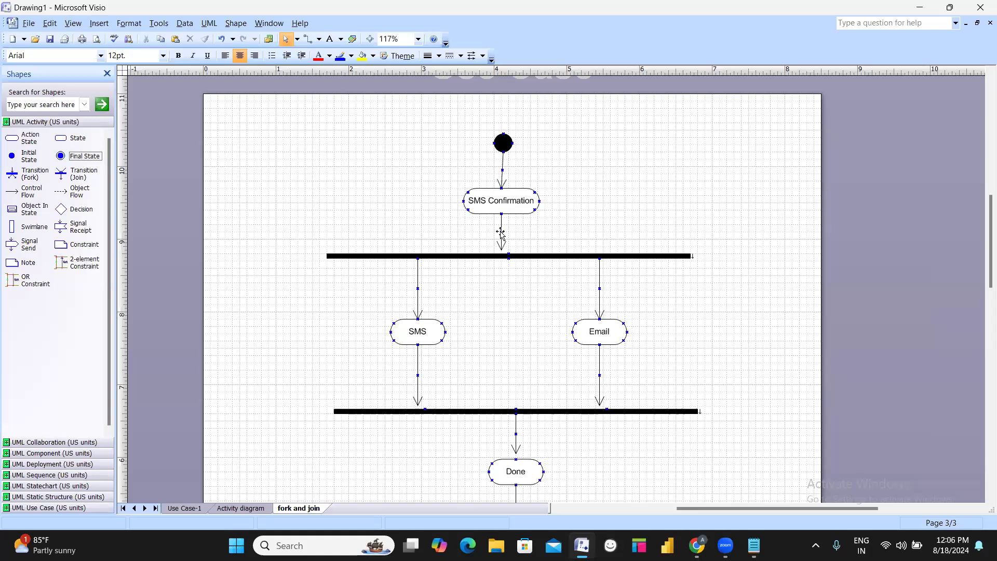
Replace 'Confirmation' with 'Notification' in the top action state's name
{"action": "double_click", "coordinate": [516, 207]}
{"action": "double_click", "coordinate": [494, 189]}
{"action": "key", "text": "BackSpace"}
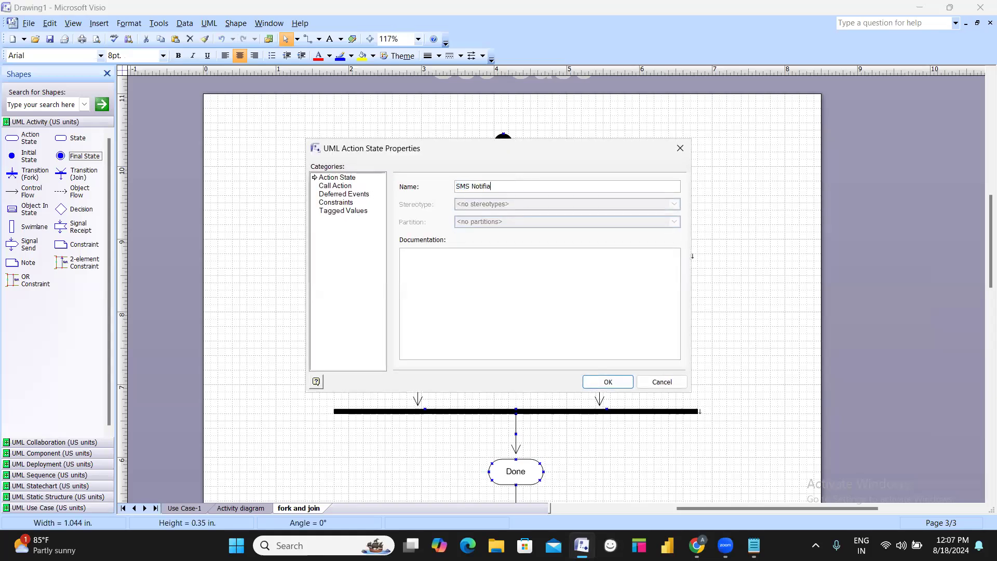
{"action": "key", "text": "Return"}
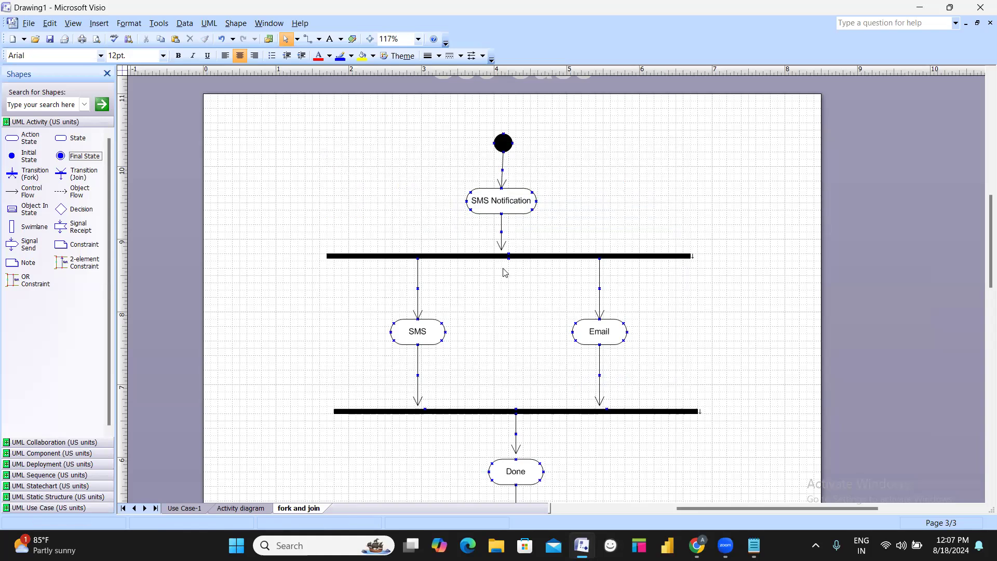
{"action": "scroll", "coordinate": [506, 363], "scroll_direction": "down", "scroll_amount": 1}
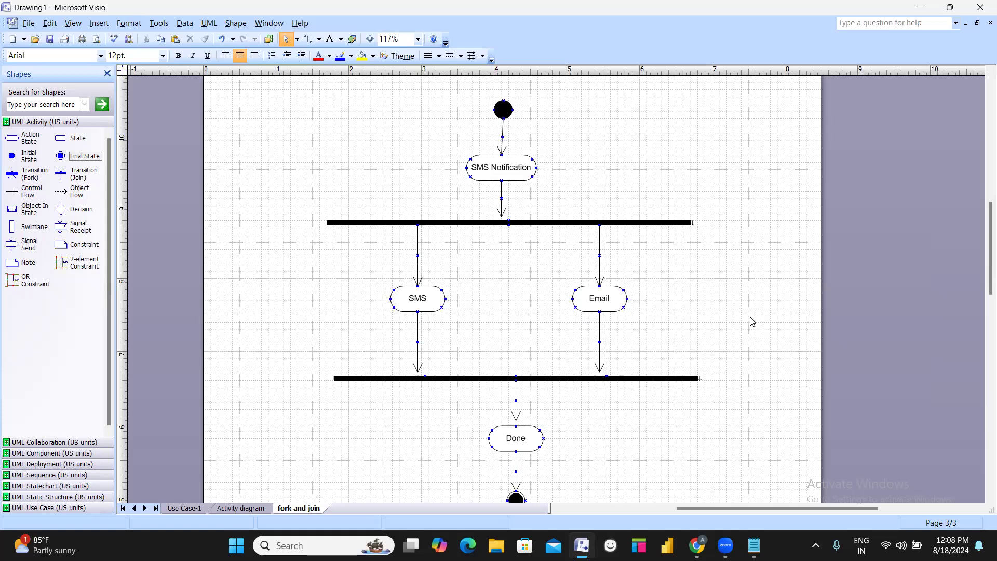
{"action": "scroll", "coordinate": [510, 298], "scroll_direction": "up", "scroll_amount": 3}
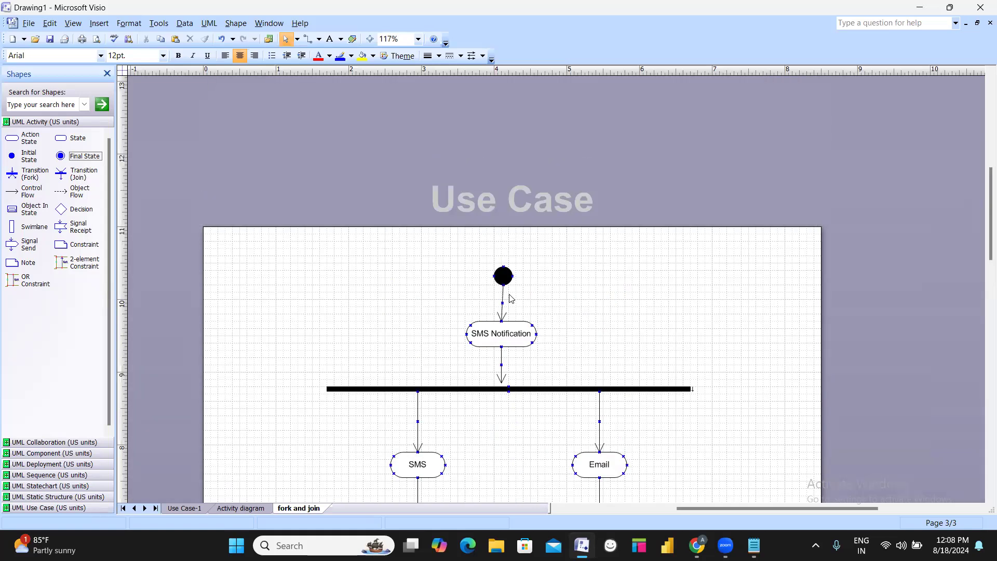
{"action": "scroll", "coordinate": [510, 299], "scroll_direction": "down", "scroll_amount": 2}
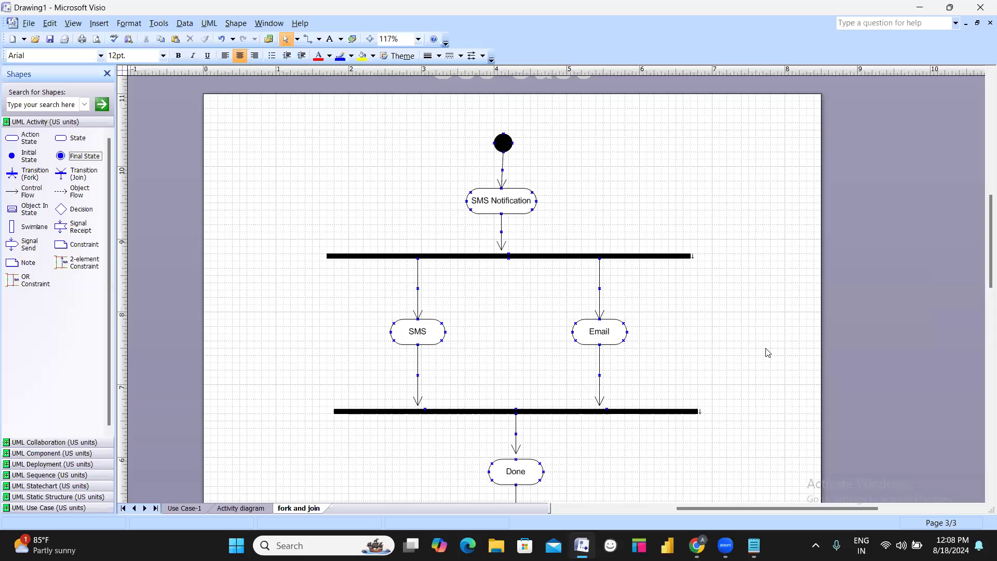
{"action": "left_click", "coordinate": [242, 508]}
{"action": "scroll", "coordinate": [514, 358], "scroll_direction": "up", "scroll_amount": 1}
{"action": "scroll", "coordinate": [518, 351], "scroll_direction": "up", "scroll_amount": 6}
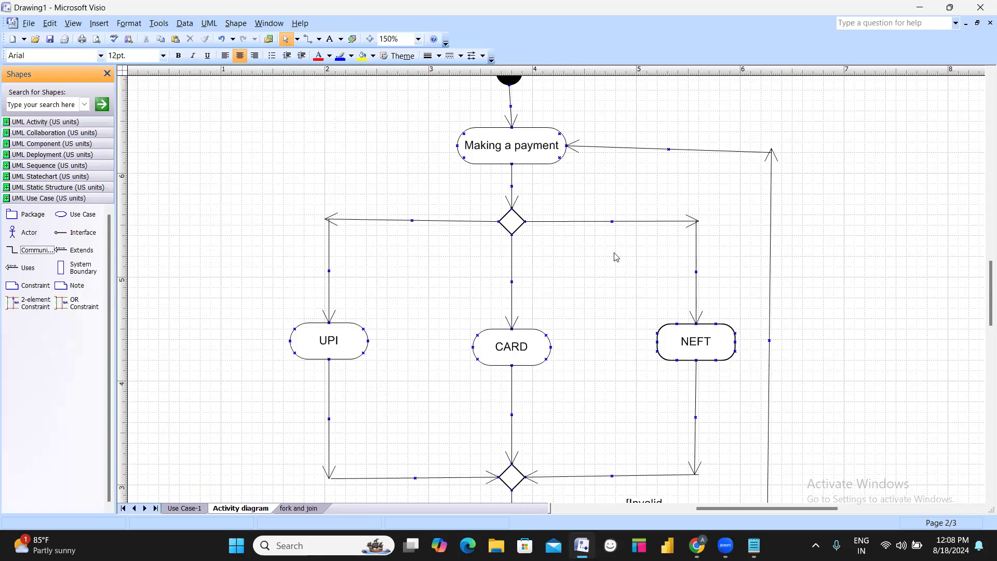
{"action": "left_click", "coordinate": [635, 222]}
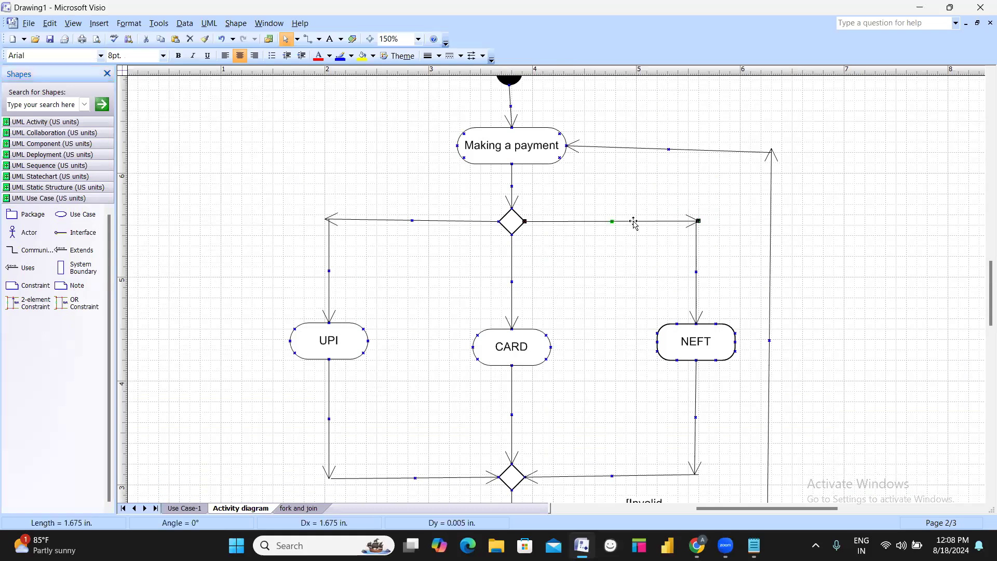
{"action": "double_click", "coordinate": [655, 222]}
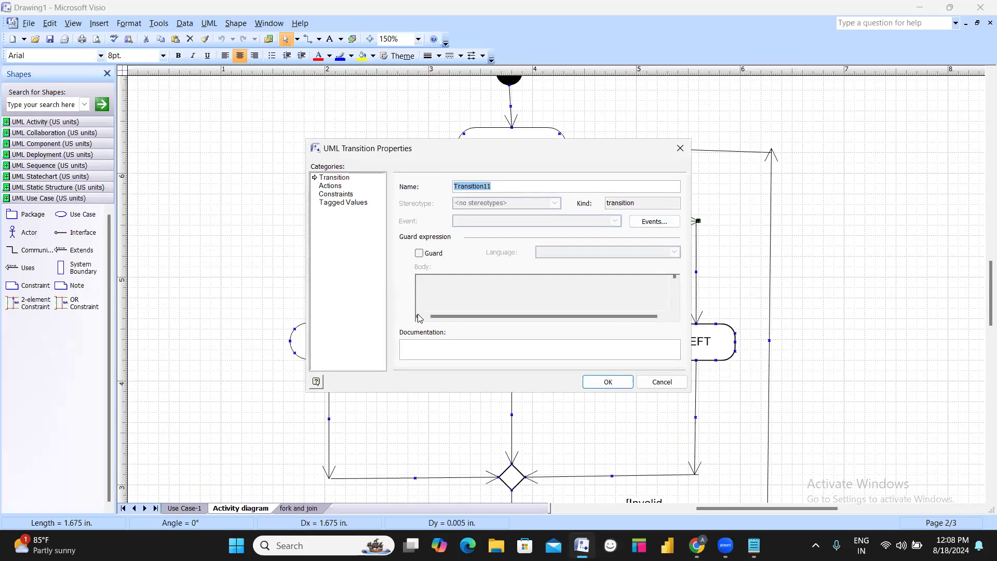
{"action": "left_click", "coordinate": [685, 149]}
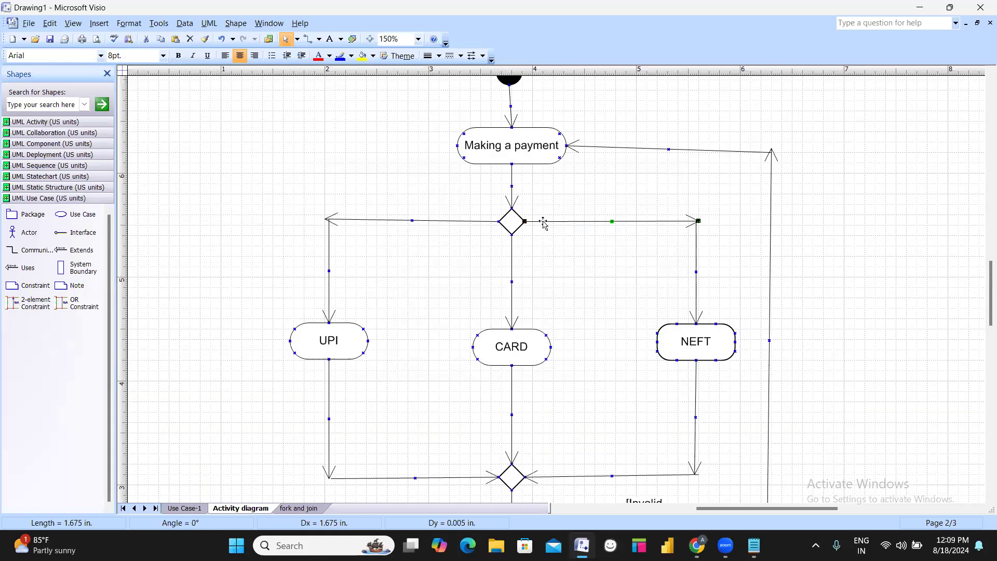
{"action": "scroll", "coordinate": [593, 406], "scroll_direction": "down", "scroll_amount": 2}
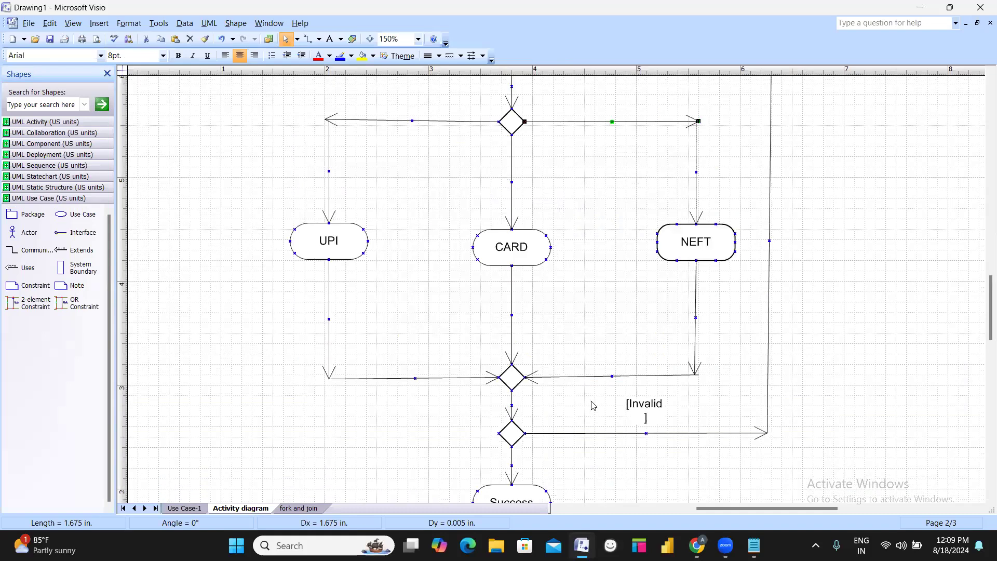
{"action": "scroll", "coordinate": [592, 405], "scroll_direction": "down", "scroll_amount": 1}
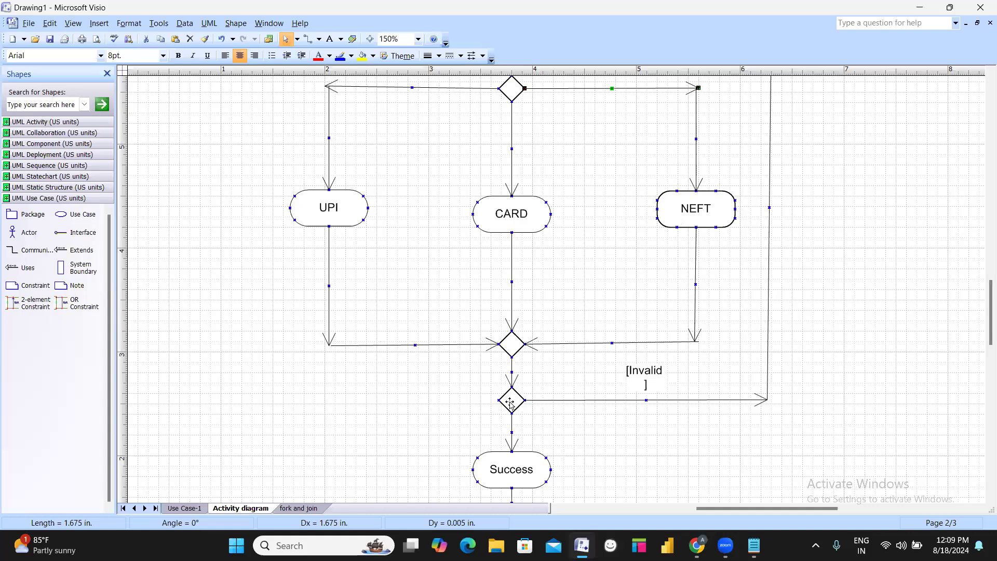
{"action": "scroll", "coordinate": [695, 397], "scroll_direction": "up", "scroll_amount": 3}
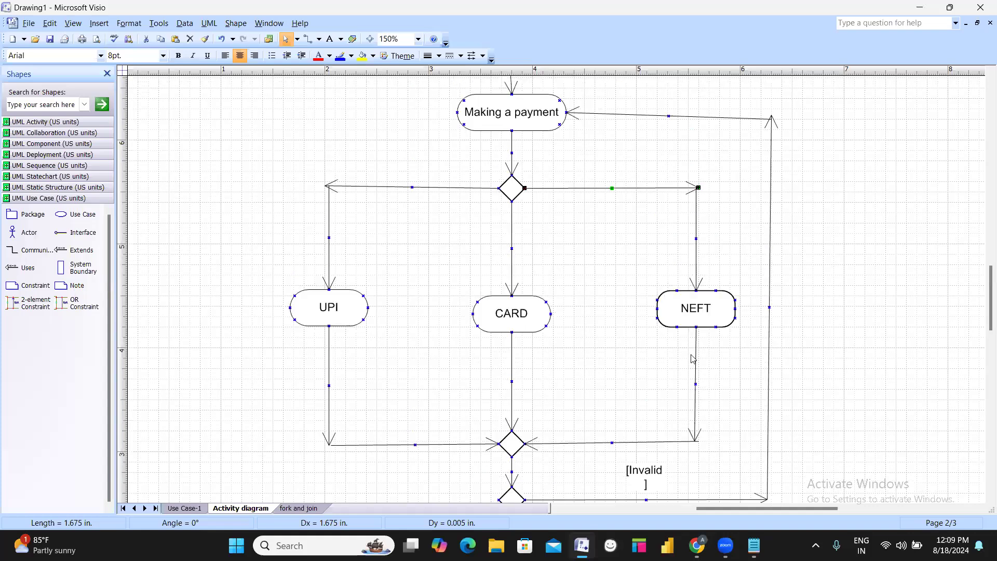
{"action": "scroll", "coordinate": [575, 210], "scroll_direction": "down", "scroll_amount": 3}
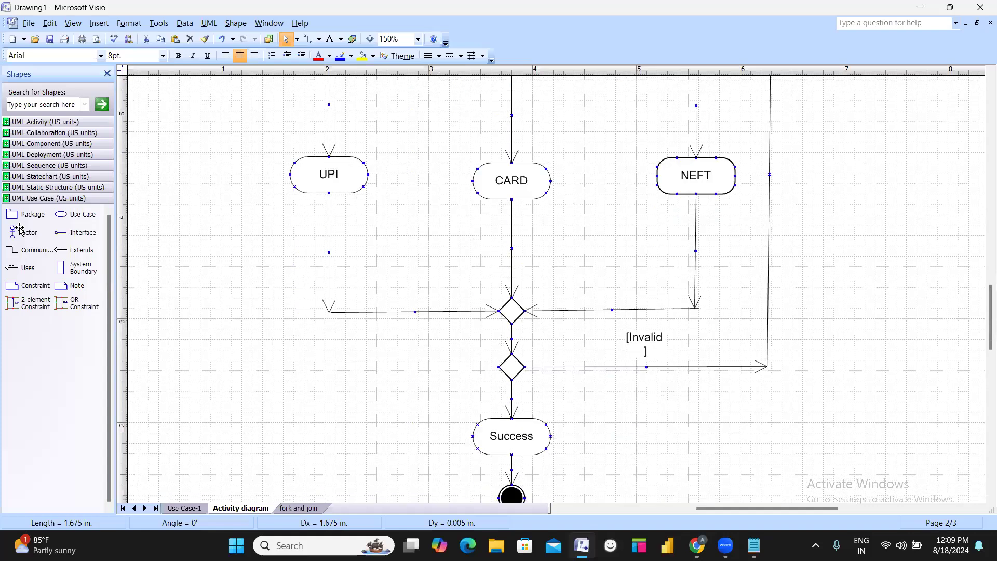
Show the UML Activity shapes and confirm the loop-back connector's guard is still Invalid
{"action": "left_click", "coordinate": [61, 123]}
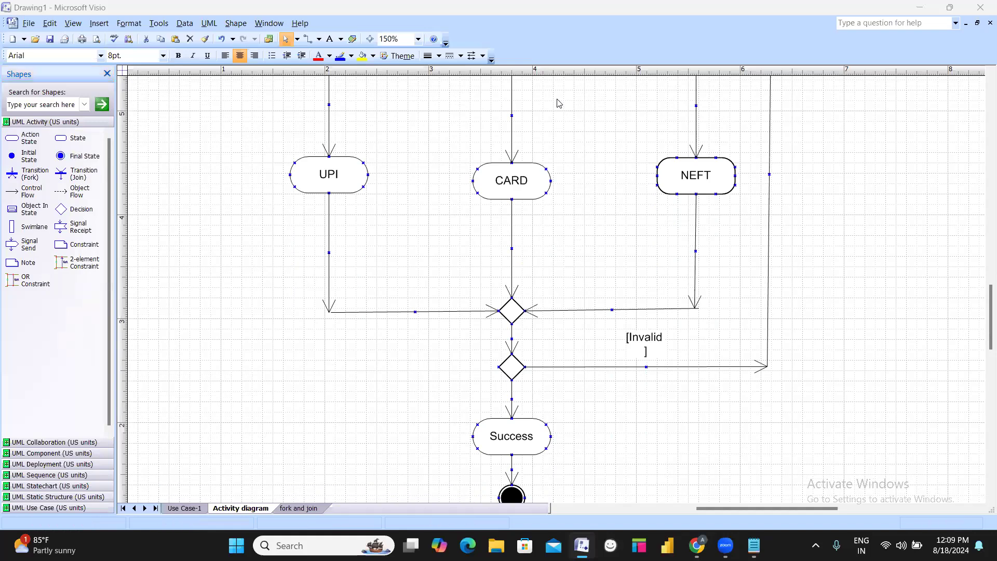
{"action": "scroll", "coordinate": [546, 387], "scroll_direction": "down", "scroll_amount": 1}
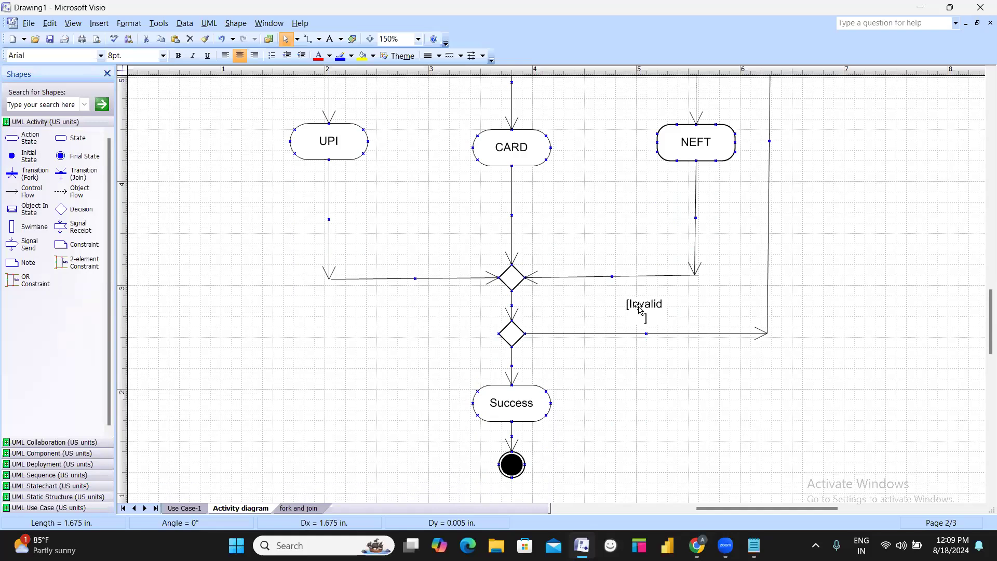
{"action": "double_click", "coordinate": [633, 332]}
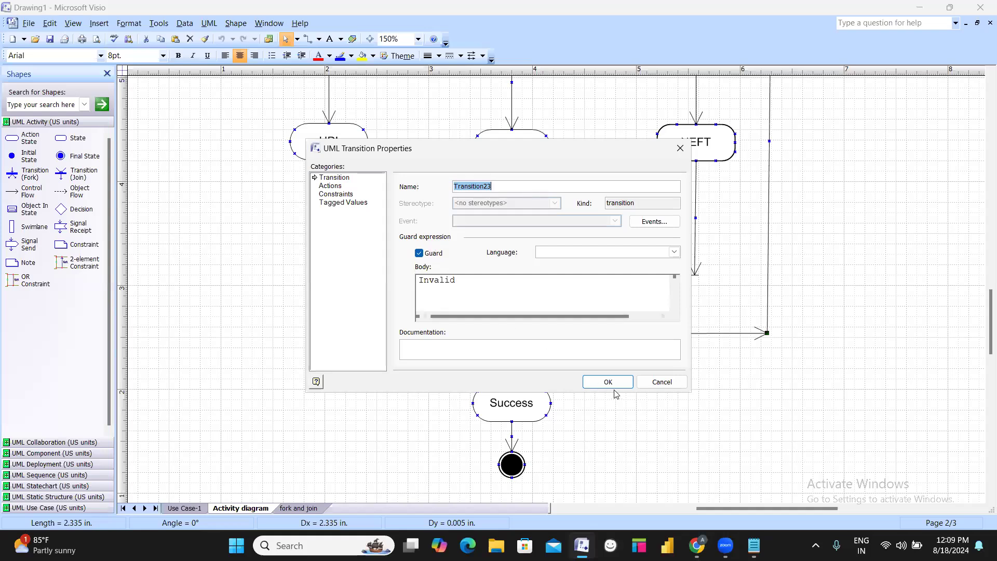
{"action": "left_click", "coordinate": [678, 151]}
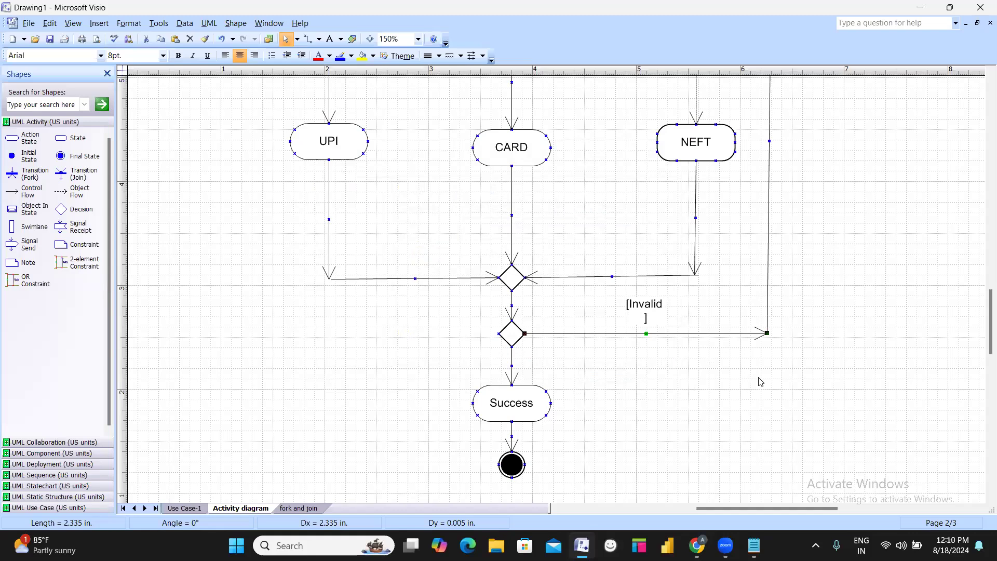
{"action": "scroll", "coordinate": [761, 382], "scroll_direction": "up", "scroll_amount": 5}
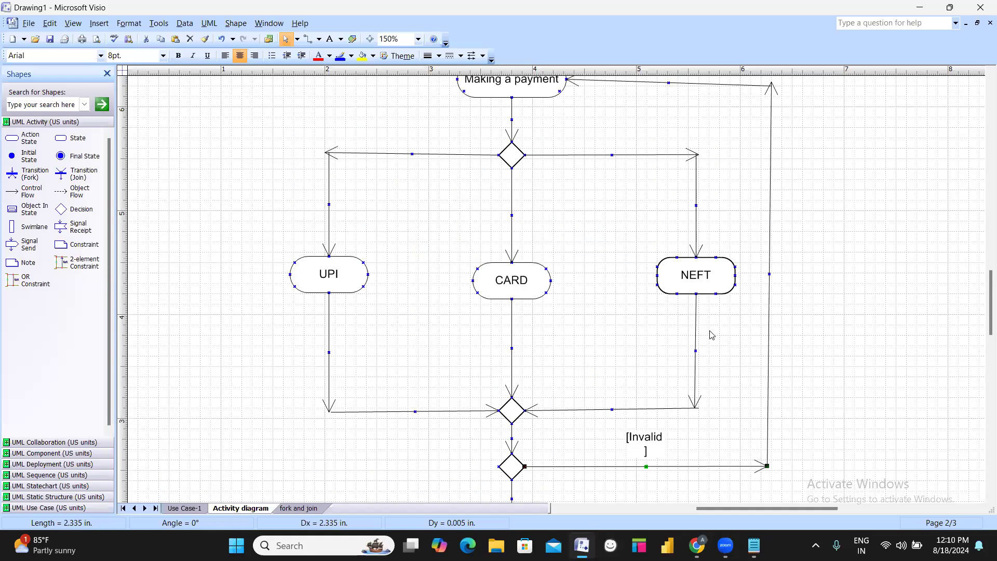
{"action": "scroll", "coordinate": [630, 249], "scroll_direction": "up", "scroll_amount": 2}
{"action": "scroll", "coordinate": [630, 245], "scroll_direction": "down", "scroll_amount": 3}
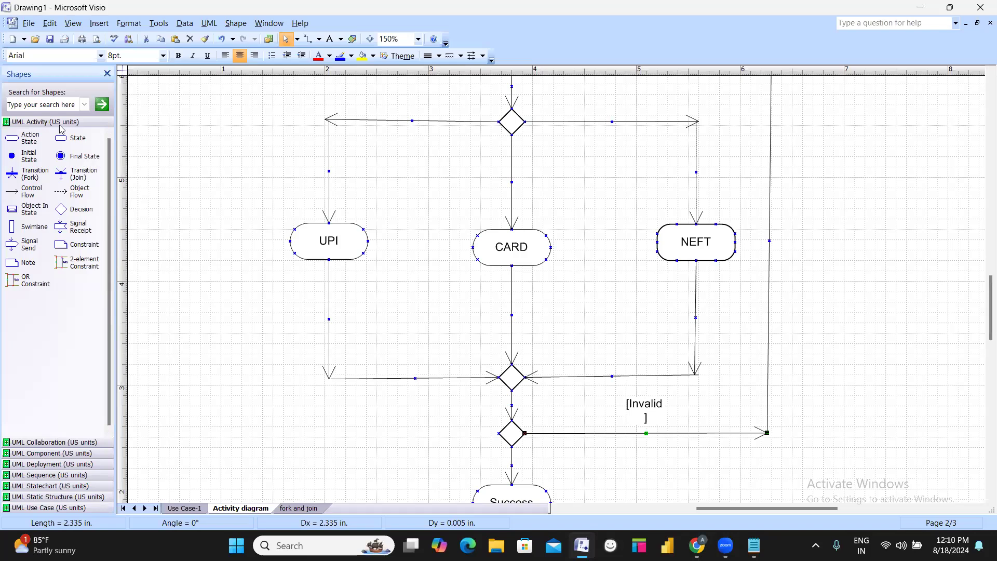
{"action": "scroll", "coordinate": [477, 234], "scroll_direction": "up", "scroll_amount": 1}
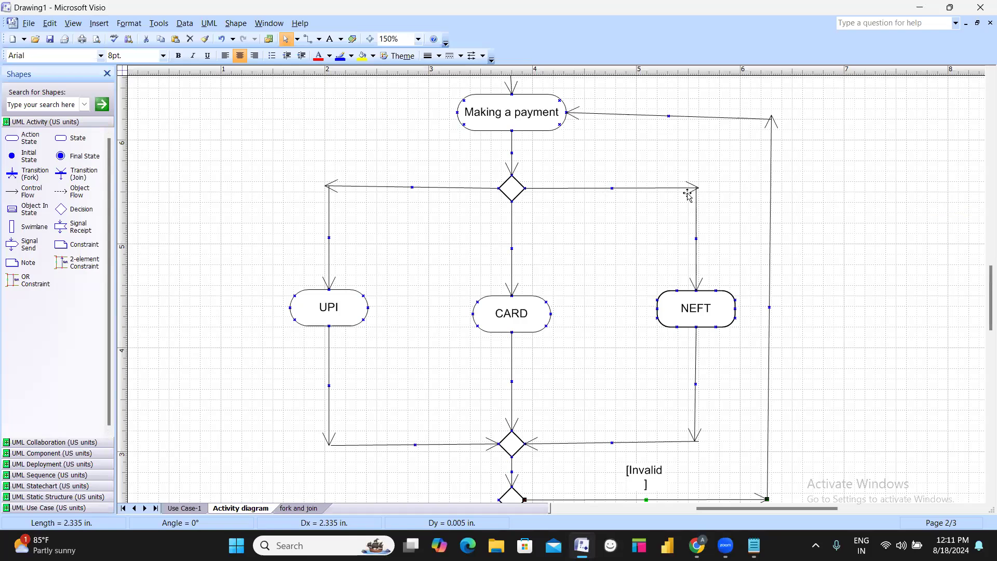
{"action": "scroll", "coordinate": [427, 300], "scroll_direction": "down", "scroll_amount": 6}
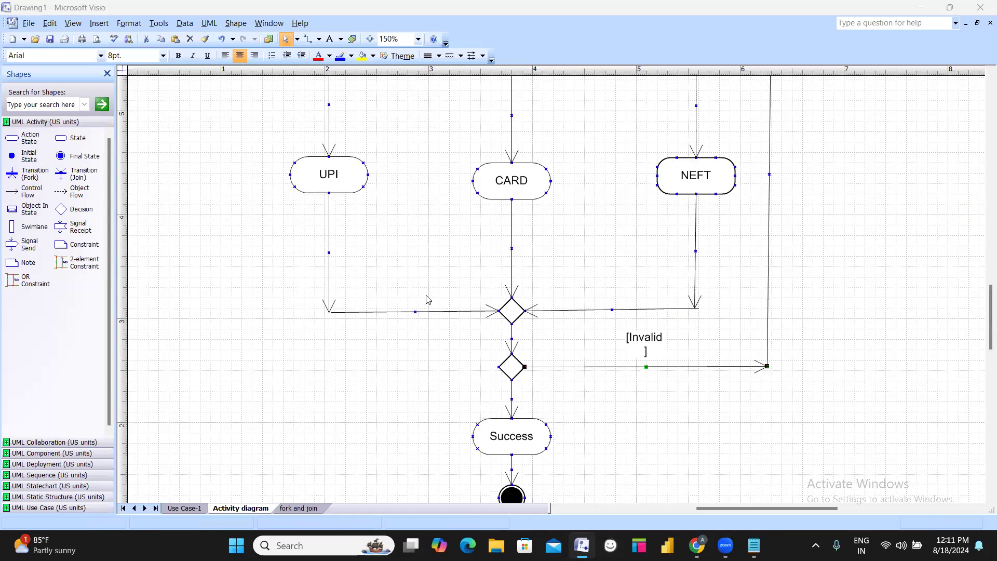
{"action": "scroll", "coordinate": [427, 300], "scroll_direction": "up", "scroll_amount": 6}
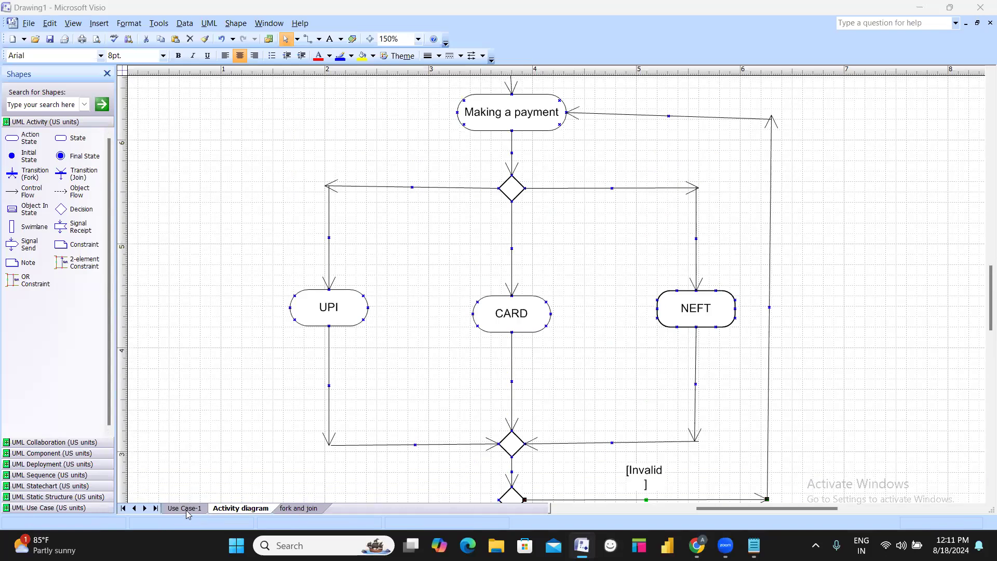
{"action": "scroll", "coordinate": [557, 288], "scroll_direction": "down", "scroll_amount": 1}
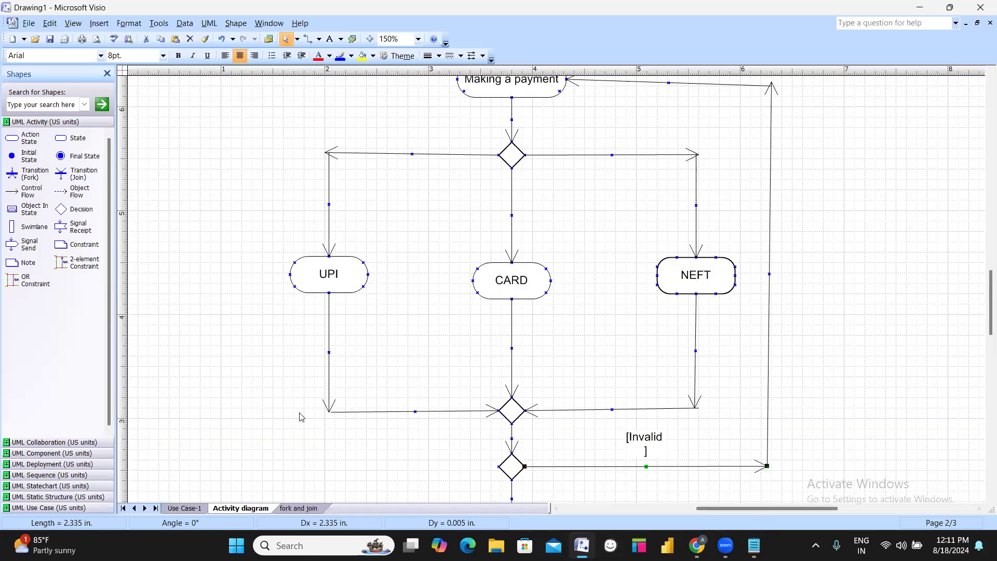
{"action": "left_click", "coordinate": [611, 546]}
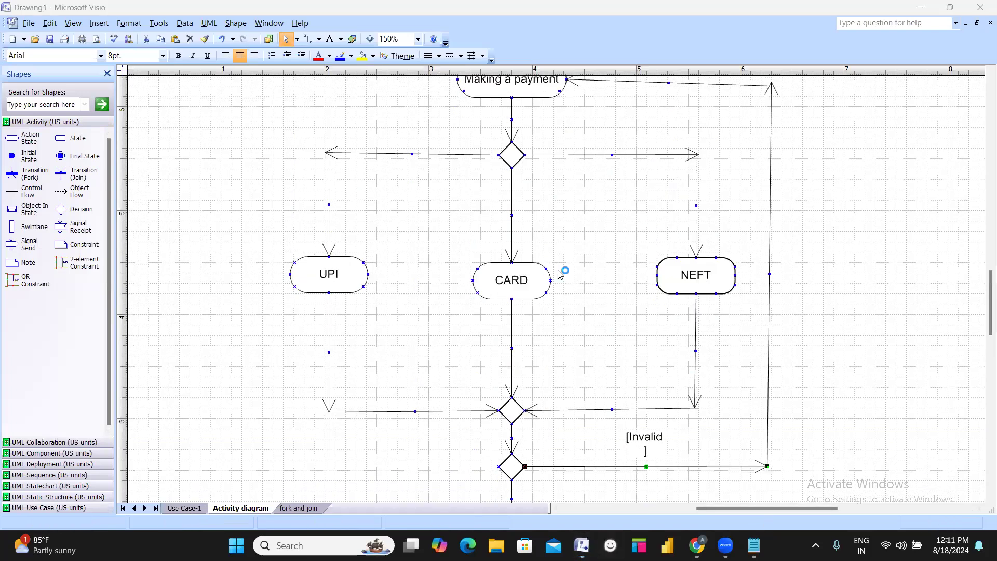
{"action": "left_click", "coordinate": [642, 204]}
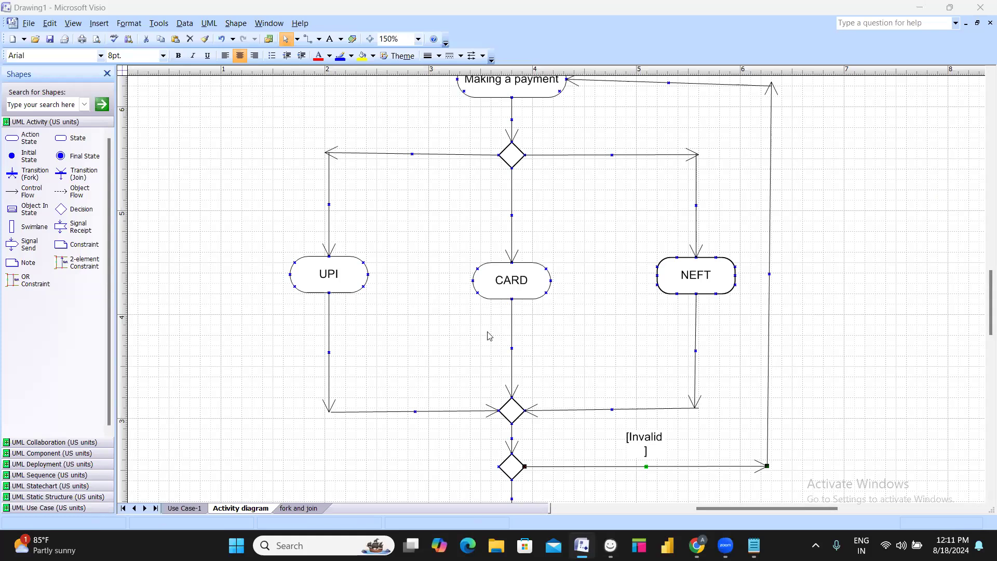
Bring the Balsamiq window with New Mockup 1 forward, keep it open, and maximize it
{"action": "left_click", "coordinate": [611, 545]}
{"action": "left_click", "coordinate": [540, 468]}
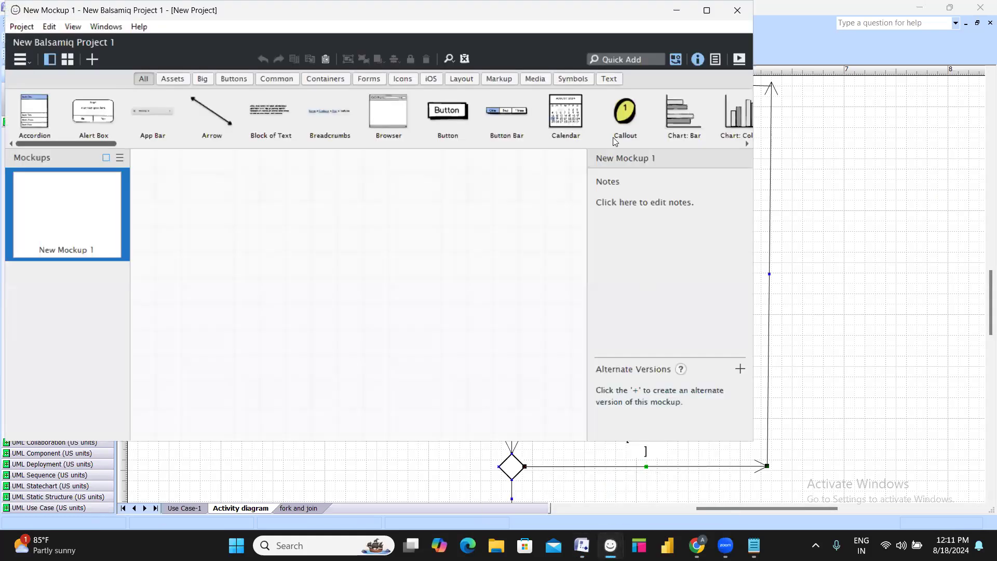
{"action": "left_click", "coordinate": [738, 10]}
{"action": "left_click", "coordinate": [538, 278]}
{"action": "key", "text": "alt+Tab"}
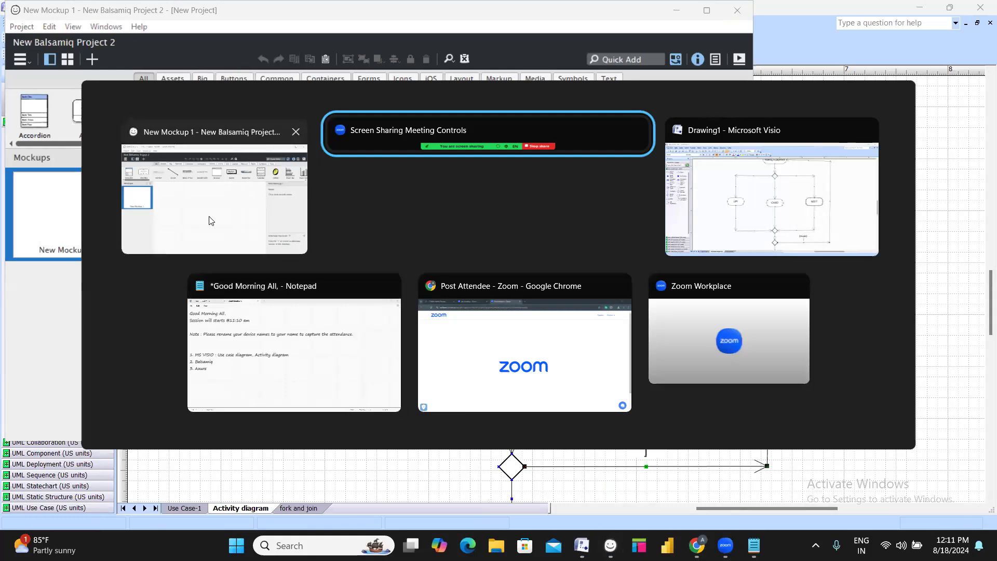
{"action": "left_click", "coordinate": [212, 221]}
{"action": "left_click_drag", "start_coordinate": [400, 259], "coordinate": [497, 298]}
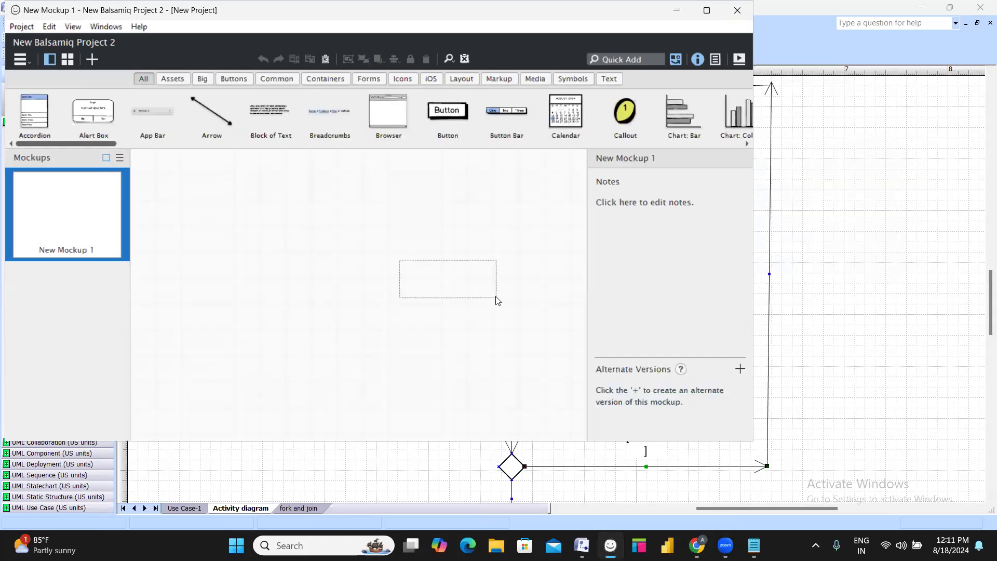
{"action": "double_click", "coordinate": [721, 34]}
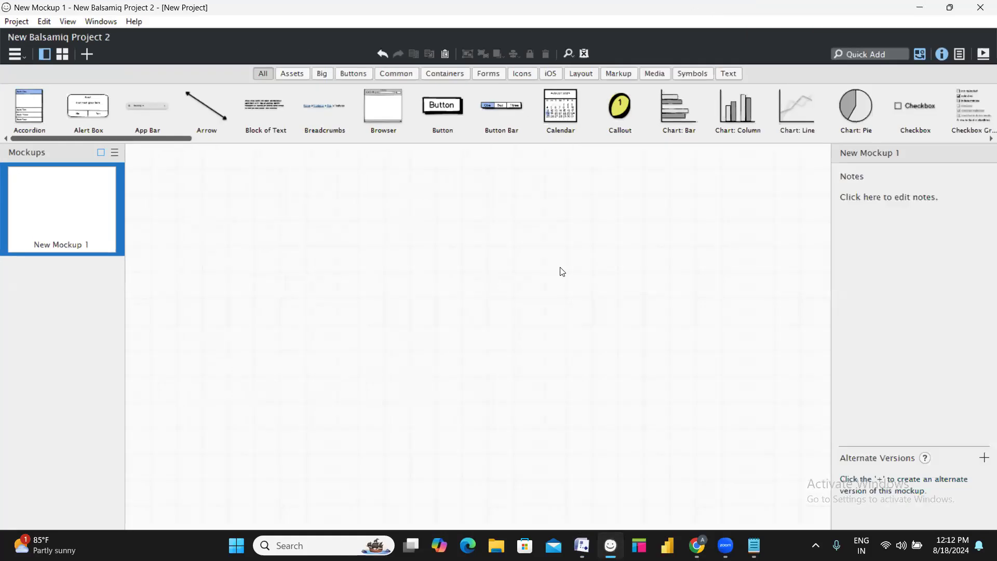
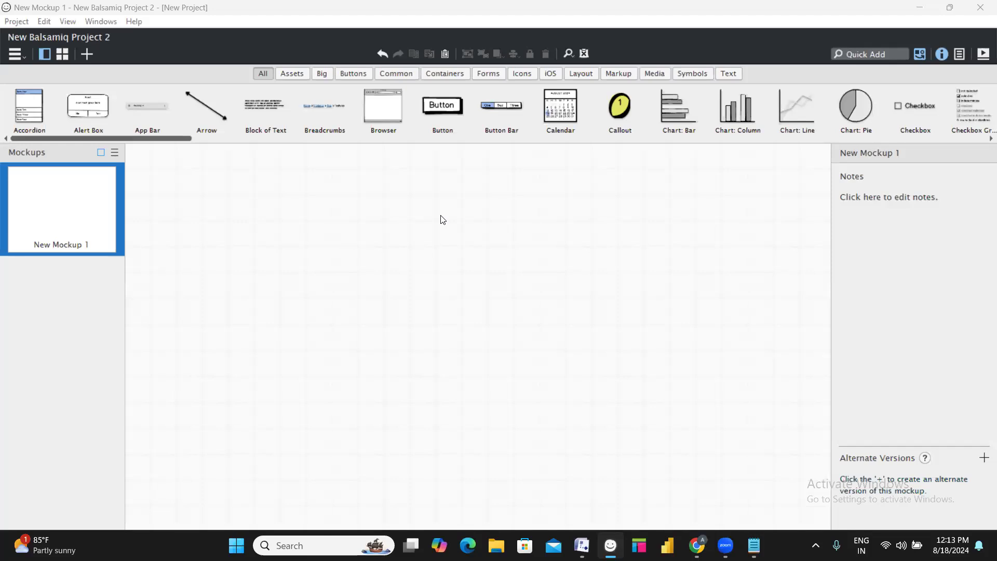
Try a 'facebook' search in the component library, then clear it
{"action": "left_click", "coordinate": [502, 235]}
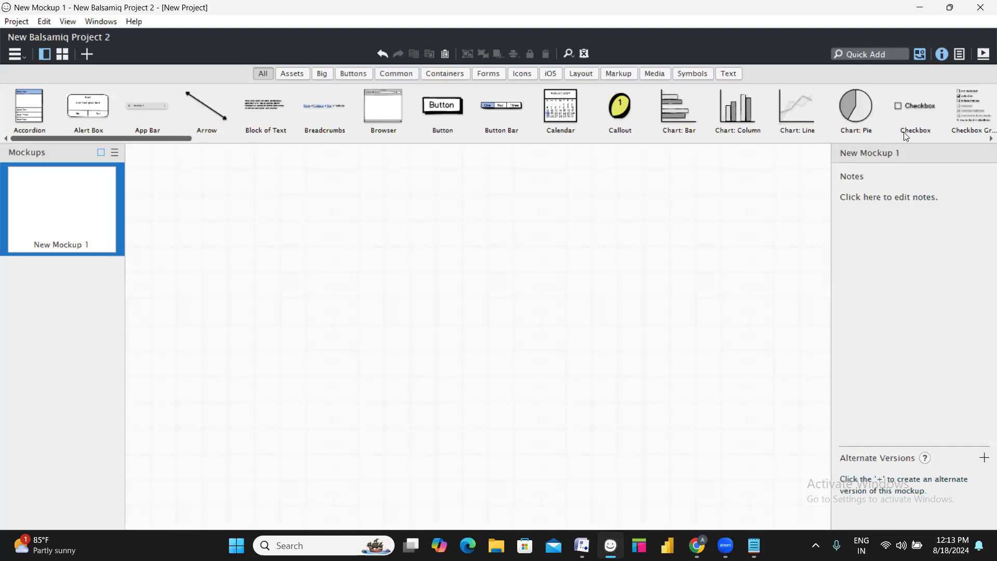
{"action": "left_click", "coordinate": [983, 139]}
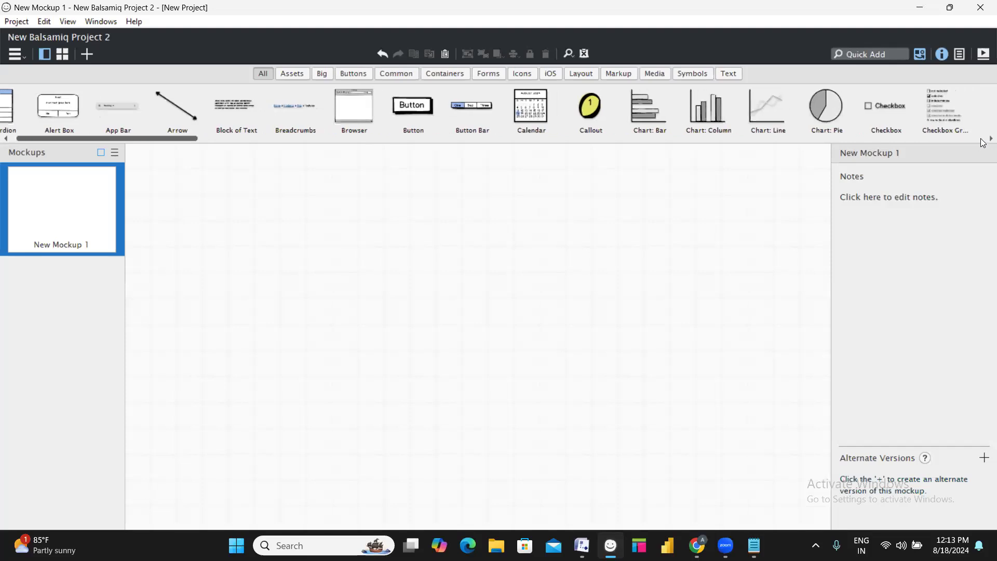
{"action": "mouse_move", "coordinate": [182, 140]}
{"action": "left_mouse_down"}
{"action": "mouse_move", "coordinate": [796, 149]}
{"action": "mouse_move", "coordinate": [307, 151]}
{"action": "mouse_move", "coordinate": [357, 144]}
{"action": "mouse_move", "coordinate": [145, 136]}
{"action": "left_mouse_up"}
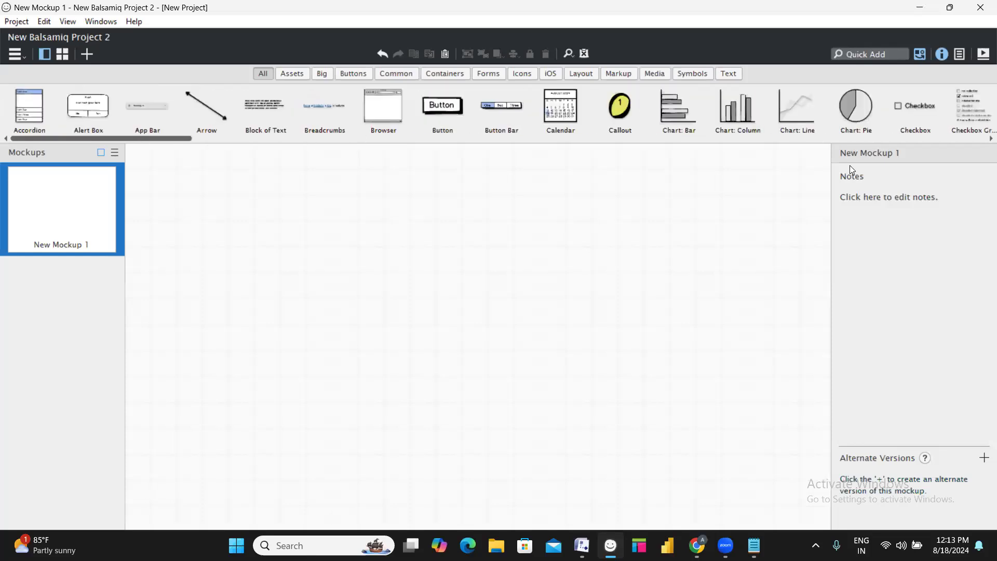
{"action": "left_click", "coordinate": [858, 54]}
{"action": "type", "text": "facebook"}
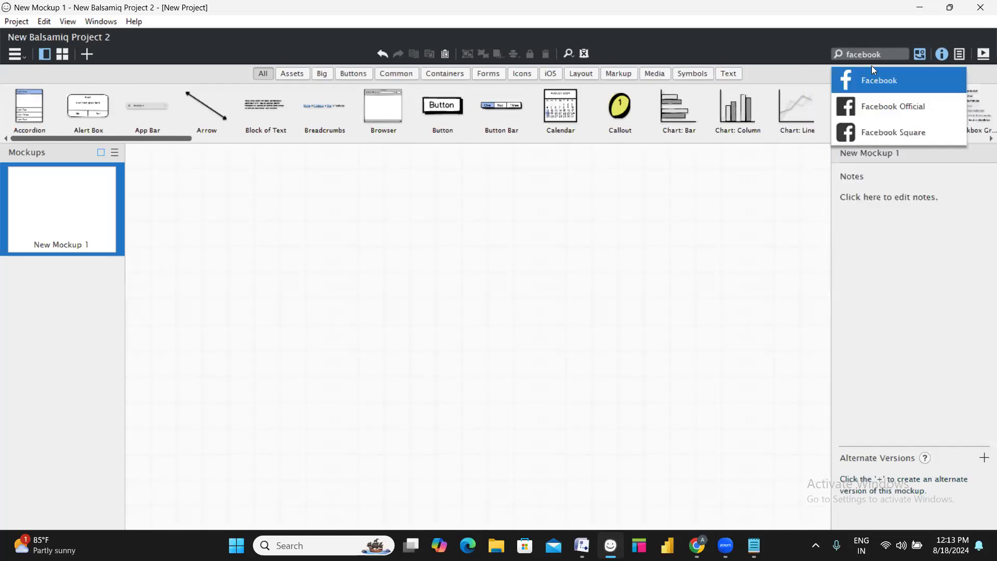
{"action": "left_click_drag", "start_coordinate": [889, 52], "coordinate": [846, 52]}
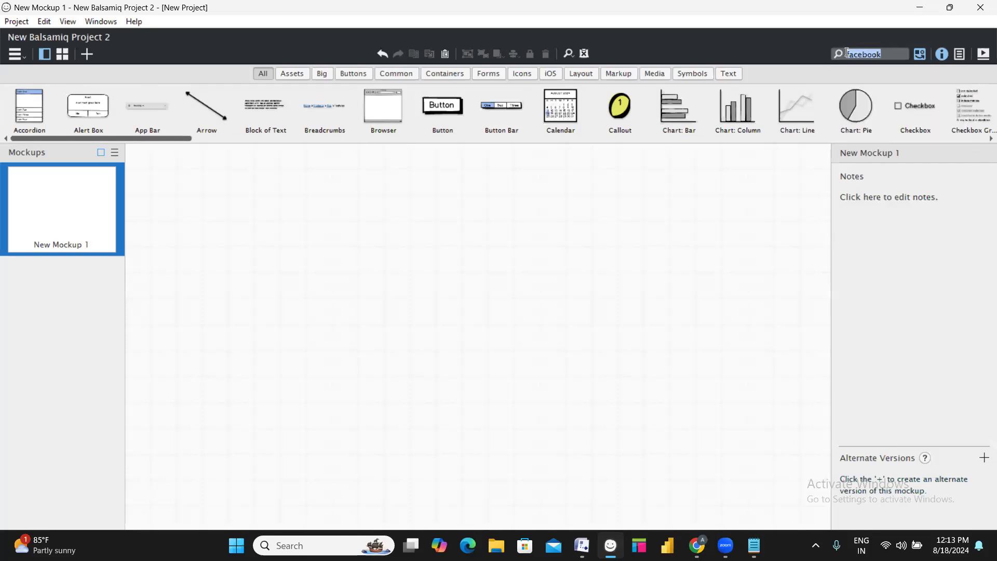
{"action": "left_click", "coordinate": [887, 56]}
{"action": "key", "text": "Escape"}
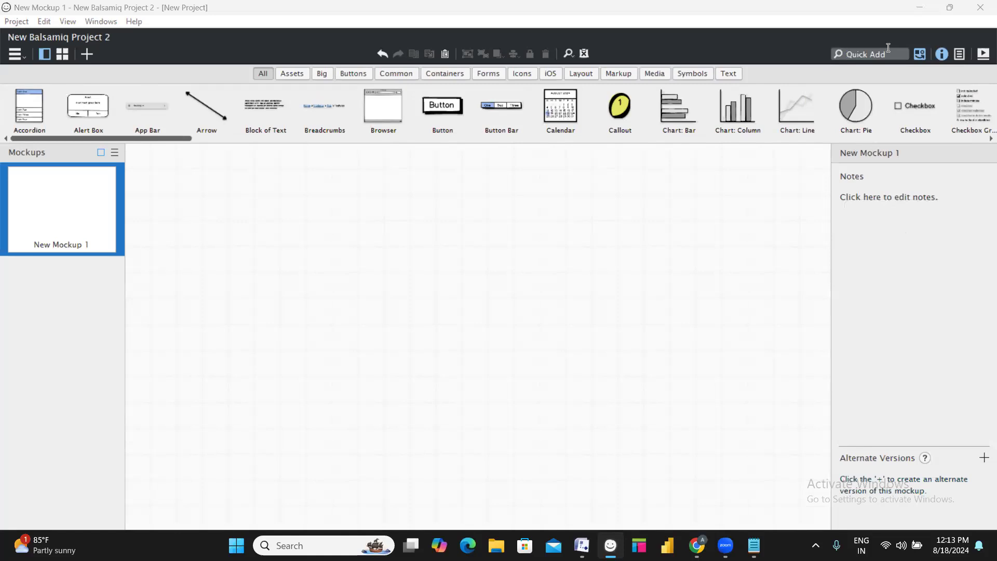
Place a 450 by 400 Browser window near the canvas top-left and start editing its text
{"action": "left_click", "coordinate": [889, 48]}
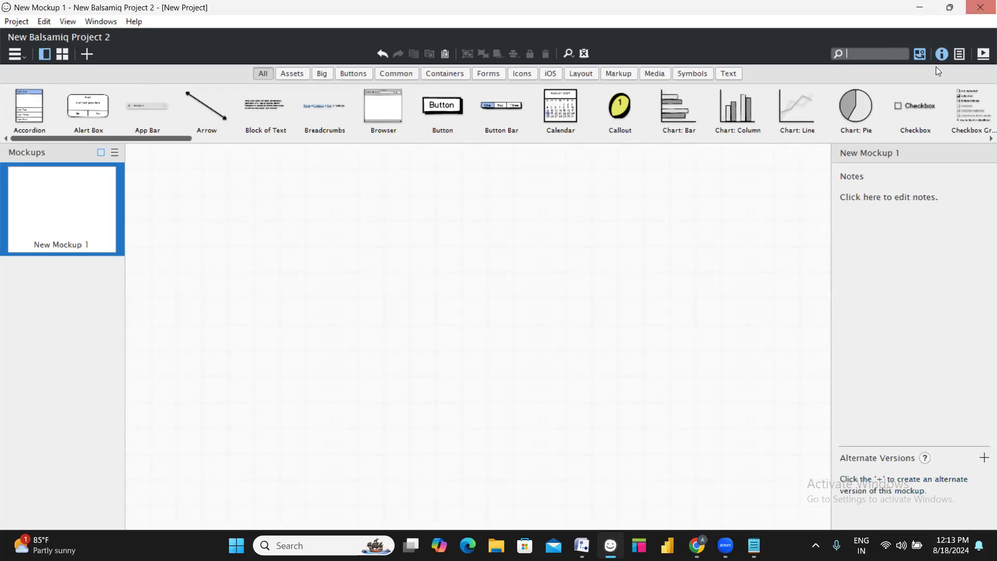
{"action": "left_click", "coordinate": [290, 219]}
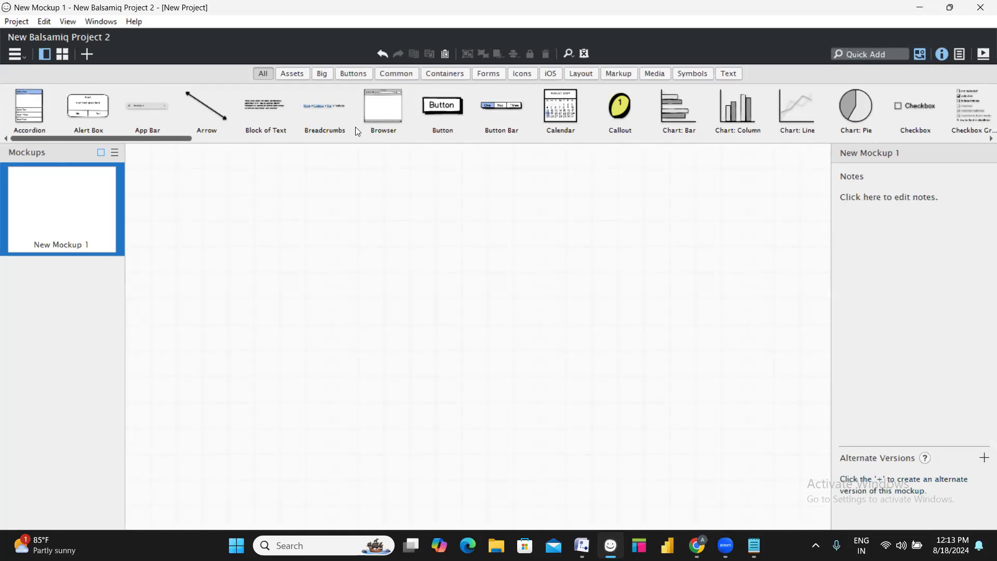
{"action": "left_click_drag", "start_coordinate": [376, 118], "coordinate": [295, 234]}
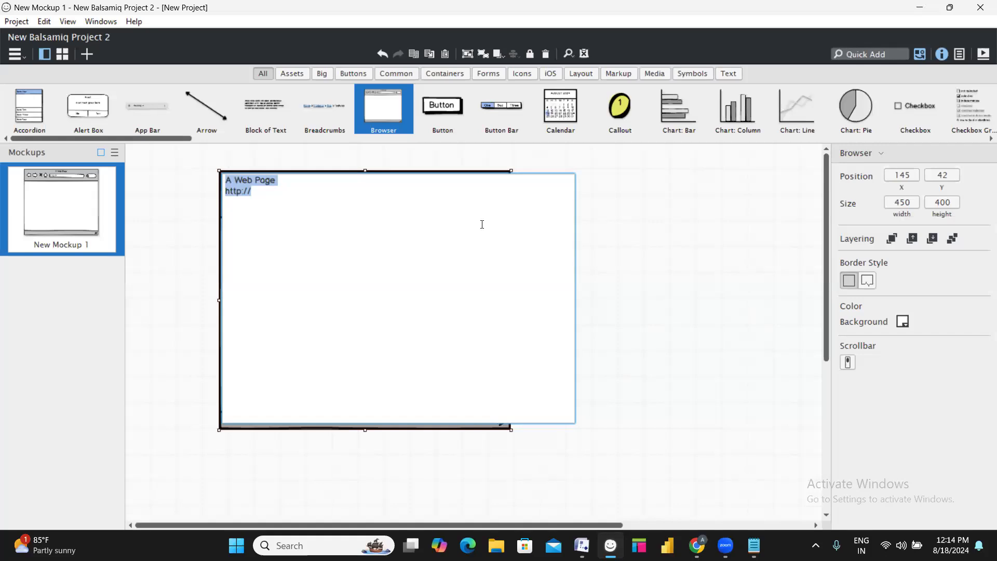
{"action": "left_click", "coordinate": [481, 222]}
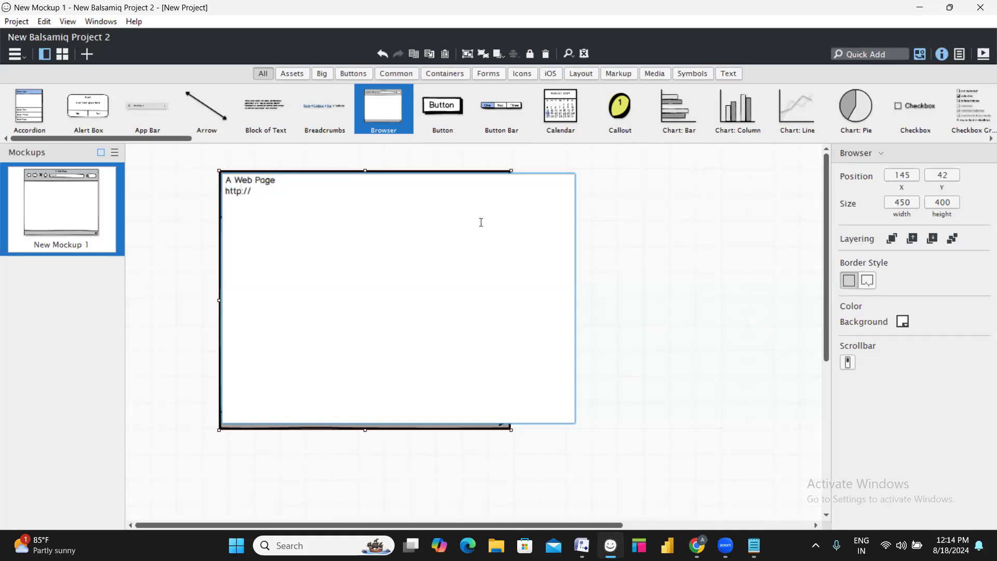
Title the browser 'Online shopping application' and resize it to 790 by 449
{"action": "key", "text": "ctrl+a"}
{"action": "key", "text": "BackSpace"}
{"action": "type", "text": "Online shopp"}
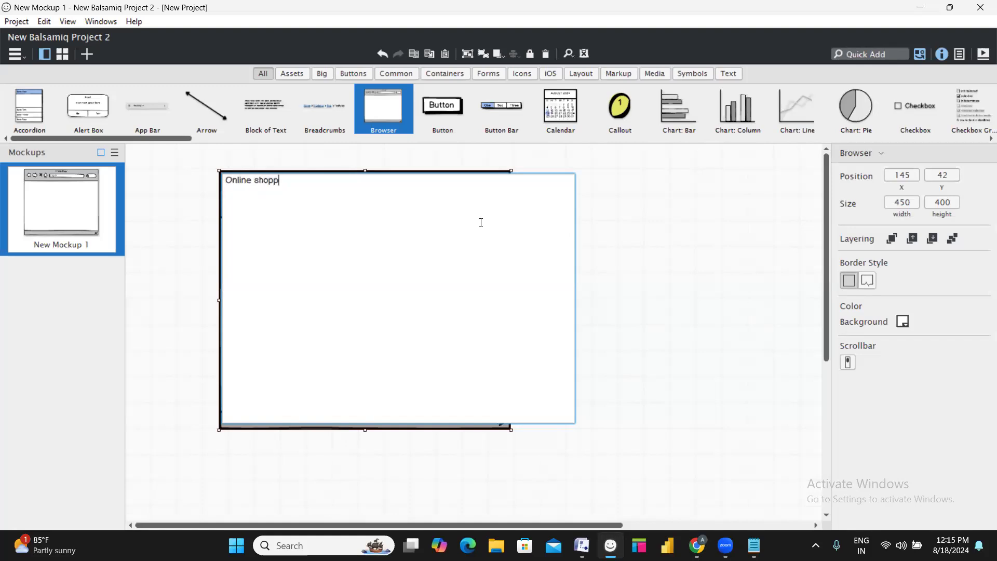
{"action": "type", "text": "ing opplica"}
{"action": "key", "text": "BackSpace"}
{"action": "key", "text": "BackSpace"}
{"action": "key", "text": "BackSpace"}
{"action": "type", "text": "ication"}
{"action": "key", "text": "Return"}
{"action": "left_click", "coordinate": [704, 296]}
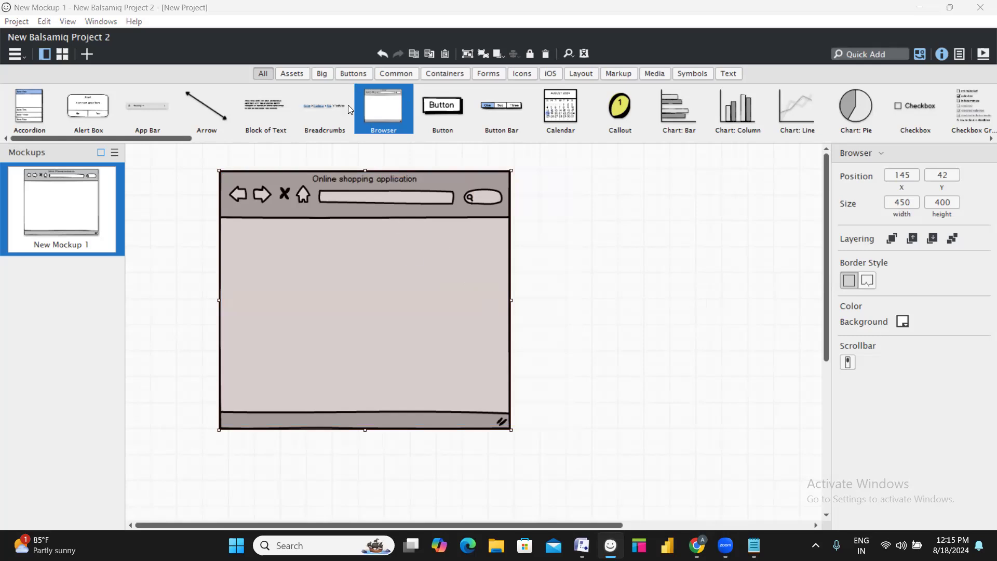
{"action": "left_click_drag", "start_coordinate": [511, 300], "coordinate": [729, 300]}
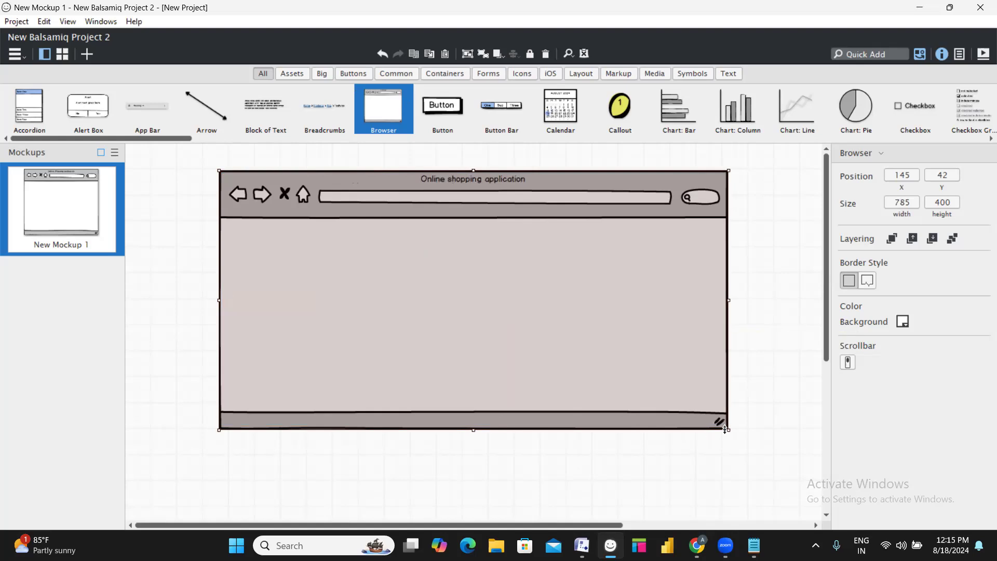
{"action": "left_click_drag", "start_coordinate": [728, 431], "coordinate": [732, 462]}
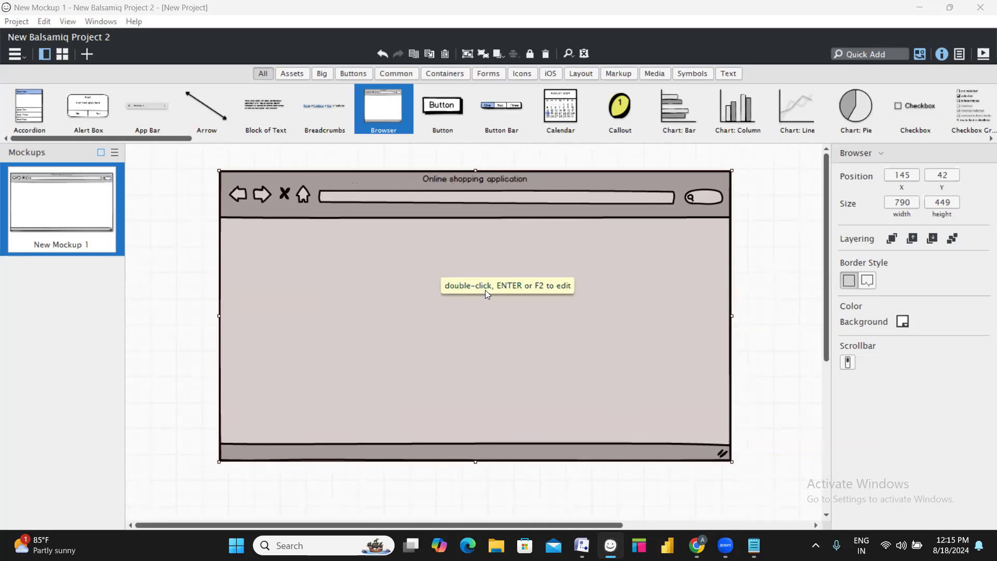
Prefix the browser title with 'Welcome to' so it reads 'Welcome to Online shopping application'
{"action": "double_click", "coordinate": [371, 223]}
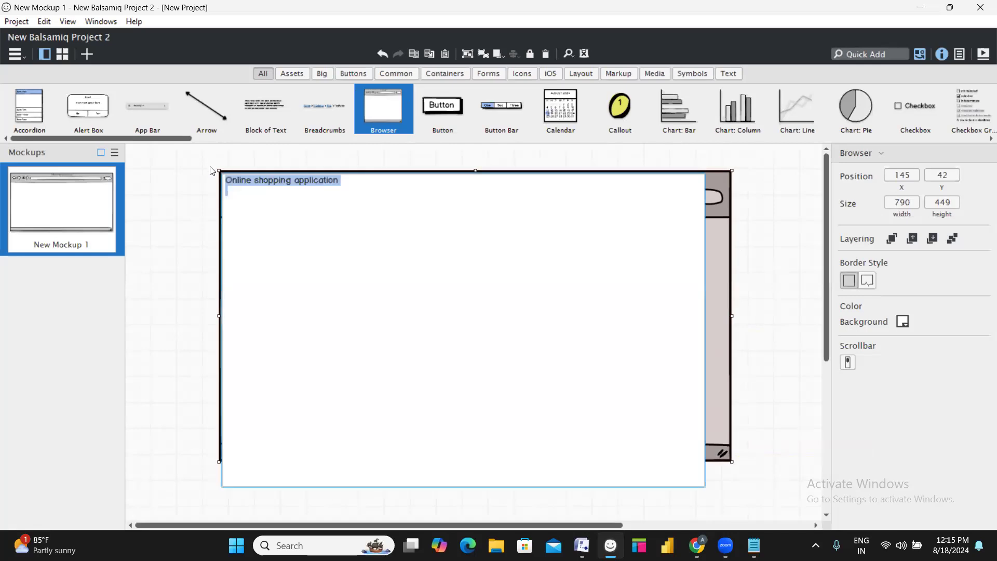
{"action": "key", "text": "Left"}
{"action": "type", "text": "Welcome to"}
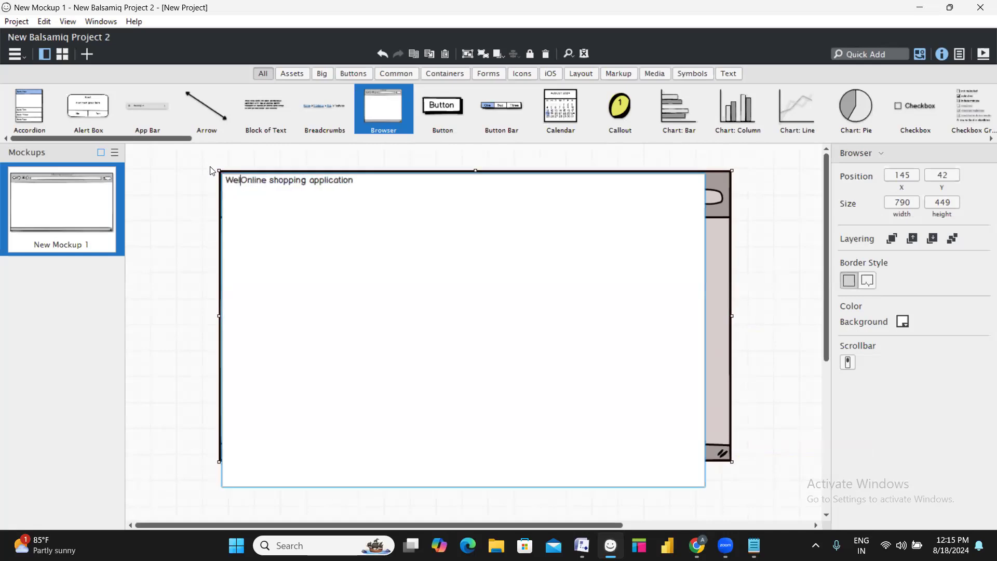
{"action": "key", "text": "Return"}
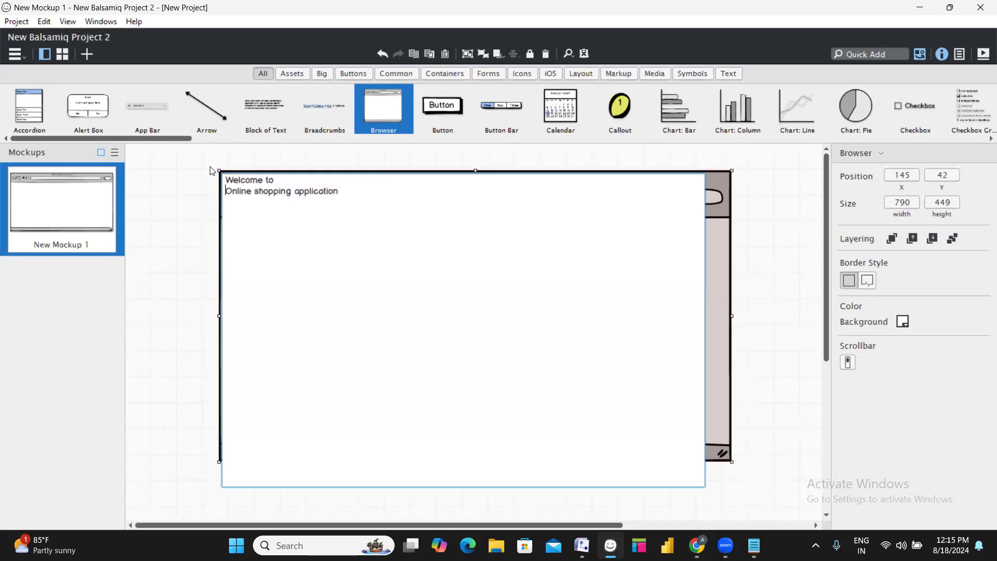
{"action": "key", "text": "BackSpace"}
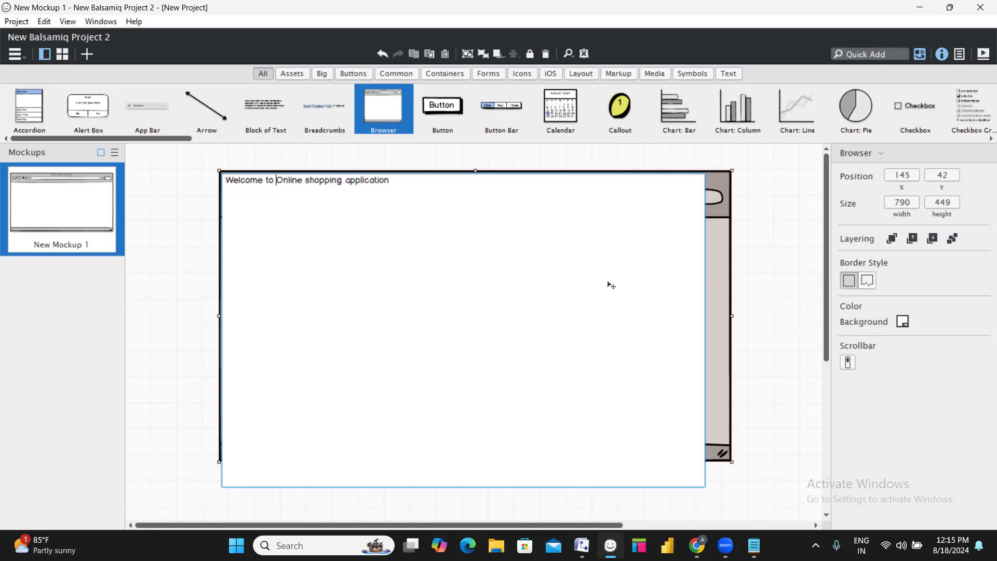
{"action": "key", "text": "ctrl+Return"}
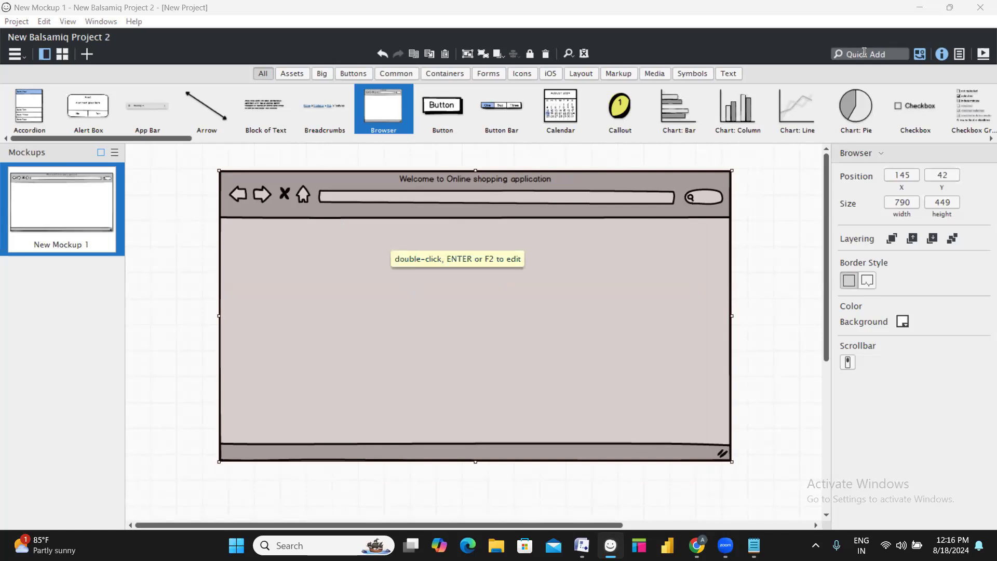
Add a subtitle text element from a 'text' search into the browser page
{"action": "left_click", "coordinate": [864, 52]}
{"action": "type", "text": "text"}
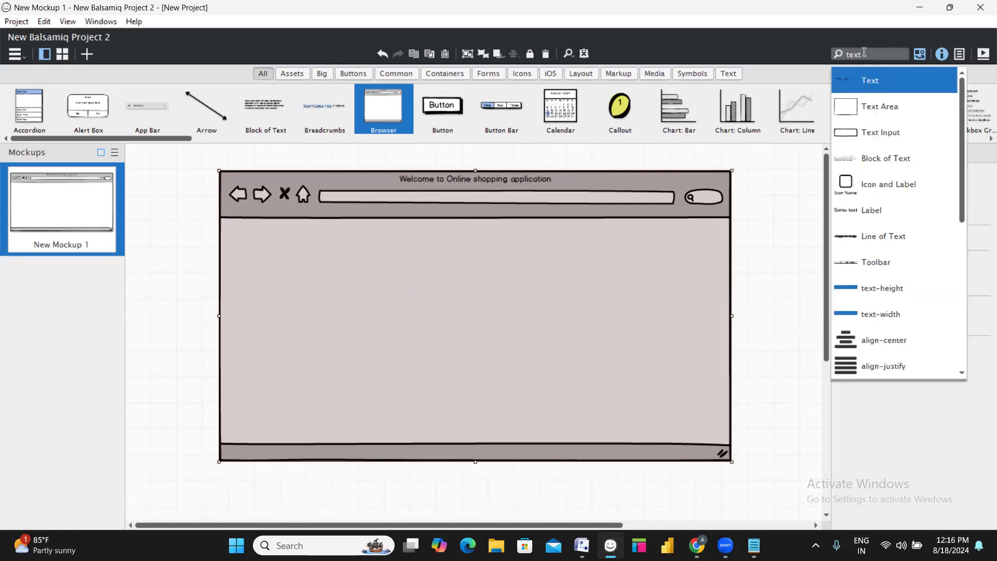
{"action": "scroll", "coordinate": [887, 151], "scroll_direction": "down", "scroll_amount": 1}
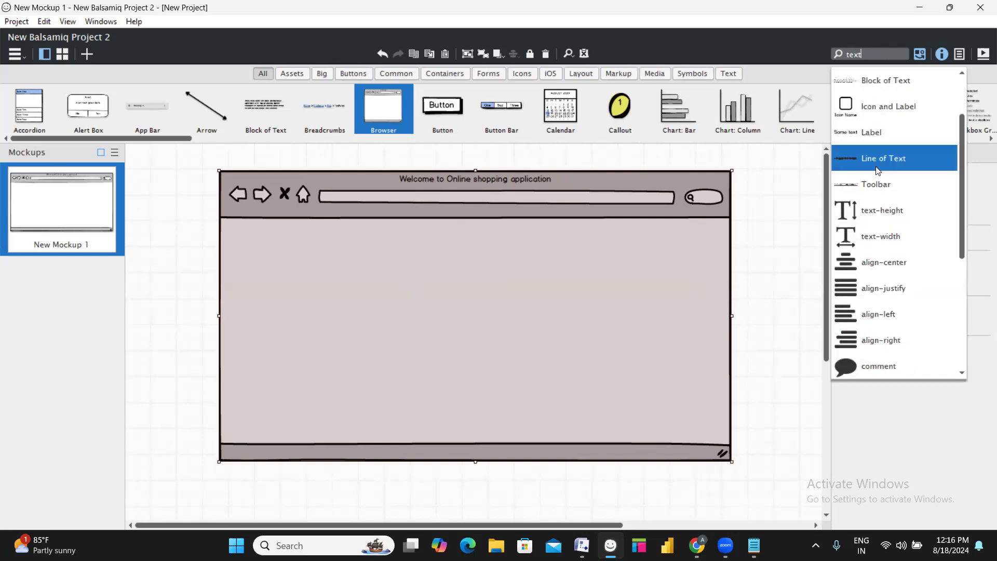
{"action": "left_click", "coordinate": [880, 157]}
{"action": "left_click_drag", "start_coordinate": [224, 192], "coordinate": [465, 246]}
{"action": "double_click", "coordinate": [465, 247]}
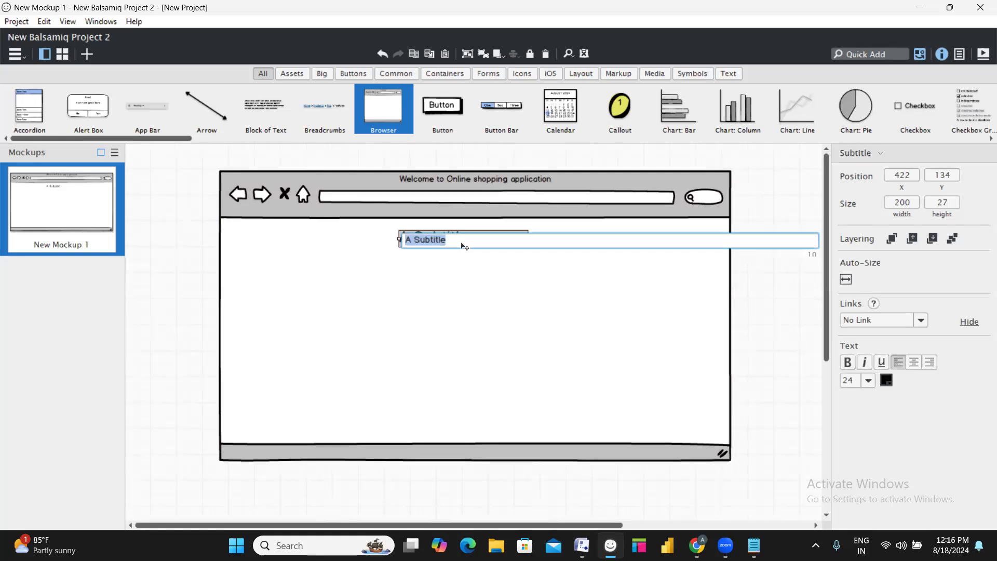
Change the subtitle to 'Sign Up' and narrow it to 170 wide
{"action": "type", "text": "Sign p"}
{"action": "key", "text": "BackSpace"}
{"action": "type", "text": "Up"}
{"action": "key", "text": "Return"}
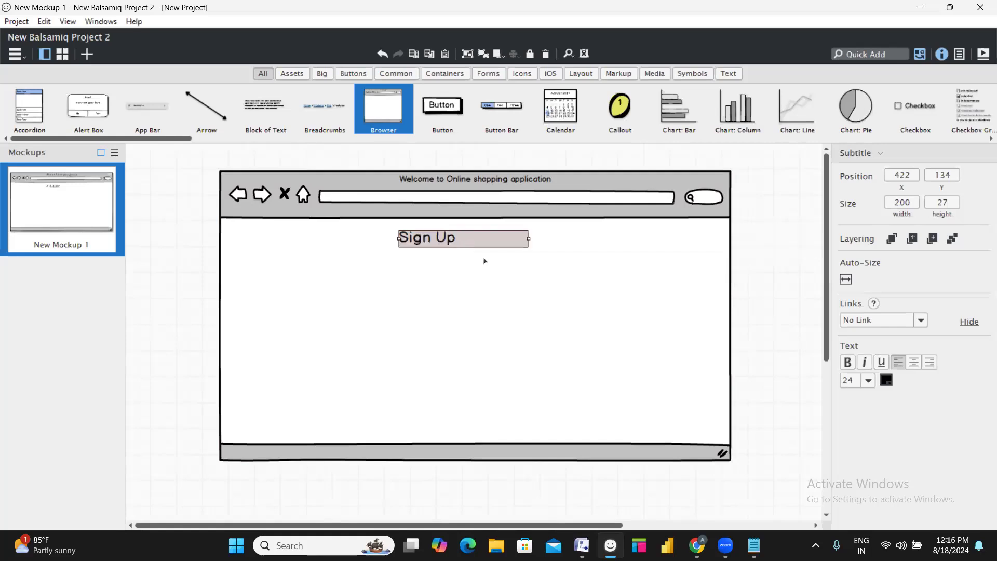
{"action": "left_click_drag", "start_coordinate": [529, 238], "coordinate": [468, 242]}
{"action": "left_click", "coordinate": [468, 296]}
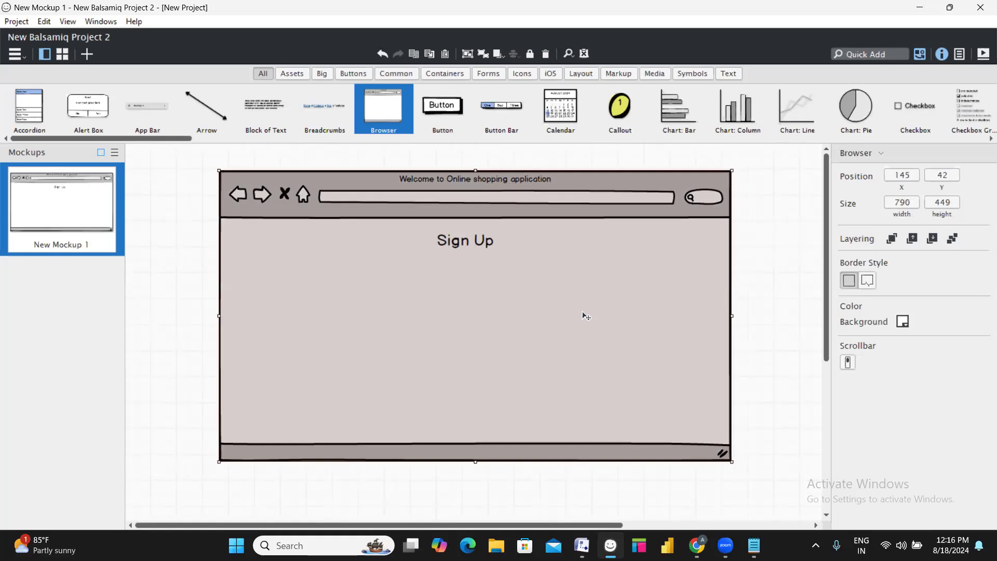
{"action": "left_click", "coordinate": [748, 283]}
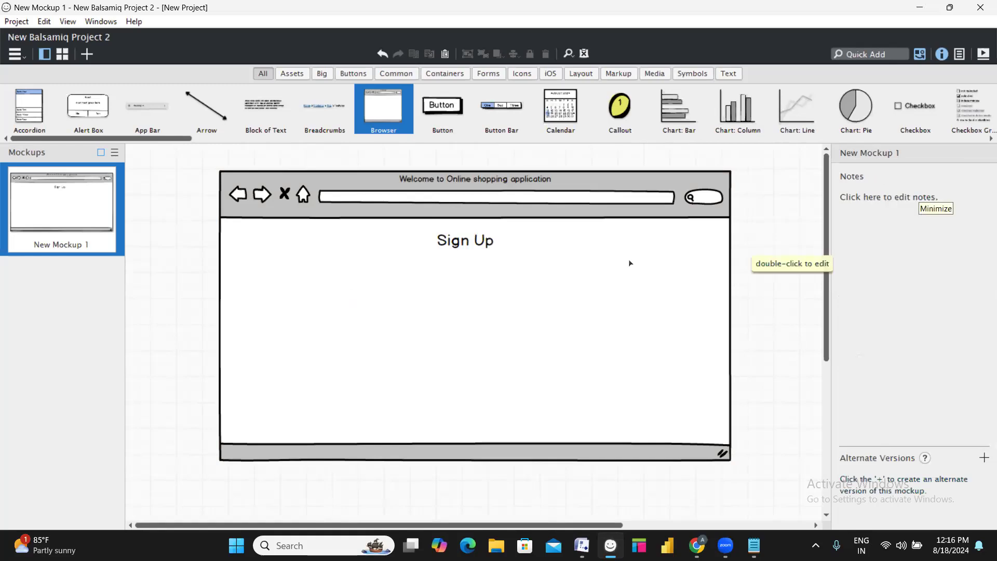
Add another text element below Sign Up on the left side
{"action": "left_click", "coordinate": [457, 263]}
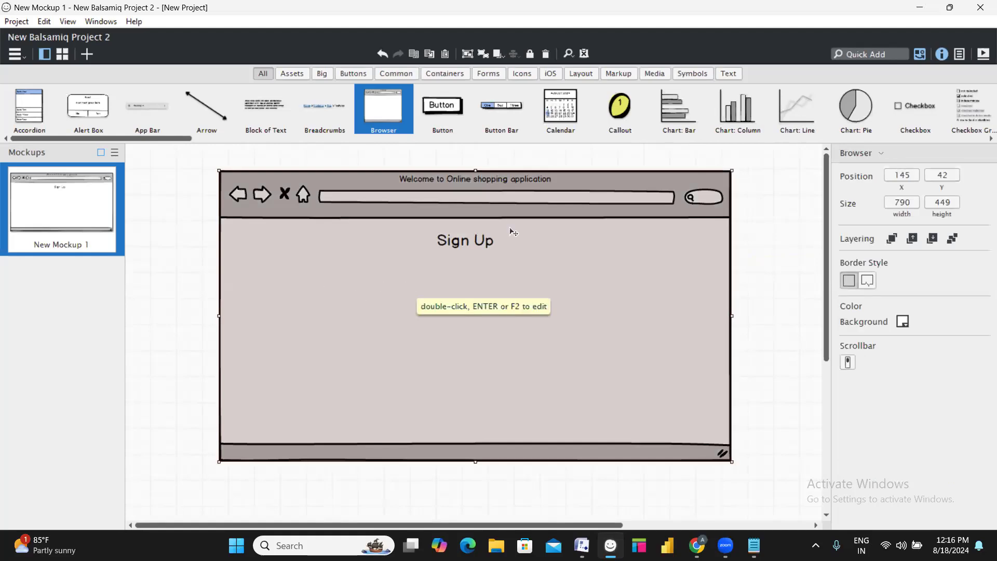
{"action": "left_click", "coordinate": [894, 55]}
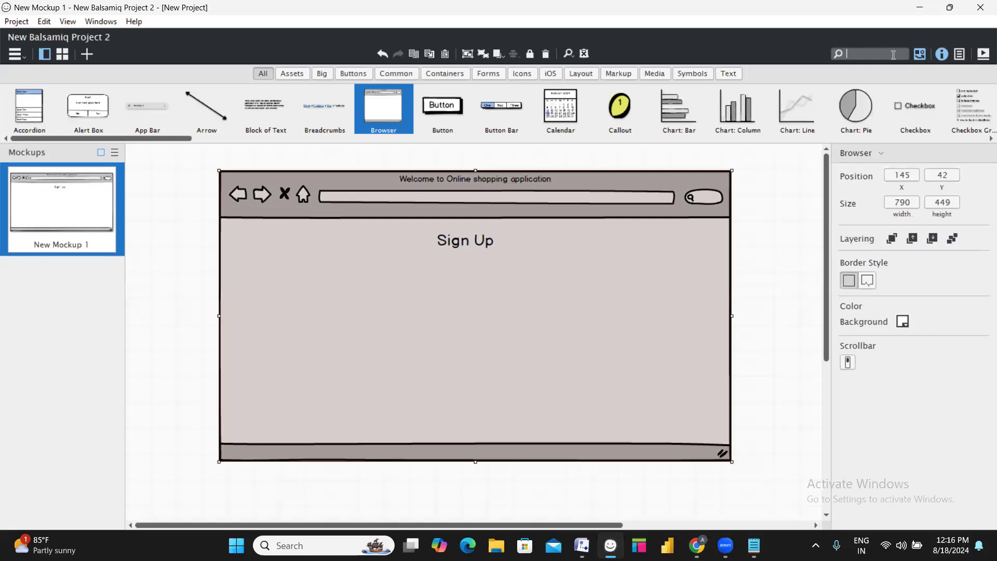
{"action": "type", "text": "text"}
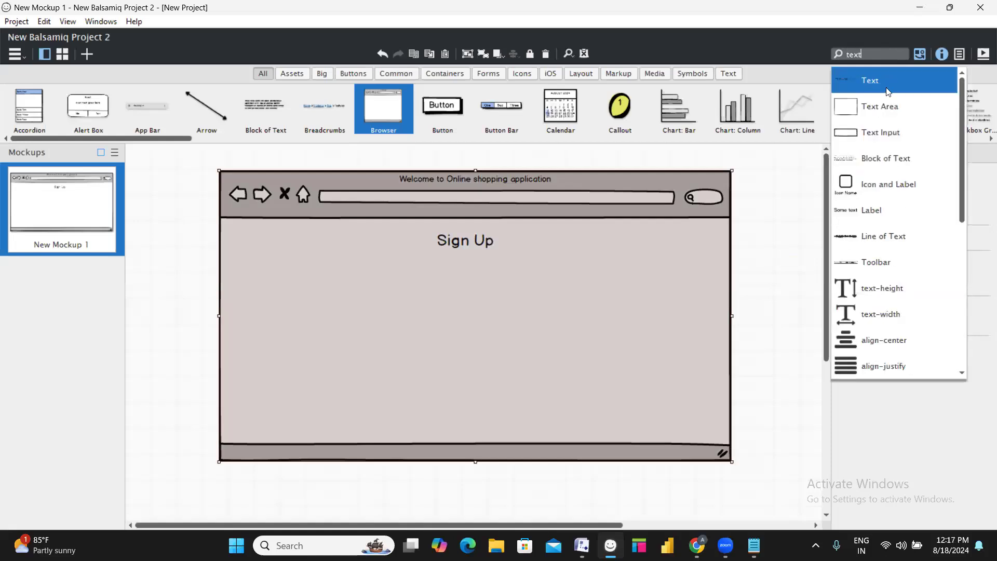
{"action": "scroll", "coordinate": [883, 157], "scroll_direction": "down", "scroll_amount": 1}
{"action": "left_click", "coordinate": [884, 157]}
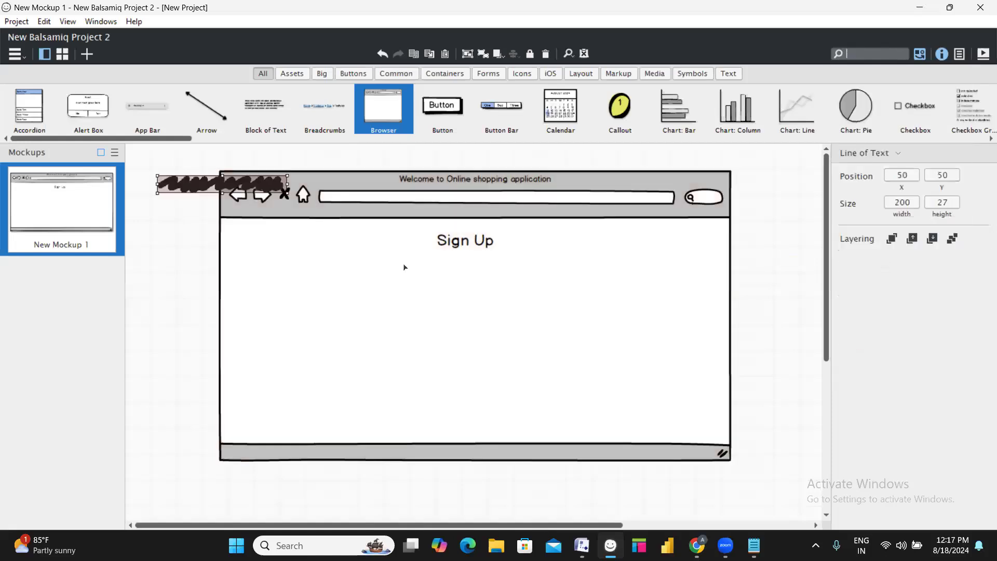
{"action": "left_click_drag", "start_coordinate": [223, 182], "coordinate": [362, 298]}
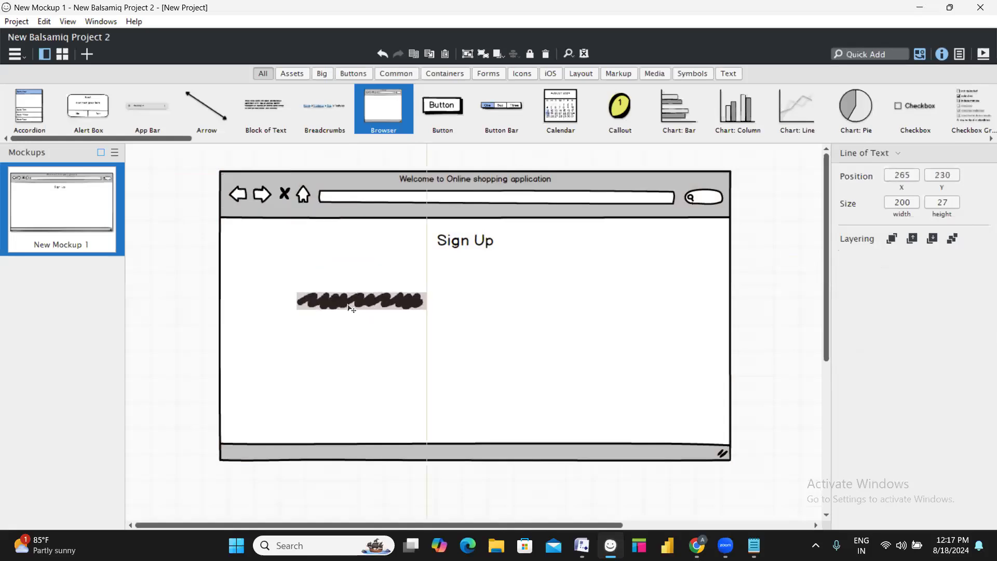
Set the Sign Up heading to size 32 and widen it to show fully
{"action": "left_click", "coordinate": [474, 244]}
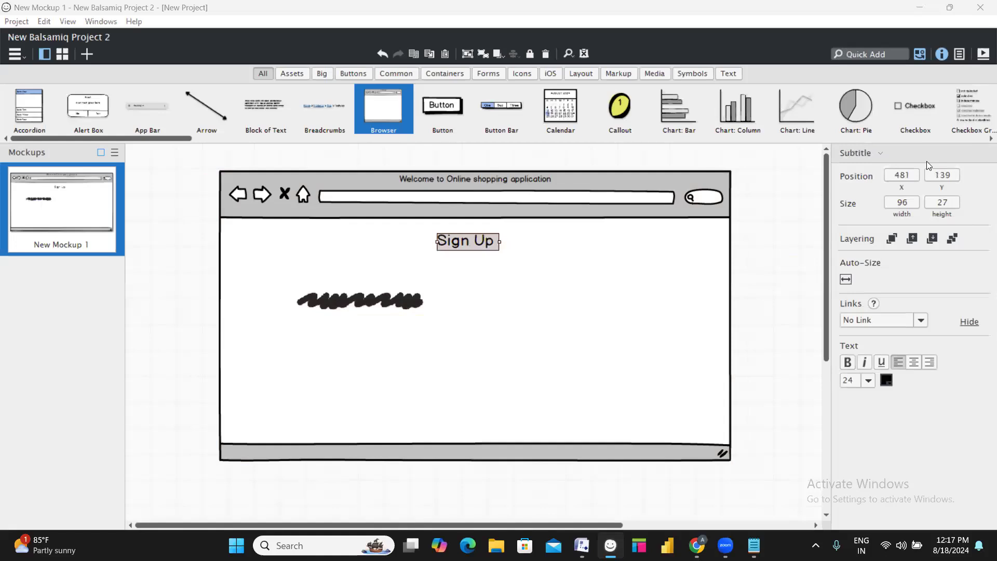
{"action": "left_click", "coordinate": [869, 381]}
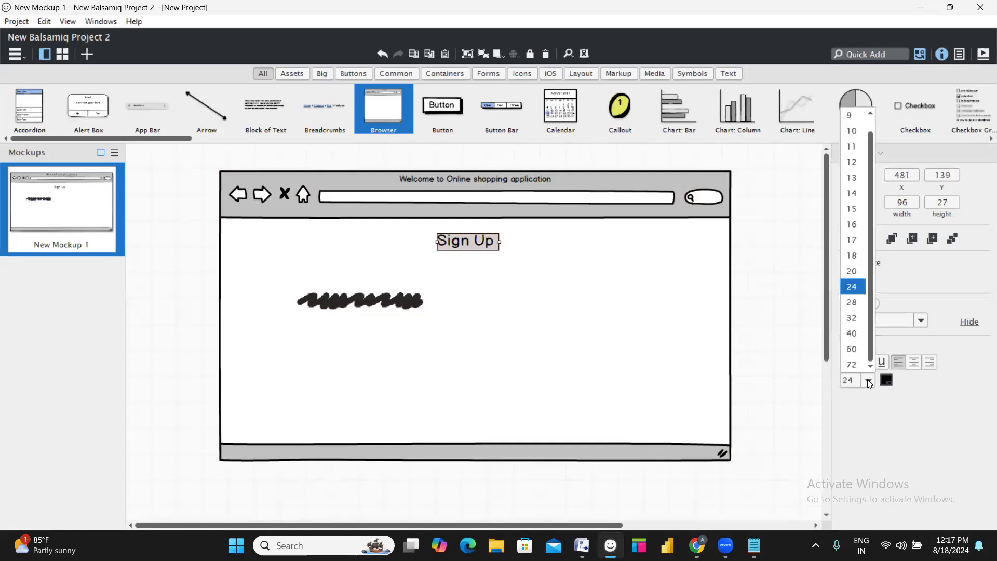
{"action": "left_click", "coordinate": [852, 317]}
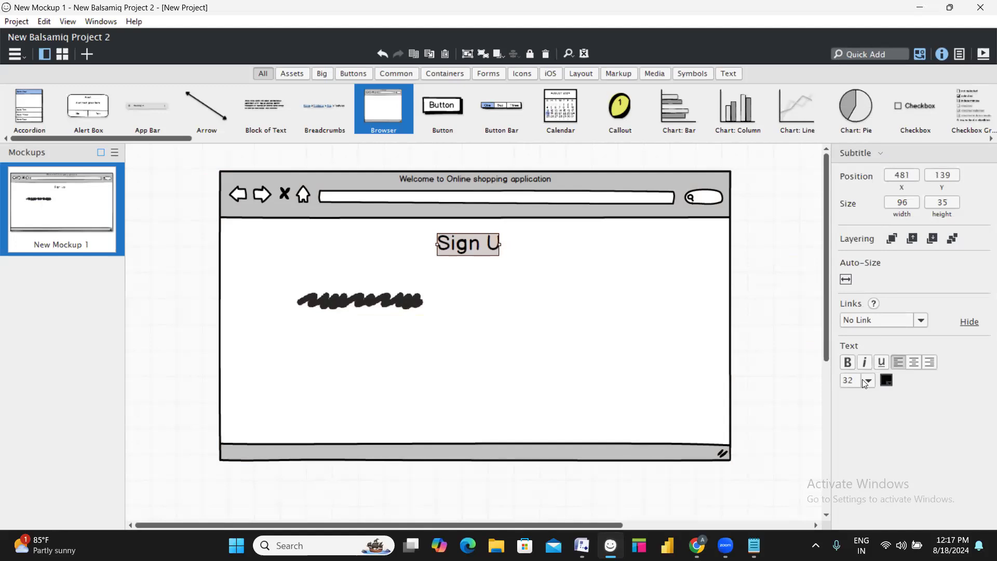
{"action": "left_click_drag", "start_coordinate": [500, 244], "coordinate": [514, 244]}
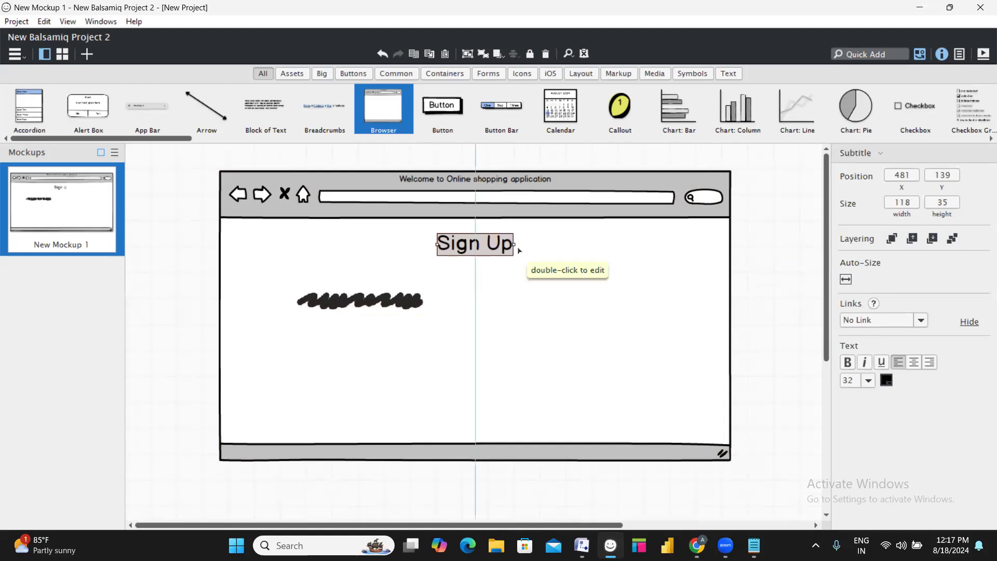
{"action": "left_click", "coordinate": [663, 280]}
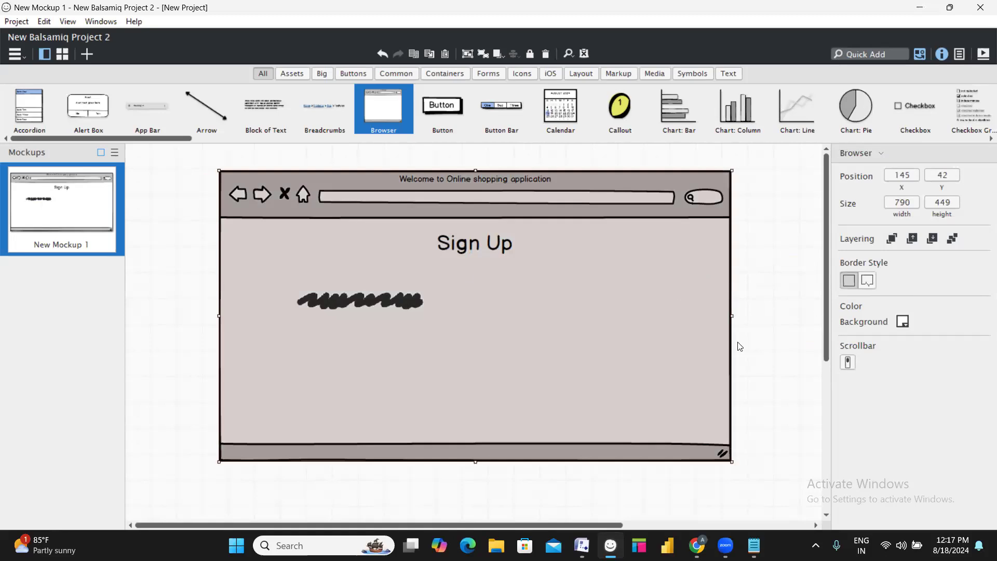
Rename the text element to 'Create a Username' and widen it
{"action": "double_click", "coordinate": [394, 307]}
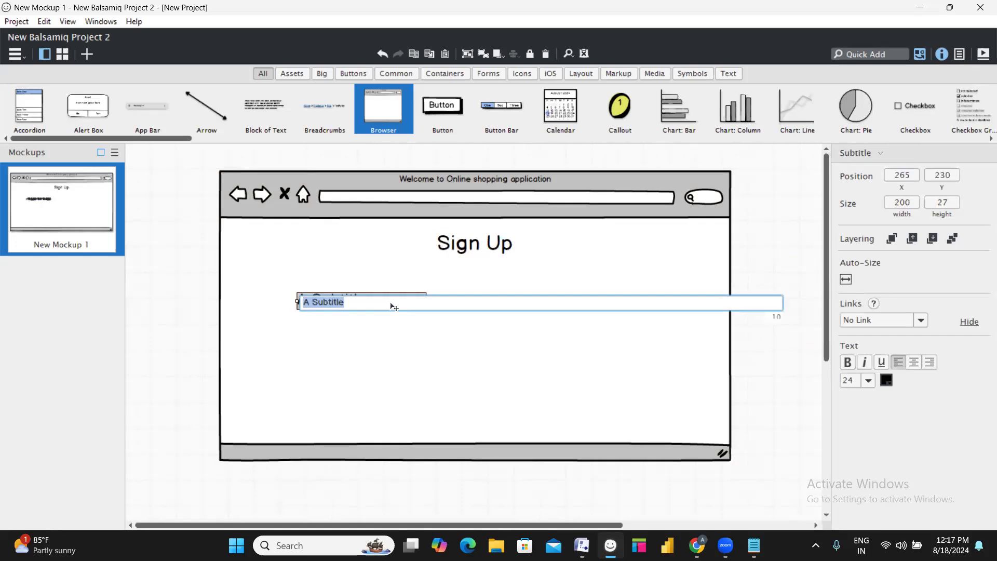
{"action": "type", "text": "Create a Use"}
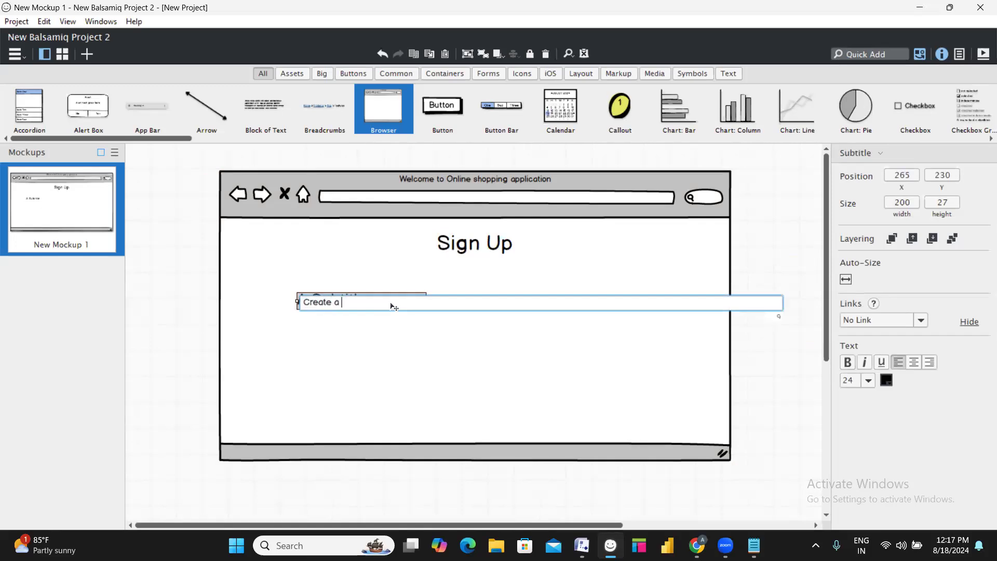
{"action": "key", "text": "BackSpace"}
{"action": "key", "text": "BackSpace"}
{"action": "type", "text": "sername"}
{"action": "key", "text": "Return"}
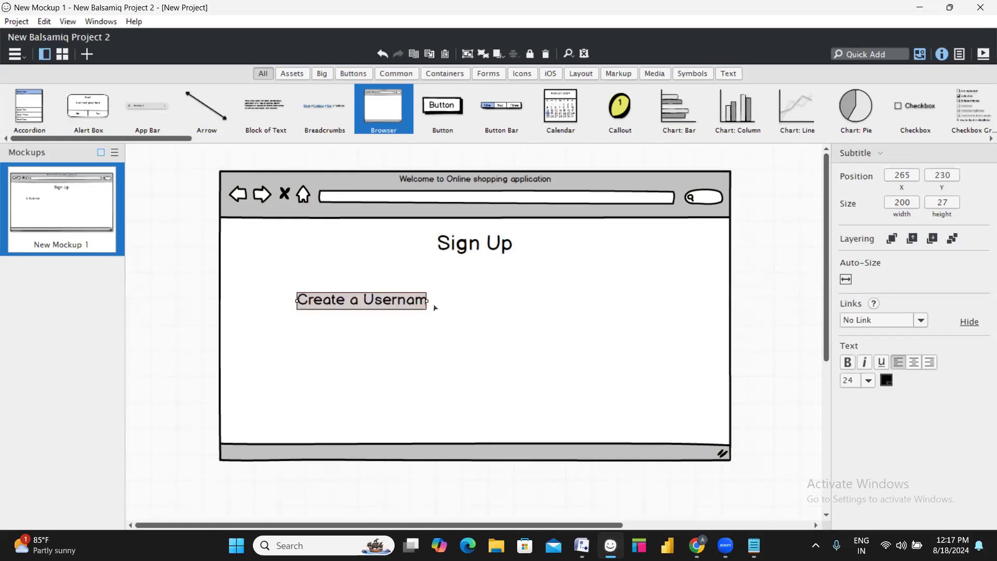
{"action": "left_click_drag", "start_coordinate": [427, 300], "coordinate": [413, 323]}
Duplicate it as a 'Create a Password' label placed below Create a Username
{"action": "key", "text": "ctrl+c"}
{"action": "key", "text": "ctrl+v"}
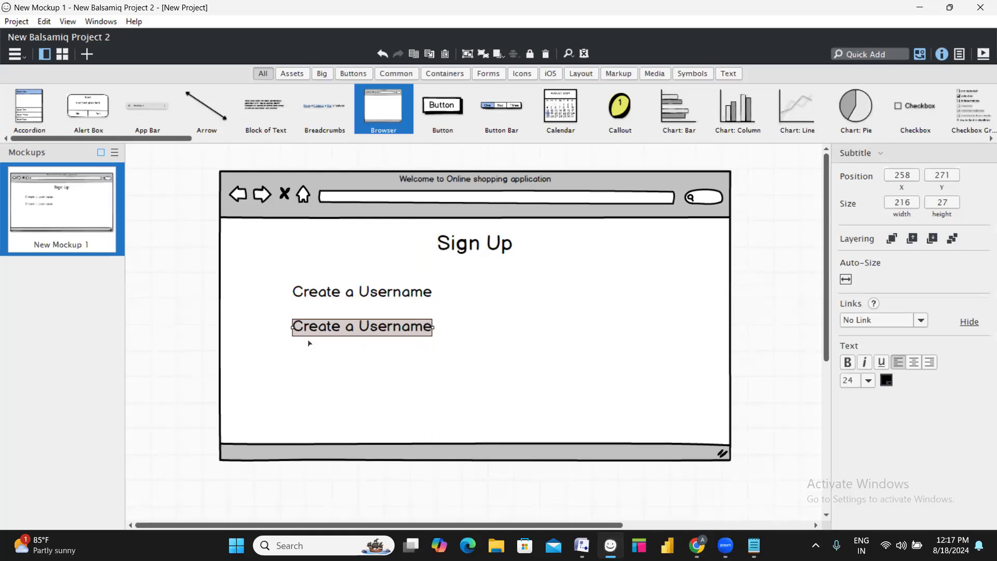
{"action": "double_click", "coordinate": [335, 333]}
{"action": "type", "text": "C"}
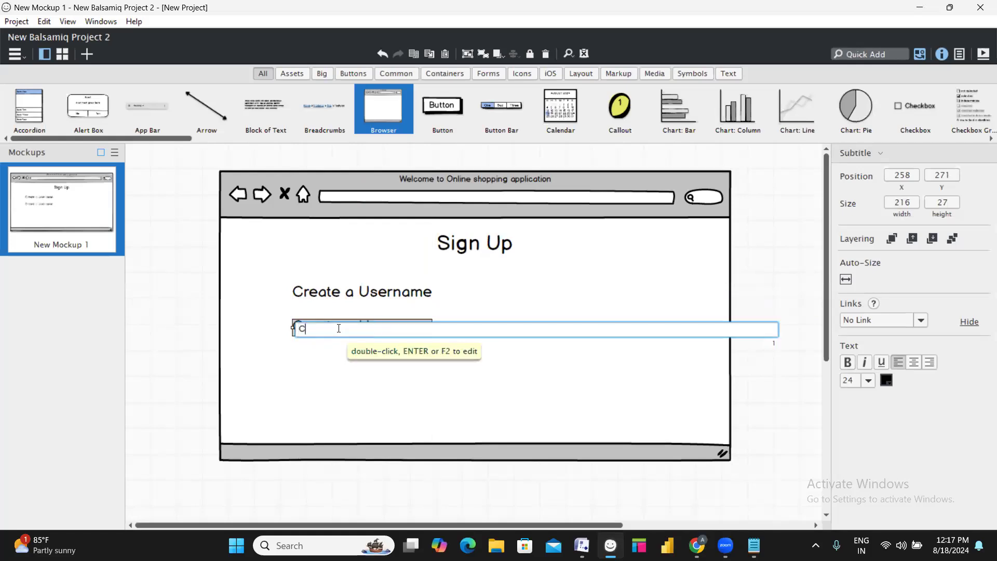
{"action": "type", "text": "reate a Password"}
{"action": "key", "text": "Return"}
{"action": "left_click_drag", "start_coordinate": [386, 327], "coordinate": [382, 362]}
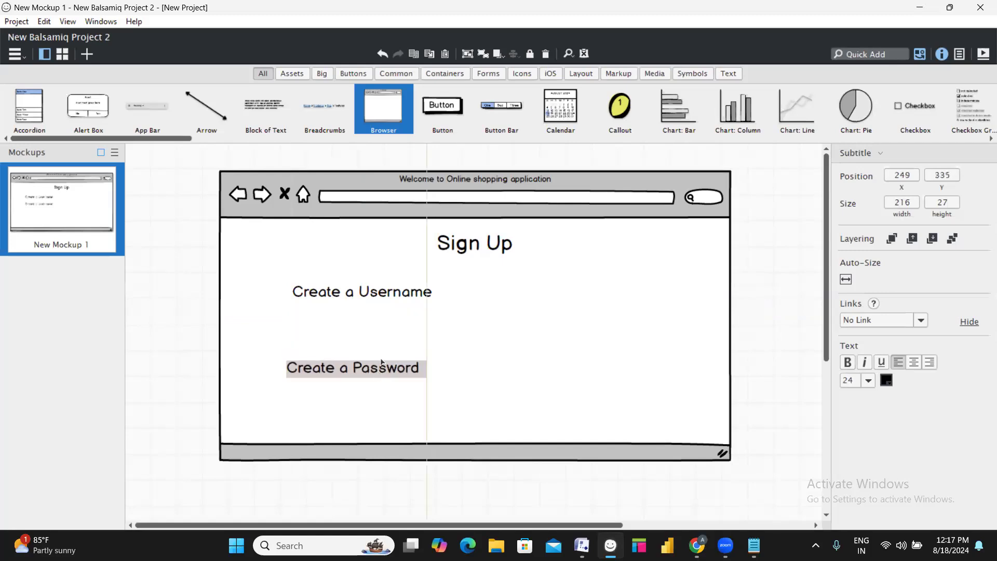
{"action": "mouse_move", "coordinate": [385, 293]}
{"action": "left_mouse_down"}
{"action": "mouse_move", "coordinate": [385, 348]}
{"action": "mouse_move", "coordinate": [389, 285]}
{"action": "left_mouse_up"}
Duplicate the label again as 'First Name' and copy it lower down
{"action": "key", "text": "ctrl+c"}
{"action": "key", "text": "ctrl+v"}
{"action": "double_click", "coordinate": [387, 286]}
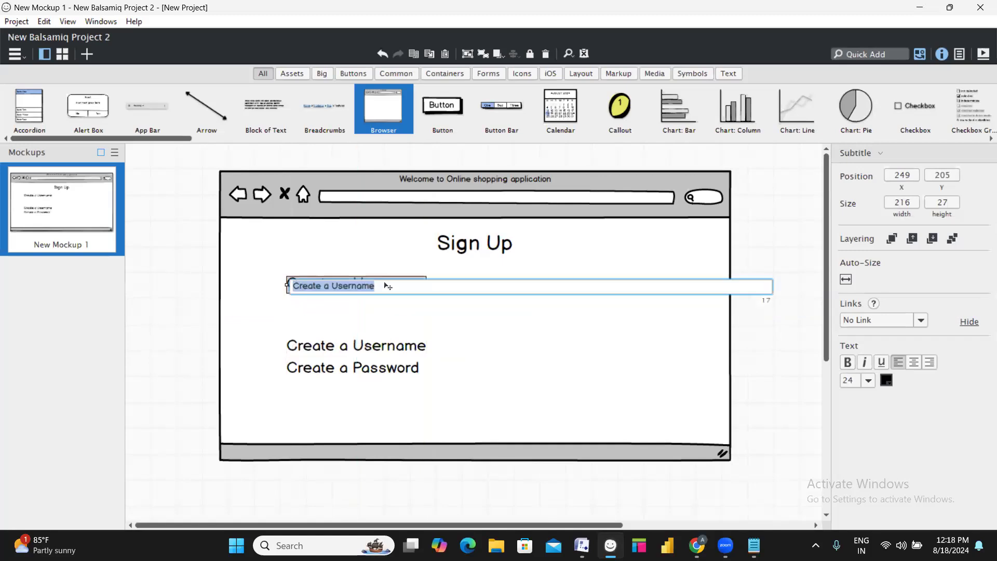
{"action": "type", "text": "First Name"}
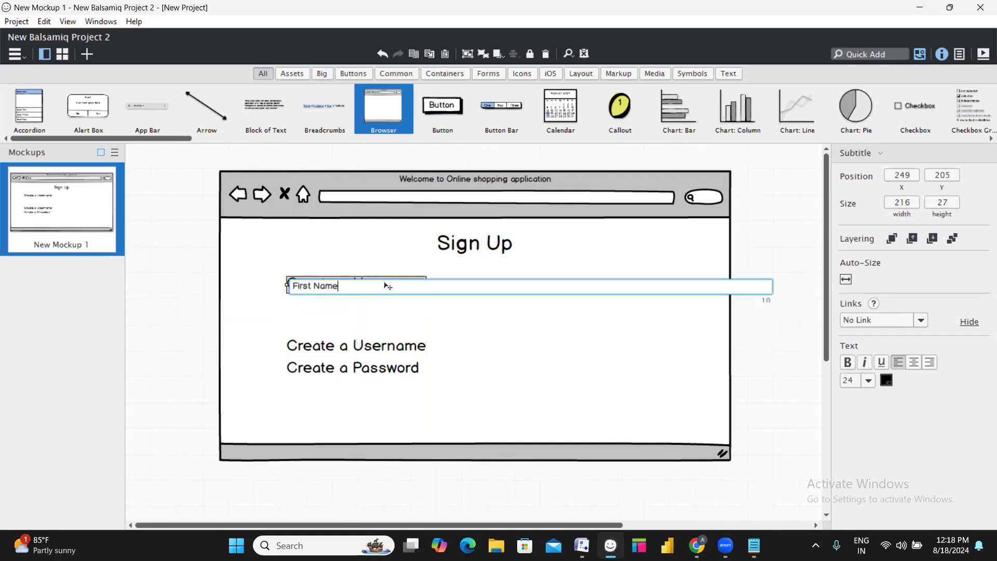
{"action": "key", "text": "Return"}
{"action": "left_click_drag", "start_coordinate": [391, 292], "coordinate": [381, 320]}
Retype the copy as 'Email / Phone number', widen it, and fix the spelling
{"action": "double_click", "coordinate": [380, 320]}
{"action": "type", "text": "Email /"}
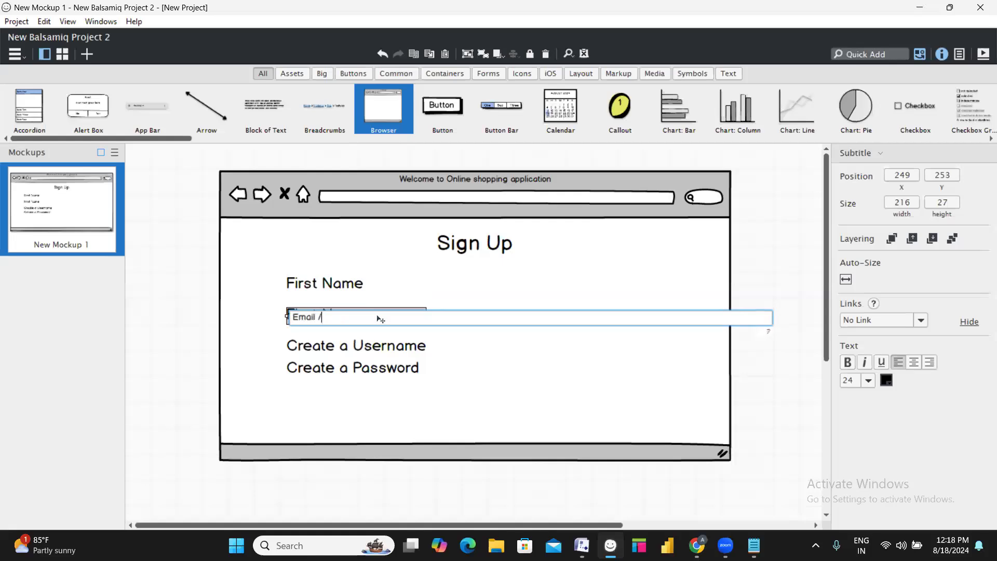
{"action": "type", "text": " Phone numebr"}
{"action": "key", "text": "Return"}
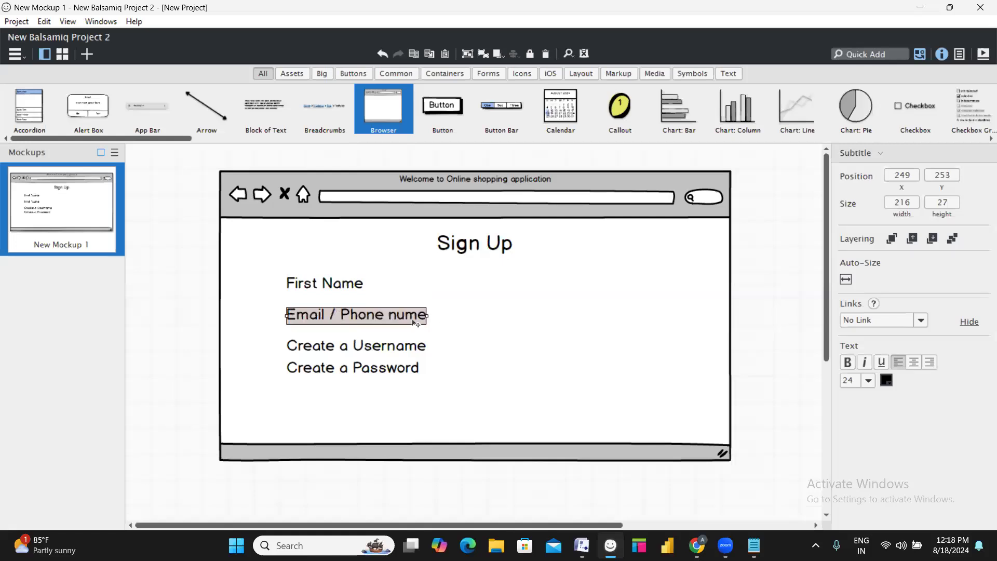
{"action": "left_click_drag", "start_coordinate": [427, 315], "coordinate": [444, 315]}
{"action": "double_click", "coordinate": [437, 324]}
{"action": "left_click", "coordinate": [431, 315]}
{"action": "key", "text": "BackSpace"}
{"action": "key", "text": "BackSpace"}
{"action": "key", "text": "BackSpace"}
{"action": "type", "text": "ber"}
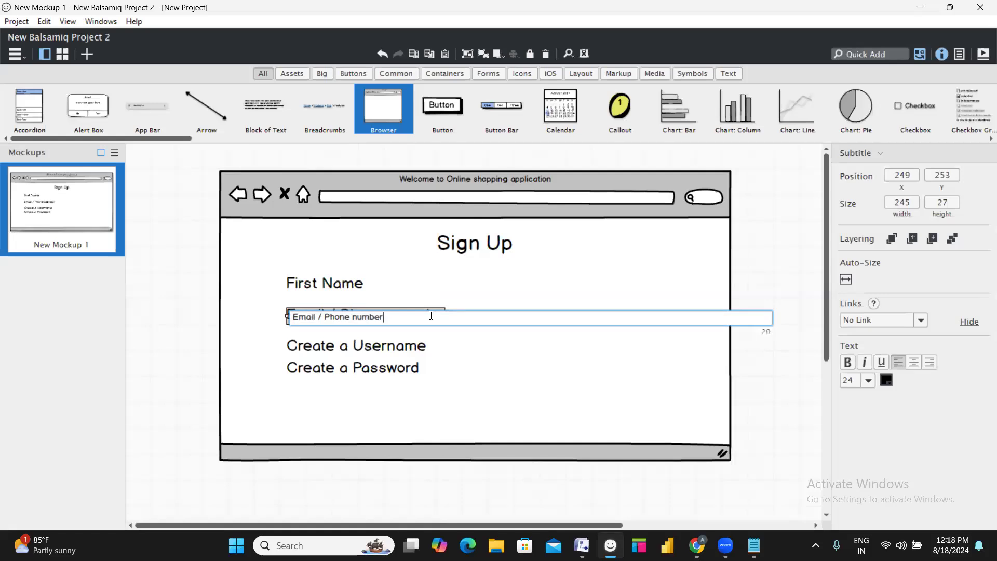
{"action": "key", "text": "Return"}
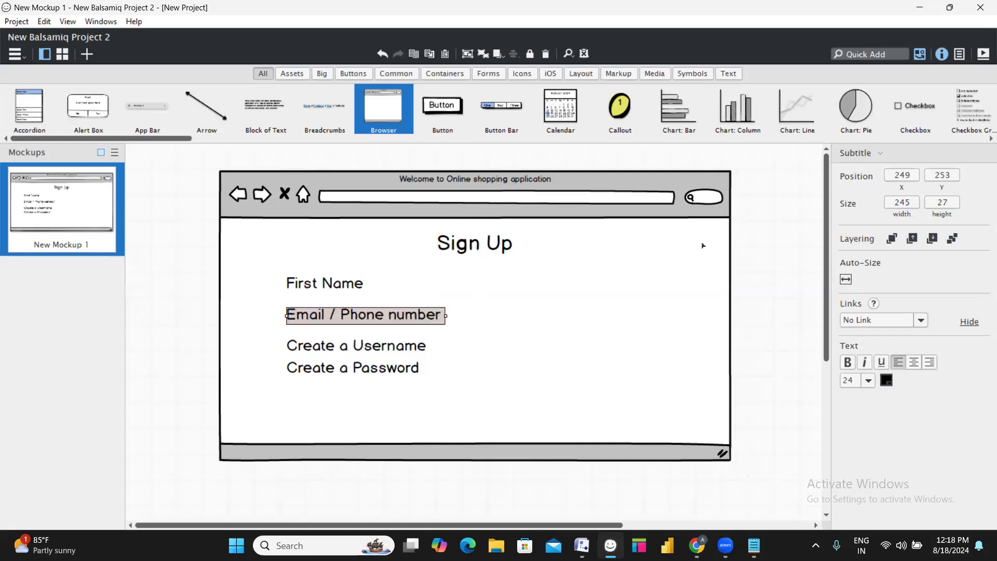
Nudge Create a Password down so the four labels are evenly spaced
{"action": "left_click", "coordinate": [378, 335]}
{"action": "left_click", "coordinate": [368, 321]}
{"action": "left_click_drag", "start_coordinate": [372, 371], "coordinate": [372, 380]}
{"action": "left_click", "coordinate": [634, 380]}
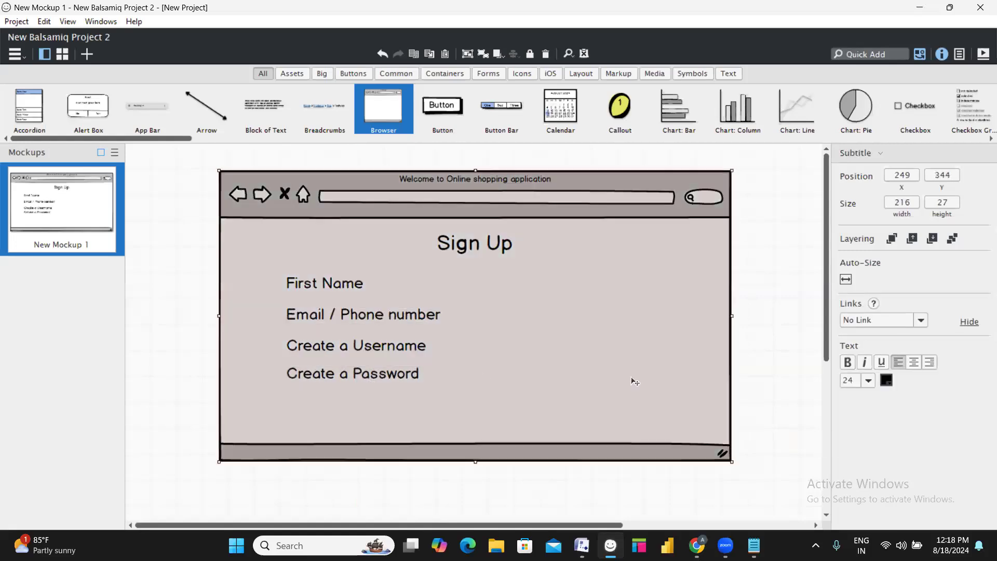
{"action": "left_click", "coordinate": [761, 471]}
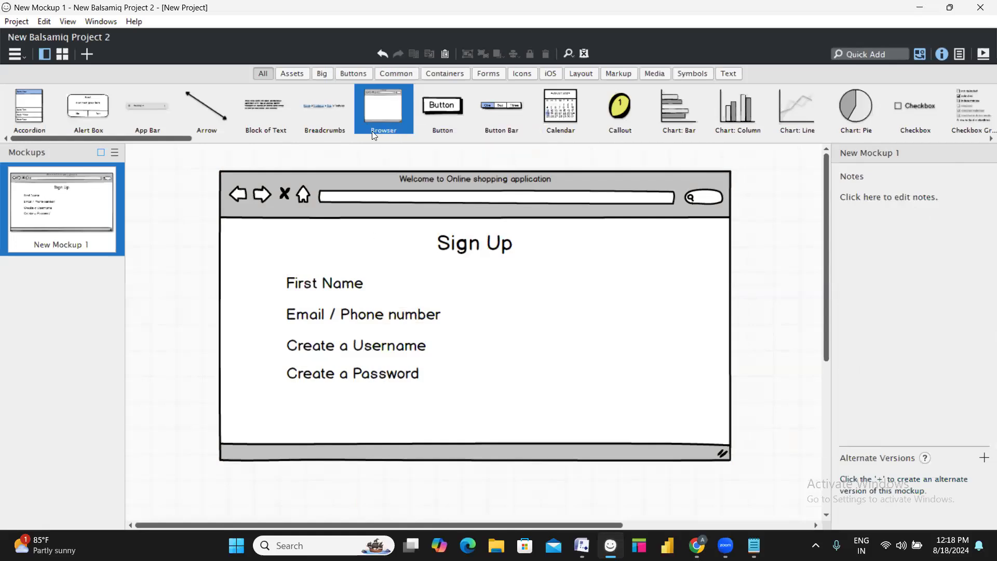
{"action": "key", "text": "Return"}
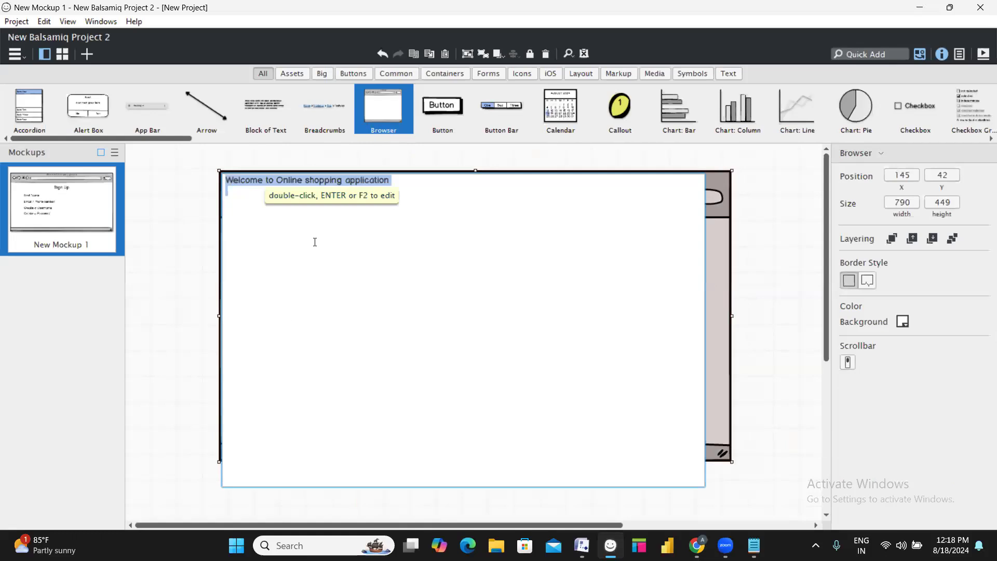
{"action": "left_click", "coordinate": [712, 380]}
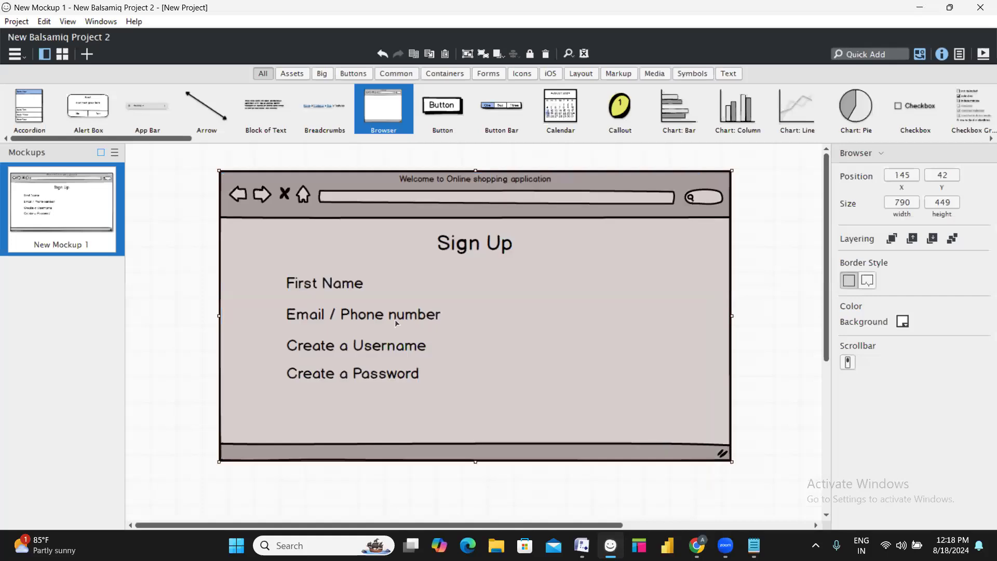
{"action": "left_click", "coordinate": [875, 54]}
{"action": "type", "text": "text"}
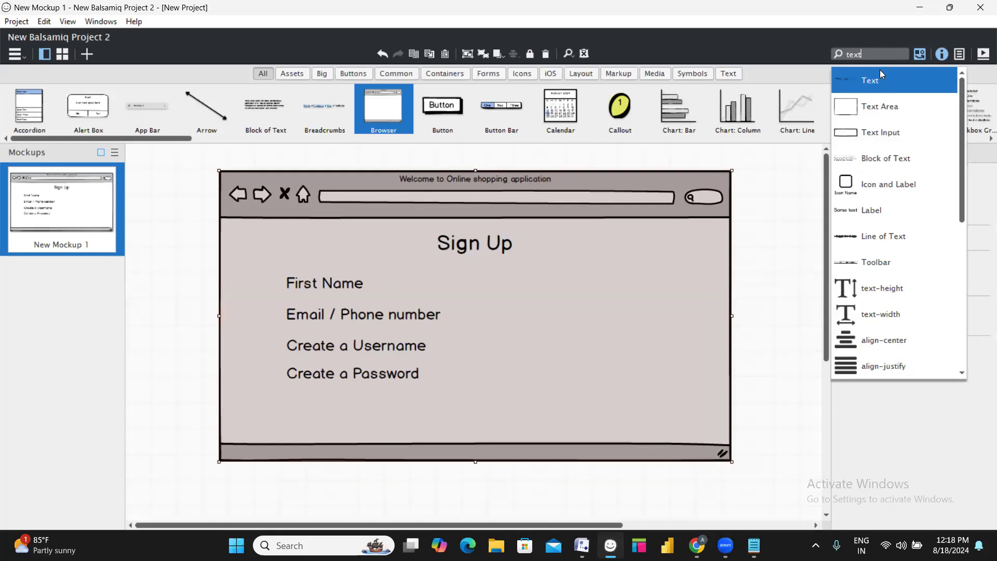
{"action": "key", "text": "BackSpace"}
{"action": "key", "text": "BackSpace"}
{"action": "type", "text": "xt"}
{"action": "left_click", "coordinate": [367, 377]}
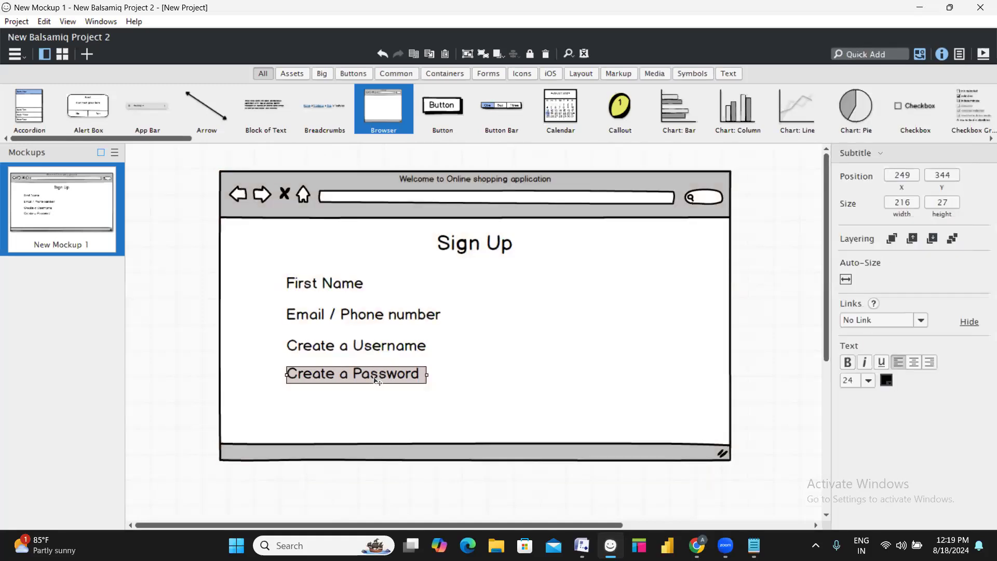
{"action": "left_click", "coordinate": [568, 334]}
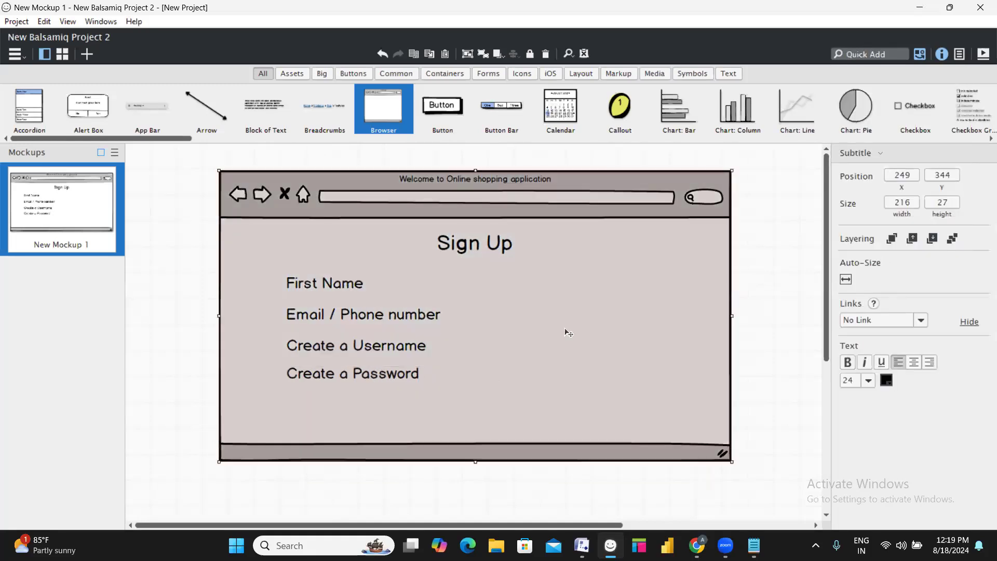
Add a Text Input beside First Name and widen it
{"action": "left_click", "coordinate": [881, 59]}
{"action": "type", "text": "text"}
{"action": "left_click_drag", "start_coordinate": [874, 131], "coordinate": [488, 289]}
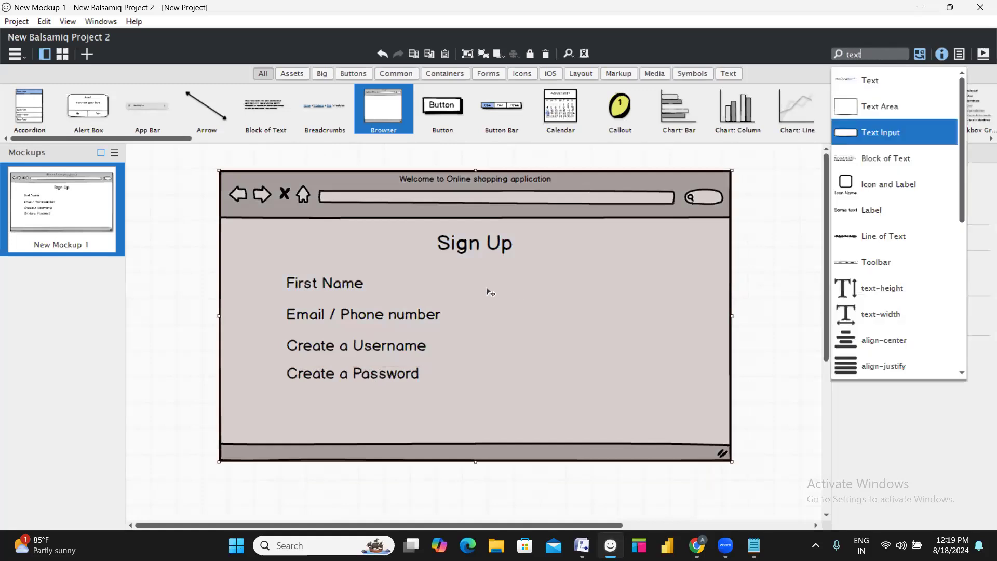
{"action": "left_click", "coordinate": [884, 126]}
{"action": "left_click_drag", "start_coordinate": [182, 187], "coordinate": [606, 285]}
{"action": "left_click", "coordinate": [174, 294]}
{"action": "left_click", "coordinate": [532, 292]}
Duplicate the text input beside the Email / Phone number, Username and Password labels
{"action": "key", "text": "ctrl+d"}
{"action": "left_click_drag", "start_coordinate": [540, 293], "coordinate": [541, 345]}
{"action": "key", "text": "ctrl+d"}
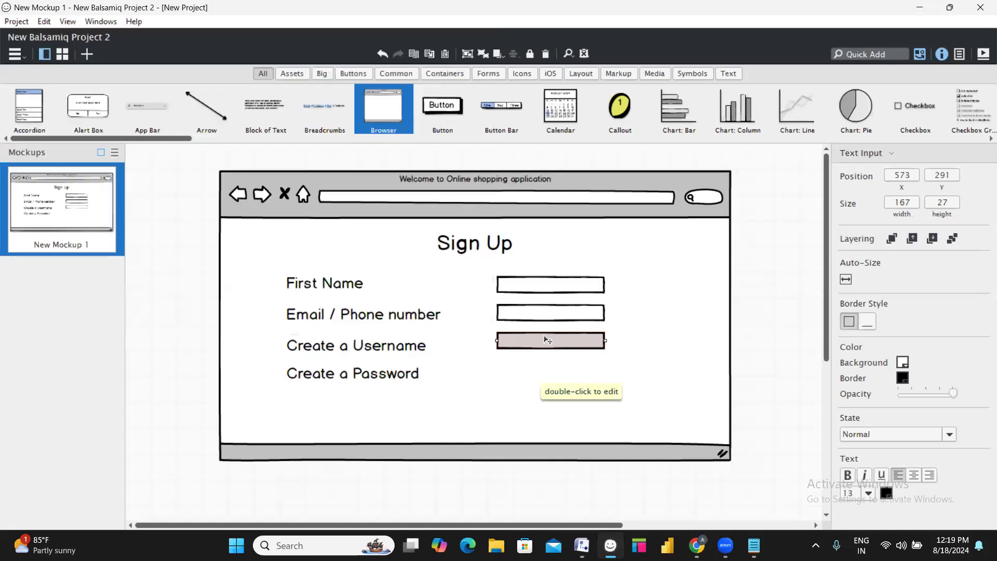
{"action": "left_click_drag", "start_coordinate": [543, 350], "coordinate": [542, 371]}
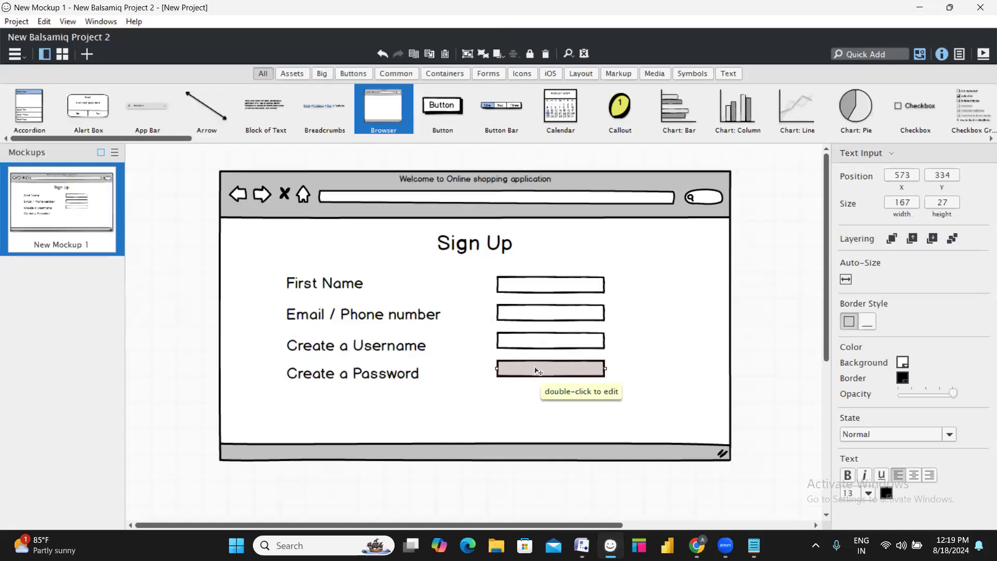
{"action": "left_click", "coordinate": [407, 481]}
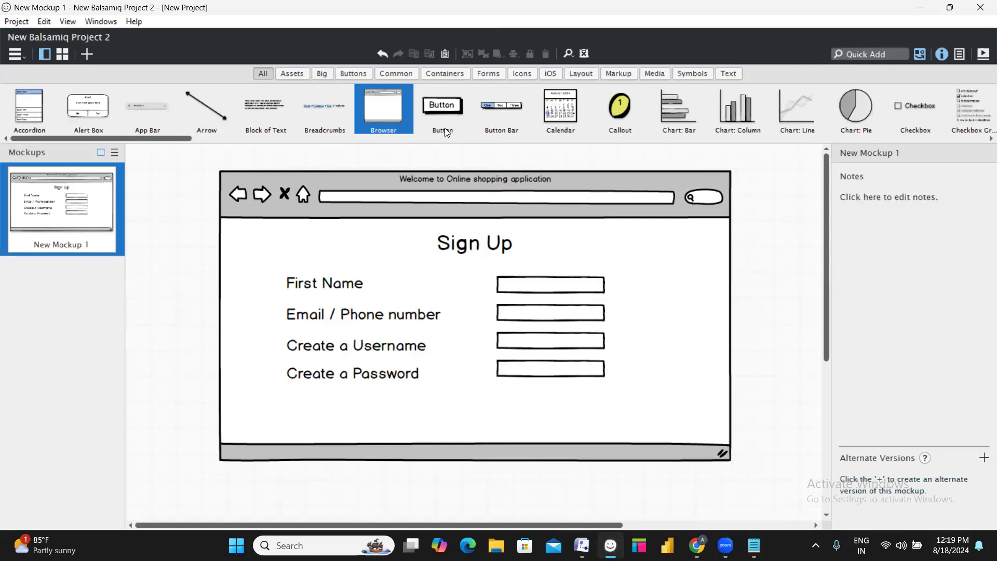
Add a button labelled 'Submit' below the form fields and centre it
{"action": "left_click_drag", "start_coordinate": [440, 107], "coordinate": [423, 403]}
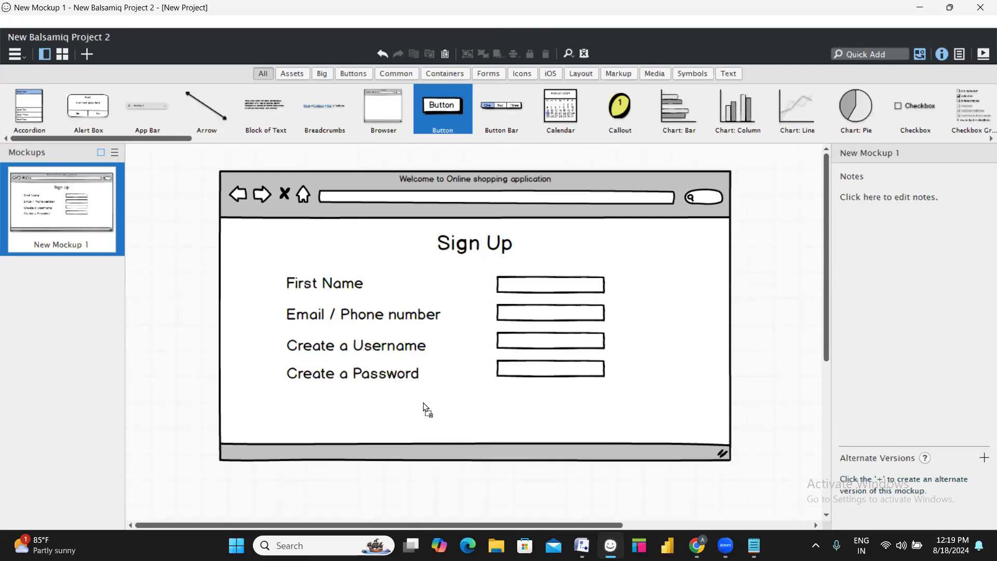
{"action": "type", "text": "Submit"}
{"action": "key", "text": "Return"}
{"action": "left_click", "coordinate": [385, 415]}
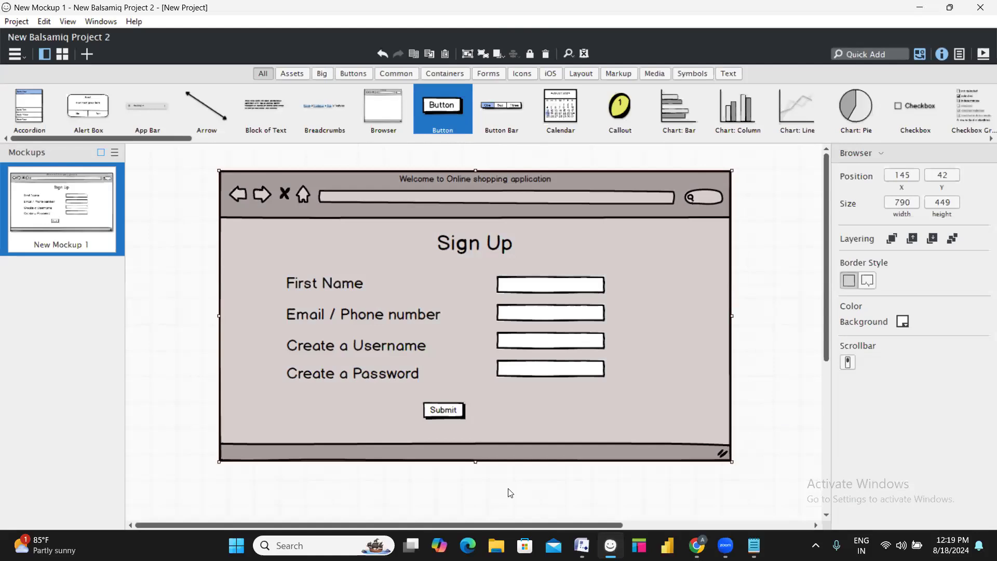
{"action": "left_click", "coordinate": [511, 492]}
{"action": "left_click_drag", "start_coordinate": [449, 412], "coordinate": [463, 414]}
{"action": "left_click", "coordinate": [476, 491]}
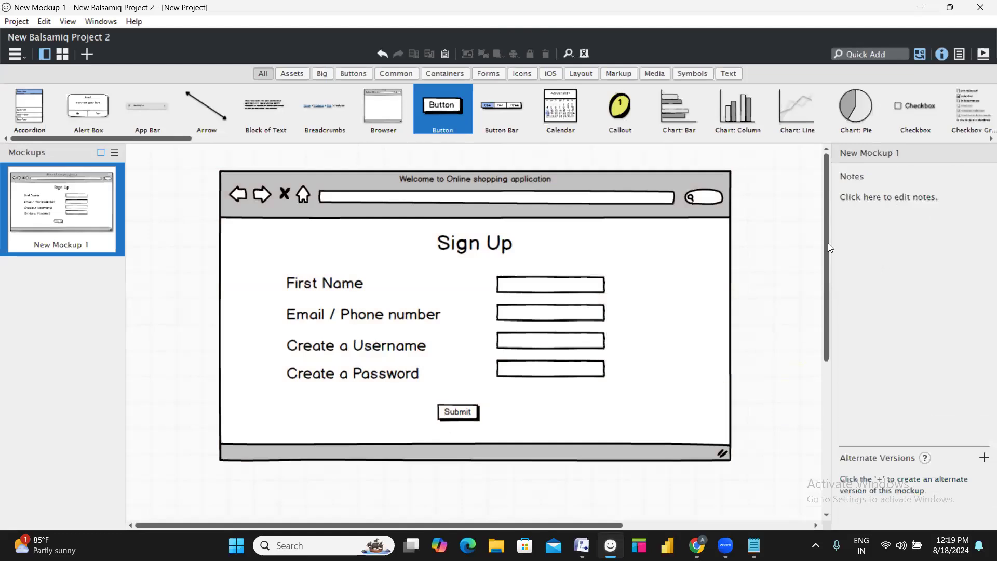
{"action": "left_click", "coordinate": [869, 54]}
Search components for 'text' and browse the Text, Text Area and Text Input matches
{"action": "type", "text": "text"}
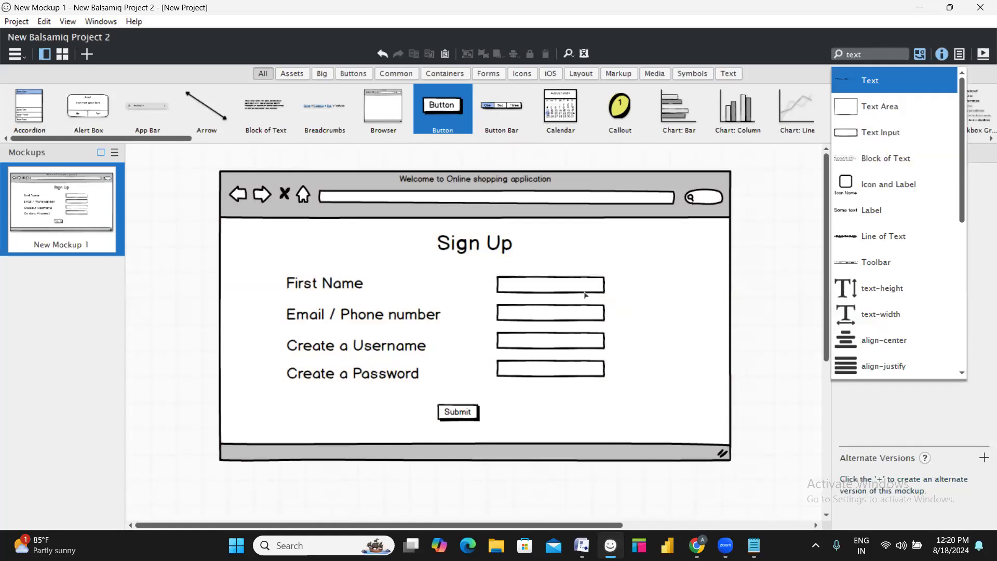
{"action": "scroll", "coordinate": [938, 204], "scroll_direction": "down", "scroll_amount": 3}
{"action": "scroll", "coordinate": [903, 187], "scroll_direction": "up", "scroll_amount": 3}
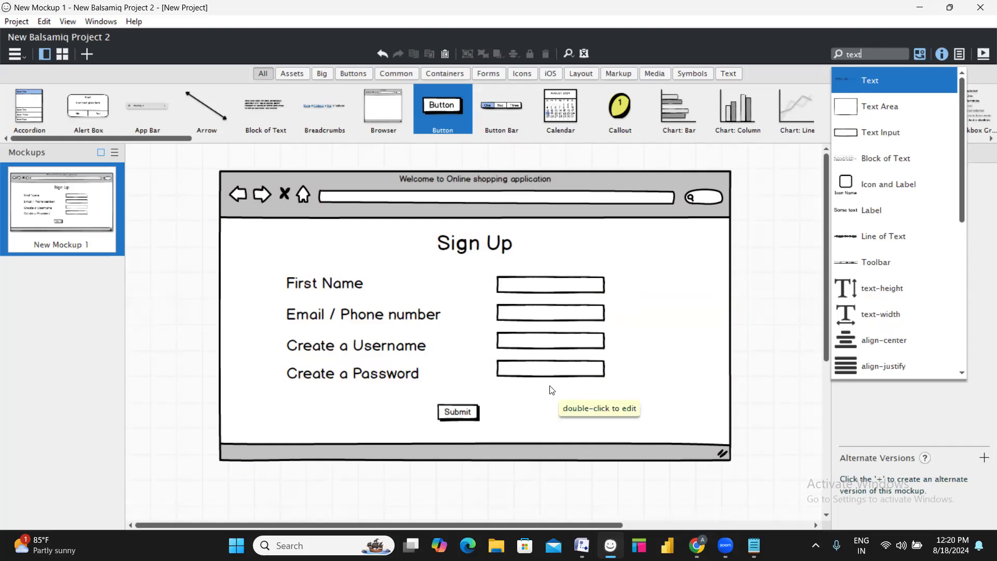
Add a 48 by 48 Facebook icon at the browser's top-right corner (880, 114)
{"action": "double_click", "coordinate": [855, 55]}
{"action": "type", "text": "afeboo"}
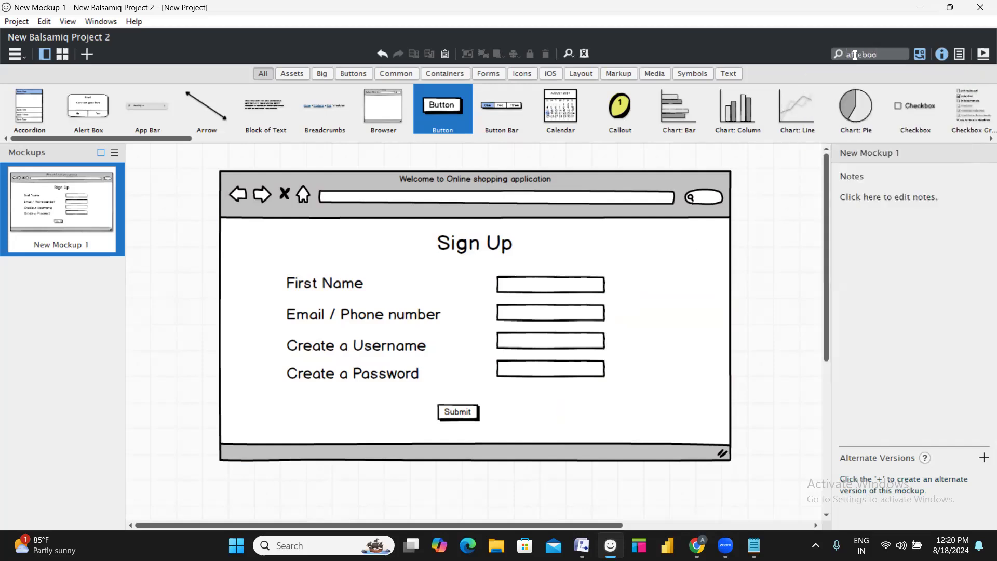
{"action": "double_click", "coordinate": [855, 55]}
{"action": "type", "text": "facebook"}
{"action": "left_click", "coordinate": [850, 53]}
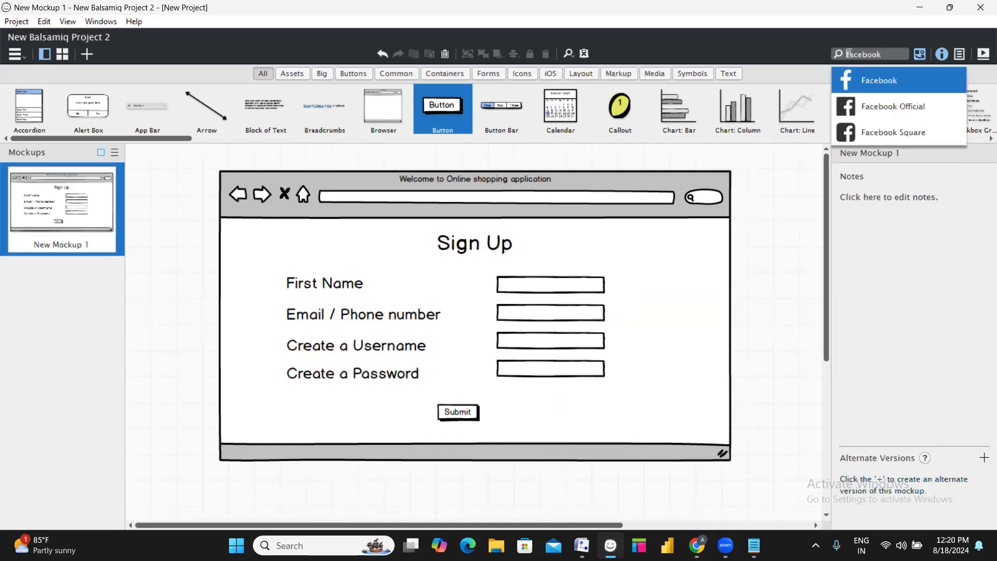
{"action": "left_click_drag", "start_coordinate": [881, 78], "coordinate": [512, 242]}
{"action": "left_click_drag", "start_coordinate": [598, 270], "coordinate": [705, 240]}
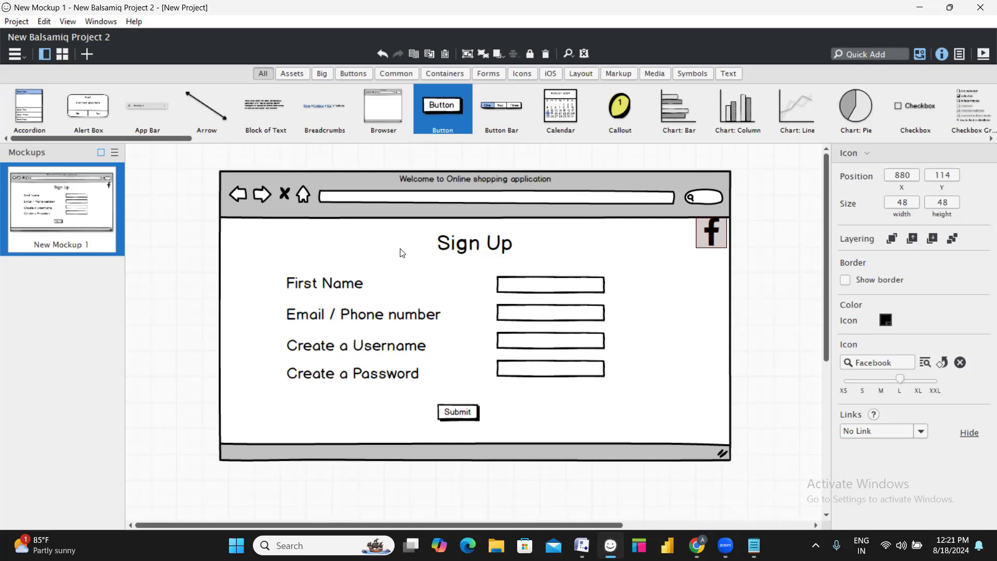
{"action": "left_click", "coordinate": [337, 283]}
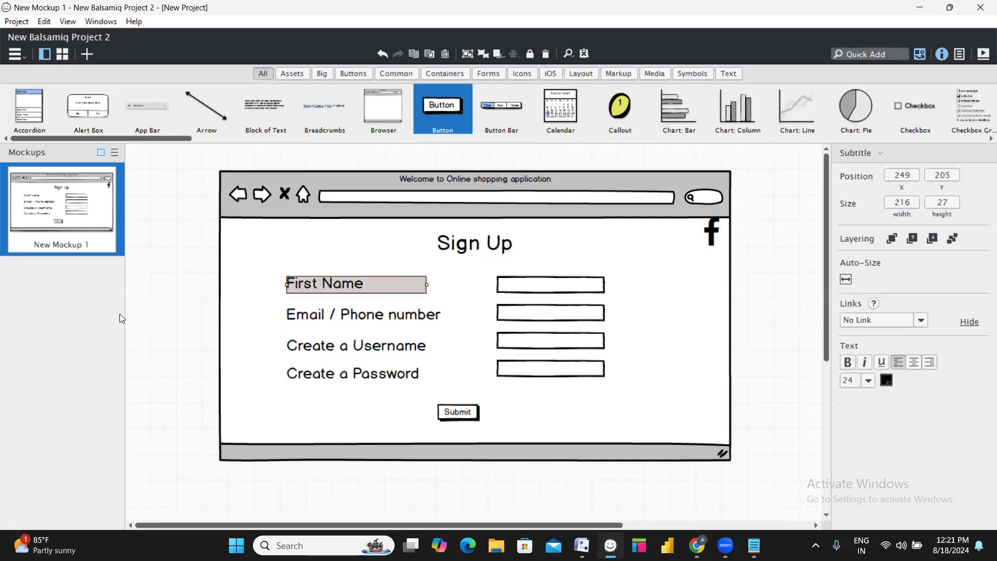
{"action": "left_click", "coordinate": [160, 323]}
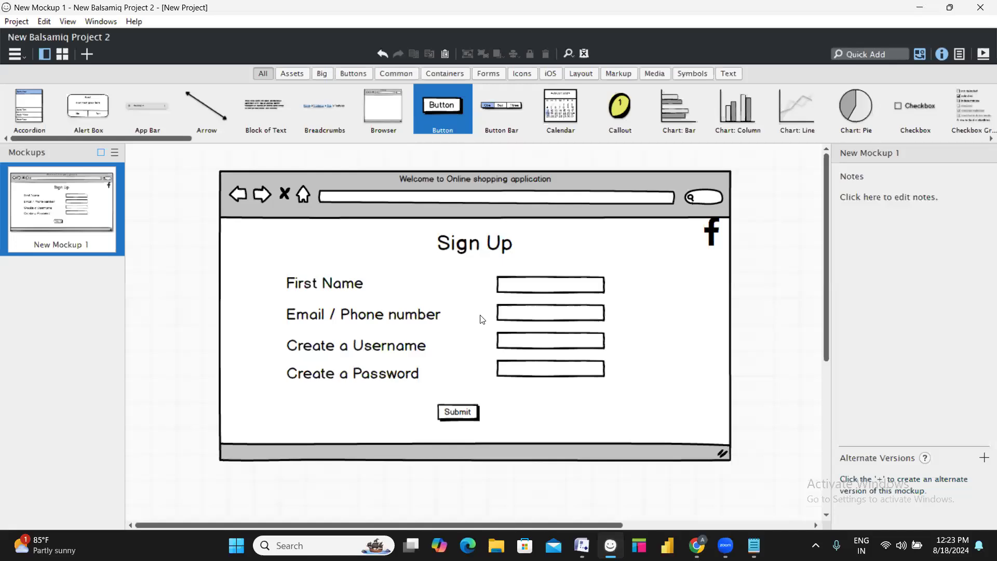
{"action": "left_click", "coordinate": [881, 54]}
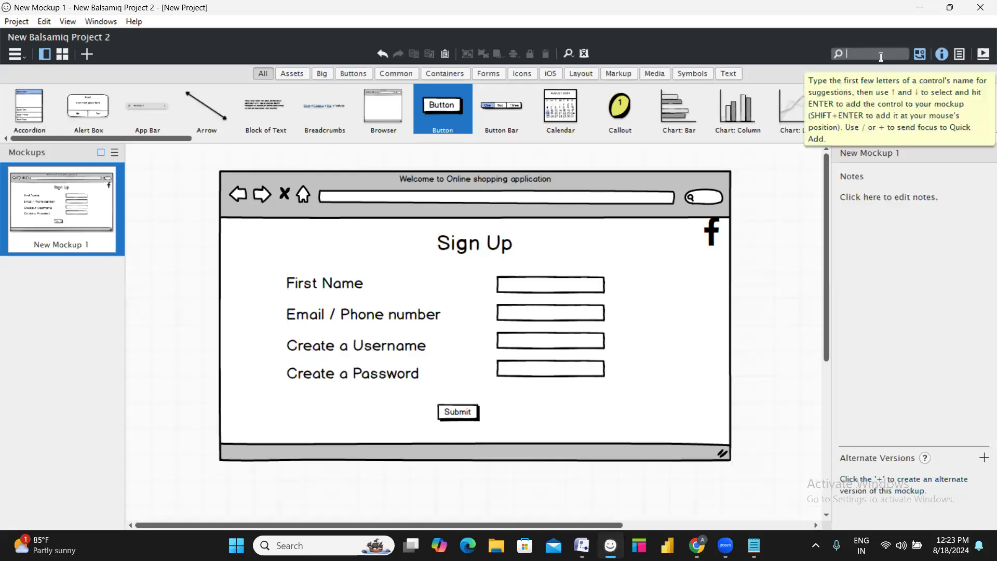
{"action": "type", "text": "text"}
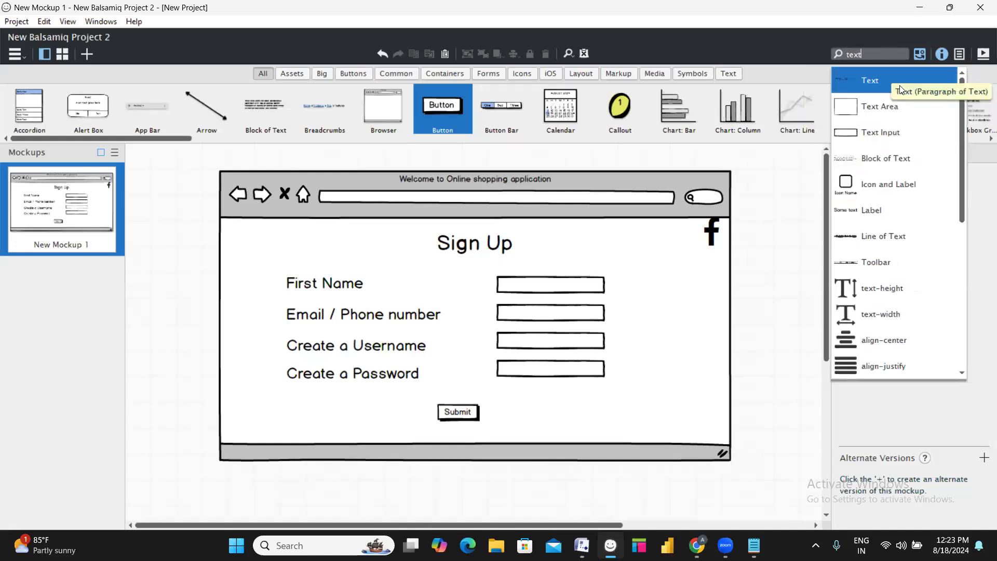
{"action": "left_click", "coordinate": [877, 231]}
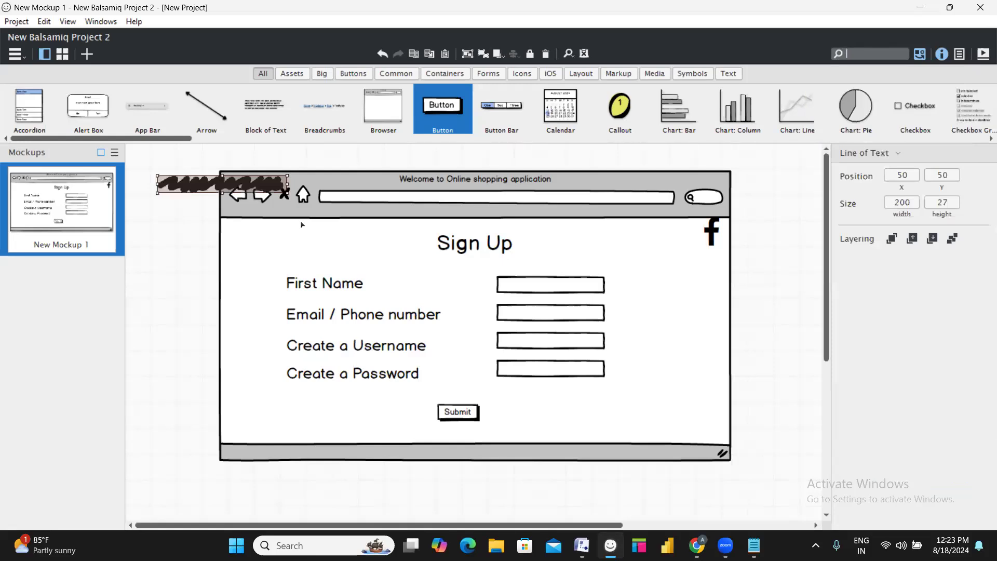
{"action": "left_click_drag", "start_coordinate": [237, 185], "coordinate": [350, 257]}
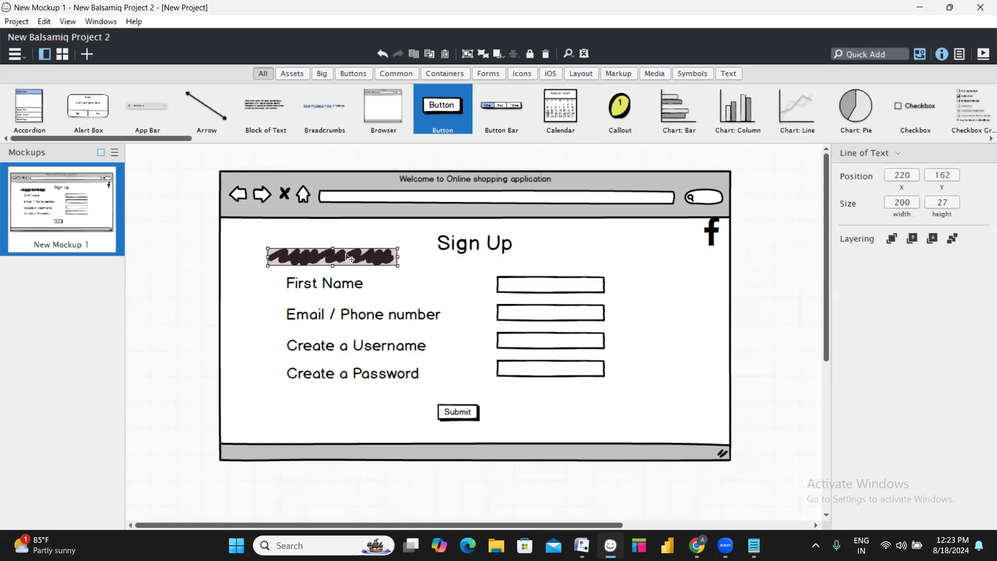
{"action": "key", "text": "Escape"}
{"action": "left_click", "coordinate": [347, 257]}
{"action": "double_click", "coordinate": [347, 257]}
{"action": "key", "text": "BackSpace"}
{"action": "type", "text": "ghs"}
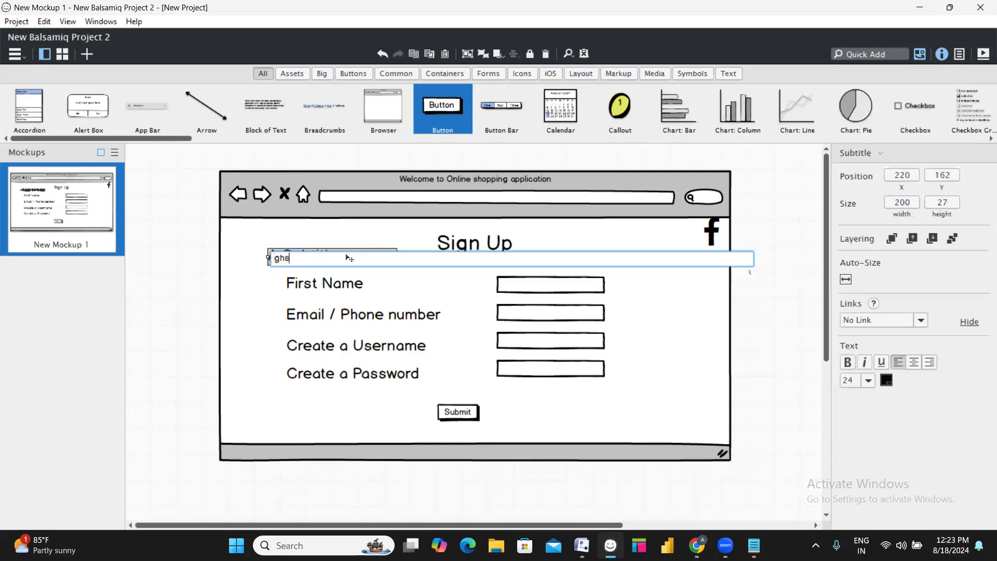
{"action": "key", "text": "Return"}
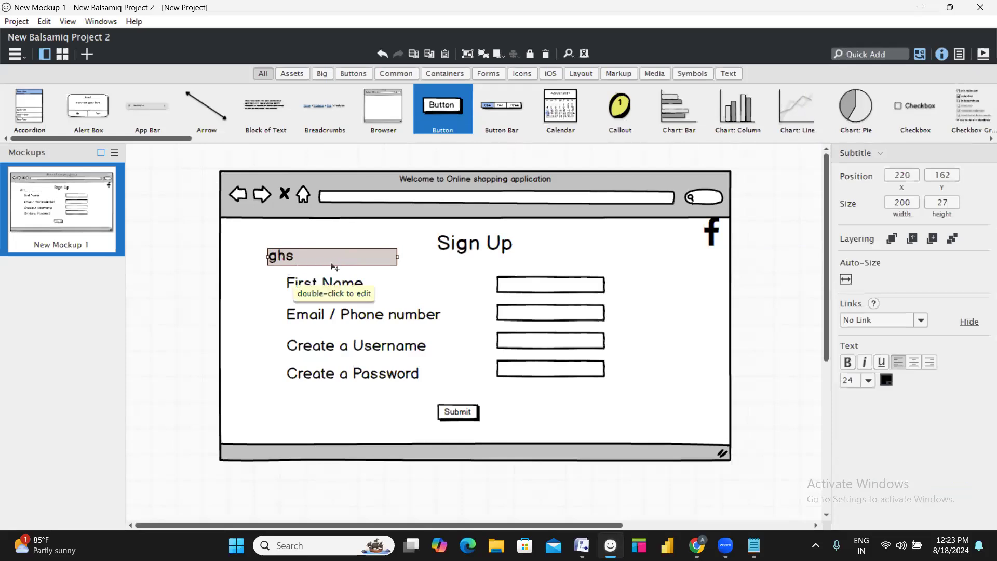
{"action": "left_click", "coordinate": [539, 290]}
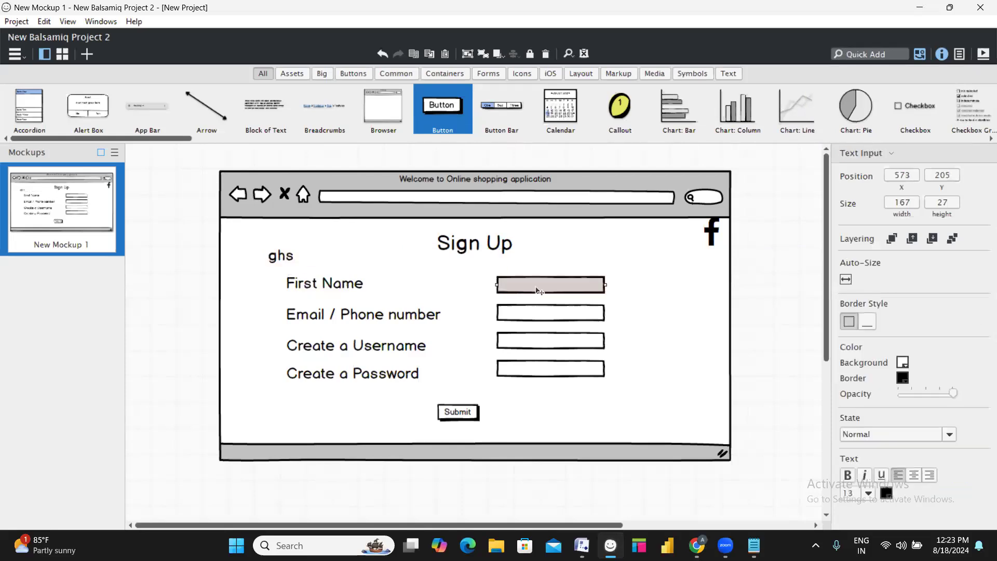
{"action": "left_click", "coordinate": [864, 52]}
{"action": "type", "text": "text"}
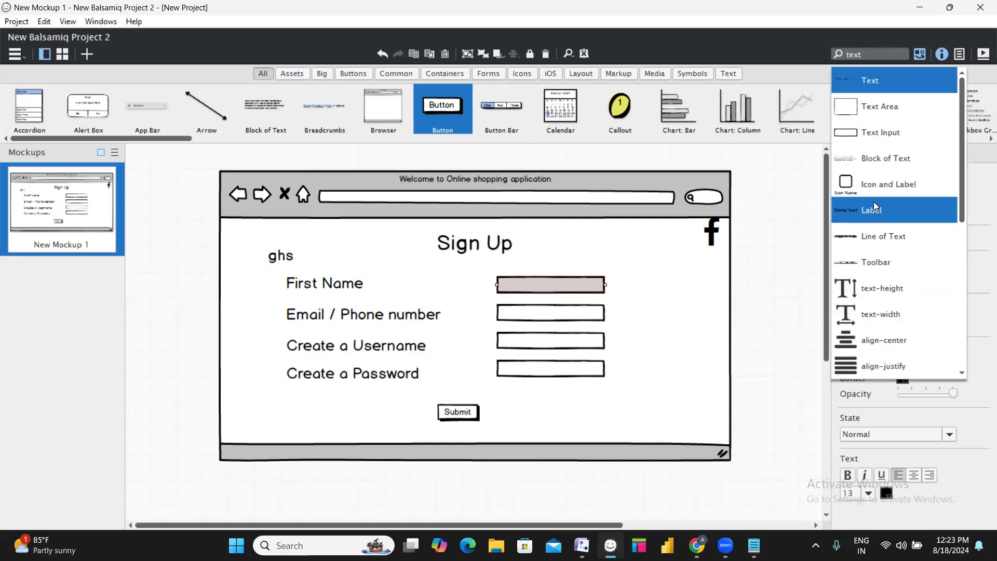
{"action": "left_click", "coordinate": [890, 134]}
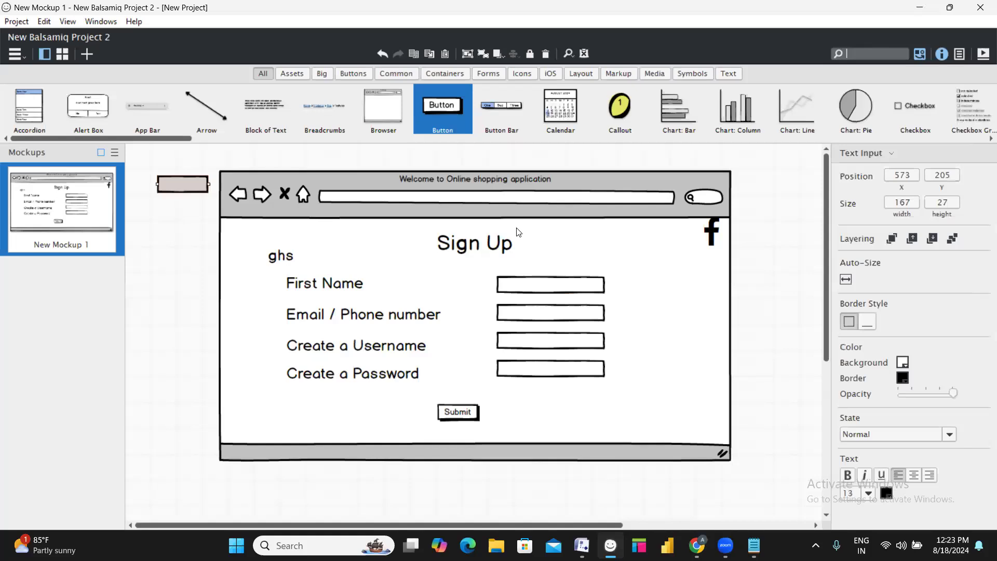
{"action": "left_click_drag", "start_coordinate": [190, 189], "coordinate": [659, 262]}
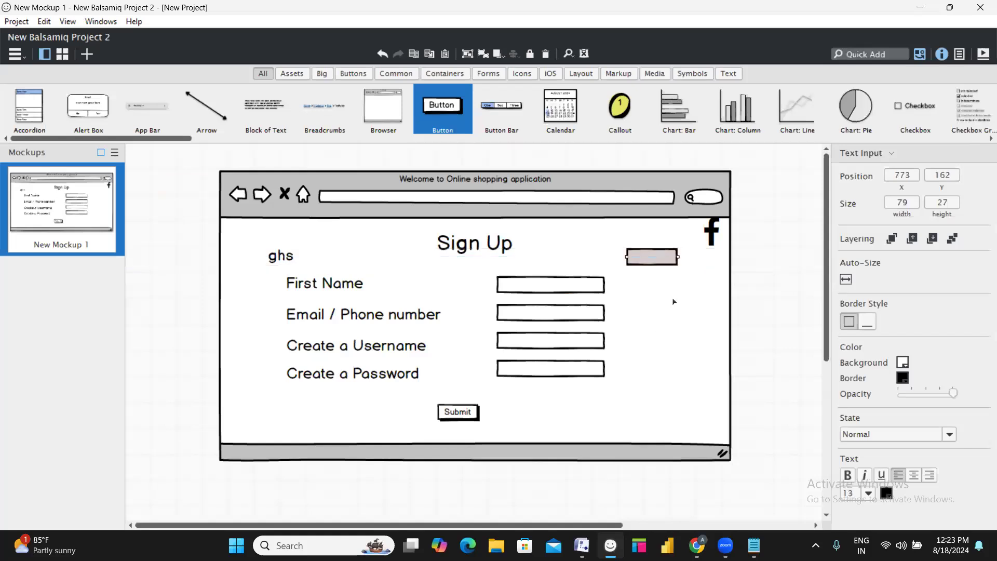
{"action": "left_click", "coordinate": [722, 242]}
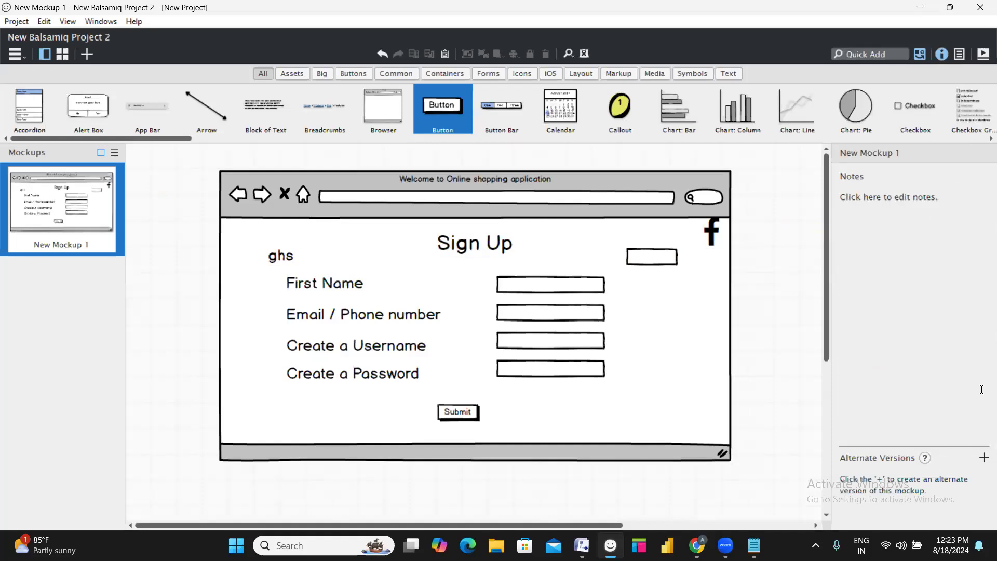
{"action": "left_click", "coordinate": [667, 263]}
{"action": "key", "text": "Delete"}
{"action": "left_click", "coordinate": [283, 253]}
{"action": "key", "text": "Delete"}
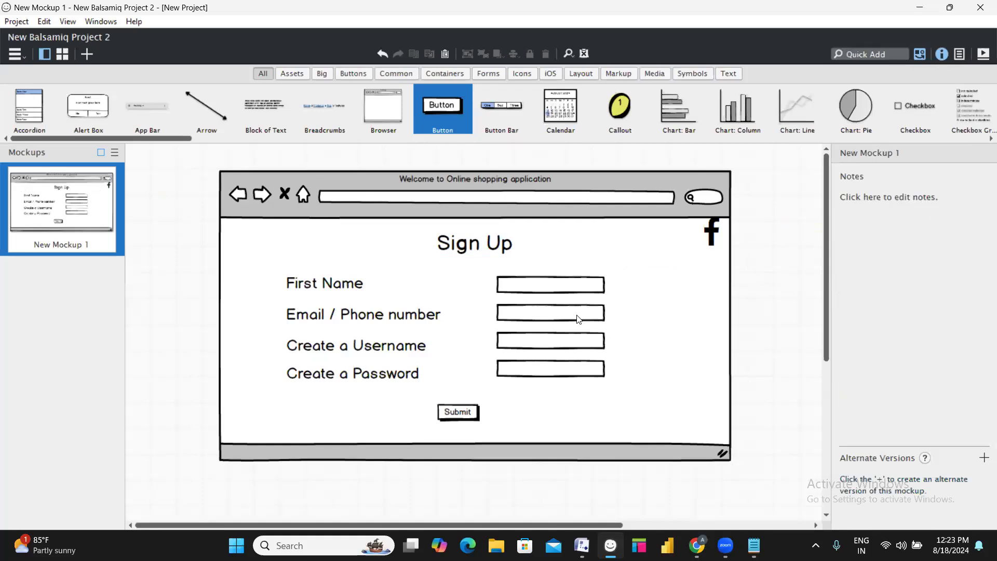
Duplicate the Sign Up mockup (New Mockup 1) and open the copy, keeping its default name
{"action": "left_click", "coordinate": [59, 217]}
{"action": "key", "text": "ctrl+d"}
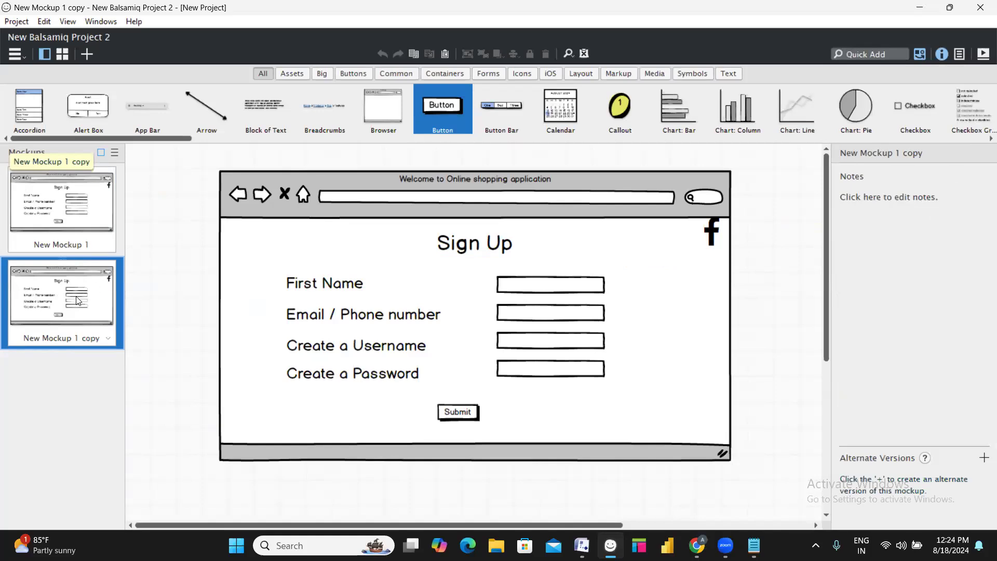
{"action": "left_click", "coordinate": [41, 189]}
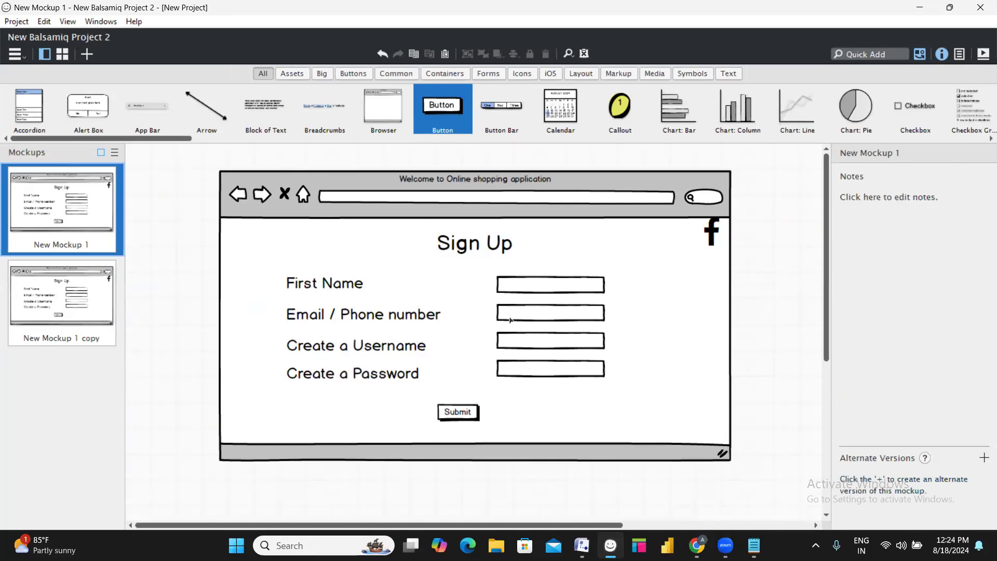
{"action": "double_click", "coordinate": [86, 292]}
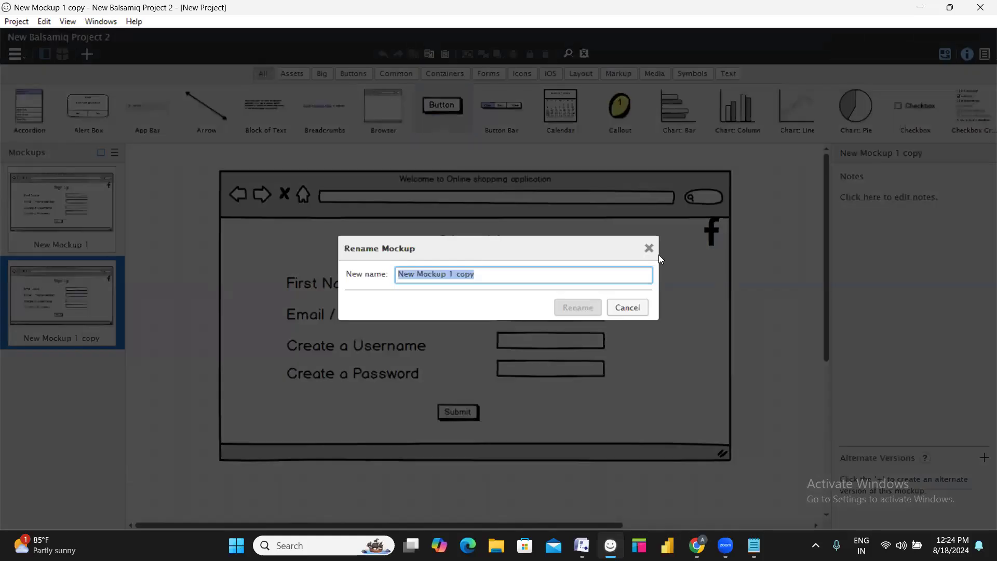
{"action": "left_click", "coordinate": [649, 248]}
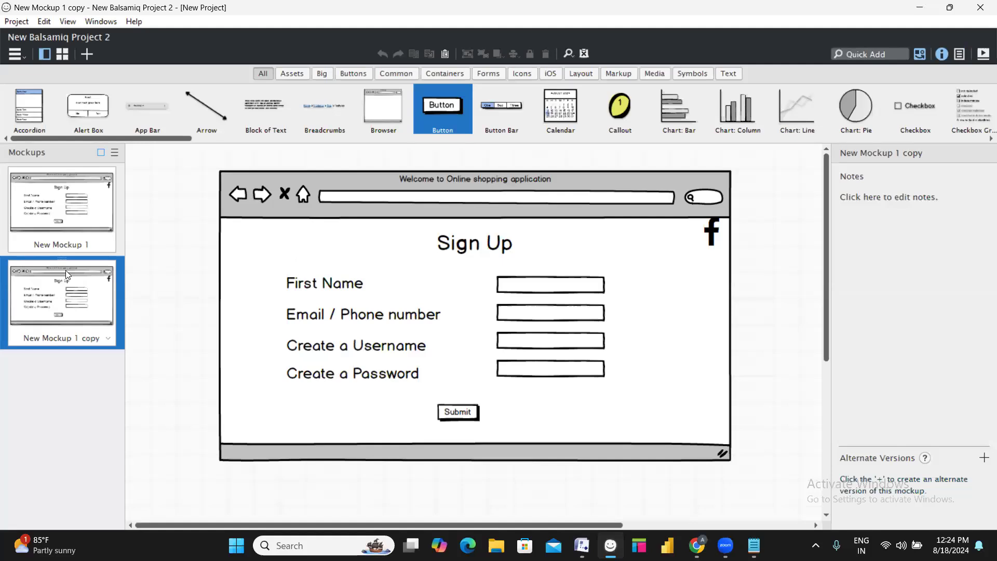
Change the copied mockup's Sign Up heading to Login
{"action": "left_click", "coordinate": [63, 192]}
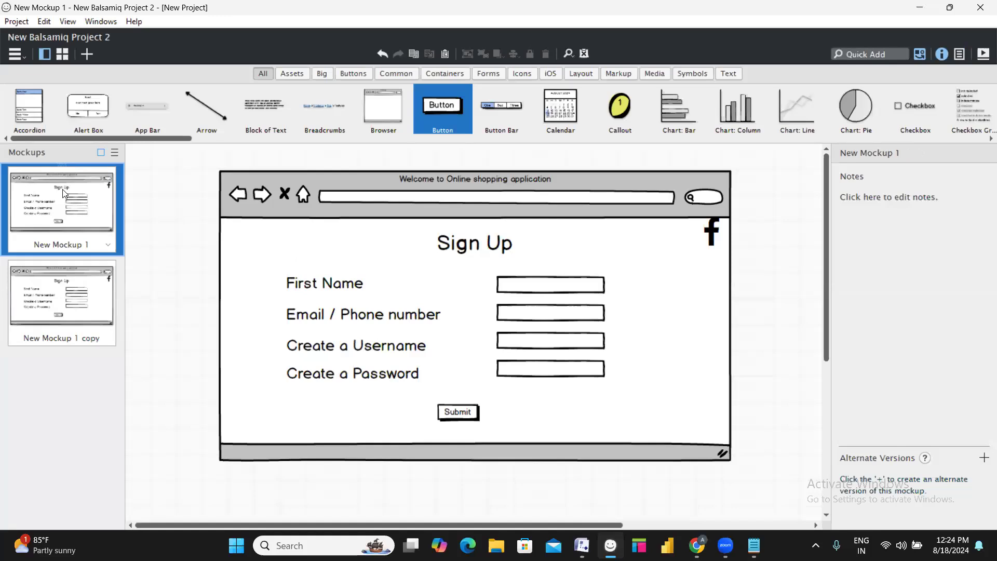
{"action": "left_click", "coordinate": [63, 297]}
{"action": "double_click", "coordinate": [463, 245]}
{"action": "type", "text": "Login"}
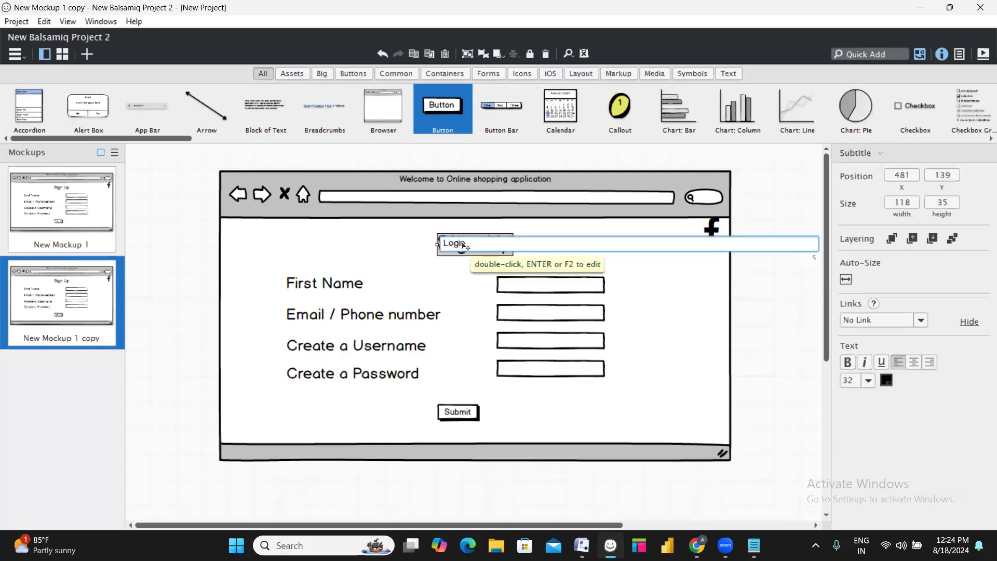
{"action": "key", "text": "Return"}
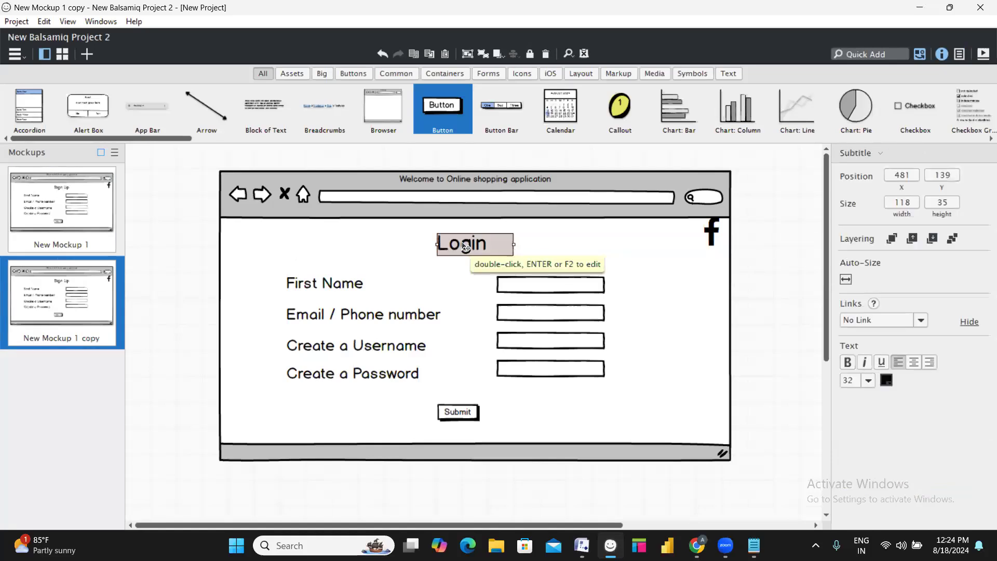
{"action": "left_click", "coordinate": [572, 404]}
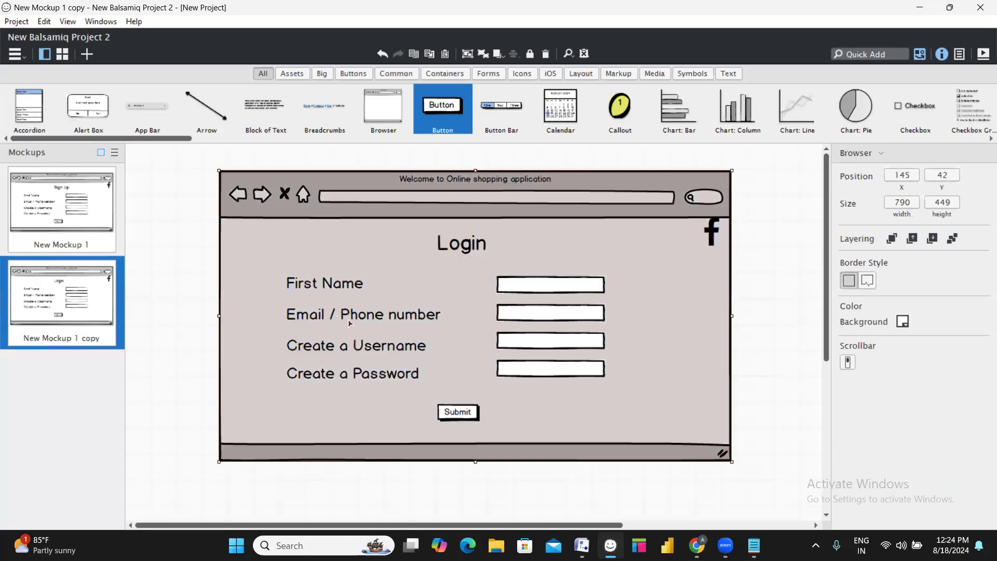
{"action": "left_click", "coordinate": [175, 342]}
Delete the First Name and Email / Phone number labels and their two input boxes
{"action": "left_click", "coordinate": [346, 284]}
{"action": "key", "text": "Delete"}
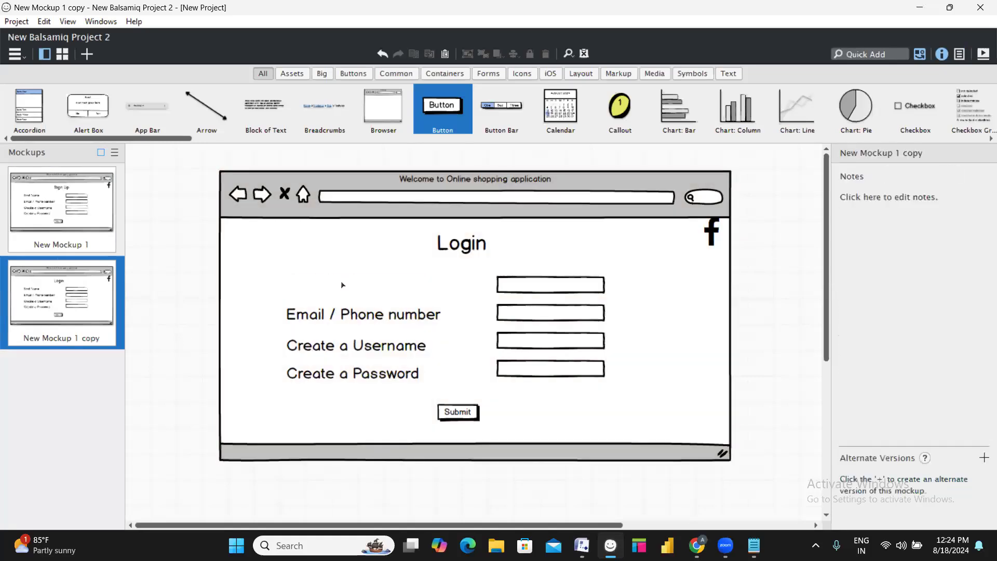
{"action": "left_click", "coordinate": [345, 314]}
{"action": "key", "text": "Delete"}
{"action": "left_click", "coordinate": [522, 292]}
{"action": "key", "text": "Delete"}
{"action": "left_click", "coordinate": [524, 312]}
{"action": "key", "text": "Delete"}
Move the Create a Username label up and reword it to Enter Username
{"action": "left_click", "coordinate": [376, 347]}
{"action": "left_click_drag", "start_coordinate": [376, 346], "coordinate": [370, 305]}
{"action": "left_click_drag", "start_coordinate": [370, 373], "coordinate": [356, 338]}
{"action": "left_click", "coordinate": [345, 305]}
{"action": "double_click", "coordinate": [346, 305]}
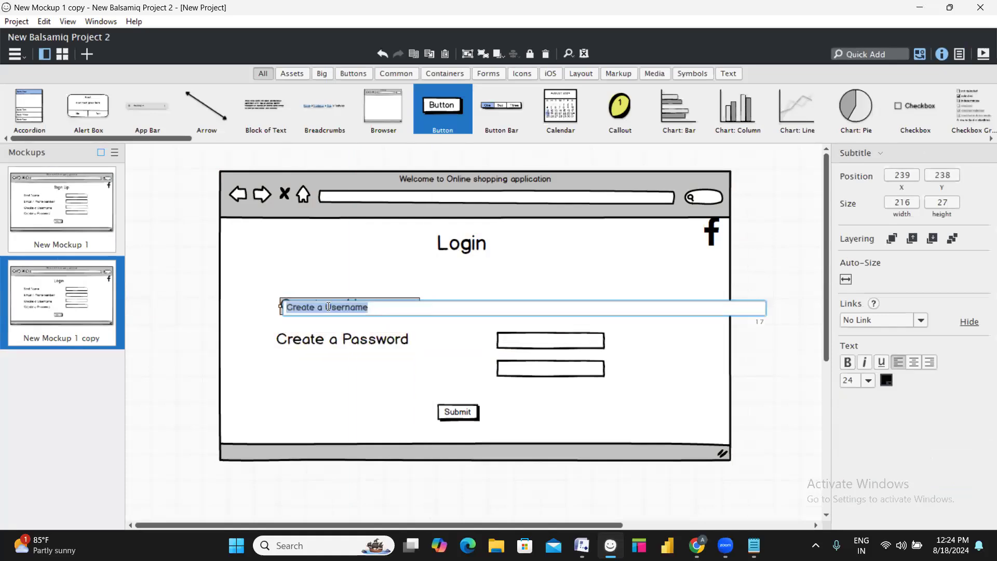
{"action": "left_click", "coordinate": [323, 308]}
{"action": "key", "text": "BackSpace"}
{"action": "key", "text": "BackSpace"}
{"action": "key", "text": "BackSpace"}
{"action": "key", "text": "BackSpace"}
{"action": "key", "text": "BackSpace"}
{"action": "key", "text": "BackSpace"}
{"action": "key", "text": "BackSpace"}
{"action": "key", "text": "BackSpace"}
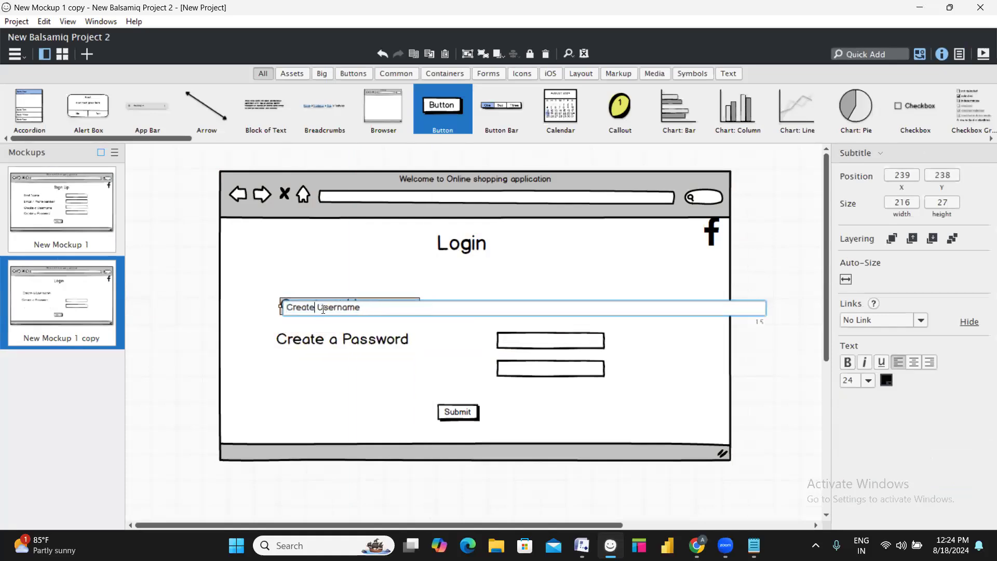
{"action": "type", "text": "Enter"}
{"action": "key", "text": "Return"}
Reword the Create a Password label to just Password
{"action": "left_click", "coordinate": [344, 341]}
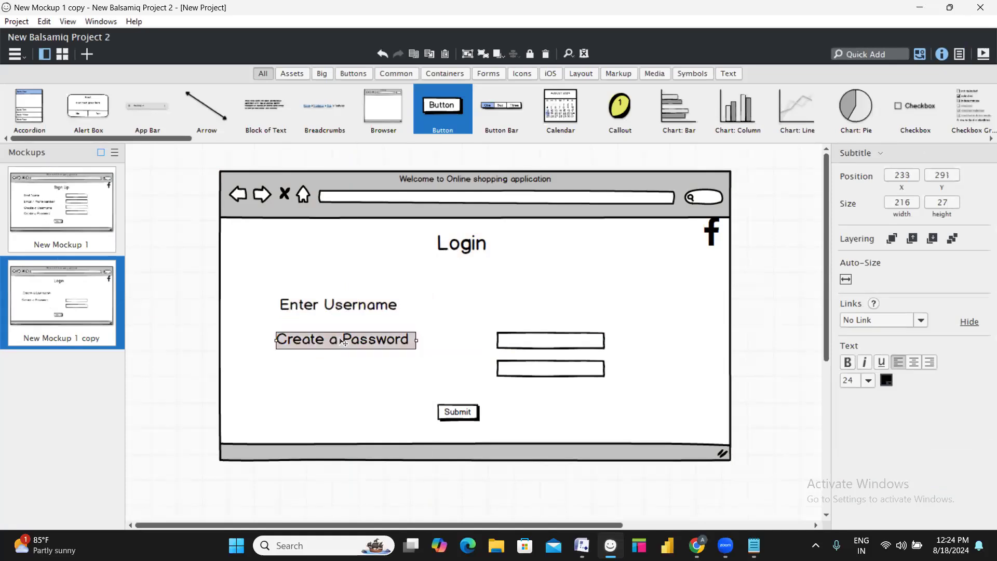
{"action": "double_click", "coordinate": [344, 341]}
{"action": "left_click", "coordinate": [320, 344]}
{"action": "key", "text": "BackSpace"}
{"action": "key", "text": "BackSpace"}
{"action": "key", "text": "BackSpace"}
{"action": "key", "text": "BackSpace"}
{"action": "key", "text": "BackSpace"}
{"action": "key", "text": "BackSpace"}
{"action": "key", "text": "BackSpace"}
{"action": "key", "text": "BackSpace"}
{"action": "key", "text": "BackSpace"}
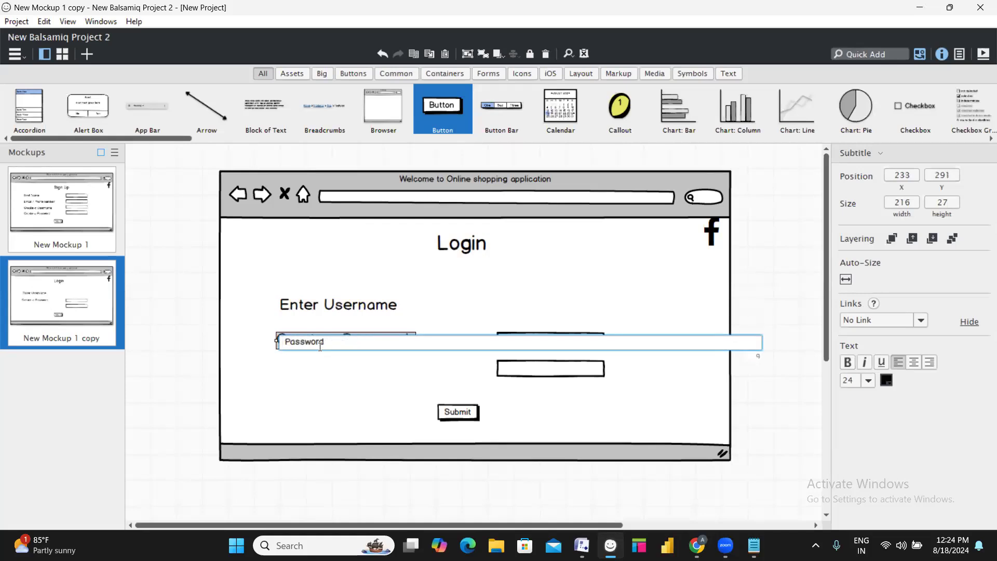
{"action": "key", "text": "Return"}
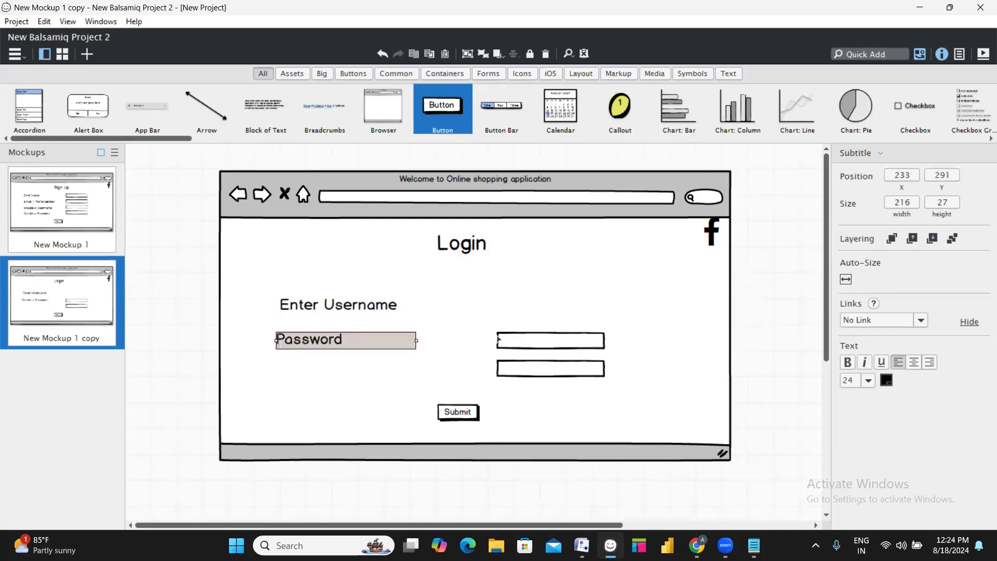
Line up the input boxes beside the labels, move the button up and relabel it Login
{"action": "left_click_drag", "start_coordinate": [509, 337], "coordinate": [522, 315]}
{"action": "left_click_drag", "start_coordinate": [538, 369], "coordinate": [545, 345]}
{"action": "left_click_drag", "start_coordinate": [457, 413], "coordinate": [452, 388]}
{"action": "double_click", "coordinate": [452, 389]}
{"action": "type", "text": "Login"}
{"action": "key", "text": "BackSpace"}
{"action": "key", "text": "BackSpace"}
{"action": "key", "text": "BackSpace"}
{"action": "key", "text": "BackSpace"}
{"action": "key", "text": "BackSpace"}
{"action": "key", "text": "Return"}
{"action": "left_click", "coordinate": [391, 484]}
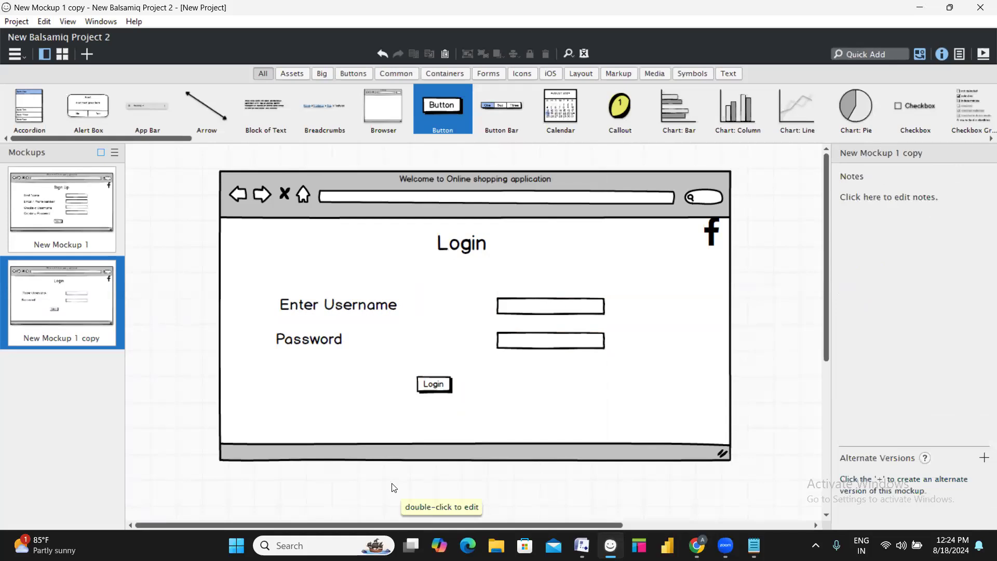
{"action": "left_click_drag", "start_coordinate": [310, 343], "coordinate": [315, 346]}
{"action": "left_click", "coordinate": [547, 477]}
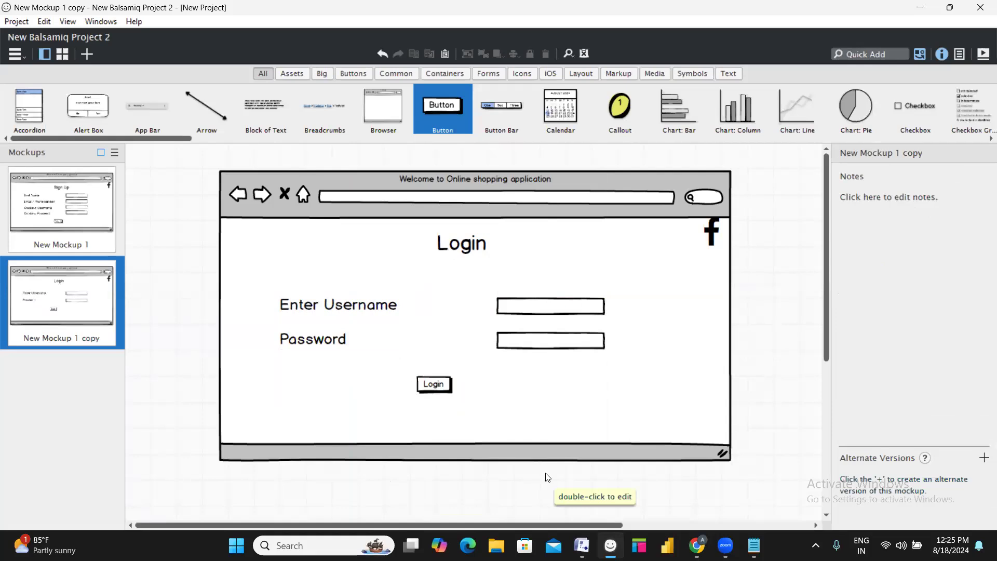
Duplicate the login mockup as New Mockup 1 copy 2 and shift its Login button left
{"action": "left_click", "coordinate": [40, 310]}
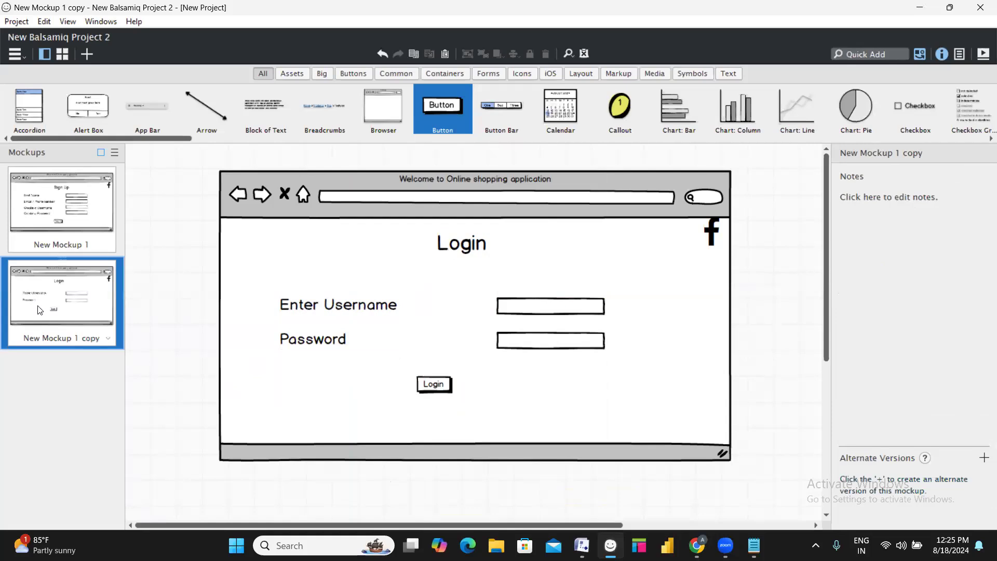
{"action": "key", "text": "ctrl+d"}
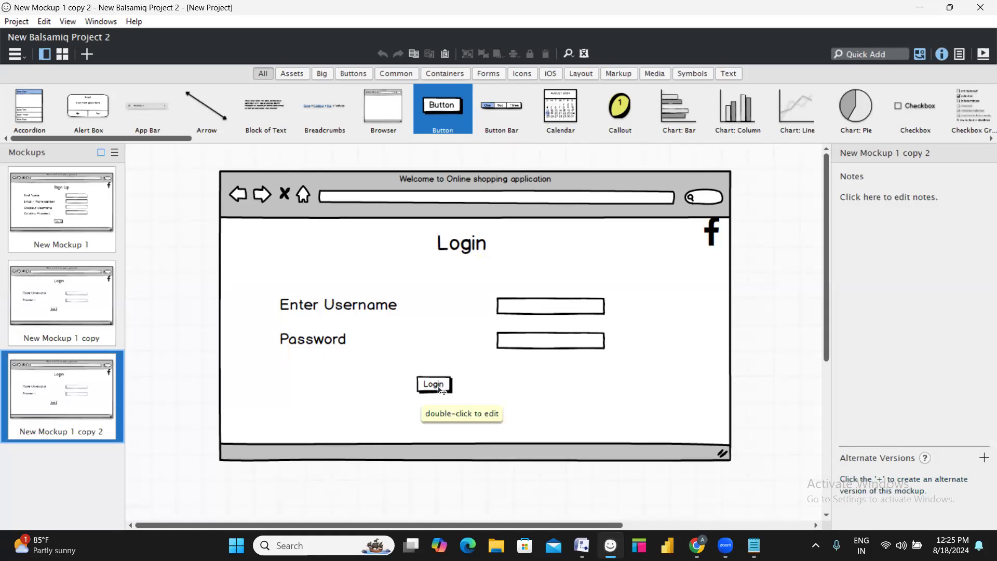
{"action": "left_click_drag", "start_coordinate": [440, 391], "coordinate": [394, 391]}
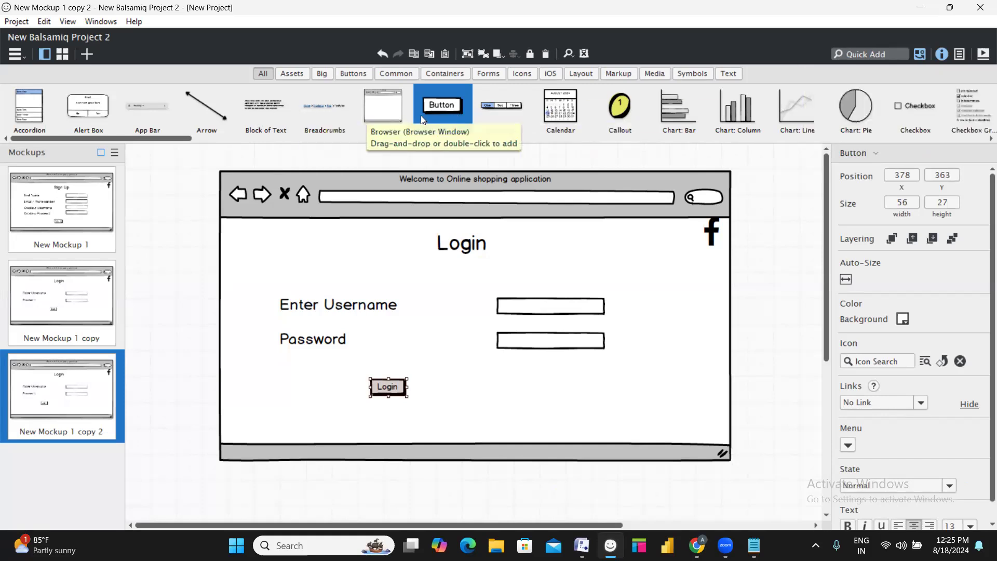
Add a Link reading 'Forgot password' beside the Login button on New Mockup 1 copy 2
{"action": "left_click", "coordinate": [893, 57]}
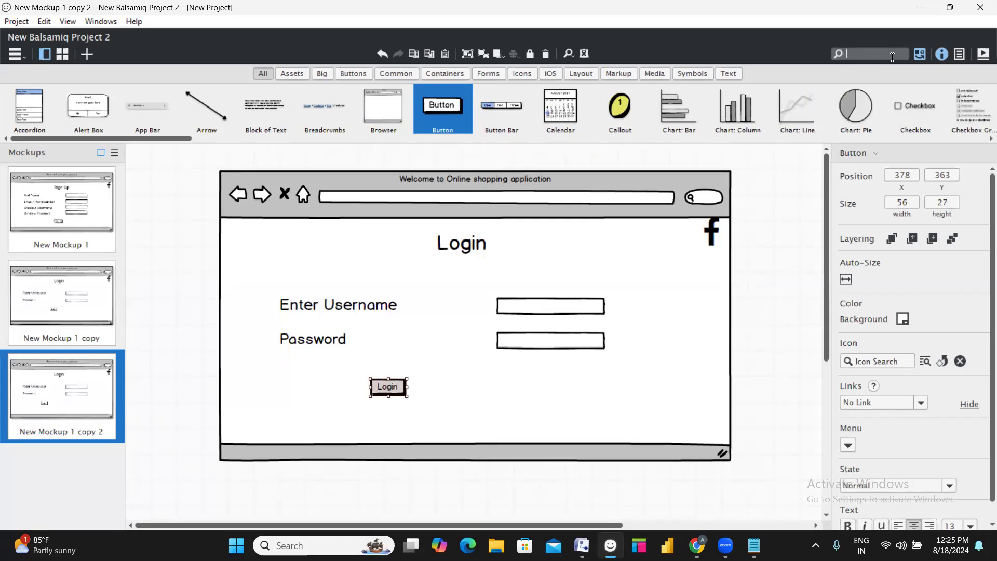
{"action": "type", "text": "link"}
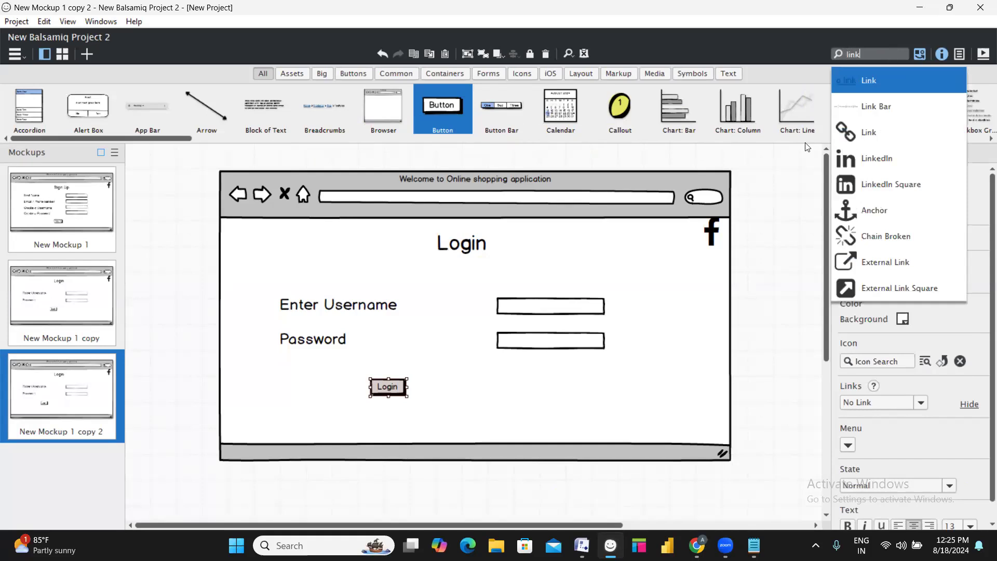
{"action": "left_click", "coordinate": [836, 72]}
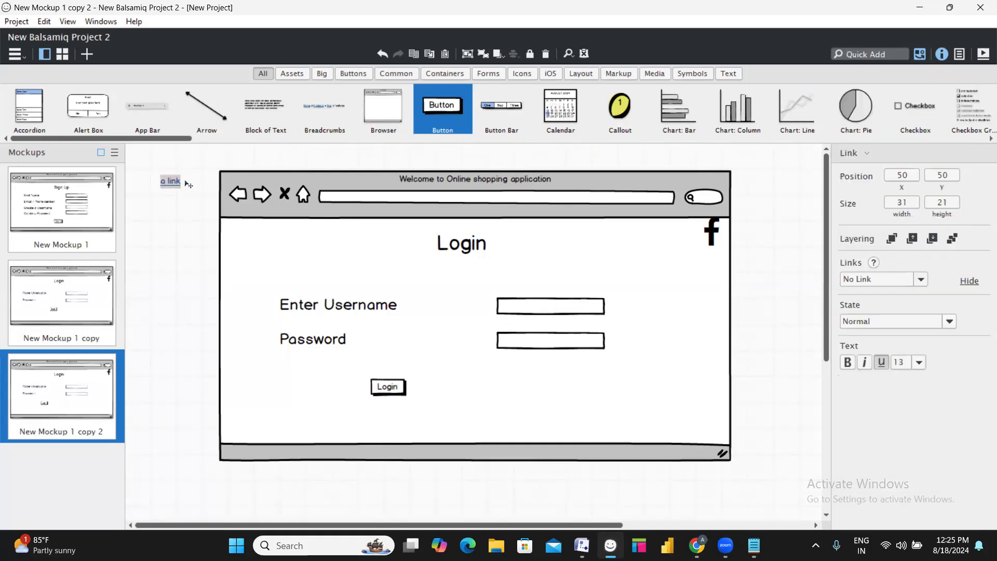
{"action": "left_click_drag", "start_coordinate": [188, 184], "coordinate": [468, 379]}
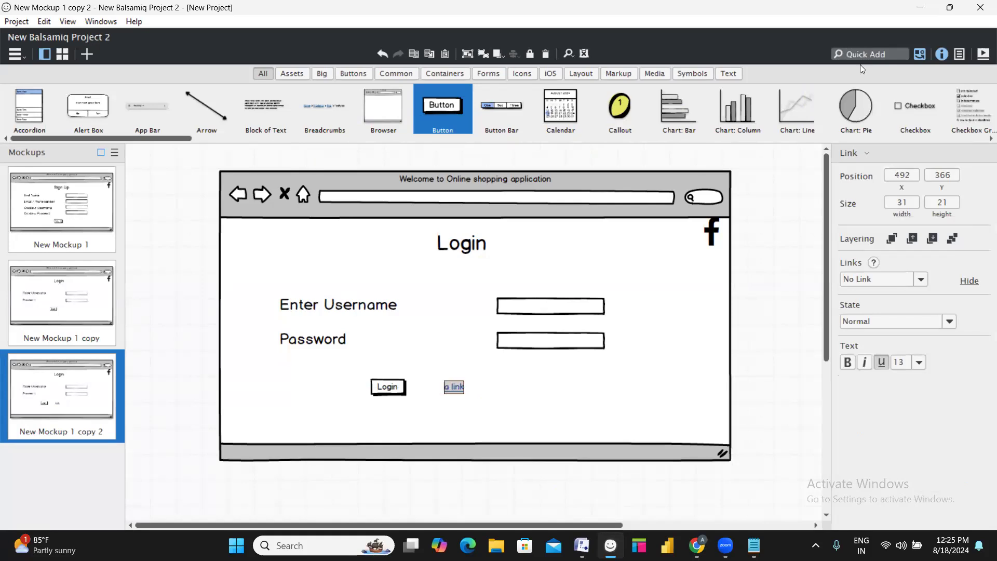
{"action": "double_click", "coordinate": [460, 388]}
{"action": "type", "text": "Forgot"}
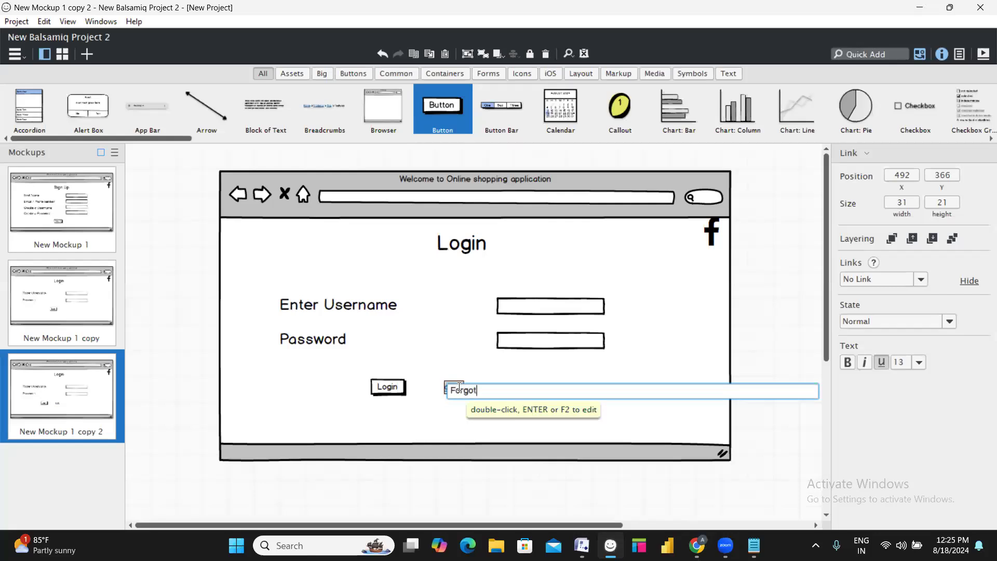
{"action": "type", "text": " password"}
{"action": "key", "text": "Return"}
{"action": "left_click", "coordinate": [507, 397]}
{"action": "left_click", "coordinate": [530, 497]}
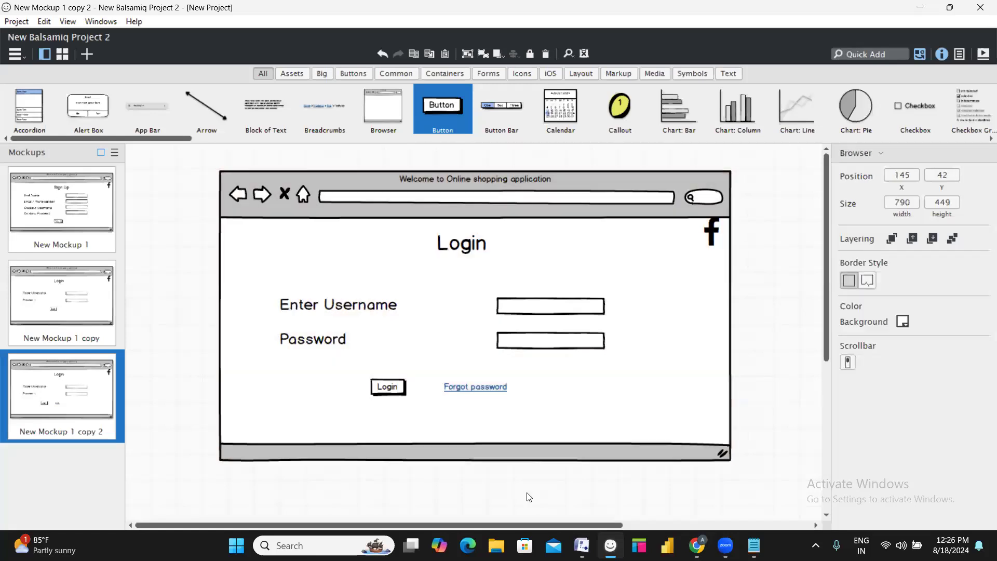
{"action": "left_click_drag", "start_coordinate": [488, 385], "coordinate": [481, 387]}
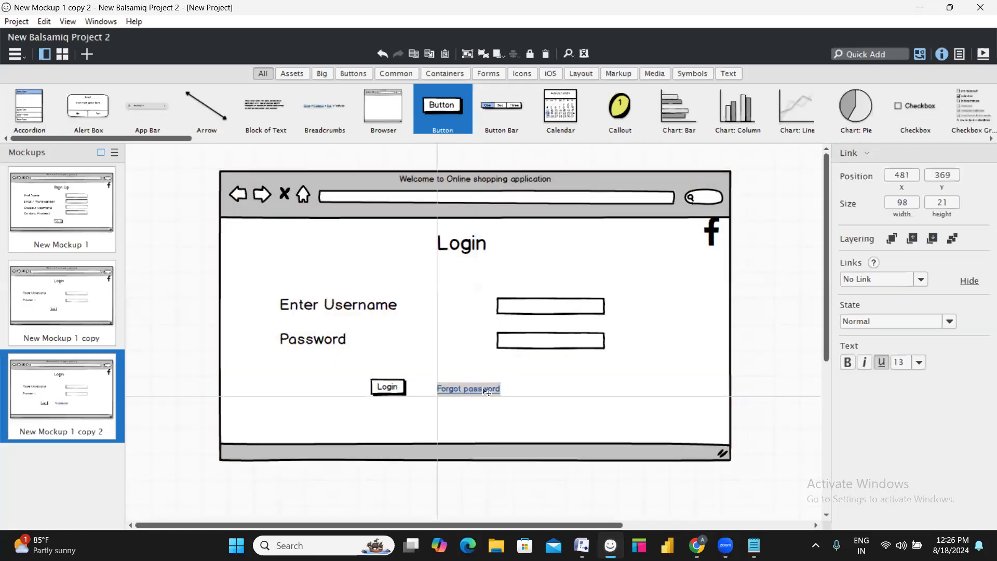
{"action": "left_click", "coordinate": [540, 488]}
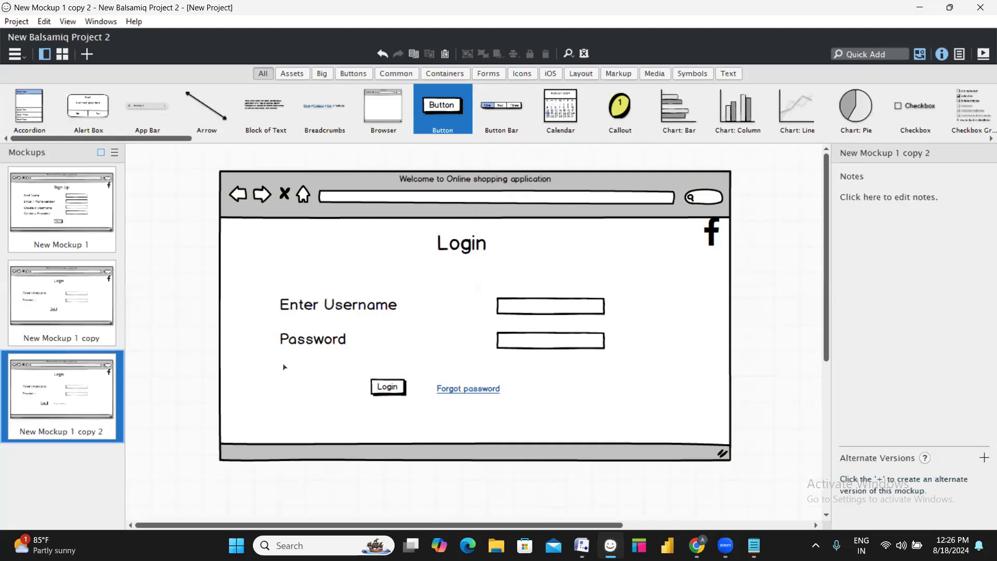
Paste the Forgot password link into New Mockup 1 copy, right of its Login button
{"action": "left_click", "coordinate": [84, 313]}
{"action": "left_click", "coordinate": [71, 405]}
{"action": "left_click", "coordinate": [462, 390]}
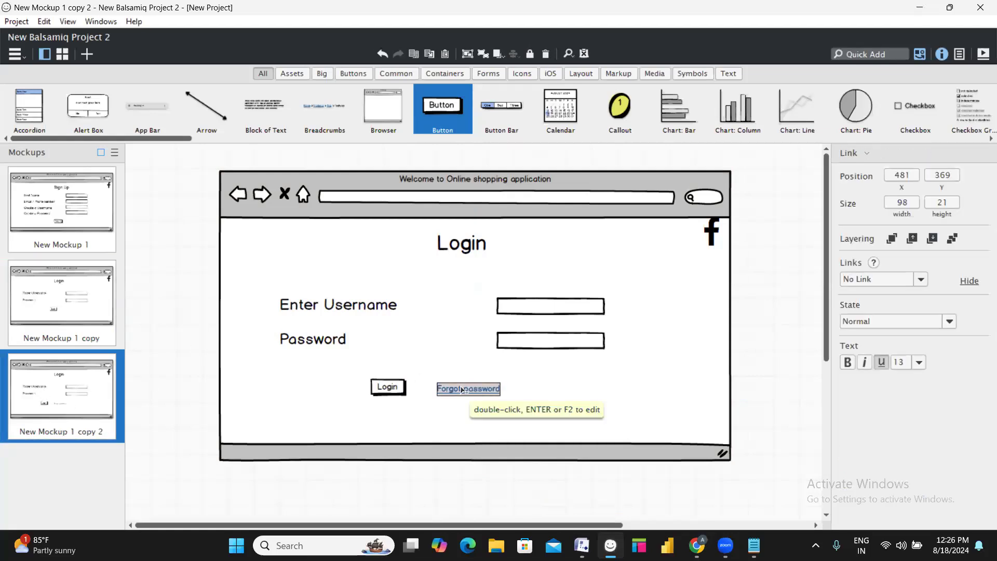
{"action": "left_click_drag", "start_coordinate": [461, 389], "coordinate": [473, 393]}
{"action": "key", "text": "ctrl+z"}
{"action": "left_click", "coordinate": [81, 296]}
{"action": "key", "text": "ctrl+v"}
{"action": "left_click_drag", "start_coordinate": [492, 390], "coordinate": [532, 385]}
{"action": "left_click_drag", "start_coordinate": [454, 387], "coordinate": [491, 388]}
Retitle New Mockup 1 copy 2 from Login to Search
{"action": "left_click", "coordinate": [498, 482]}
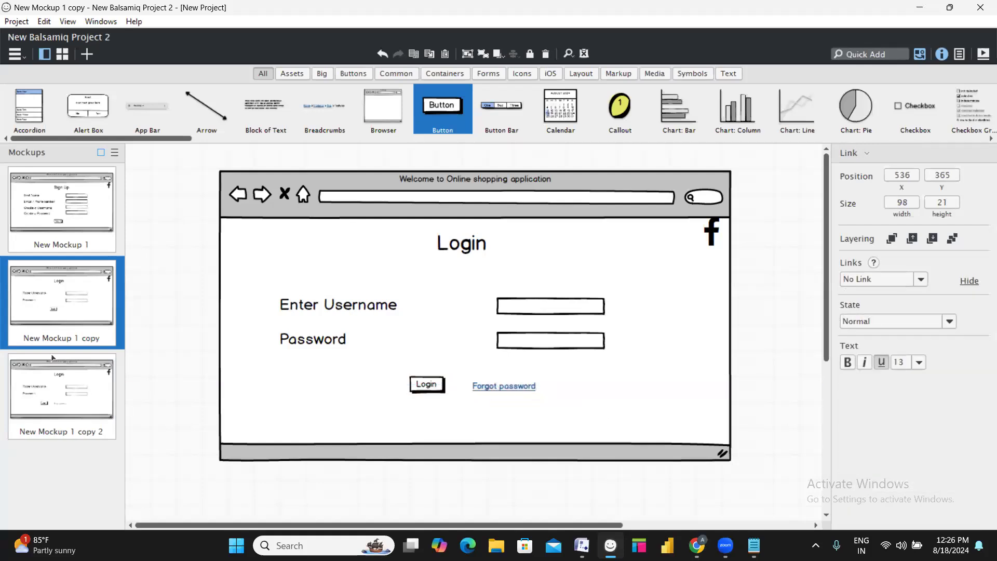
{"action": "left_click", "coordinate": [73, 387]}
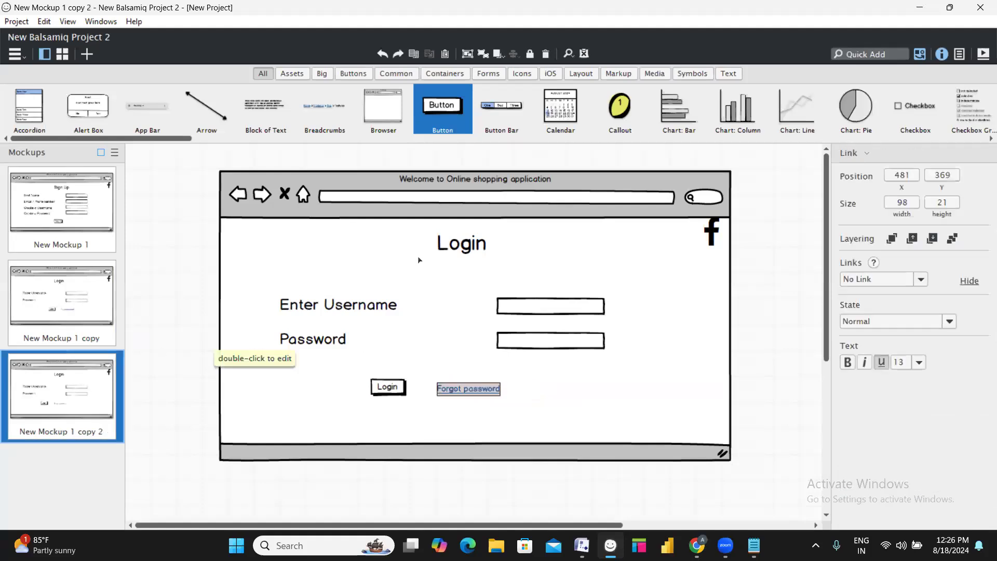
{"action": "double_click", "coordinate": [462, 250]}
{"action": "type", "text": "Search"}
{"action": "key", "text": "Return"}
Delete the Enter Username and Password labels, Login button, Forgot password link and both text fields
{"action": "left_click", "coordinate": [364, 307]}
{"action": "key", "text": "Delete"}
{"action": "left_click", "coordinate": [307, 339]}
{"action": "key", "text": "Delete"}
{"action": "left_click", "coordinate": [387, 387]}
{"action": "key", "text": "Delete"}
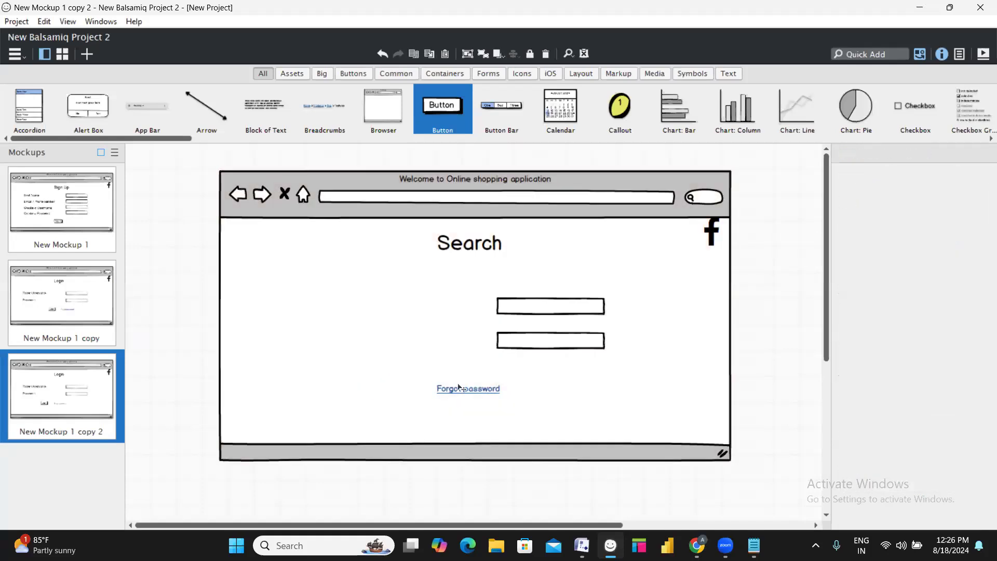
{"action": "left_click", "coordinate": [468, 389]}
{"action": "key", "text": "Delete"}
{"action": "left_click", "coordinate": [552, 339]}
{"action": "key", "text": "Delete"}
{"action": "left_click", "coordinate": [569, 306]}
{"action": "key", "text": "Delete"}
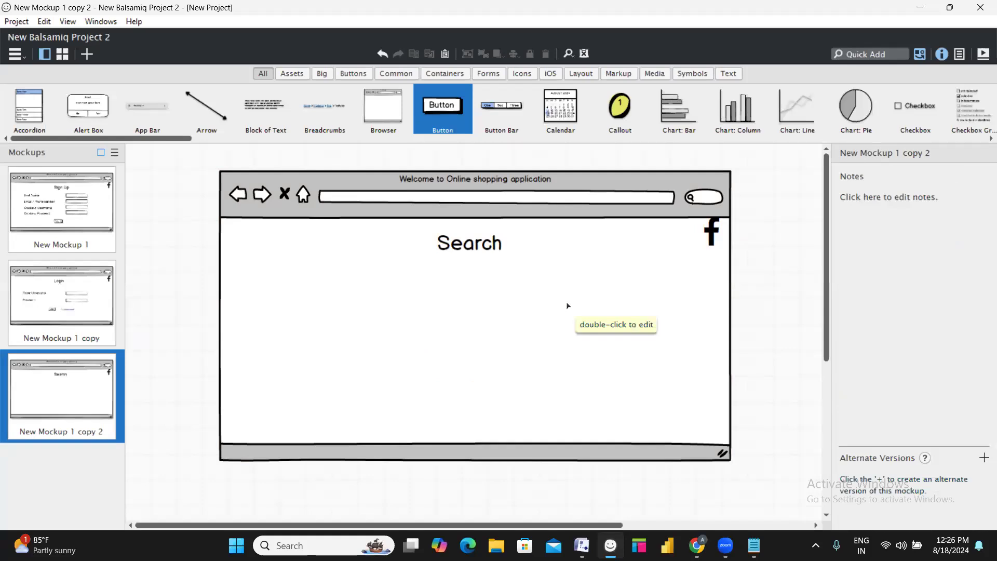
Add a wide Search Box under the Search title and raise the title slightly
{"action": "left_click", "coordinate": [851, 52]}
{"action": "type", "text": "search"}
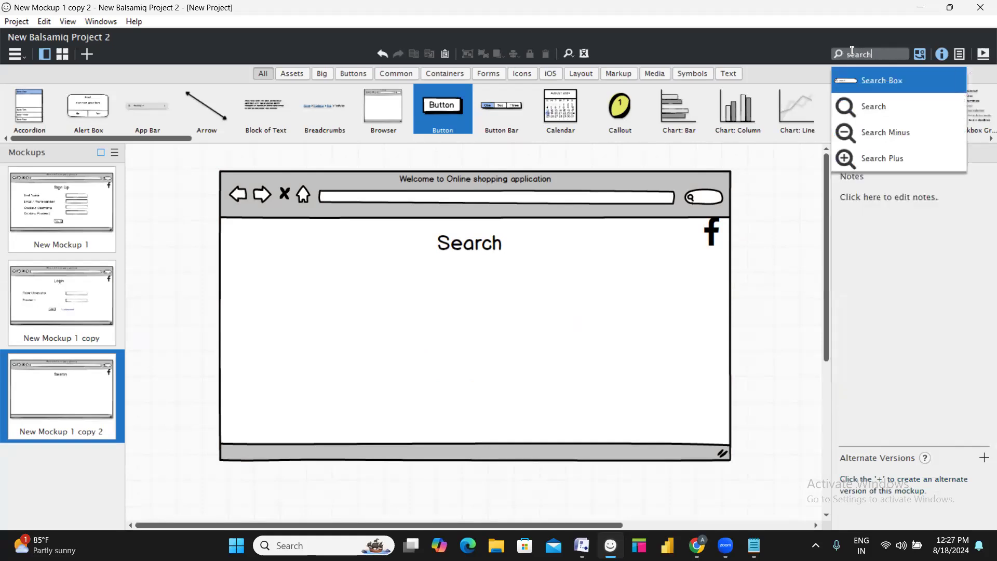
{"action": "left_click", "coordinate": [854, 80]}
{"action": "left_click_drag", "start_coordinate": [193, 186], "coordinate": [652, 267]}
{"action": "mouse_move", "coordinate": [486, 250]}
{"action": "left_mouse_down"}
{"action": "mouse_move", "coordinate": [486, 239]}
{"action": "mouse_move", "coordinate": [472, 267]}
{"action": "mouse_move", "coordinate": [474, 256]}
{"action": "left_mouse_up"}
{"action": "left_click", "coordinate": [435, 323]}
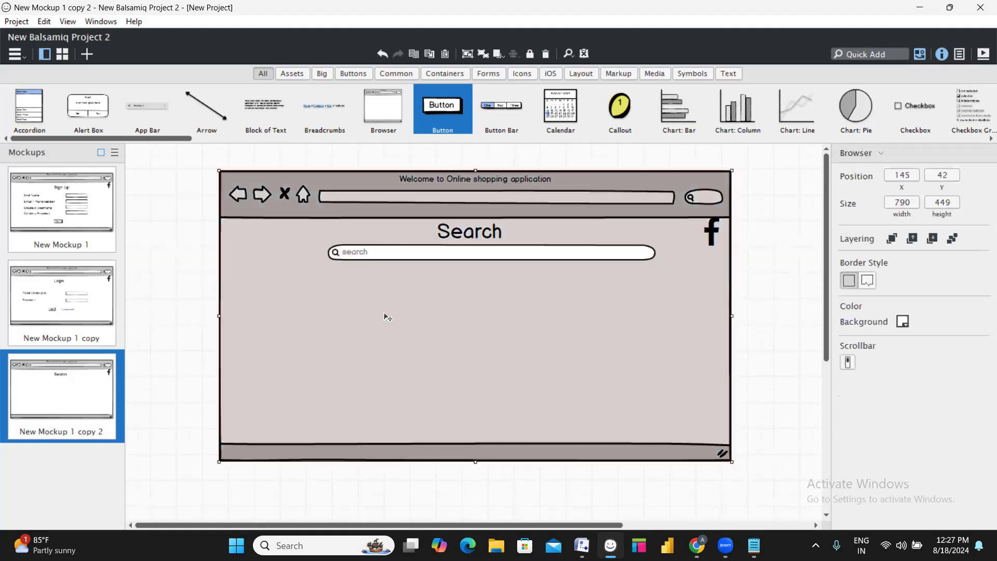
{"action": "left_click", "coordinate": [186, 271]}
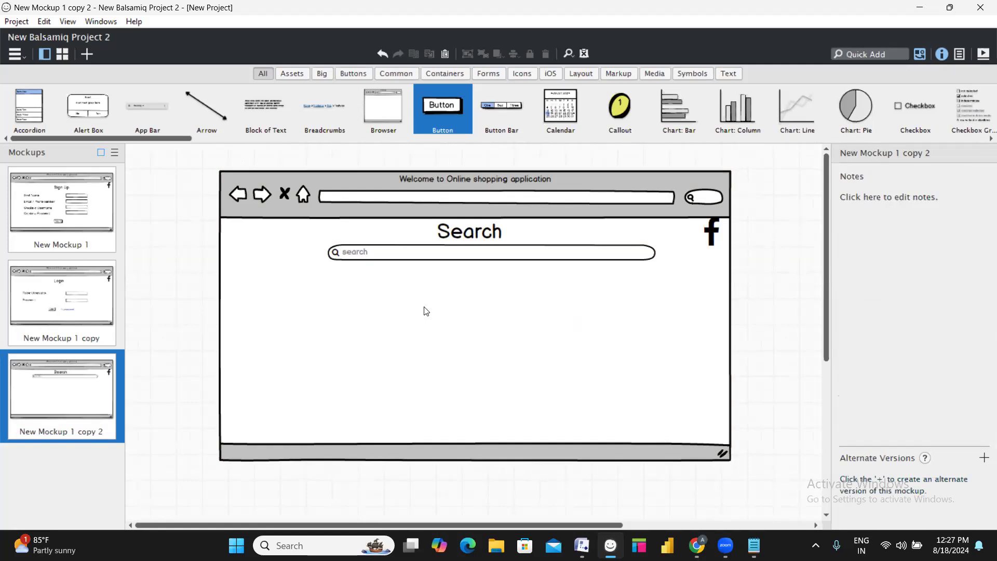
{"action": "key", "text": "alt+Tab"}
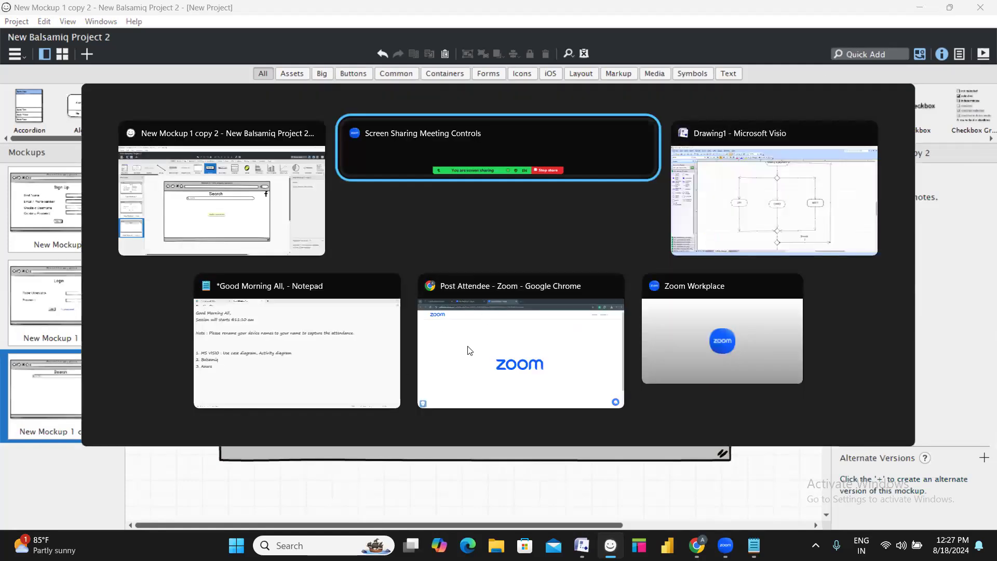
Search Chrome for 'charger images' and paste a white charger photo into the Search mockup
{"action": "left_click", "coordinate": [510, 342]}
{"action": "left_click", "coordinate": [499, 13]}
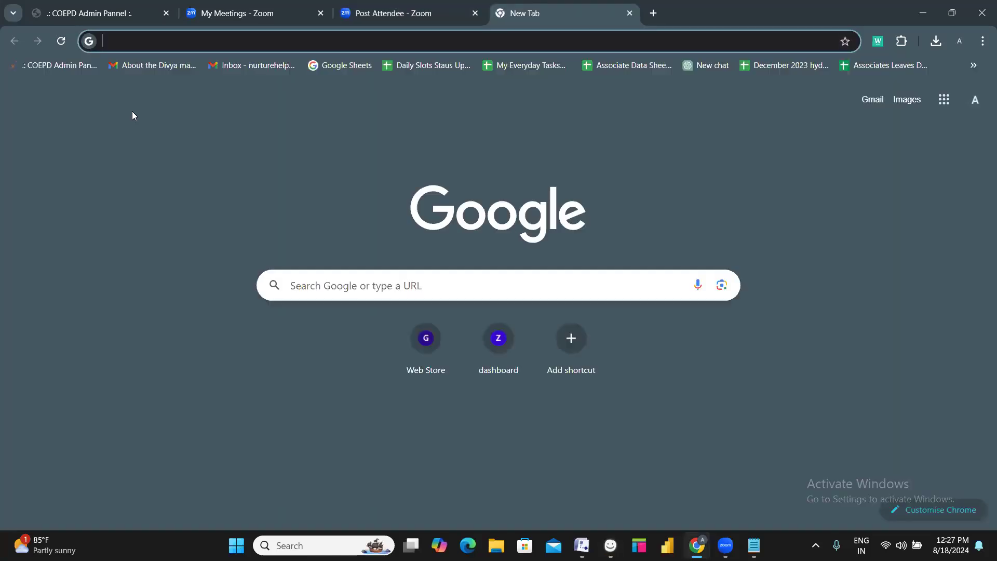
{"action": "type", "text": "charge"}
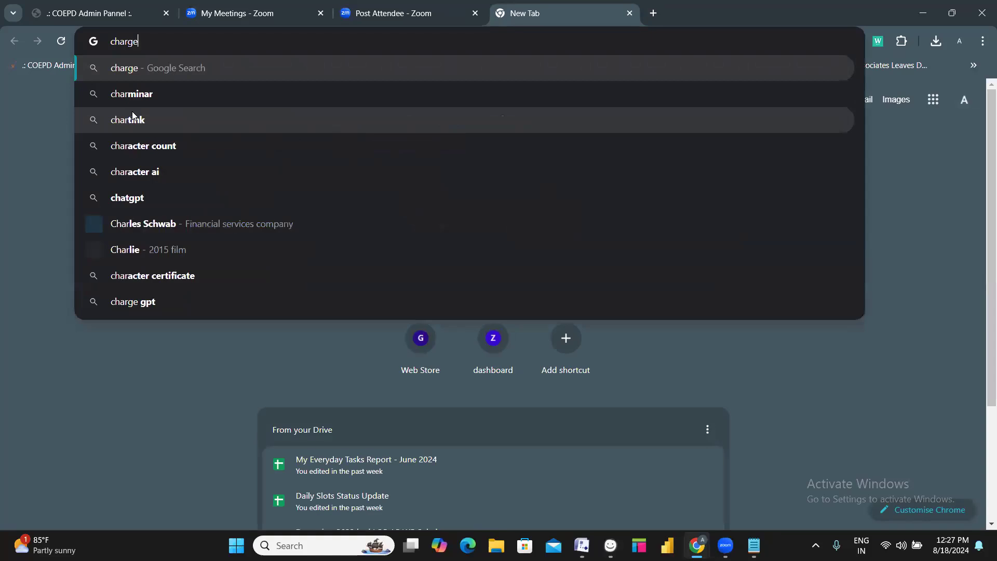
{"action": "type", "text": "r"}
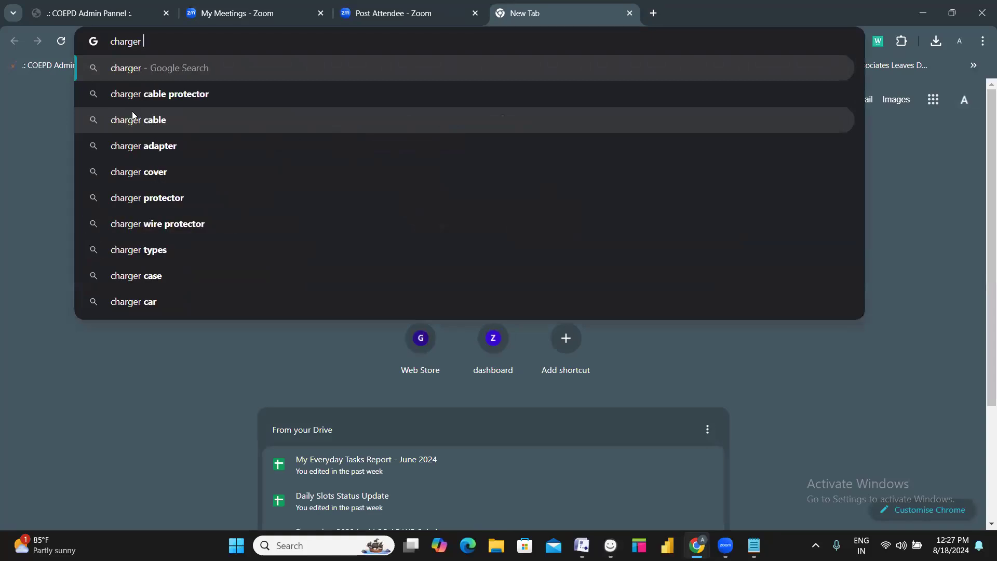
{"action": "type", "text": " images"}
{"action": "key", "text": "Return"}
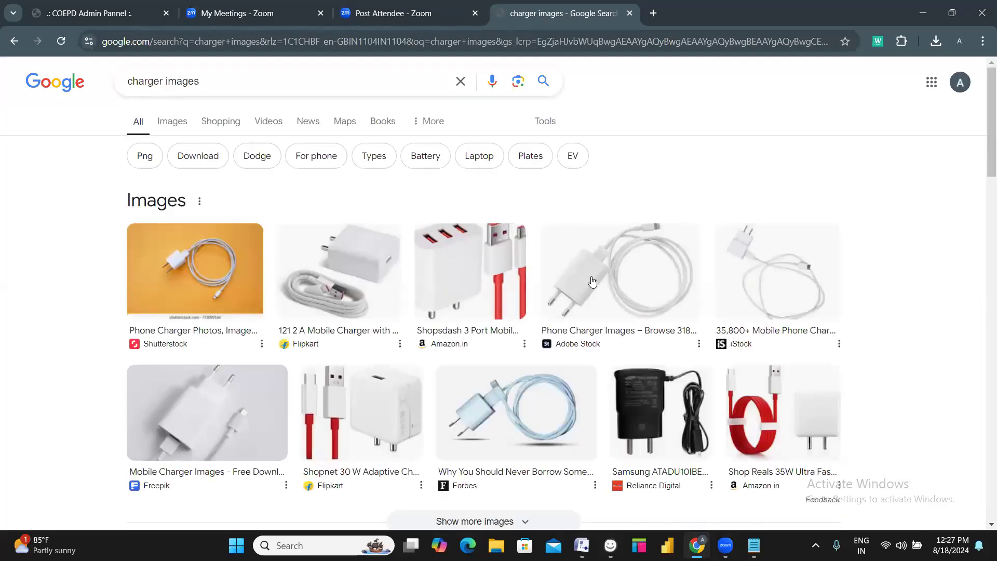
{"action": "right_click", "coordinate": [592, 282]}
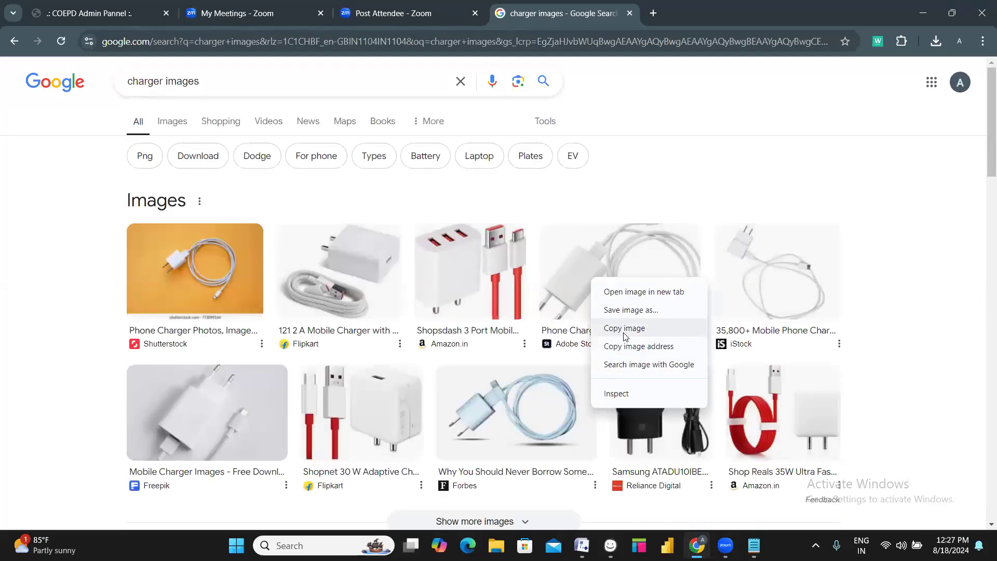
{"action": "left_click", "coordinate": [625, 336]}
{"action": "key", "text": "alt+Tab"}
{"action": "key", "text": "ctrl+v"}
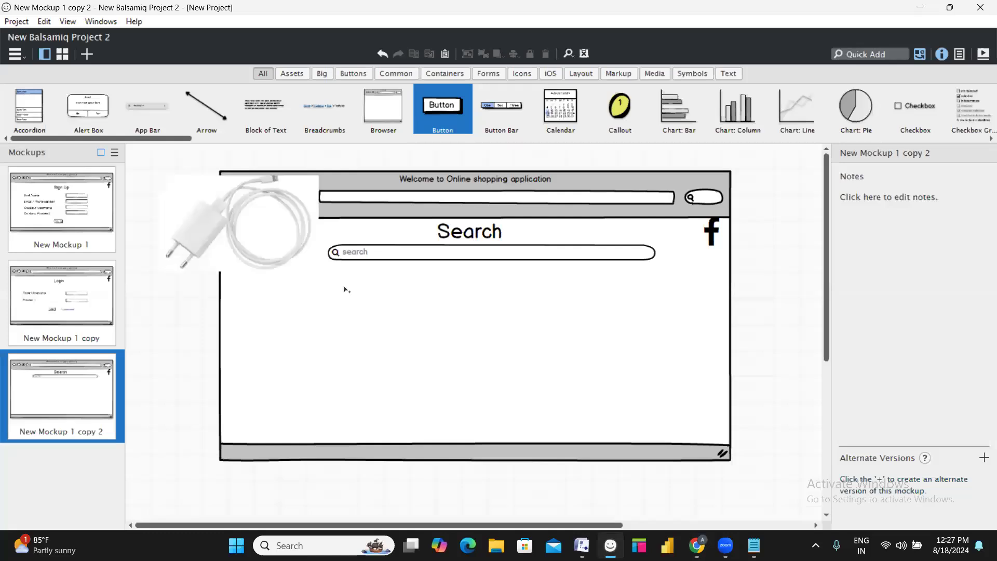
Shrink the charger photo to about 157 by 98 and place it below the search box
{"action": "left_click_drag", "start_coordinate": [263, 245], "coordinate": [352, 346]}
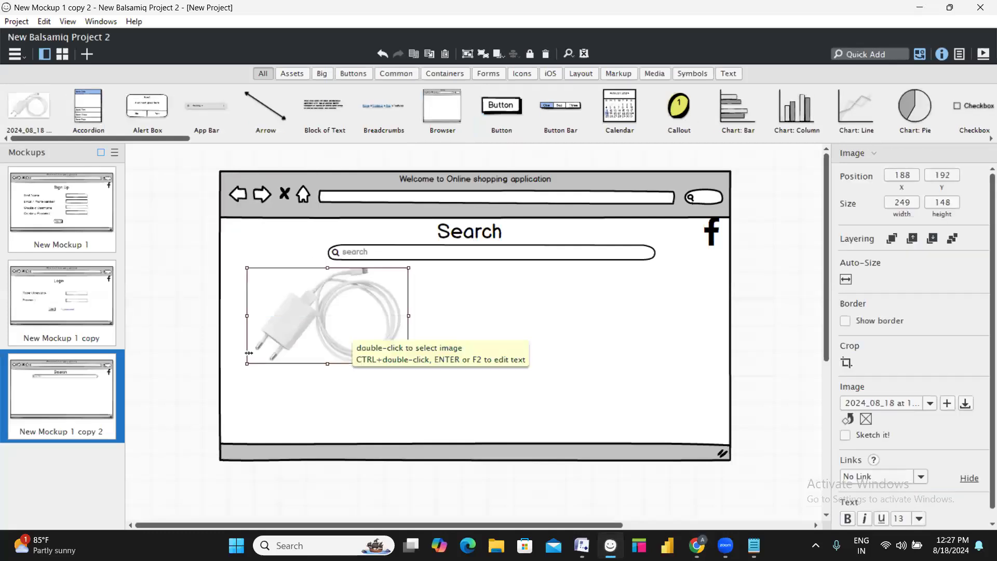
{"action": "left_click_drag", "start_coordinate": [248, 364], "coordinate": [307, 331]}
{"action": "left_click_drag", "start_coordinate": [361, 309], "coordinate": [318, 312]}
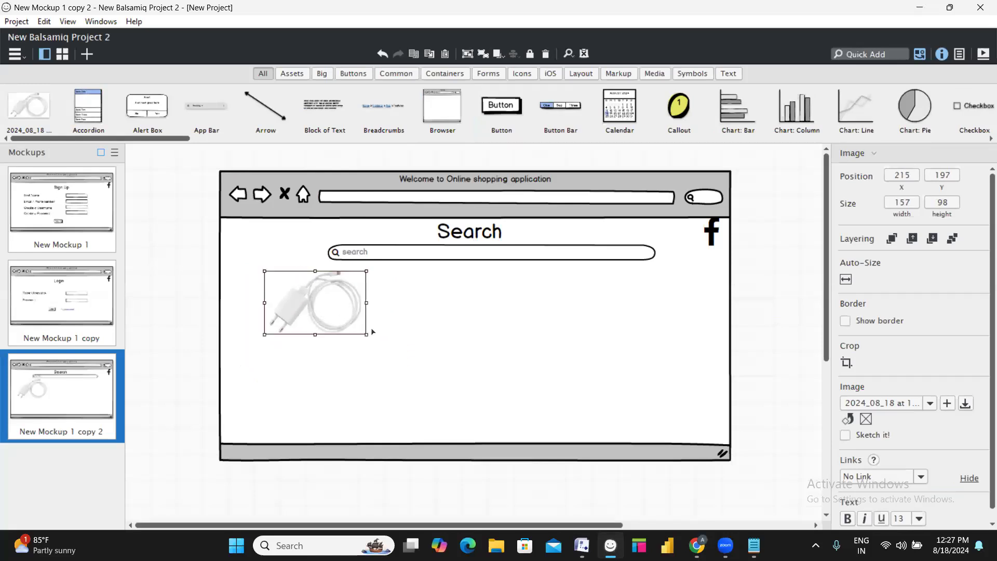
{"action": "left_click", "coordinate": [422, 305]}
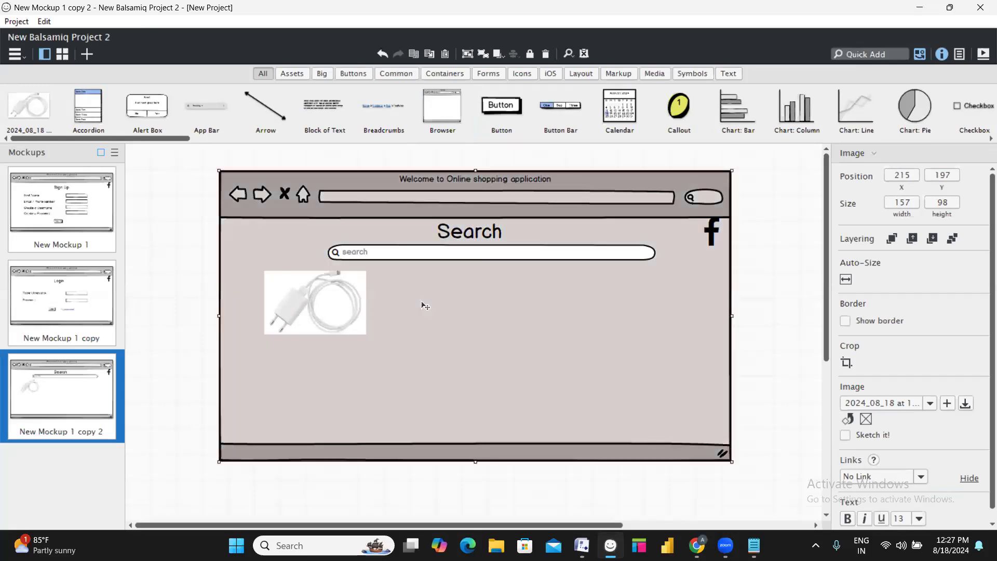
{"action": "left_click", "coordinate": [190, 265]}
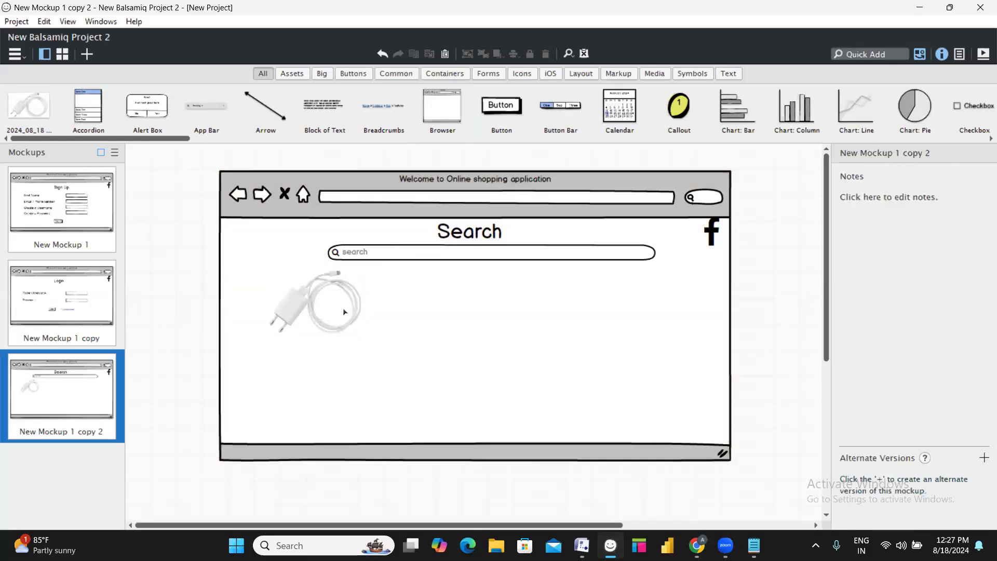
{"action": "left_click_drag", "start_coordinate": [351, 285], "coordinate": [341, 296]}
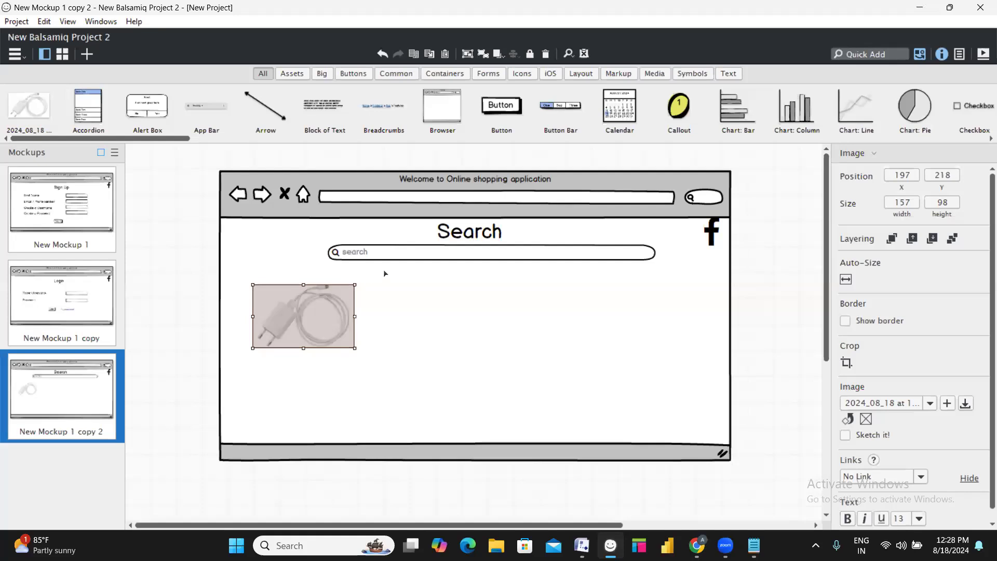
{"action": "left_click", "coordinate": [136, 307]}
{"action": "left_click_drag", "start_coordinate": [320, 326], "coordinate": [325, 321]}
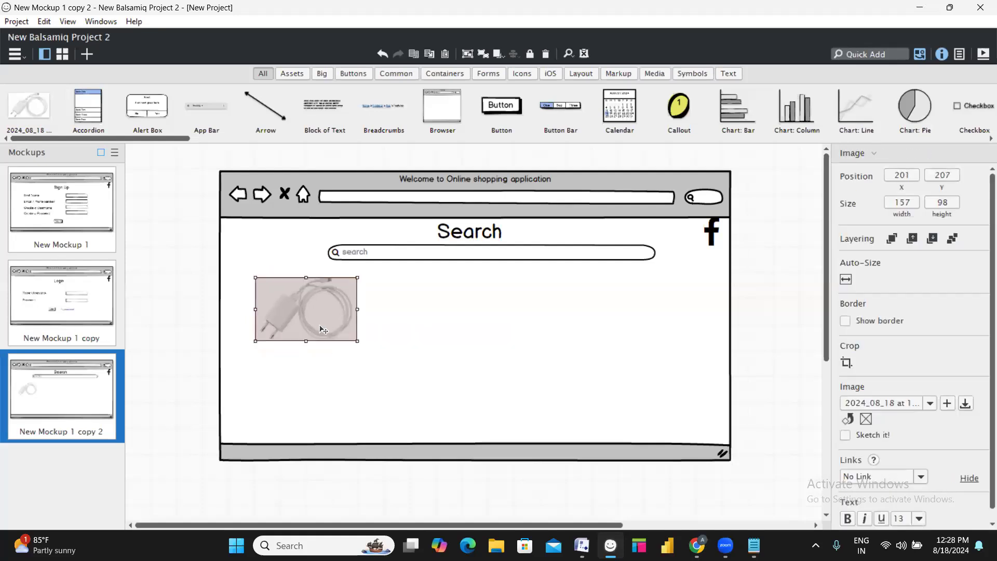
{"action": "left_click", "coordinate": [194, 327]}
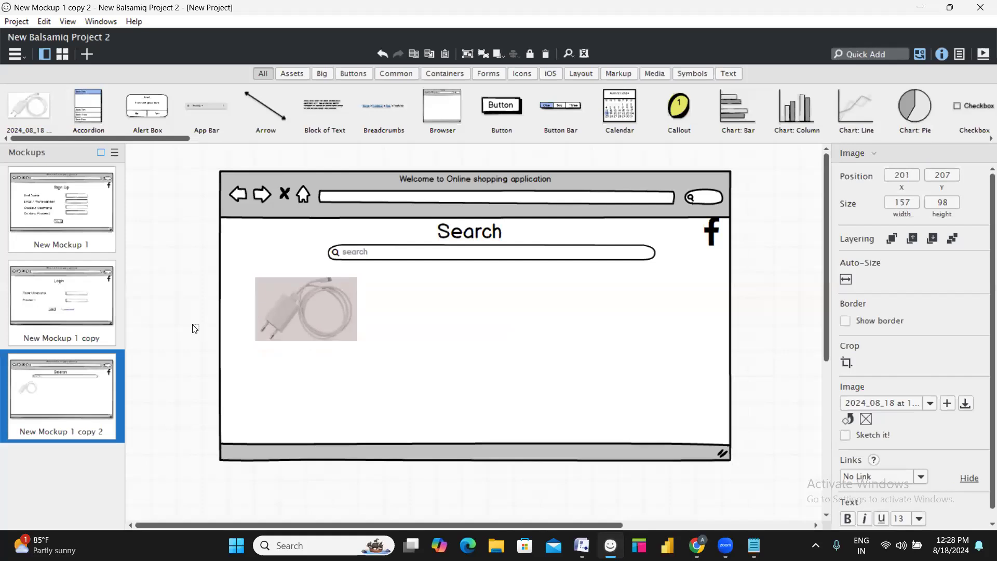
{"action": "left_click", "coordinate": [311, 318]}
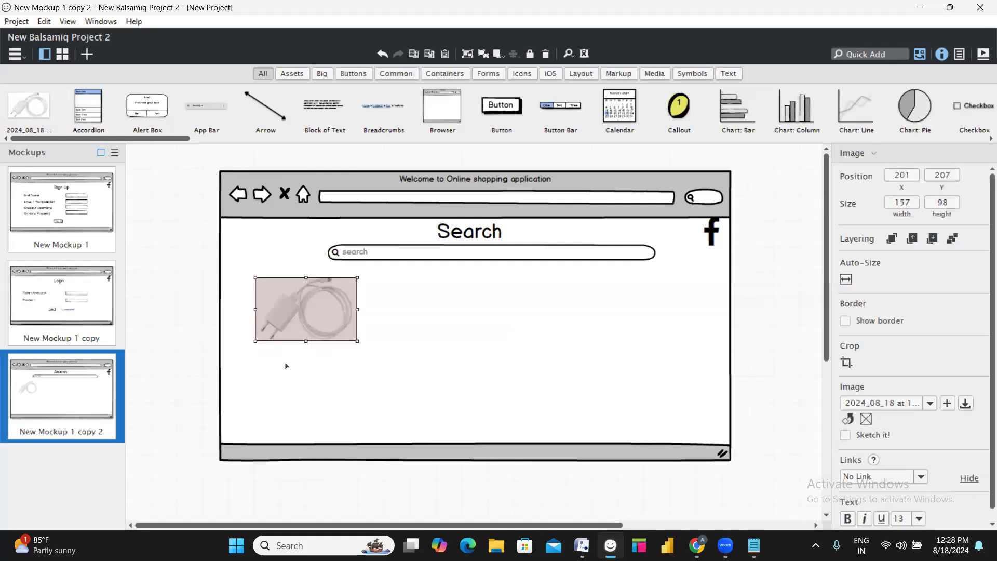
Add a Line of Text element below the charger image
{"action": "left_click", "coordinate": [871, 54]}
{"action": "type", "text": "text"}
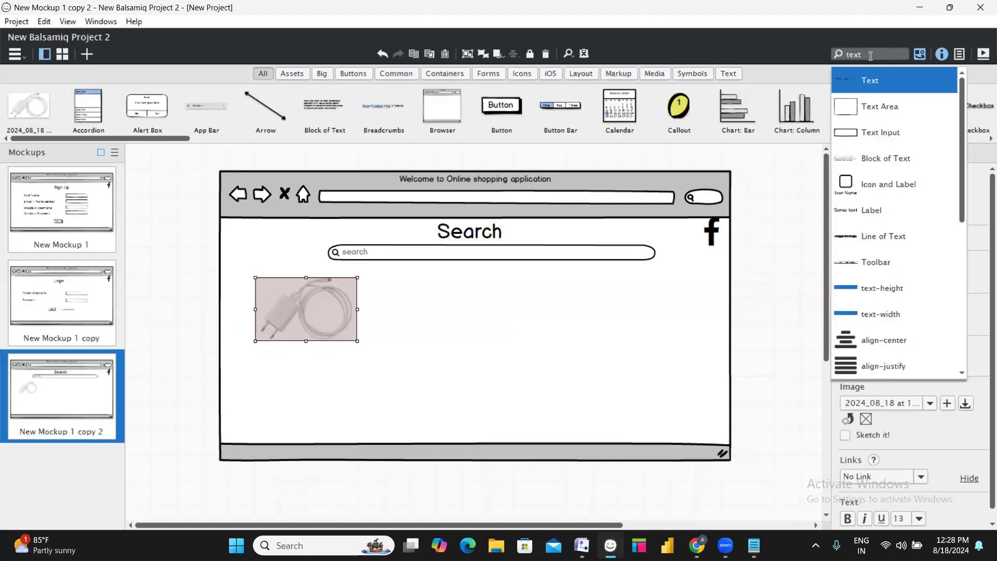
{"action": "left_click", "coordinate": [870, 234]}
{"action": "mouse_move", "coordinate": [182, 188]}
{"action": "left_mouse_down"}
{"action": "mouse_move", "coordinate": [288, 324]}
{"action": "mouse_move", "coordinate": [289, 370]}
{"action": "left_mouse_up"}
Label the charger image 'Charger' with a duplicated 'Quantity' label beneath it
{"action": "double_click", "coordinate": [290, 368]}
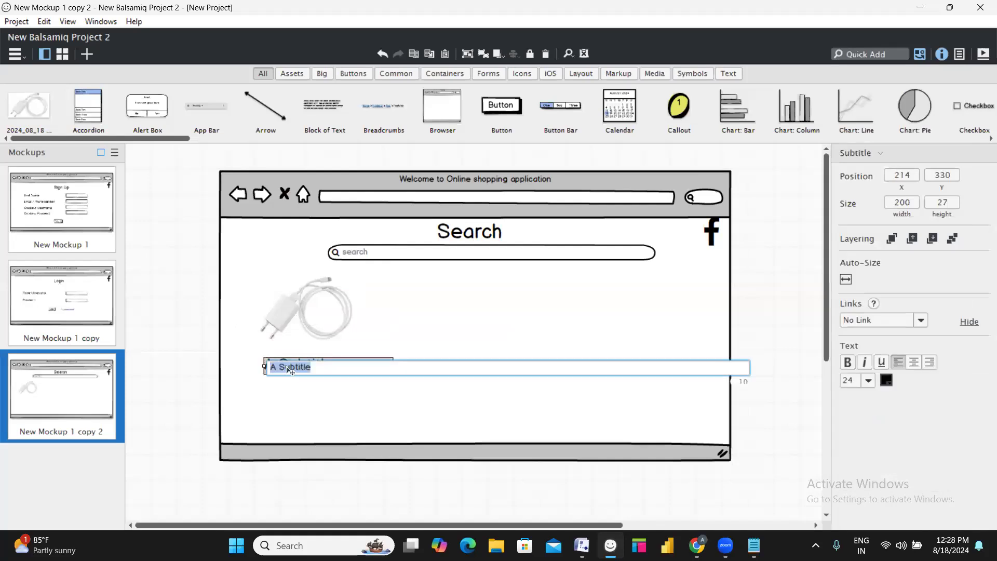
{"action": "type", "text": "Charger"}
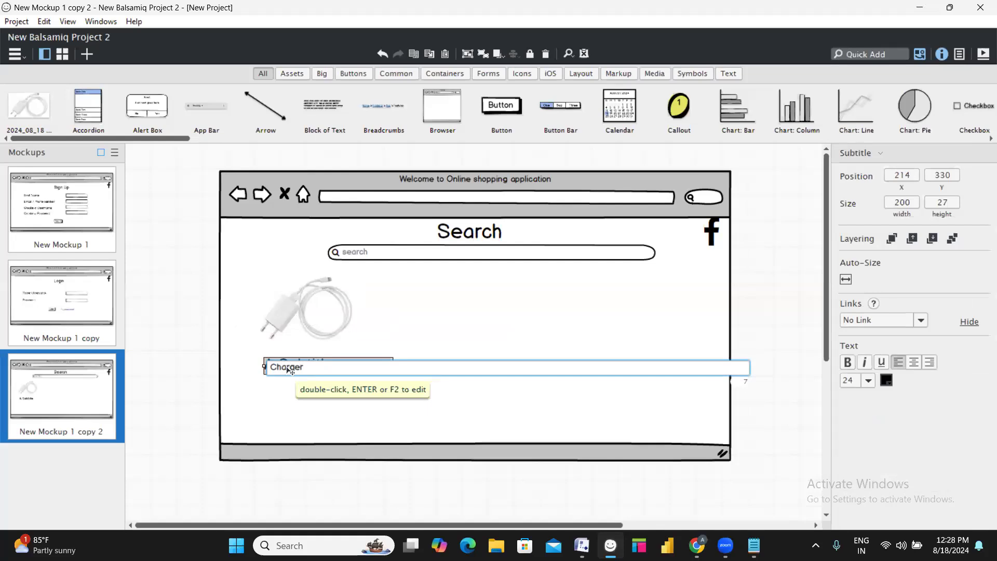
{"action": "key", "text": "Return"}
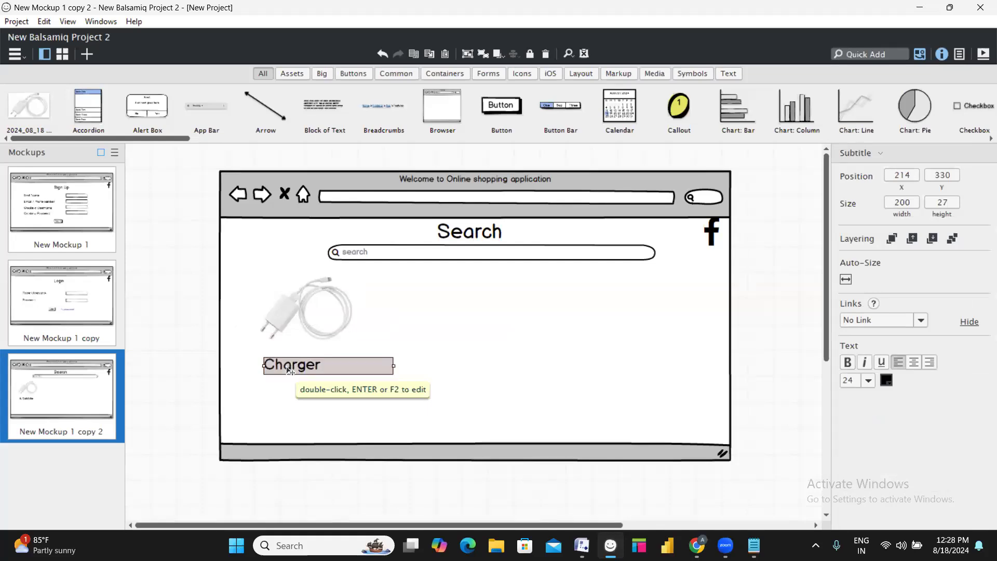
{"action": "key", "text": "ctrl+d"}
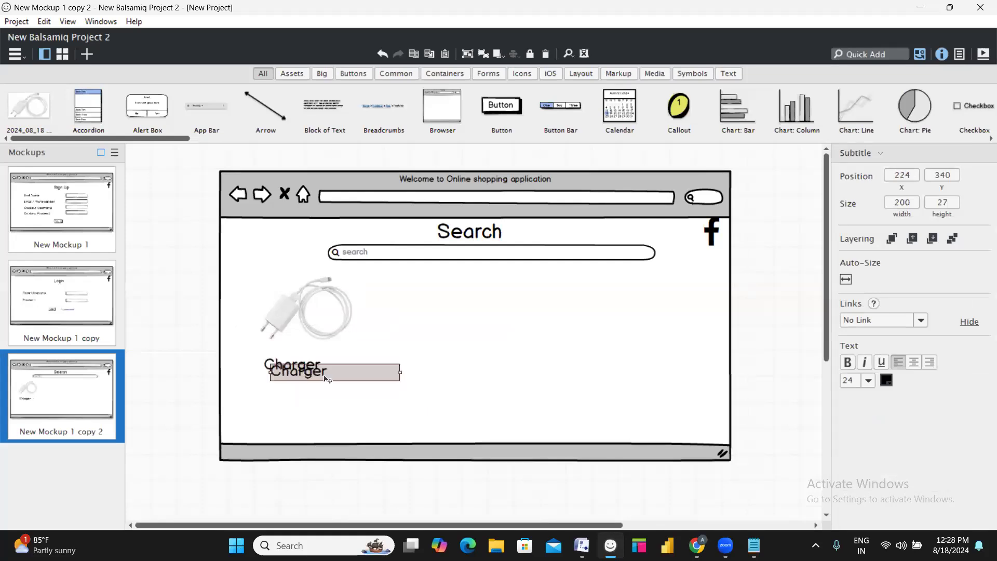
{"action": "left_click_drag", "start_coordinate": [328, 380], "coordinate": [321, 390]}
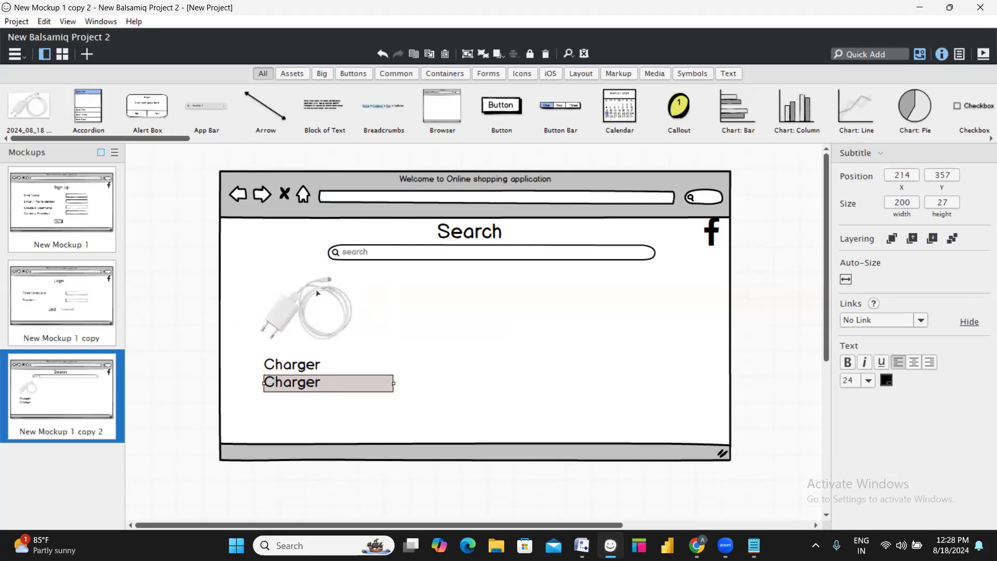
{"action": "double_click", "coordinate": [298, 387]}
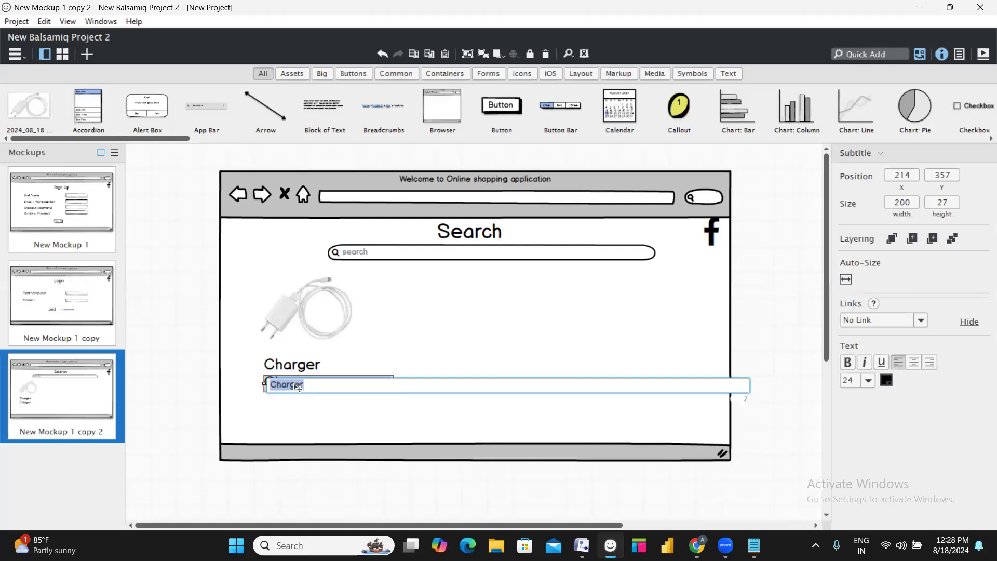
{"action": "type", "text": "Quantity"}
{"action": "key", "text": "Return"}
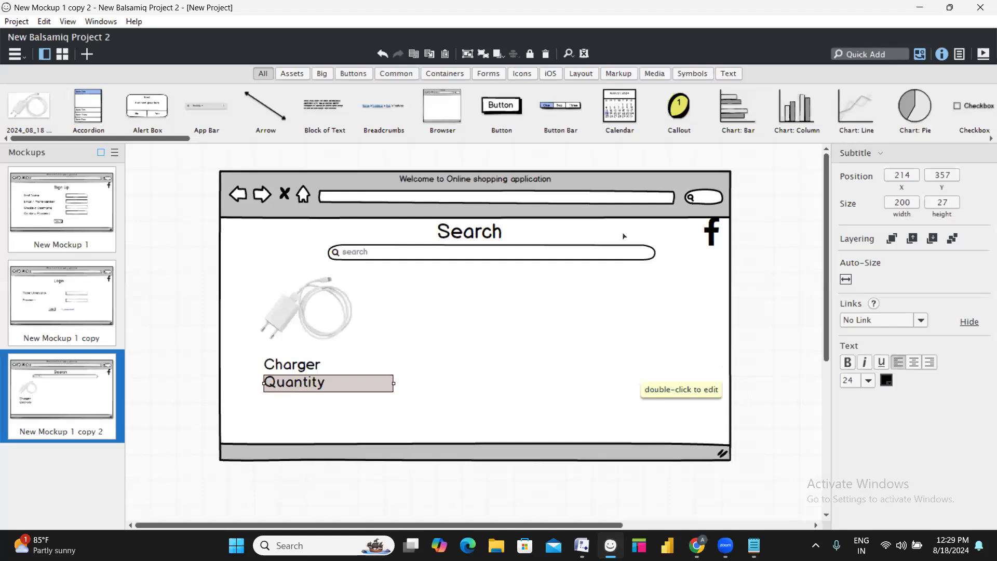
{"action": "mouse_move", "coordinate": [711, 236]}
{"action": "left_mouse_down"}
{"action": "mouse_move", "coordinate": [711, 252]}
{"action": "mouse_move", "coordinate": [709, 243]}
{"action": "left_mouse_up"}
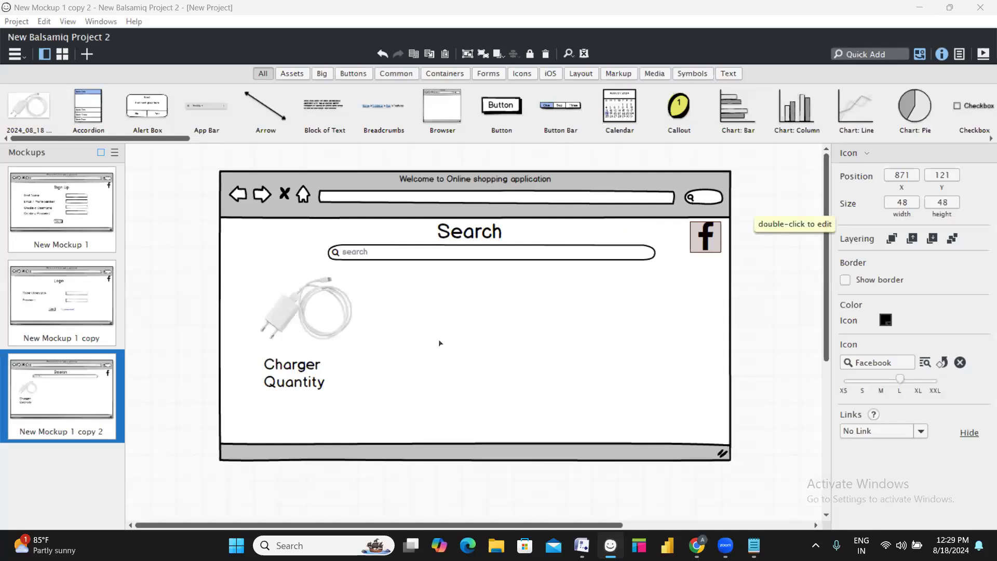
Search Chrome images for 'earphones wored' and copy a wired earphones photo
{"action": "key", "text": "alt+Tab"}
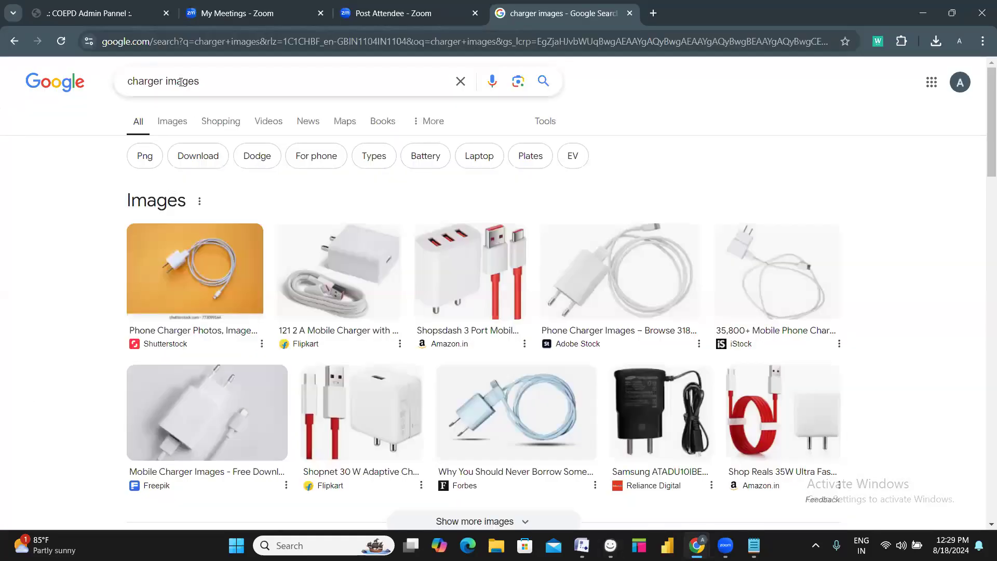
{"action": "right_click", "coordinate": [338, 276]}
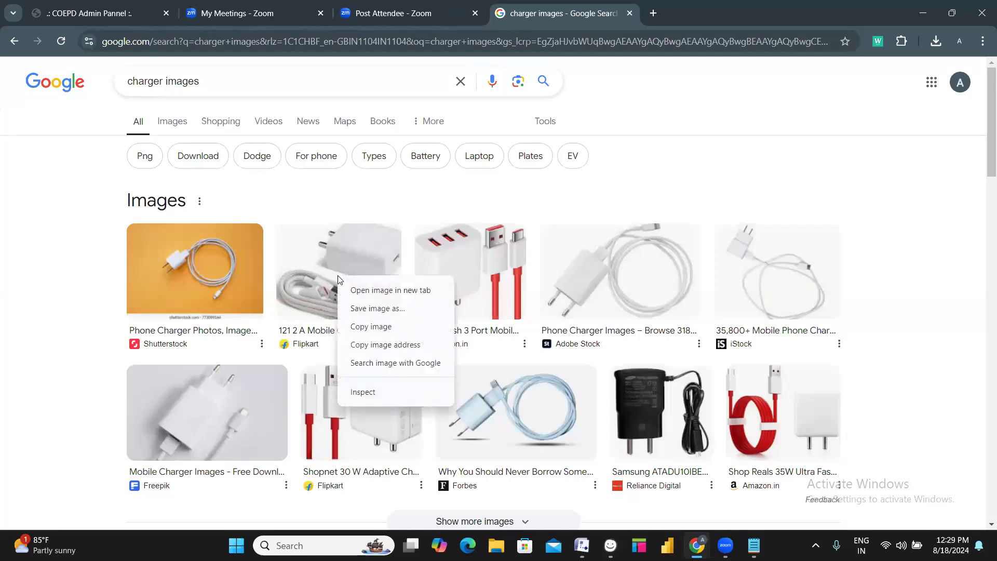
{"action": "left_click", "coordinate": [379, 327]}
{"action": "key", "text": "alt+Tab"}
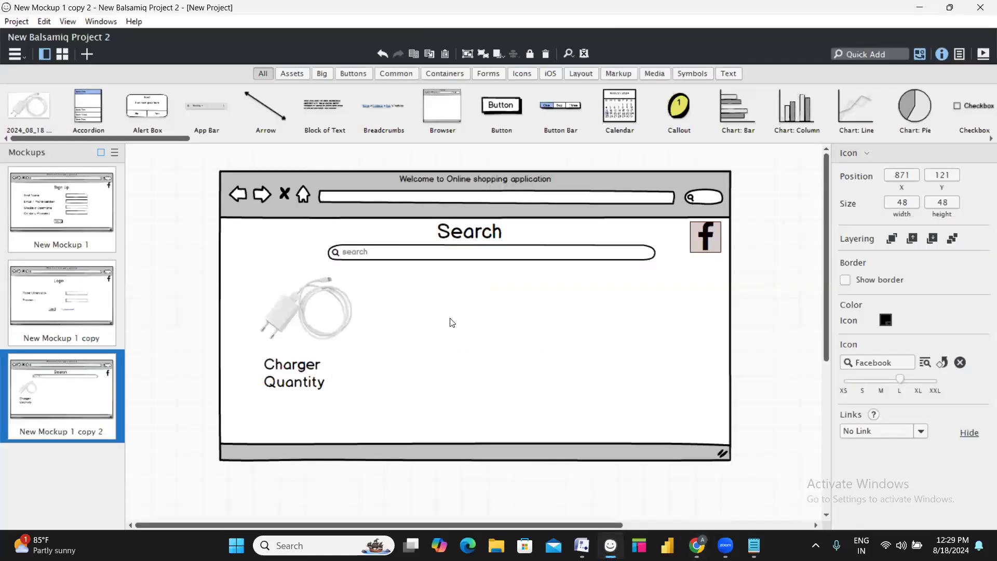
{"action": "key", "text": "alt+Tab"}
{"action": "left_click_drag", "start_coordinate": [200, 81], "coordinate": [99, 84]}
{"action": "key", "text": "BackSpace"}
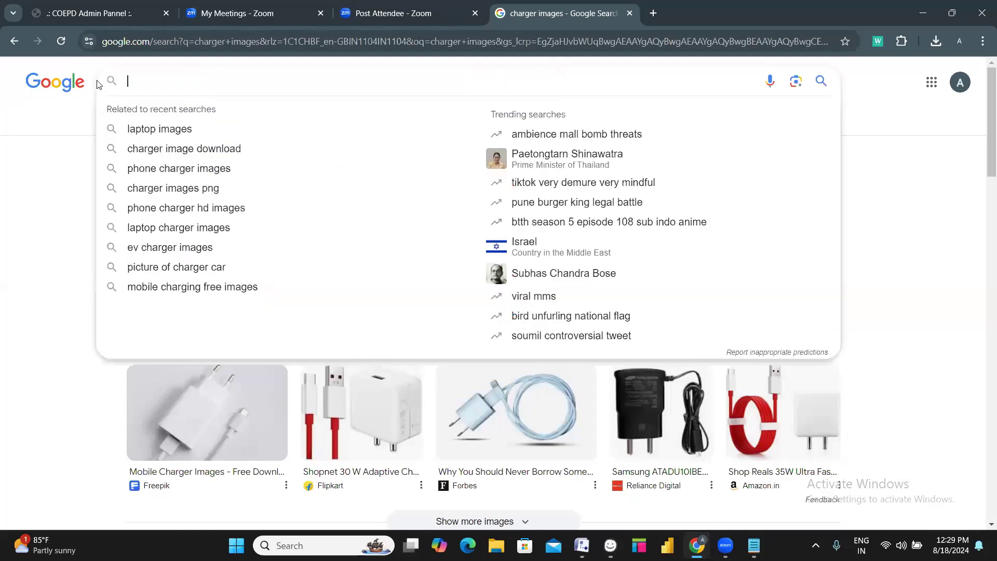
{"action": "type", "text": "earphones wored"}
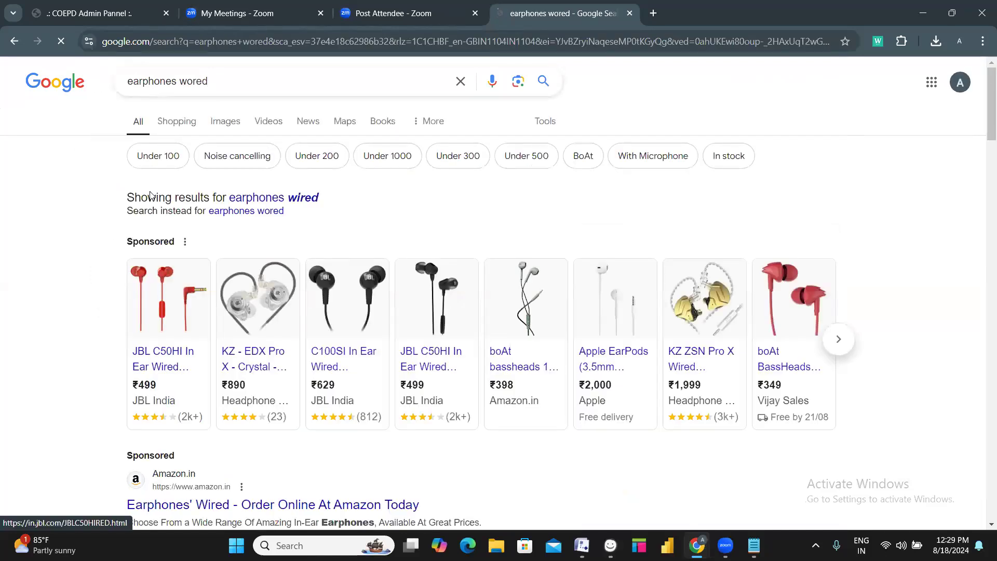
{"action": "left_click", "coordinate": [224, 125]}
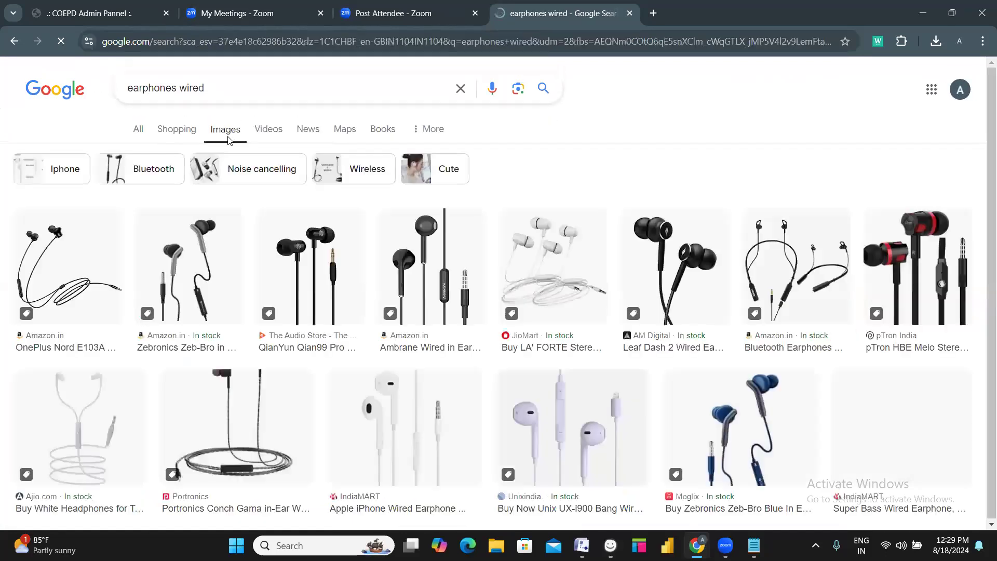
{"action": "right_click", "coordinate": [450, 297]}
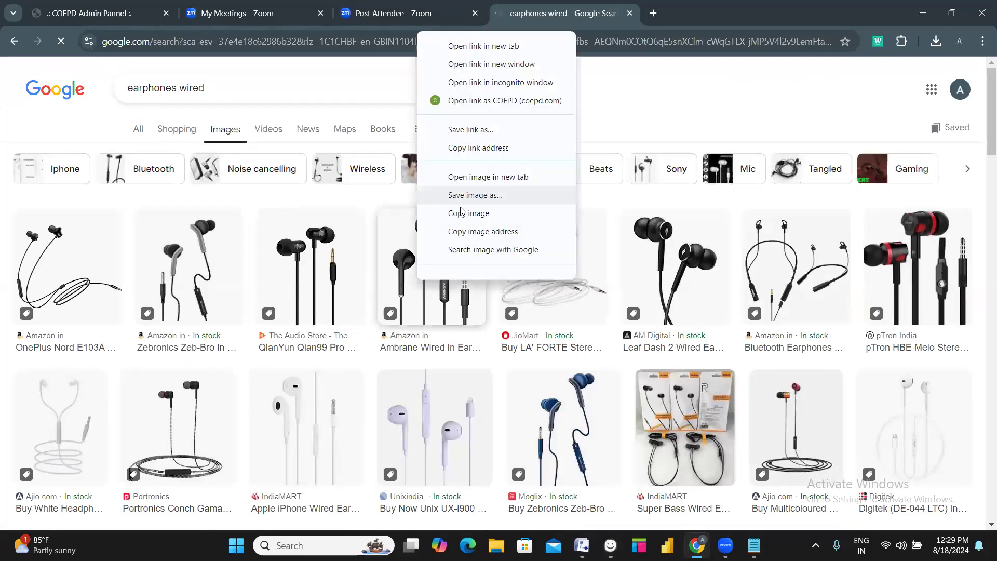
{"action": "left_click", "coordinate": [461, 215]}
{"action": "key", "text": "alt+Tab"}
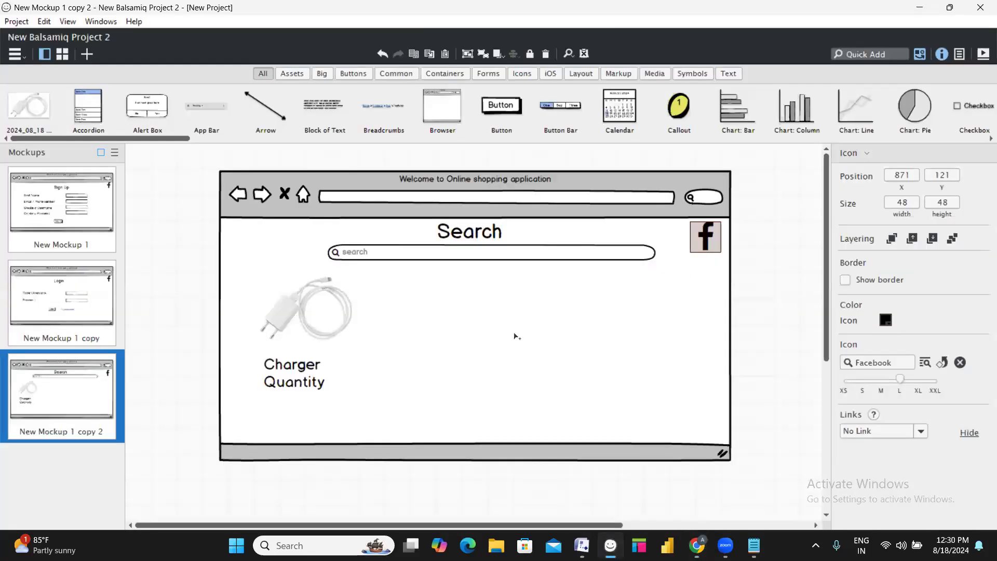
Paste the earphones image and size it beside the charger, lined up with it
{"action": "key", "text": "ctrl+v"}
{"action": "left_click_drag", "start_coordinate": [243, 263], "coordinate": [462, 352]}
{"action": "left_click_drag", "start_coordinate": [379, 408], "coordinate": [447, 325]}
{"action": "left_click_drag", "start_coordinate": [501, 306], "coordinate": [491, 328]}
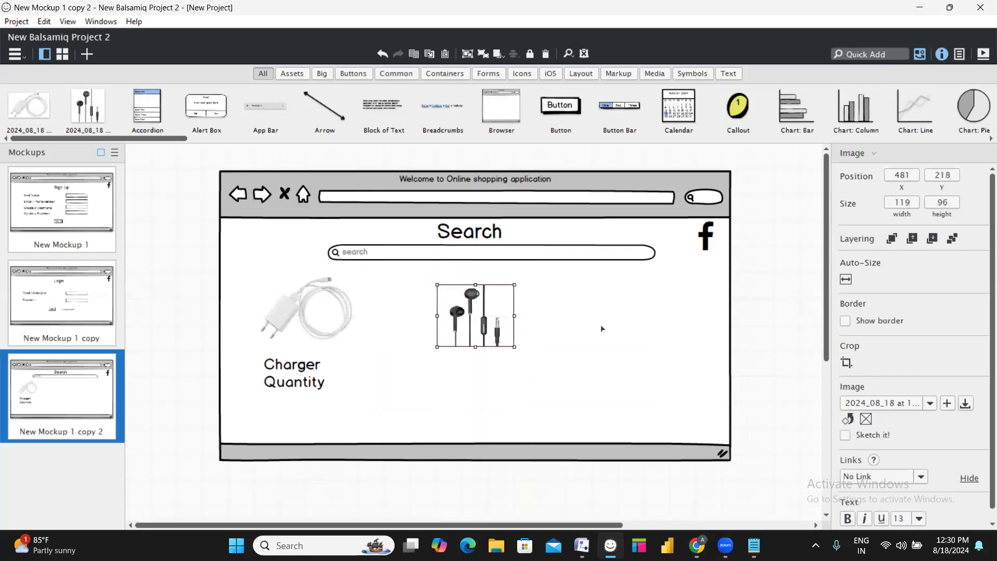
{"action": "left_click", "coordinate": [638, 329]}
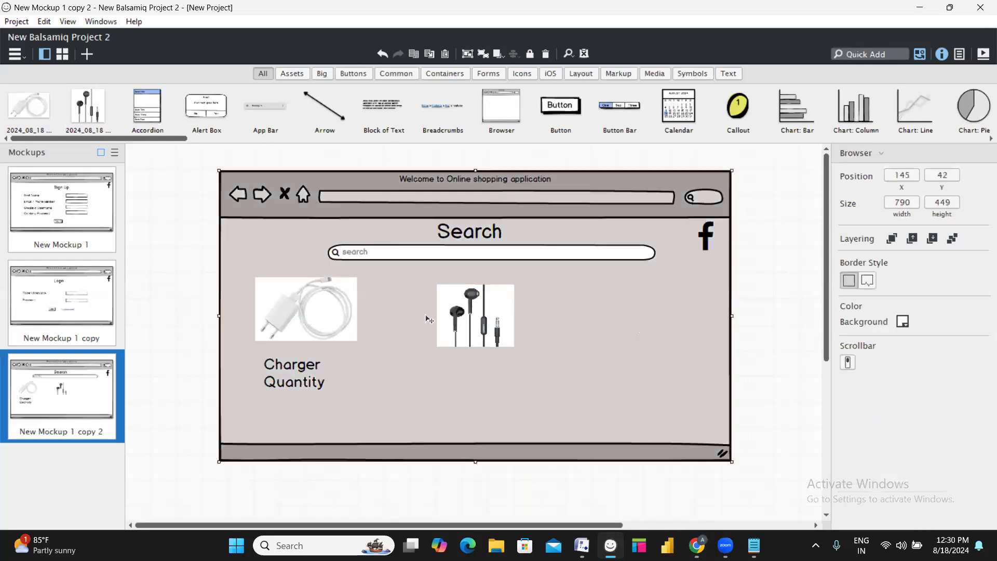
Search the components for 'link' from the Login mockup, then return to the Search mockup
{"action": "left_click", "coordinate": [67, 294]}
{"action": "left_click", "coordinate": [870, 54]}
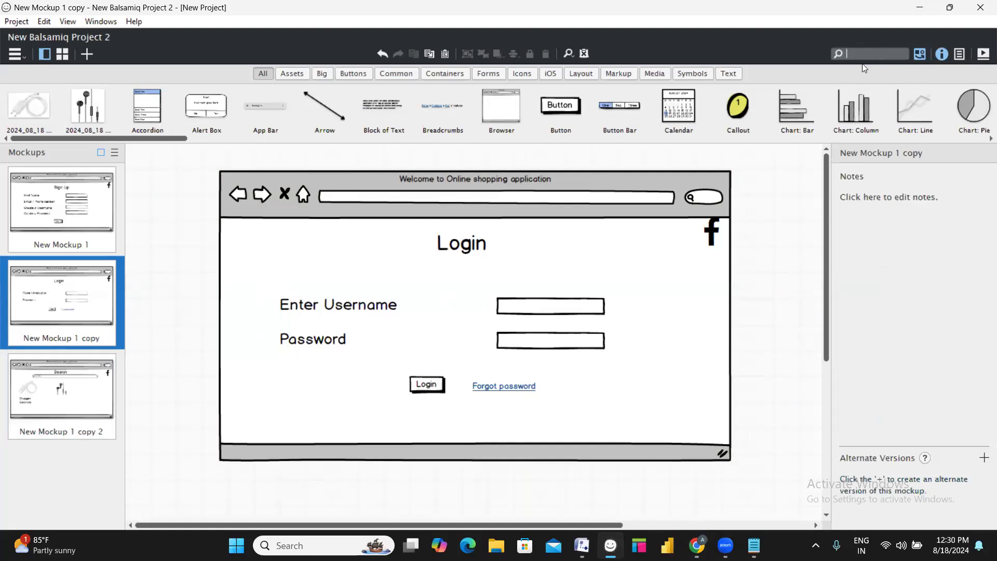
{"action": "type", "text": "link"}
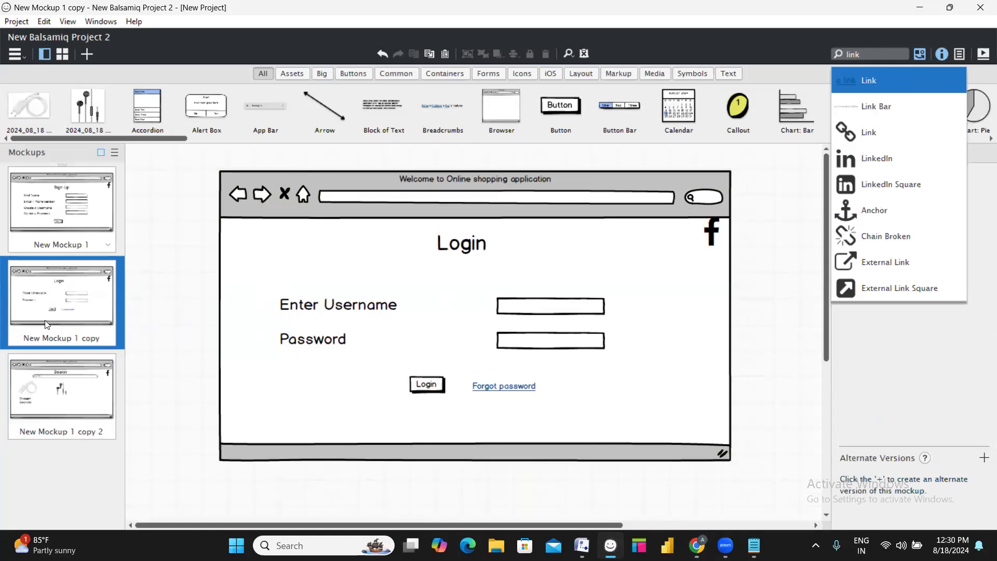
{"action": "left_click", "coordinate": [61, 390]}
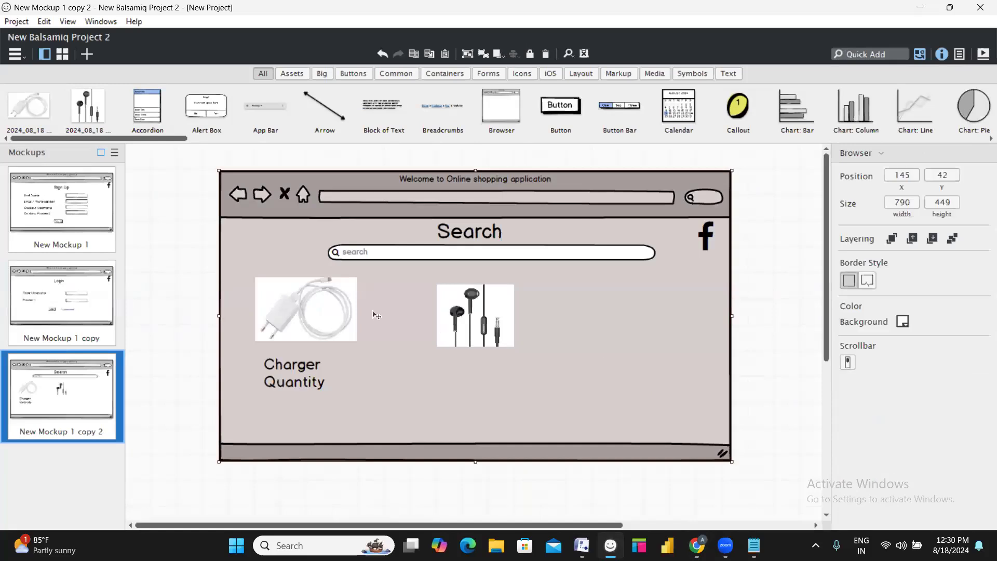
Copy the Charger and Quantity labels under the earphones image, renaming the first to 'Earphones'
{"action": "left_click", "coordinate": [314, 373]}
{"action": "left_click_drag", "start_coordinate": [314, 373], "coordinate": [529, 366]}
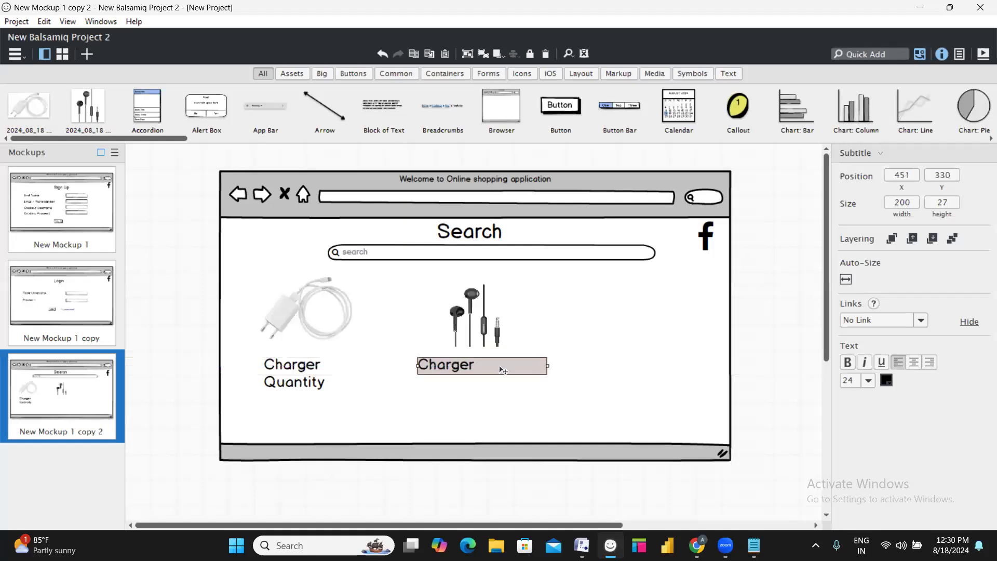
{"action": "double_click", "coordinate": [501, 368]}
{"action": "type", "text": "Earphones"}
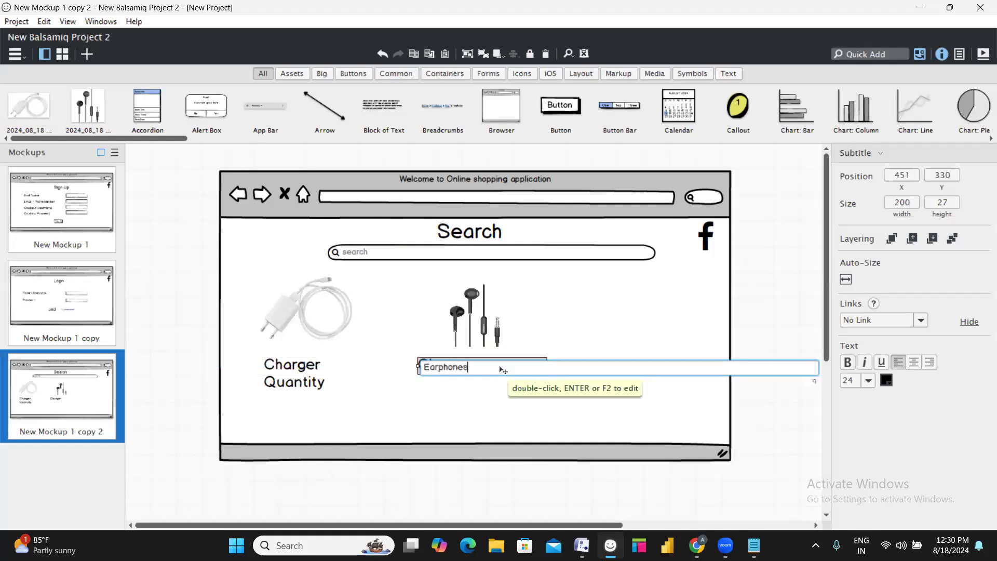
{"action": "key", "text": "Return"}
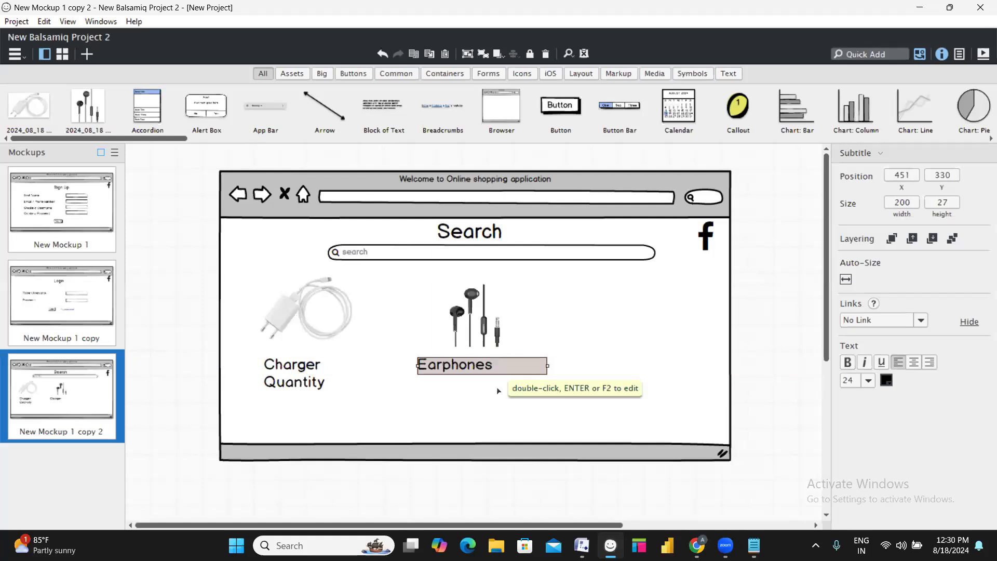
{"action": "left_click", "coordinate": [306, 384]}
{"action": "key", "text": "ctrl+c"}
{"action": "key", "text": "ctrl+v"}
{"action": "left_click_drag", "start_coordinate": [386, 390], "coordinate": [523, 387]}
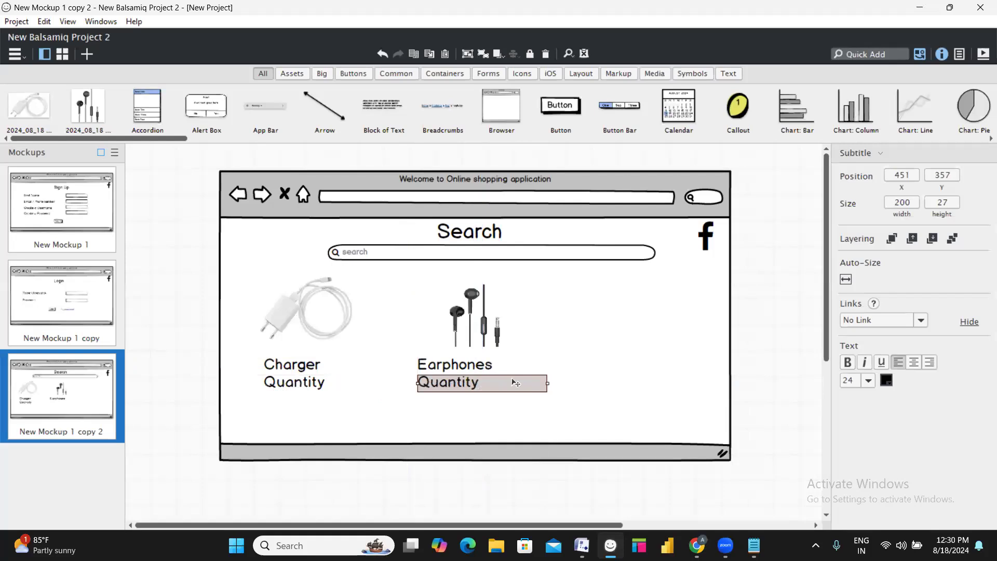
{"action": "key", "text": "alt+Tab"}
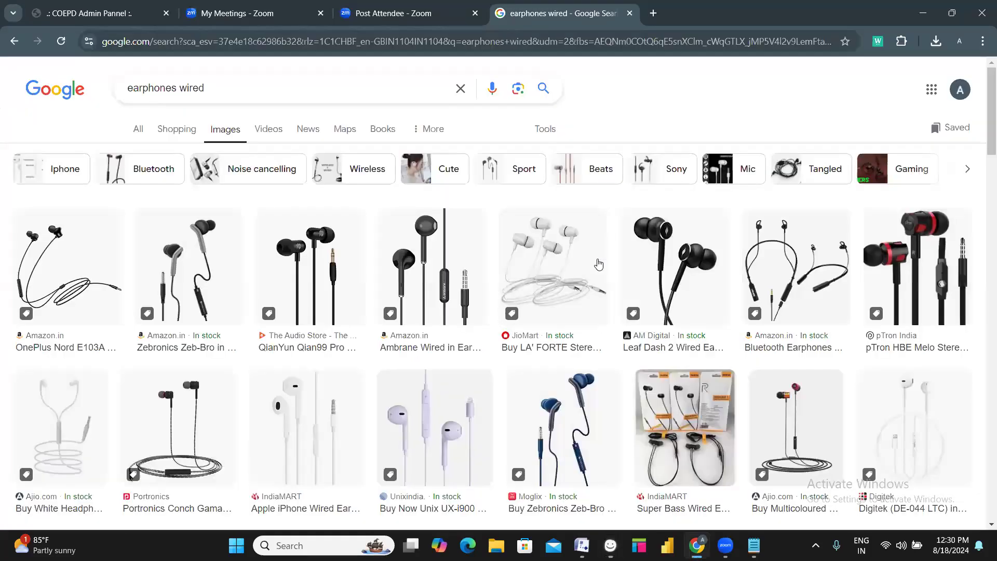
Replace the image search query with 'earbuds' and run the search
{"action": "left_click", "coordinate": [310, 74]}
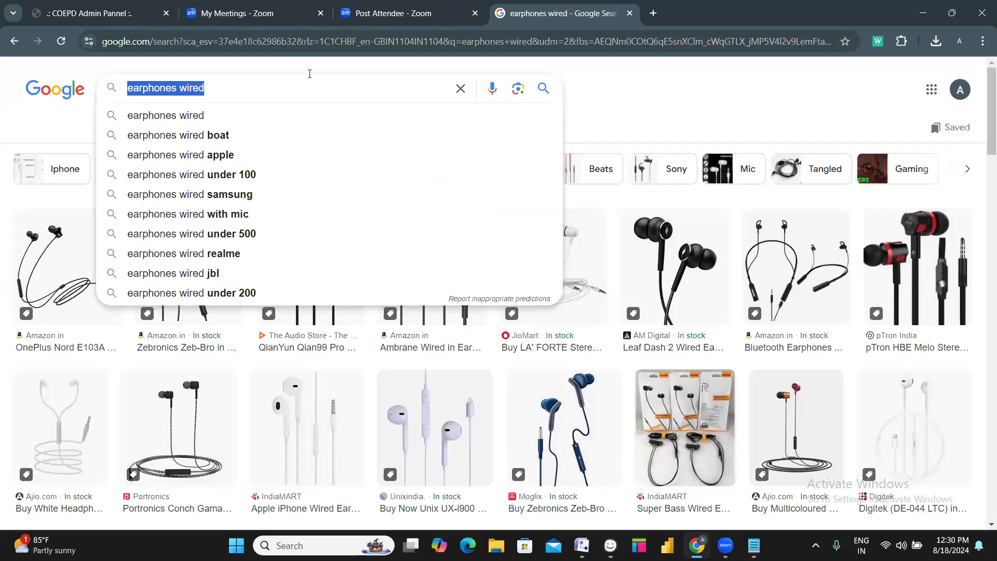
{"action": "key", "text": "BackSpace"}
{"action": "type", "text": "earbuds"}
{"action": "key", "text": "Return"}
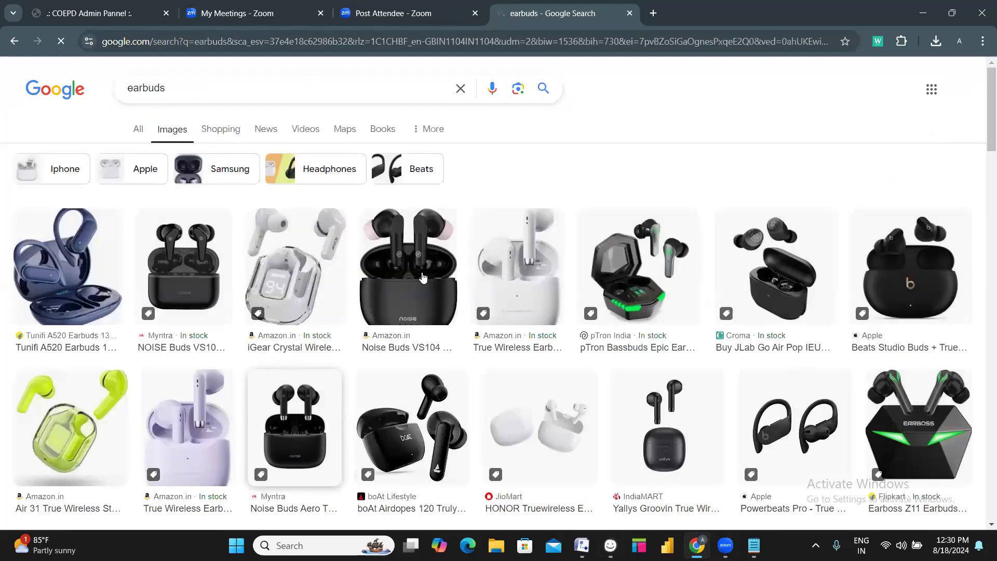
Copy an earbuds image from the results and return to the wireframe
{"action": "right_click", "coordinate": [425, 278]}
{"action": "left_click", "coordinate": [493, 215]}
{"action": "key", "text": "alt+Tab"}
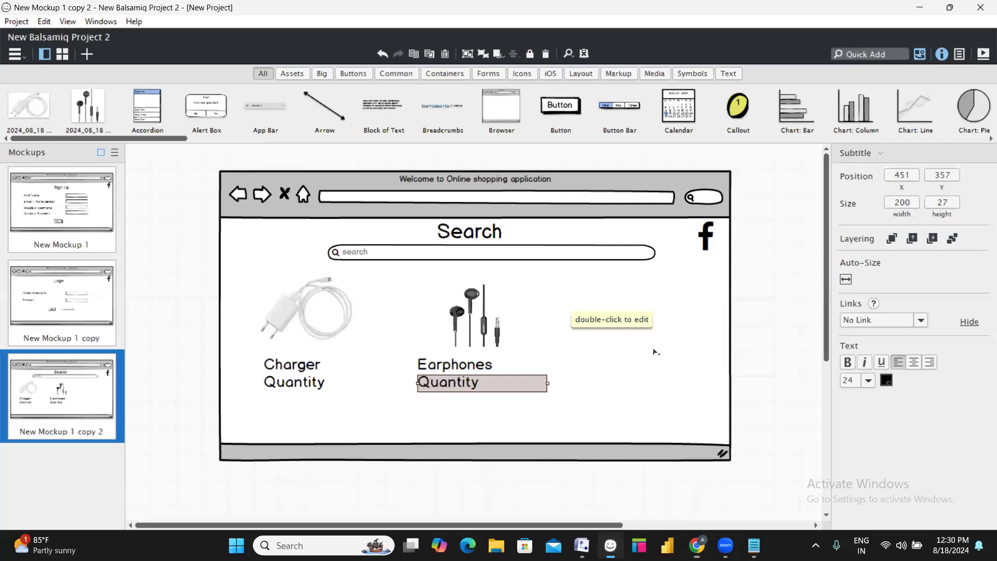
Paste the earbuds image into the third slot and label it 'Earbuds'
{"action": "key", "text": "ctrl+v"}
{"action": "left_click_drag", "start_coordinate": [278, 285], "coordinate": [677, 379]}
{"action": "left_click_drag", "start_coordinate": [558, 434], "coordinate": [604, 334]}
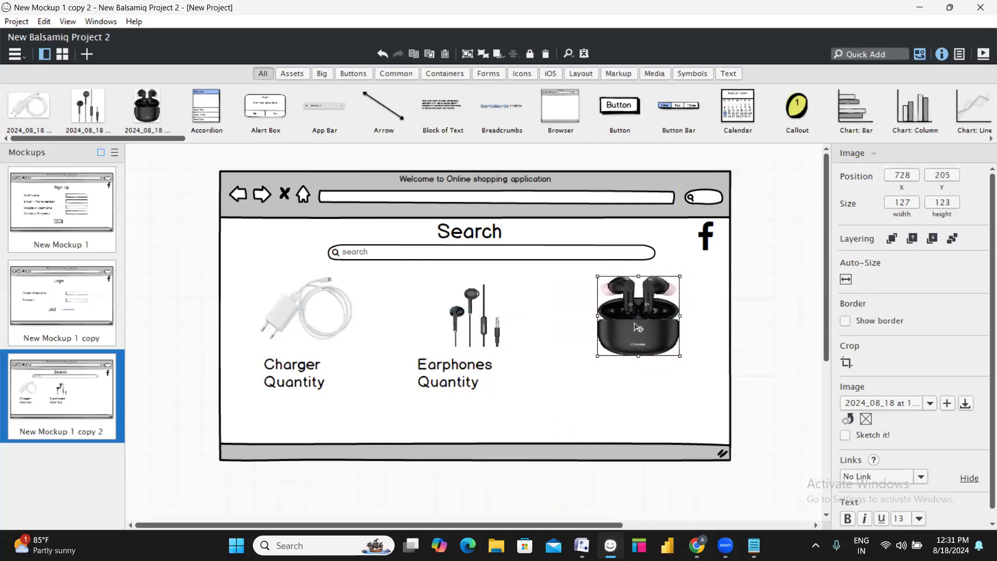
{"action": "left_click", "coordinate": [459, 365]}
{"action": "left_click_drag", "start_coordinate": [459, 365], "coordinate": [634, 377]}
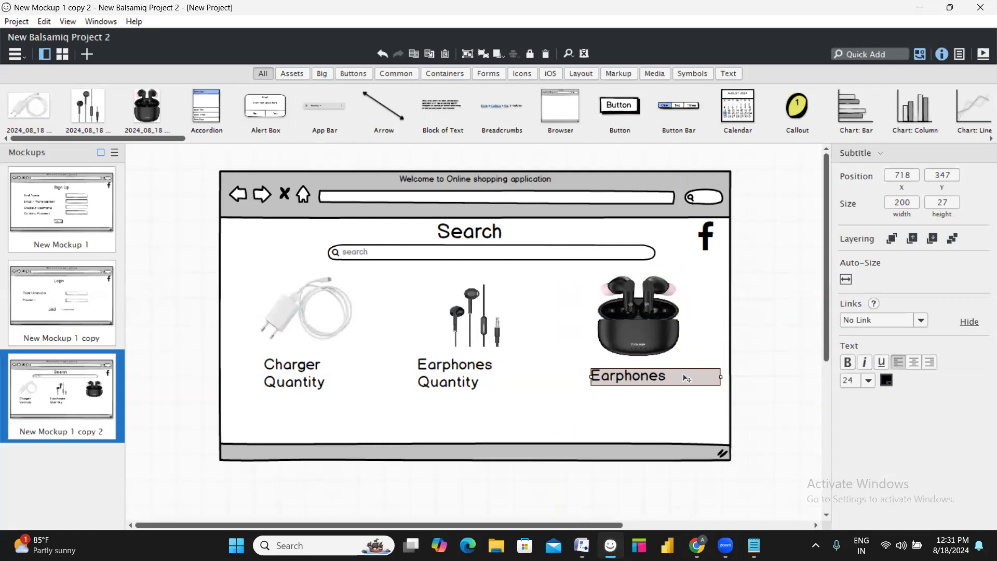
{"action": "double_click", "coordinate": [687, 379]}
{"action": "key", "text": "BackSpace"}
{"action": "type", "text": "Earbd"}
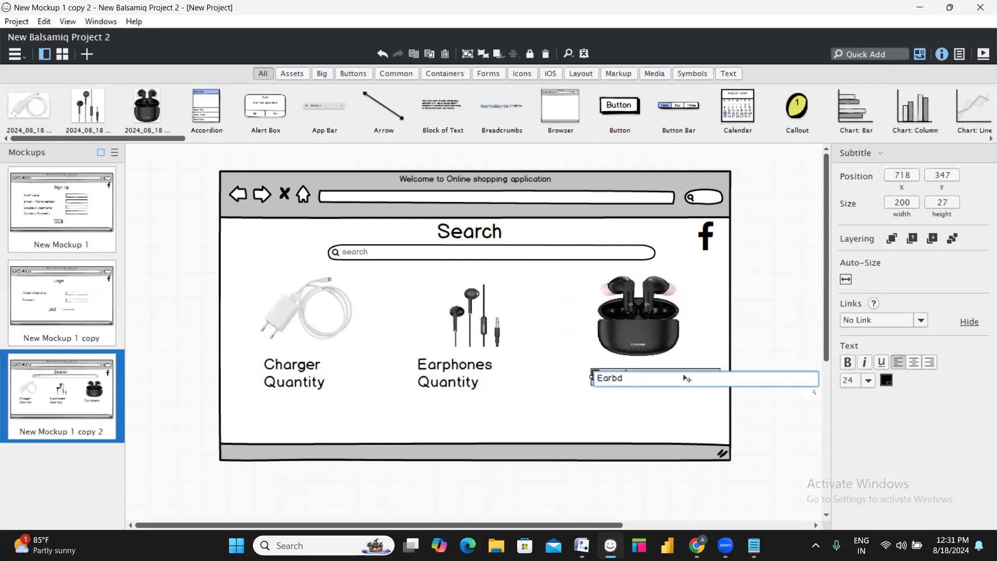
{"action": "key", "text": "BackSpace"}
{"action": "type", "text": "uds"}
{"action": "key", "text": "Return"}
Copy the Quantity label under Earbuds
{"action": "left_click", "coordinate": [425, 383]}
{"action": "key", "text": "ctrl+c"}
{"action": "key", "text": "ctrl+v"}
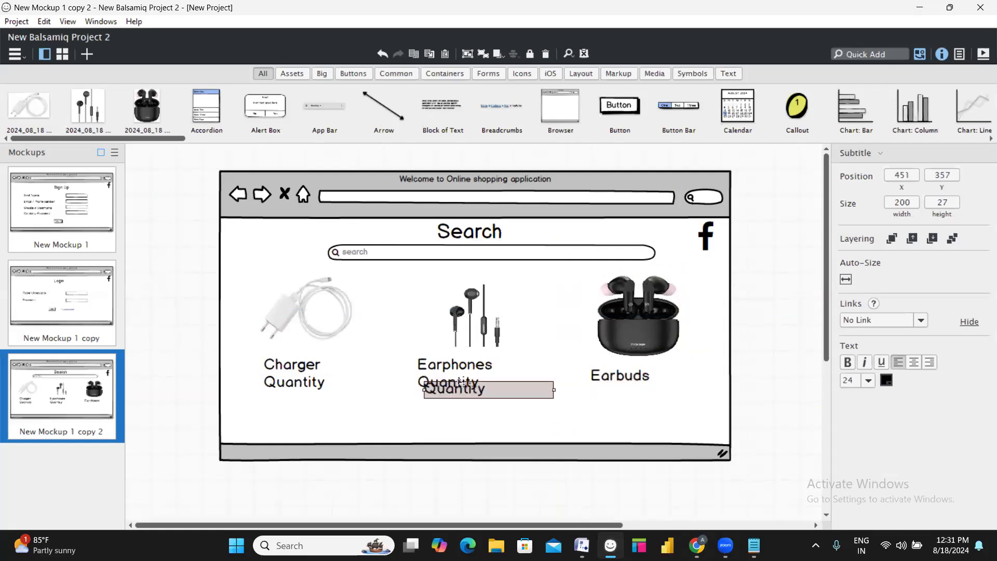
{"action": "left_click_drag", "start_coordinate": [512, 389], "coordinate": [686, 389]}
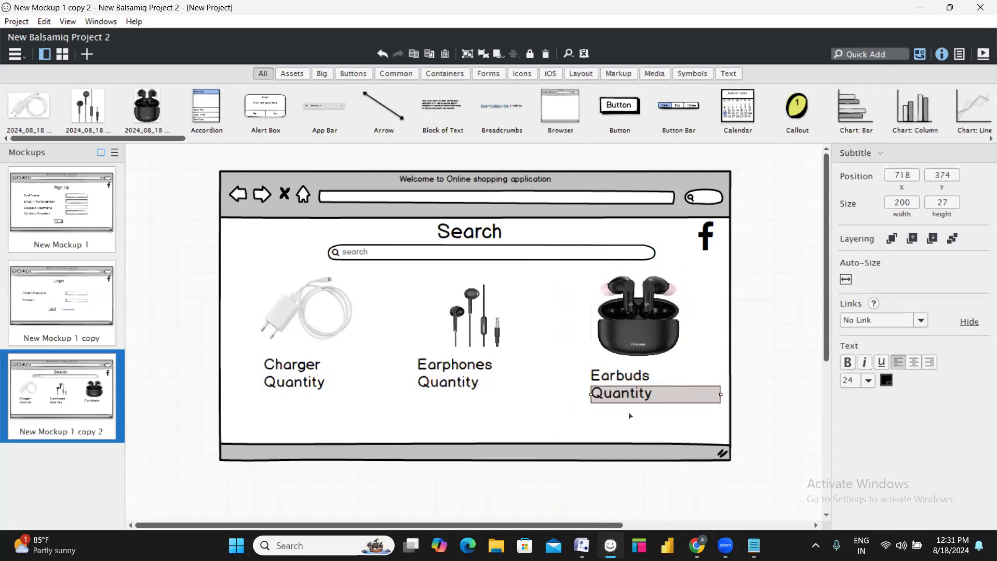
Add an 'Add to cart' label below the Charger's Quantity label
{"action": "left_click", "coordinate": [300, 386]}
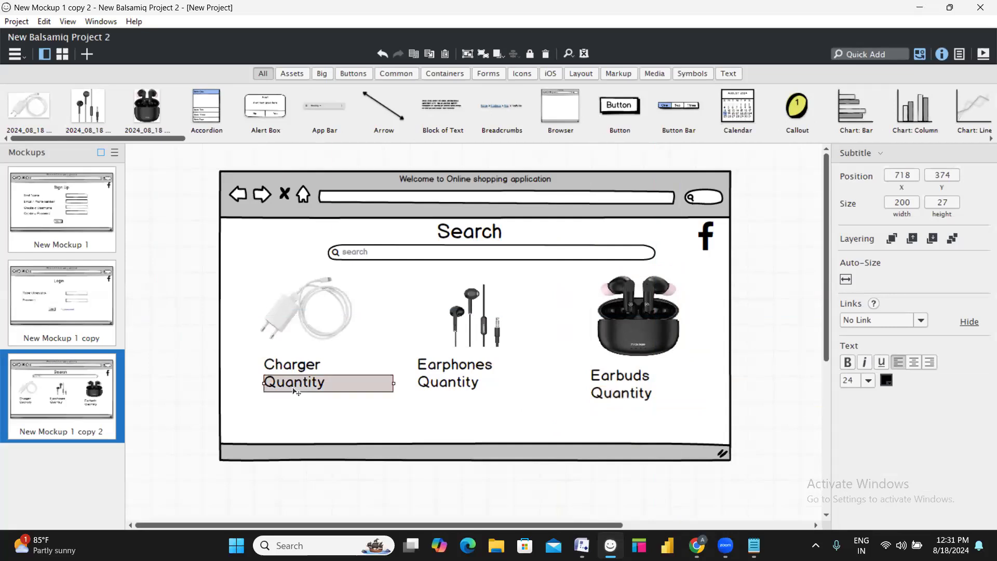
{"action": "key", "text": "ctrl+c"}
{"action": "key", "text": "ctrl+v"}
{"action": "left_click_drag", "start_coordinate": [300, 387], "coordinate": [300, 401]}
{"action": "double_click", "coordinate": [300, 402]}
{"action": "type", "text": "Add ro"}
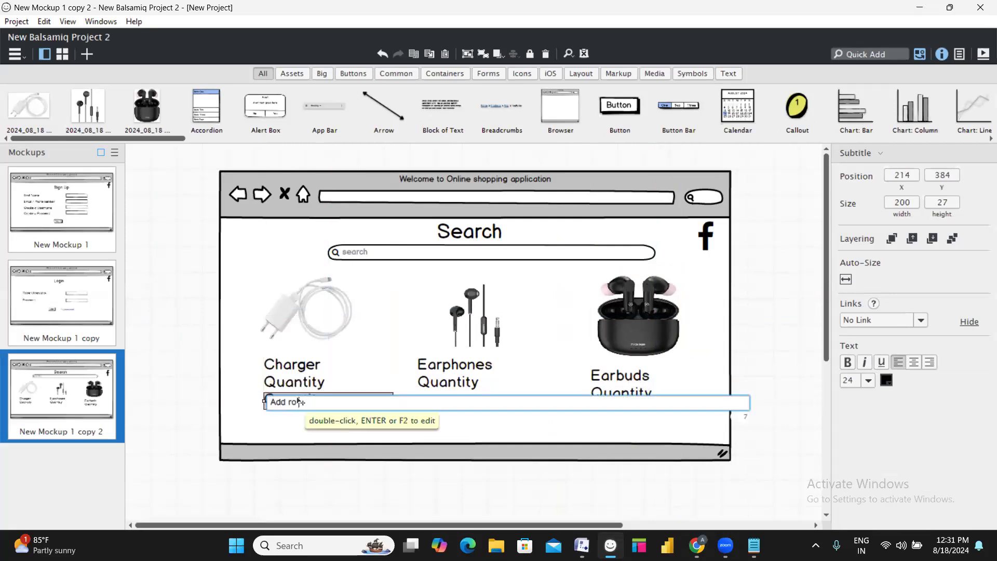
{"action": "key", "text": "BackSpace"}
{"action": "key", "text": "BackSpace"}
{"action": "type", "text": "to cart"}
{"action": "key", "text": "Return"}
Duplicate the 'Add to cart' label under Earphones and under Earbuds
{"action": "key", "text": "ctrl+d"}
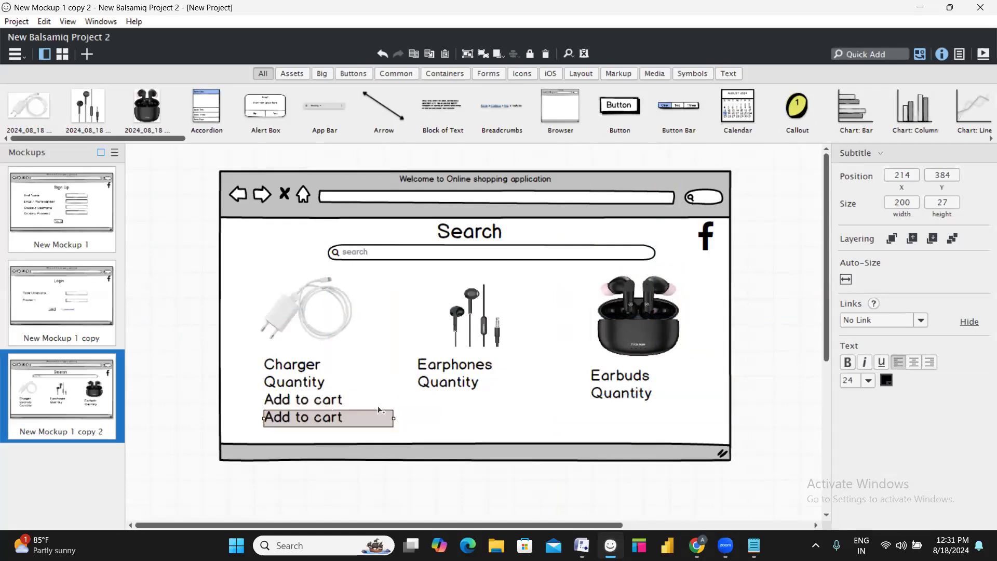
{"action": "left_click_drag", "start_coordinate": [385, 417], "coordinate": [513, 407]}
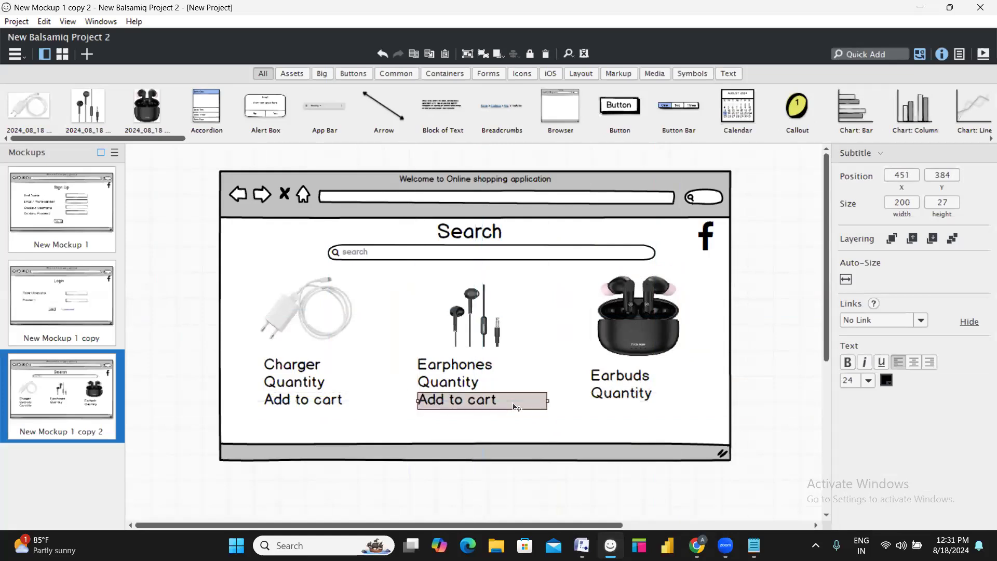
{"action": "key", "text": "ctrl+d"}
{"action": "left_click_drag", "start_coordinate": [657, 406], "coordinate": [675, 414]}
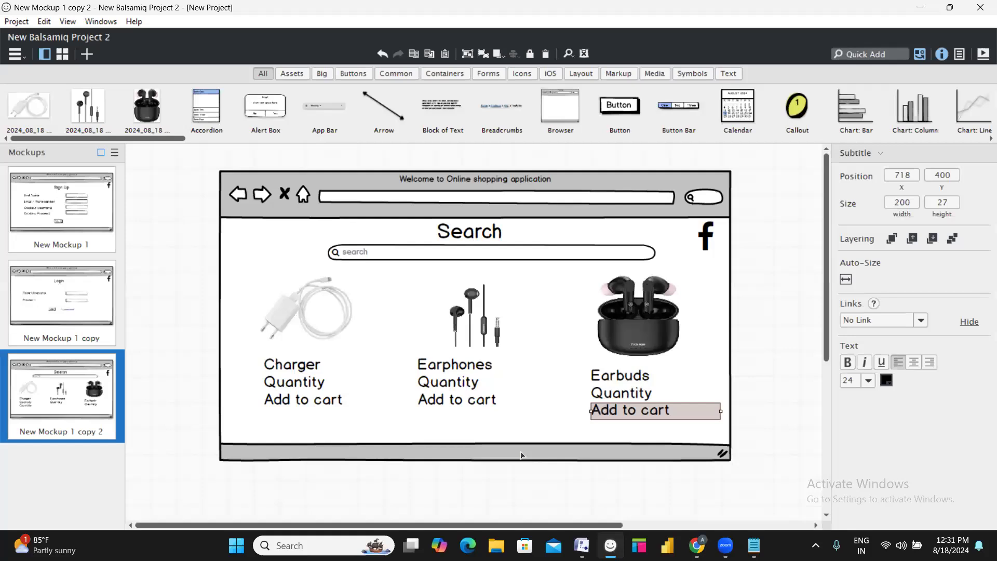
{"action": "left_click", "coordinate": [556, 507]}
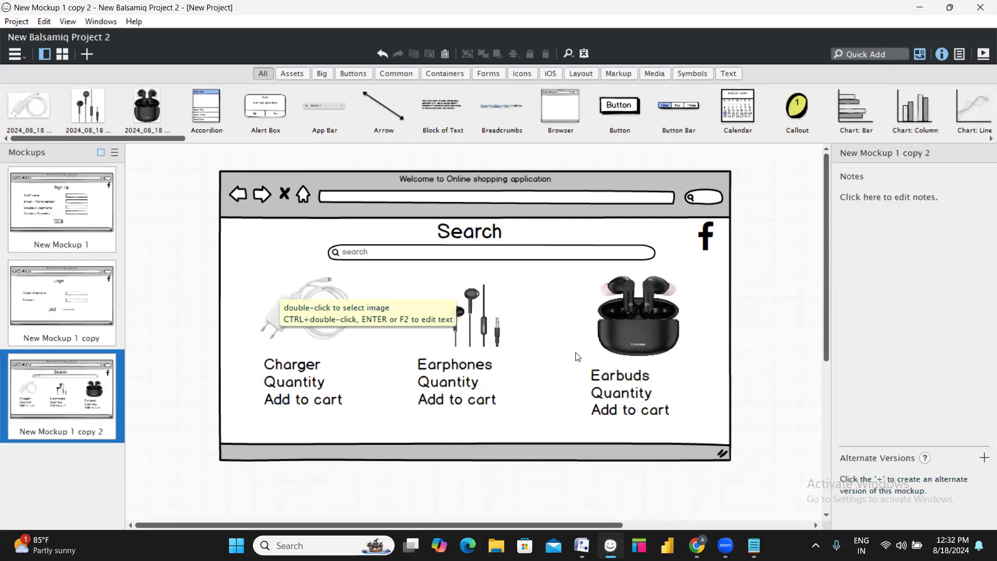
Restore the earbuds image with undo, then duplicate the product mockup as New Mockup 1 copy 3
{"action": "left_click", "coordinate": [647, 337]}
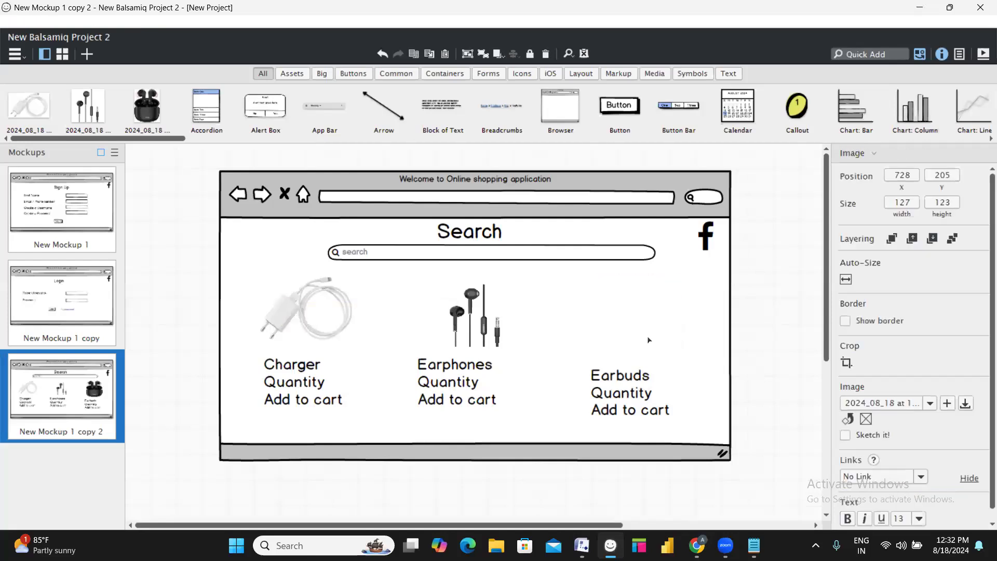
{"action": "key", "text": "ctrl+z"}
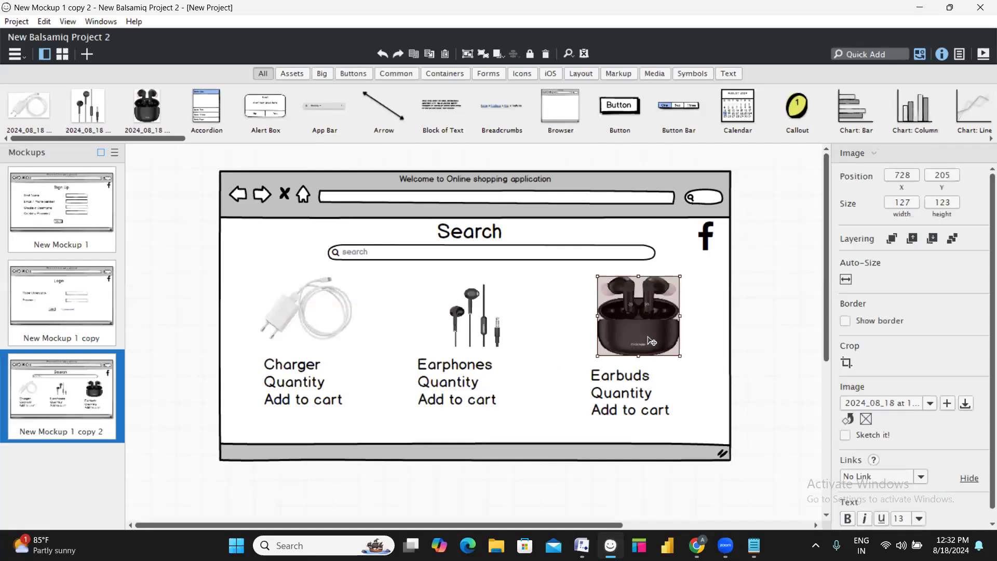
{"action": "left_click", "coordinate": [549, 381]}
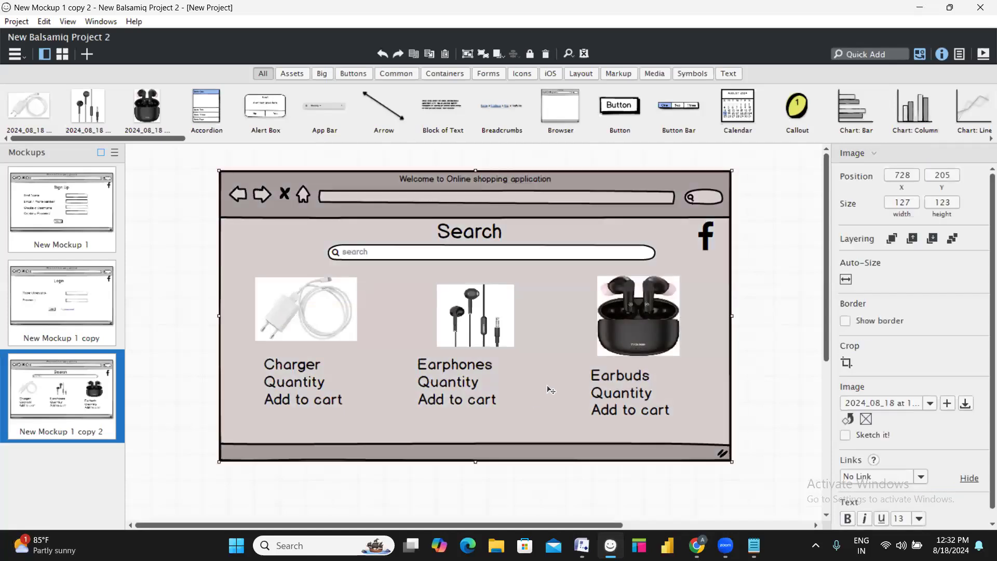
{"action": "left_click", "coordinate": [404, 497]}
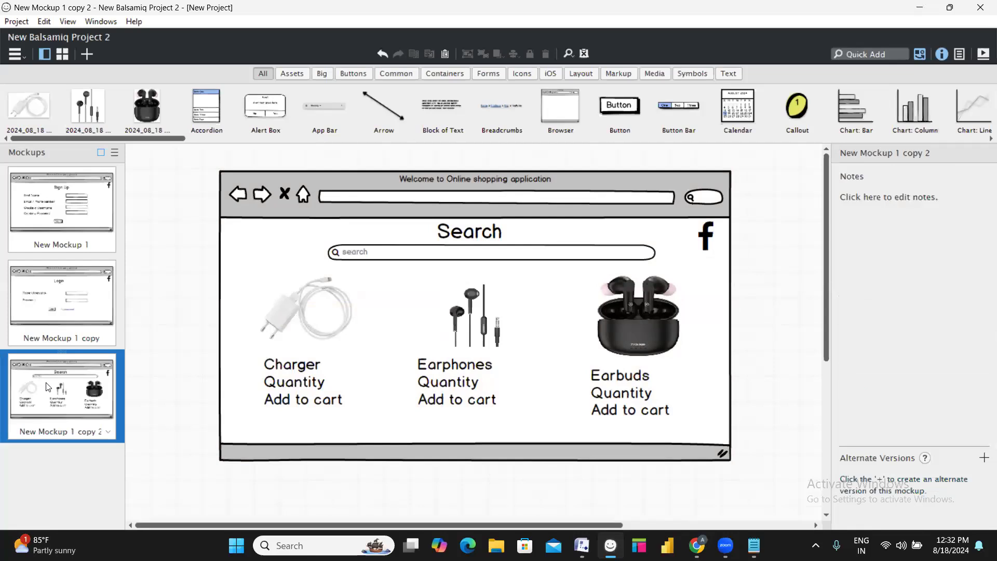
{"action": "left_click", "coordinate": [91, 415]}
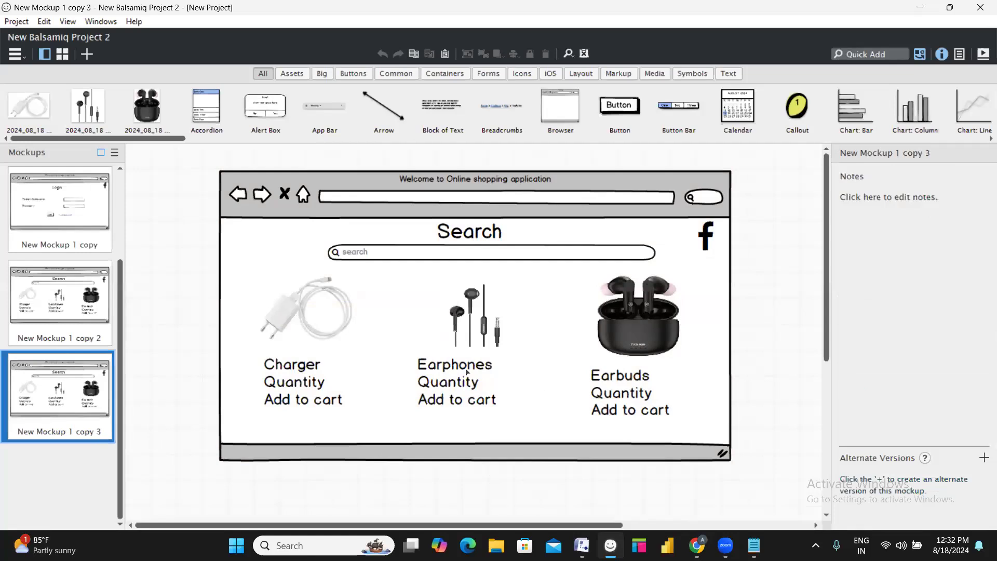
Append 'page' to the current mockup's Search heading and widen it to fit
{"action": "double_click", "coordinate": [491, 234]}
{"action": "left_click", "coordinate": [505, 232]}
{"action": "type", "text": "page"}
{"action": "key", "text": "Return"}
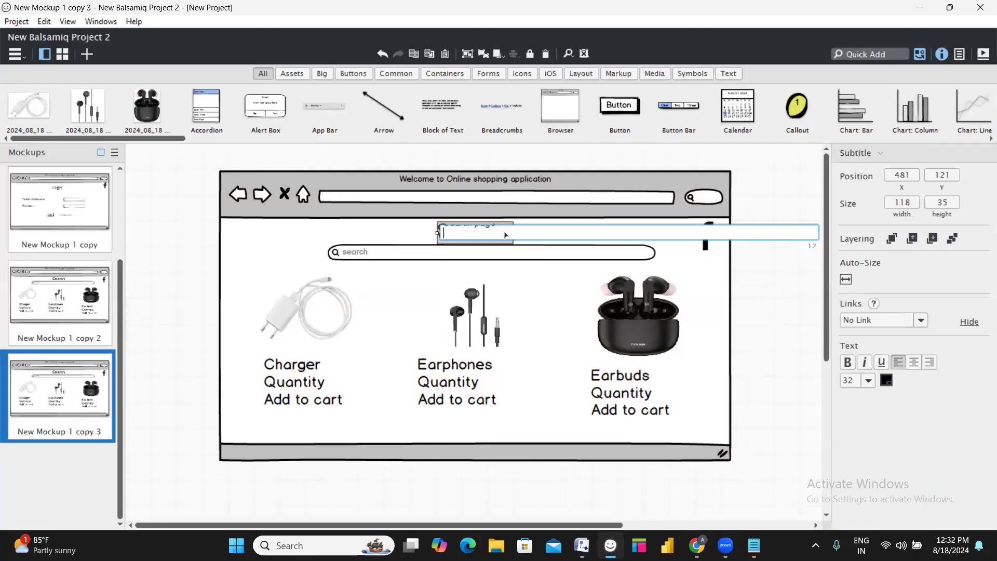
{"action": "left_click_drag", "start_coordinate": [518, 232], "coordinate": [553, 233]}
{"action": "left_click", "coordinate": [522, 382]}
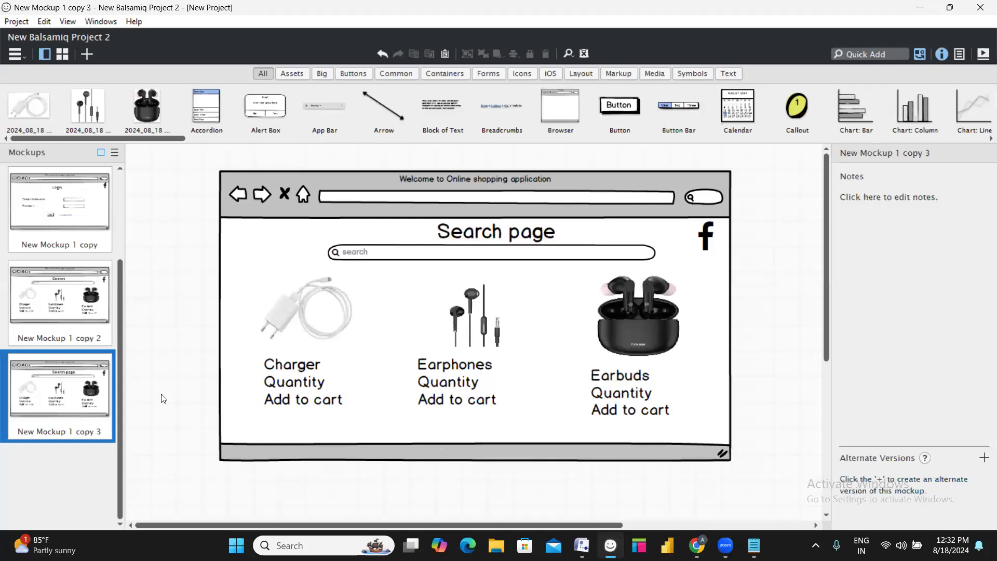
In copy 2, change the heading to 'Search page' and widen it
{"action": "left_click", "coordinate": [81, 305]}
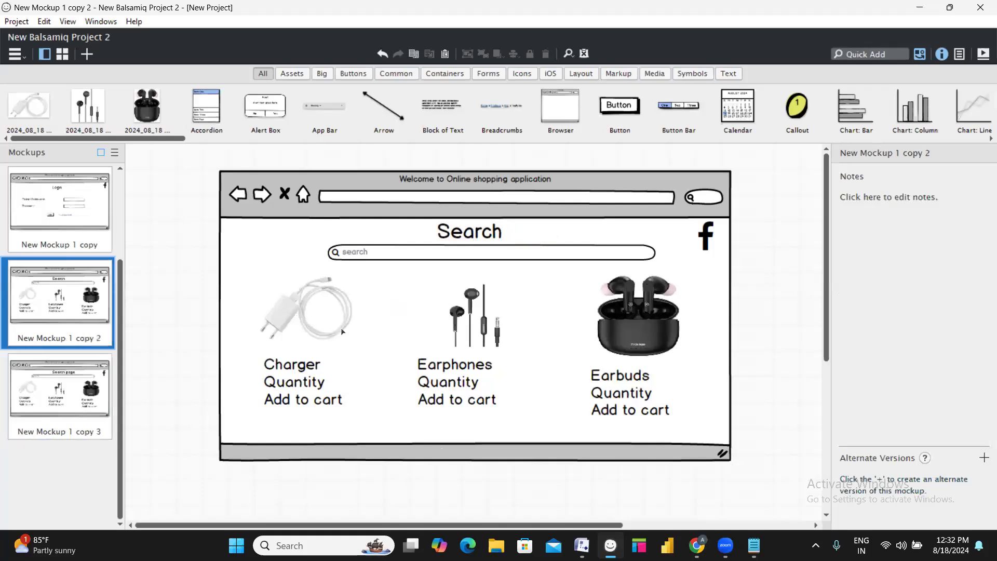
{"action": "left_click", "coordinate": [32, 384]}
{"action": "left_click", "coordinate": [91, 310]}
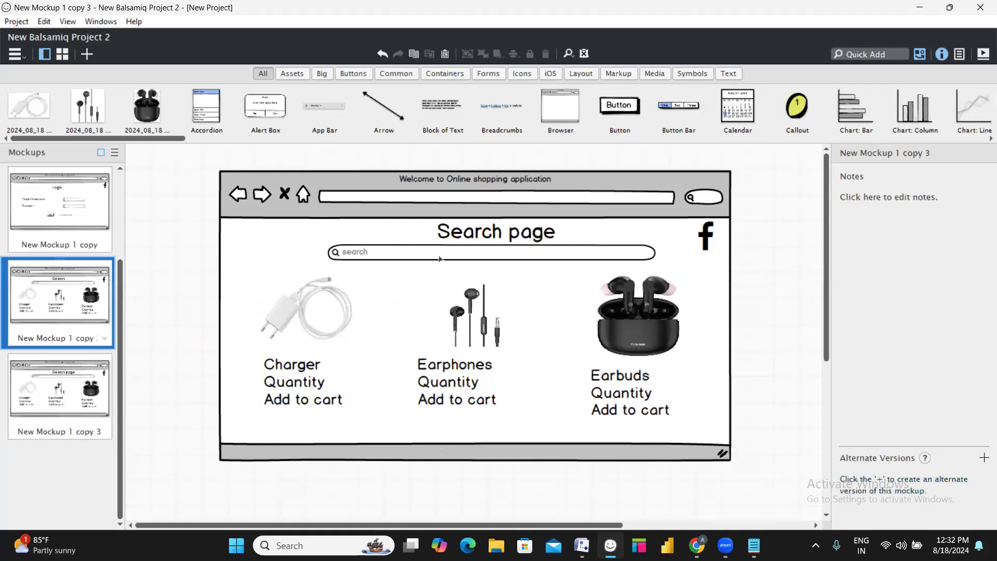
{"action": "double_click", "coordinate": [503, 230]}
{"action": "left_click", "coordinate": [502, 230]}
{"action": "type", "text": "page"}
{"action": "key", "text": "Return"}
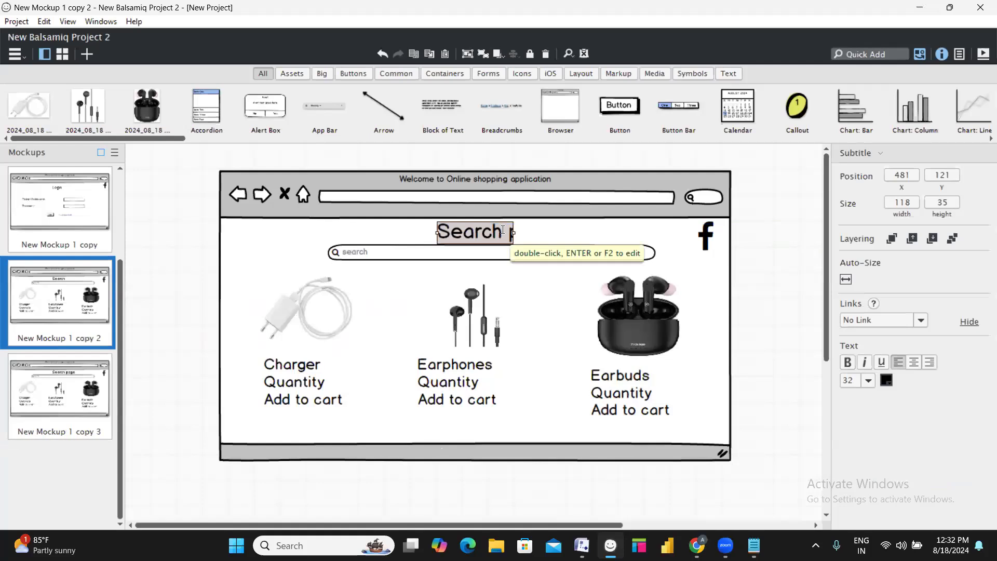
{"action": "left_click_drag", "start_coordinate": [512, 234], "coordinate": [566, 233]}
{"action": "left_click", "coordinate": [442, 476]}
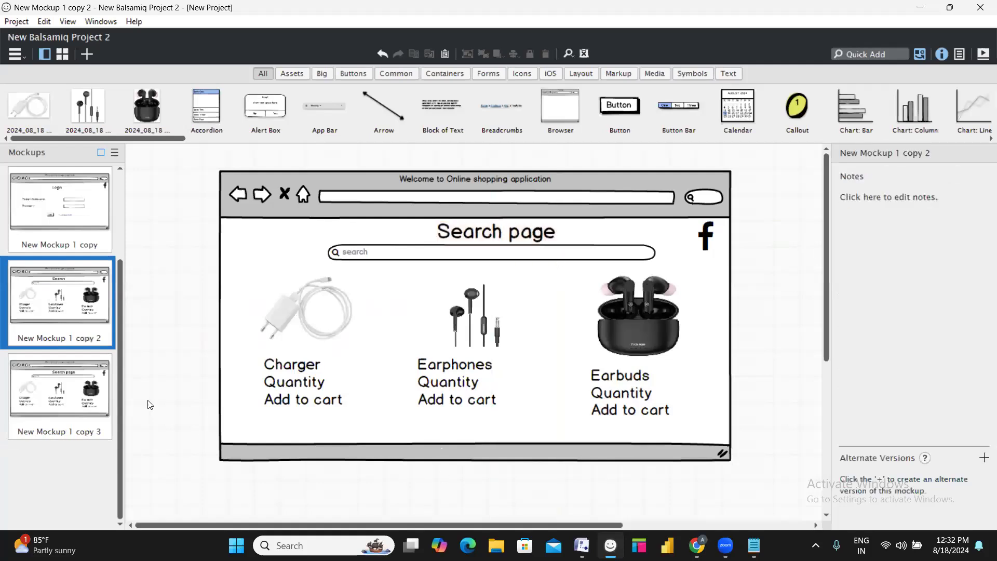
In copy 3, retitle the heading 'Cart Page' and delete the search box
{"action": "left_click", "coordinate": [59, 390]}
{"action": "double_click", "coordinate": [485, 234]}
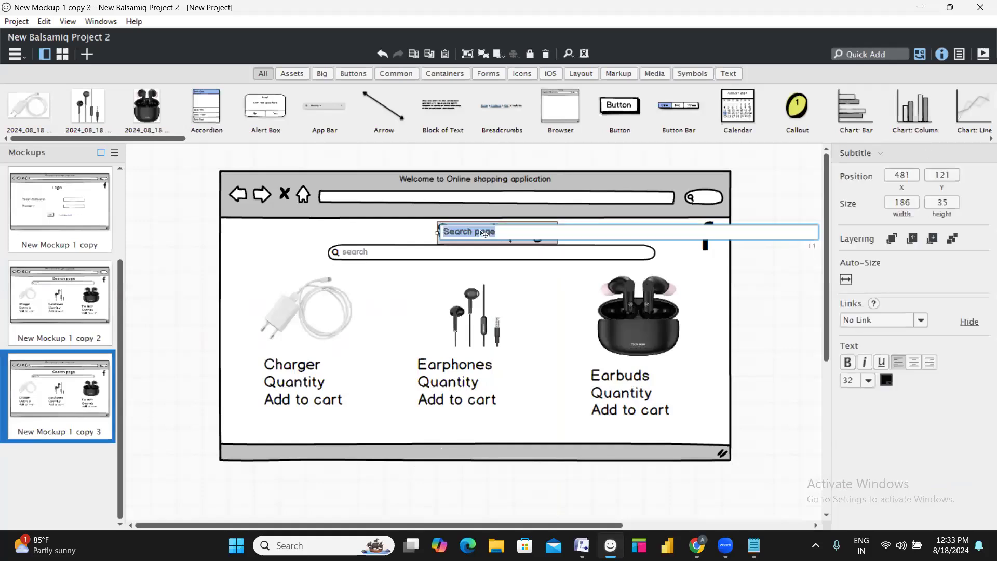
{"action": "type", "text": "Cart "}
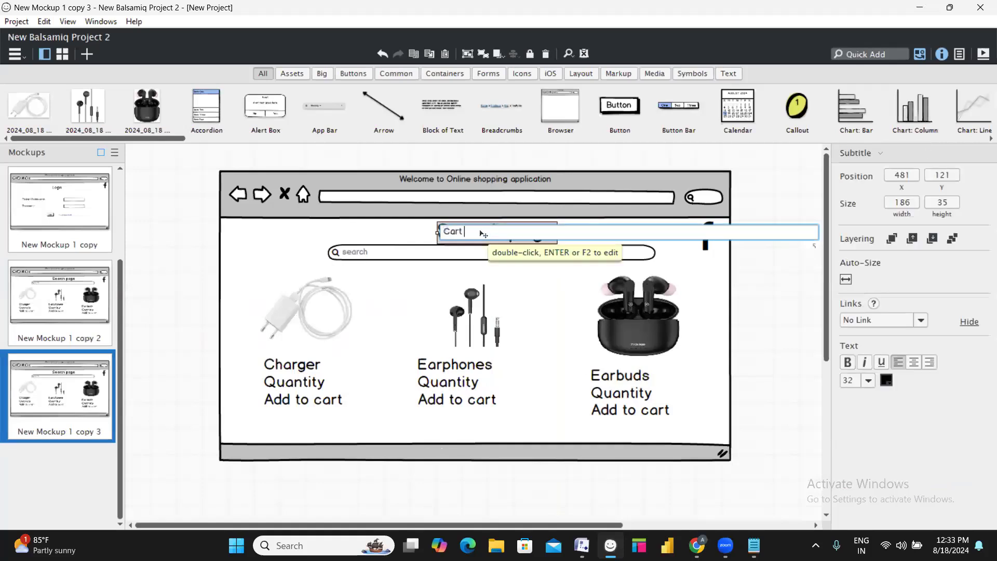
{"action": "type", "text": "Page"}
{"action": "key", "text": "Return"}
{"action": "left_click", "coordinate": [543, 257]}
{"action": "key", "text": "Delete"}
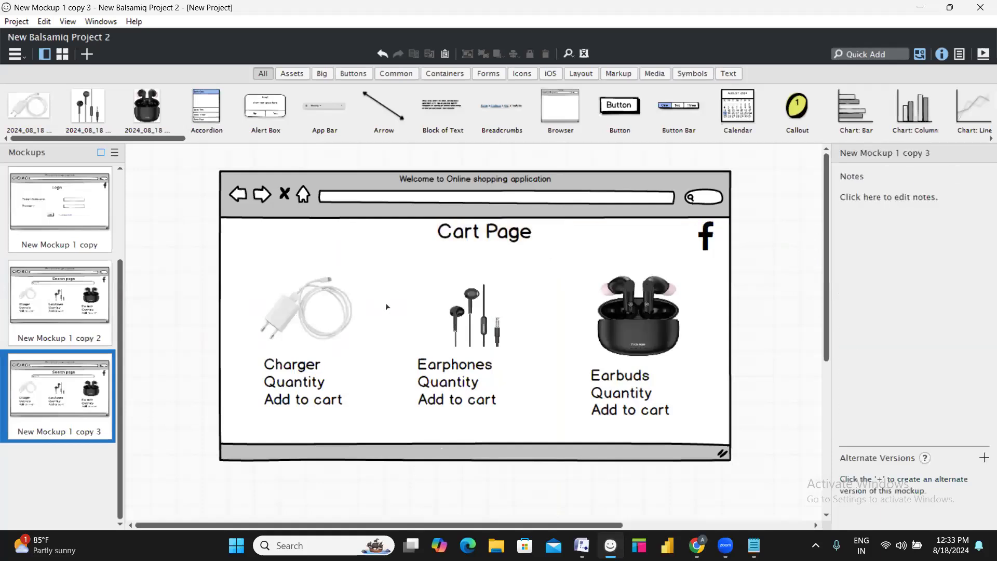
Move the charger image up about 44 px, keeping its labels and the browser container intact
{"action": "left_click", "coordinate": [316, 313]}
{"action": "left_click_drag", "start_coordinate": [316, 313], "coordinate": [316, 290]}
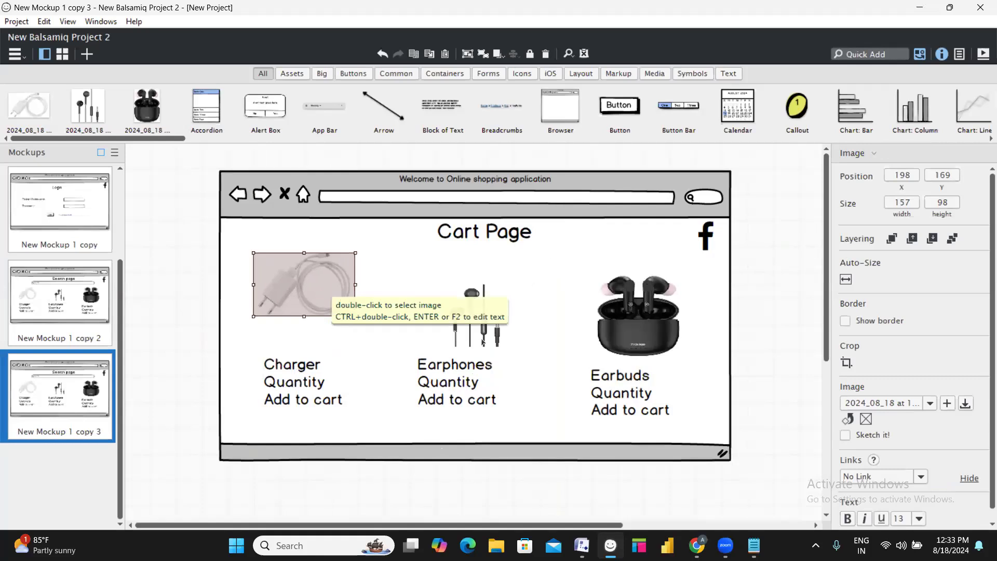
{"action": "left_click", "coordinate": [291, 379]}
{"action": "left_click", "coordinate": [294, 364]}
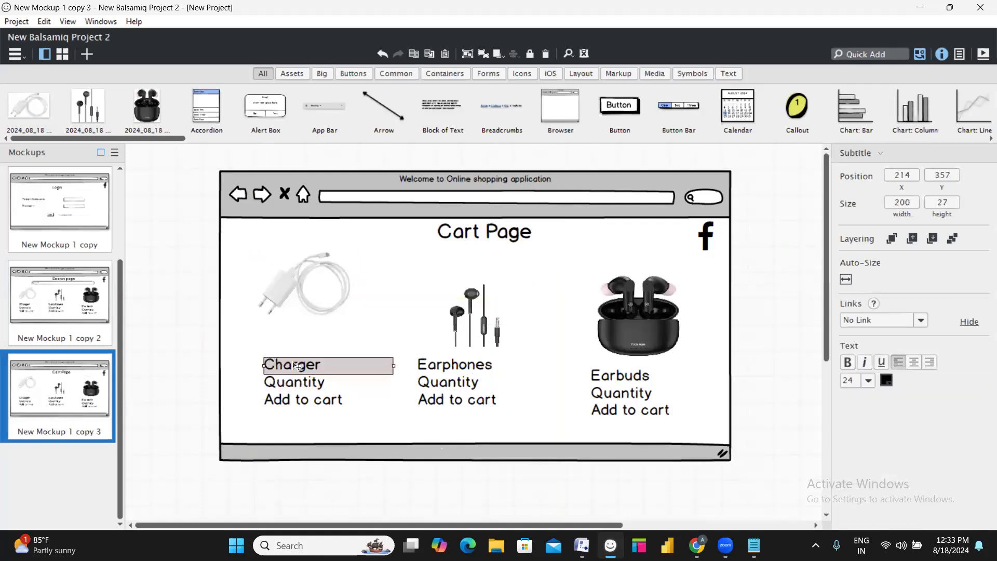
{"action": "left_click", "coordinate": [293, 381], "text": "ctrl"}
{"action": "left_click", "coordinate": [293, 396], "text": "ctrl"}
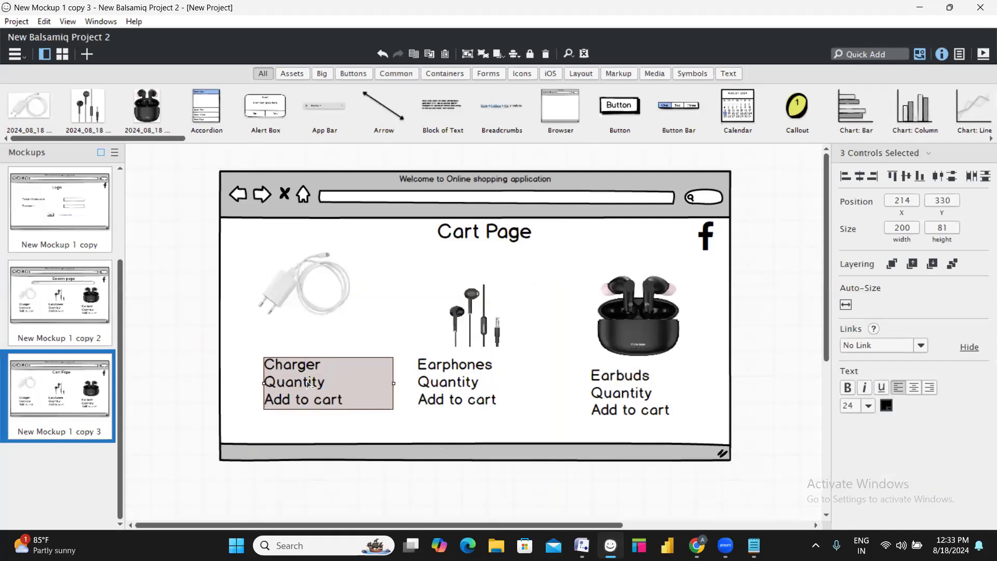
{"action": "key", "text": "Delete"}
{"action": "left_click", "coordinate": [393, 284]}
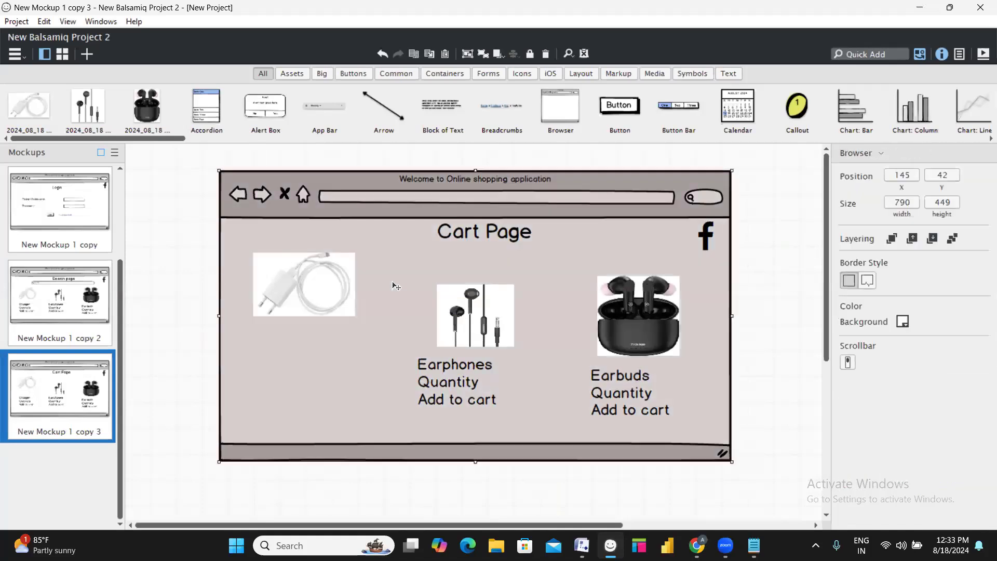
{"action": "key", "text": "Delete"}
{"action": "key", "text": "ctrl+z"}
{"action": "left_click", "coordinate": [366, 463]}
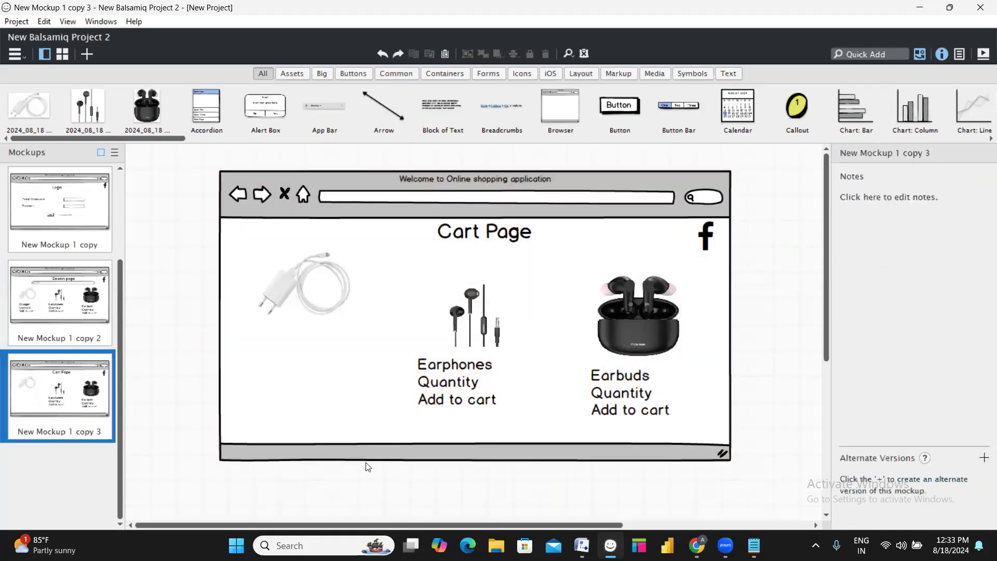
{"action": "key", "text": "ctrl+z"}
Move the Charger labels beside the charger image and delete the earphones image and labels
{"action": "left_click_drag", "start_coordinate": [349, 379], "coordinate": [478, 280]}
{"action": "left_click_drag", "start_coordinate": [480, 334], "coordinate": [323, 378]}
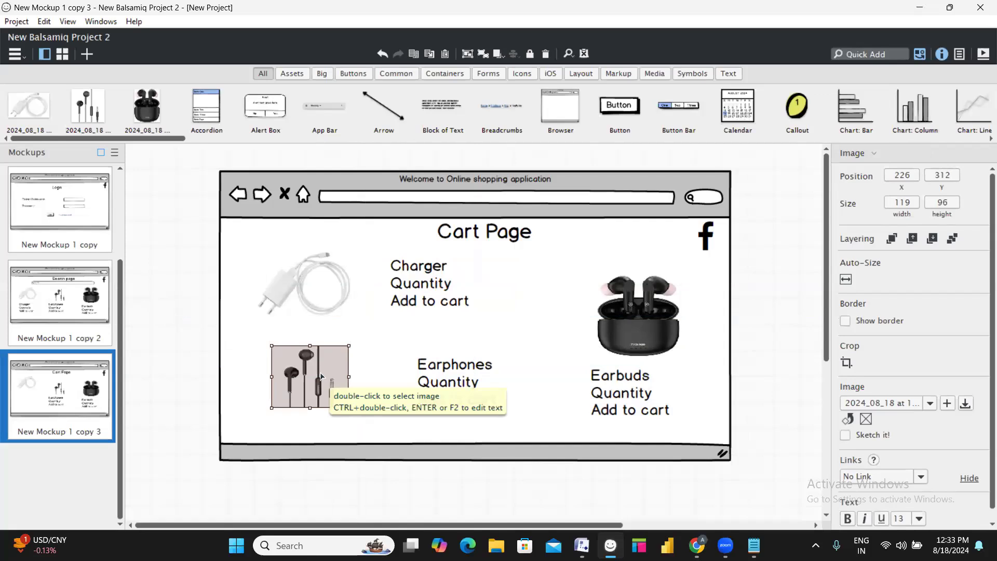
{"action": "key", "text": "Delete"}
{"action": "left_click", "coordinate": [457, 366]}
{"action": "key", "text": "Delete"}
{"action": "left_click", "coordinate": [457, 382]}
{"action": "key", "text": "Delete"}
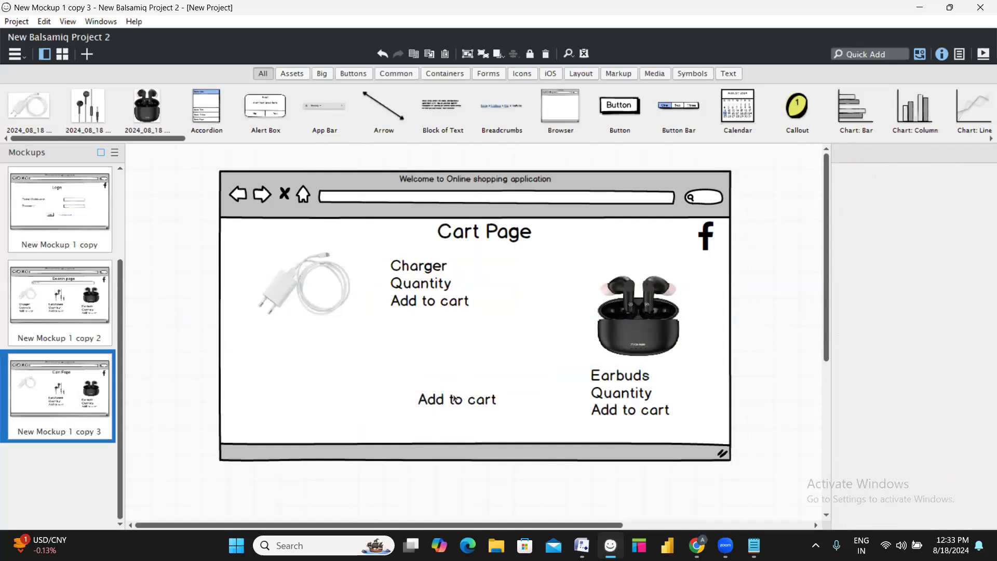
{"action": "key", "text": "Delete"}
Move the earbuds image under the charger and delete its three labels
{"action": "left_click_drag", "start_coordinate": [636, 325], "coordinate": [302, 383]}
{"action": "left_click", "coordinate": [618, 374]}
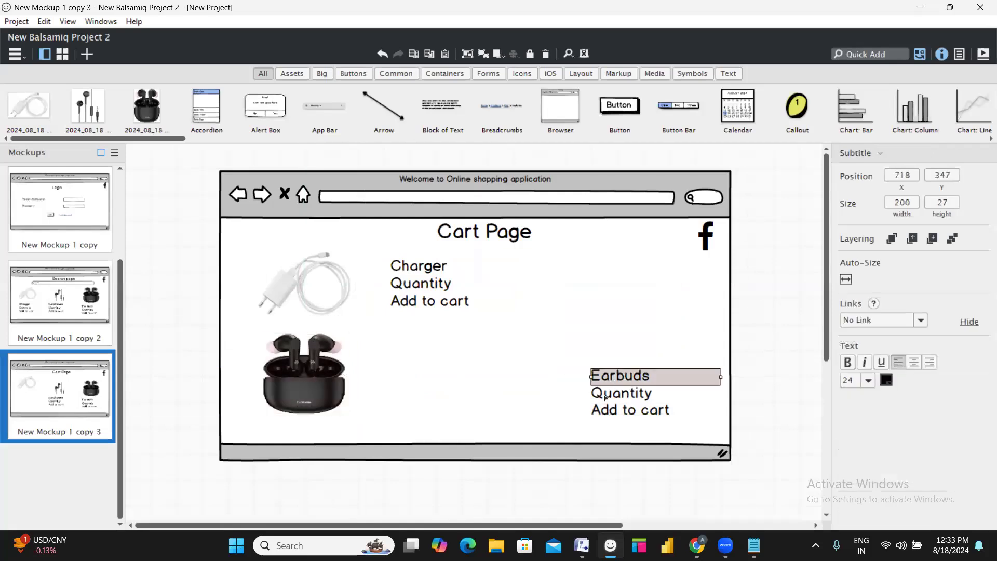
{"action": "left_click", "coordinate": [628, 394], "text": "shift"}
{"action": "left_click", "coordinate": [625, 410], "text": "shift"}
{"action": "key", "text": "Delete"}
Duplicate the Charger, Quantity and Add to cart labels beside the earbuds image
{"action": "left_click", "coordinate": [413, 302]}
{"action": "left_click", "coordinate": [431, 267]}
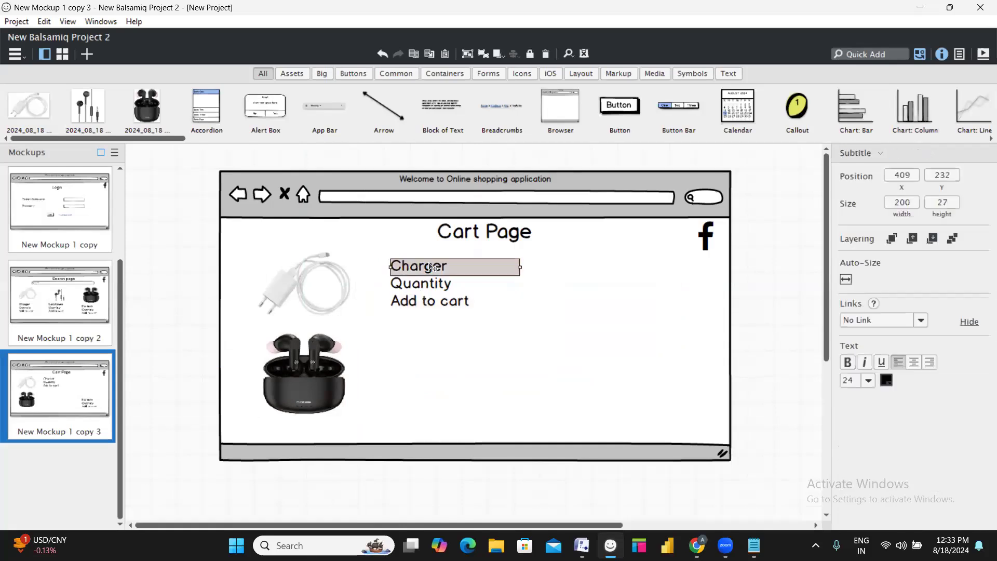
{"action": "left_click", "coordinate": [431, 284], "text": "shift"}
{"action": "left_click", "coordinate": [433, 301], "text": "shift"}
{"action": "key", "text": "ctrl+d"}
{"action": "left_click_drag", "start_coordinate": [481, 294], "coordinate": [475, 378]}
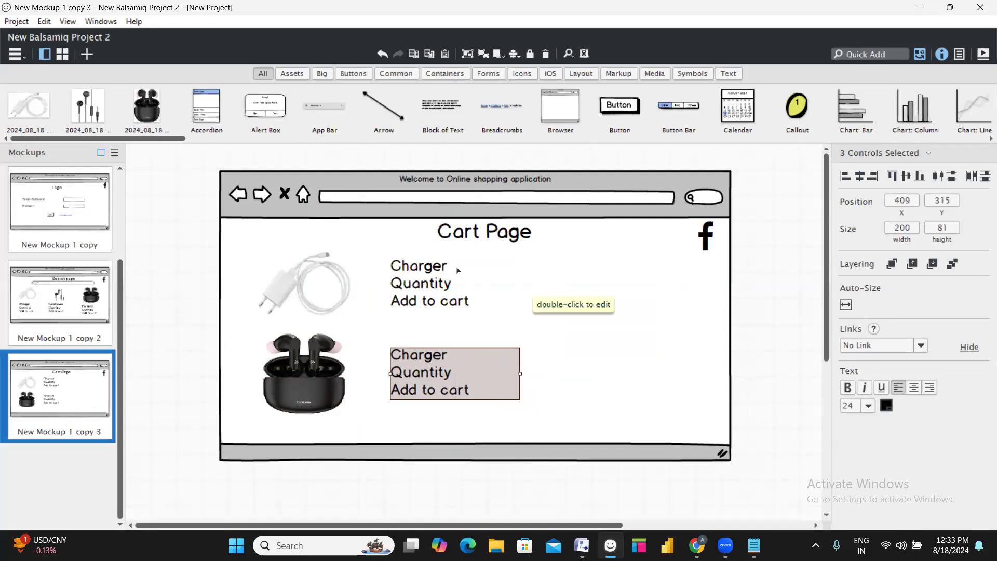
Delete the charger row's Add to cart label and rename the earbuds row's to 'Buy now'
{"action": "left_click", "coordinate": [536, 304]}
{"action": "left_click", "coordinate": [419, 304]}
{"action": "key", "text": "Delete"}
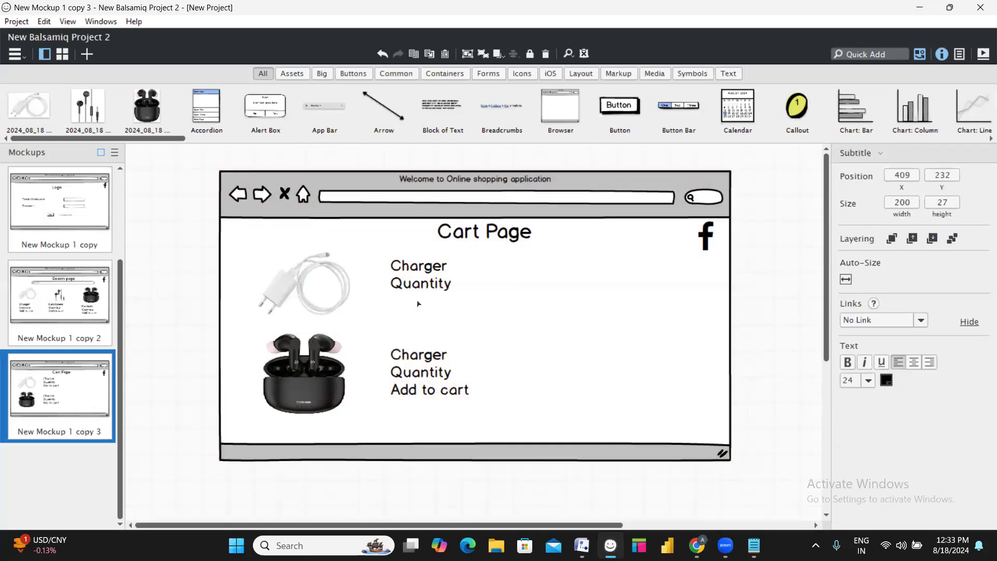
{"action": "left_click", "coordinate": [418, 388]}
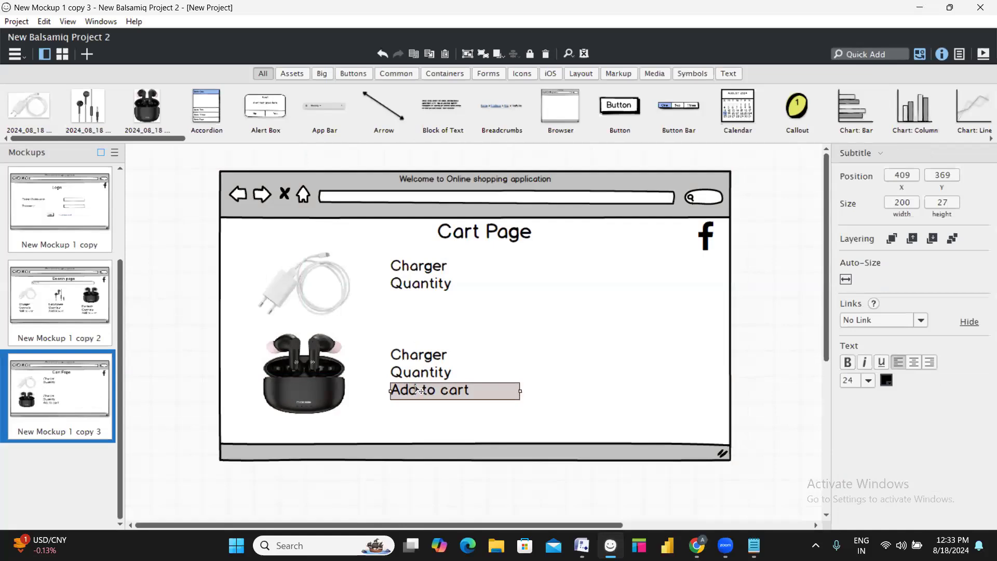
{"action": "double_click", "coordinate": [419, 390]}
{"action": "type", "text": "BUy"}
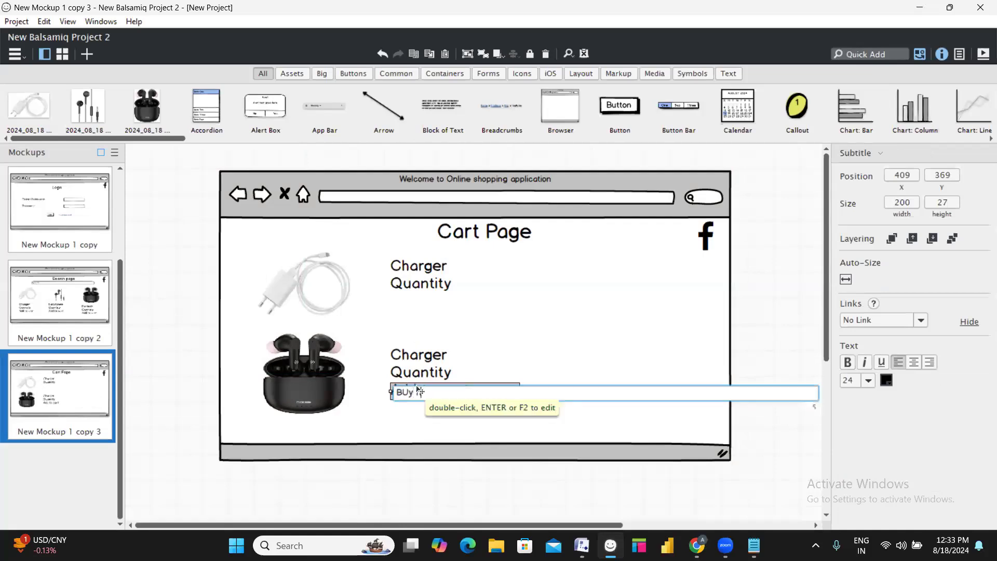
{"action": "key", "text": "BackSpace"}
{"action": "key", "text": "BackSpace"}
{"action": "type", "text": "uy Now"}
{"action": "key", "text": "Return"}
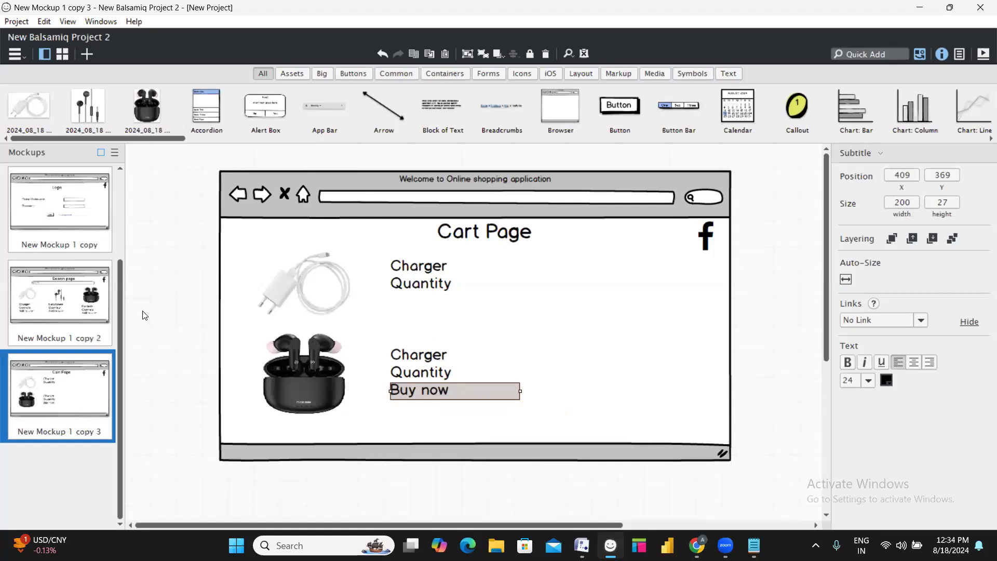
Paste a copy of the Buy now label under the charger's Quantity
{"action": "scroll", "coordinate": [54, 314], "scroll_direction": "up", "scroll_amount": 2}
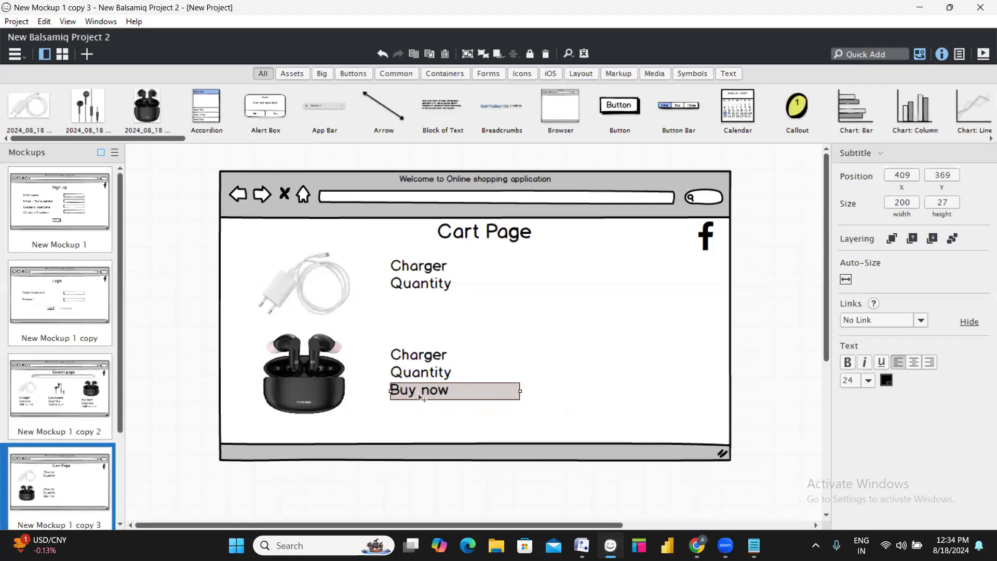
{"action": "key", "text": "ctrl+v"}
{"action": "left_click_drag", "start_coordinate": [469, 397], "coordinate": [463, 306]}
{"action": "left_click", "coordinate": [543, 385]}
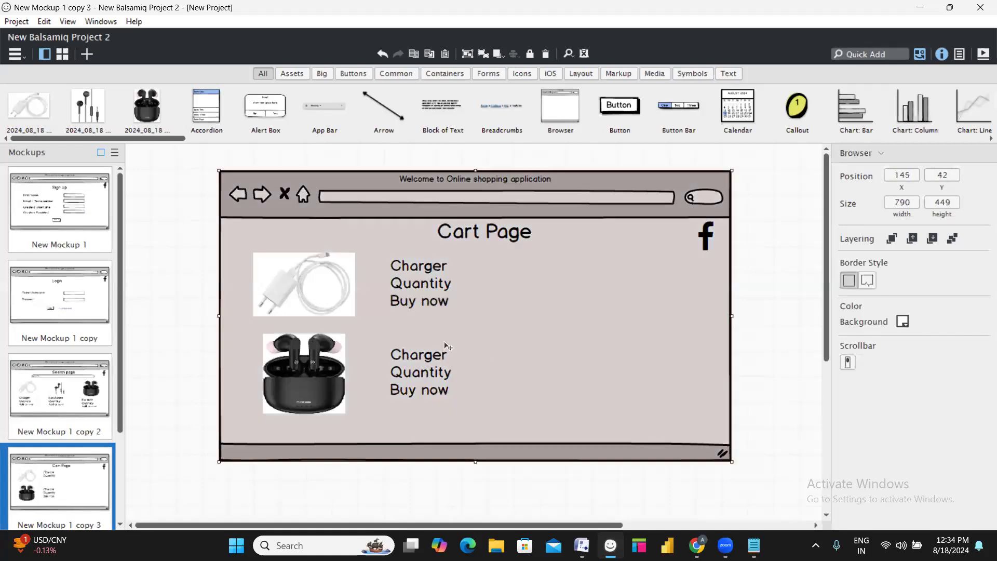
{"action": "left_click", "coordinate": [462, 489]}
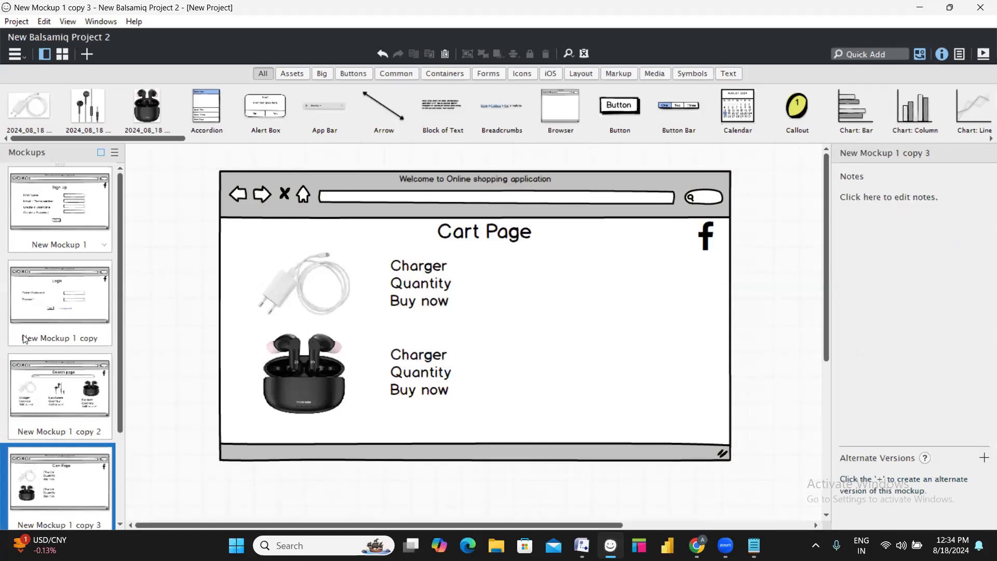
{"action": "left_click", "coordinate": [15, 57]}
{"action": "left_click", "coordinate": [497, 431]}
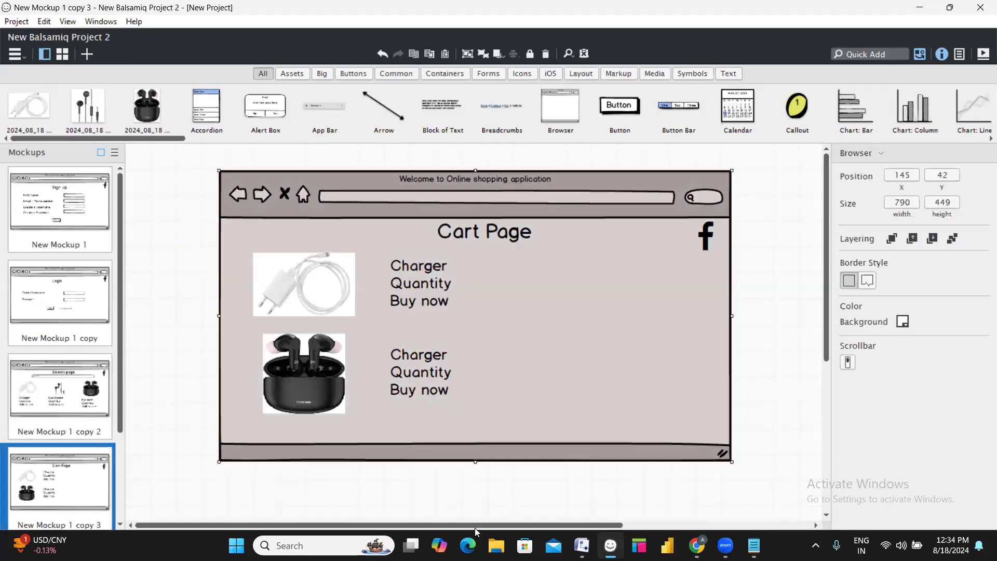
{"action": "left_click", "coordinate": [488, 509]}
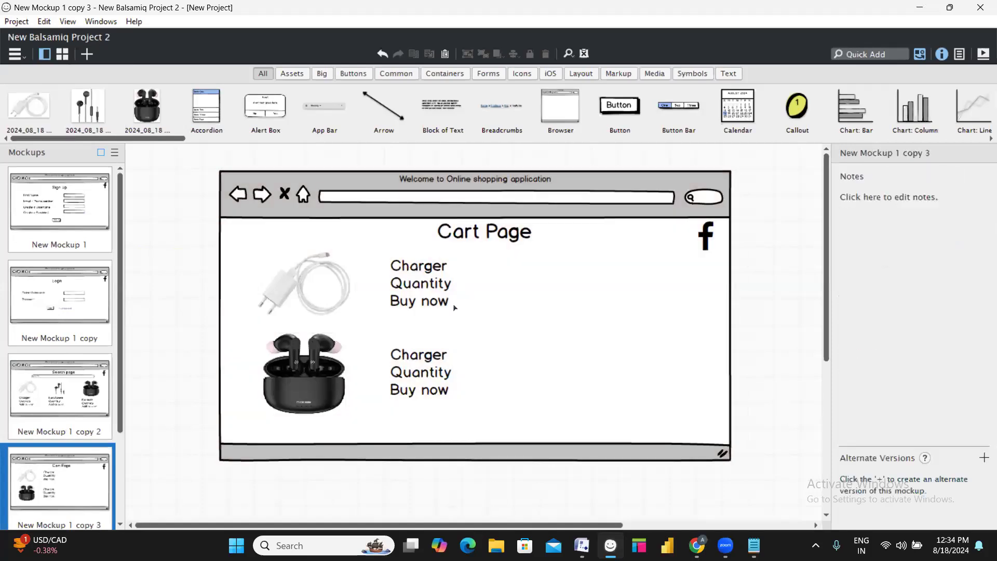
Copy the Charger label to its right and change it to the price Rs. 500
{"action": "left_click", "coordinate": [459, 272]}
{"action": "left_click_drag", "start_coordinate": [446, 267], "coordinate": [560, 268]}
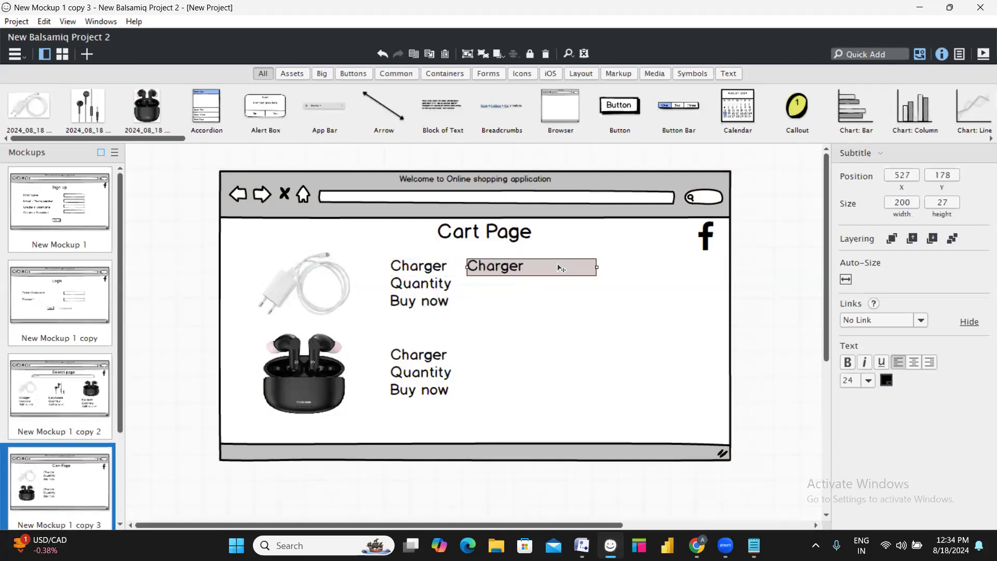
{"action": "double_click", "coordinate": [561, 268]}
{"action": "key", "text": "BackSpace"}
{"action": "type", "text": "Rs. "}
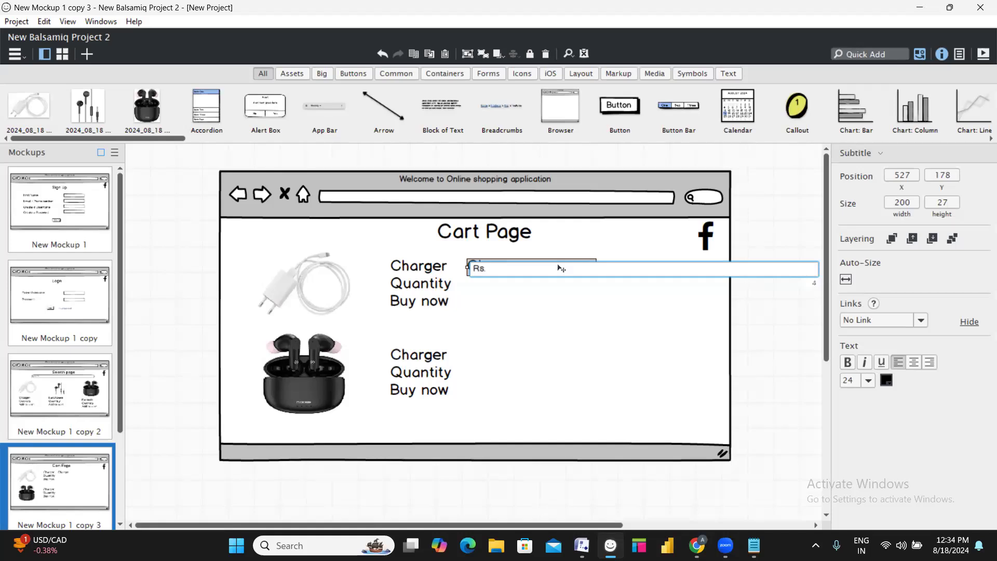
{"action": "type", "text": "500"}
{"action": "key", "text": "Return"}
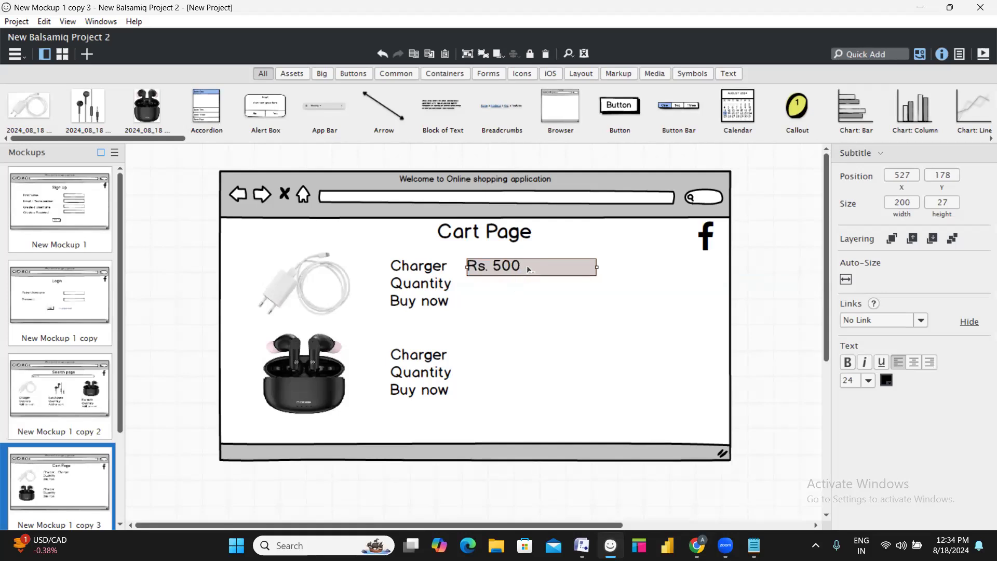
Duplicate the price beside the earbuds label and edit it to Rs. 1000
{"action": "key", "text": "ctrl+d"}
{"action": "left_click_drag", "start_coordinate": [571, 268], "coordinate": [492, 356]}
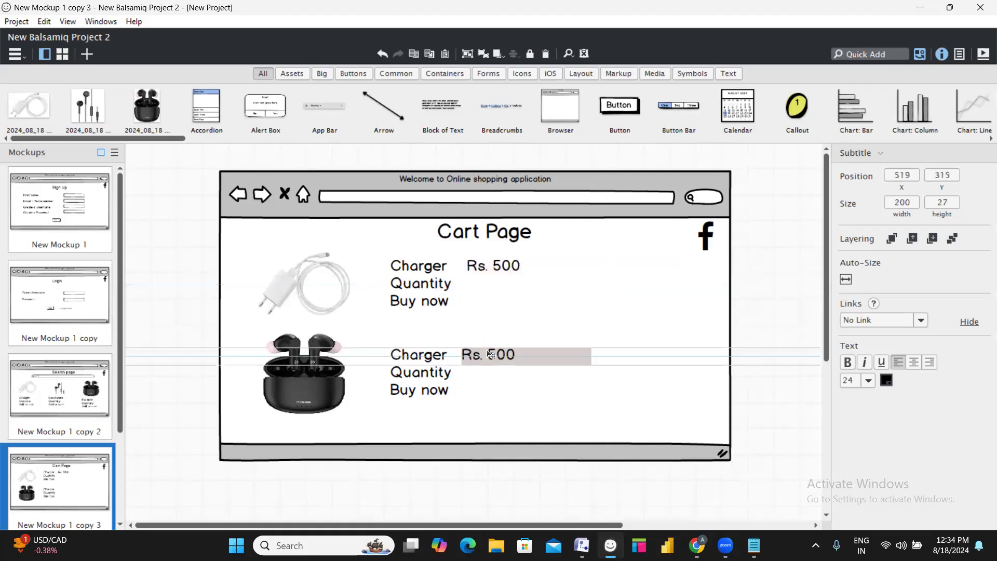
{"action": "double_click", "coordinate": [494, 358]}
{"action": "left_click", "coordinate": [493, 358]}
{"action": "key", "text": "BackSpace"}
{"action": "type", "text": "4"}
{"action": "key", "text": "BackSpace"}
{"action": "type", "text": "1000"}
{"action": "key", "text": "Return"}
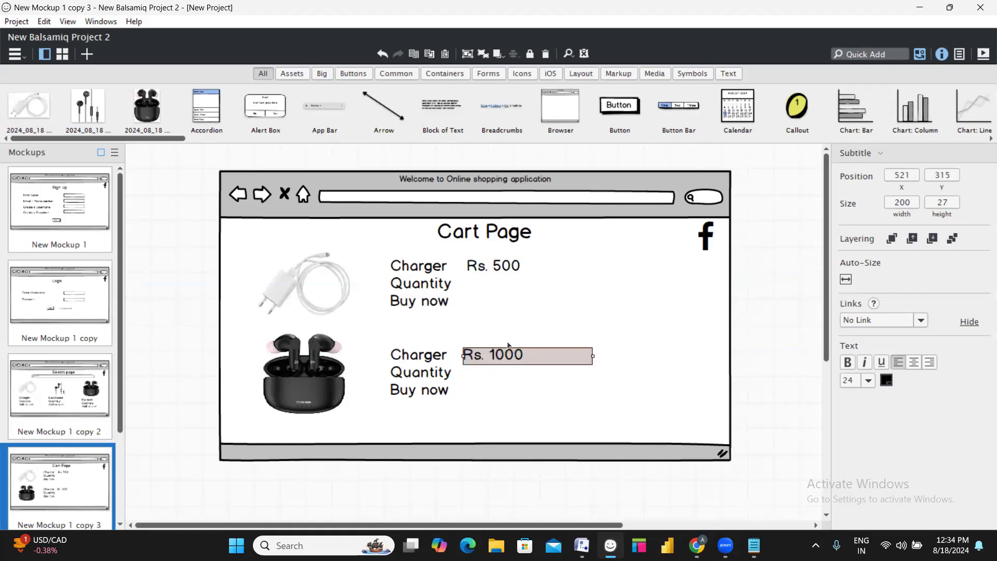
Add a quantity of 1 beside Quantity for both the charger and earbuds rows
{"action": "left_click", "coordinate": [515, 268]}
{"action": "left_click_drag", "start_coordinate": [514, 269], "coordinate": [522, 286]}
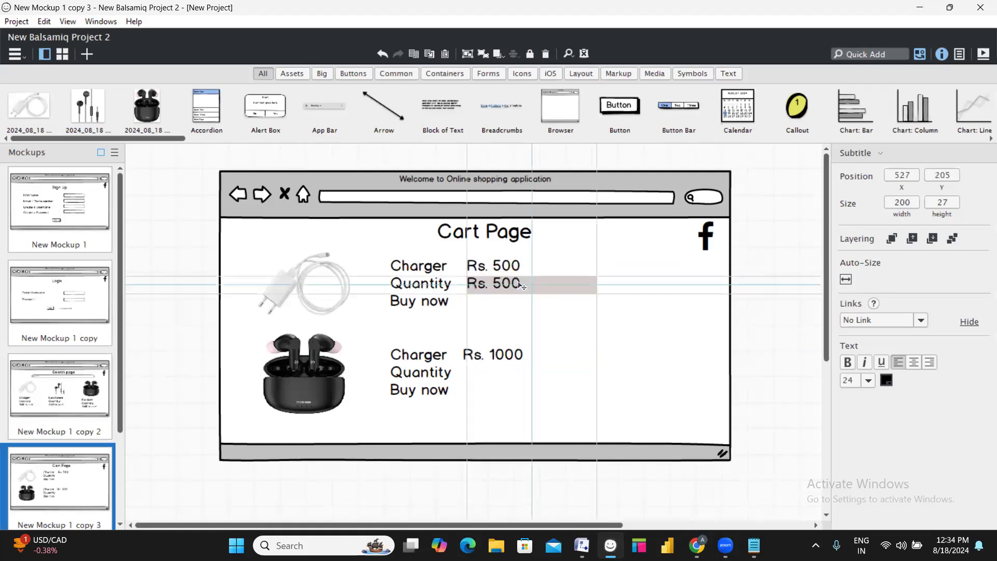
{"action": "double_click", "coordinate": [522, 286]}
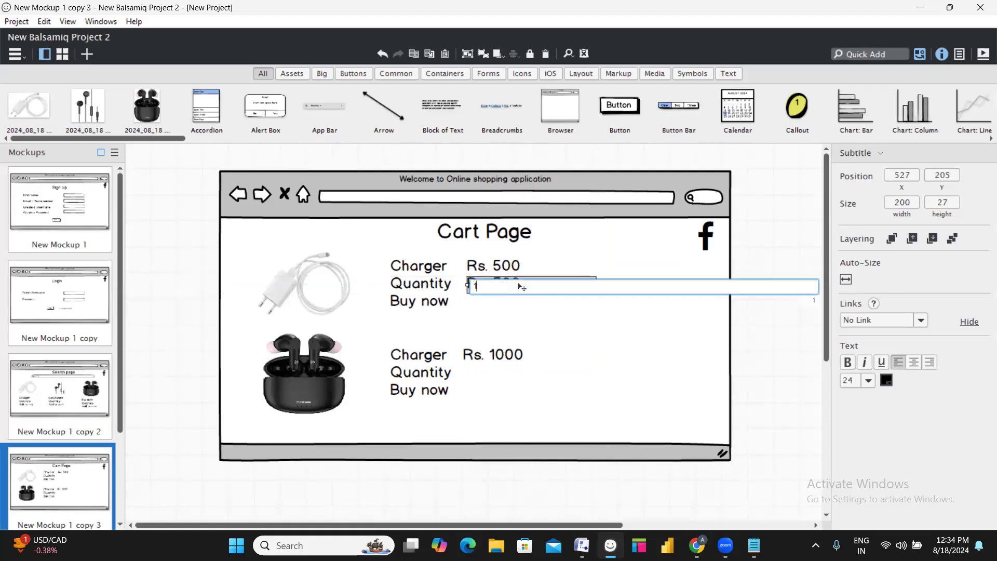
{"action": "key", "text": "Return"}
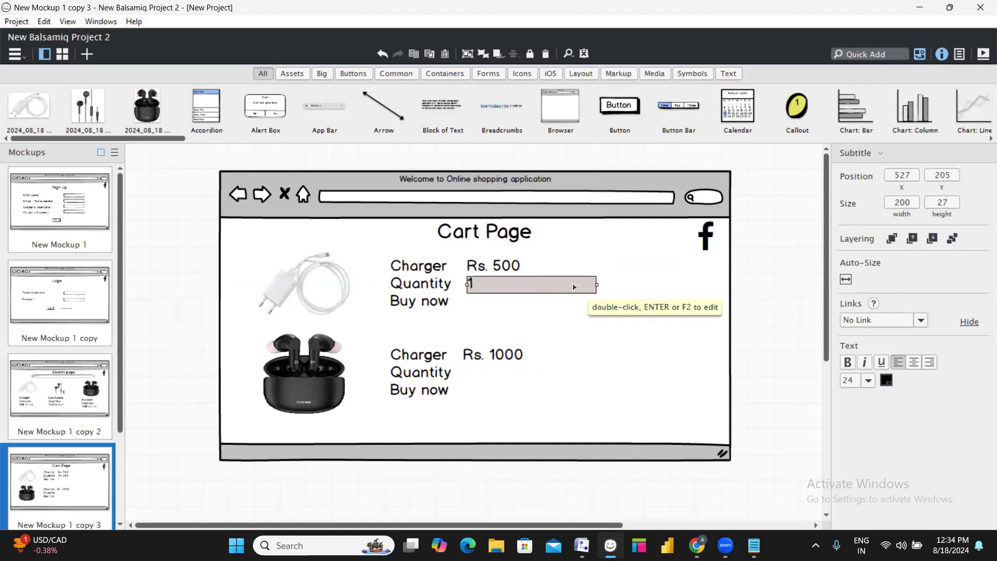
{"action": "key", "text": "ctrl+d"}
{"action": "left_click_drag", "start_coordinate": [574, 303], "coordinate": [569, 374]}
{"action": "left_click", "coordinate": [586, 485]}
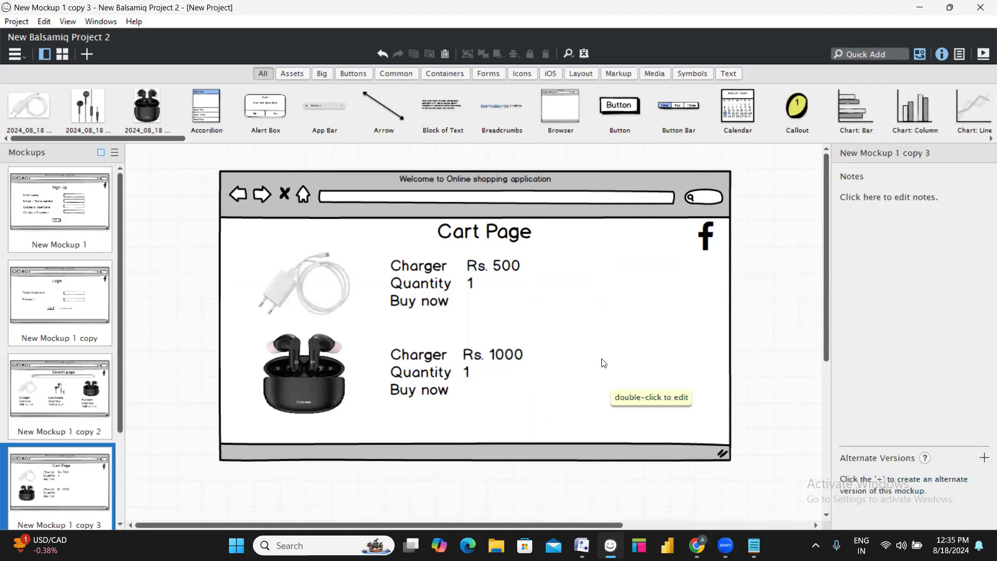
{"action": "key", "text": "alt+Tab"}
Look over the Noise Buds image in Chrome's earbuds results, then return to the Balsamiq cart mockup
{"action": "left_click", "coordinate": [187, 97]}
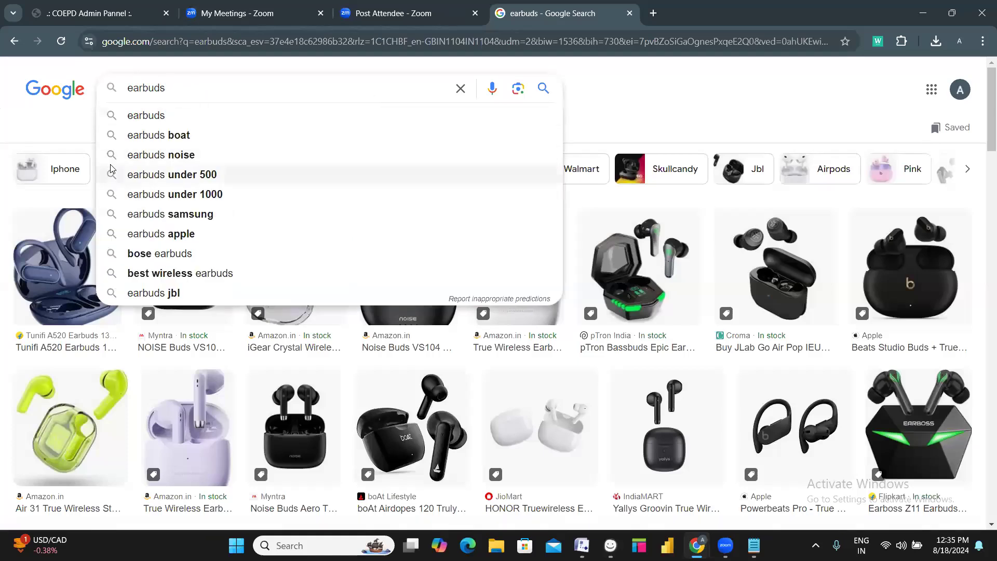
{"action": "left_click", "coordinate": [379, 314]}
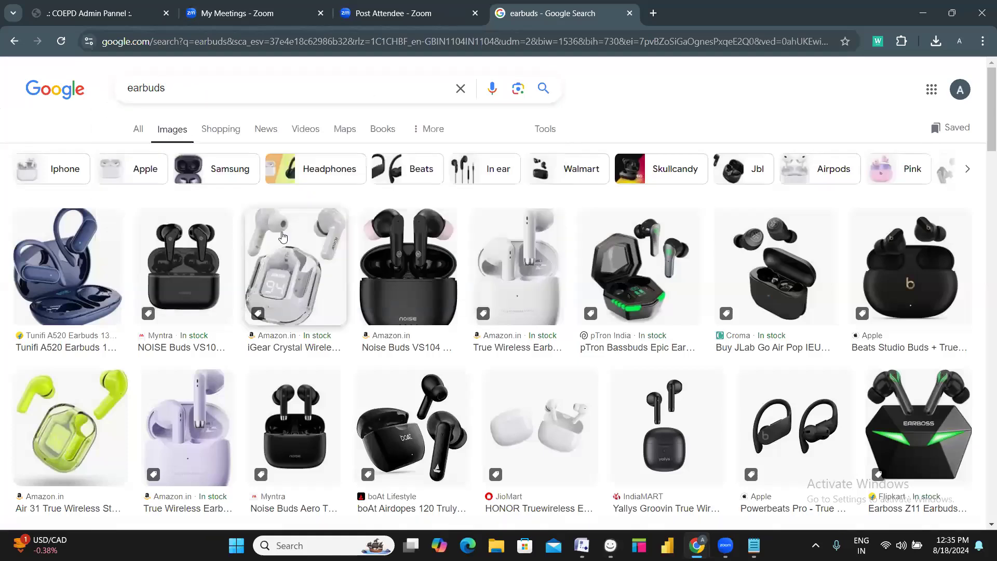
{"action": "right_click", "coordinate": [408, 268]}
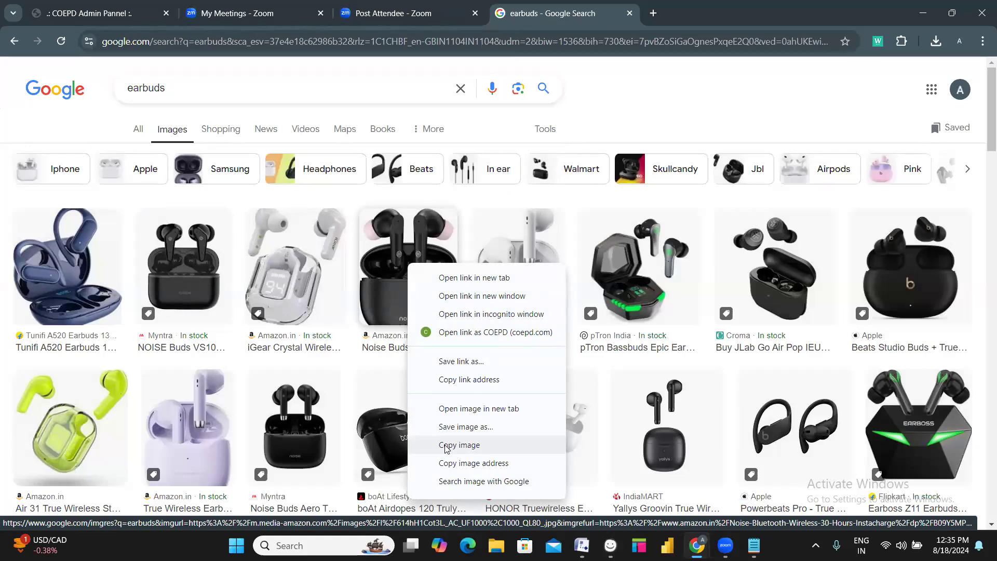
{"action": "left_click", "coordinate": [771, 203]}
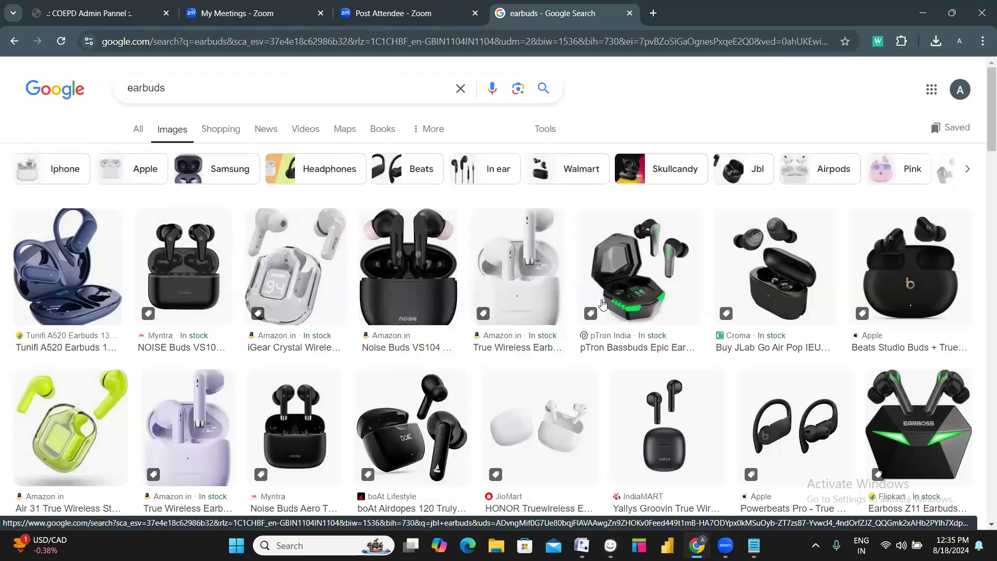
{"action": "key", "text": "alt+Tab"}
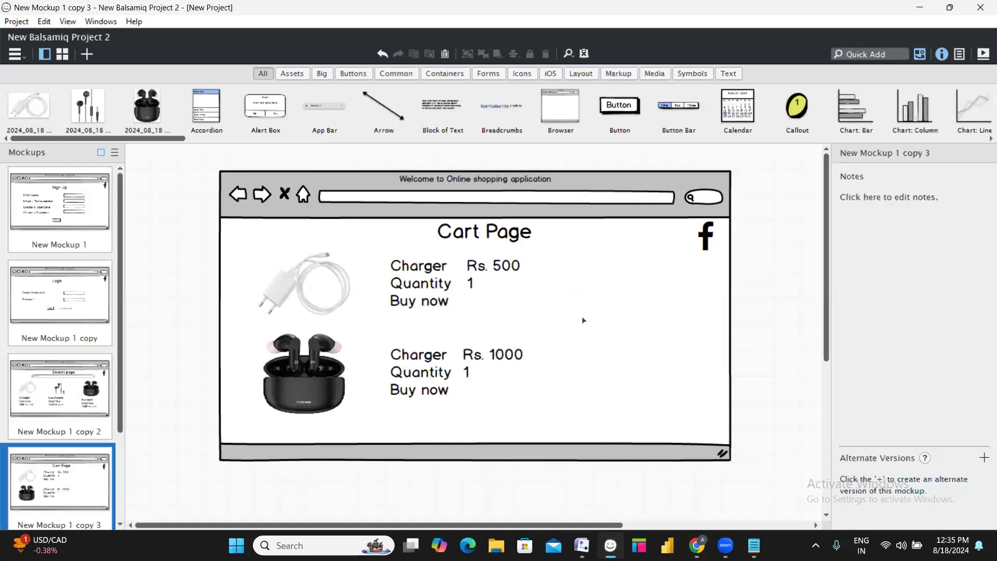
{"action": "scroll", "coordinate": [25, 386], "scroll_direction": "down", "scroll_amount": 2}
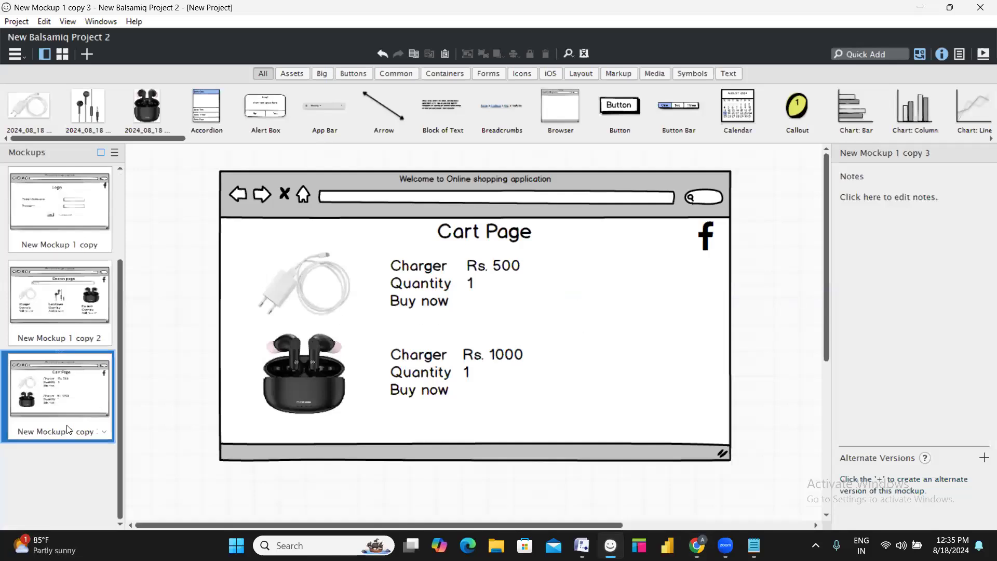
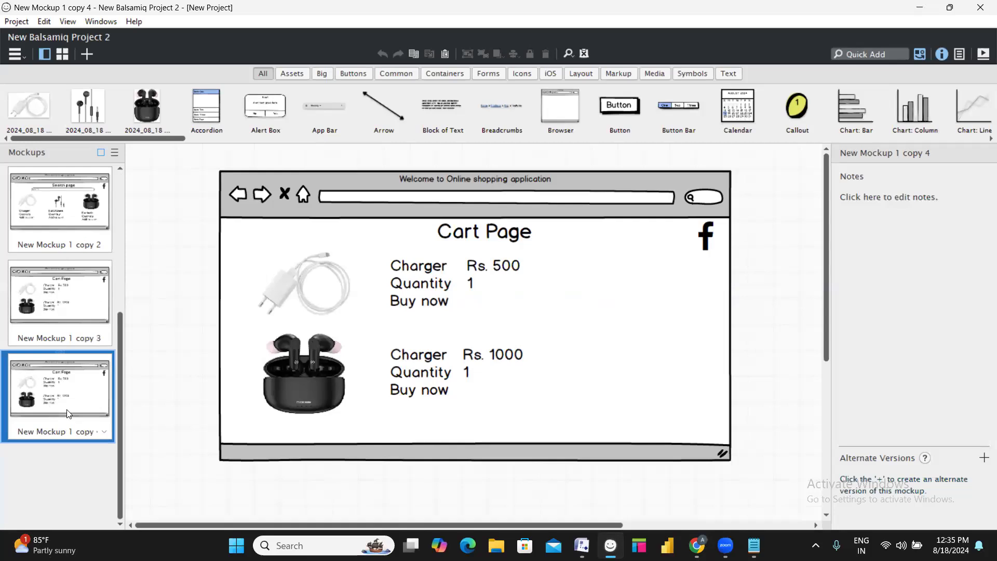
Change the mockup heading from Cart Page to Payment Page
{"action": "left_click", "coordinate": [479, 235]}
{"action": "double_click", "coordinate": [479, 234]}
{"action": "left_click", "coordinate": [469, 231]}
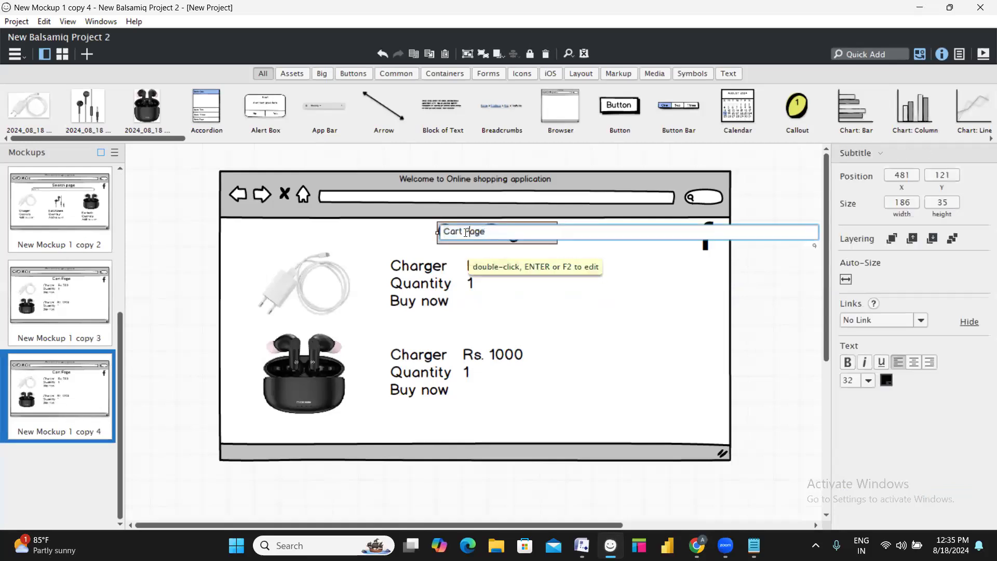
{"action": "key", "text": "BackSpace"}
{"action": "key", "text": "BackSpace"}
{"action": "key", "text": "BackSpace"}
{"action": "key", "text": "BackSpace"}
{"action": "key", "text": "BackSpace"}
{"action": "type", "text": "Payment"}
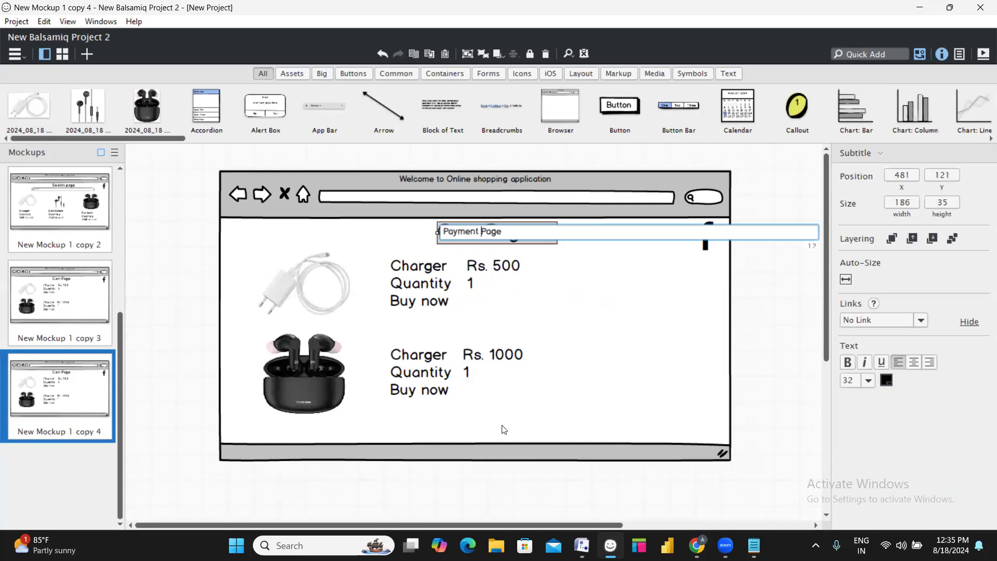
{"action": "key", "text": "Return"}
Delete both product images and the earbuds row's label, Rs. 1000 price, quantity and Buy now text
{"action": "left_click", "coordinate": [326, 285]}
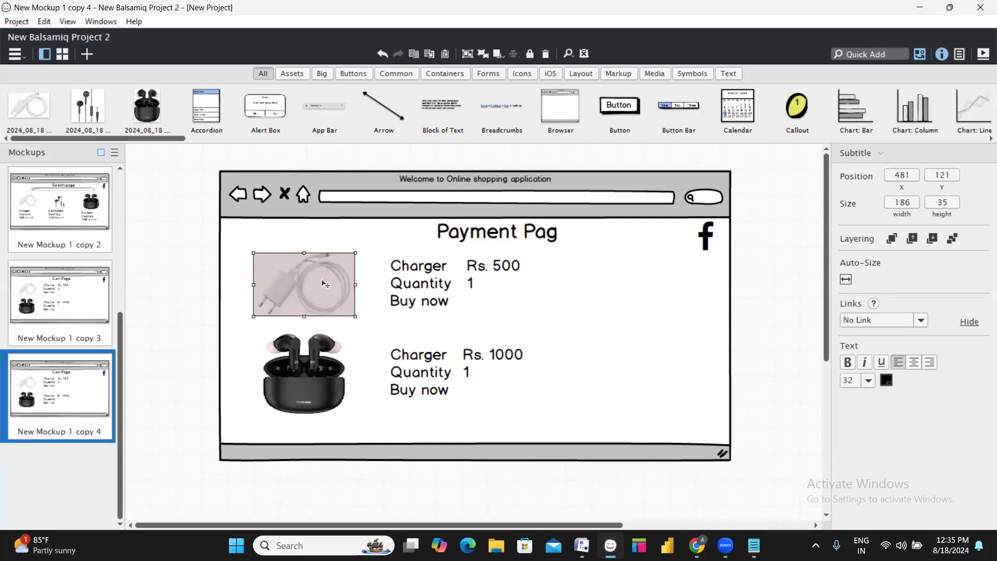
{"action": "key", "text": "Delete"}
{"action": "left_click", "coordinate": [418, 273]}
{"action": "left_click", "coordinate": [323, 364]}
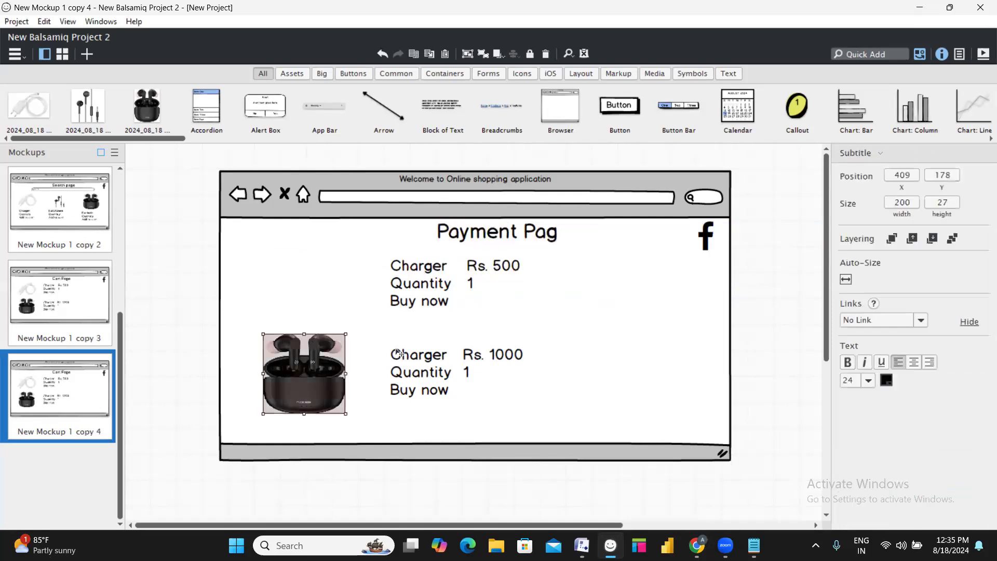
{"action": "key", "text": "Delete"}
{"action": "left_click", "coordinate": [419, 356]}
{"action": "key", "text": "Delete"}
{"action": "left_click", "coordinate": [420, 374]}
{"action": "key", "text": "Delete"}
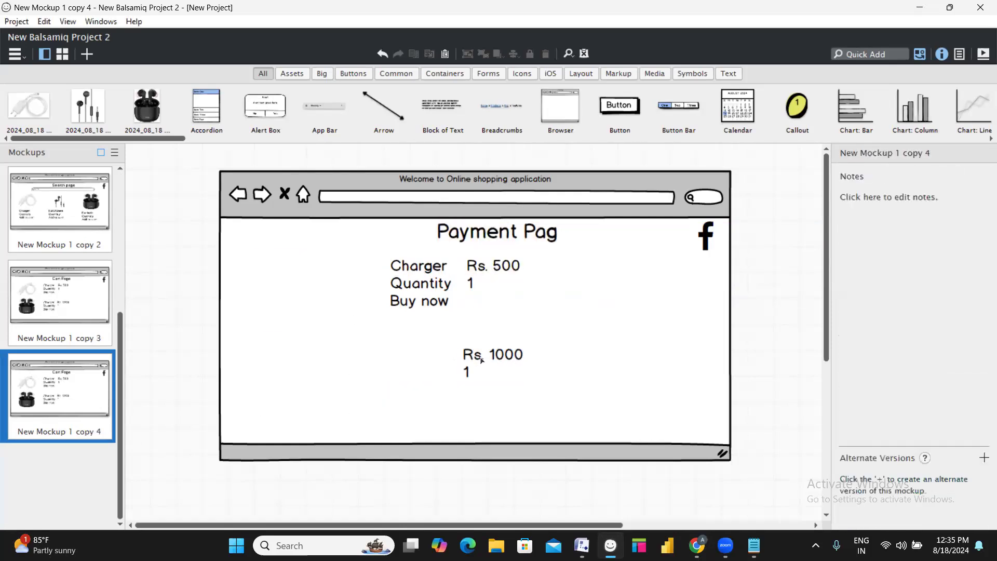
{"action": "left_click", "coordinate": [459, 355]}
{"action": "key", "text": "Delete"}
{"action": "left_click", "coordinate": [468, 369]}
{"action": "key", "text": "Delete"}
Delete the charger's Quantity, Buy now, Rs. 500 price and 1 value, then shift Charger left
{"action": "left_click", "coordinate": [440, 301]}
{"action": "key", "text": "Delete"}
{"action": "left_click", "coordinate": [441, 301]}
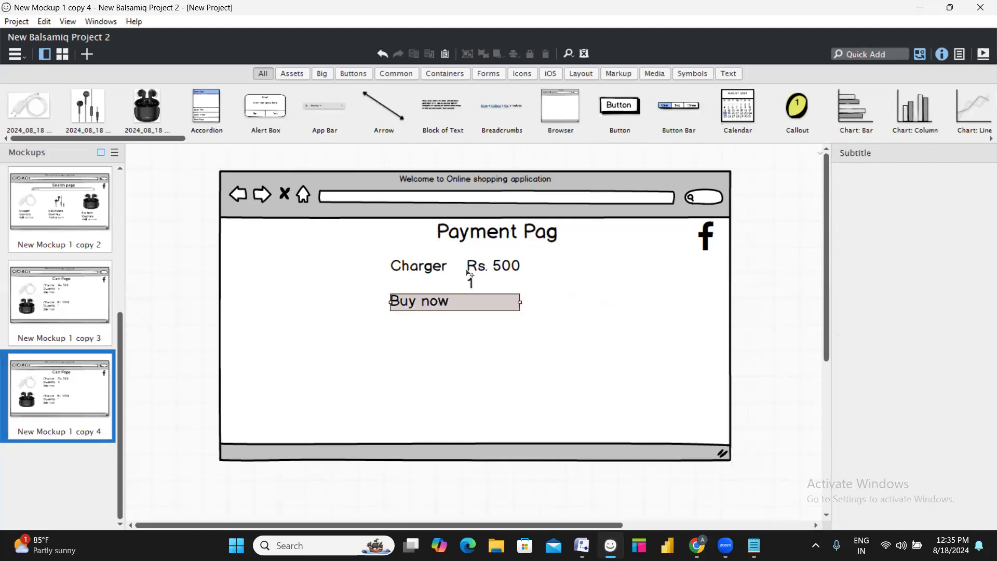
{"action": "key", "text": "Delete"}
{"action": "left_click", "coordinate": [475, 266]}
{"action": "key", "text": "Delete"}
{"action": "left_click", "coordinate": [475, 283]}
{"action": "key", "text": "Delete"}
{"action": "left_click_drag", "start_coordinate": [427, 272], "coordinate": [295, 277]}
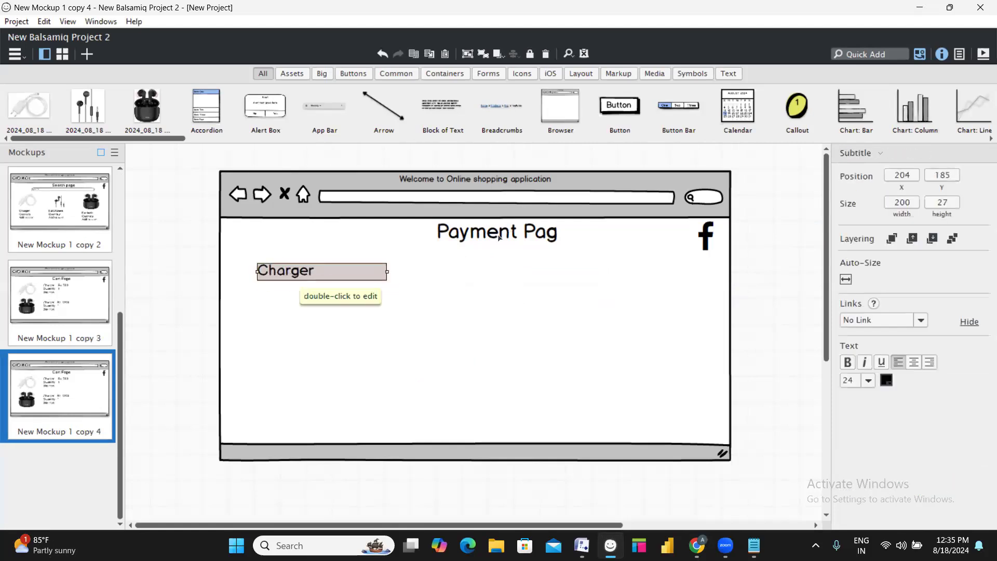
Widen the truncated heading so 'Payment Page' shows in full
{"action": "double_click", "coordinate": [566, 229]}
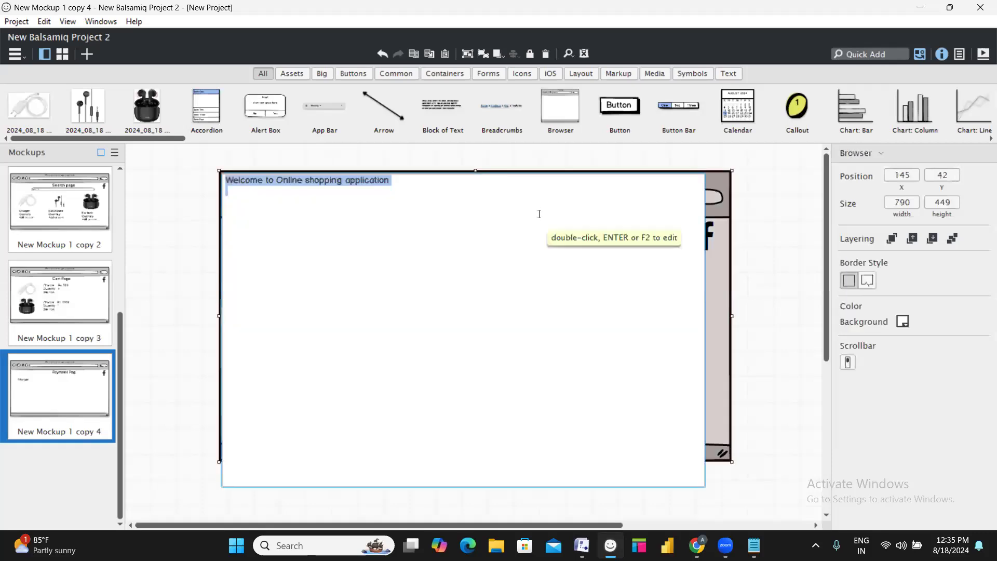
{"action": "key", "text": "Escape"}
{"action": "left_click", "coordinate": [557, 238]}
{"action": "left_click_drag", "start_coordinate": [557, 238], "coordinate": [527, 240]}
Relabel the Charger text as Payments and widen its box
{"action": "left_click", "coordinate": [239, 299]}
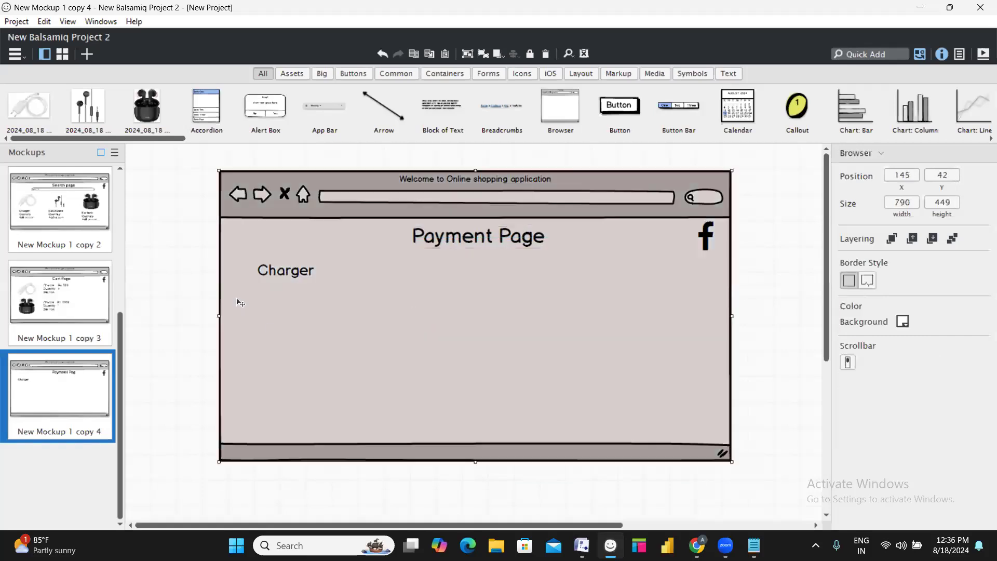
{"action": "left_click", "coordinate": [296, 273]}
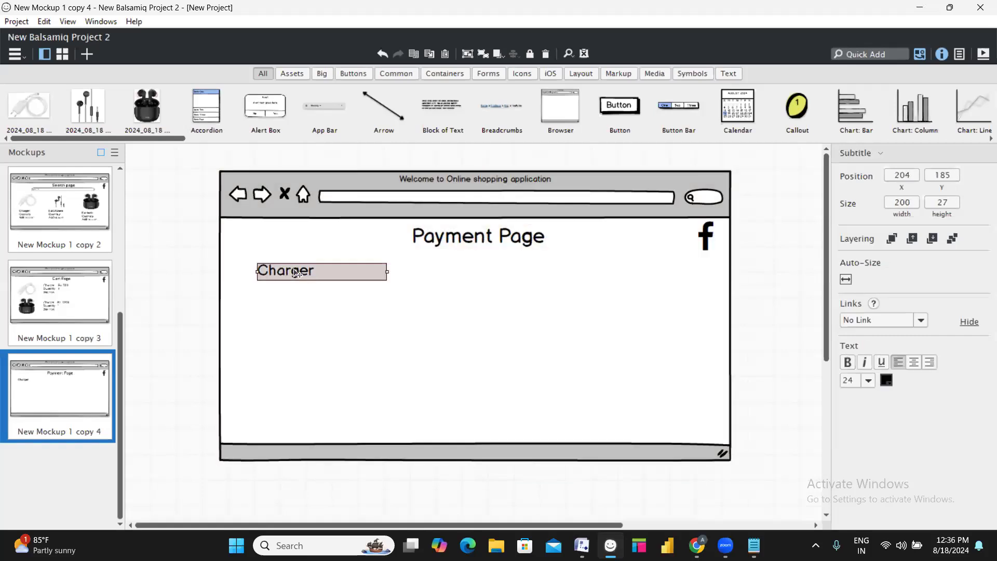
{"action": "double_click", "coordinate": [296, 272]}
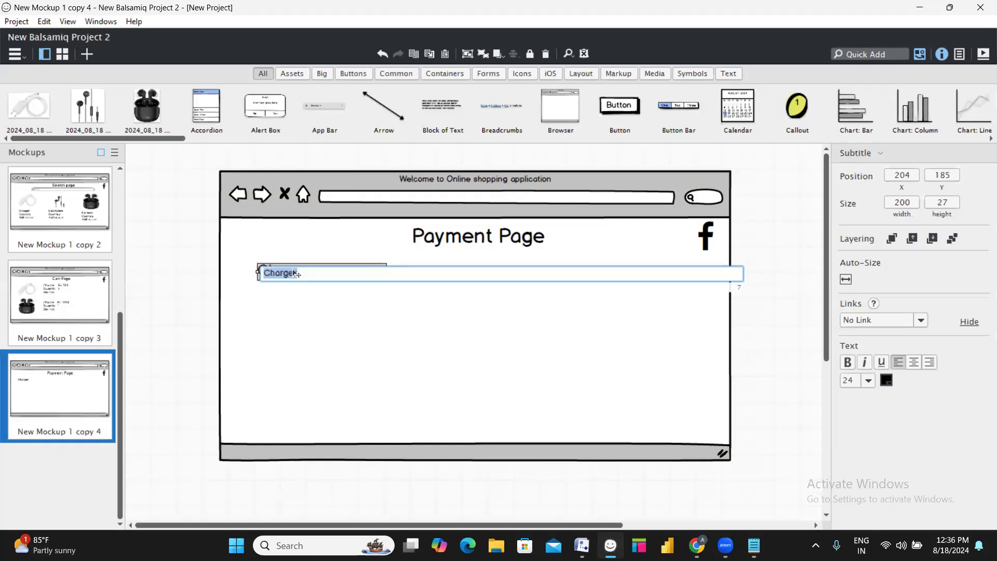
{"action": "type", "text": "Payments"}
{"action": "key", "text": "Return"}
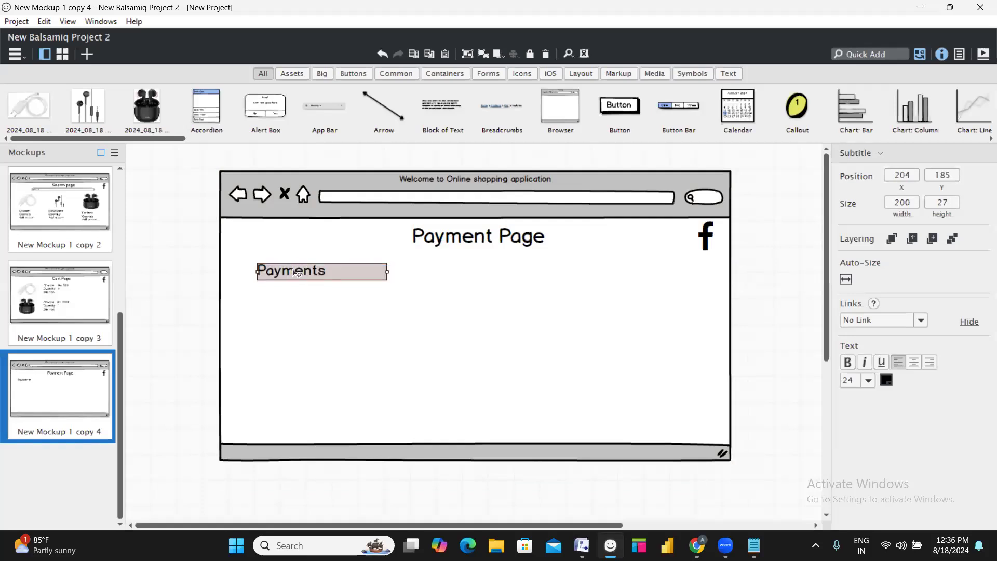
{"action": "left_click_drag", "start_coordinate": [387, 272], "coordinate": [445, 271]}
{"action": "left_click_drag", "start_coordinate": [312, 277], "coordinate": [310, 286]}
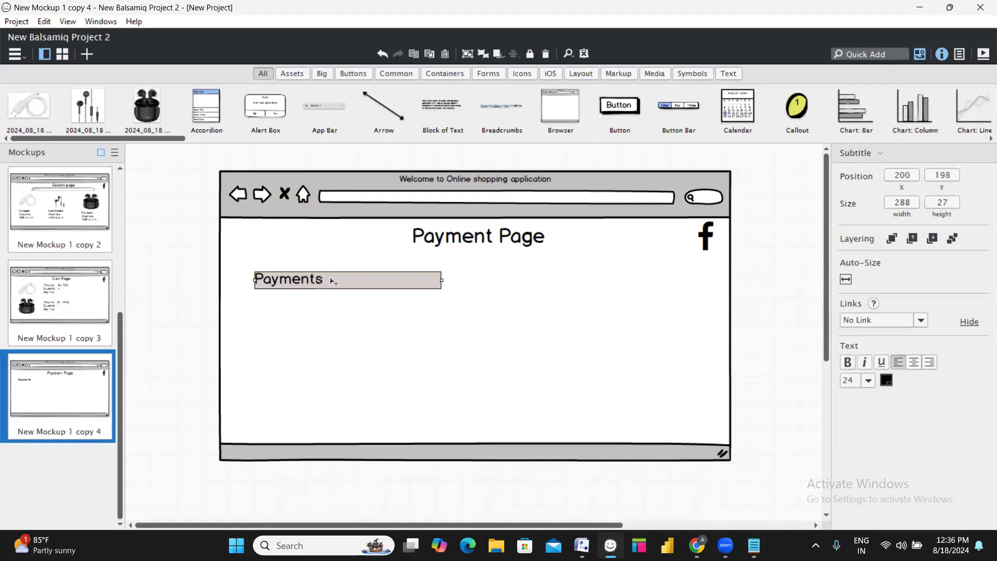
Retype the label as 'Payments' and align it on the left under the heading
{"action": "double_click", "coordinate": [333, 282]}
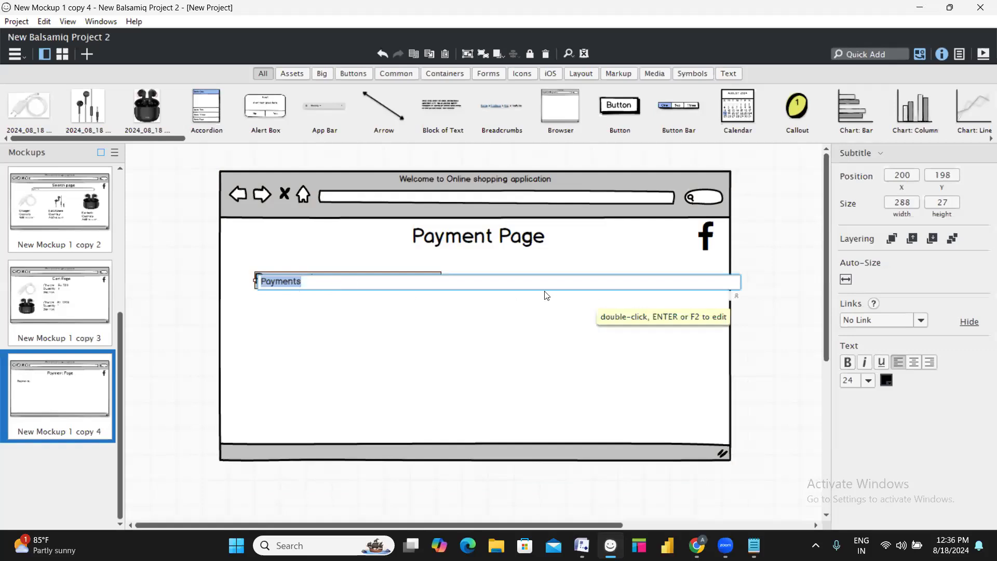
{"action": "key", "text": "BackSpace"}
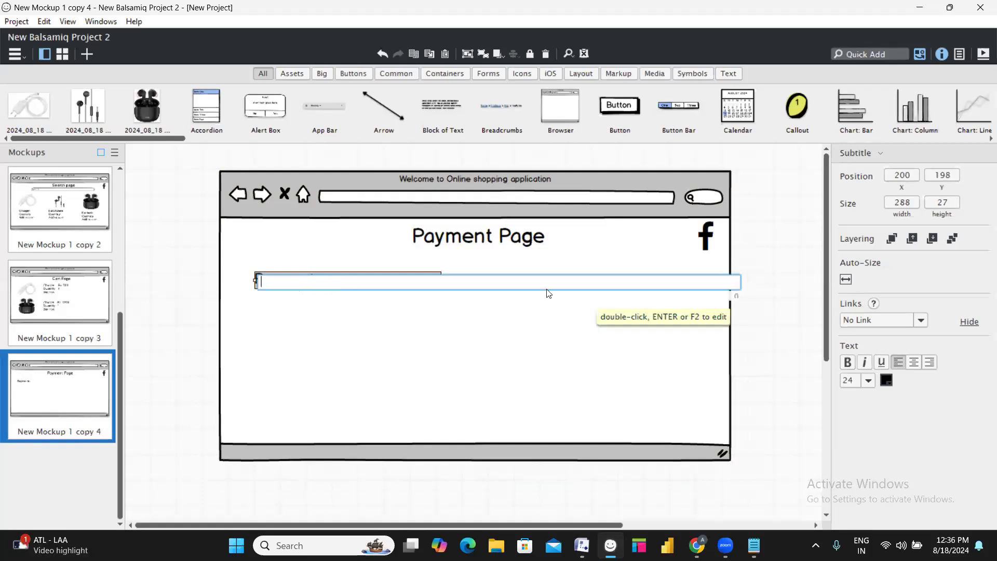
{"action": "type", "text": "Payments"}
{"action": "key", "text": "Return"}
{"action": "left_click", "coordinate": [414, 335]}
{"action": "left_click", "coordinate": [355, 283]}
{"action": "left_click_drag", "start_coordinate": [282, 279], "coordinate": [282, 268]}
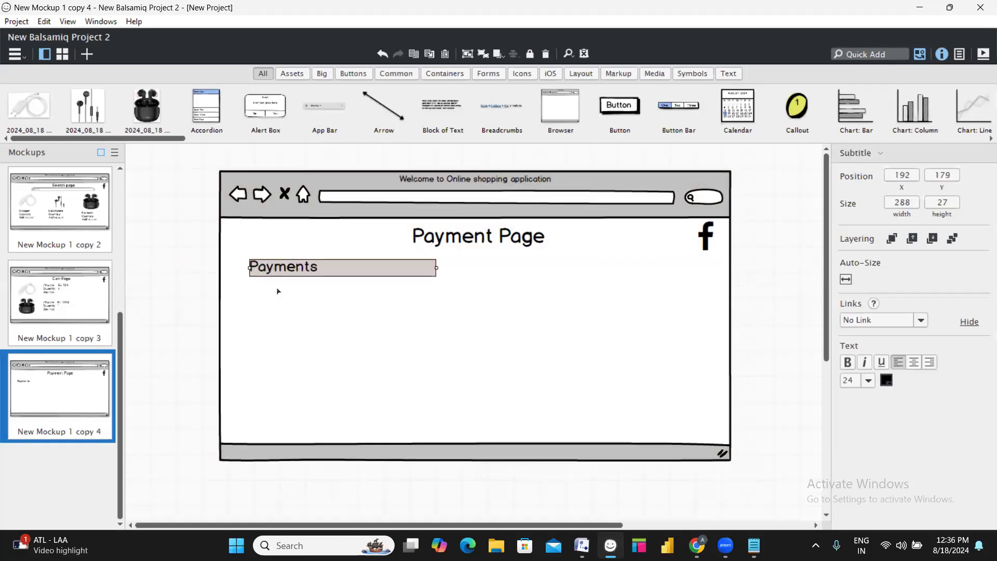
Add a Line of Text reading 'Total amount' directly beneath Payments
{"action": "left_click", "coordinate": [870, 54]}
{"action": "type", "text": "text"}
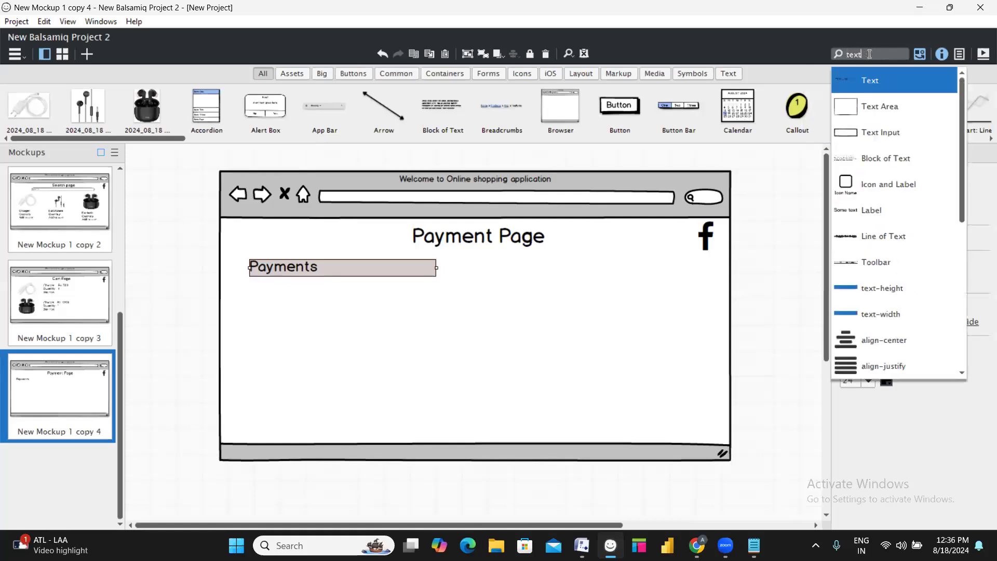
{"action": "scroll", "coordinate": [878, 182], "scroll_direction": "down", "scroll_amount": 1}
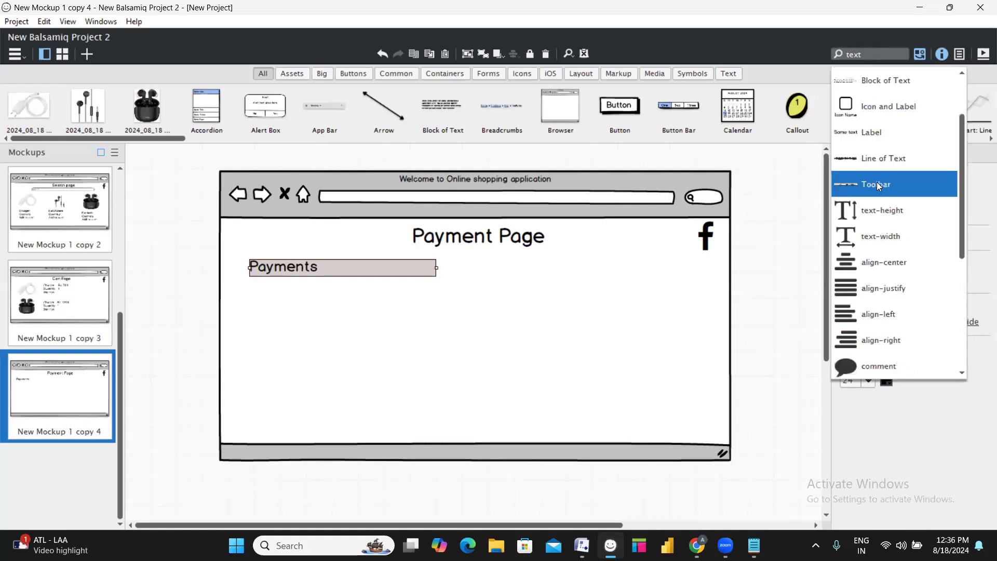
{"action": "scroll", "coordinate": [878, 187], "scroll_direction": "up", "scroll_amount": 1}
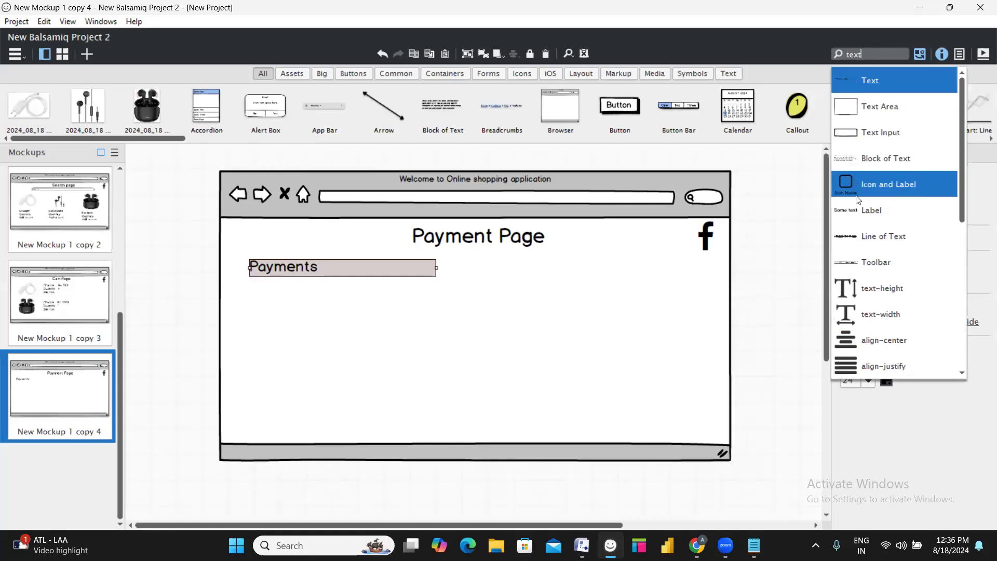
{"action": "scroll", "coordinate": [886, 173], "scroll_direction": "down", "scroll_amount": 1}
{"action": "left_click", "coordinate": [879, 161]}
{"action": "left_click_drag", "start_coordinate": [252, 204], "coordinate": [263, 341]}
{"action": "double_click", "coordinate": [279, 331]}
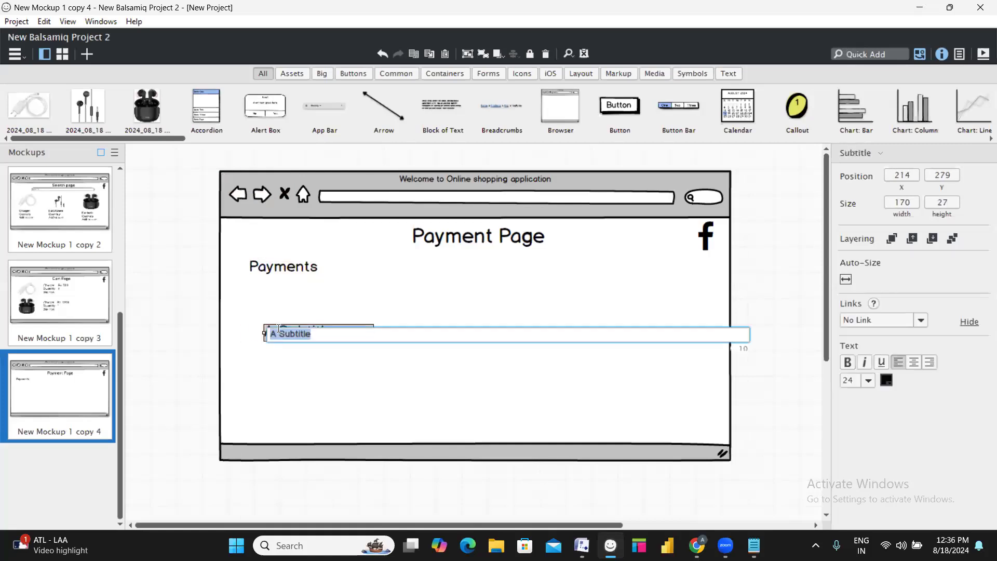
{"action": "type", "text": "Total amount"}
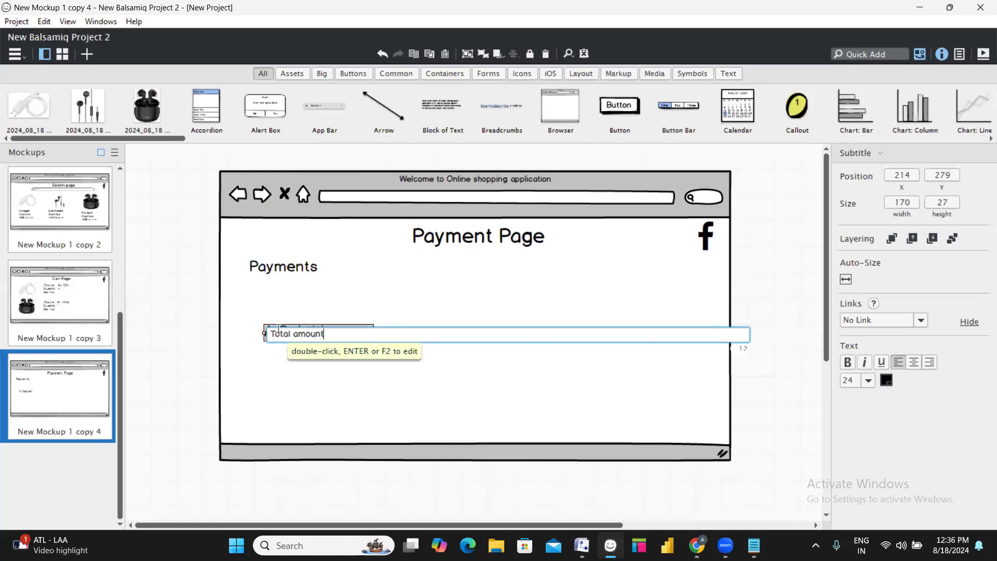
{"action": "key", "text": "Return"}
{"action": "left_click", "coordinate": [278, 385]}
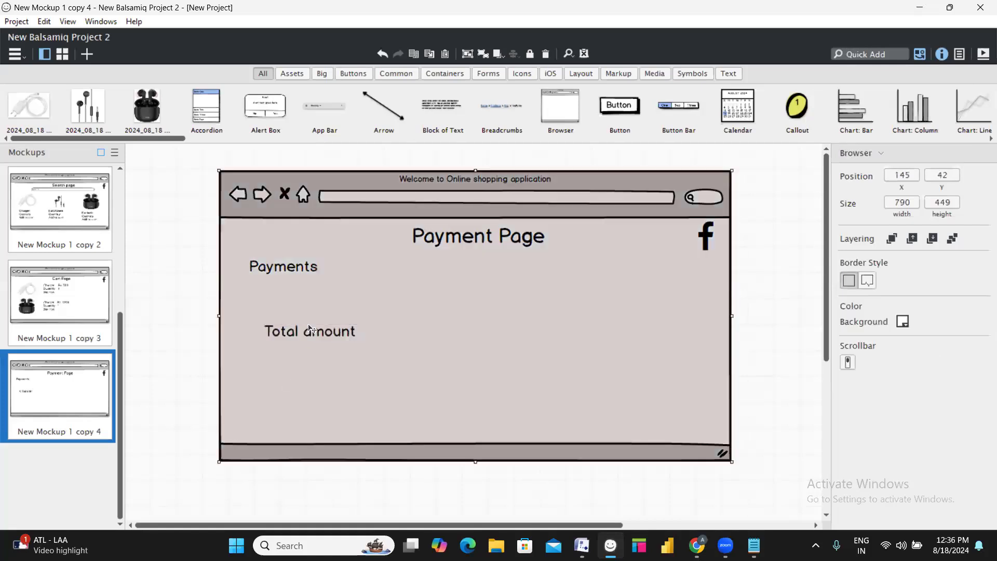
{"action": "left_click_drag", "start_coordinate": [310, 332], "coordinate": [303, 294]}
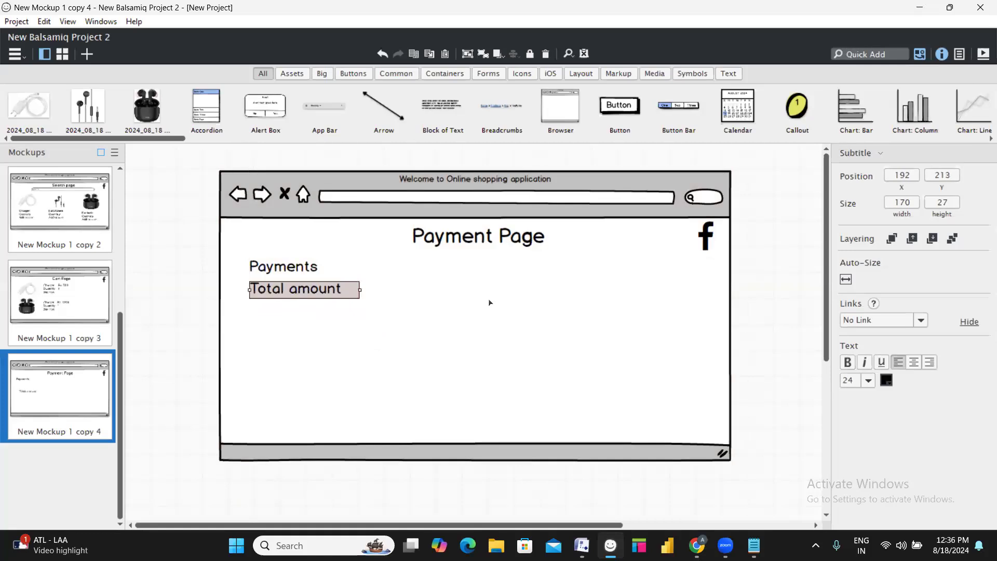
Set the line to font size 14, append 'Rs. 1500', and nudge it slightly higher
{"action": "left_click", "coordinate": [869, 380]}
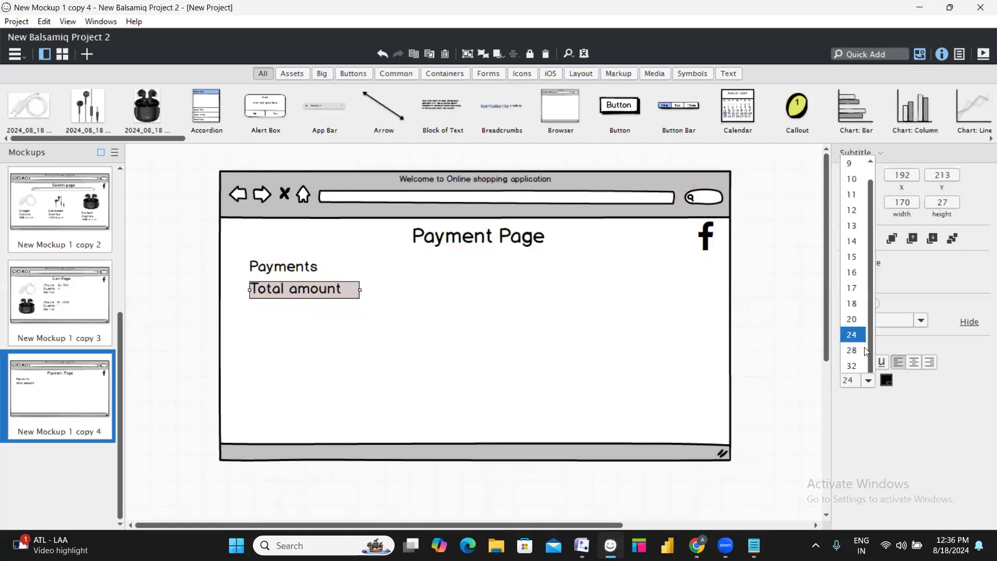
{"action": "left_click", "coordinate": [852, 209]}
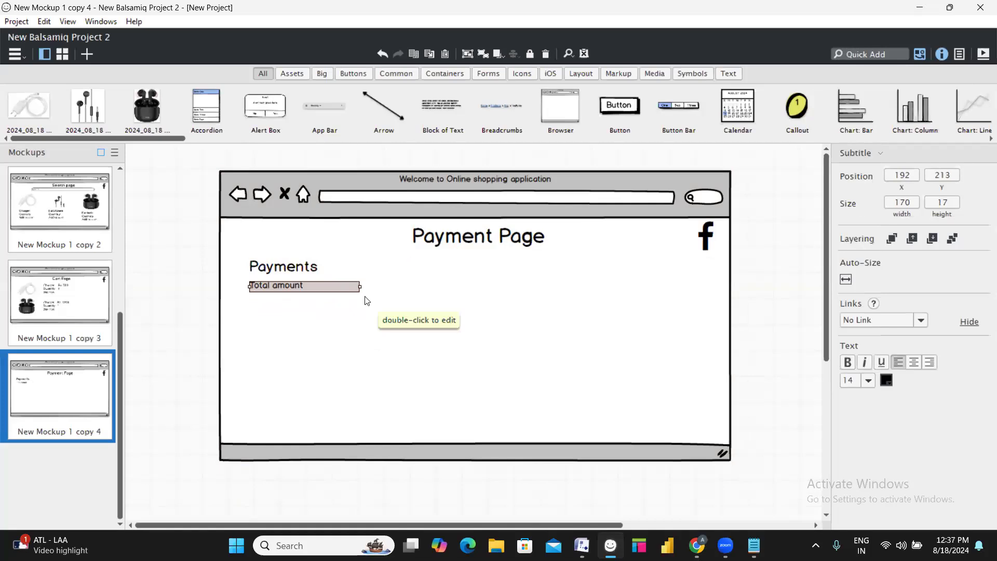
{"action": "double_click", "coordinate": [335, 287]}
{"action": "left_click", "coordinate": [341, 287]}
{"action": "type", "text": "Rs. "}
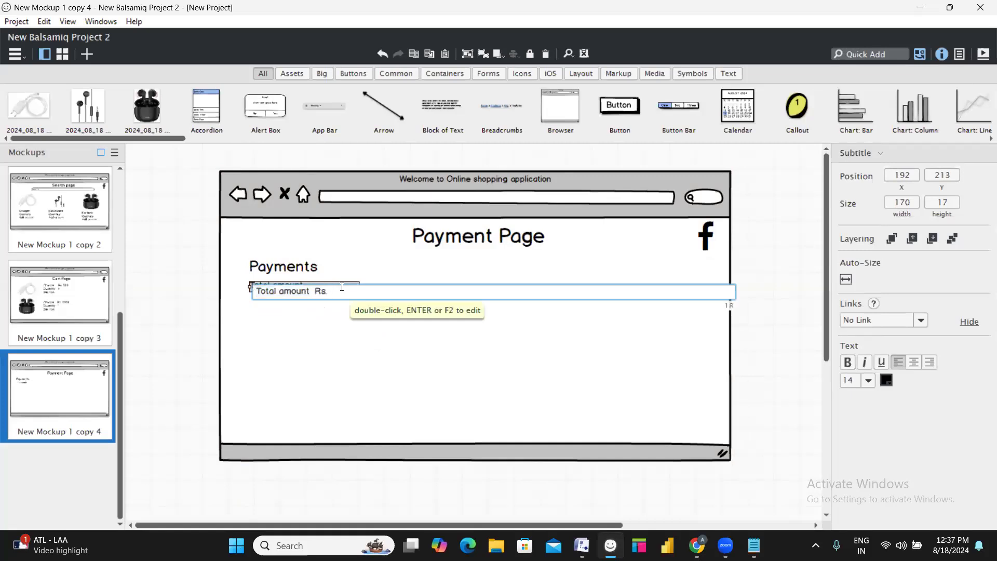
{"action": "type", "text": "1500"}
{"action": "key", "text": "Return"}
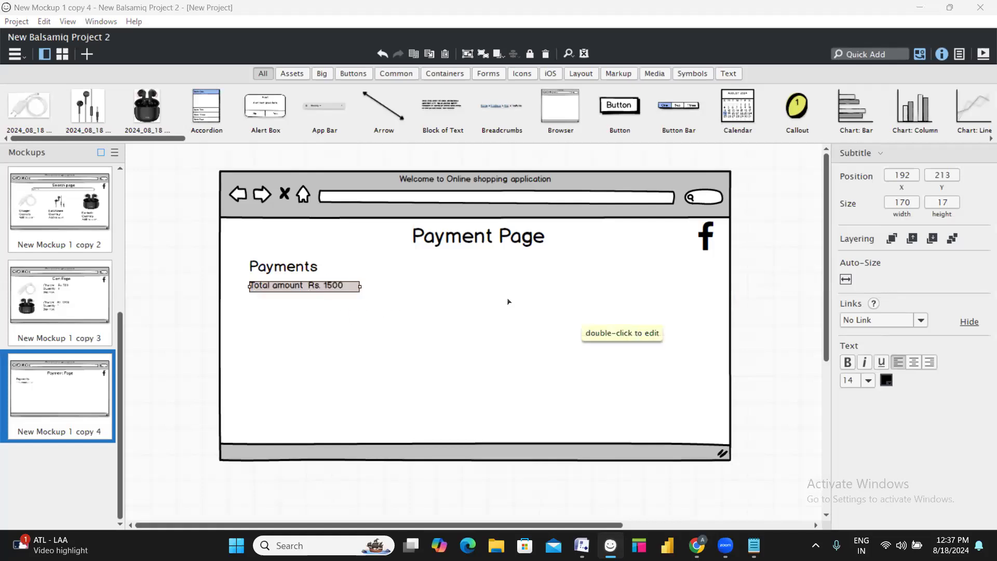
{"action": "mouse_move", "coordinate": [300, 295]}
{"action": "left_mouse_down"}
{"action": "mouse_move", "coordinate": [407, 275]}
{"action": "mouse_move", "coordinate": [355, 297]}
{"action": "mouse_move", "coordinate": [379, 296]}
{"action": "mouse_move", "coordinate": [309, 289]}
{"action": "left_mouse_up"}
{"action": "left_click", "coordinate": [369, 326]}
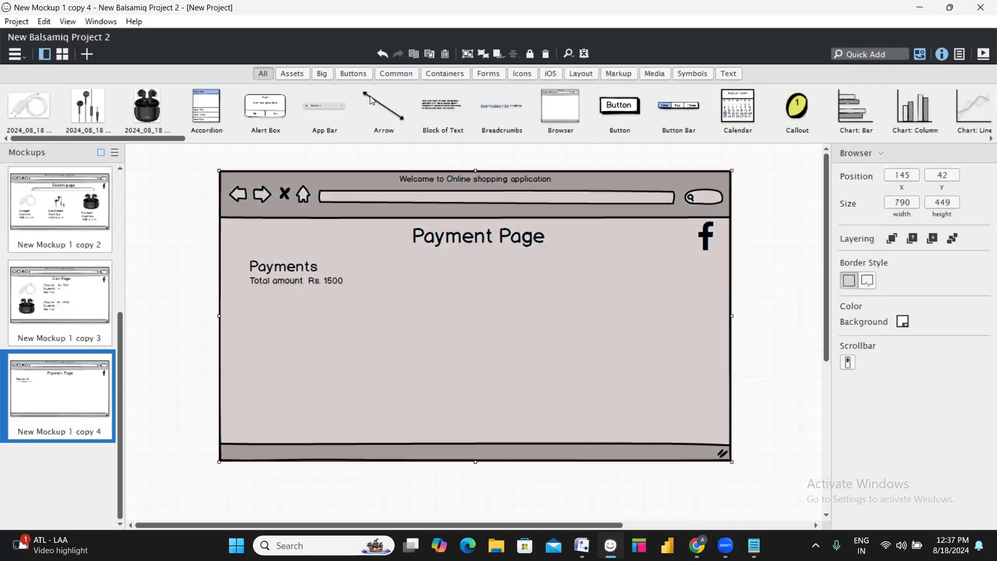
Add an arrow and stretch it across the page under the total amount
{"action": "left_click_drag", "start_coordinate": [310, 232], "coordinate": [302, 331]}
{"action": "left_click_drag", "start_coordinate": [398, 393], "coordinate": [731, 290]}
{"action": "left_click_drag", "start_coordinate": [303, 328], "coordinate": [223, 296]}
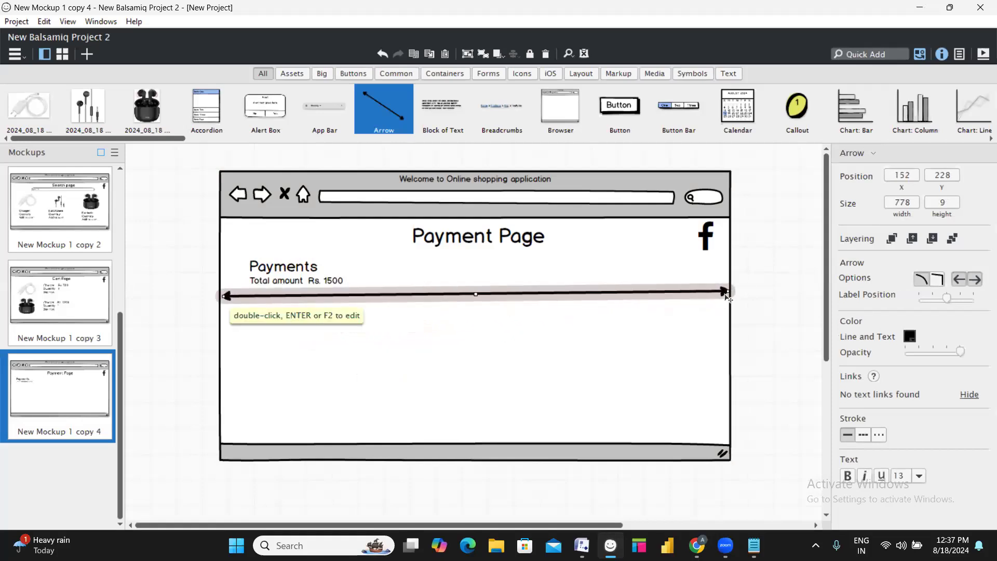
{"action": "left_click_drag", "start_coordinate": [726, 292], "coordinate": [729, 296]}
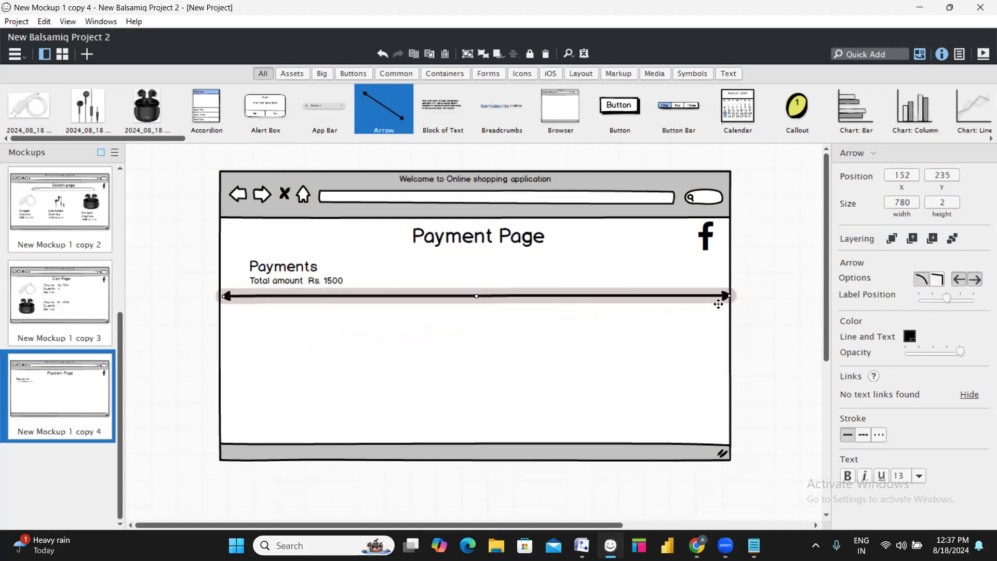
{"action": "left_click", "coordinate": [624, 349]}
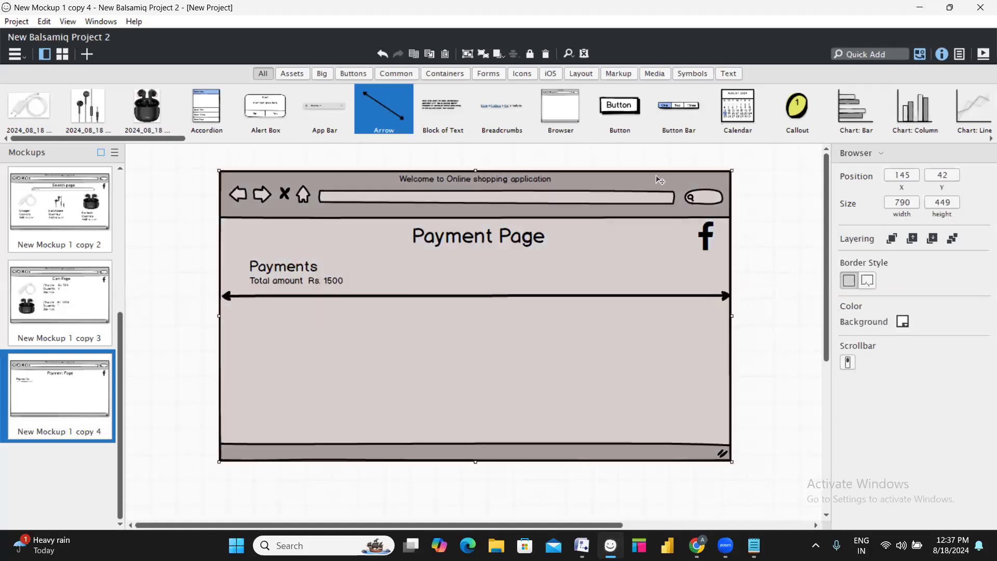
Insert a horizontal rule under the total amount and delete the arrow
{"action": "left_click", "coordinate": [862, 54]}
{"action": "type", "text": "hor"}
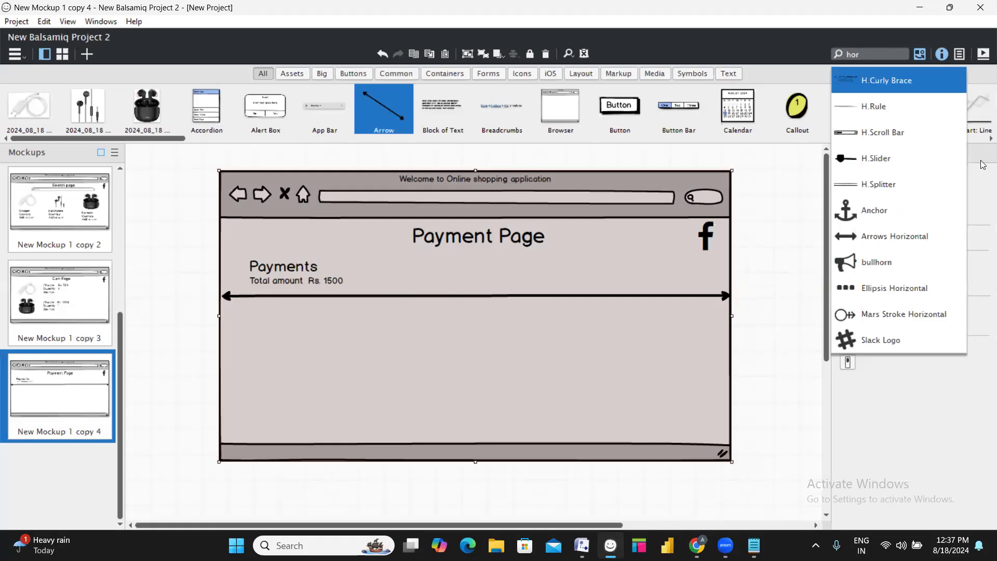
{"action": "left_click", "coordinate": [875, 106]}
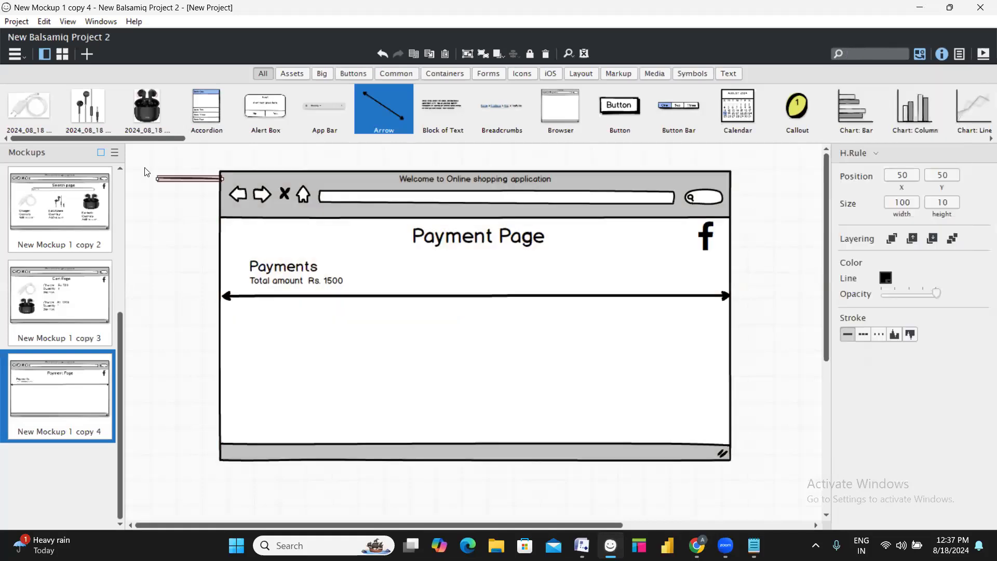
{"action": "left_click_drag", "start_coordinate": [187, 177], "coordinate": [732, 291]}
{"action": "left_click", "coordinate": [367, 296]}
{"action": "key", "text": "Delete"}
{"action": "left_click", "coordinate": [369, 346]}
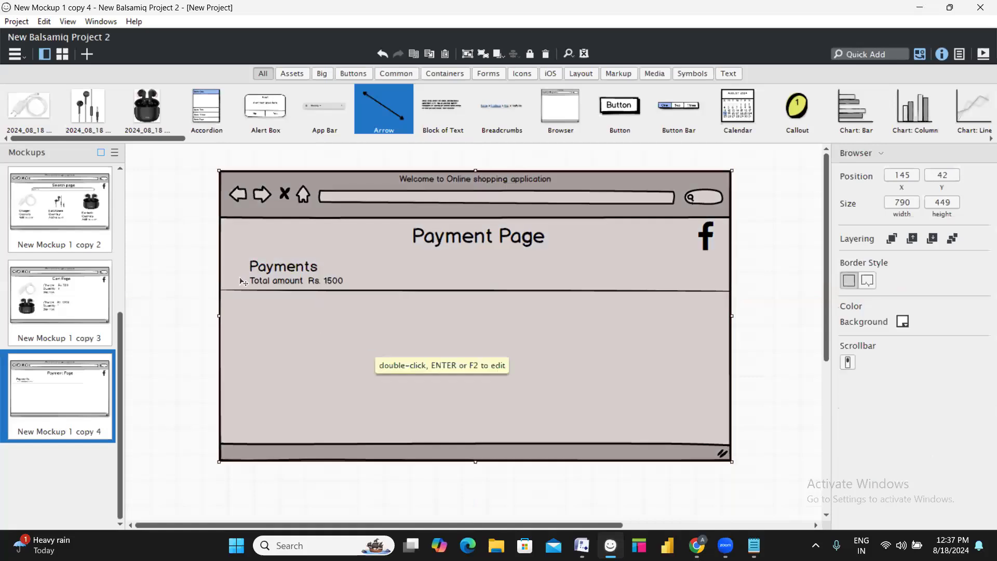
Duplicate the Payments heading and place the copy below the rule
{"action": "left_click", "coordinate": [279, 281]}
{"action": "left_click", "coordinate": [294, 267]}
{"action": "key", "text": "ctrl+c"}
{"action": "key", "text": "ctrl+v"}
{"action": "left_click_drag", "start_coordinate": [336, 270], "coordinate": [328, 303]}
{"action": "left_click_drag", "start_coordinate": [290, 267], "coordinate": [280, 301]}
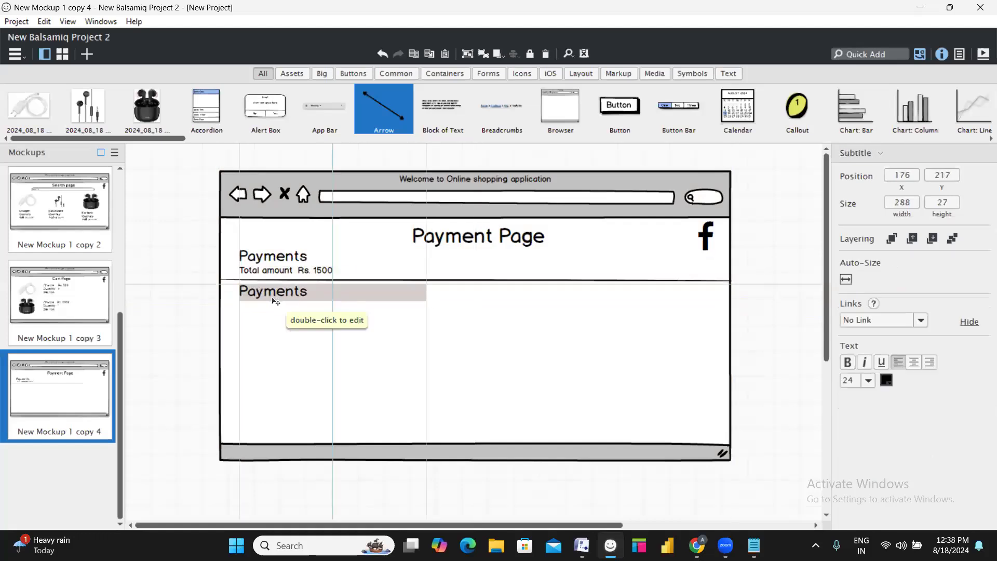
Rename the copied heading to UPI and nudge it slightly down
{"action": "double_click", "coordinate": [282, 292]}
{"action": "type", "text": "UPI"}
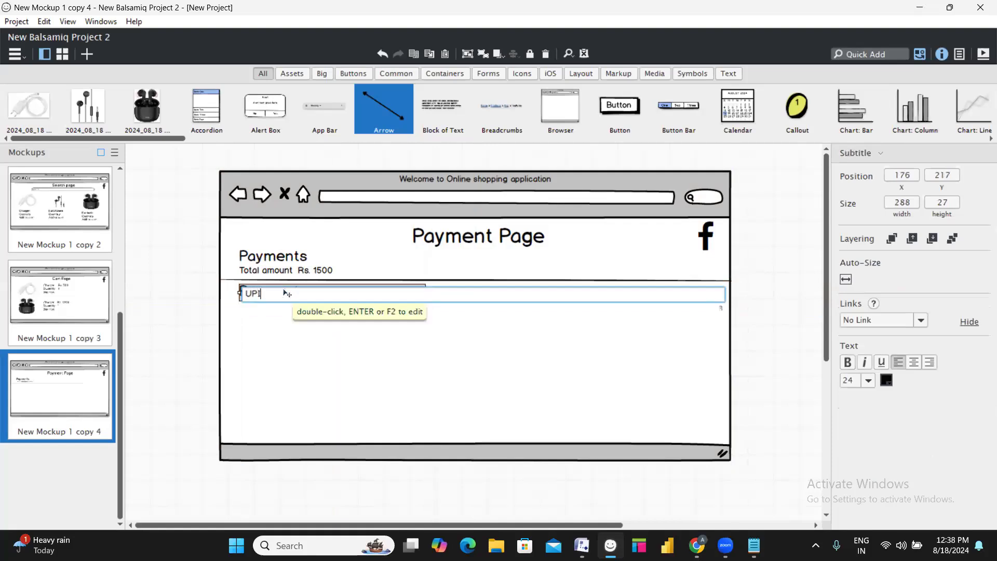
{"action": "key", "text": "Return"}
{"action": "left_click", "coordinate": [274, 374]}
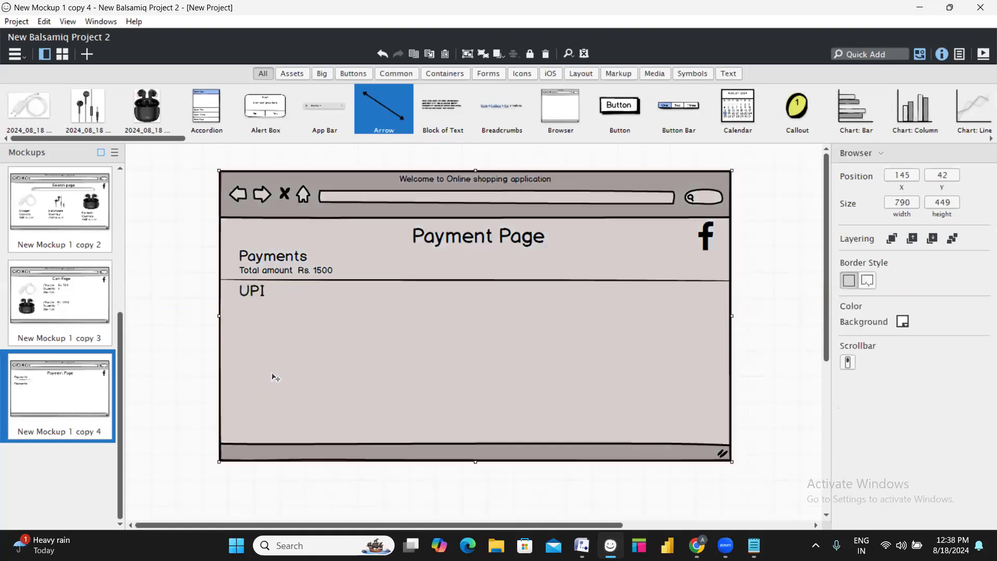
{"action": "left_click_drag", "start_coordinate": [264, 299], "coordinate": [269, 306]}
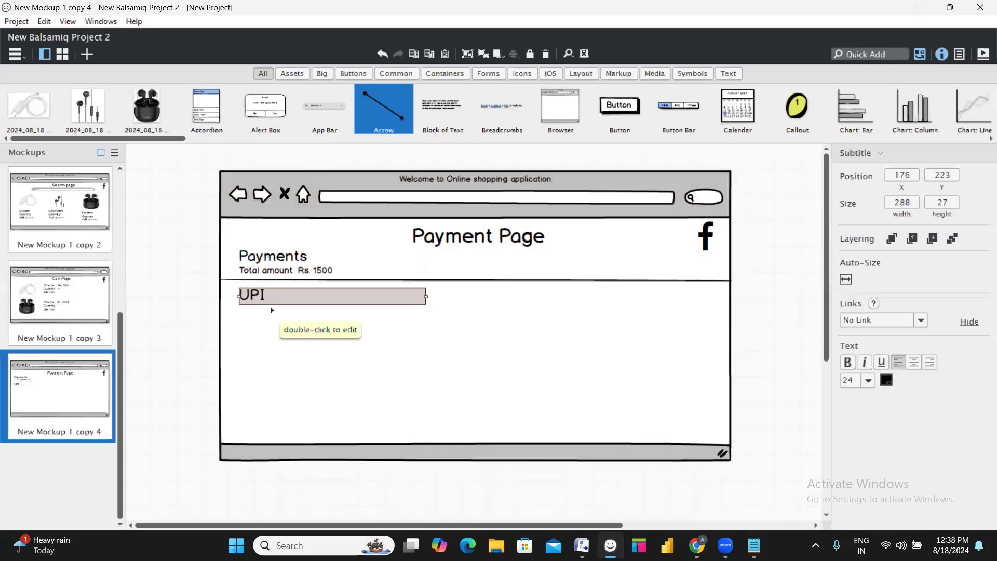
Copy the total caption under UPI and change it to 'Pay by any UPI'
{"action": "left_click_drag", "start_coordinate": [306, 271], "coordinate": [315, 312]}
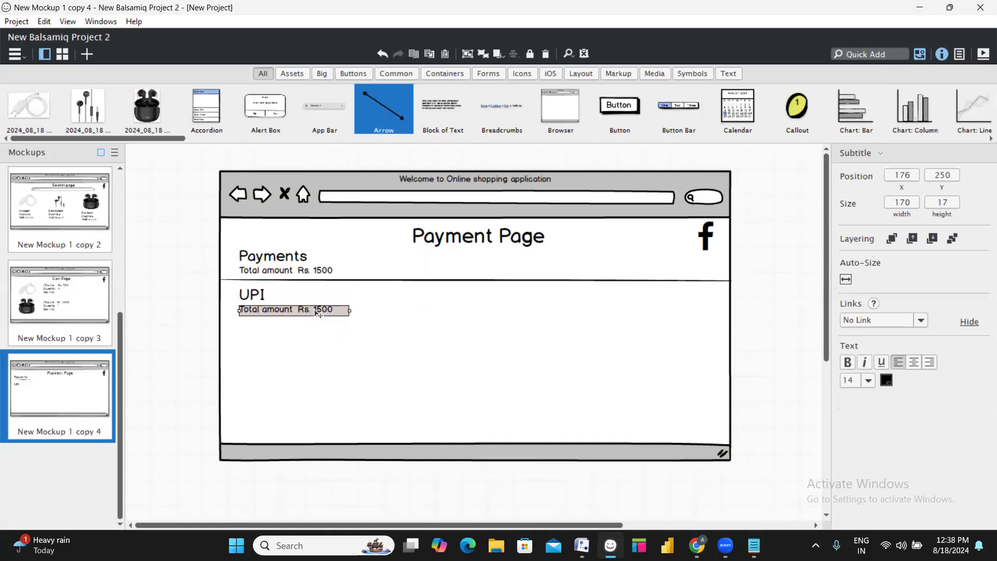
{"action": "double_click", "coordinate": [318, 314]}
{"action": "type", "text": "Pay by"}
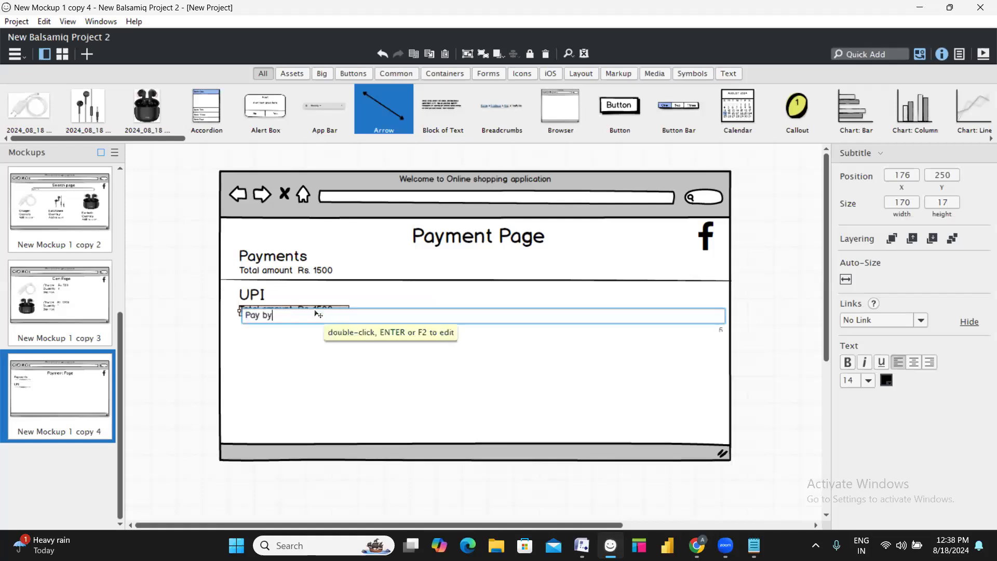
{"action": "type", "text": " anu UPI"}
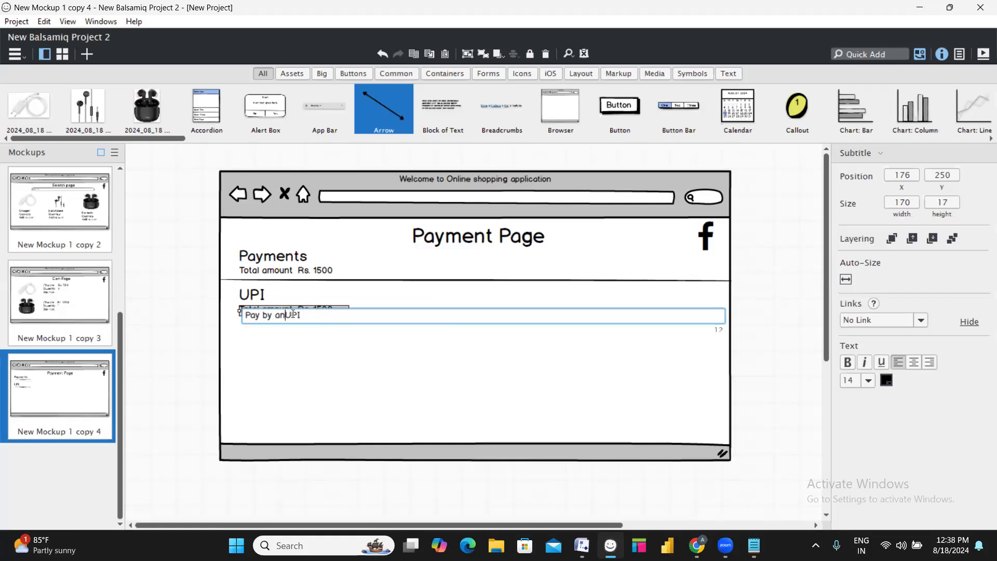
{"action": "key", "text": "BackSpace"}
{"action": "key", "text": "BackSpace"}
{"action": "type", "text": "y"}
{"action": "left_click", "coordinate": [931, 86]}
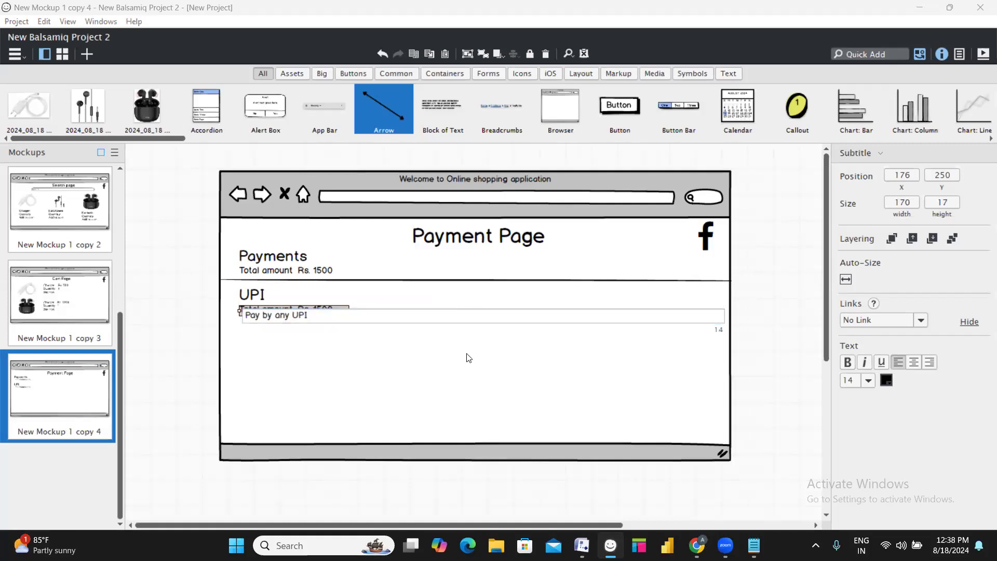
{"action": "left_click", "coordinate": [342, 347]}
{"action": "left_click", "coordinate": [342, 346]}
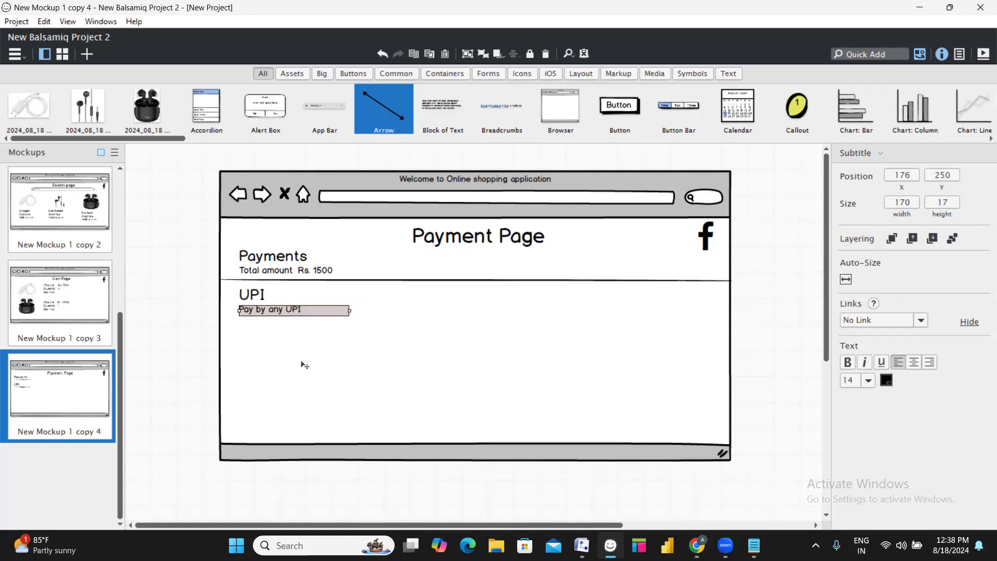
{"action": "left_click", "coordinate": [320, 343]}
Copy a rule below the caption, duplicate the UPI pair, and retitle it 'Credit/Debit /ATM Card'
{"action": "left_click_drag", "start_coordinate": [338, 283], "coordinate": [383, 328]}
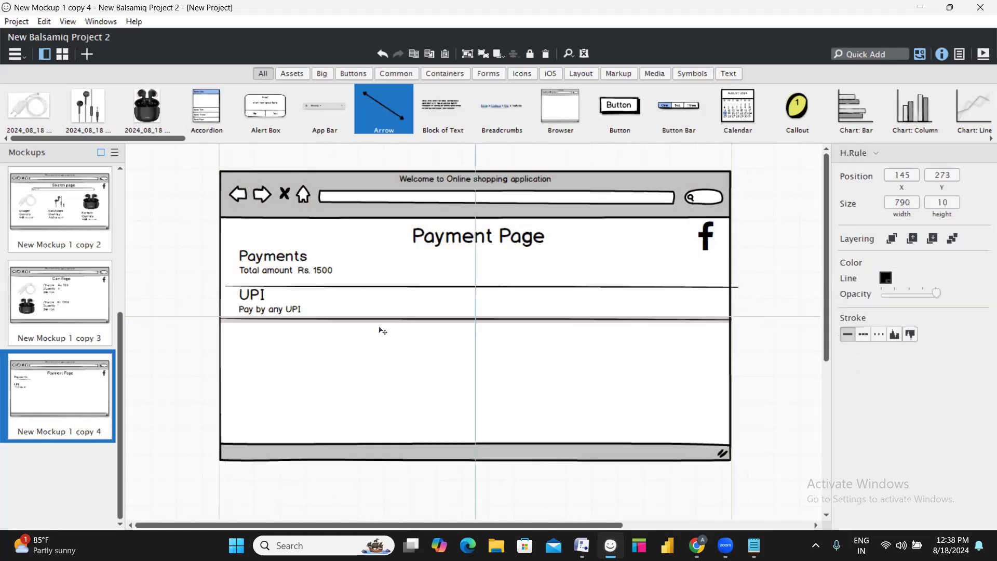
{"action": "left_click", "coordinate": [360, 342]}
{"action": "left_click", "coordinate": [260, 298]}
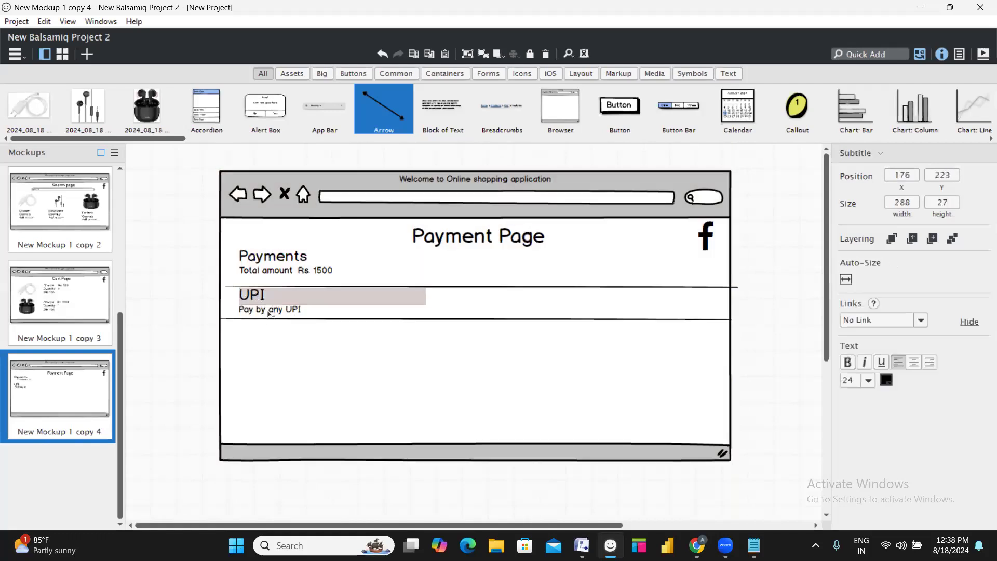
{"action": "left_click", "coordinate": [271, 314], "text": "shift"}
{"action": "left_click_drag", "start_coordinate": [307, 310], "coordinate": [308, 338]}
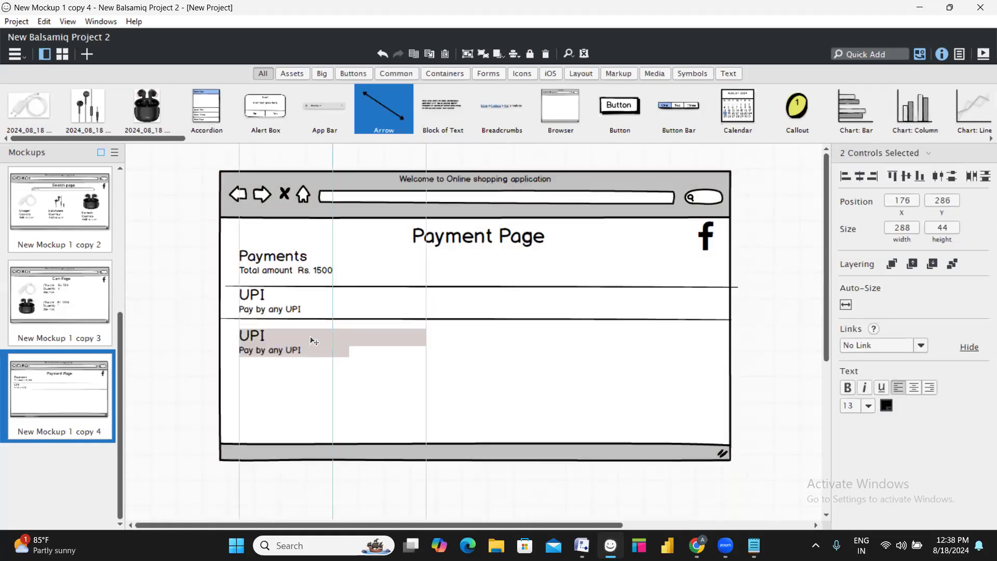
{"action": "double_click", "coordinate": [265, 330]}
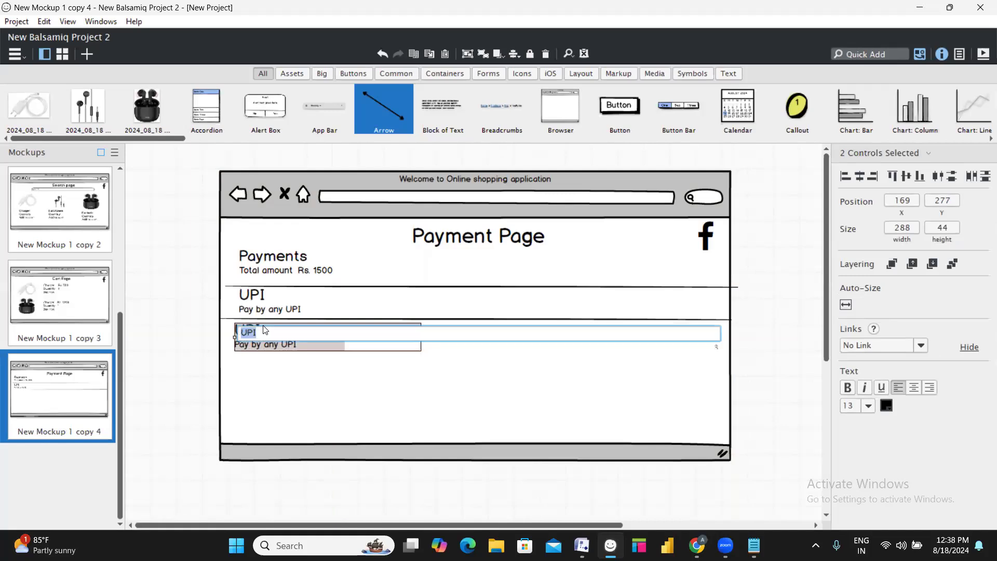
{"action": "key", "text": "BackSpace"}
{"action": "type", "text": "Credit/Debit /ATM Card"}
Confirm the card heading and set its caption to '5% cashback on selected cards', widened
{"action": "key", "text": "Return"}
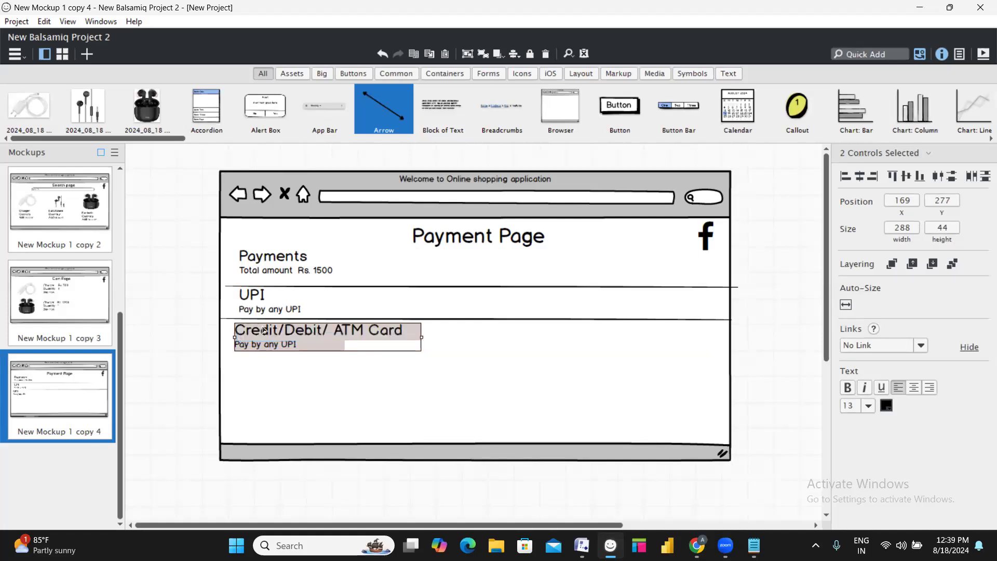
{"action": "left_click", "coordinate": [263, 396]}
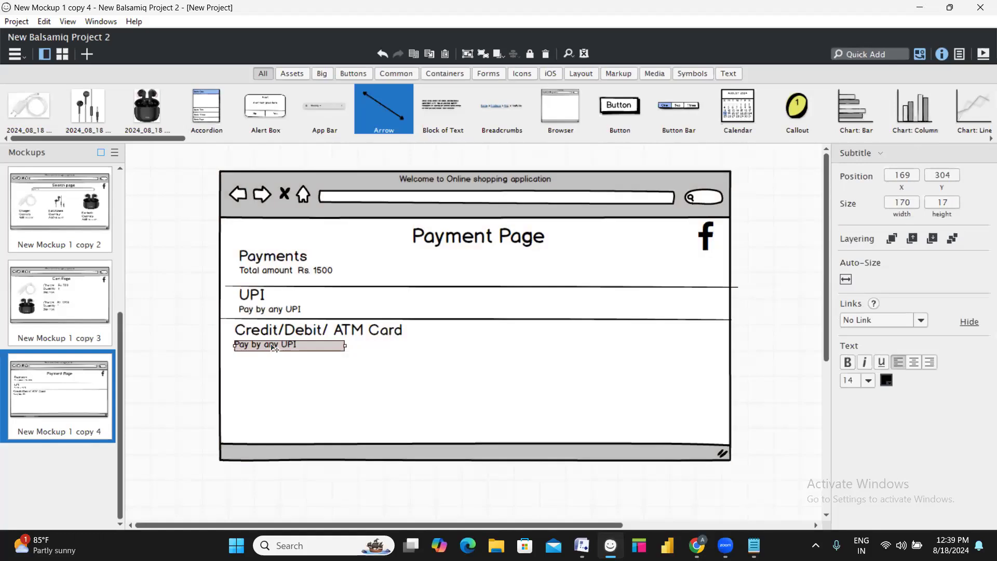
{"action": "double_click", "coordinate": [275, 348]}
{"action": "key", "text": "BackSpace"}
{"action": "type", "text": "5"}
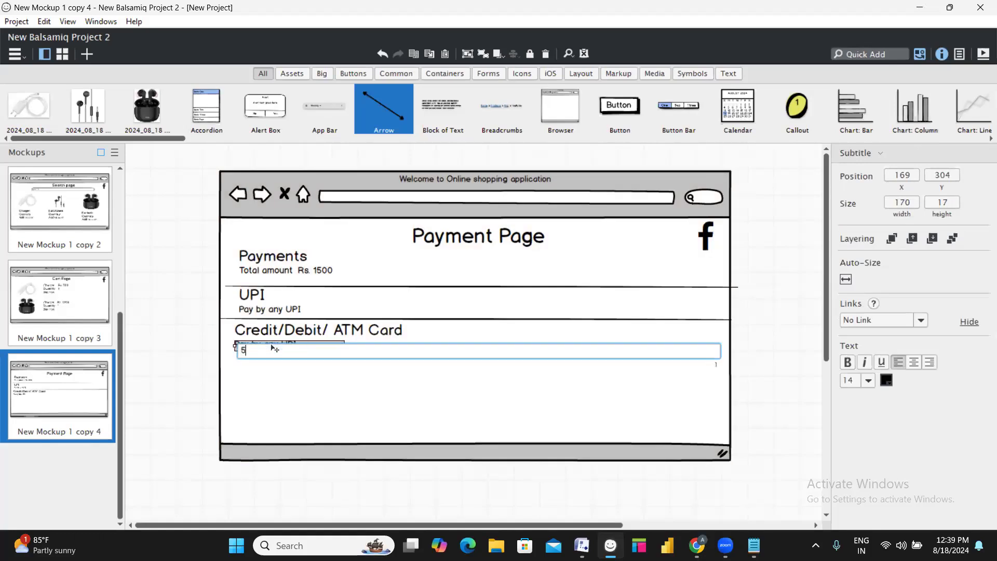
{"action": "type", "text": "% cashback on selected cards"}
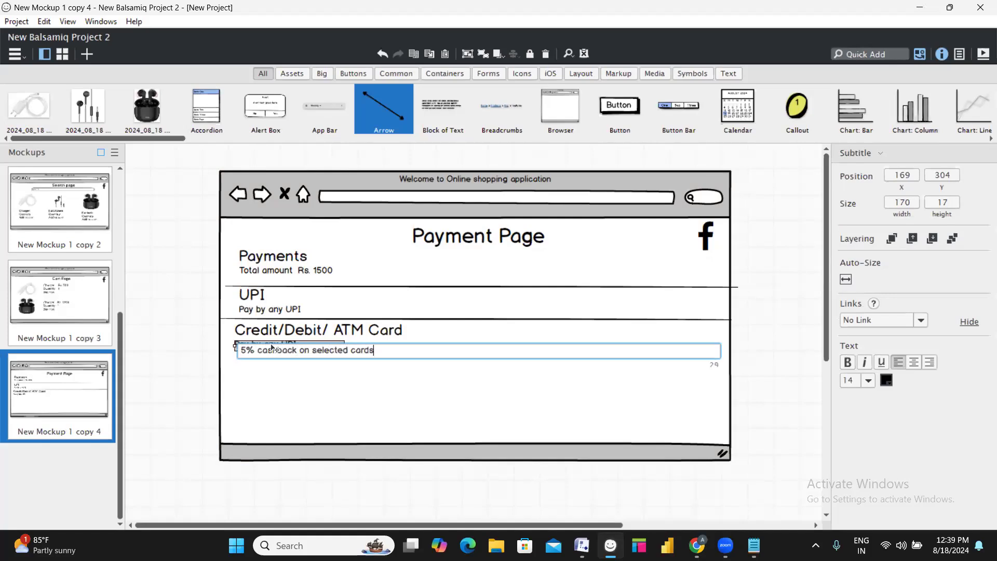
{"action": "key", "text": "Return"}
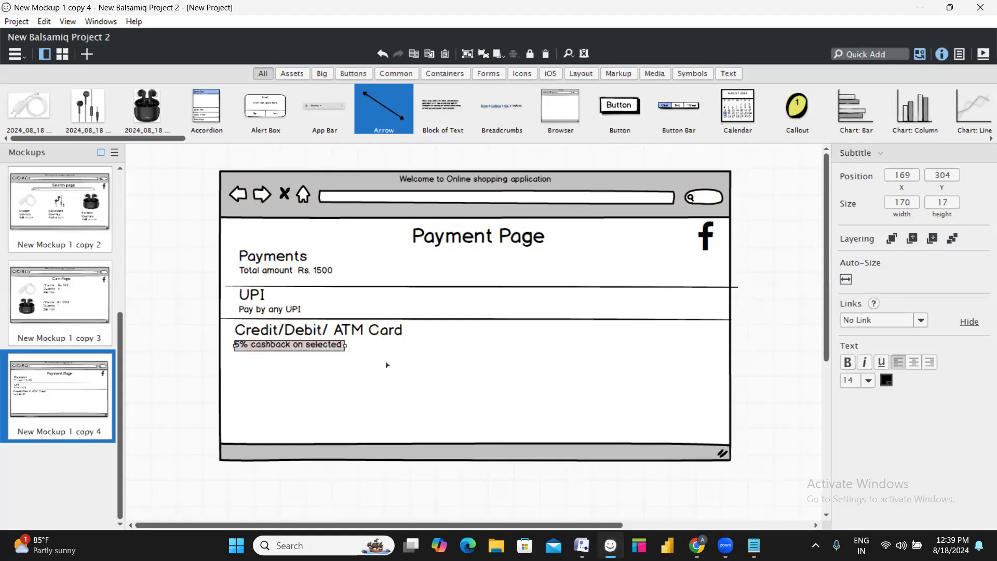
{"action": "left_click_drag", "start_coordinate": [345, 348], "coordinate": [390, 352]}
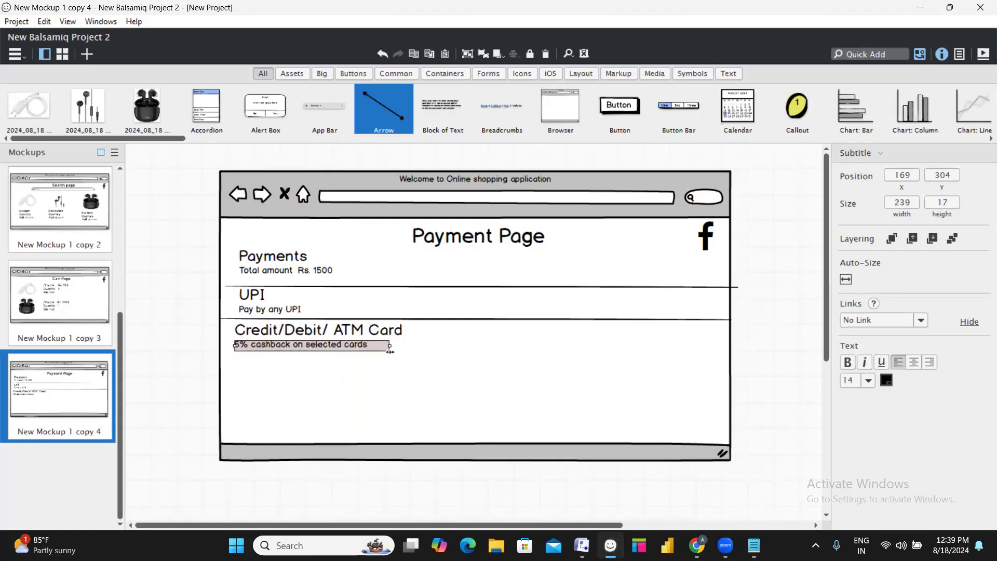
{"action": "left_click", "coordinate": [303, 401]}
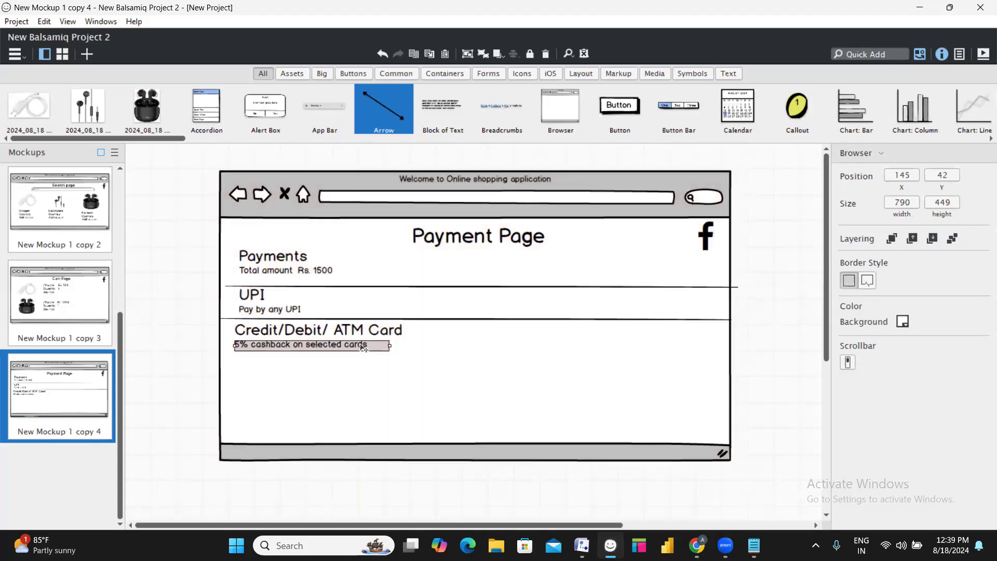
{"action": "double_click", "coordinate": [363, 348]}
{"action": "key", "text": "Escape"}
Duplicate the horizontal rule and place it below the card option
{"action": "left_click", "coordinate": [308, 320]}
{"action": "key", "text": "ctrl+c"}
{"action": "key", "text": "ctrl+v"}
{"action": "left_click_drag", "start_coordinate": [414, 325], "coordinate": [414, 355]}
Copy and paste the card heading and cashback caption pair
{"action": "left_click", "coordinate": [328, 331]}
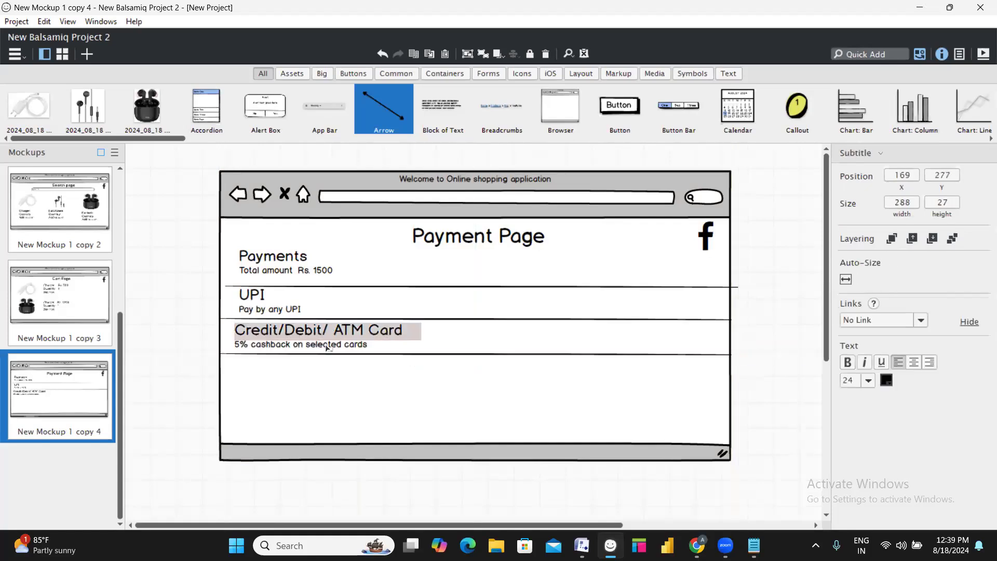
{"action": "left_click", "coordinate": [327, 347], "text": "shift"}
{"action": "key", "text": "ctrl+c"}
{"action": "key", "text": "ctrl+v"}
Move the copied pair below the newest rule, rename its heading 'Net Banking' and clear its cashback caption
{"action": "left_click_drag", "start_coordinate": [363, 352], "coordinate": [372, 374]}
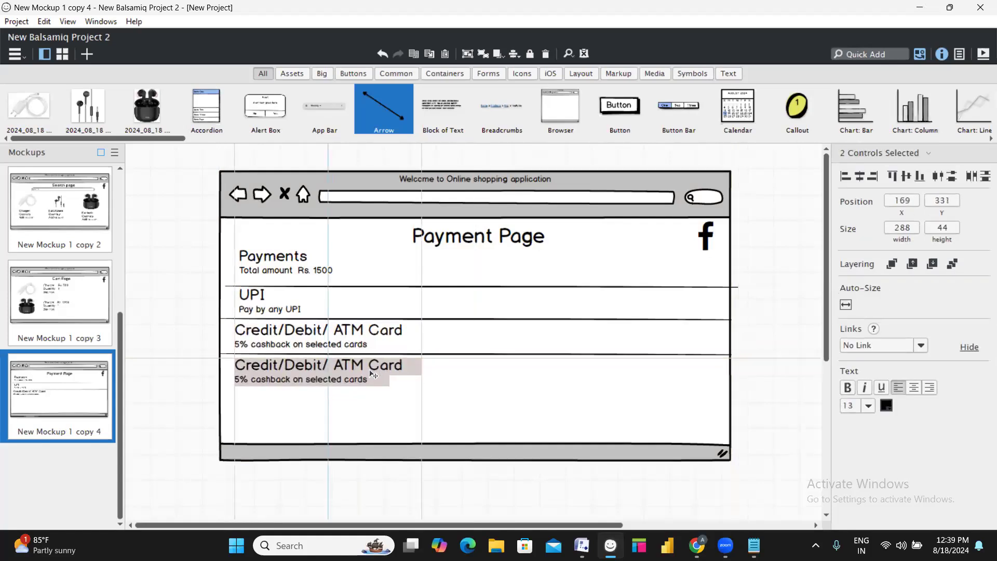
{"action": "double_click", "coordinate": [369, 369]}
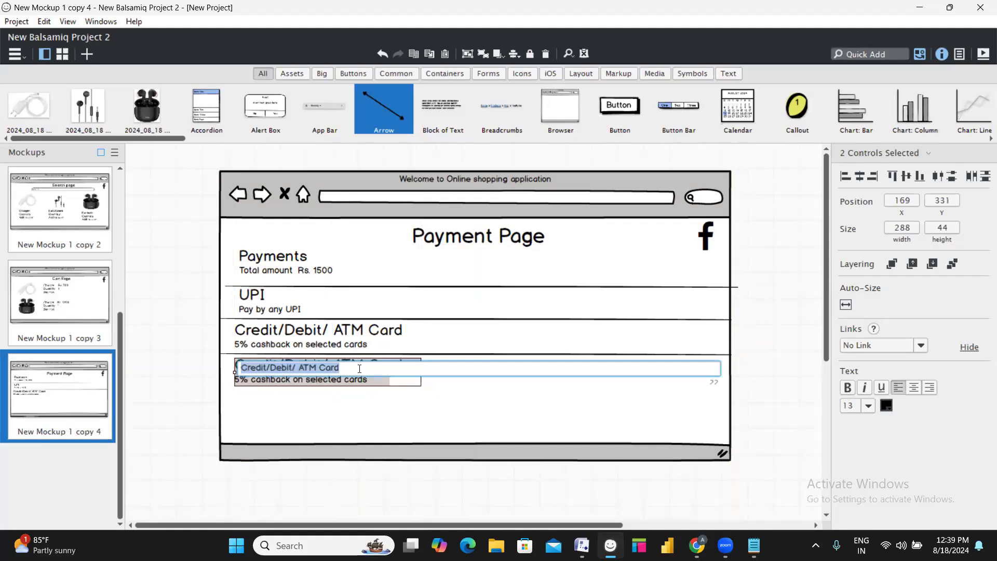
{"action": "type", "text": "Net Bankin"}
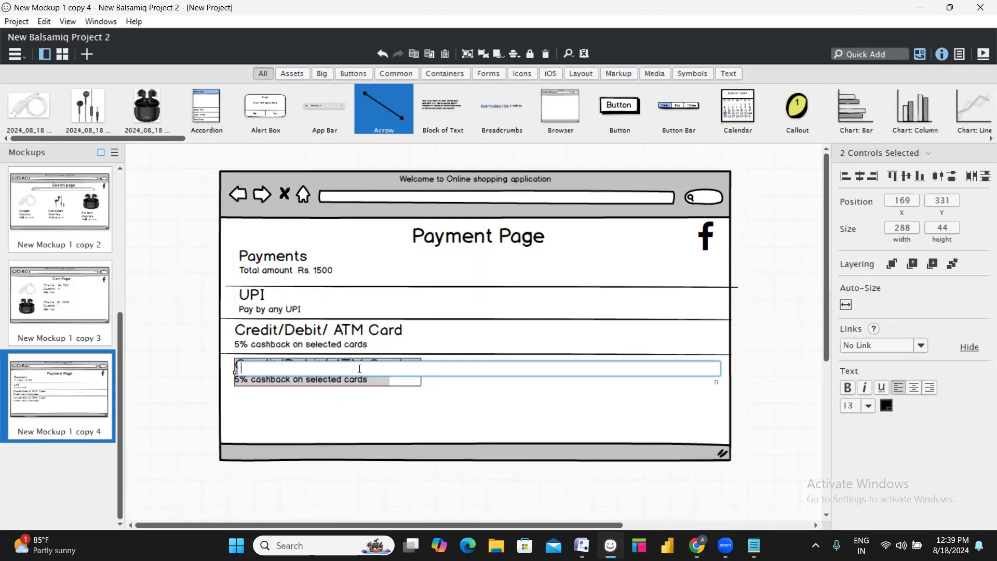
{"action": "type", "text": "g"}
{"action": "key", "text": "Return"}
{"action": "double_click", "coordinate": [349, 384]}
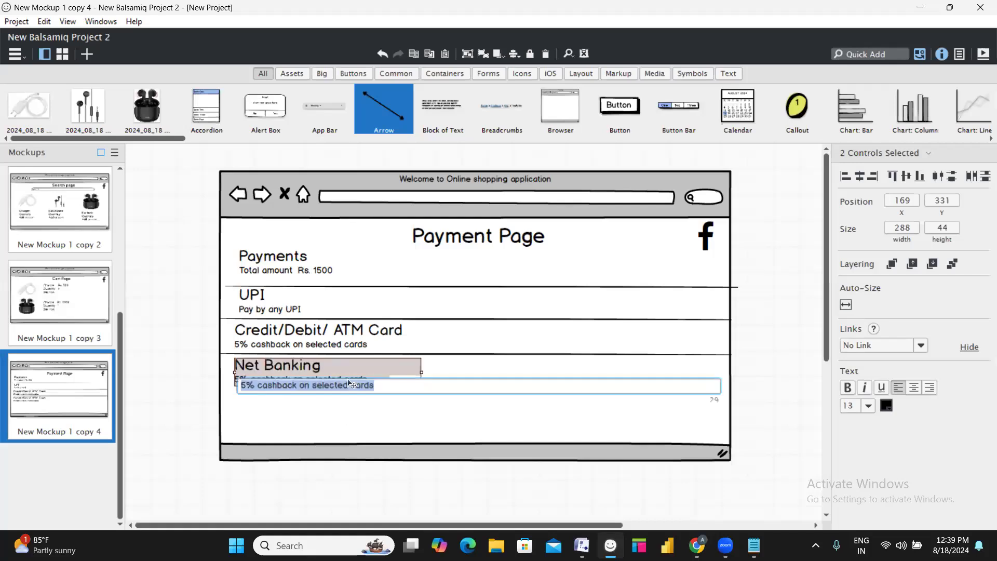
{"action": "key", "text": "BackSpace"}
{"action": "key", "text": "Return"}
Delete the subtitle line under Net Banking
{"action": "double_click", "coordinate": [269, 379]}
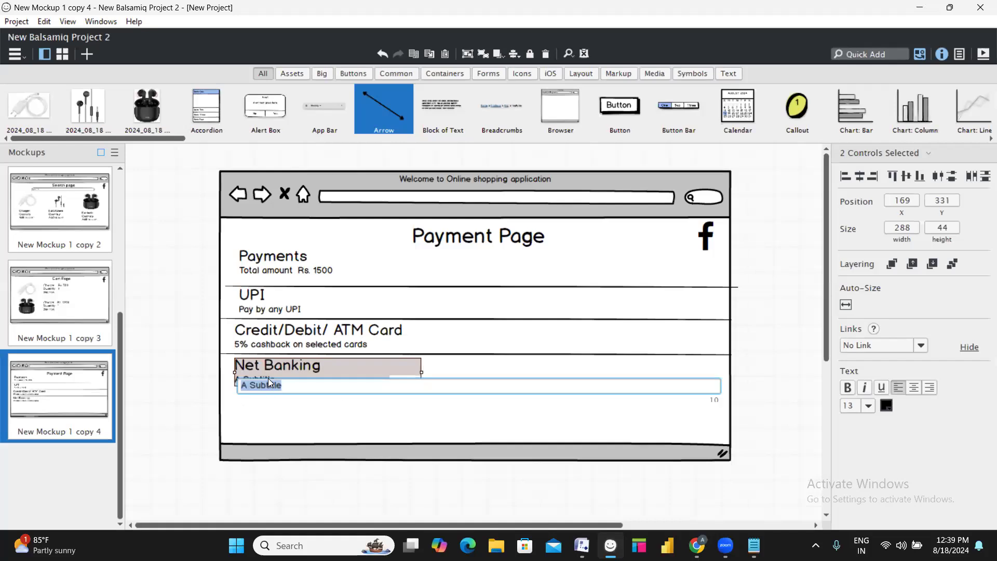
{"action": "key", "text": "Return"}
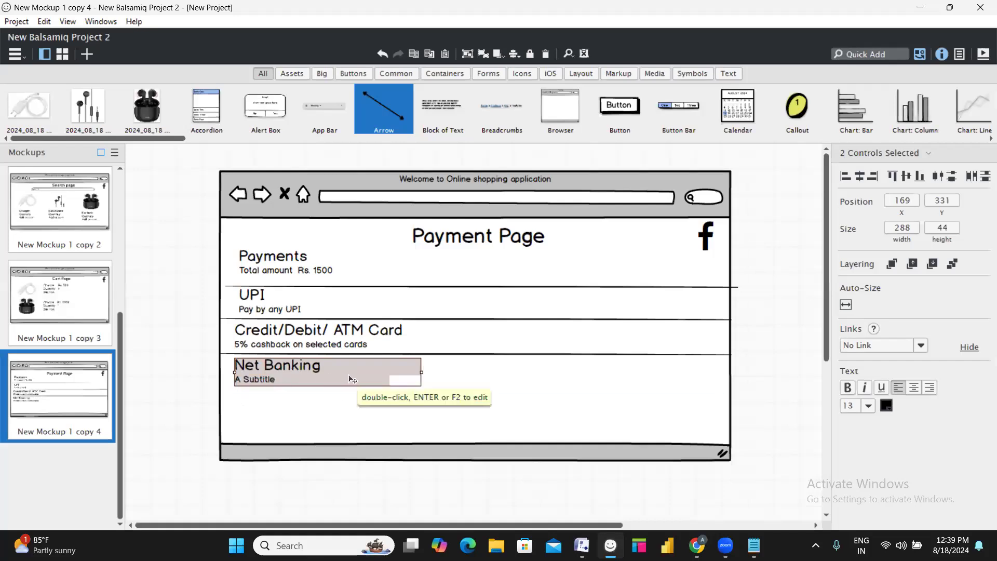
{"action": "left_click", "coordinate": [264, 414]}
{"action": "left_click", "coordinate": [261, 381]}
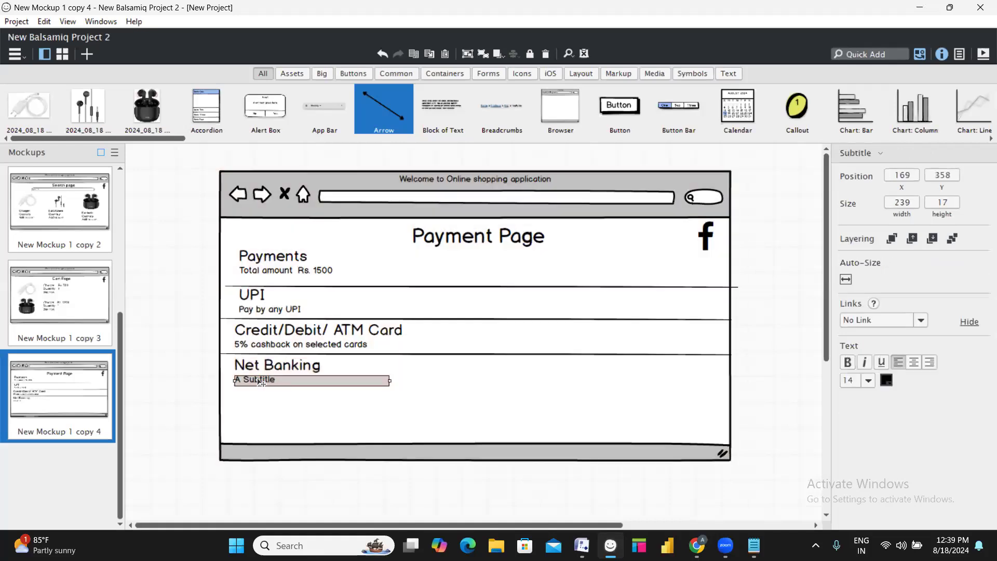
{"action": "key", "text": "Delete"}
Duplicate the horizontal rule and move the copy below Net Banking
{"action": "left_click", "coordinate": [293, 356]}
{"action": "key", "text": "ctrl+c"}
{"action": "key", "text": "ctrl+v"}
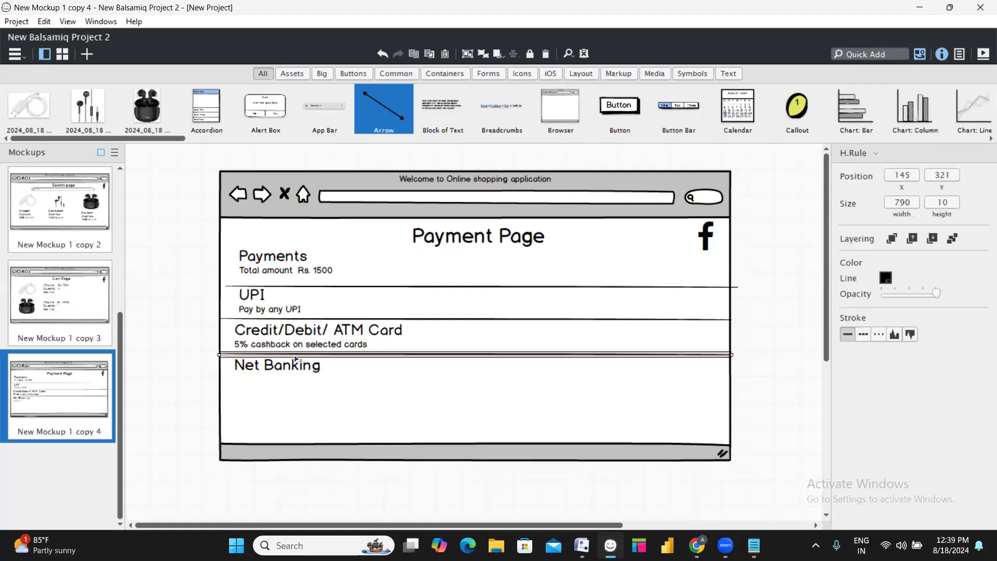
{"action": "mouse_move", "coordinate": [340, 358]}
{"action": "left_mouse_down"}
{"action": "mouse_move", "coordinate": [342, 394]}
{"action": "mouse_move", "coordinate": [352, 356]}
{"action": "left_mouse_up"}
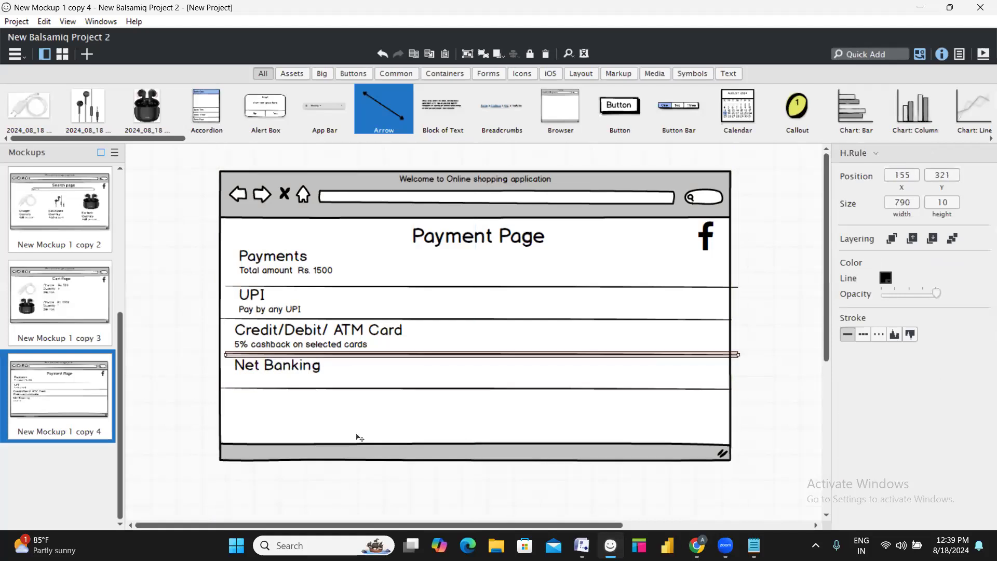
Duplicate the Net Banking heading and move the copy below the new rule
{"action": "left_click", "coordinate": [358, 435]}
{"action": "left_click", "coordinate": [314, 373]}
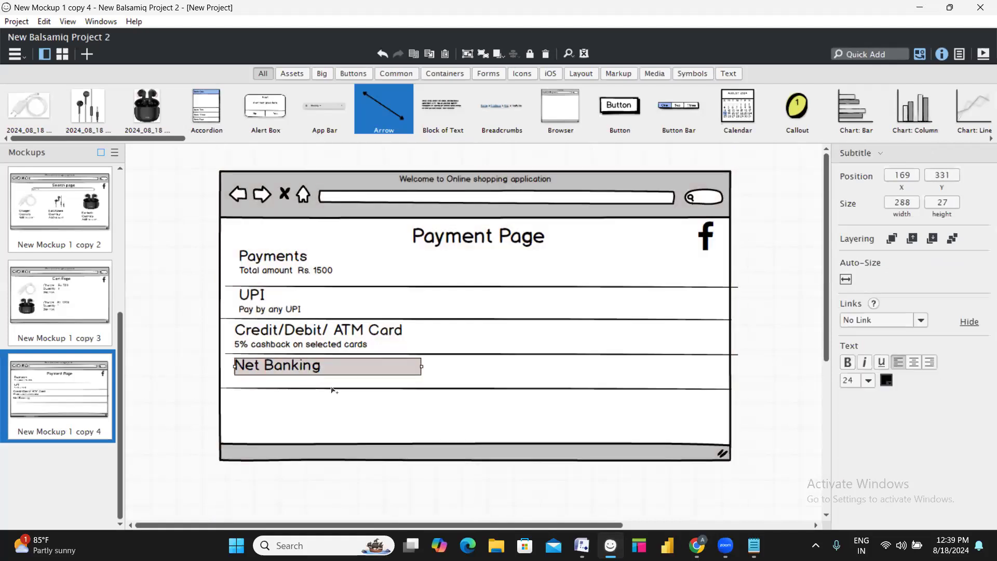
{"action": "key", "text": "ctrl+d"}
{"action": "left_click_drag", "start_coordinate": [292, 375], "coordinate": [283, 404]}
Retitle the copied heading 'Cash On Delivery'
{"action": "double_click", "coordinate": [283, 404]}
{"action": "type", "text": "Cas"}
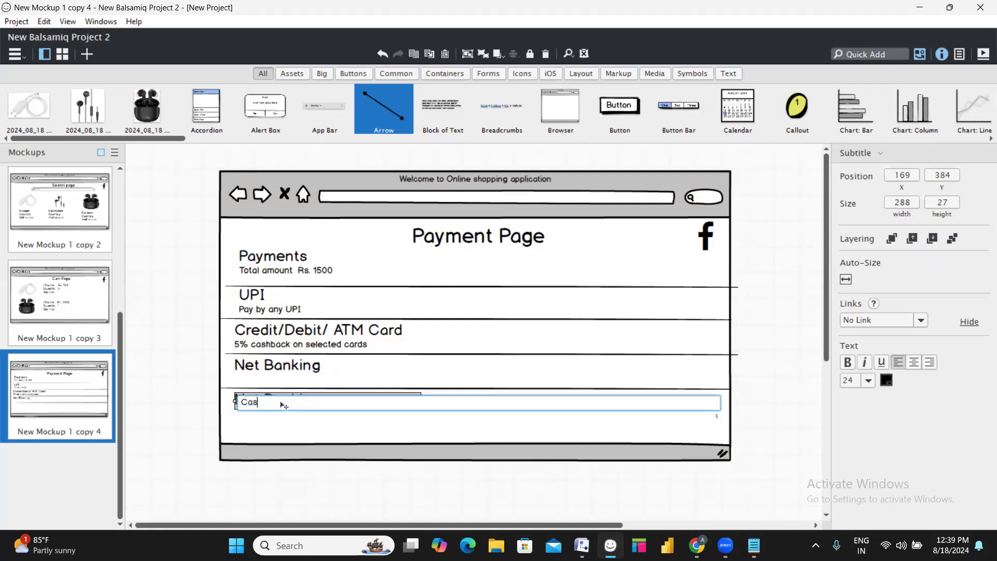
{"action": "type", "text": "h On Delovery"}
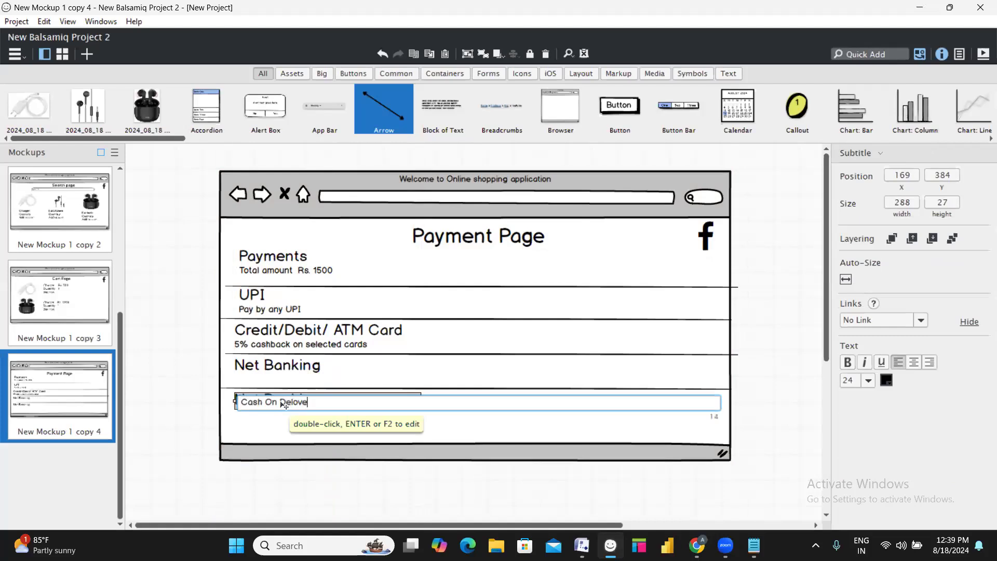
{"action": "key", "text": "BackSpace"}
{"action": "key", "text": "BackSpace"}
{"action": "key", "text": "BackSpace"}
{"action": "key", "text": "BackSpace"}
{"action": "key", "text": "BackSpace"}
{"action": "type", "text": "evry"}
{"action": "key", "text": "BackSpace"}
{"action": "key", "text": "BackSpace"}
{"action": "key", "text": "BackSpace"}
{"action": "key", "text": "BackSpace"}
{"action": "key", "text": "BackSpace"}
{"action": "type", "text": "ivery"}
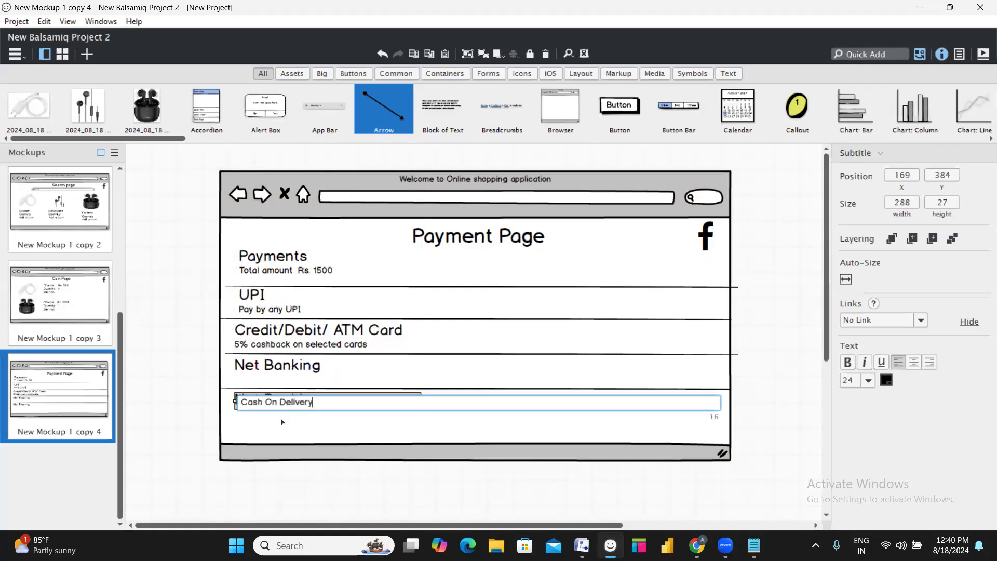
{"action": "key", "text": "Return"}
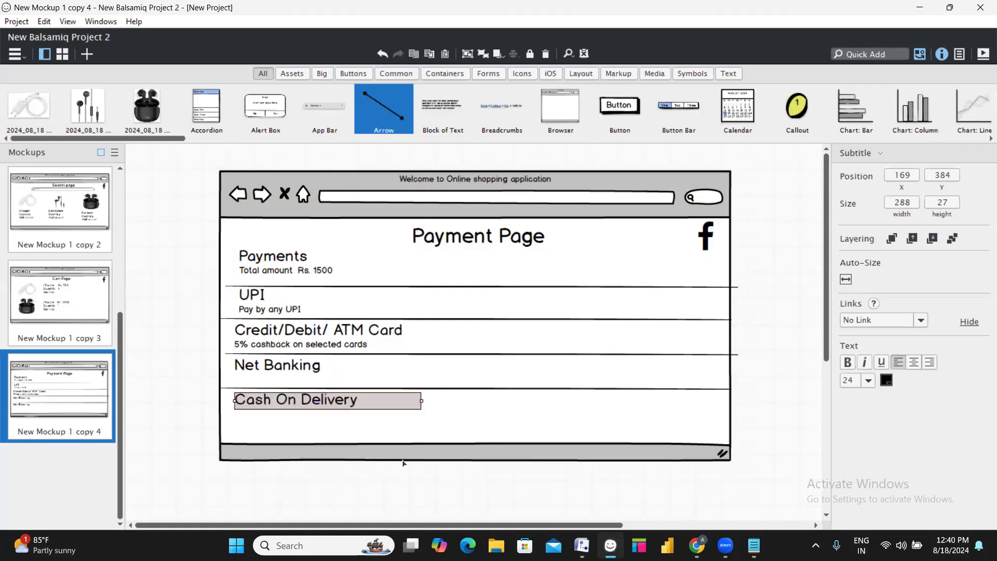
{"action": "left_click", "coordinate": [617, 485]}
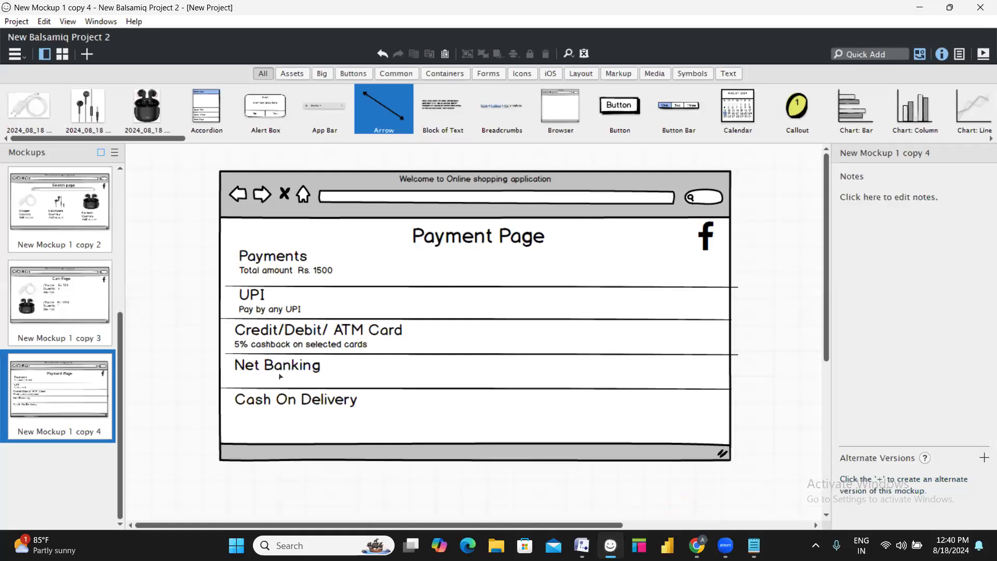
{"action": "left_click", "coordinate": [278, 403]}
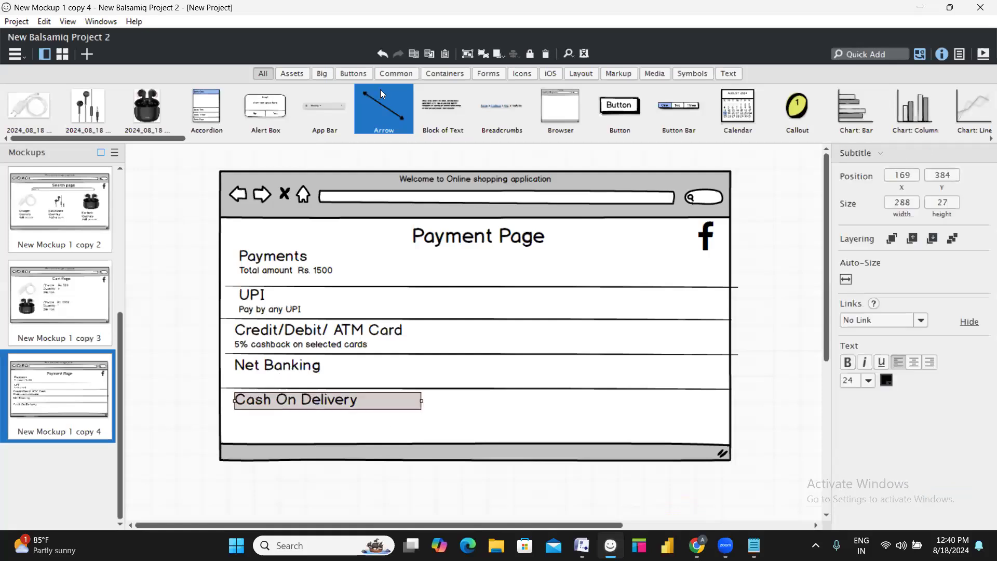
Add a button labelled 'Proceed to pay' centred below Cash On Delivery, above the bottom bar
{"action": "left_click_drag", "start_coordinate": [619, 106], "coordinate": [466, 433]}
{"action": "type", "text": "Select & Proceed"}
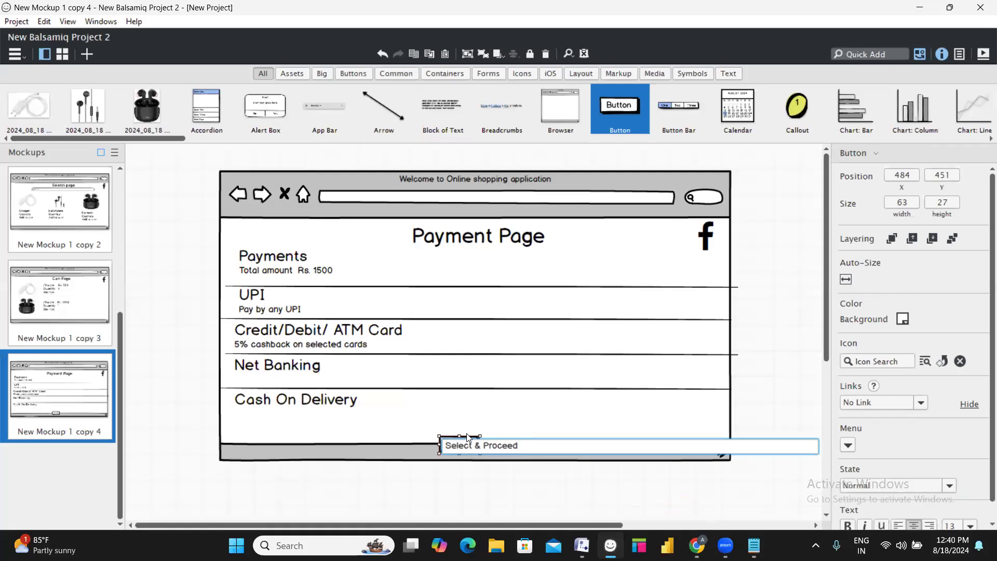
{"action": "key", "text": "BackSpace"}
{"action": "key", "text": "BackSpace"}
{"action": "key", "text": "BackSpace"}
{"action": "key", "text": "BackSpace"}
{"action": "key", "text": "BackSpace"}
{"action": "key", "text": "BackSpace"}
{"action": "key", "text": "BackSpace"}
{"action": "key", "text": "BackSpace"}
{"action": "key", "text": "BackSpace"}
{"action": "key", "text": "BackSpace"}
{"action": "key", "text": "BackSpace"}
{"action": "key", "text": "BackSpace"}
{"action": "key", "text": "BackSpace"}
{"action": "key", "text": "BackSpace"}
{"action": "key", "text": "BackSpace"}
{"action": "key", "text": "BackSpace"}
{"action": "type", "text": "Proceed to pay"}
{"action": "key", "text": "Return"}
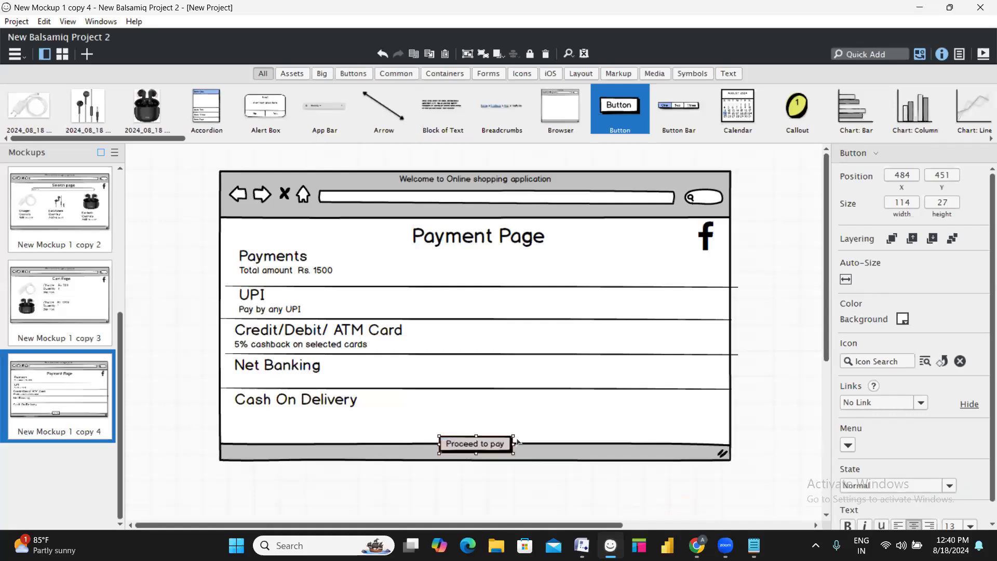
{"action": "left_click_drag", "start_coordinate": [483, 444], "coordinate": [467, 432]}
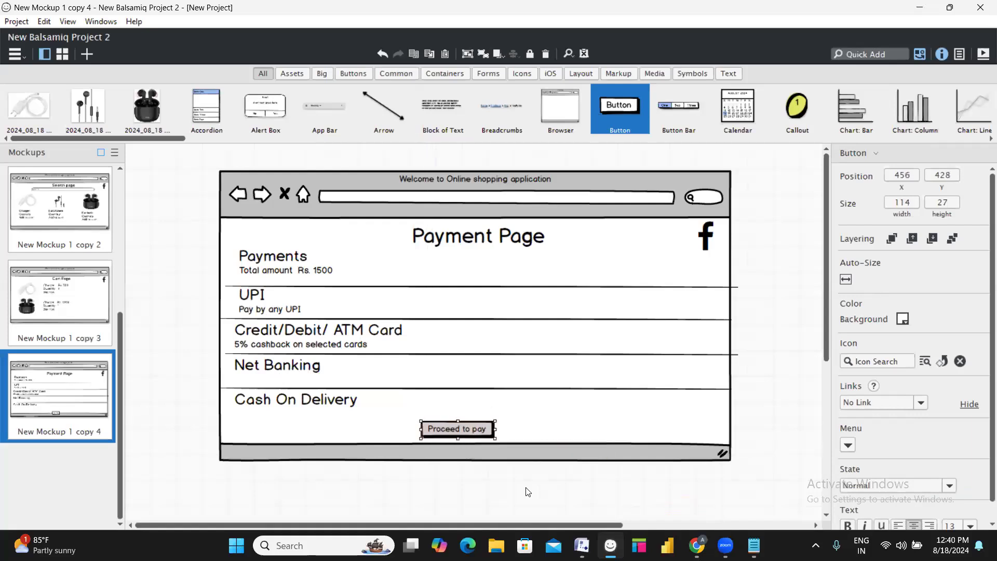
{"action": "left_click", "coordinate": [526, 492]}
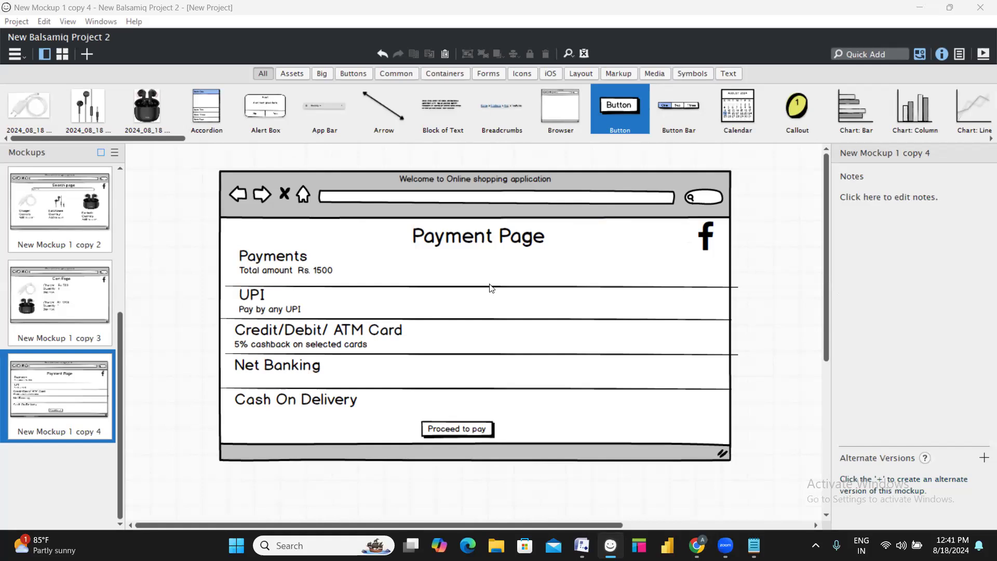
Leave the Payment Page and view the Cart Page, then the Search page mockup
{"action": "left_click", "coordinate": [280, 261]}
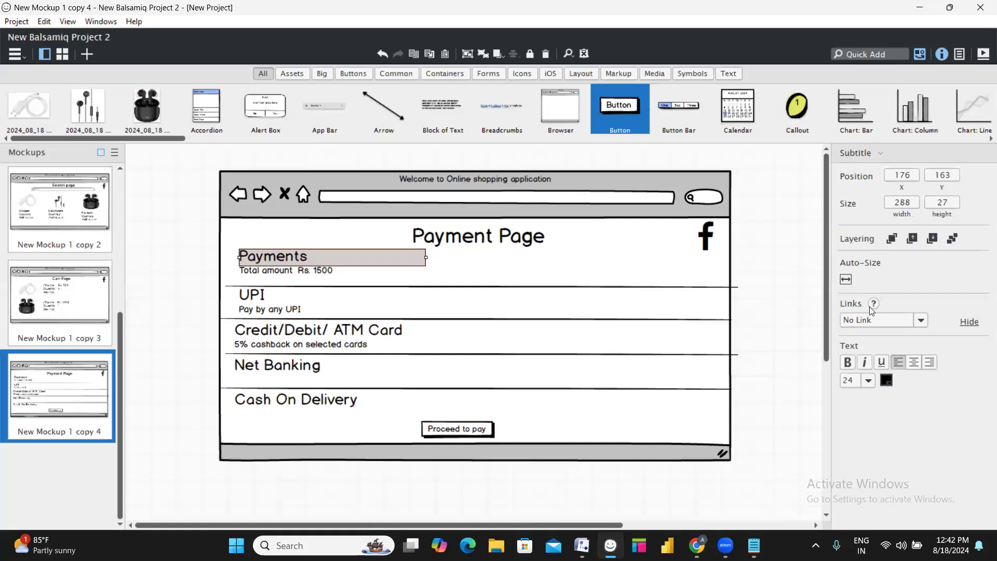
{"action": "left_click", "coordinate": [595, 477]}
{"action": "left_click", "coordinate": [31, 296]}
{"action": "left_click", "coordinate": [52, 203]}
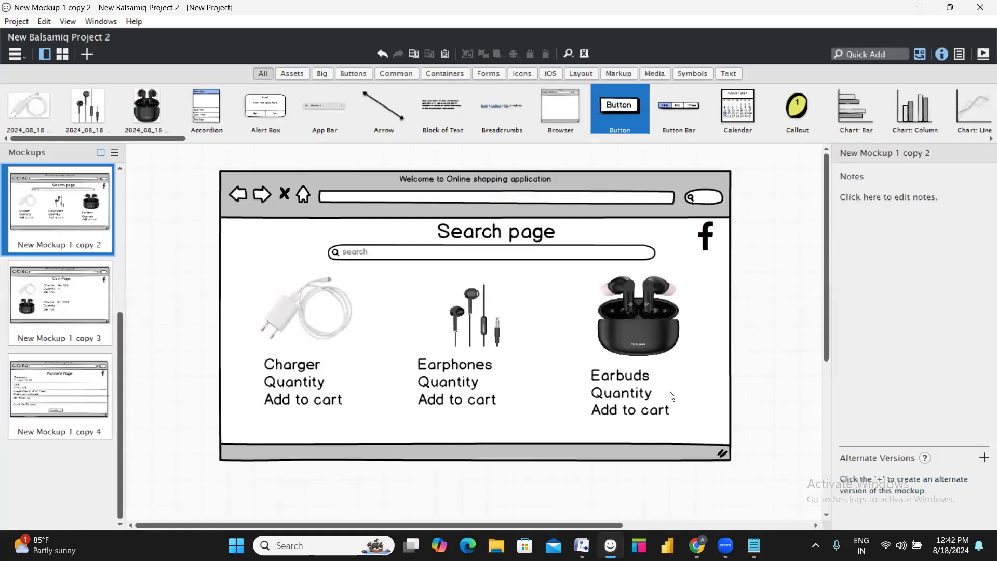
Review the Payment, Sign Up, Login, Search and Cart mockups, then bring Axure RP forward
{"action": "left_click", "coordinate": [68, 375]}
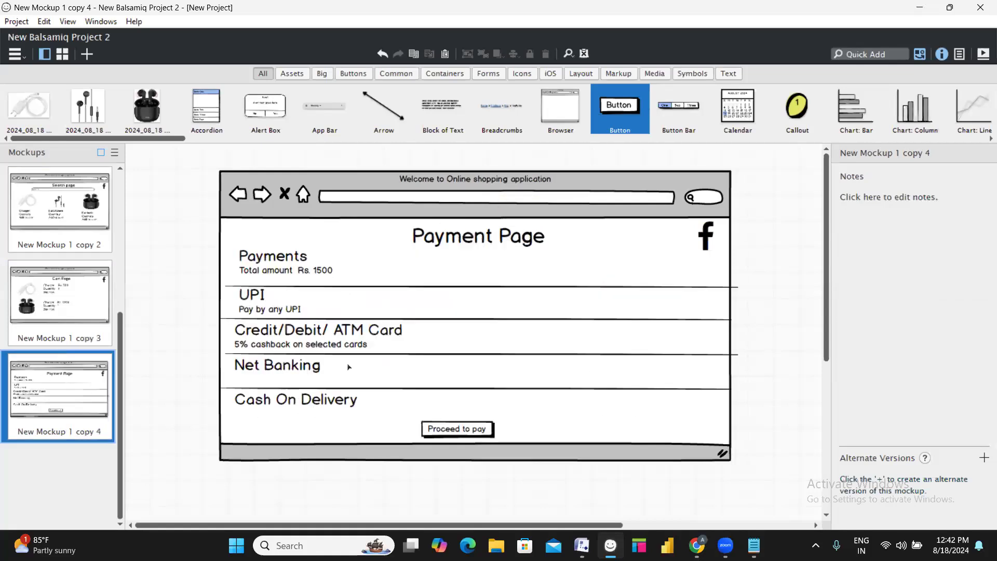
{"action": "scroll", "coordinate": [69, 295], "scroll_direction": "up", "scroll_amount": 3}
{"action": "left_click", "coordinate": [74, 216]}
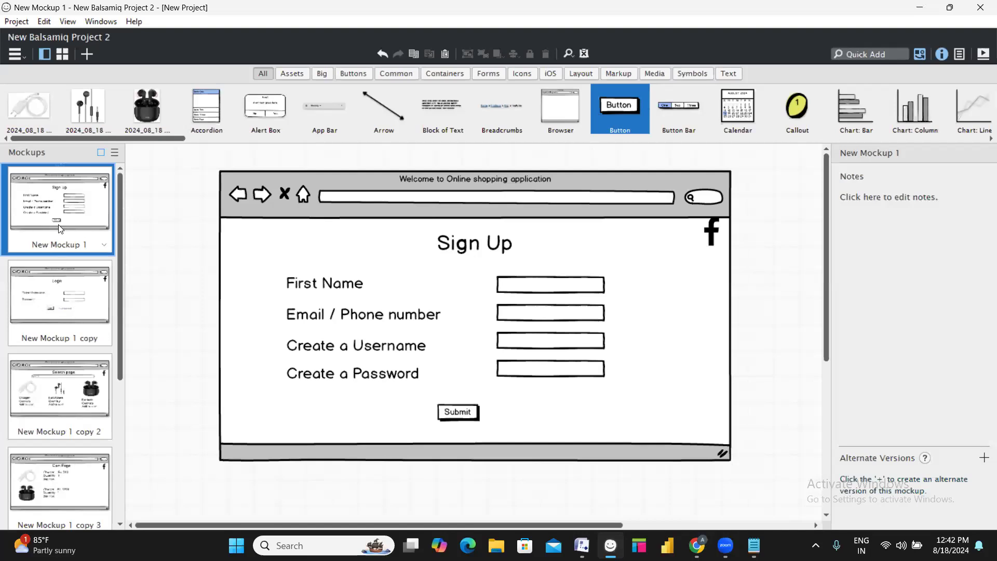
{"action": "left_click", "coordinate": [67, 297]}
{"action": "left_click", "coordinate": [73, 386]}
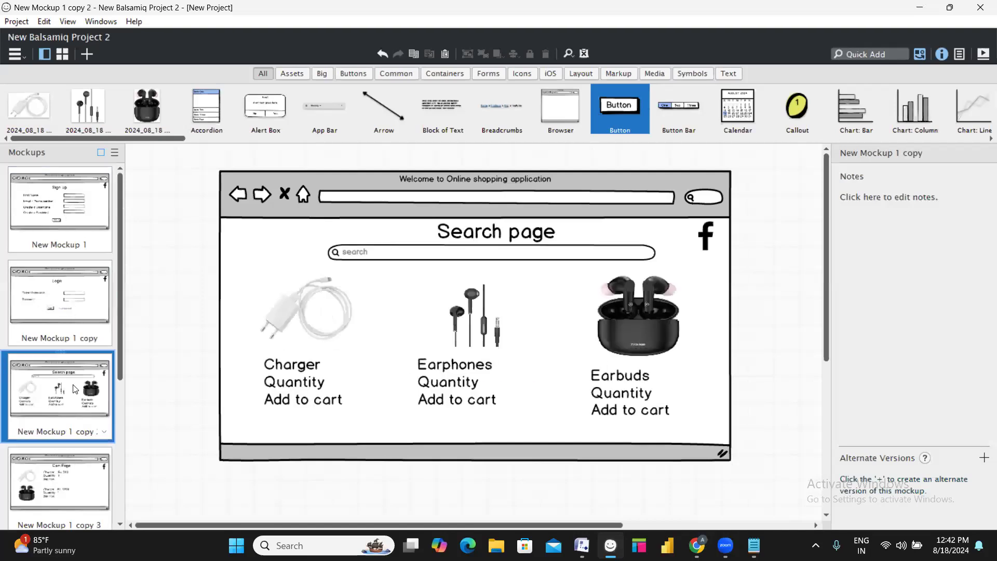
{"action": "left_click", "coordinate": [44, 488]}
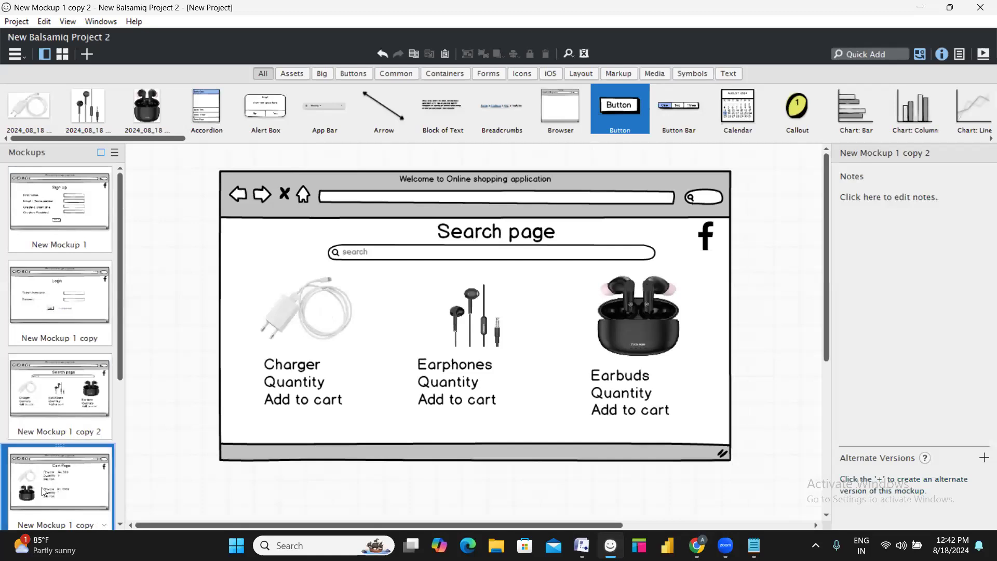
{"action": "left_click", "coordinate": [73, 400]}
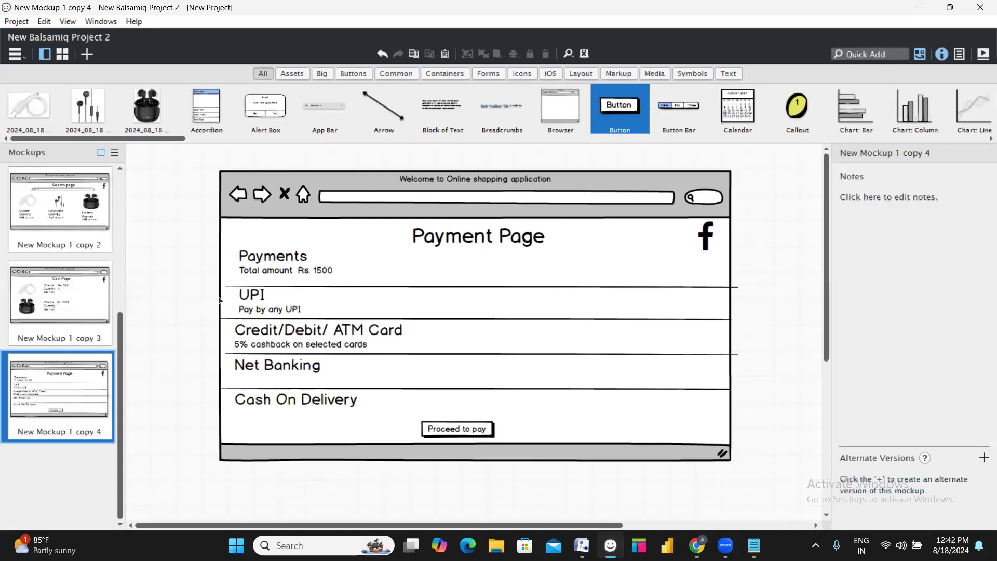
{"action": "left_click", "coordinate": [640, 546]}
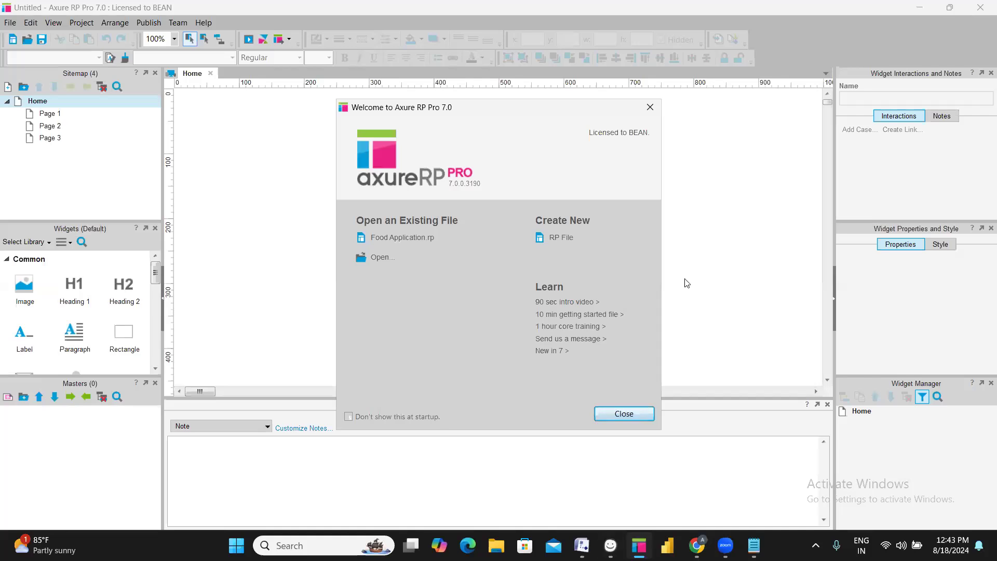
Dismiss the Axure welcome screen to reveal the blank Home page
{"action": "left_click", "coordinate": [629, 419]}
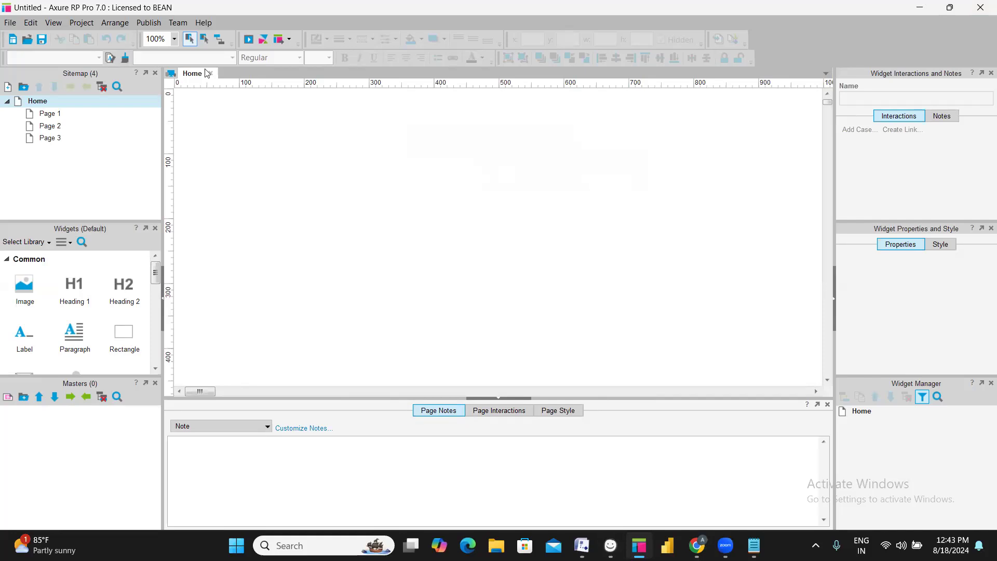
{"action": "left_click", "coordinate": [987, 125]}
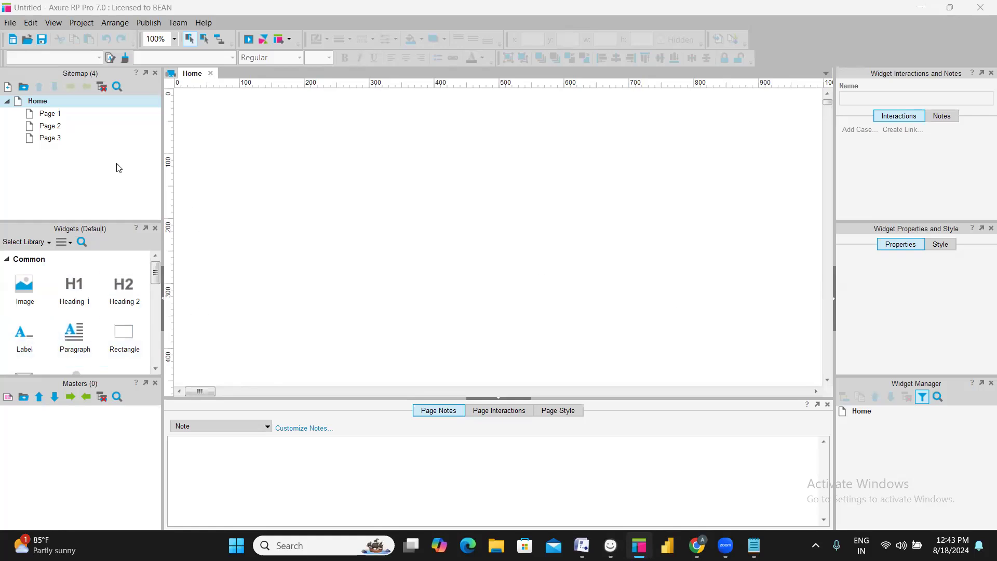
{"action": "mouse_move", "coordinate": [50, 111]}
Rename the Home page in the sitemap to 'Login page'
{"action": "right_click", "coordinate": [42, 104]}
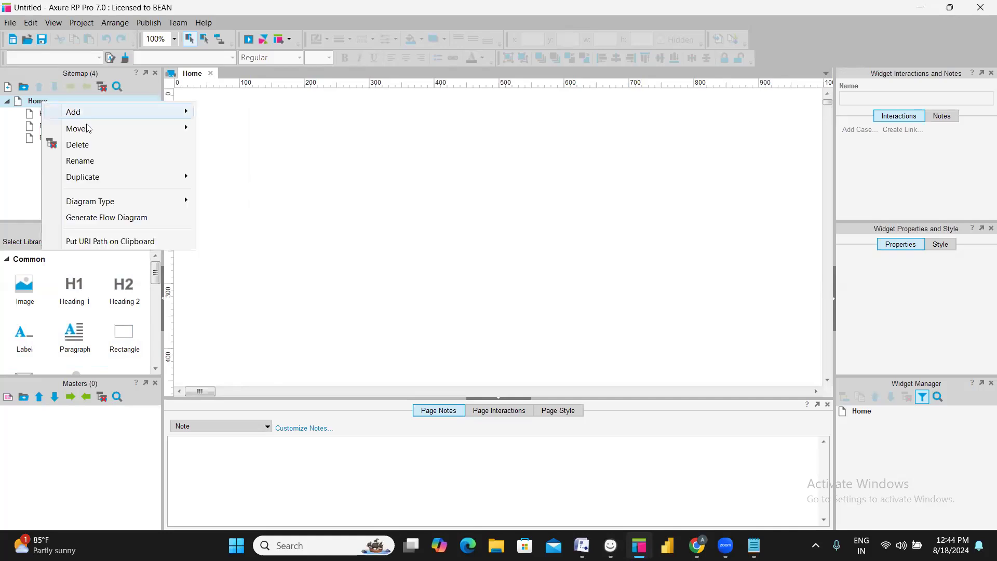
{"action": "left_click", "coordinate": [81, 160]}
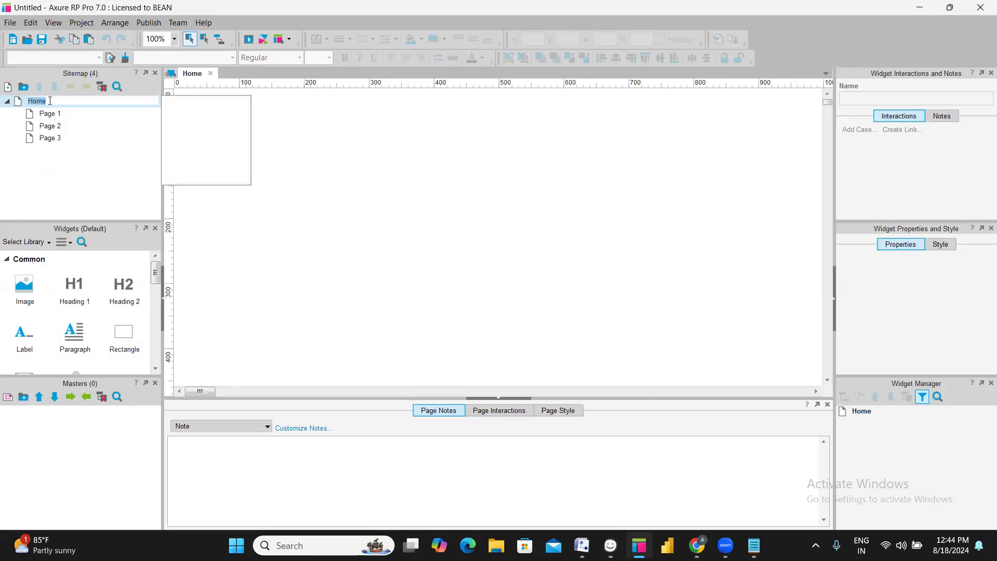
{"action": "key", "text": "BackSpace"}
{"action": "type", "text": "Login page"}
{"action": "left_click", "coordinate": [361, 182]}
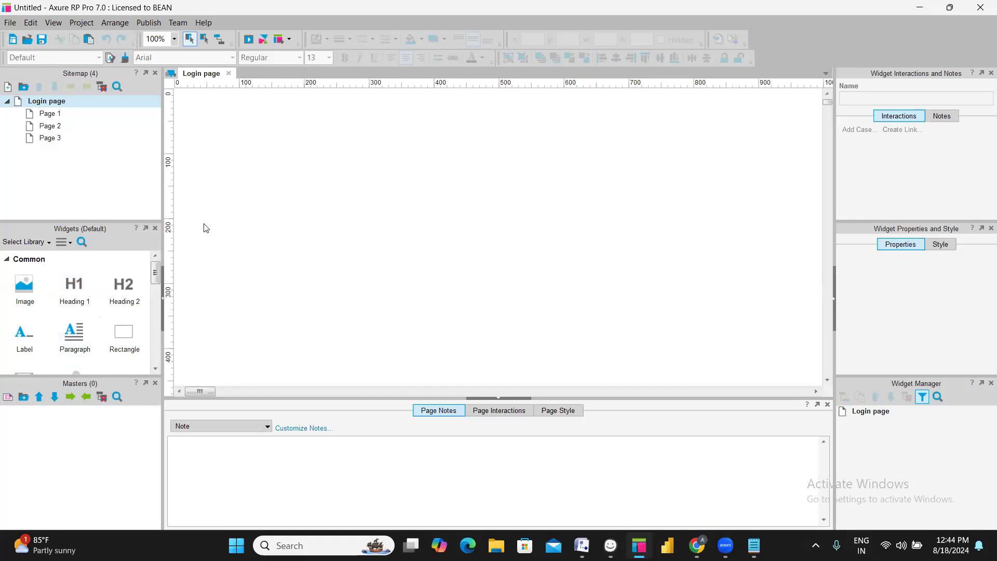
Glance through the Balsamiq UI library, then return to the Axure Login page
{"action": "left_click", "coordinate": [610, 546]}
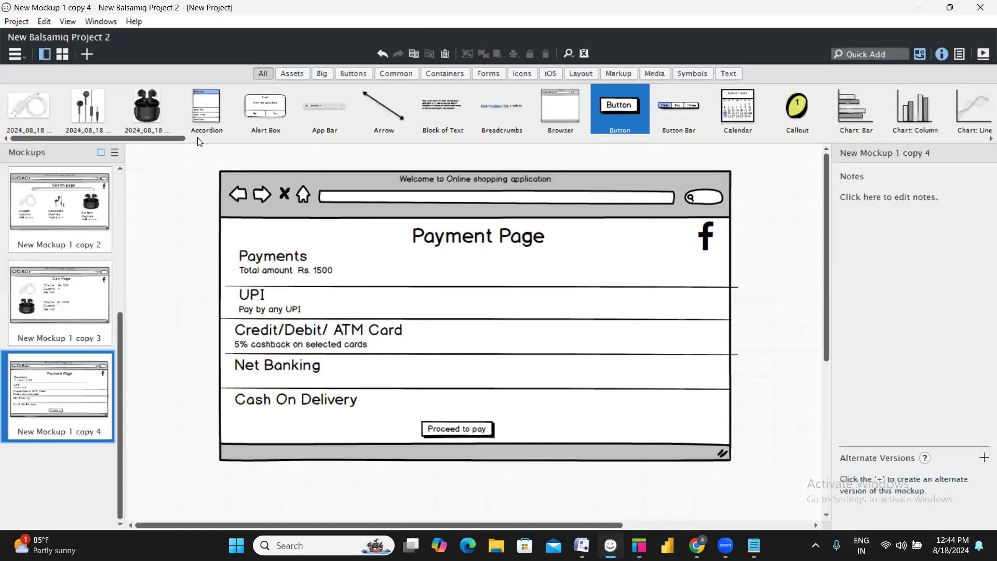
{"action": "scroll", "coordinate": [197, 138], "scroll_direction": "down", "scroll_amount": 5}
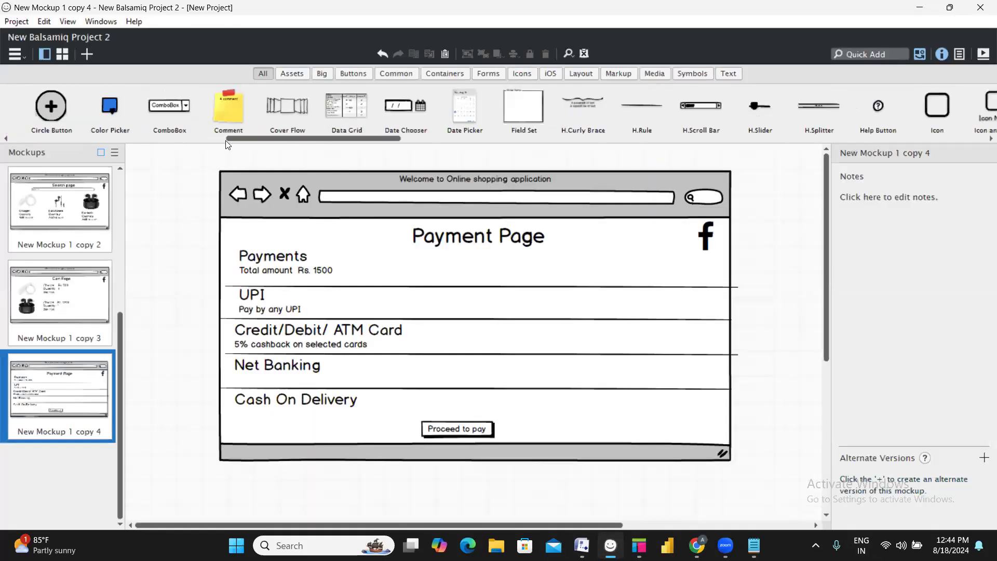
{"action": "scroll", "coordinate": [225, 145], "scroll_direction": "down", "scroll_amount": 3}
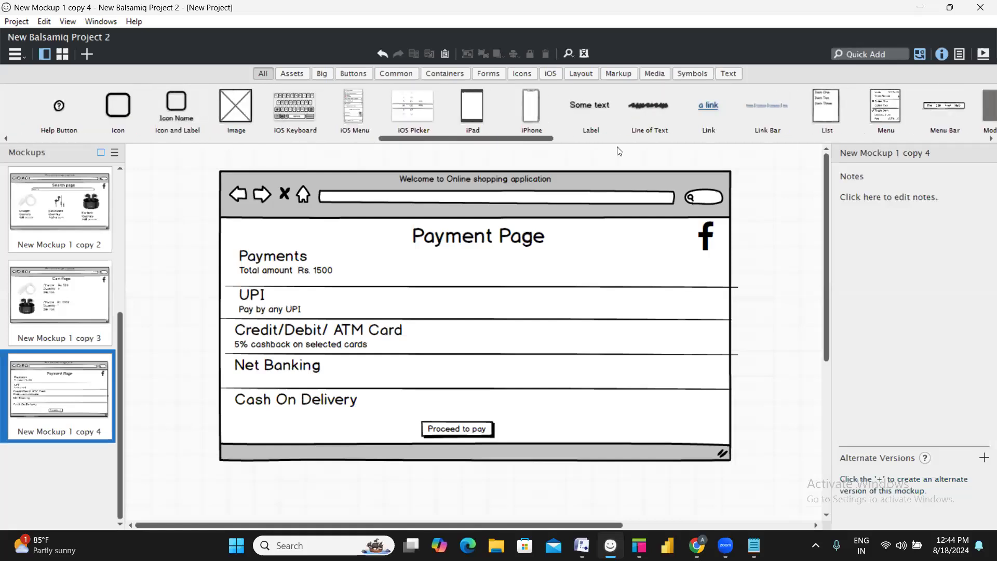
{"action": "scroll", "coordinate": [620, 109], "scroll_direction": "up", "scroll_amount": 10}
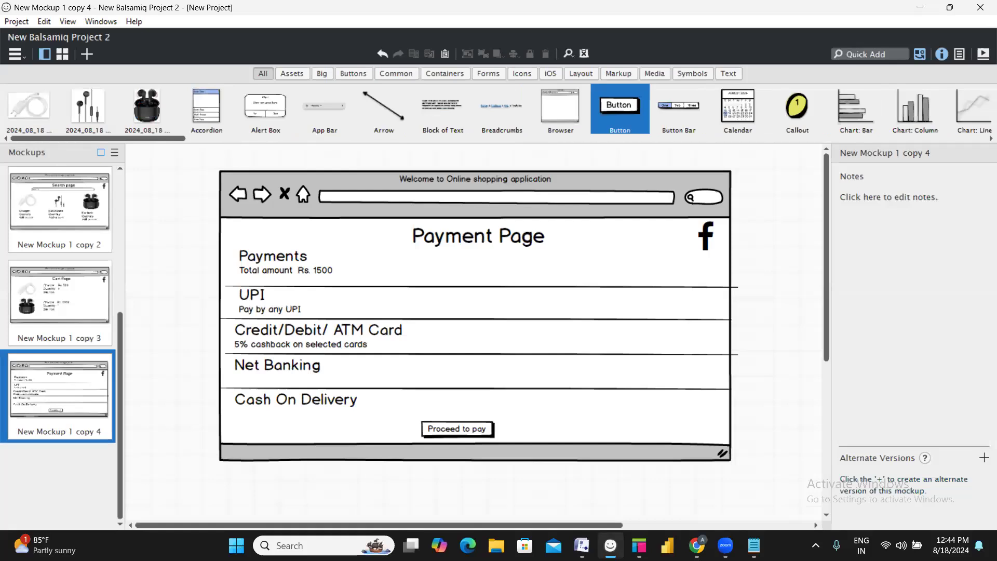
{"action": "left_click", "coordinate": [639, 546]}
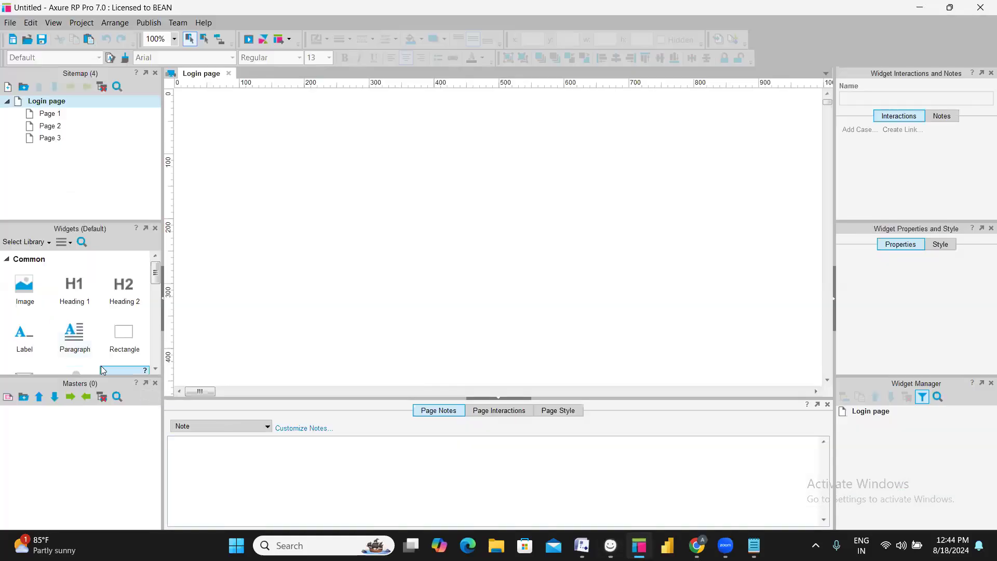
{"action": "scroll", "coordinate": [78, 312], "scroll_direction": "down", "scroll_amount": 15}
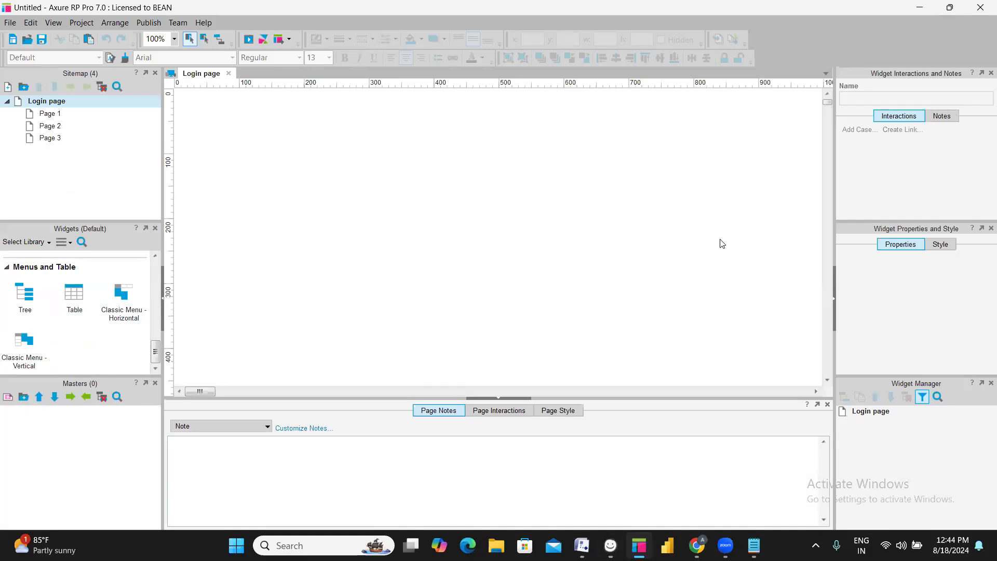
{"action": "scroll", "coordinate": [88, 325], "scroll_direction": "up", "scroll_amount": 3}
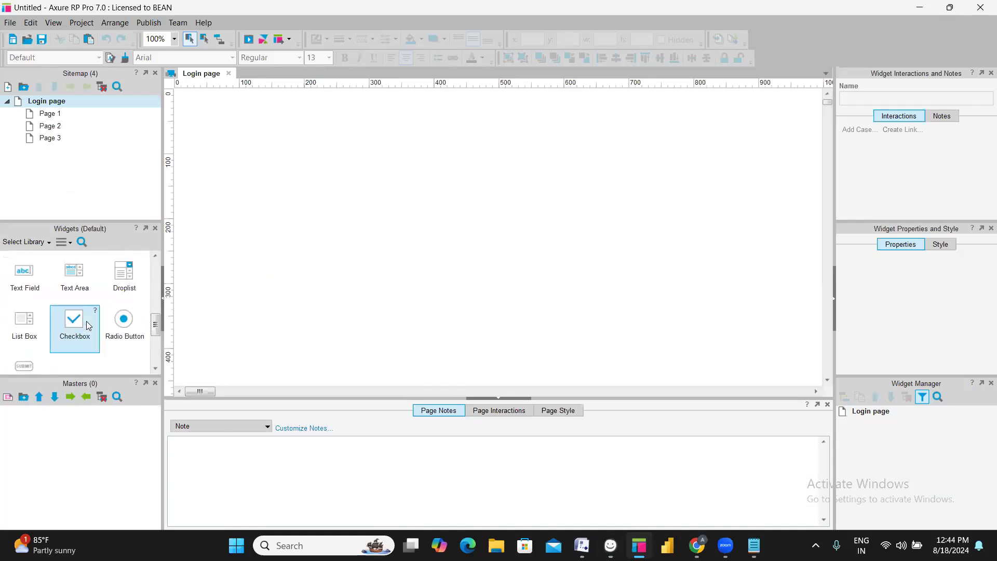
{"action": "scroll", "coordinate": [88, 326], "scroll_direction": "up", "scroll_amount": 1}
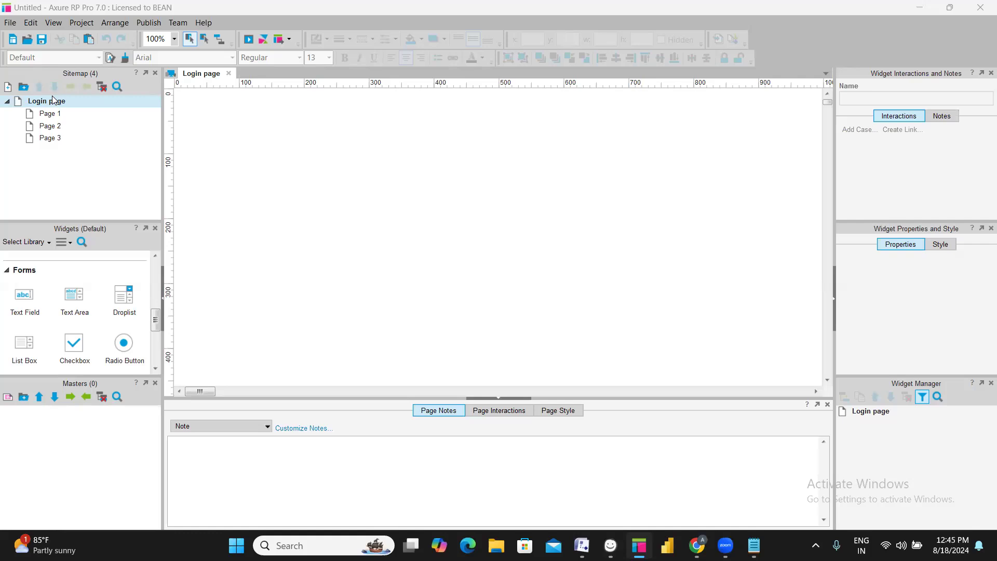
Place an 830×380 rectangle on the Login page
{"action": "scroll", "coordinate": [91, 309], "scroll_direction": "down", "scroll_amount": 1}
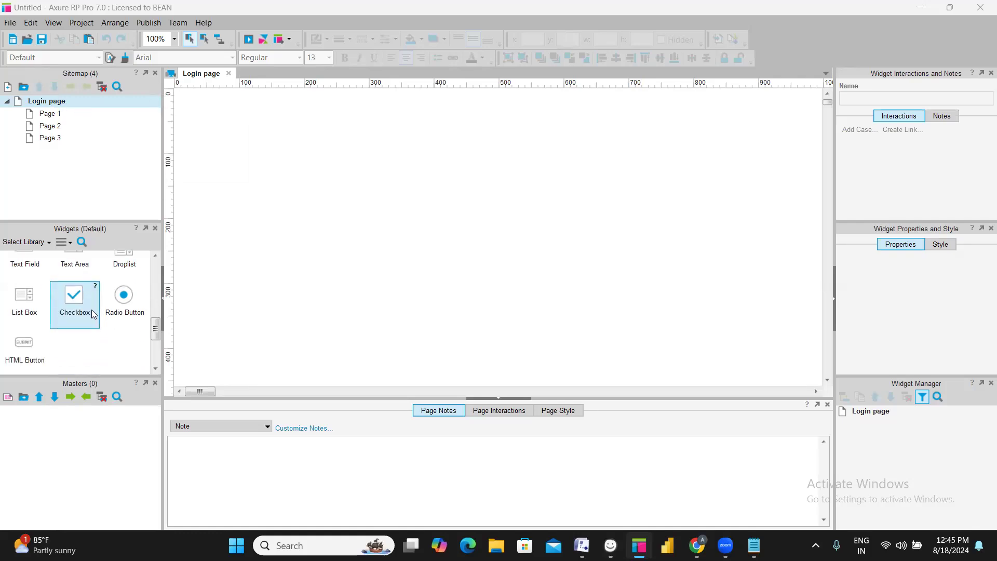
{"action": "scroll", "coordinate": [63, 341], "scroll_direction": "up", "scroll_amount": 3}
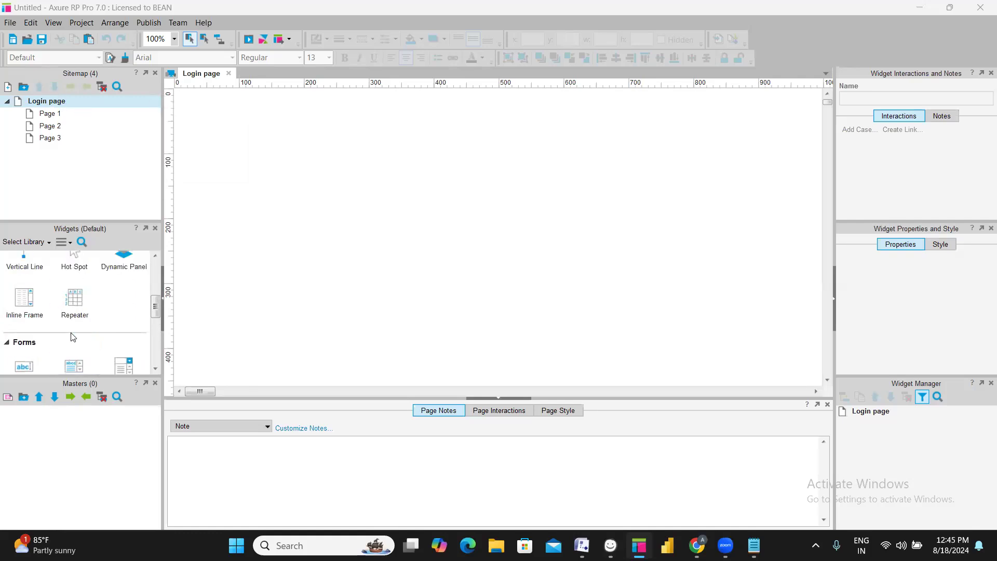
{"action": "scroll", "coordinate": [72, 335], "scroll_direction": "up", "scroll_amount": 4}
{"action": "left_click", "coordinate": [124, 327]}
{"action": "left_click_drag", "start_coordinate": [230, 248], "coordinate": [745, 360]}
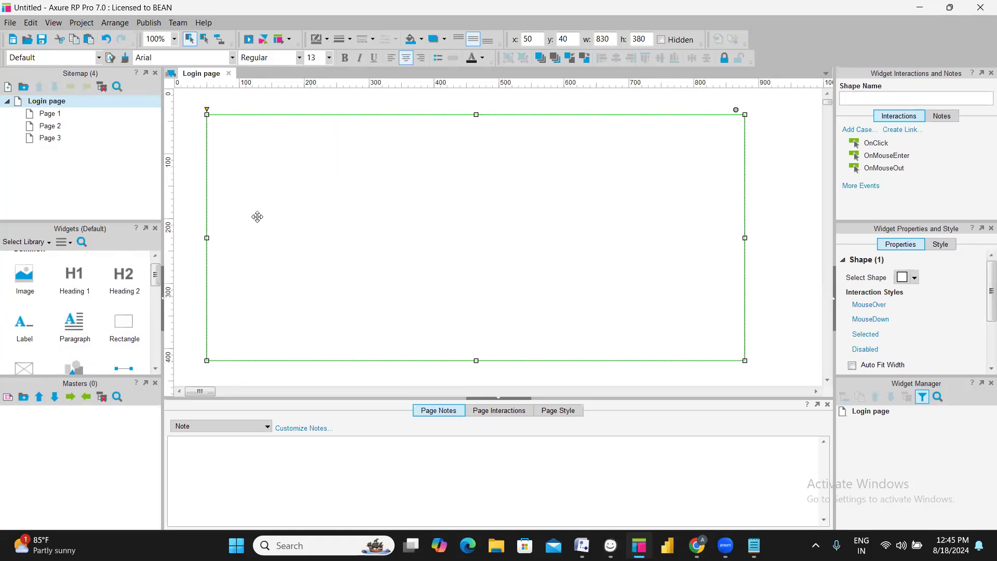
Draw a horizontal line across the rectangle's full width near its top
{"action": "scroll", "coordinate": [115, 340], "scroll_direction": "down", "scroll_amount": 1}
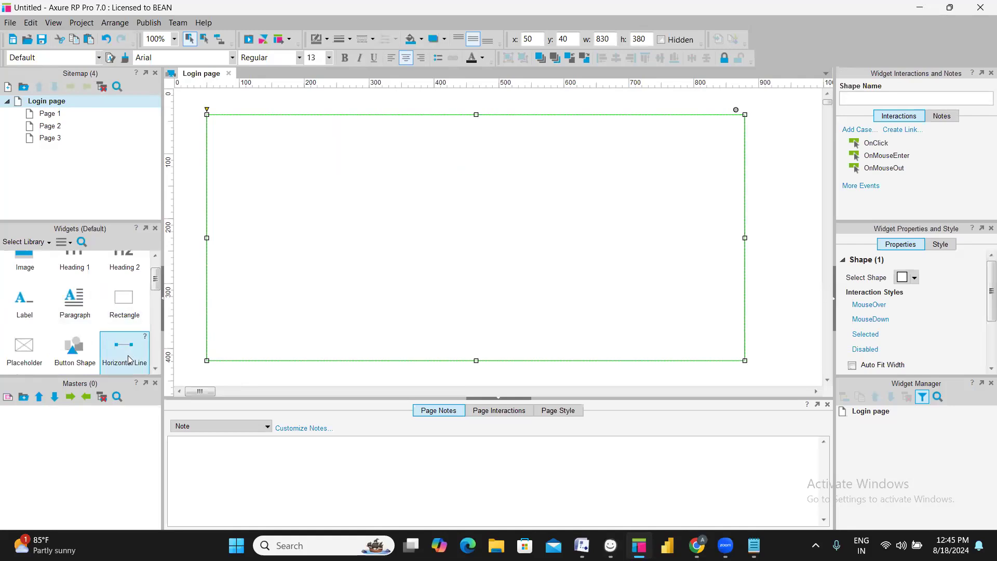
{"action": "left_click_drag", "start_coordinate": [116, 339], "coordinate": [208, 164]}
{"action": "left_click_drag", "start_coordinate": [336, 164], "coordinate": [745, 164]}
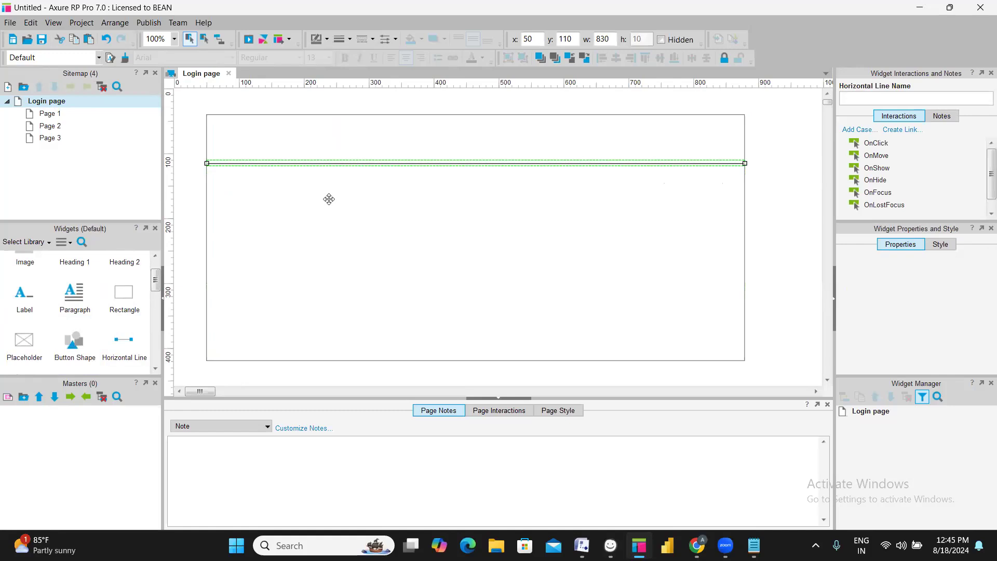
{"action": "double_click", "coordinate": [381, 170]}
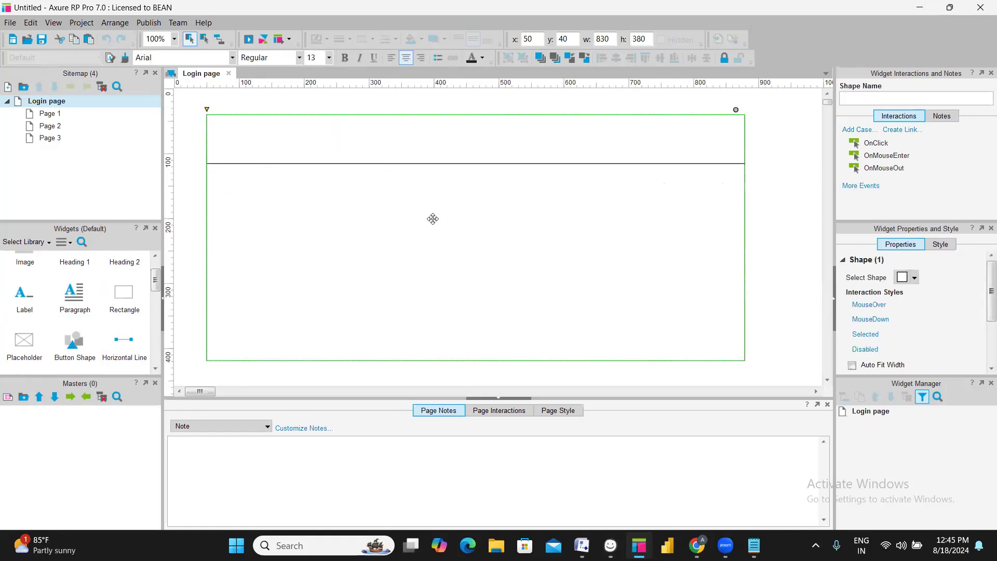
{"action": "key", "text": "alt+Tab"}
{"action": "key", "text": "alt+Tab"}
{"action": "key", "text": "alt+Tab"}
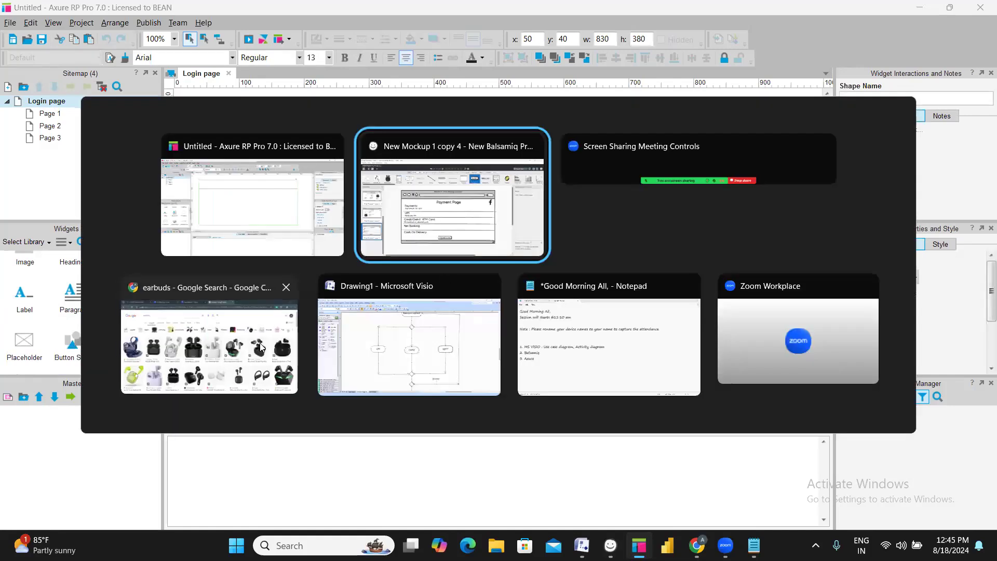
Search Google Images for 'logo symbol' and scroll through the results
{"action": "double_click", "coordinate": [134, 79]}
{"action": "type", "text": "log"}
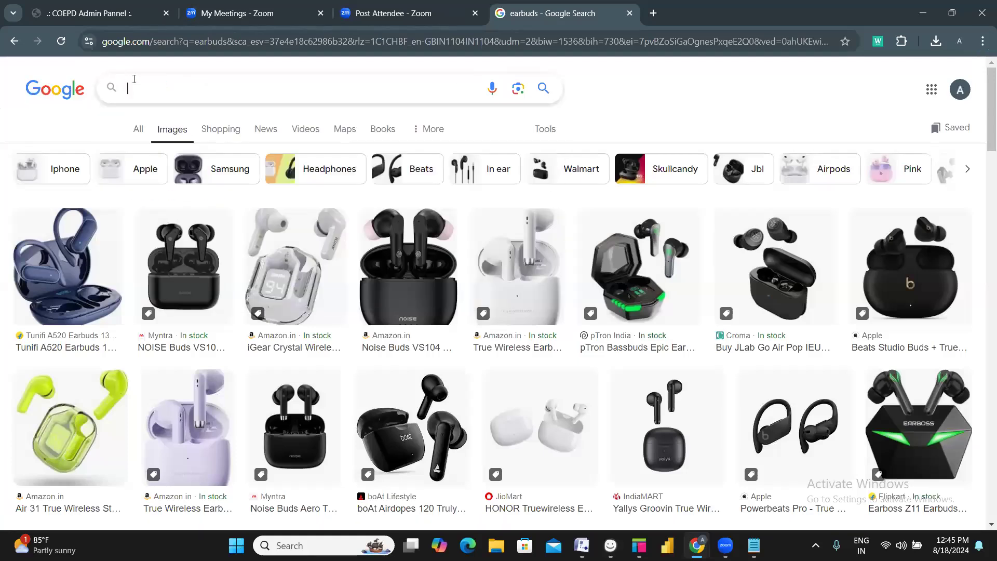
{"action": "type", "text": "o s"}
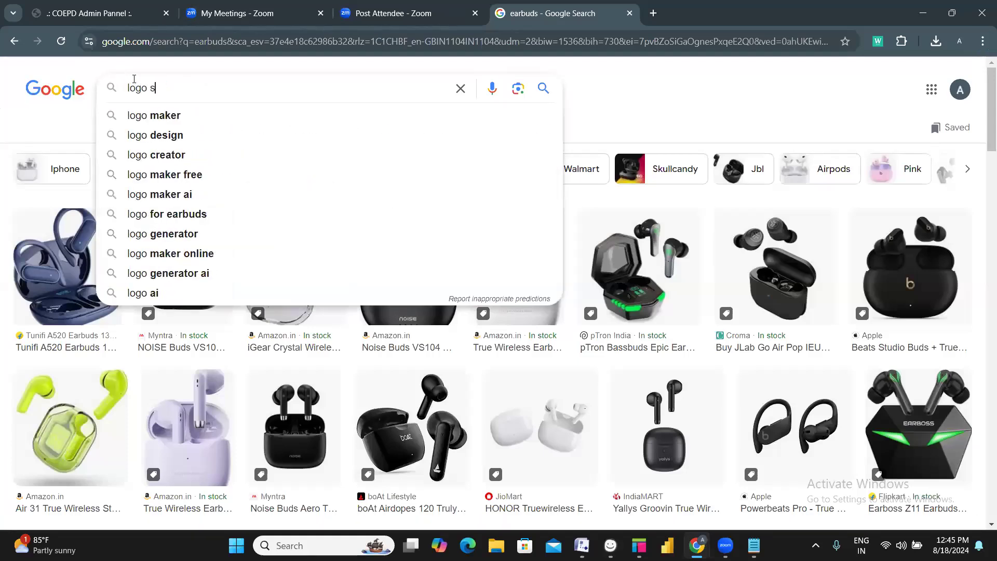
{"action": "type", "text": "ymbol"}
{"action": "key", "text": "Return"}
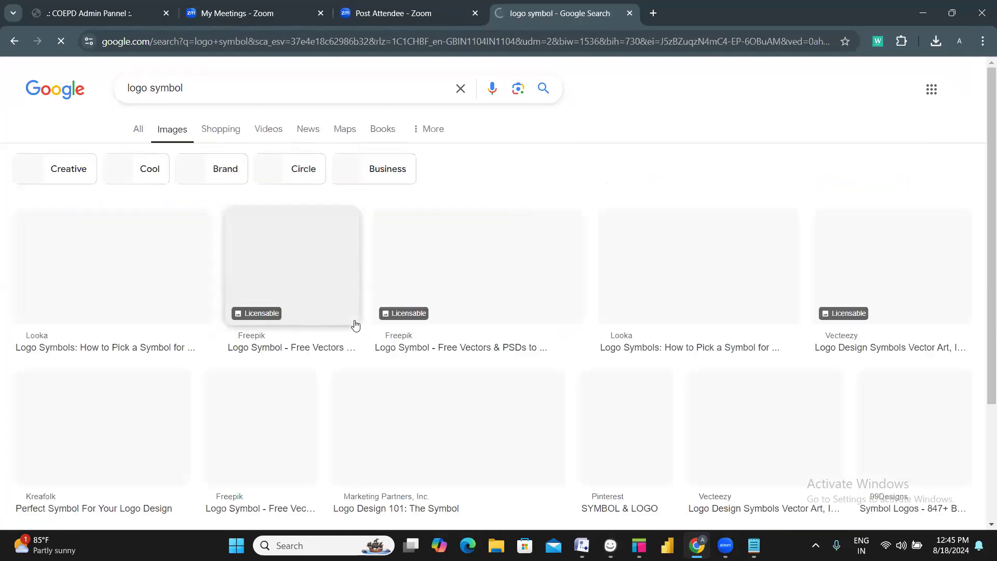
{"action": "scroll", "coordinate": [355, 325], "scroll_direction": "down", "scroll_amount": 5}
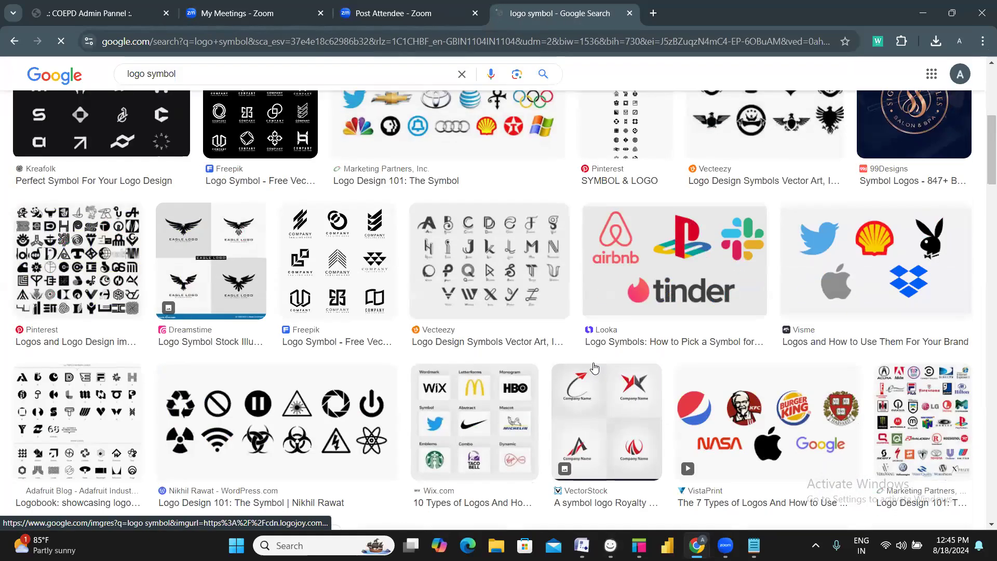
{"action": "scroll", "coordinate": [572, 372], "scroll_direction": "down", "scroll_amount": 10}
{"action": "scroll", "coordinate": [566, 374], "scroll_direction": "down", "scroll_amount": 5}
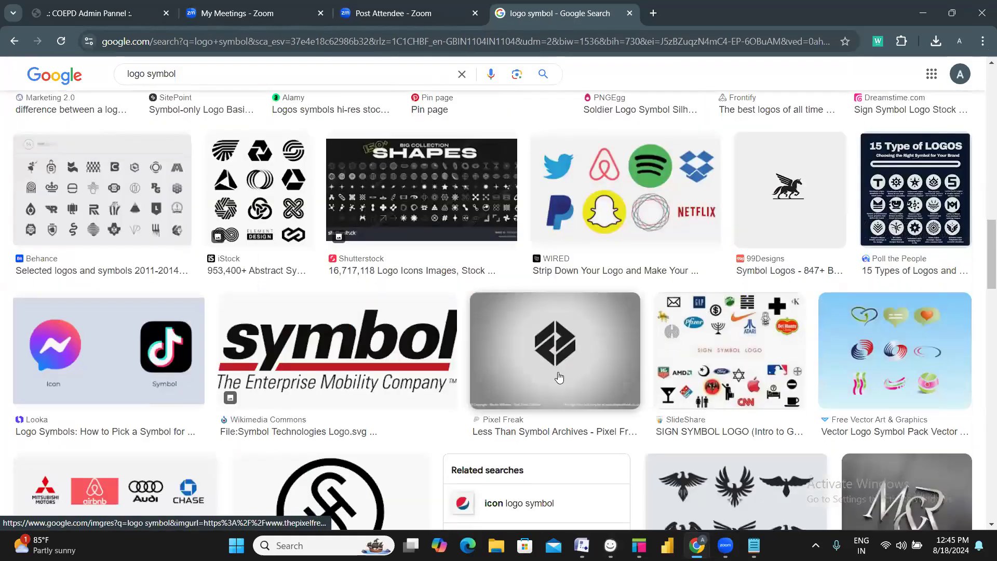
{"action": "scroll", "coordinate": [559, 378], "scroll_direction": "down", "scroll_amount": 5}
{"action": "scroll", "coordinate": [558, 372], "scroll_direction": "down", "scroll_amount": 4}
{"action": "scroll", "coordinate": [558, 372], "scroll_direction": "up", "scroll_amount": 5}
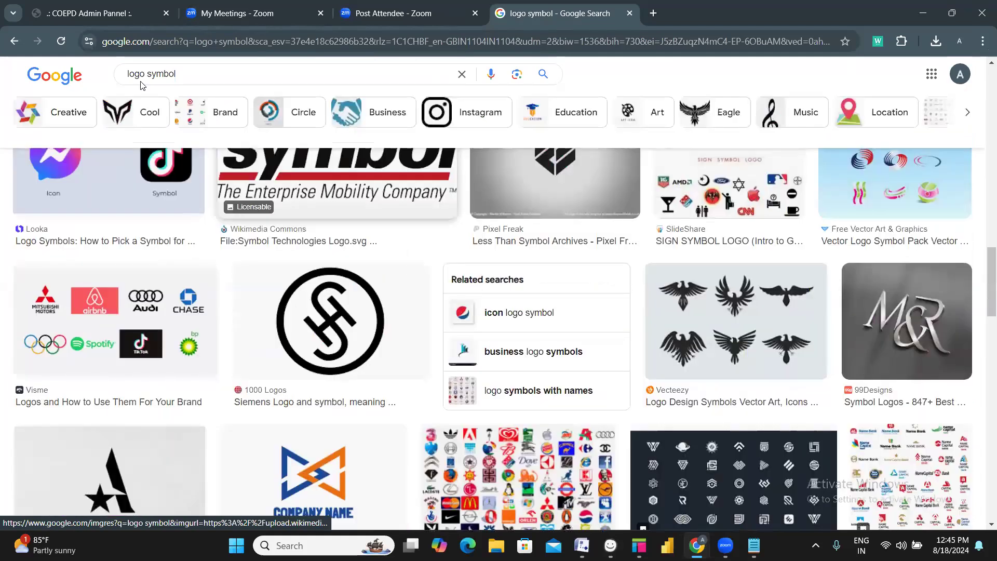
Change the image search to just 'logo'
{"action": "left_click", "coordinate": [153, 74]}
{"action": "double_click", "coordinate": [152, 74]}
{"action": "key", "text": "BackSpace"}
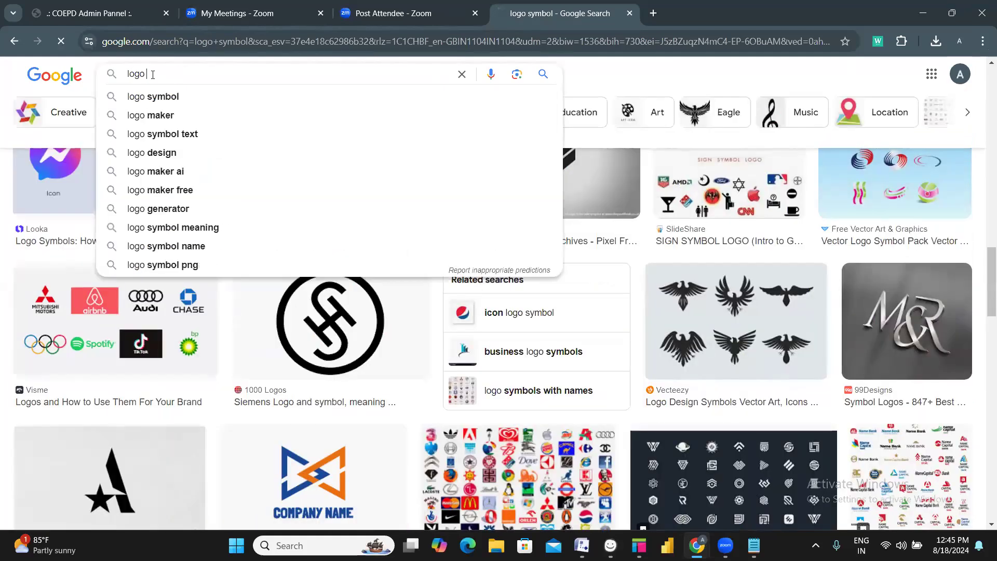
{"action": "key", "text": "Return"}
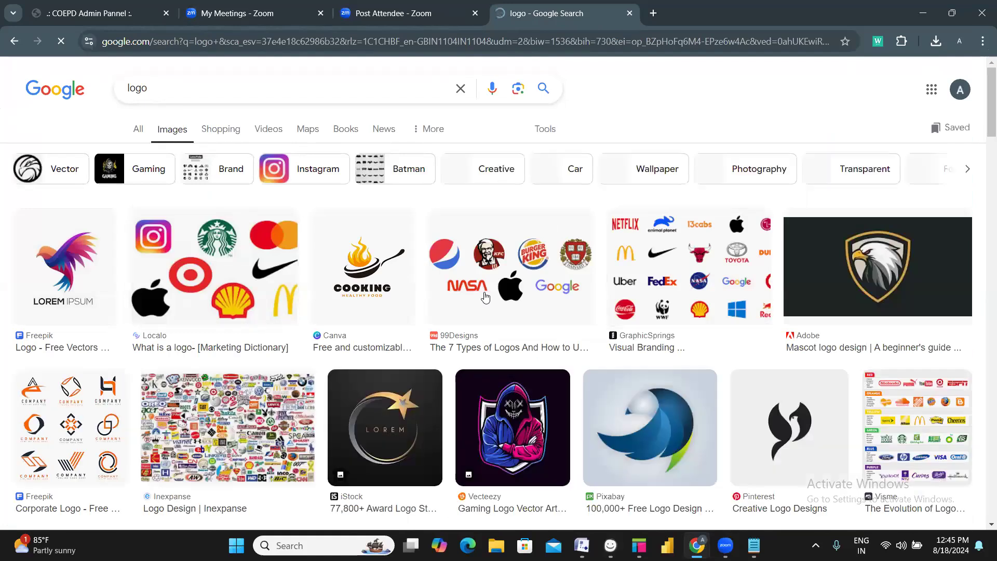
{"action": "scroll", "coordinate": [681, 291], "scroll_direction": "down", "scroll_amount": 7}
{"action": "scroll", "coordinate": [681, 291], "scroll_direction": "up", "scroll_amount": 4}
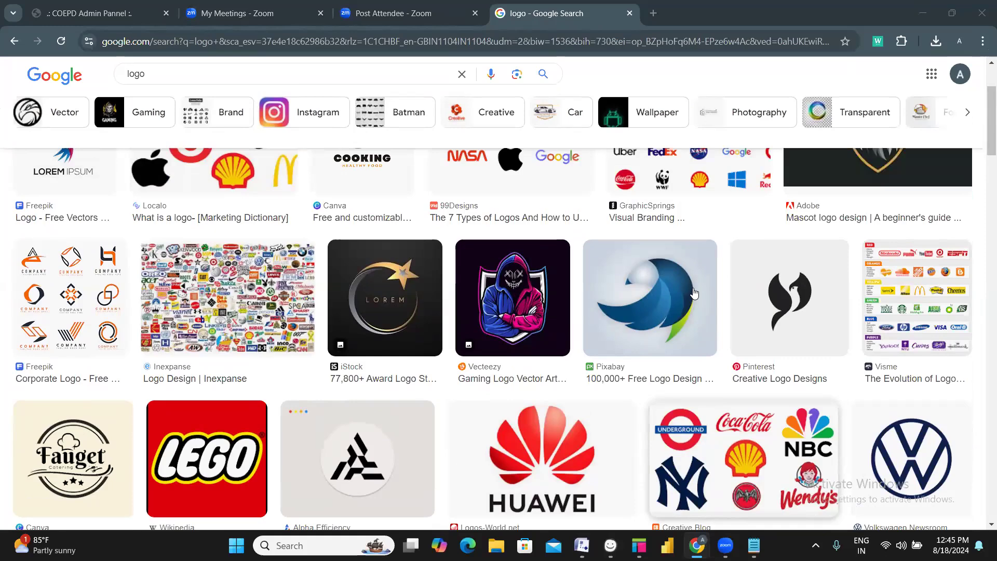
Browse the logo results down to the Logo Master image and open its image options
{"action": "scroll", "coordinate": [357, 268], "scroll_direction": "down", "scroll_amount": 6}
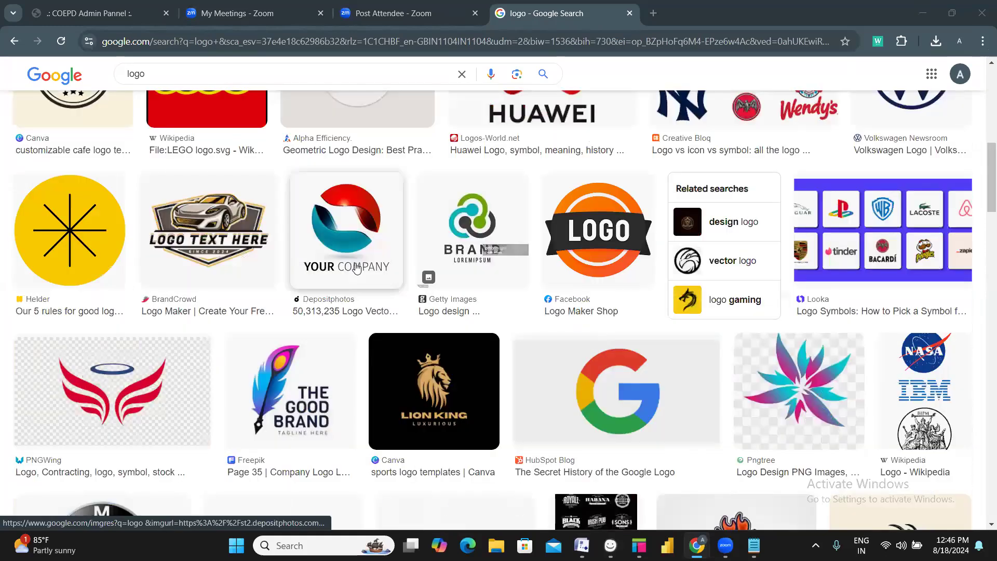
{"action": "scroll", "coordinate": [358, 267], "scroll_direction": "down", "scroll_amount": 15}
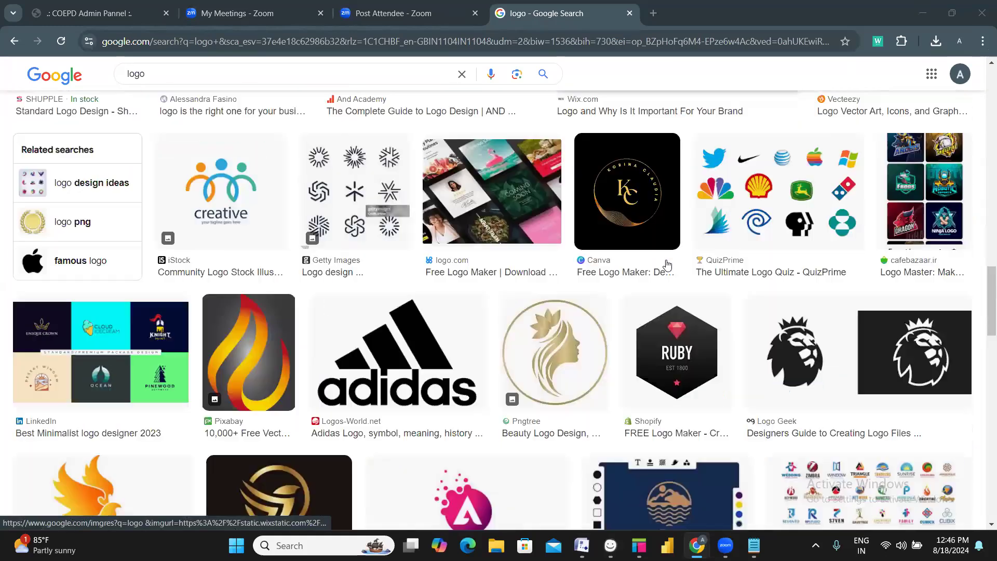
{"action": "scroll", "coordinate": [516, 293], "scroll_direction": "down", "scroll_amount": 5}
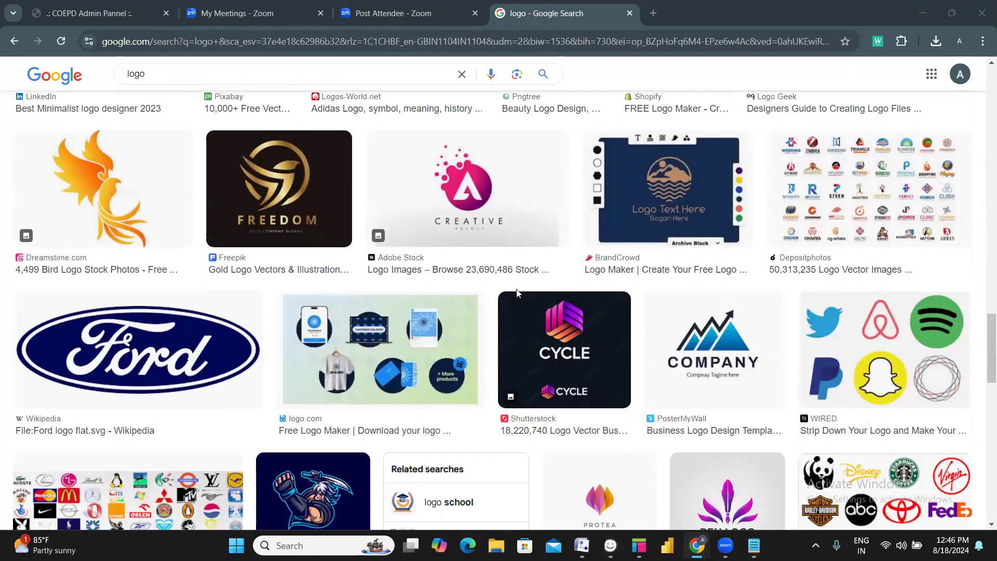
{"action": "scroll", "coordinate": [516, 294], "scroll_direction": "down", "scroll_amount": 6}
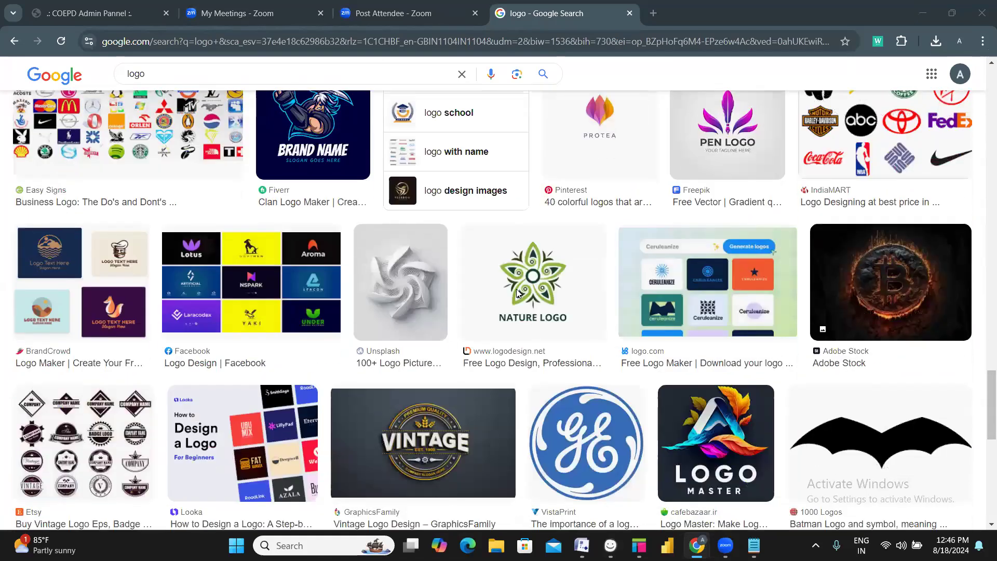
{"action": "scroll", "coordinate": [516, 293], "scroll_direction": "down", "scroll_amount": 3}
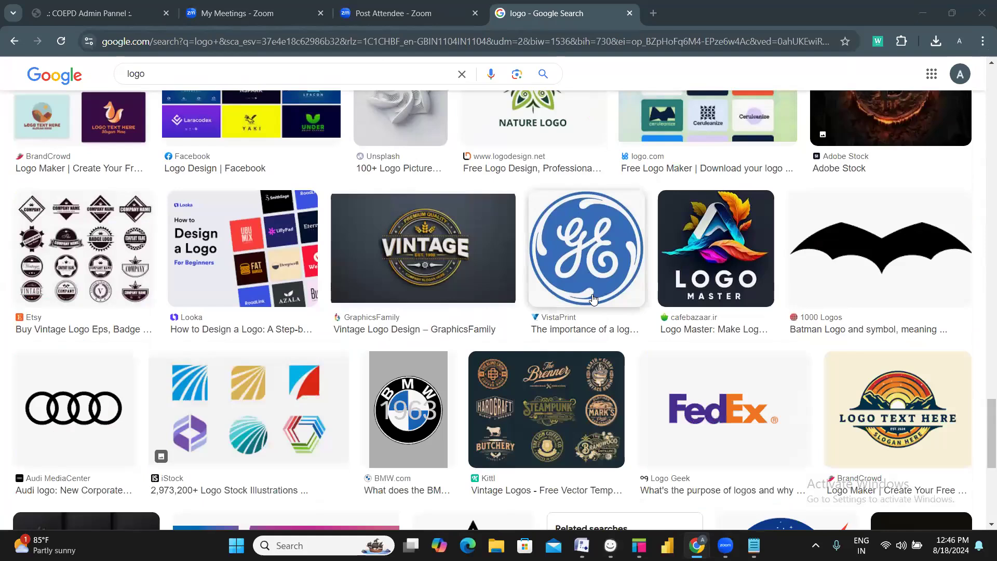
{"action": "scroll", "coordinate": [593, 300], "scroll_direction": "down", "scroll_amount": 3}
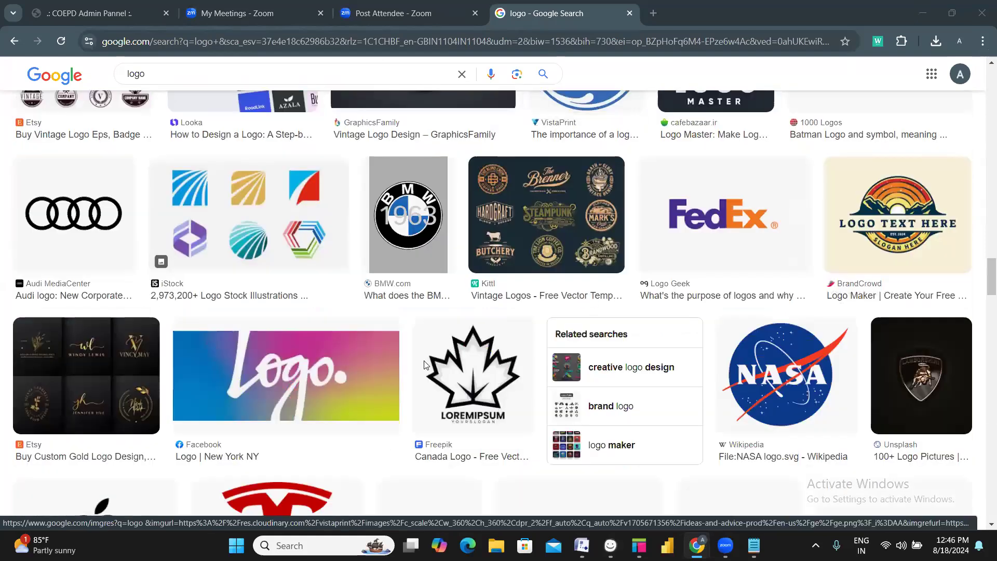
{"action": "scroll", "coordinate": [683, 377], "scroll_direction": "down", "scroll_amount": 5}
{"action": "scroll", "coordinate": [686, 376], "scroll_direction": "down", "scroll_amount": 1}
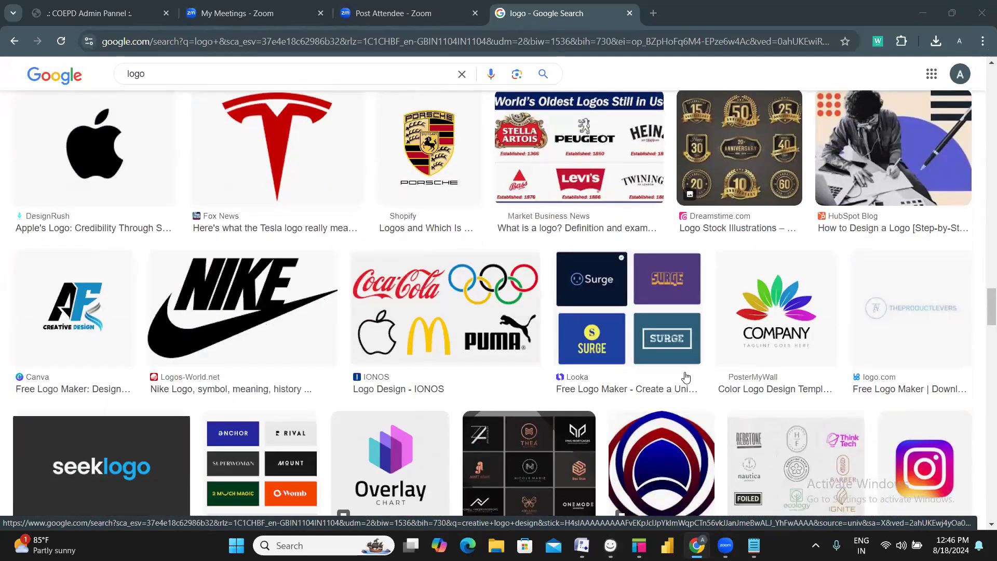
{"action": "scroll", "coordinate": [686, 376], "scroll_direction": "up", "scroll_amount": 1}
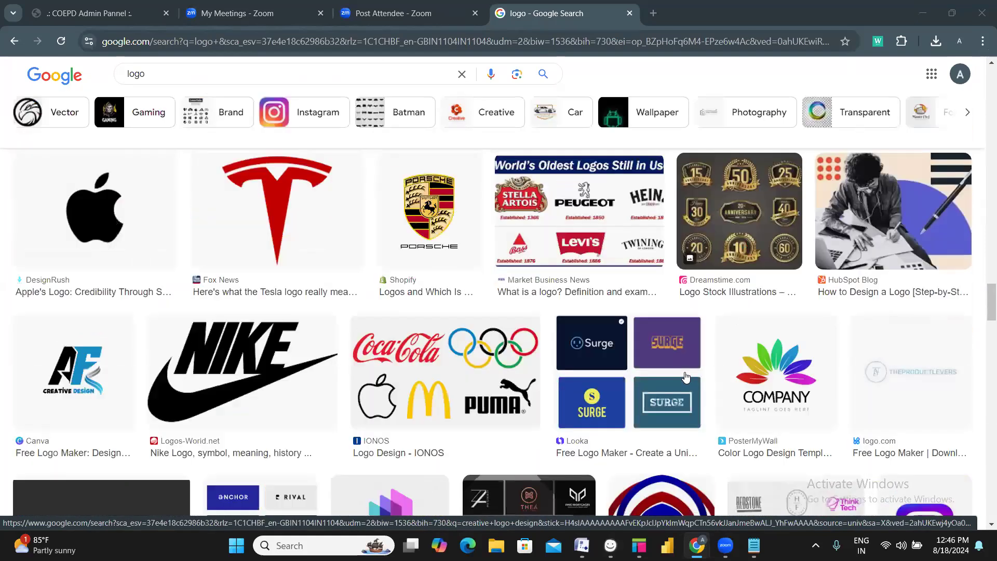
{"action": "scroll", "coordinate": [686, 376], "scroll_direction": "up", "scroll_amount": 15}
{"action": "scroll", "coordinate": [685, 377], "scroll_direction": "up", "scroll_amount": 7}
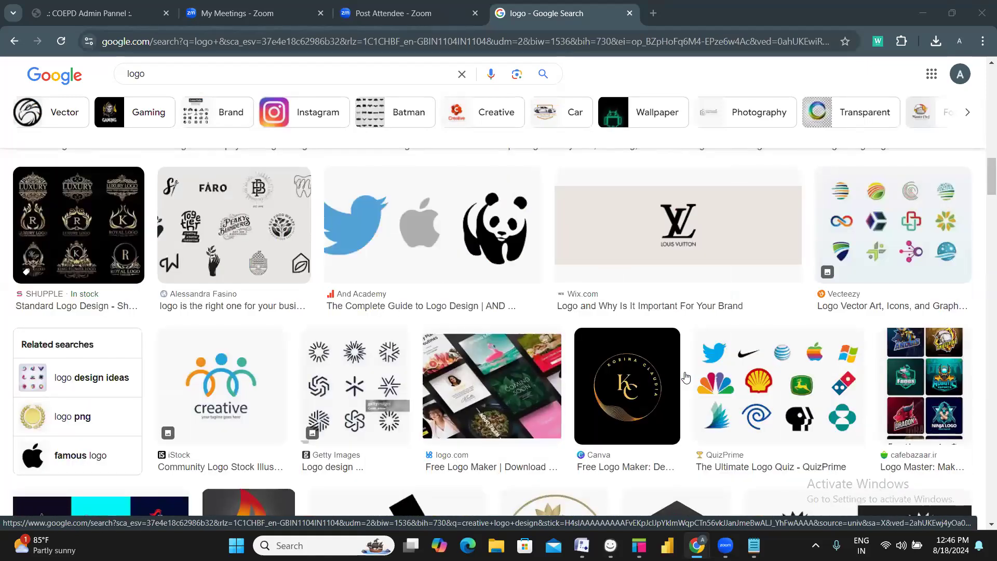
{"action": "scroll", "coordinate": [686, 377], "scroll_direction": "down", "scroll_amount": 5}
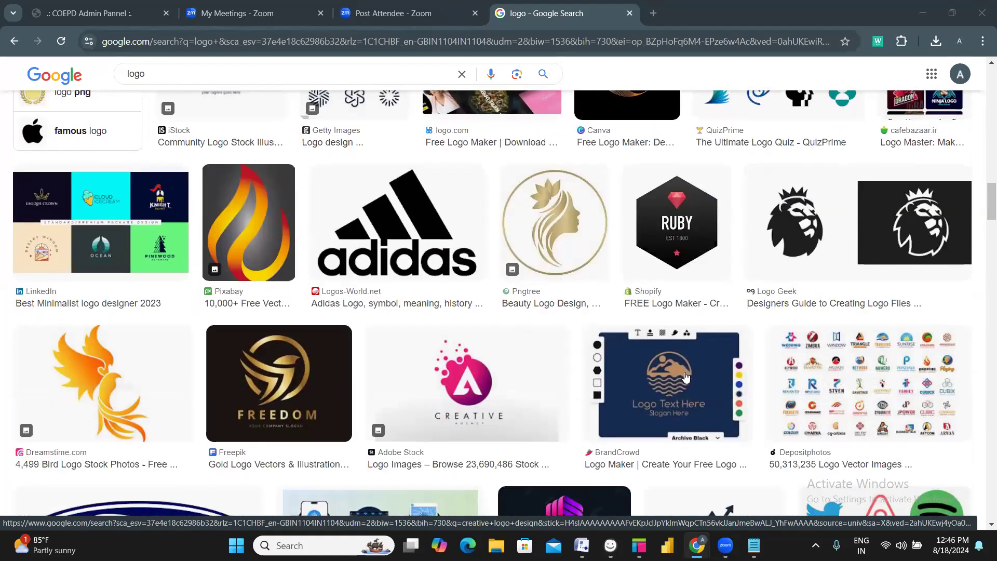
{"action": "scroll", "coordinate": [686, 377], "scroll_direction": "down", "scroll_amount": 3}
{"action": "scroll", "coordinate": [686, 377], "scroll_direction": "down", "scroll_amount": 2}
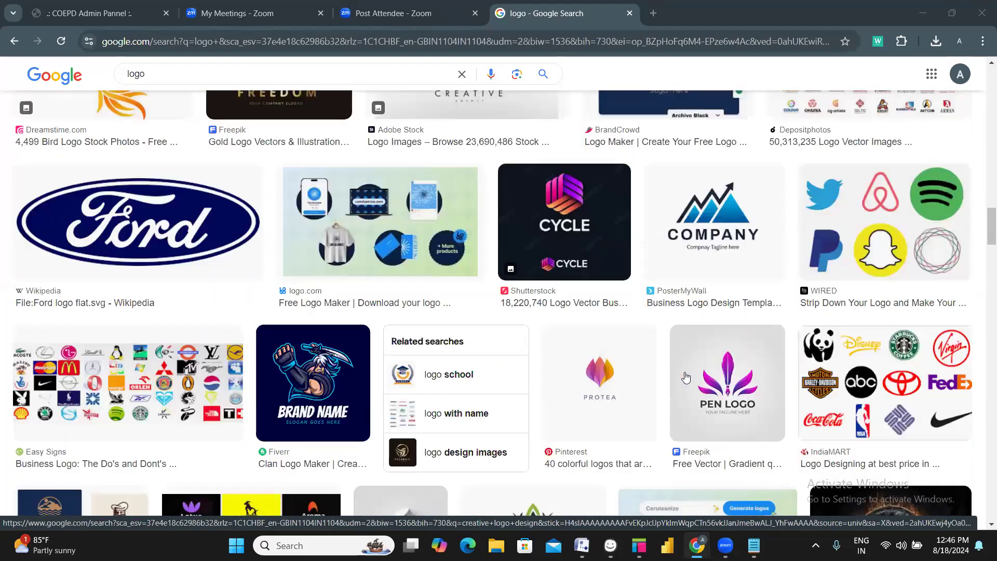
{"action": "scroll", "coordinate": [603, 397], "scroll_direction": "down", "scroll_amount": 8}
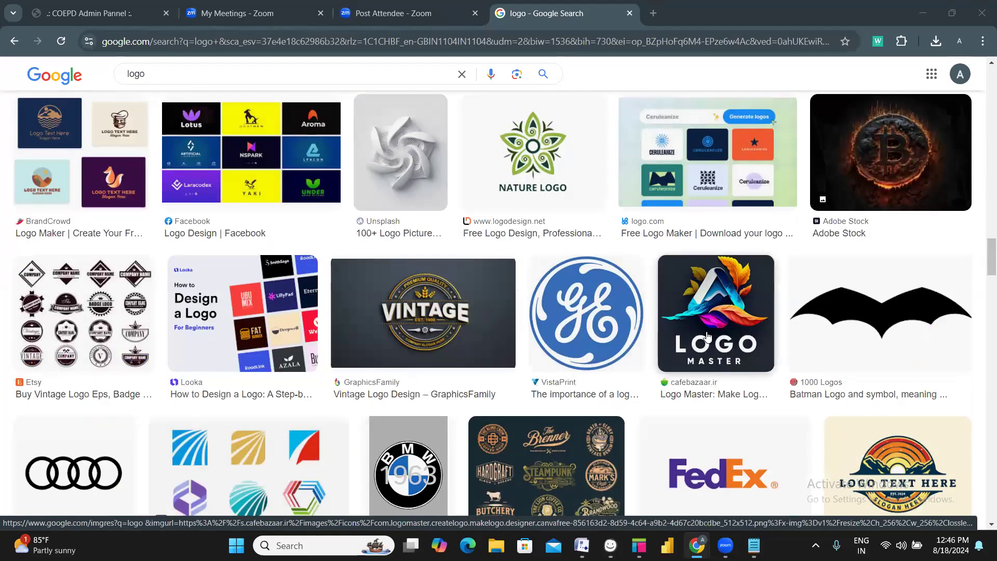
{"action": "right_click", "coordinate": [705, 336]}
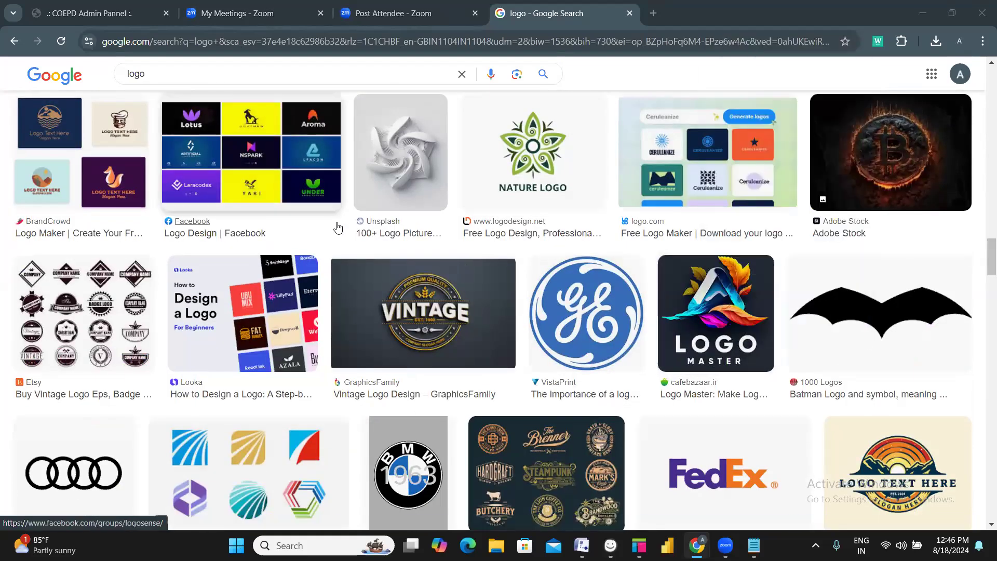
{"action": "key", "text": "alt+Tab"}
{"action": "key", "text": "alt+Tab"}
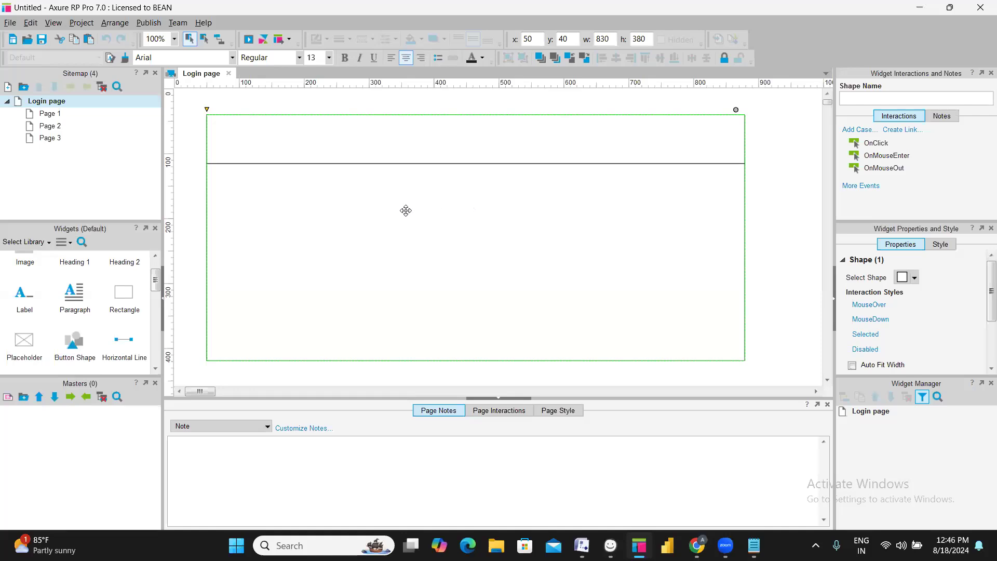
Paste the Logo Master image onto the login page and shrink it to about 101×84
{"action": "left_click", "coordinate": [450, 231]}
{"action": "key", "text": "ctrl+v"}
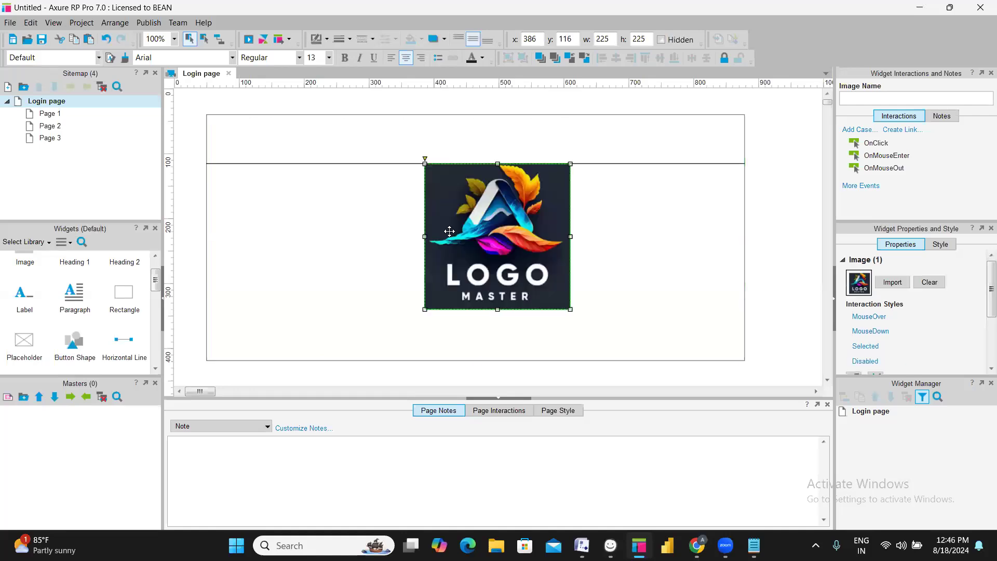
{"action": "left_click_drag", "start_coordinate": [499, 310], "coordinate": [499, 289]}
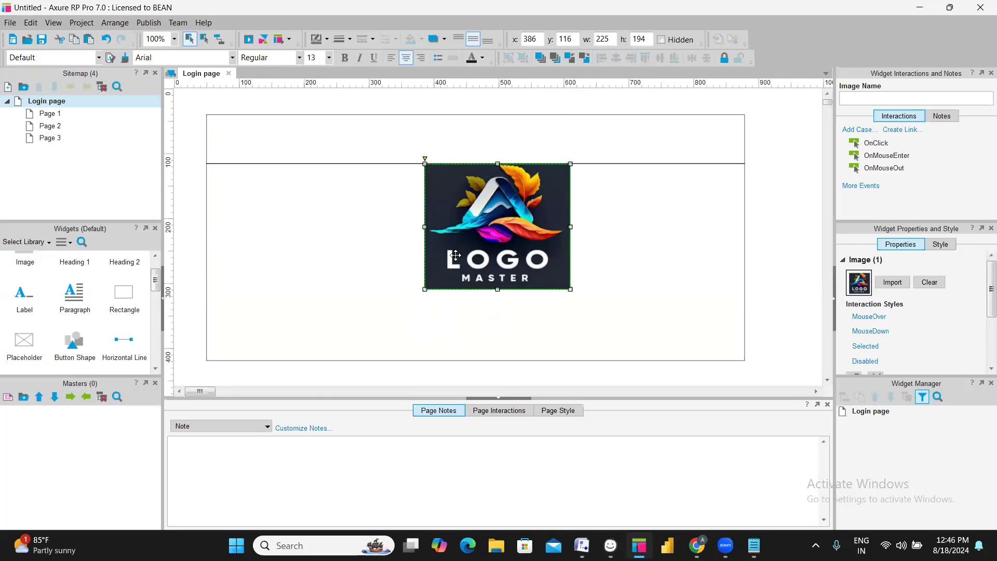
{"action": "left_click", "coordinate": [809, 296]}
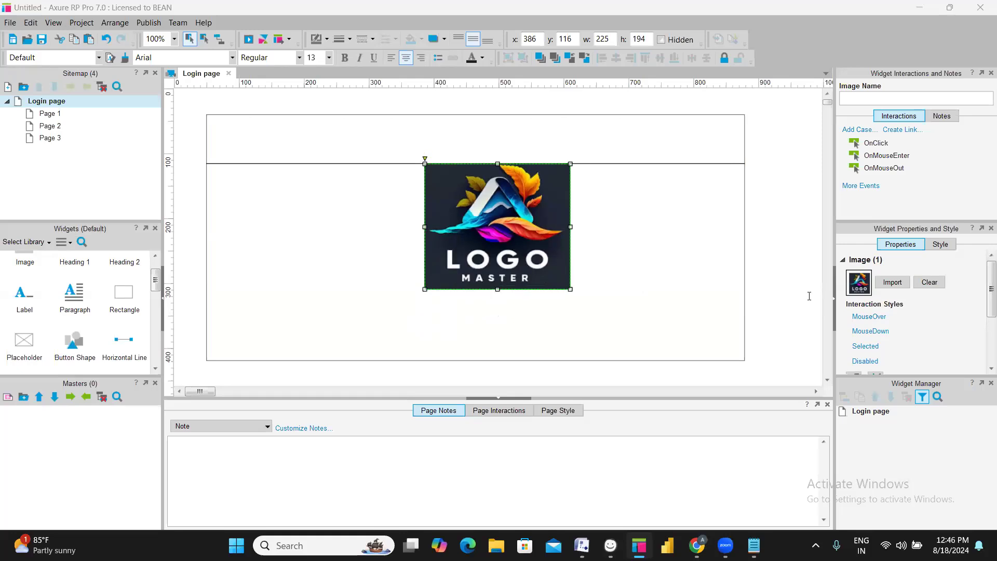
{"action": "left_click", "coordinate": [551, 270]}
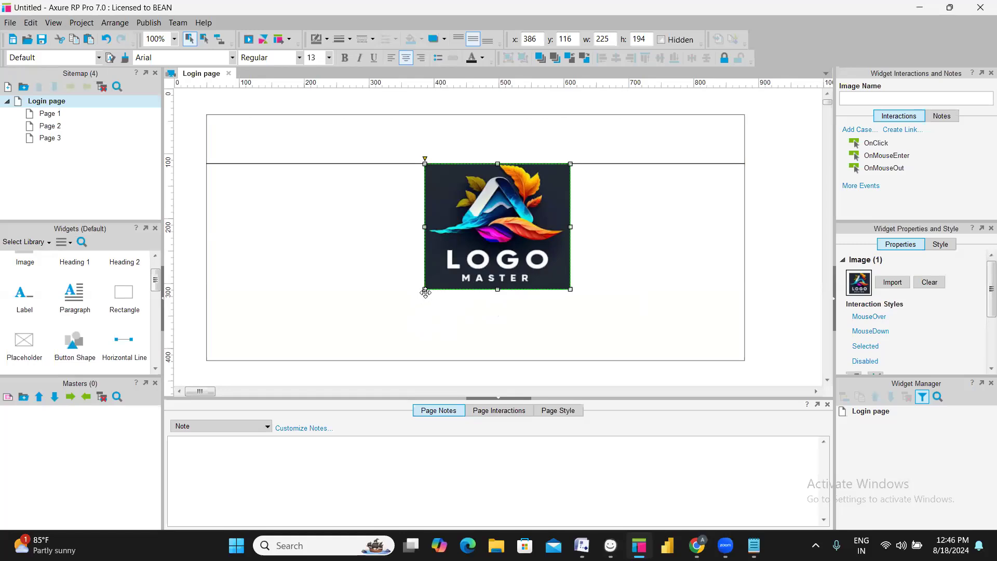
{"action": "left_click_drag", "start_coordinate": [425, 289], "coordinate": [505, 217]}
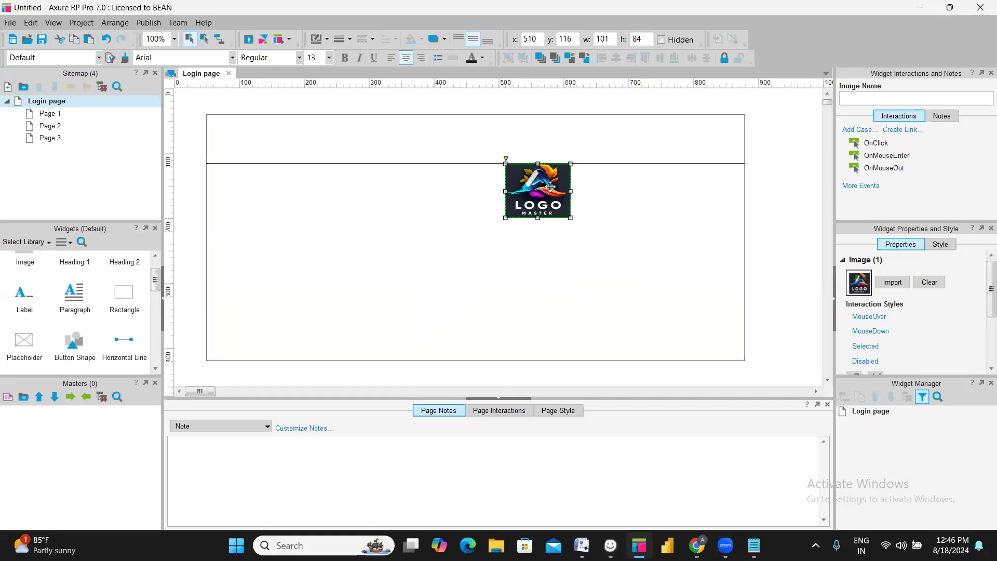
Position the logo in the top-left corner of the header
{"action": "left_click_drag", "start_coordinate": [547, 188], "coordinate": [372, 178]}
{"action": "left_click", "coordinate": [372, 238]}
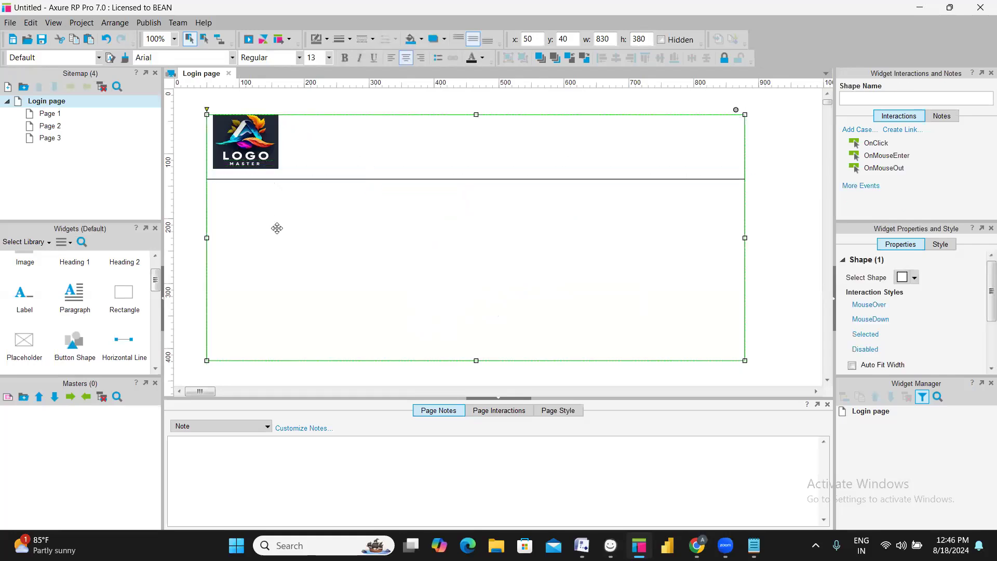
{"action": "left_click", "coordinate": [250, 167]}
{"action": "left_click_drag", "start_coordinate": [232, 161], "coordinate": [234, 160]}
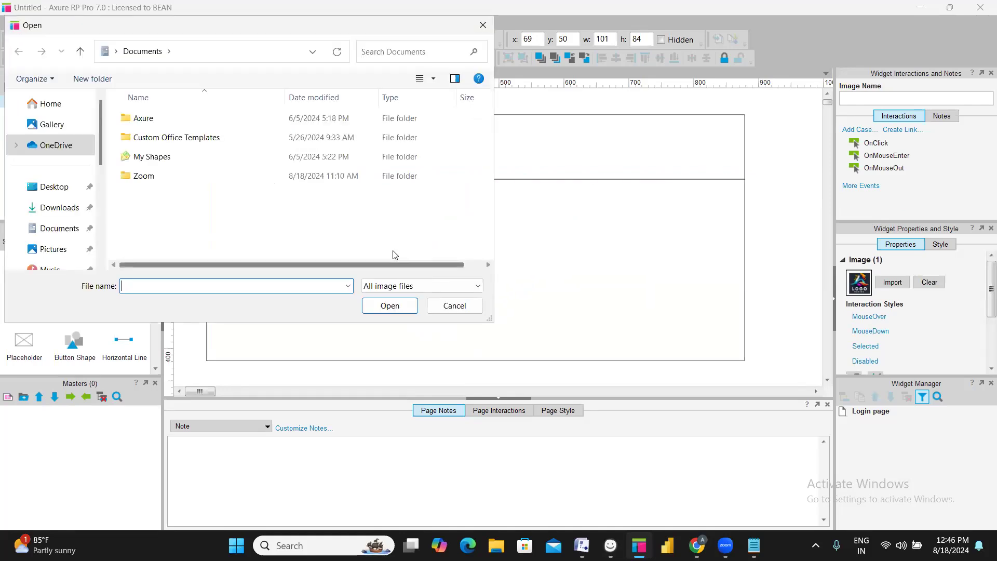
{"action": "key", "text": "alt+Tab"}
{"action": "key", "text": "alt+Tab"}
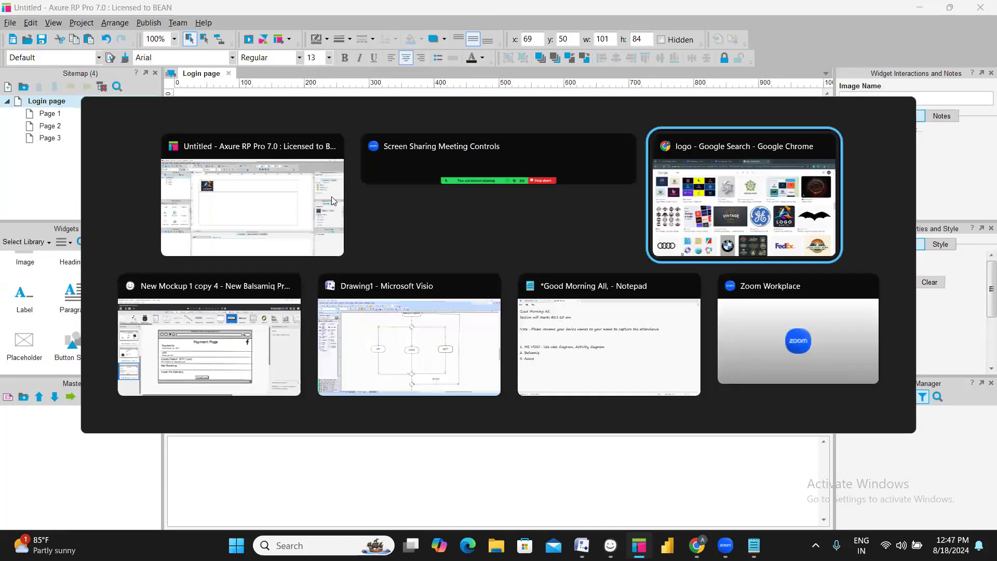
Search Google Images for 'profile icon' and copy a black person icon image
{"action": "left_click", "coordinate": [234, 79]}
{"action": "key", "text": "ctrl+a"}
{"action": "key", "text": "BackSpace"}
{"action": "type", "text": "pr"}
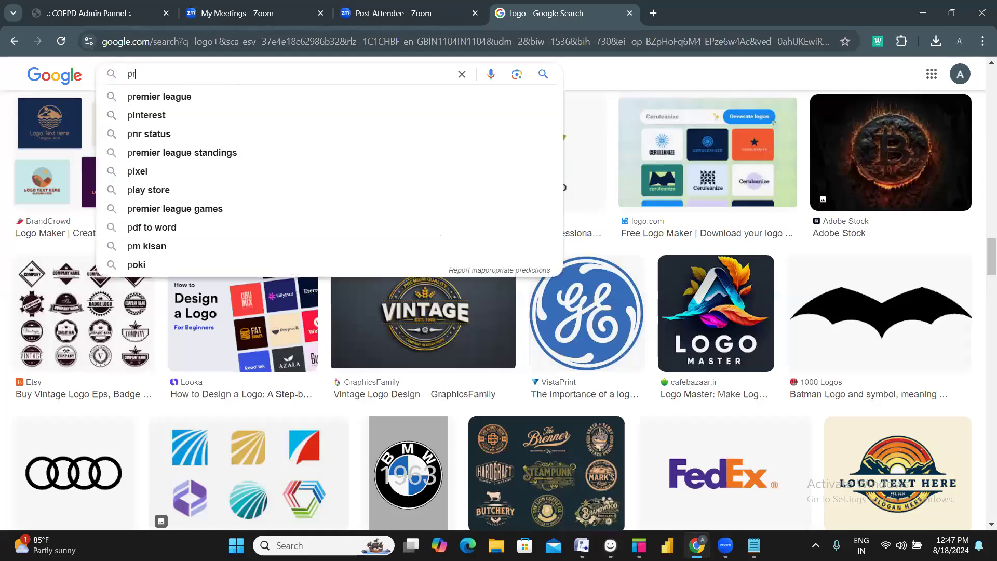
{"action": "type", "text": "ofile icon"}
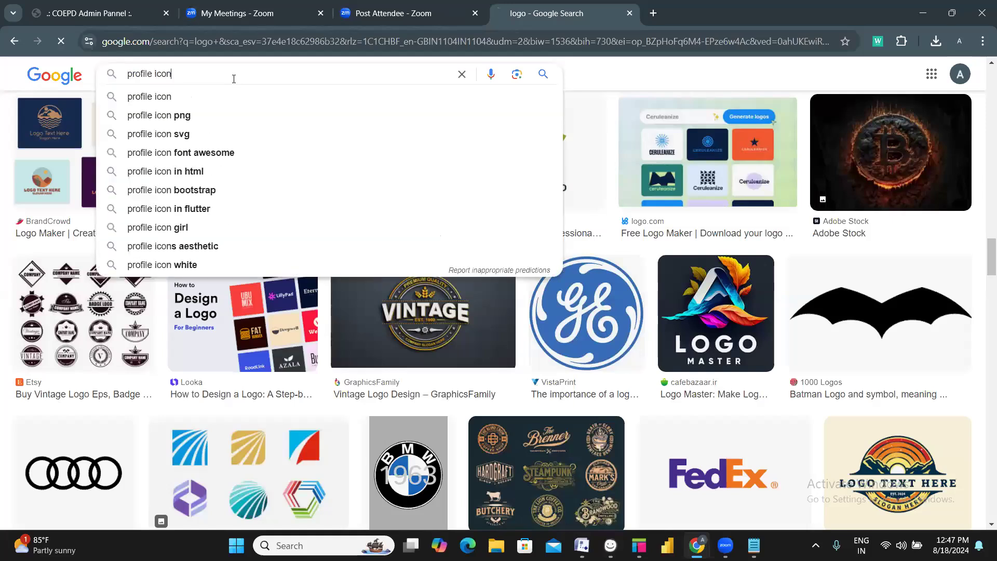
{"action": "key", "text": "Return"}
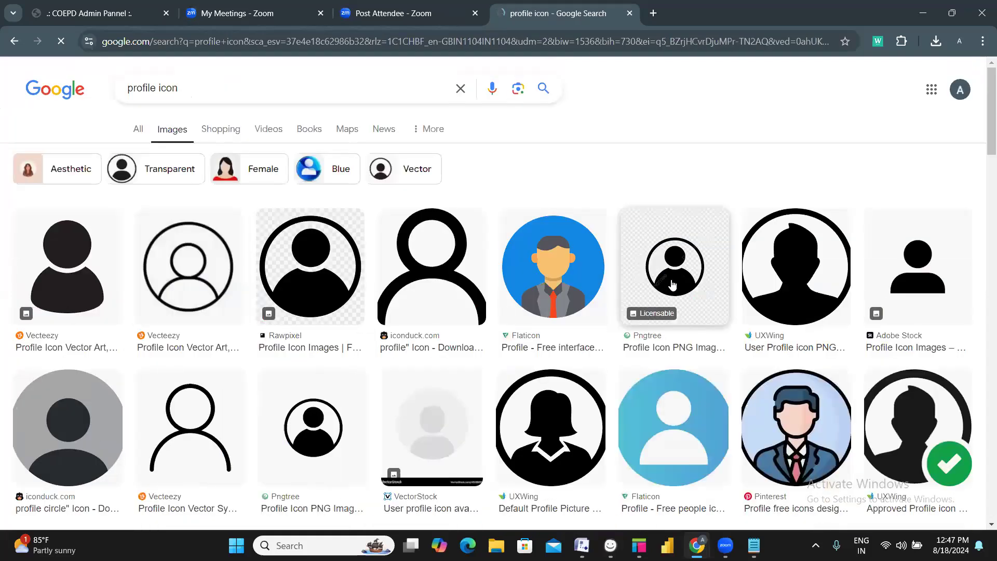
{"action": "right_click", "coordinate": [926, 272]}
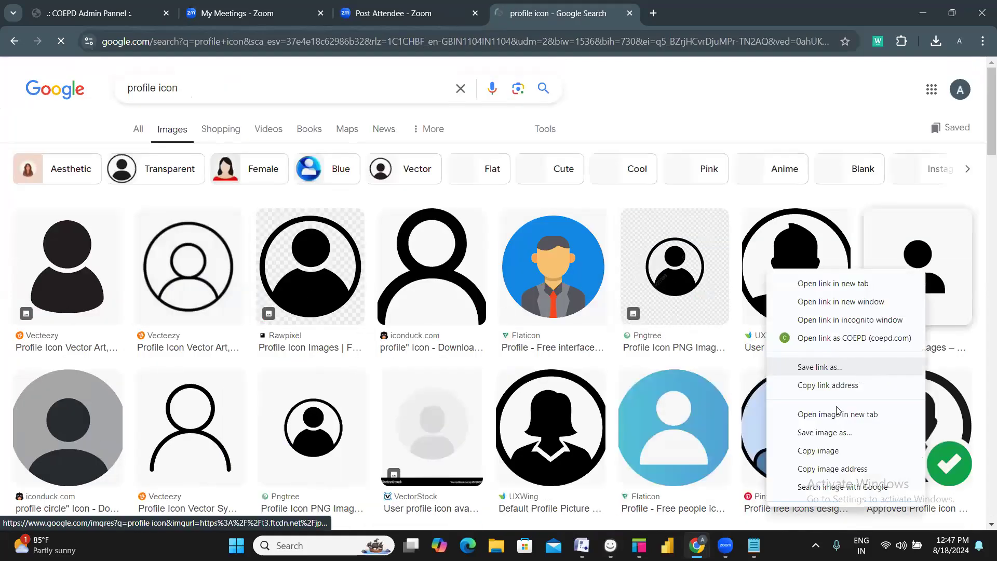
{"action": "left_click", "coordinate": [815, 449]}
{"action": "key", "text": "alt+Tab"}
Paste the profile icon, shrink it to about 91×74 and place it at the header's right end
{"action": "key", "text": "ctrl+v"}
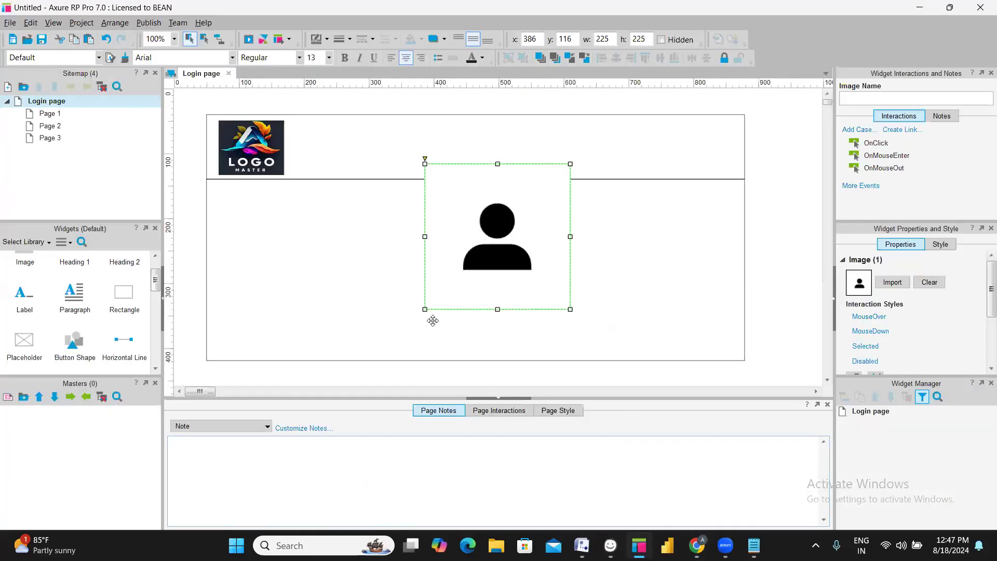
{"action": "left_click_drag", "start_coordinate": [445, 269], "coordinate": [704, 170]}
{"action": "left_click", "coordinate": [686, 256]}
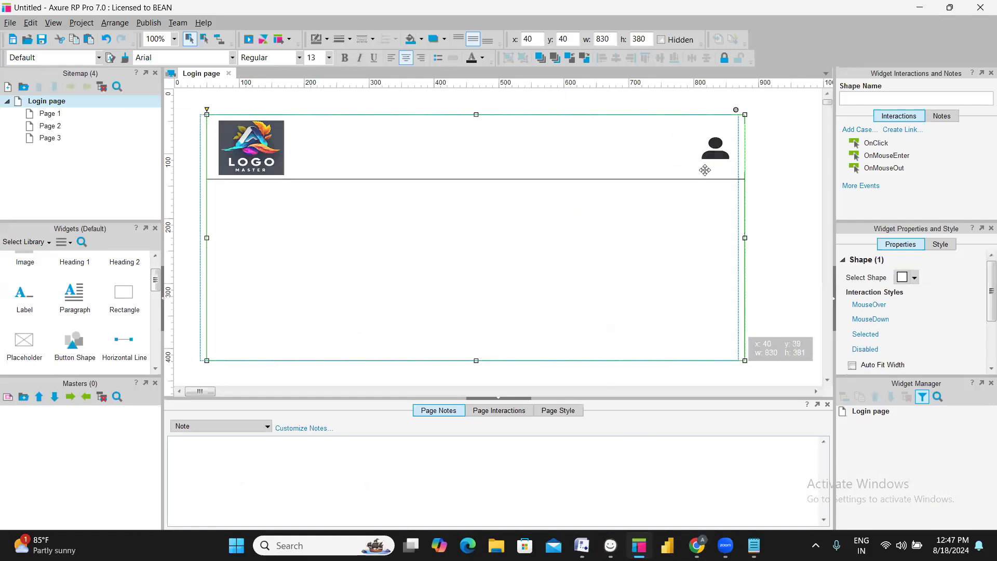
{"action": "left_click", "coordinate": [798, 203]}
{"action": "key", "text": "ctrl+z"}
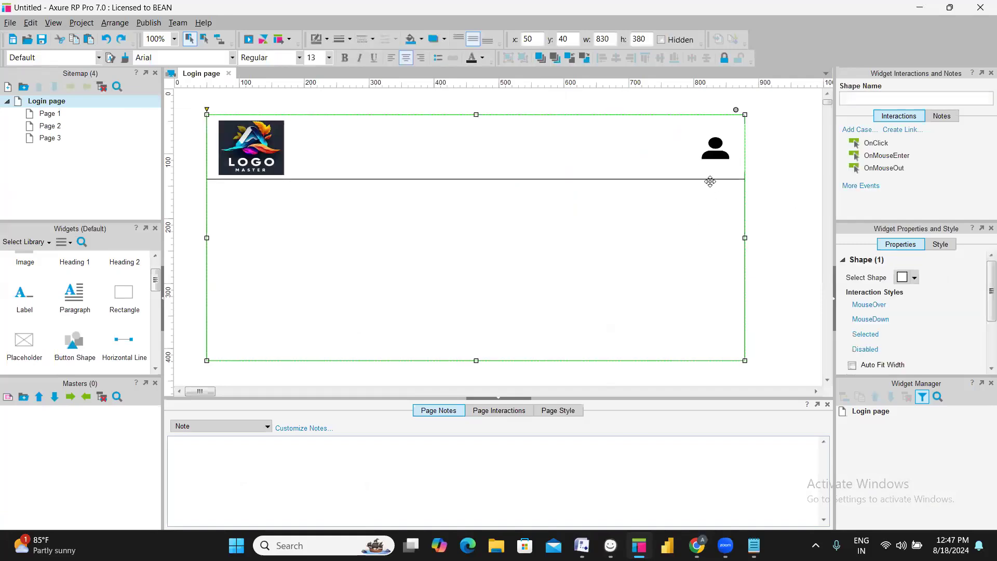
{"action": "left_click_drag", "start_coordinate": [711, 175], "coordinate": [705, 174]}
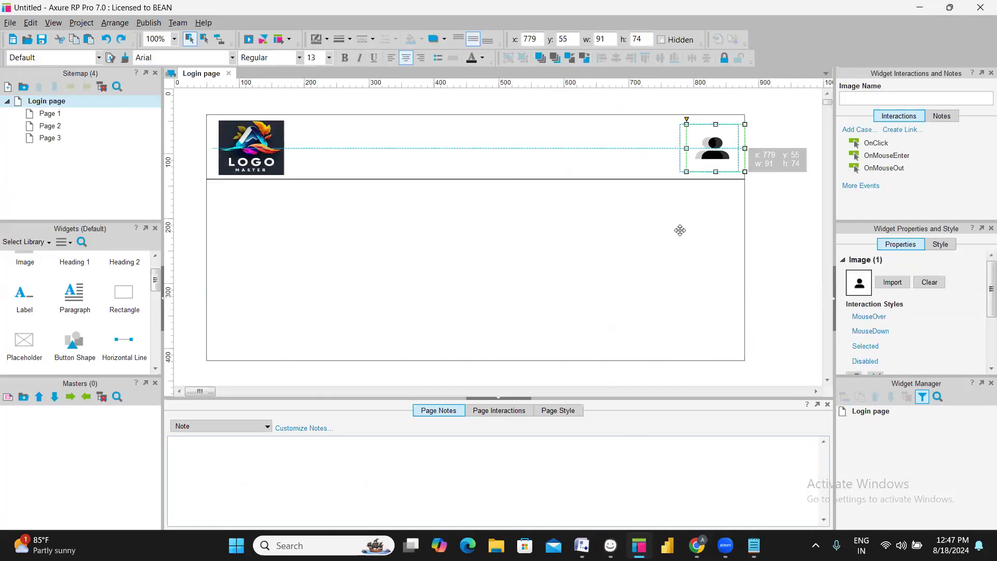
{"action": "left_click", "coordinate": [668, 253]}
{"action": "double_click", "coordinate": [392, 177]}
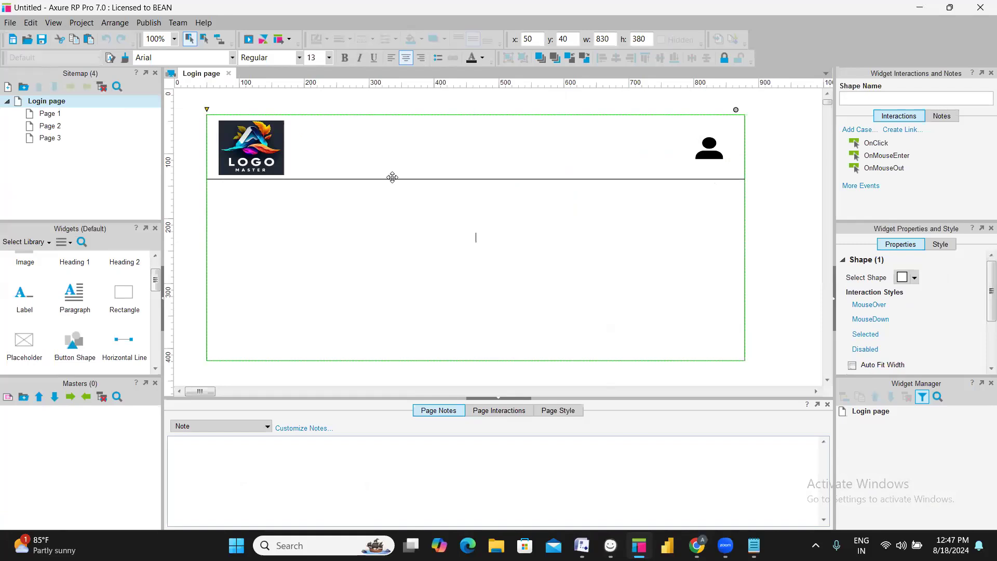
{"action": "scroll", "coordinate": [67, 315], "scroll_direction": "up", "scroll_amount": 1}
{"action": "scroll", "coordinate": [96, 314], "scroll_direction": "down", "scroll_amount": 1}
{"action": "scroll", "coordinate": [101, 317], "scroll_direction": "up", "scroll_amount": 1}
{"action": "key", "text": "Escape"}
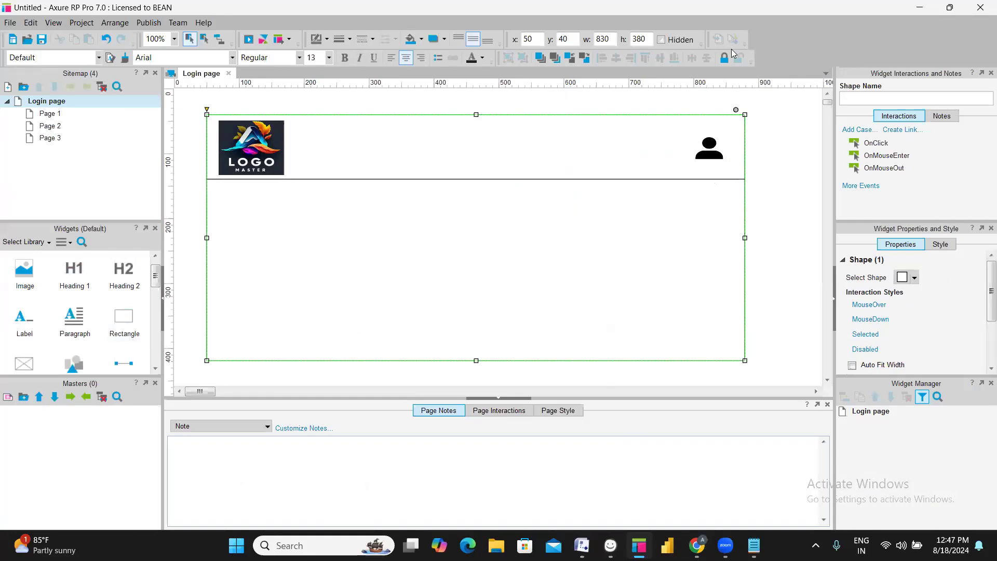
Add a Heading 1 in the header reading 'Online Shopping Application'
{"action": "key", "text": "alt+Tab"}
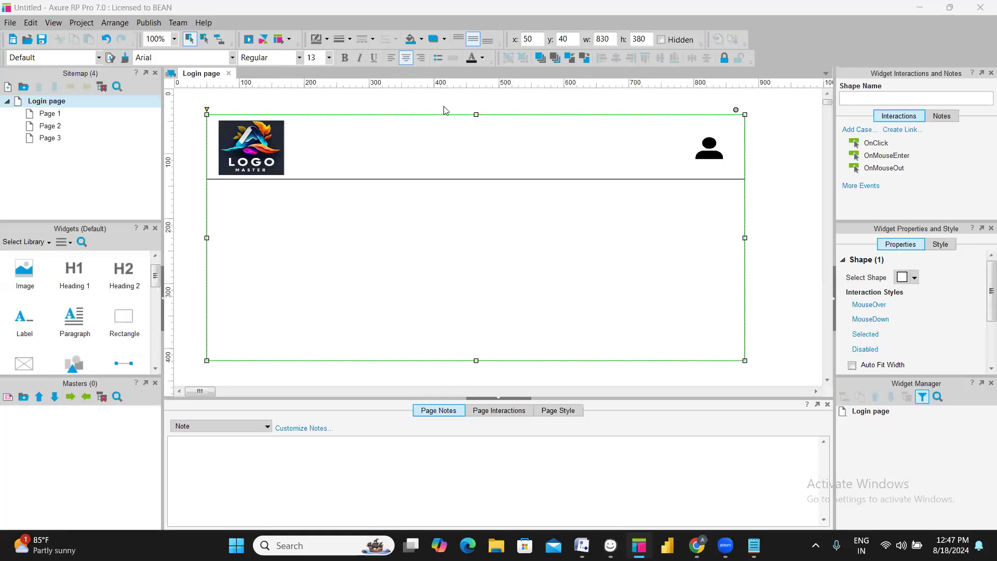
{"action": "left_click", "coordinate": [74, 275]}
{"action": "left_click_drag", "start_coordinate": [73, 283], "coordinate": [416, 148]}
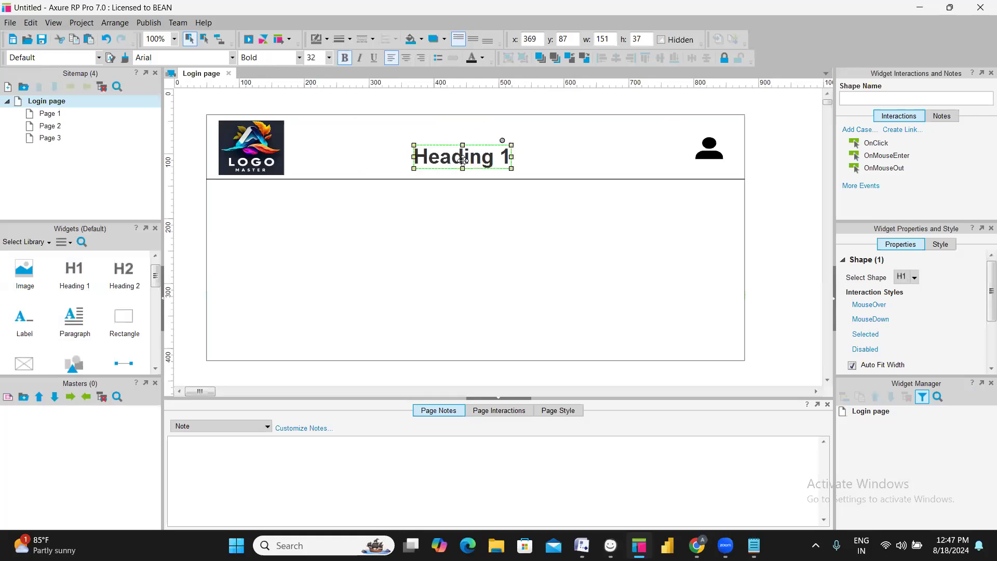
{"action": "double_click", "coordinate": [464, 161]}
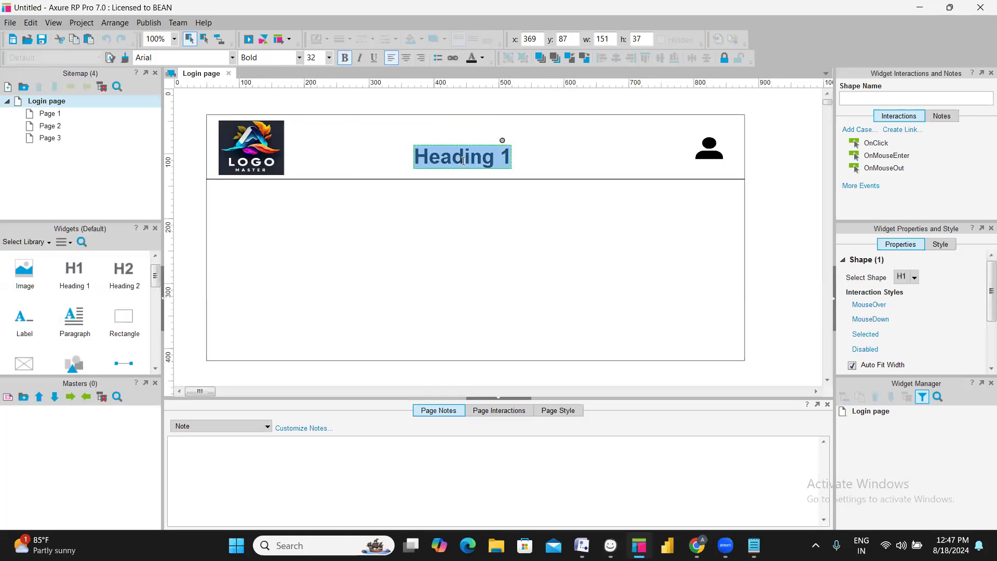
{"action": "type", "text": "Online S"}
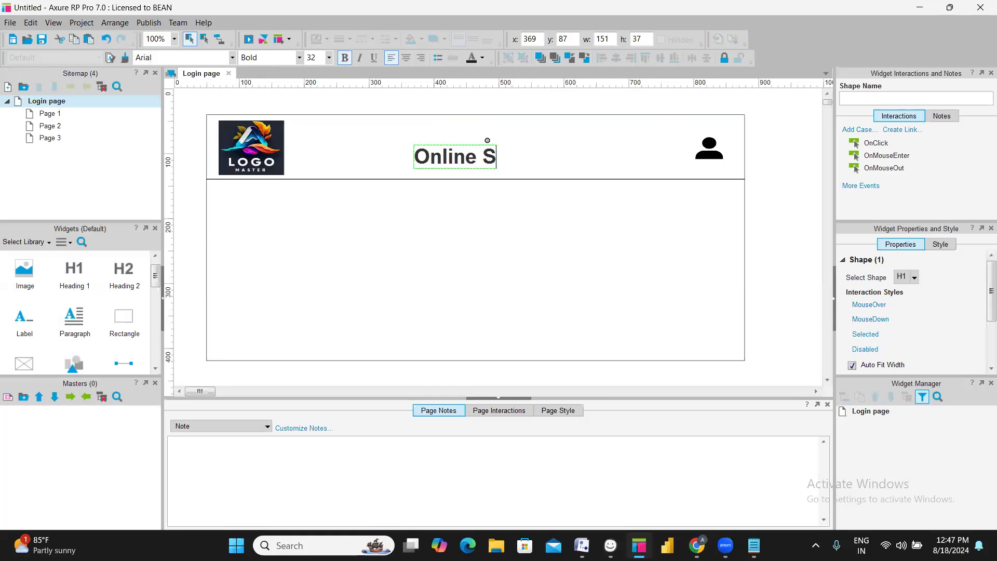
{"action": "type", "text": "hopping Appluc"}
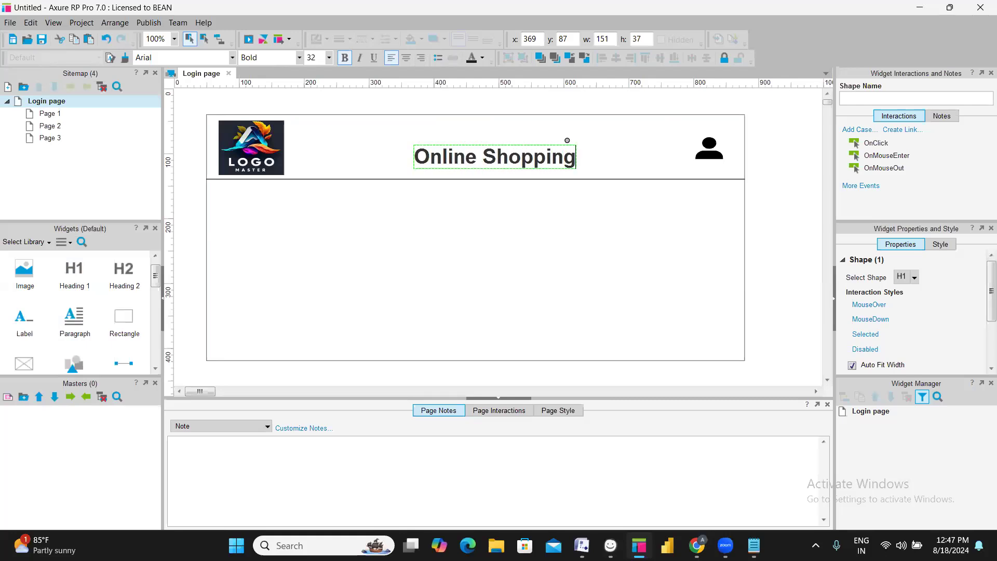
{"action": "key", "text": "BackSpace"}
{"action": "key", "text": "BackSpace"}
{"action": "key", "text": "BackSpace"}
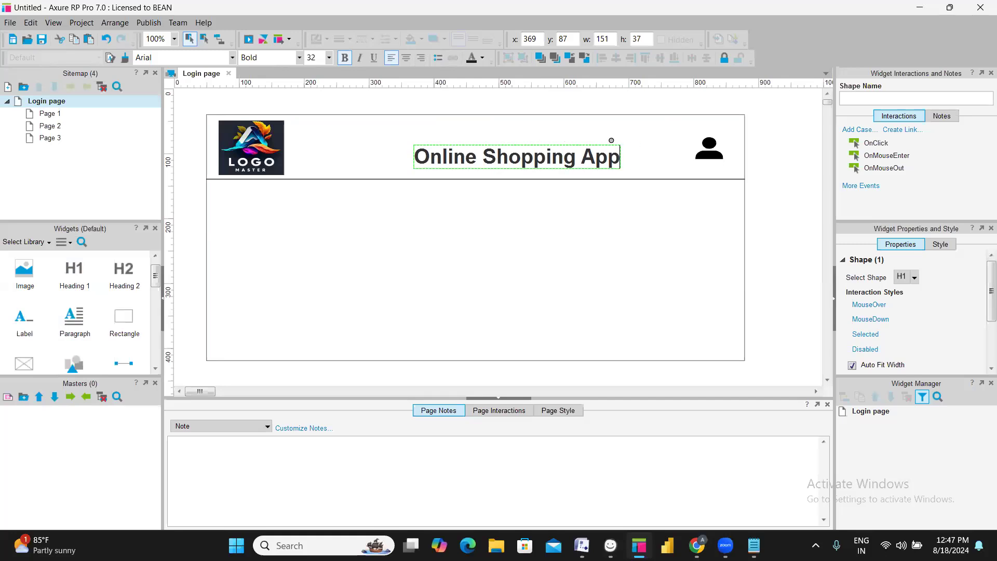
{"action": "type", "text": "lication"}
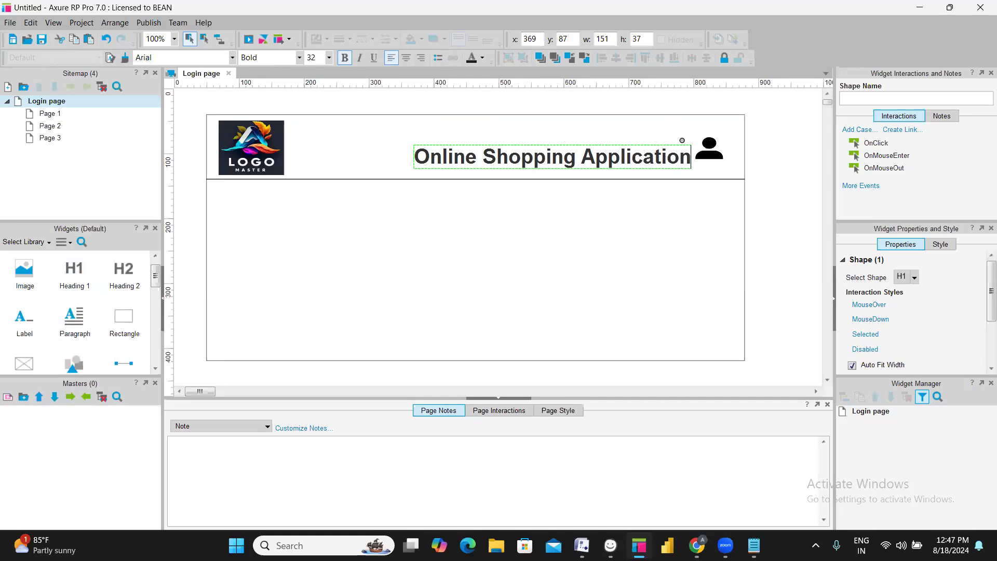
{"action": "left_click", "coordinate": [482, 245]}
Move the heading up-left and prefix its text with 'Welcome to'
{"action": "left_click", "coordinate": [542, 162]}
{"action": "mouse_move", "coordinate": [581, 154]}
{"action": "left_mouse_down"}
{"action": "mouse_move", "coordinate": [535, 154]}
{"action": "mouse_move", "coordinate": [529, 138]}
{"action": "mouse_move", "coordinate": [568, 139]}
{"action": "left_mouse_up"}
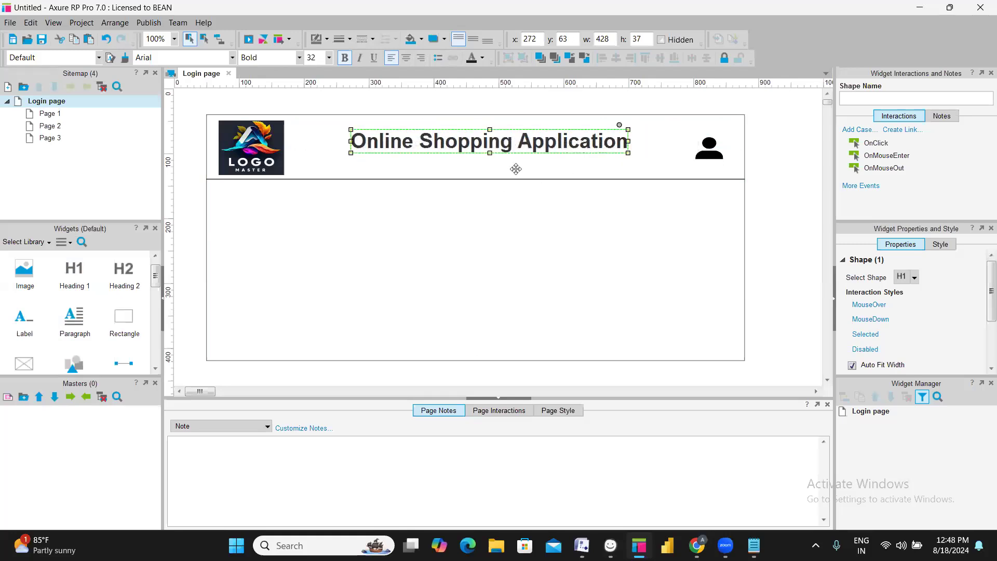
{"action": "double_click", "coordinate": [357, 141]}
{"action": "left_click", "coordinate": [355, 140]}
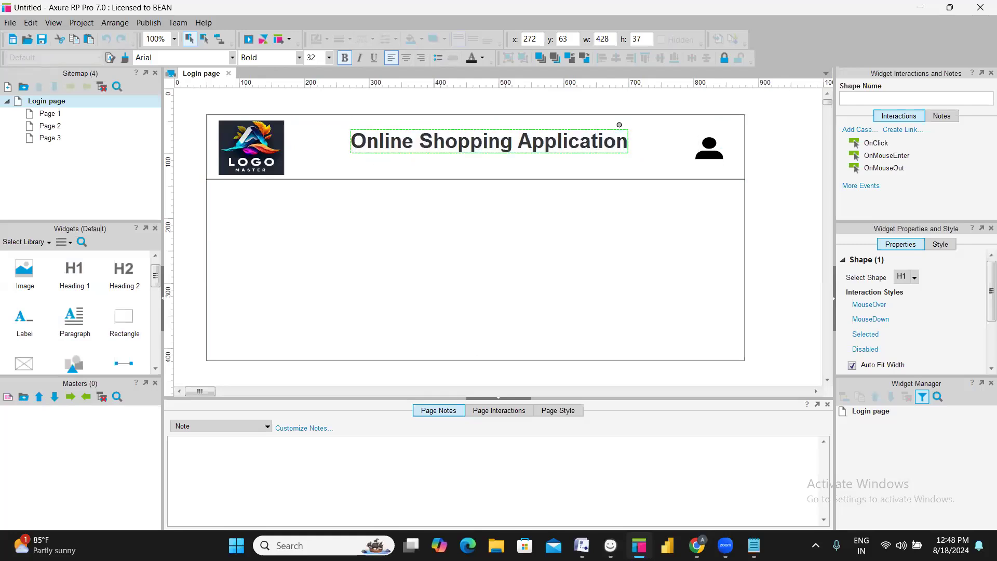
{"action": "type", "text": "Welcome to"}
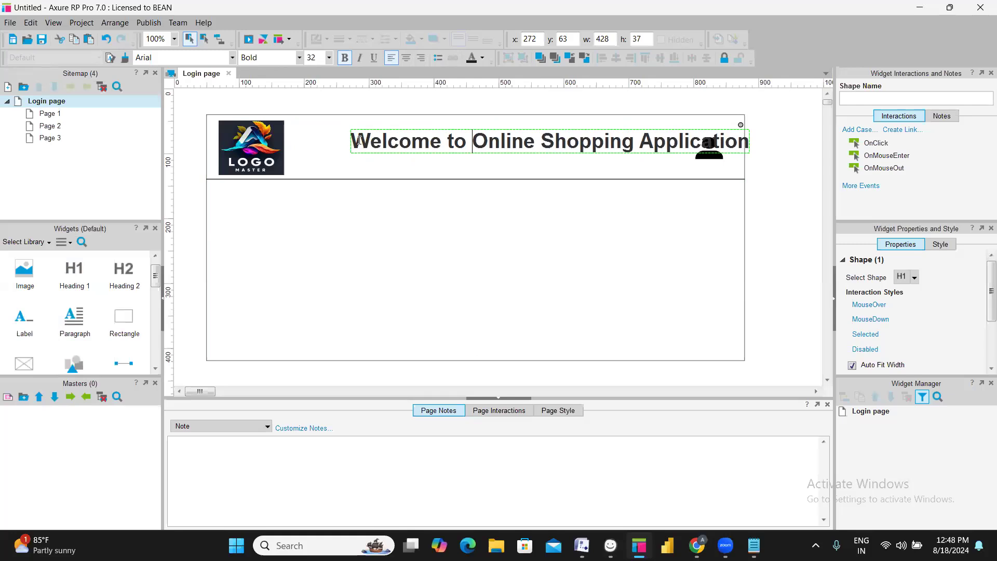
{"action": "left_click", "coordinate": [496, 155]}
{"action": "left_click_drag", "start_coordinate": [514, 146], "coordinate": [572, 161]}
{"action": "key", "text": "ctrl+z"}
{"action": "left_click_drag", "start_coordinate": [571, 141], "coordinate": [528, 146]}
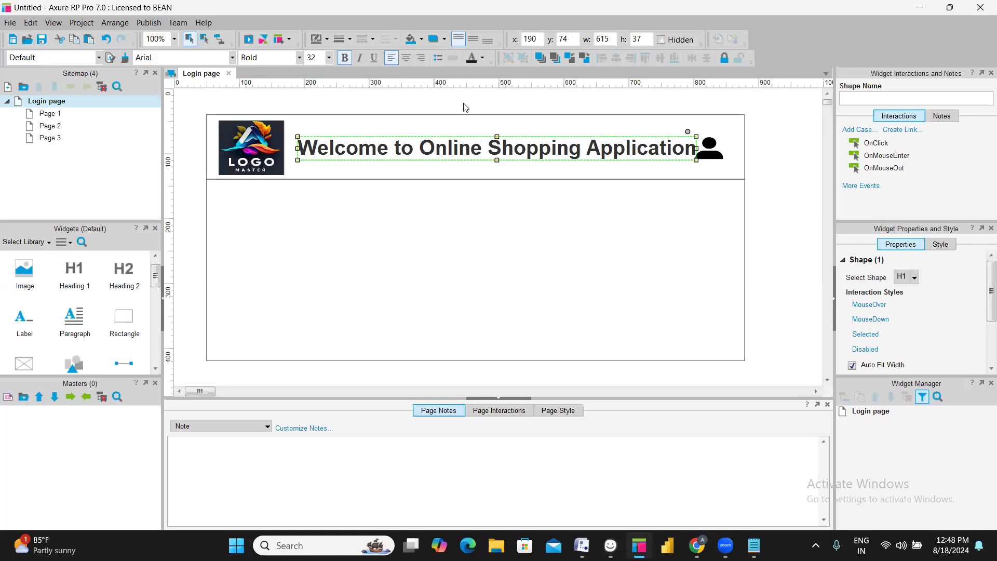
Set the welcome heading to size 28 and centre it between logo and profile icon
{"action": "left_click", "coordinate": [329, 57]}
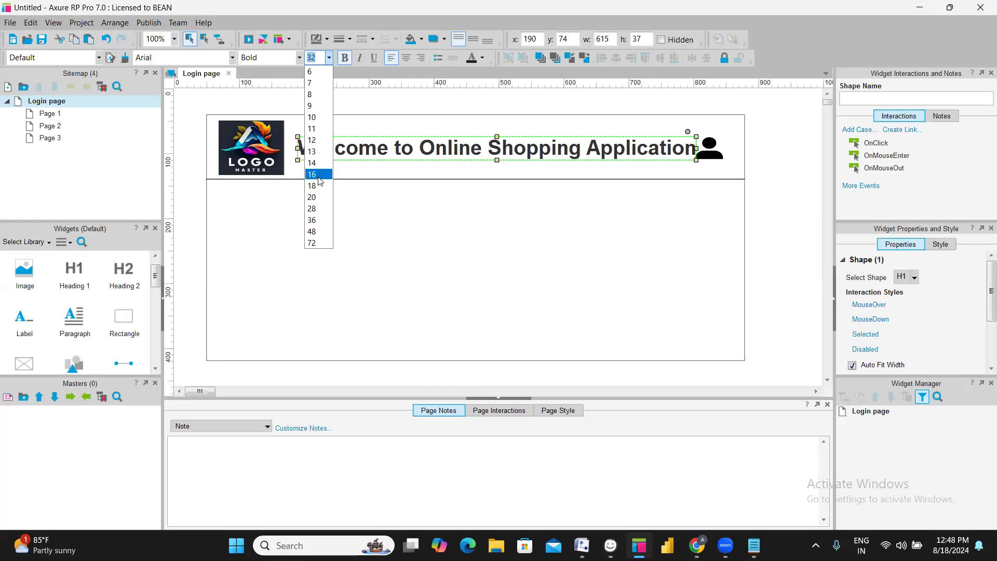
{"action": "left_click", "coordinate": [317, 208]}
{"action": "left_click", "coordinate": [464, 231]}
{"action": "left_click_drag", "start_coordinate": [464, 231], "coordinate": [490, 231]}
{"action": "key", "text": "ctrl+z"}
{"action": "left_click", "coordinate": [495, 155]}
{"action": "left_click_drag", "start_coordinate": [537, 150], "coordinate": [556, 152]}
{"action": "left_click", "coordinate": [553, 223]}
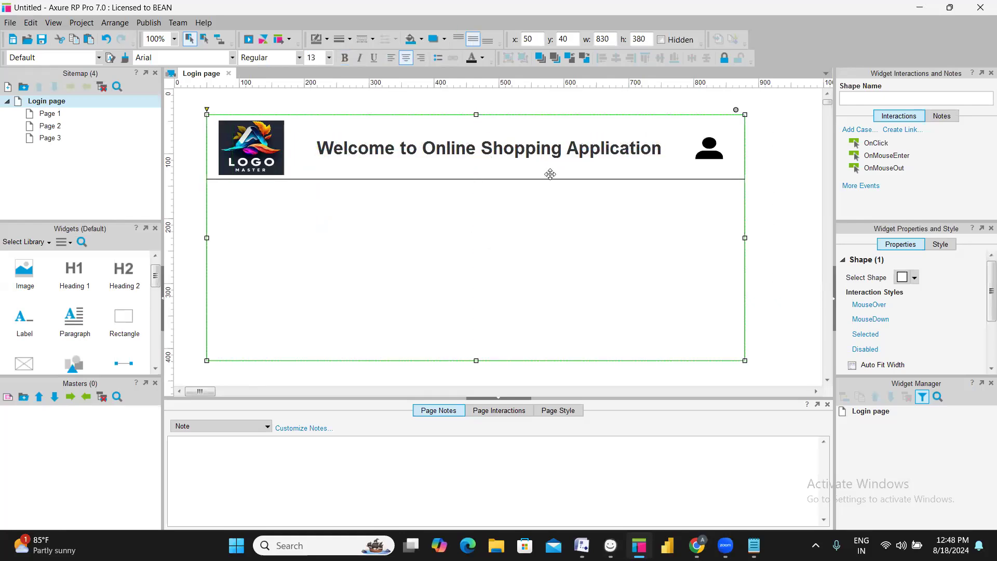
{"action": "key", "text": "alt+Tab"}
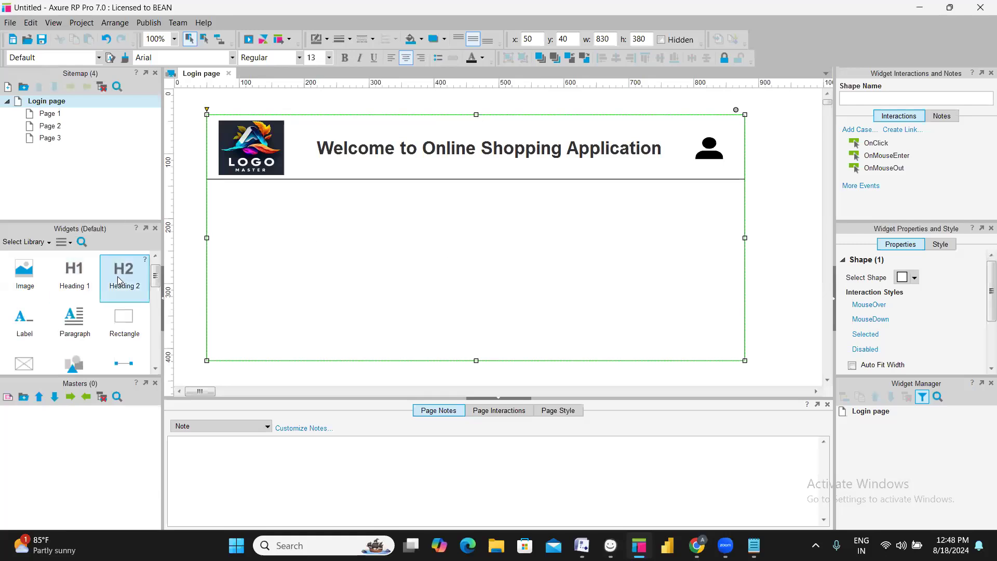
Add a Heading 2 reading 'Login page' below the header and make the page rectangle slightly taller
{"action": "left_click_drag", "start_coordinate": [127, 283], "coordinate": [461, 196]}
{"action": "double_click", "coordinate": [461, 196]}
{"action": "type", "text": "Log"}
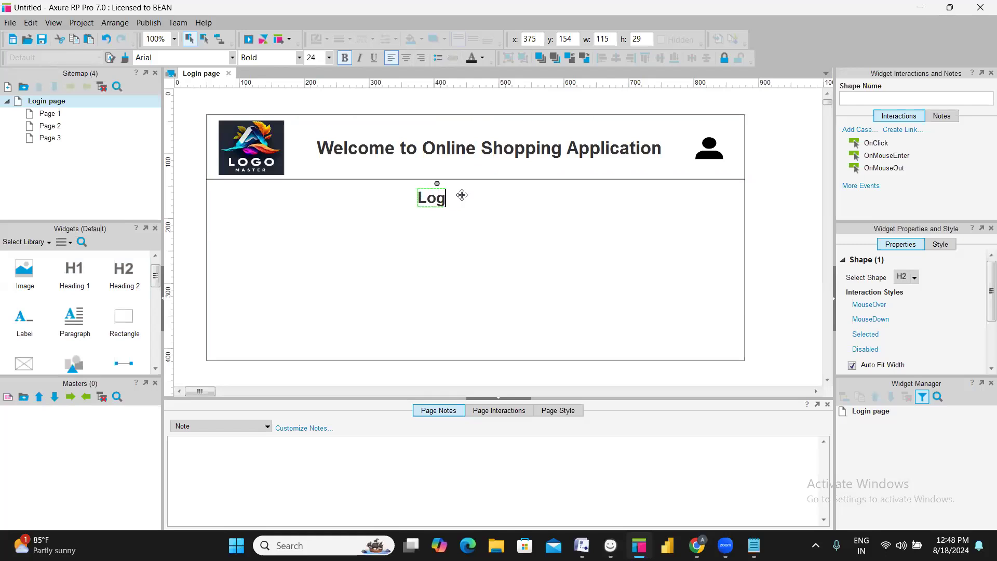
{"action": "type", "text": "in page"}
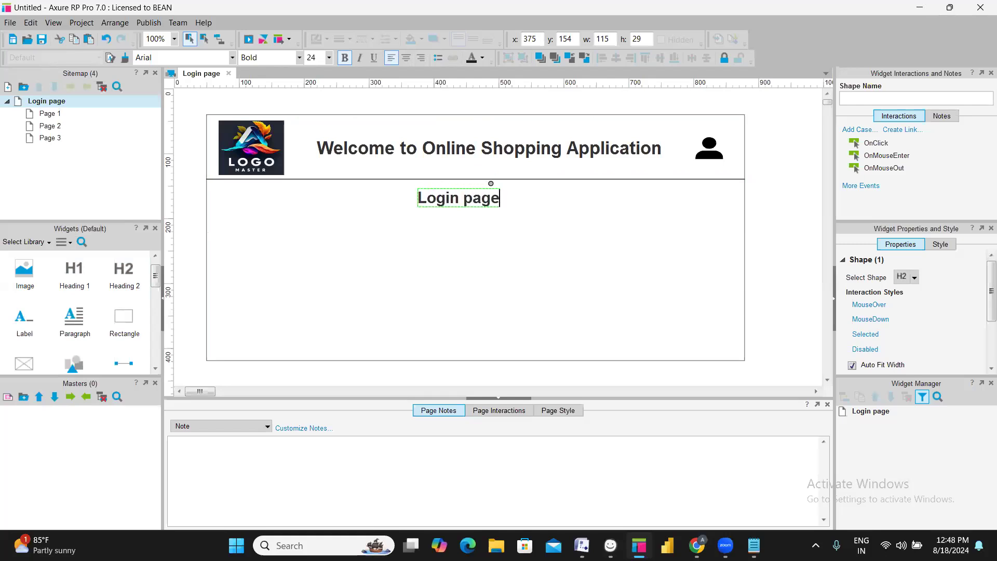
{"action": "left_click", "coordinate": [570, 254]}
{"action": "left_click_drag", "start_coordinate": [477, 361], "coordinate": [476, 374]}
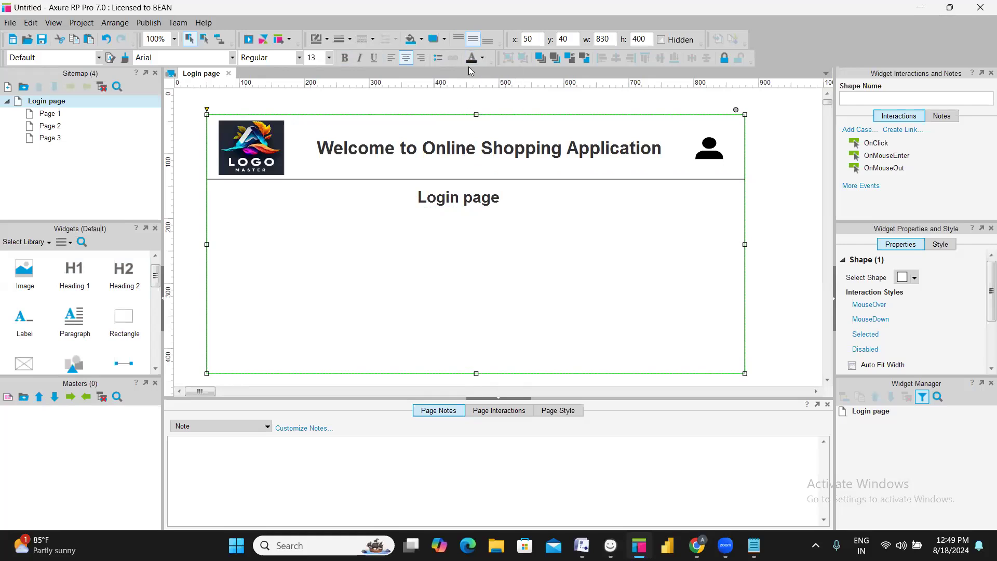
Colour the 'Login page' subheading purple (#990066)
{"action": "key", "text": "Tab"}
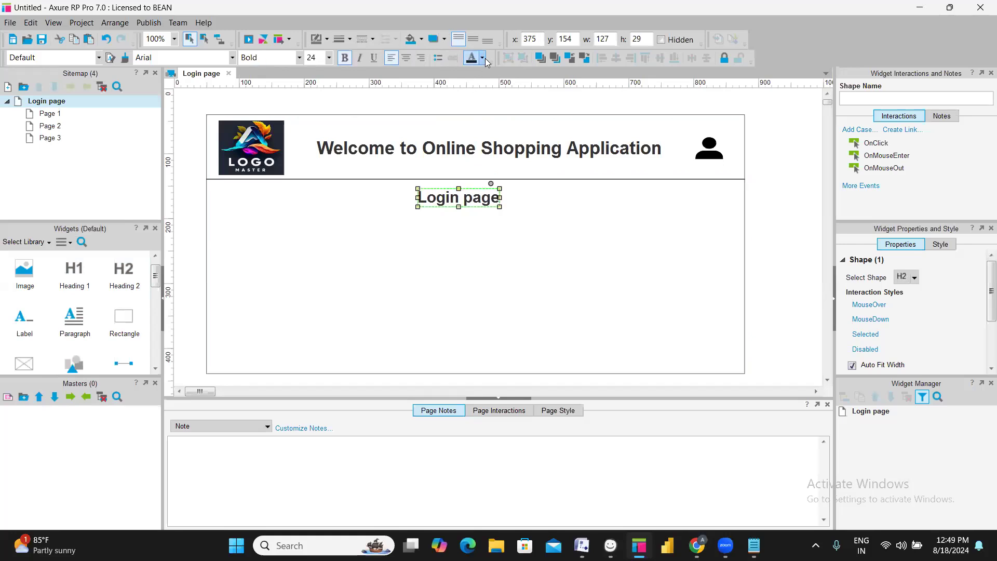
{"action": "left_click", "coordinate": [483, 58]}
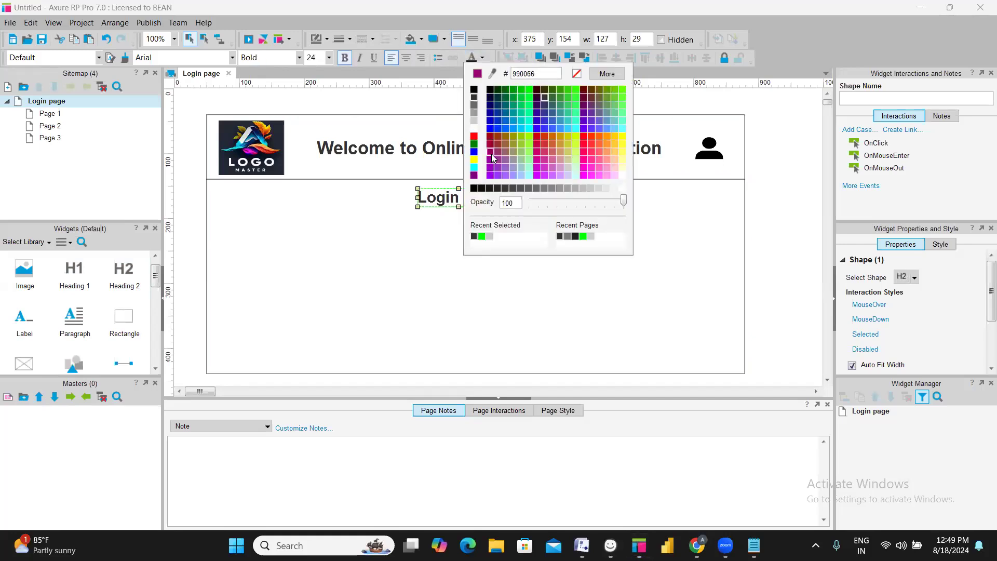
{"action": "left_click", "coordinate": [493, 158]}
{"action": "left_click", "coordinate": [430, 297]}
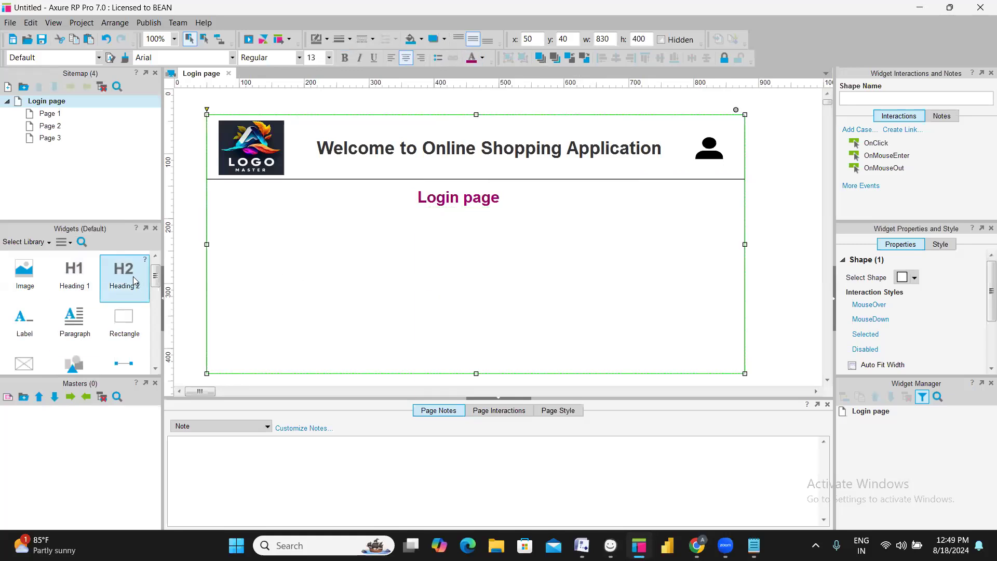
{"action": "scroll", "coordinate": [66, 326], "scroll_direction": "down", "scroll_amount": 4}
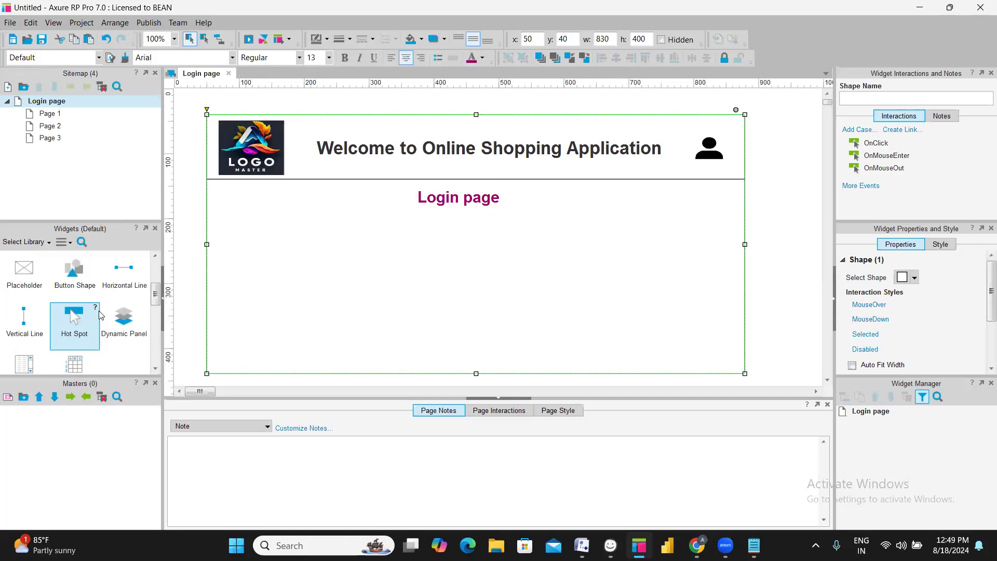
{"action": "scroll", "coordinate": [101, 312], "scroll_direction": "down", "scroll_amount": 6}
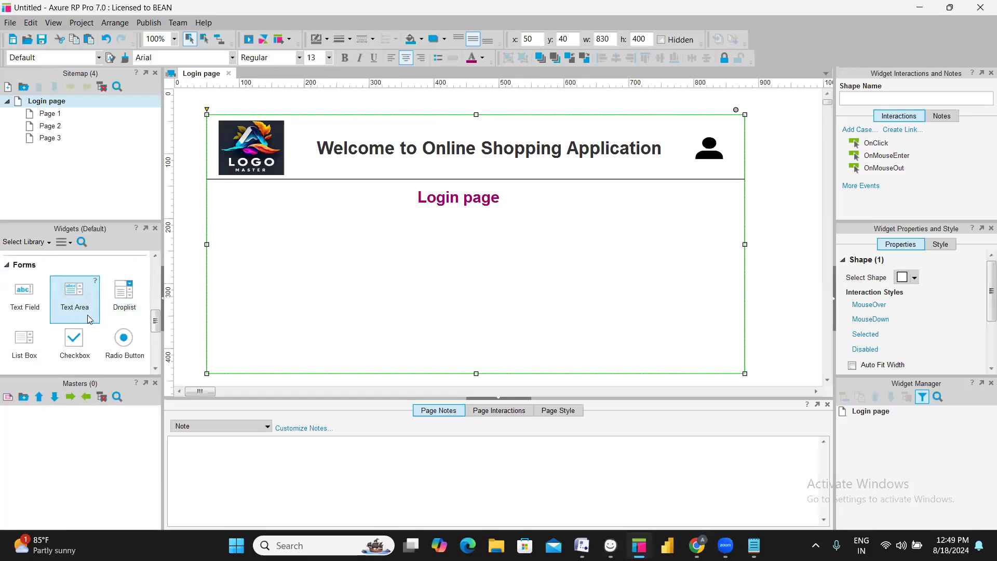
{"action": "scroll", "coordinate": [65, 318], "scroll_direction": "up", "scroll_amount": 5}
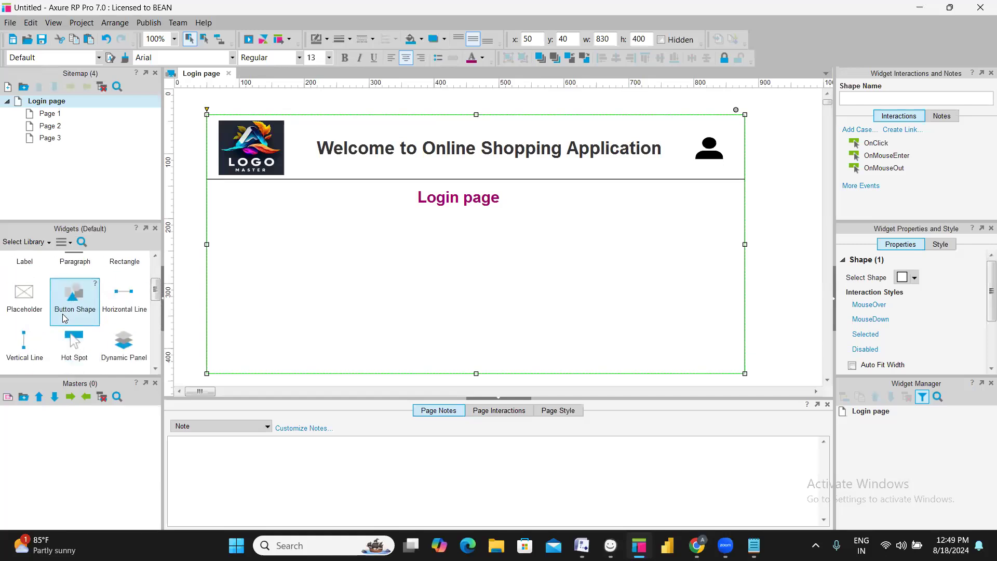
{"action": "scroll", "coordinate": [64, 318], "scroll_direction": "up", "scroll_amount": 2}
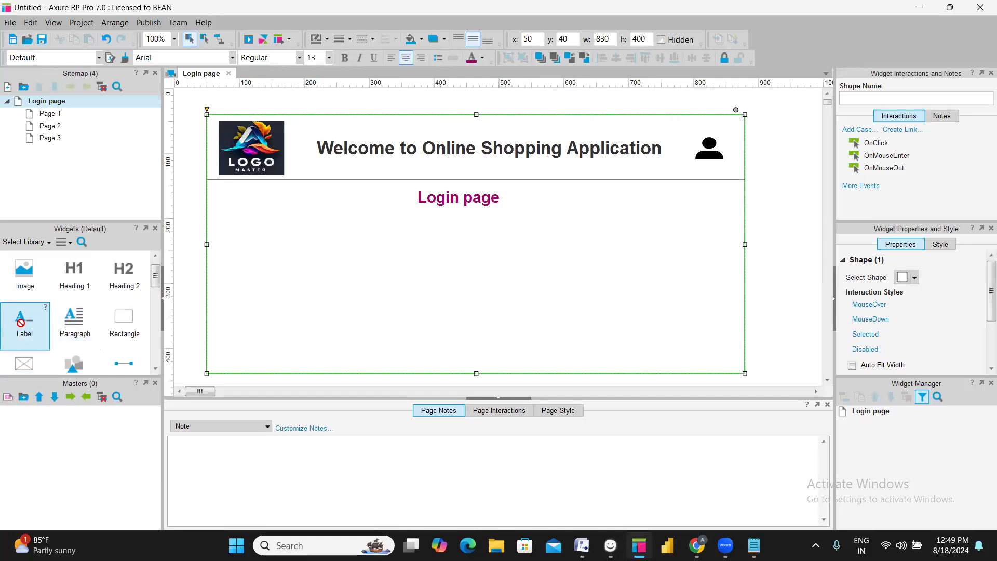
Add a label reading 'Enter your Username' on the left and set it to size 20
{"action": "left_click_drag", "start_coordinate": [339, 266], "coordinate": [287, 247]}
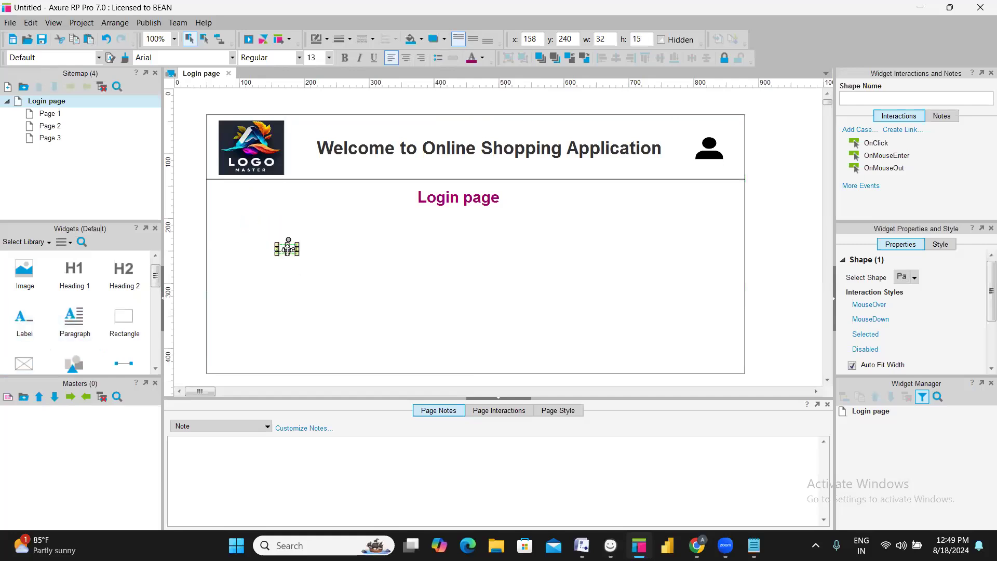
{"action": "left_click", "coordinate": [322, 248]}
{"action": "left_click", "coordinate": [287, 249]}
{"action": "double_click", "coordinate": [287, 249]}
{"action": "type", "text": "Username"}
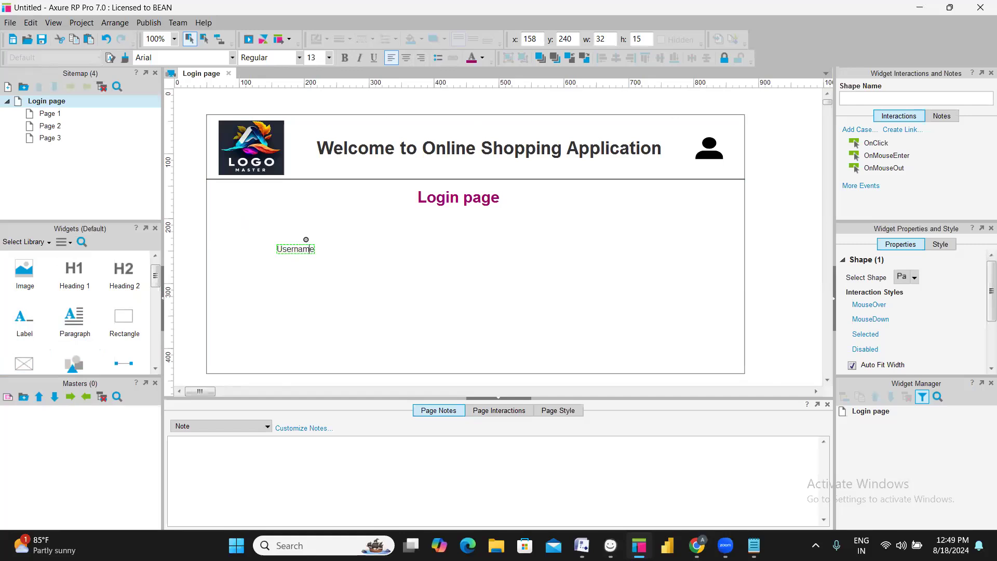
{"action": "type", "text": "Enter your"}
{"action": "left_click", "coordinate": [352, 283]}
{"action": "left_click", "coordinate": [323, 248]}
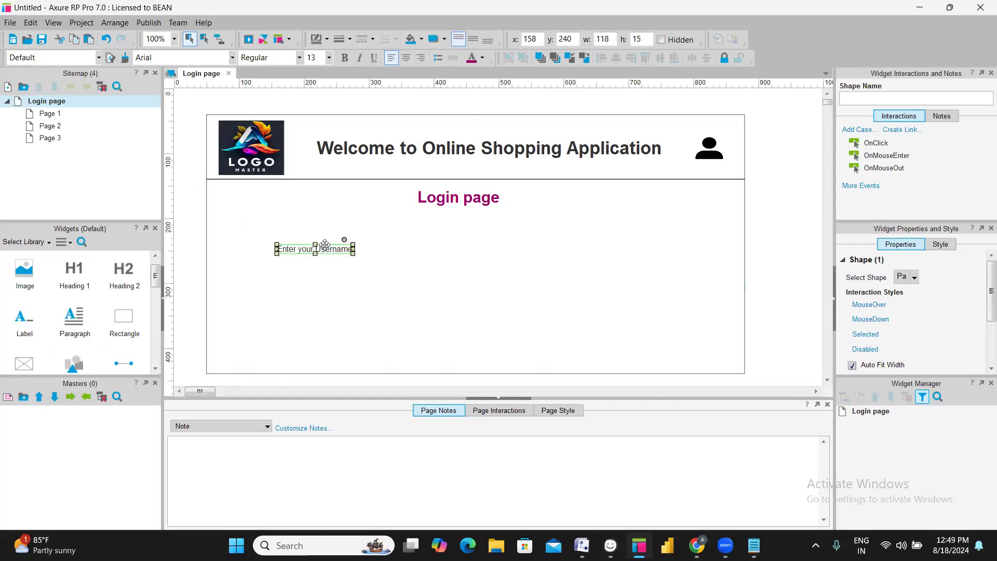
{"action": "left_click", "coordinate": [328, 57]}
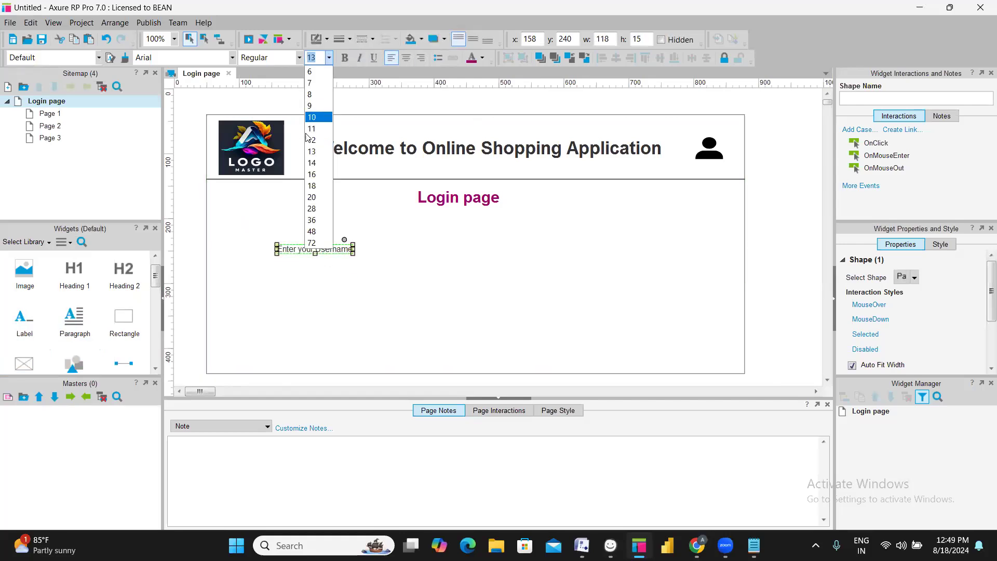
{"action": "left_click", "coordinate": [312, 197]}
{"action": "left_click", "coordinate": [387, 260]}
Duplicate the label below it and change the copy's text to 'Password'
{"action": "left_click", "coordinate": [385, 252]}
{"action": "left_click_drag", "start_coordinate": [385, 252], "coordinate": [384, 294]}
{"action": "double_click", "coordinate": [384, 294]}
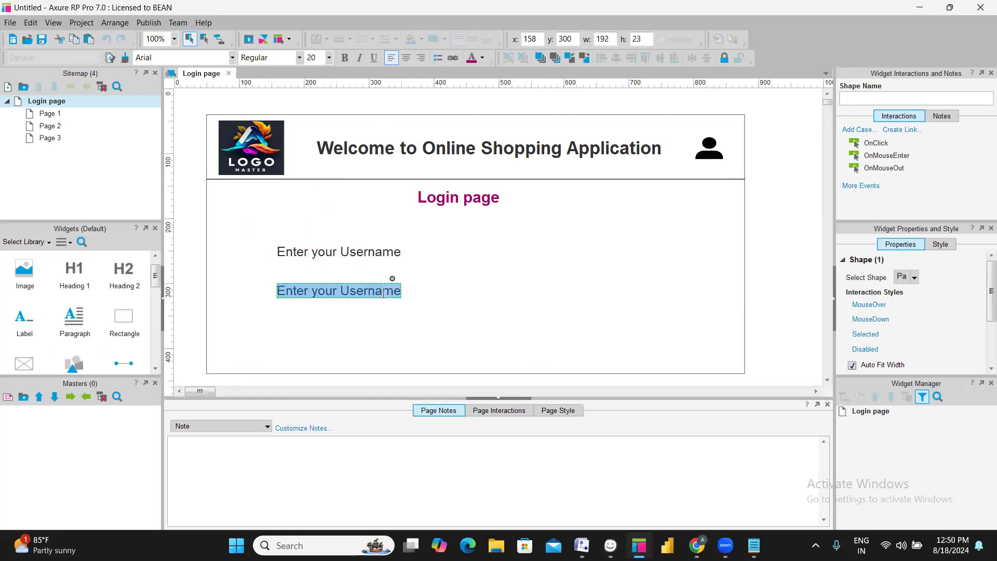
{"action": "type", "text": "Password"}
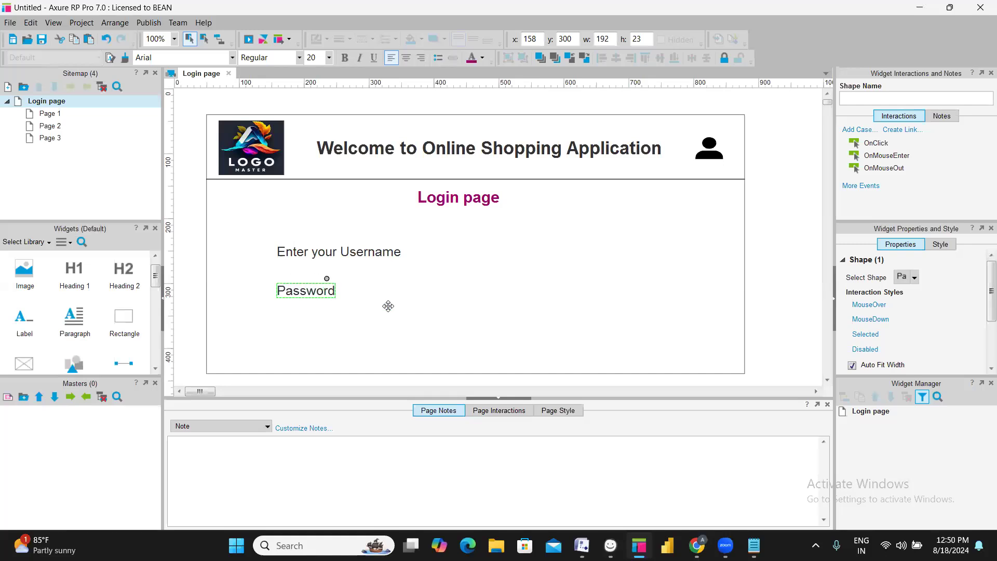
{"action": "left_click", "coordinate": [382, 300]}
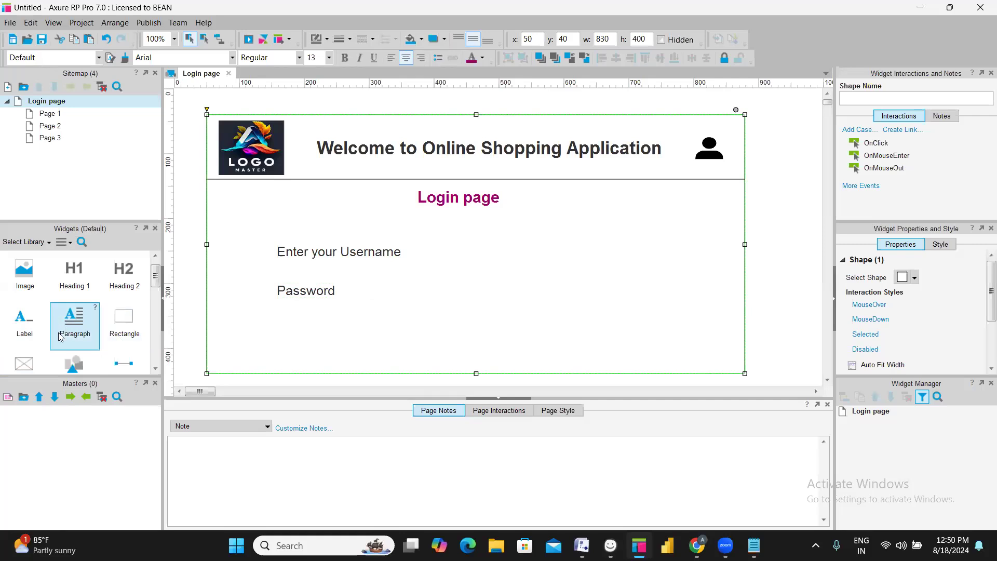
Place text fields beside the username and password labels
{"action": "scroll", "coordinate": [63, 318], "scroll_direction": "down", "scroll_amount": 3}
{"action": "scroll", "coordinate": [64, 317], "scroll_direction": "down", "scroll_amount": 5}
{"action": "left_click_drag", "start_coordinate": [17, 345], "coordinate": [453, 250]}
{"action": "left_click", "coordinate": [498, 288]}
{"action": "left_click", "coordinate": [516, 249]}
{"action": "left_click_drag", "start_coordinate": [516, 249], "coordinate": [521, 303]}
{"action": "left_click", "coordinate": [423, 349]}
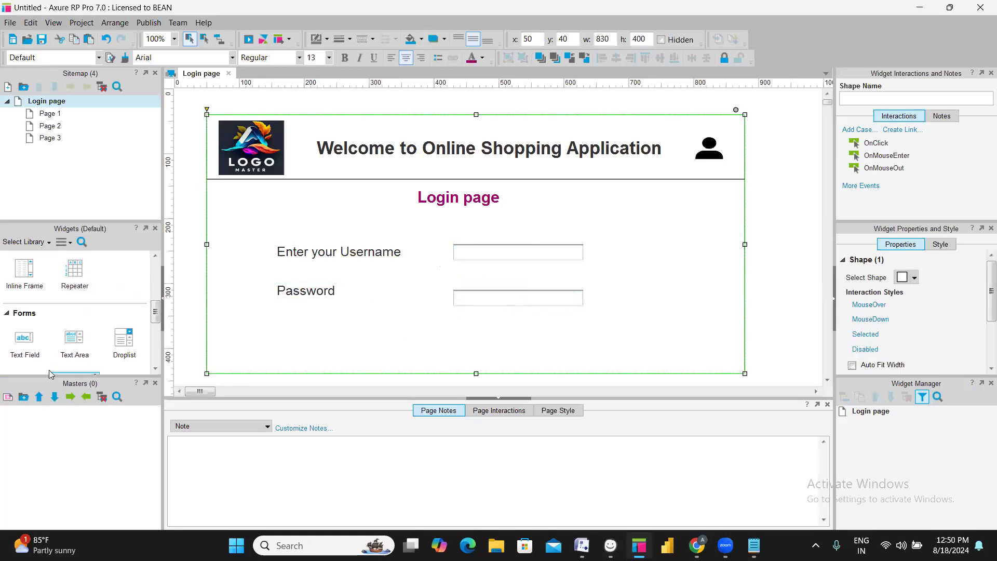
Add a button centred below the fields with the caption 'Login'
{"action": "scroll", "coordinate": [31, 349], "scroll_direction": "down", "scroll_amount": 3}
{"action": "scroll", "coordinate": [21, 358], "scroll_direction": "down", "scroll_amount": 1}
{"action": "left_click_drag", "start_coordinate": [21, 357], "coordinate": [394, 345]}
{"action": "double_click", "coordinate": [394, 345]}
{"action": "type", "text": "Login"}
{"action": "key", "text": "Escape"}
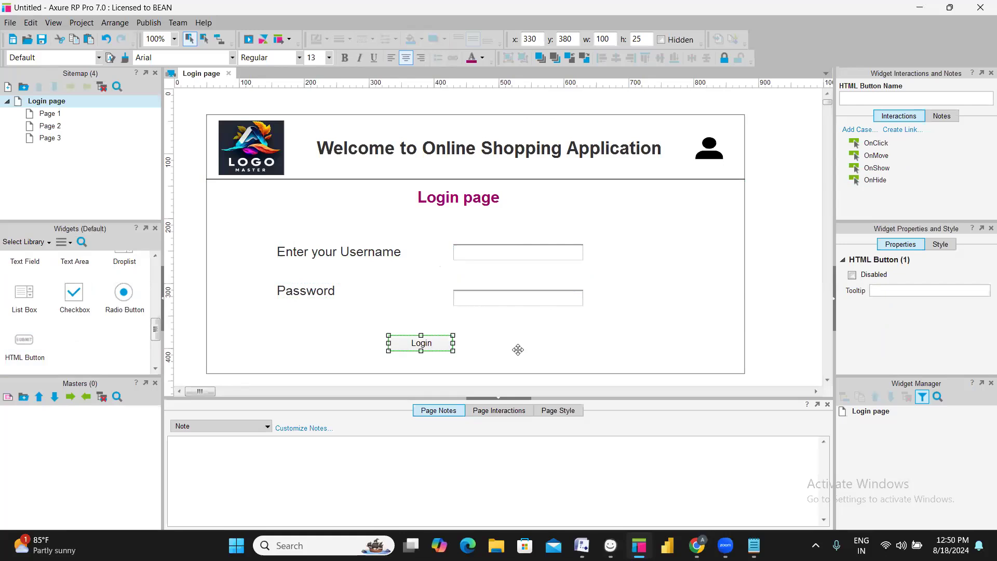
{"action": "left_click", "coordinate": [641, 472]}
{"action": "left_click", "coordinate": [654, 354]}
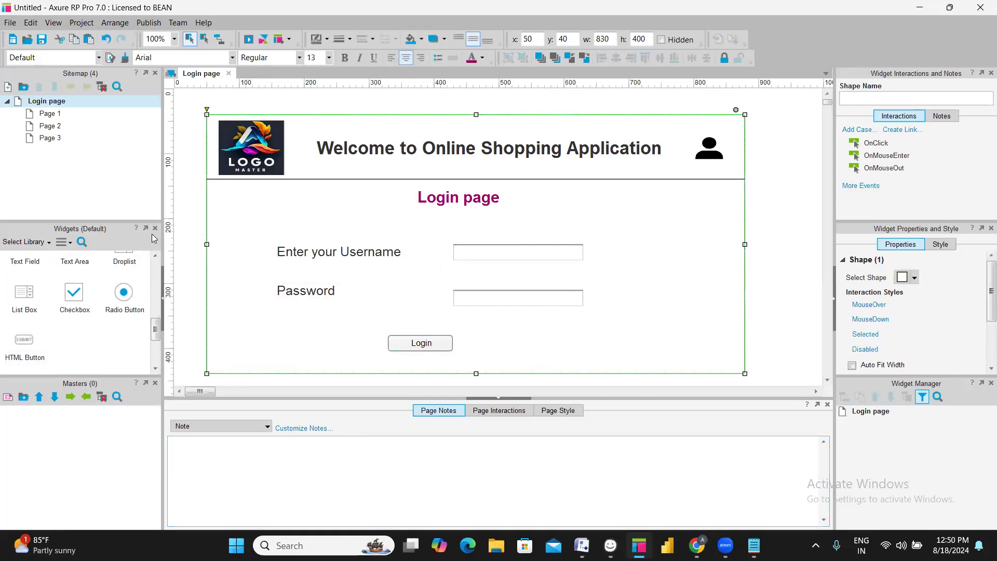
{"action": "left_click", "coordinate": [202, 205]}
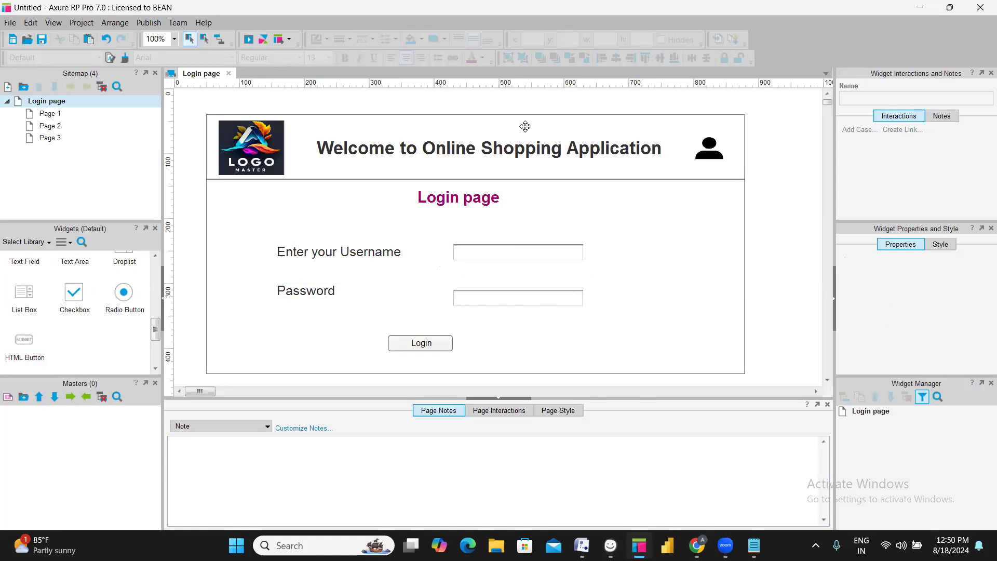
Undo the accidental upward move of the page rectangle
{"action": "left_click_drag", "start_coordinate": [525, 126], "coordinate": [525, 114]}
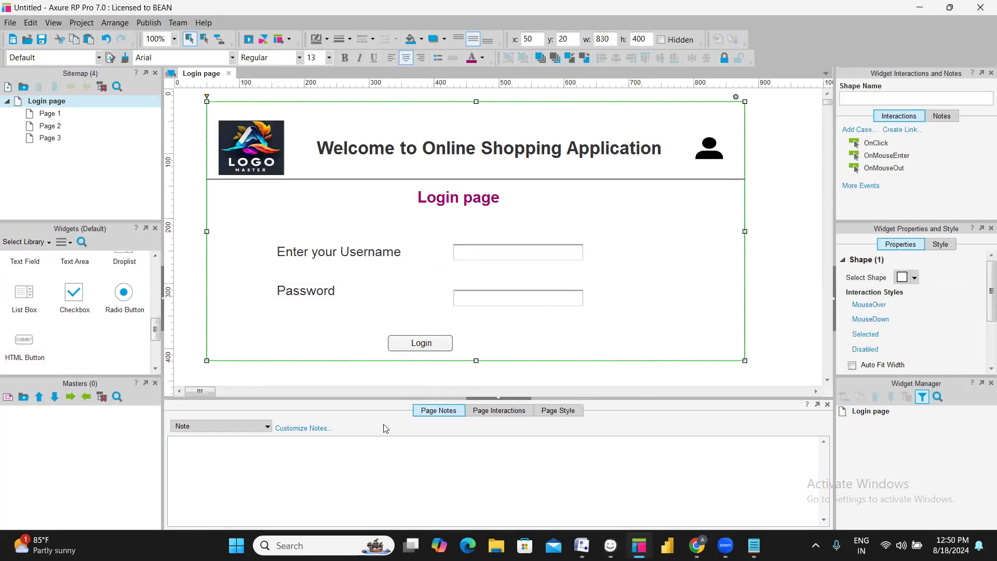
{"action": "key", "text": "ctrl+z"}
{"action": "left_click", "coordinate": [192, 343]}
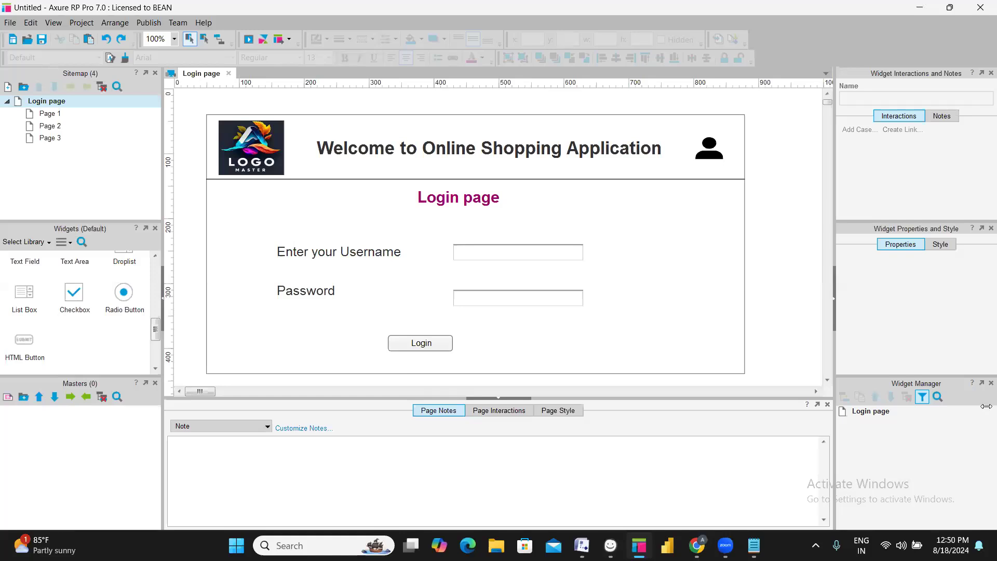
{"action": "scroll", "coordinate": [38, 318], "scroll_direction": "up", "scroll_amount": 1}
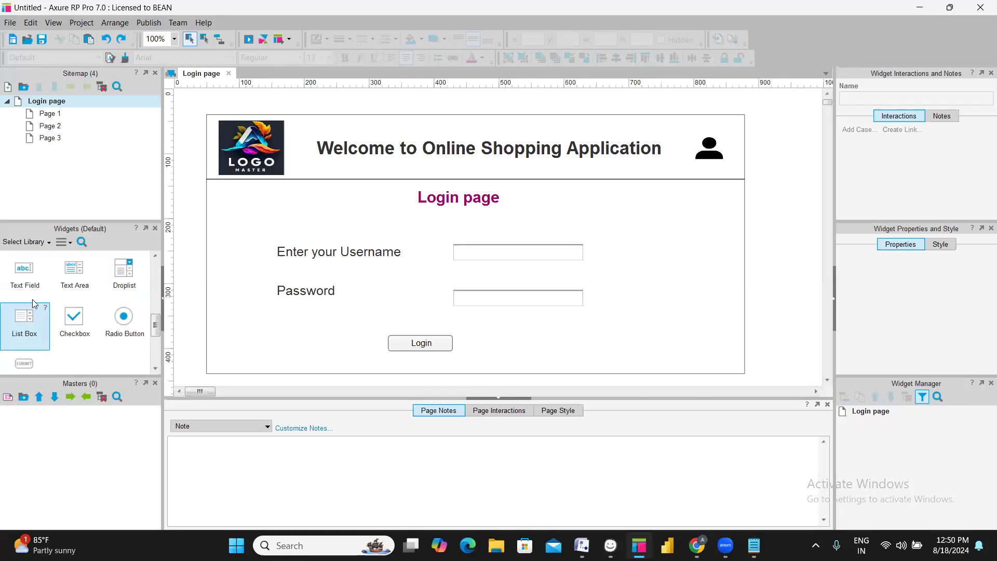
{"action": "scroll", "coordinate": [38, 318], "scroll_direction": "up", "scroll_amount": 1}
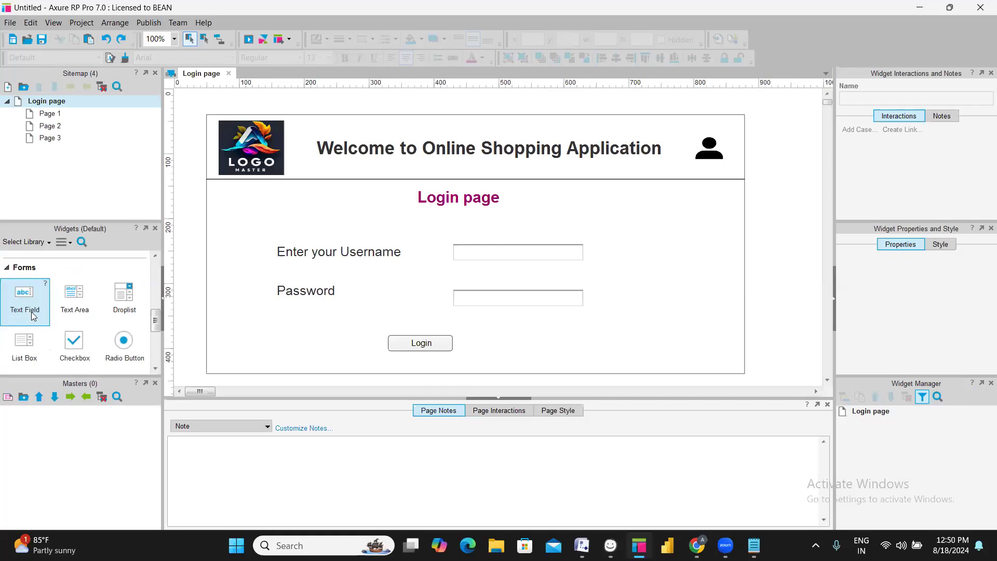
Try adding a text field and a Submit button beside Login, then delete both
{"action": "left_click_drag", "start_coordinate": [7, 306], "coordinate": [516, 328]}
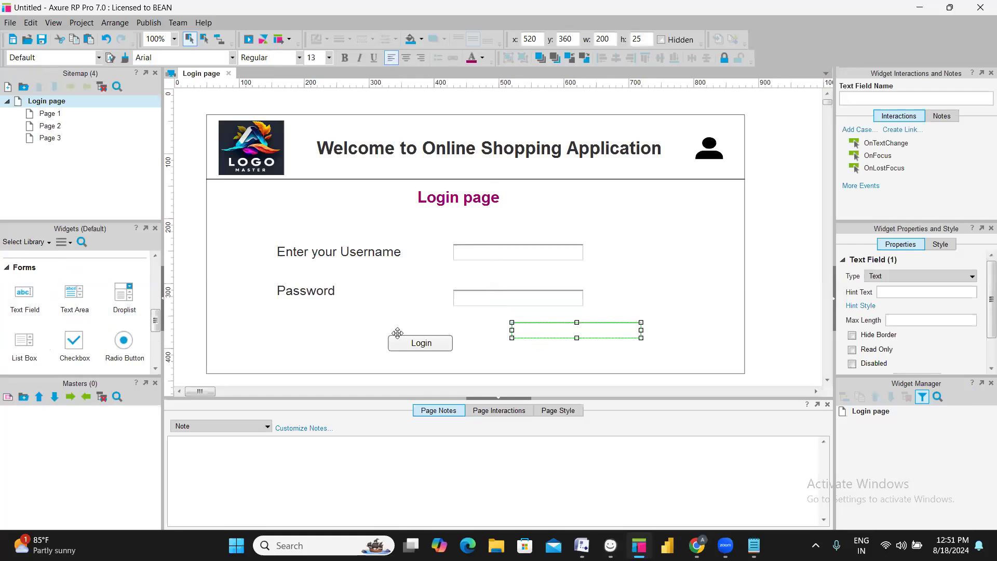
{"action": "key", "text": "Delete"}
{"action": "scroll", "coordinate": [31, 329], "scroll_direction": "down", "scroll_amount": 2}
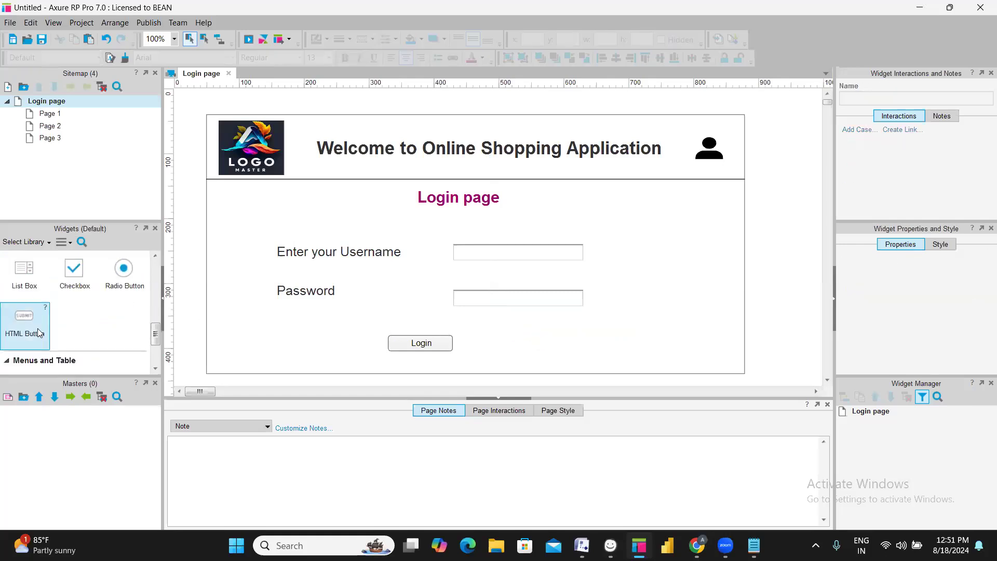
{"action": "left_click_drag", "start_coordinate": [28, 330], "coordinate": [553, 341]}
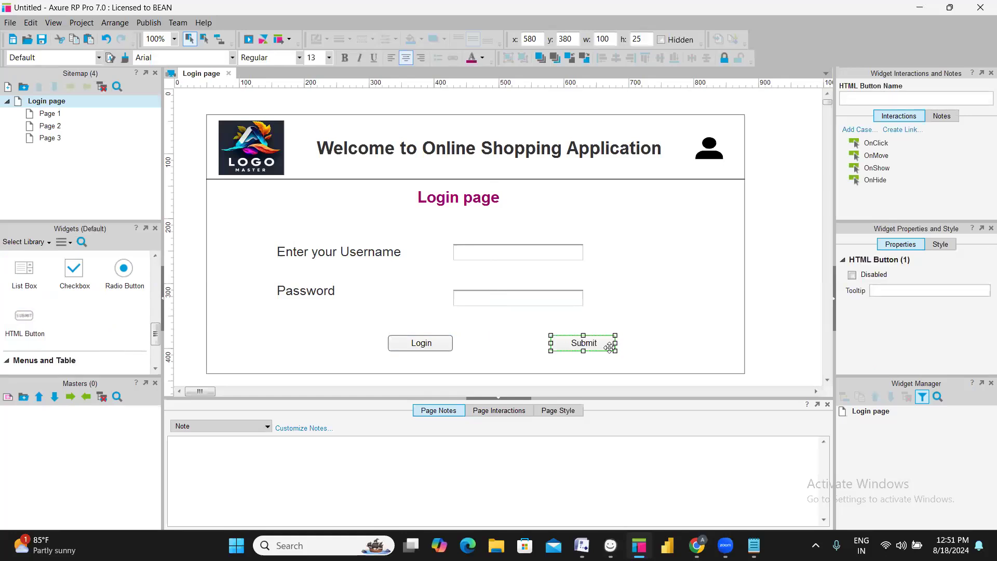
{"action": "scroll", "coordinate": [39, 301], "scroll_direction": "up", "scroll_amount": 3}
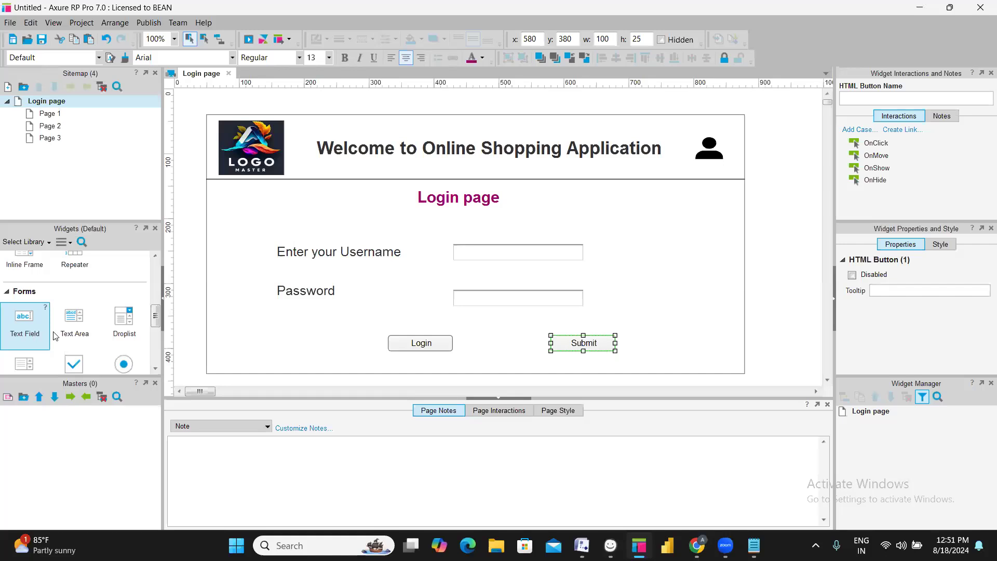
{"action": "scroll", "coordinate": [44, 336], "scroll_direction": "down", "scroll_amount": 1}
{"action": "scroll", "coordinate": [55, 336], "scroll_direction": "down", "scroll_amount": 1}
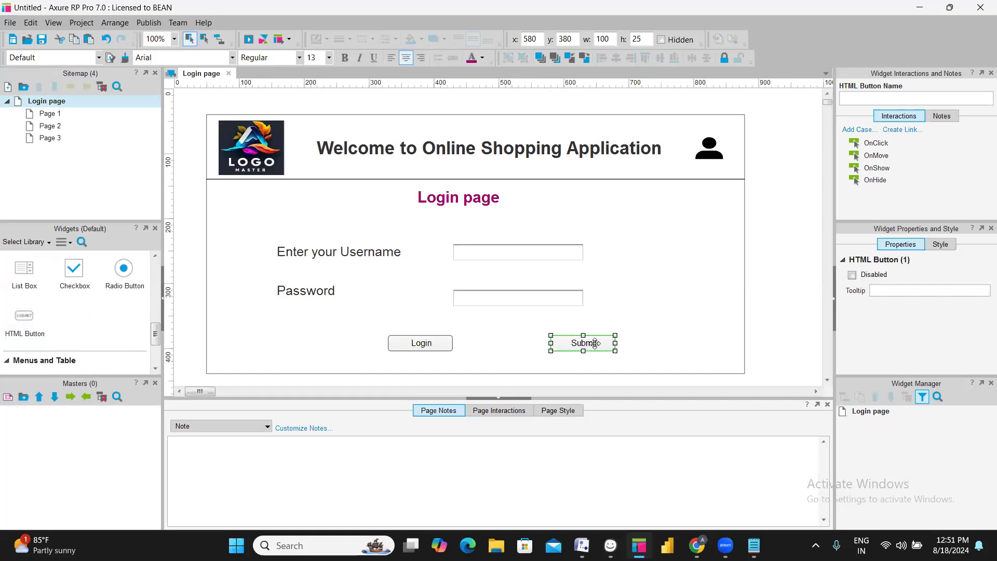
{"action": "key", "text": "Delete"}
{"action": "scroll", "coordinate": [68, 310], "scroll_direction": "up", "scroll_amount": 1}
{"action": "scroll", "coordinate": [86, 311], "scroll_direction": "up", "scroll_amount": 4}
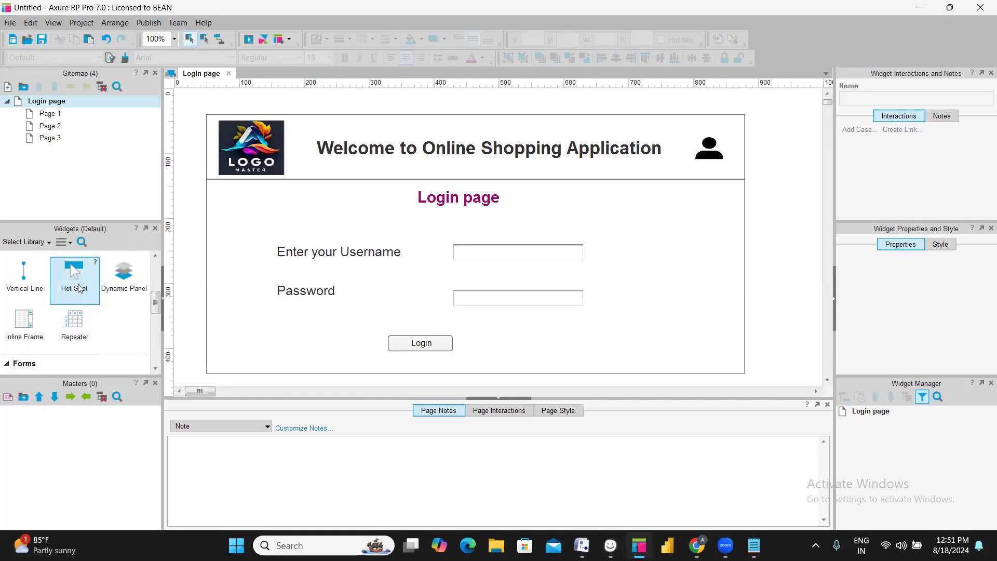
Search the widget library for 'link', then clear the search
{"action": "left_click", "coordinate": [82, 242]}
{"action": "type", "text": "ink"}
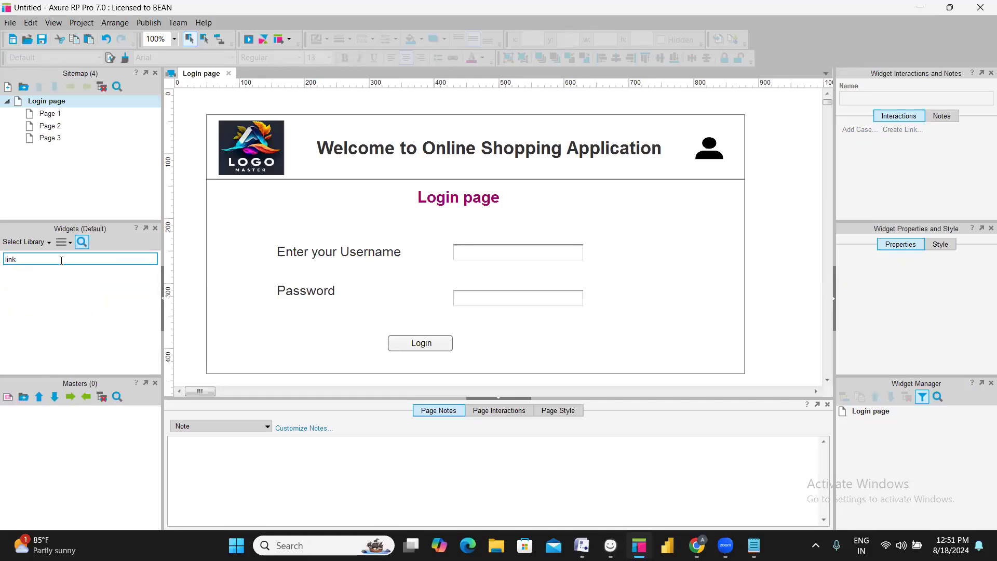
{"action": "key", "text": "BackSpace"}
{"action": "key", "text": "BackSpace"}
{"action": "key", "text": "BackSpace"}
{"action": "key", "text": "BackSpace"}
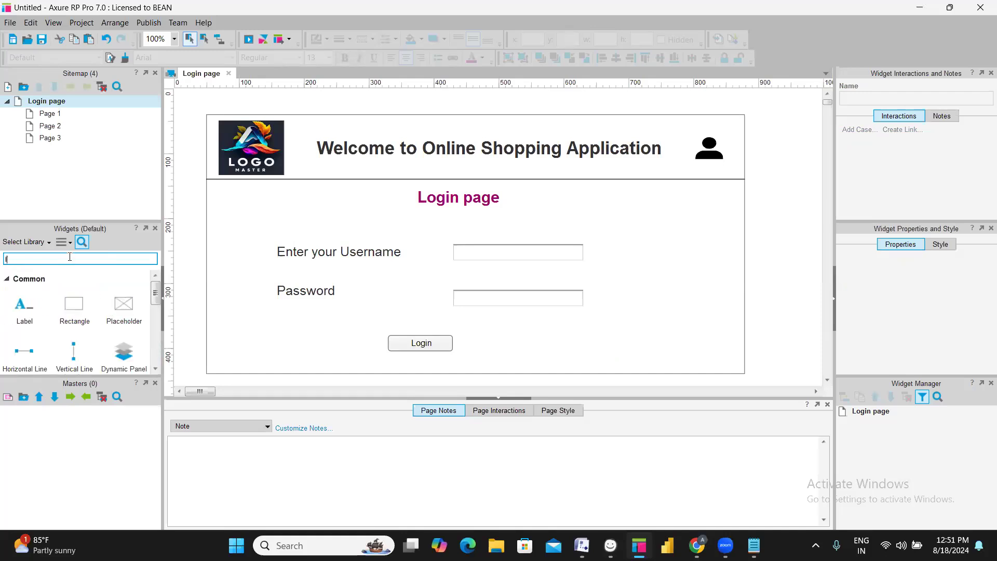
{"action": "left_click", "coordinate": [498, 341]}
{"action": "left_click", "coordinate": [191, 345]}
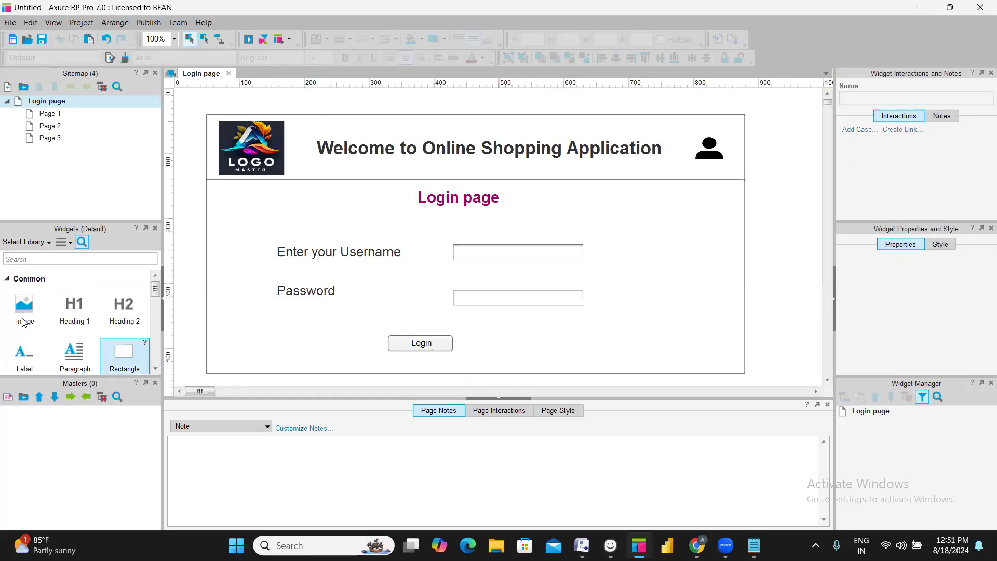
{"action": "scroll", "coordinate": [43, 310], "scroll_direction": "down", "scroll_amount": 1}
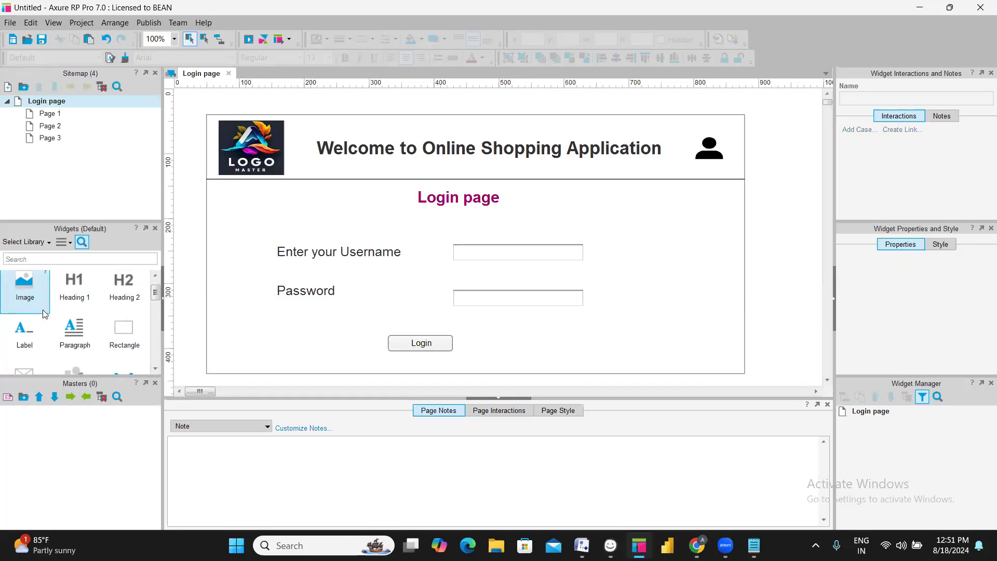
{"action": "left_click", "coordinate": [302, 293]}
{"action": "left_click_drag", "start_coordinate": [302, 293], "coordinate": [539, 350]}
{"action": "double_click", "coordinate": [541, 342]}
{"action": "type", "text": "P"}
{"action": "key", "text": "BackSpace"}
{"action": "type", "text": "Forg"}
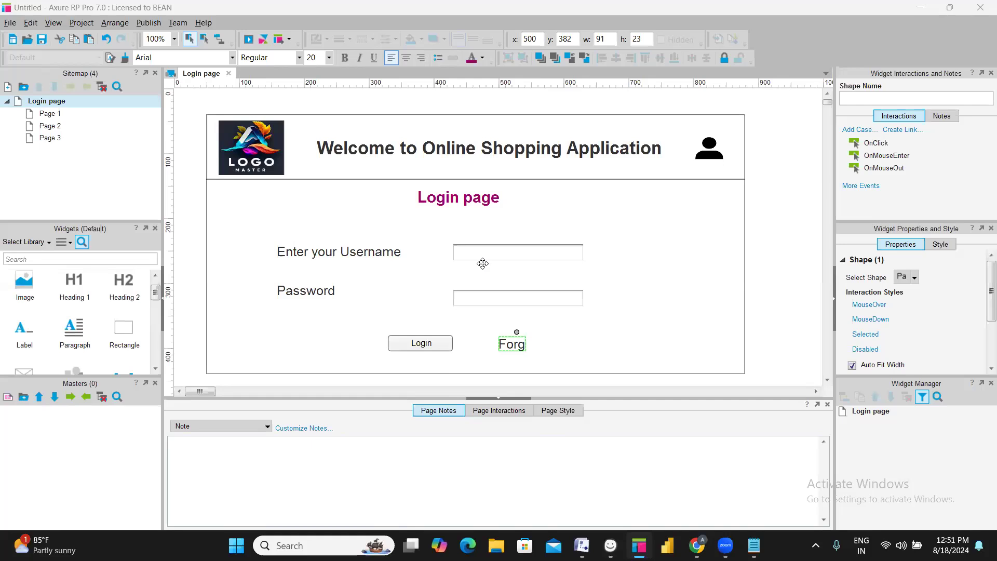
{"action": "left_click", "coordinate": [526, 344]}
{"action": "left_click", "coordinate": [484, 350]}
{"action": "left_click", "coordinate": [507, 345]}
{"action": "left_click_drag", "start_coordinate": [526, 344], "coordinate": [663, 344]}
{"action": "double_click", "coordinate": [532, 346]}
{"action": "left_click", "coordinate": [527, 344]}
{"action": "type", "text": "ot passwr"}
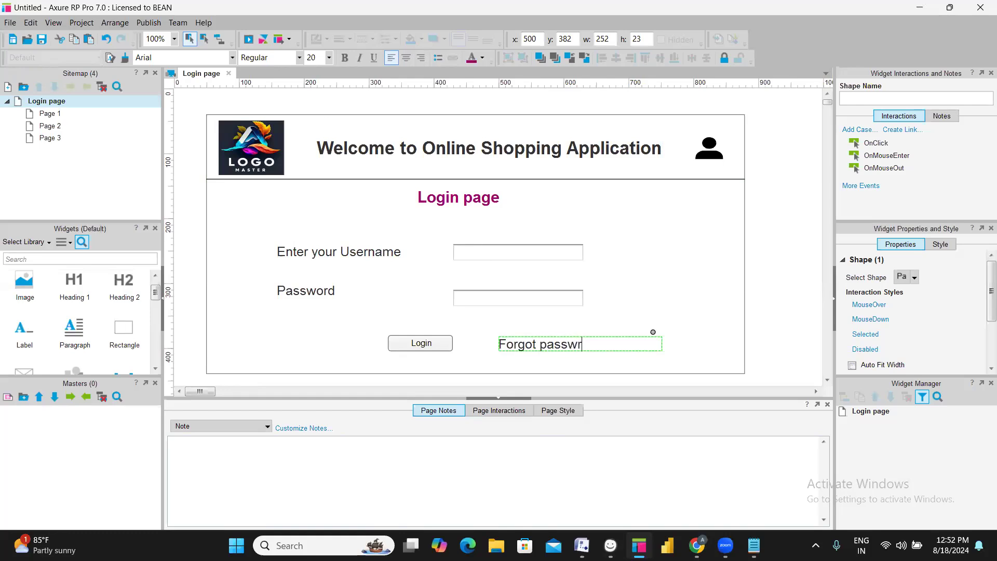
{"action": "key", "text": "BackSpace"}
{"action": "type", "text": "ord"}
{"action": "left_click", "coordinate": [660, 302]}
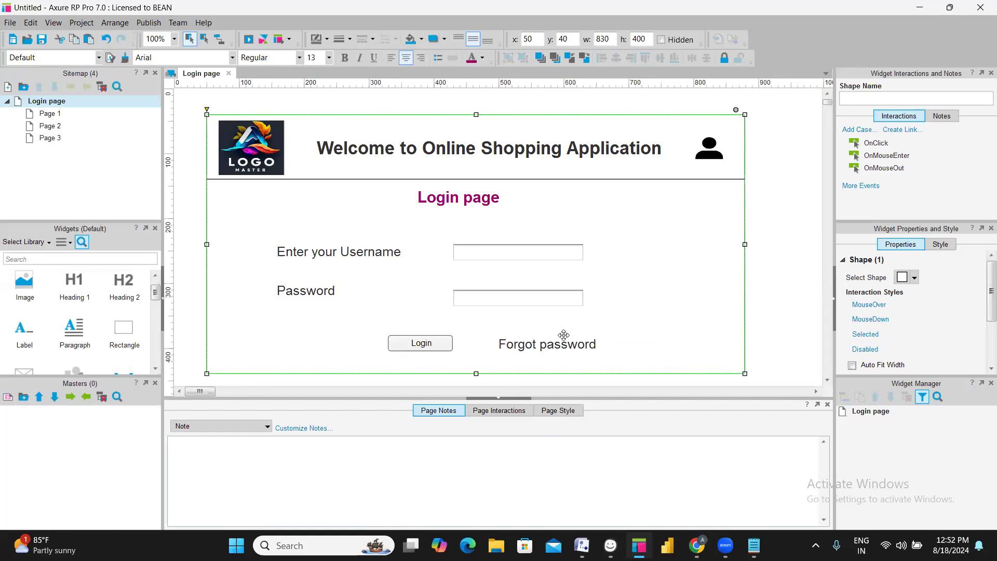
{"action": "left_click", "coordinate": [563, 340]}
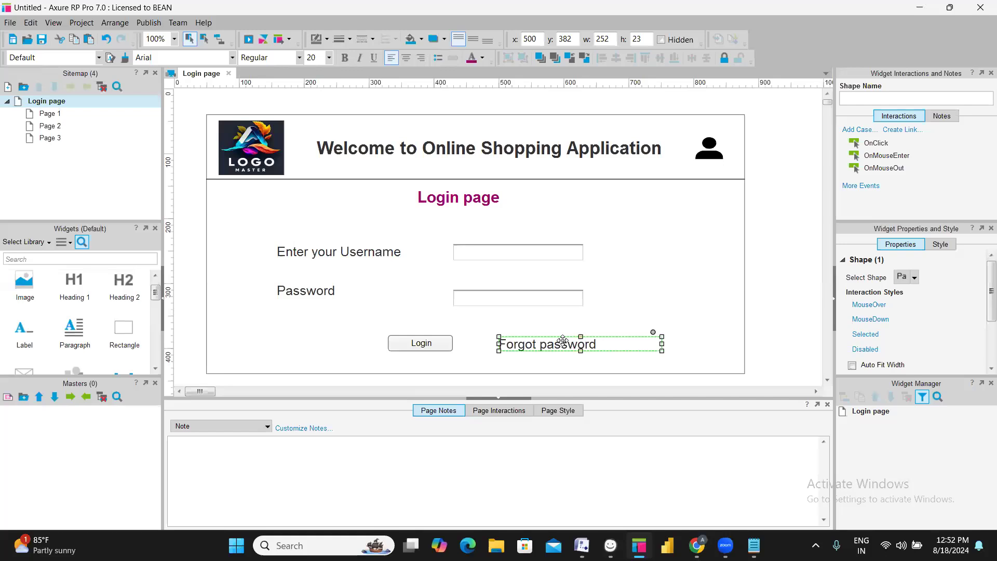
{"action": "scroll", "coordinate": [77, 325], "scroll_direction": "down", "scroll_amount": 1}
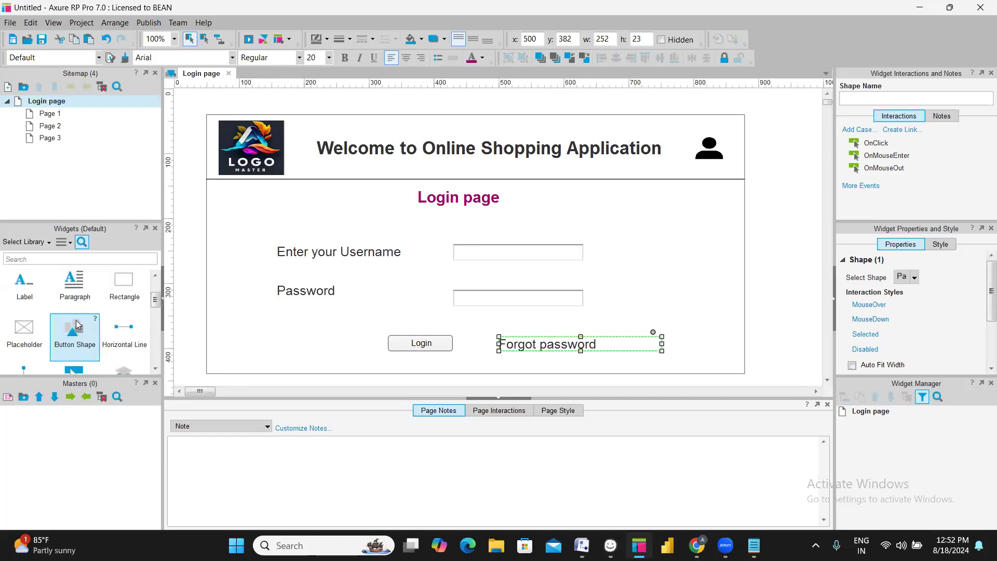
{"action": "scroll", "coordinate": [83, 322], "scroll_direction": "down", "scroll_amount": 1}
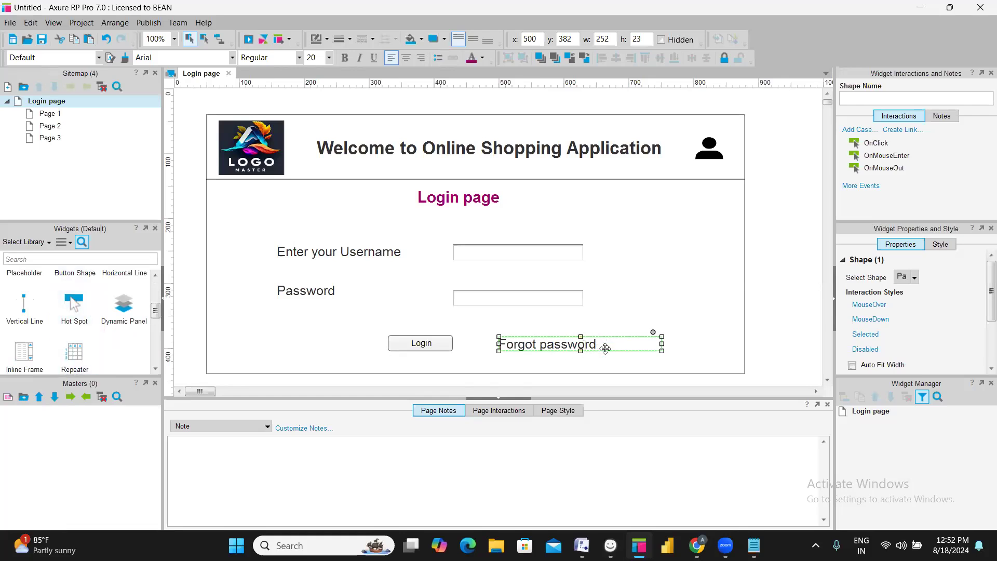
{"action": "key", "text": "Delete"}
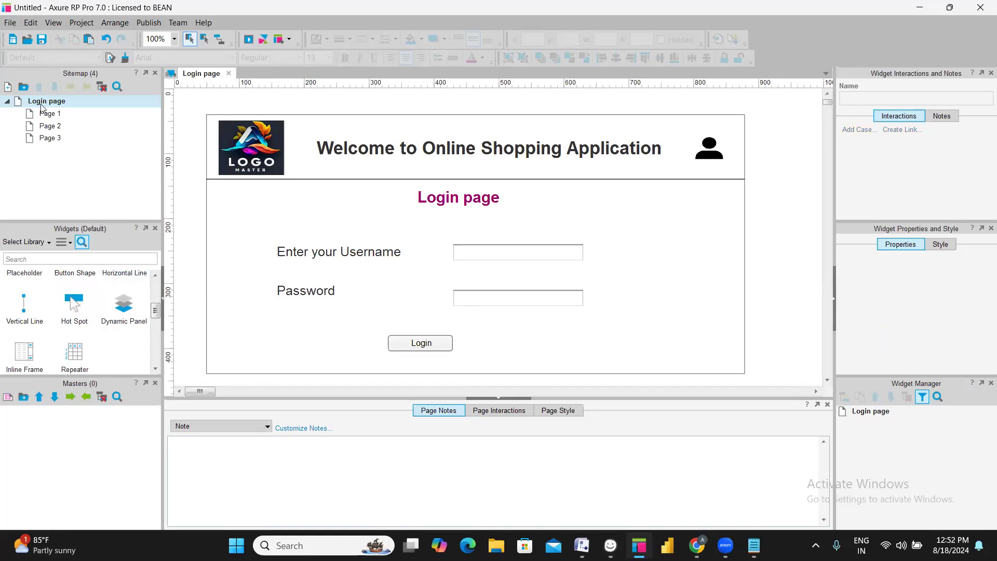
{"action": "mouse_move", "coordinate": [78, 130]}
{"action": "scroll", "coordinate": [29, 332], "scroll_direction": "up", "scroll_amount": 1}
{"action": "scroll", "coordinate": [31, 335], "scroll_direction": "up", "scroll_amount": 2}
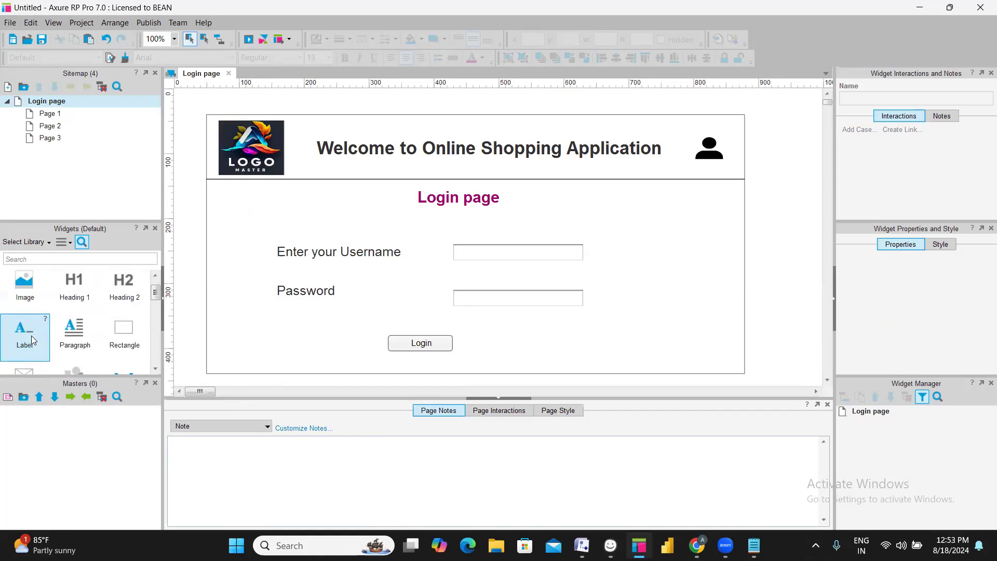
{"action": "scroll", "coordinate": [32, 332], "scroll_direction": "down", "scroll_amount": 3}
{"action": "left_click", "coordinate": [38, 259]}
{"action": "type", "text": "link"}
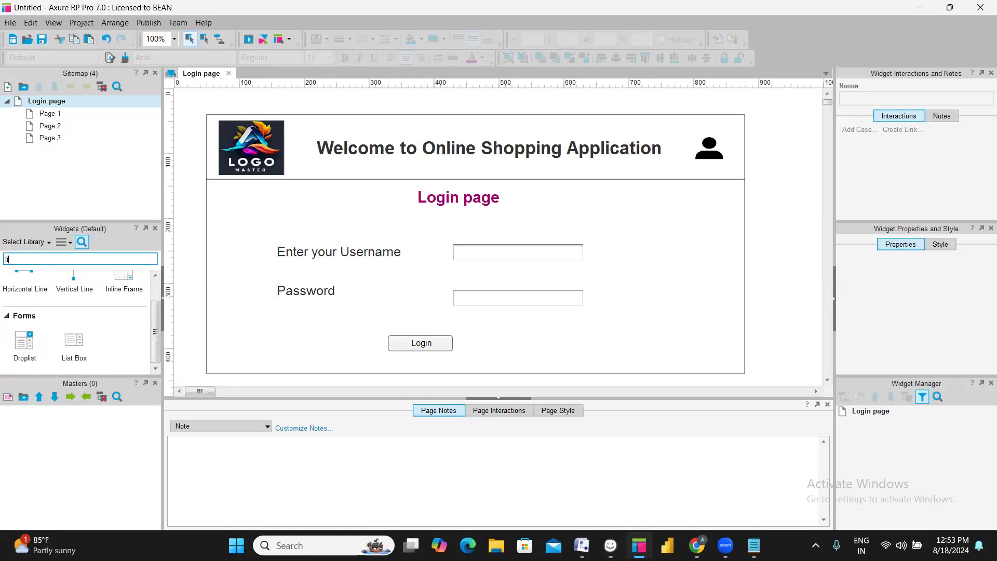
{"action": "left_click", "coordinate": [64, 242]}
{"action": "left_click", "coordinate": [24, 248]}
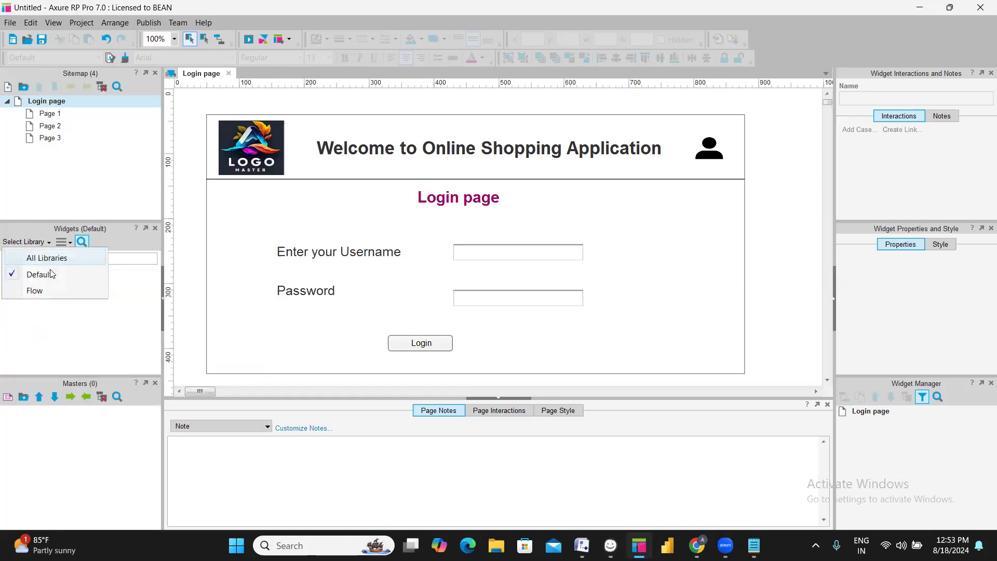
{"action": "left_click", "coordinate": [59, 260]}
{"action": "left_click", "coordinate": [49, 258]}
{"action": "left_click", "coordinate": [38, 249]}
{"action": "left_click", "coordinate": [66, 272]}
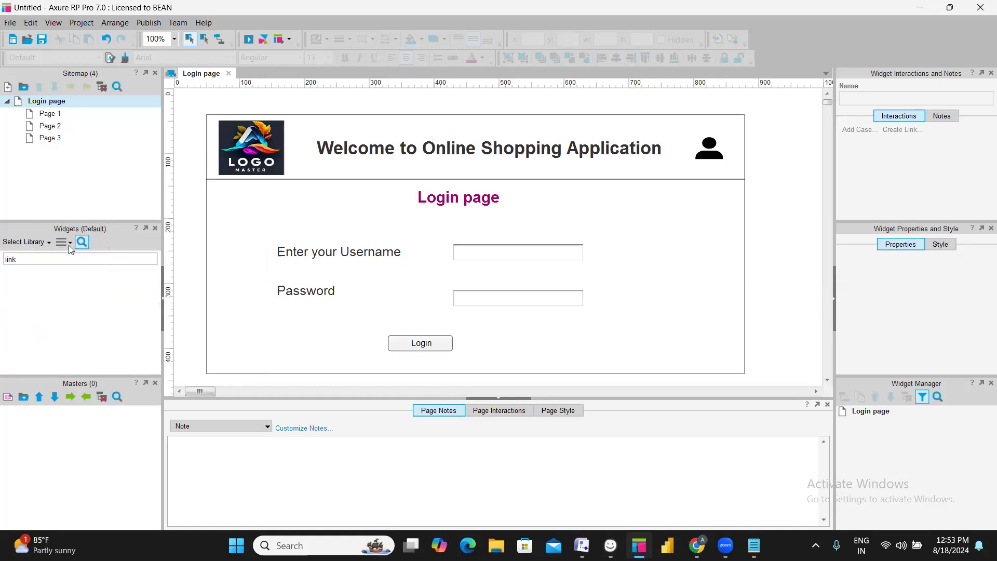
{"action": "left_click", "coordinate": [60, 260]}
{"action": "key", "text": "BackSpace"}
{"action": "key", "text": "BackSpace"}
{"action": "key", "text": "BackSpace"}
{"action": "key", "text": "BackSpace"}
{"action": "key", "text": "BackSpace"}
{"action": "scroll", "coordinate": [47, 304], "scroll_direction": "down", "scroll_amount": 1}
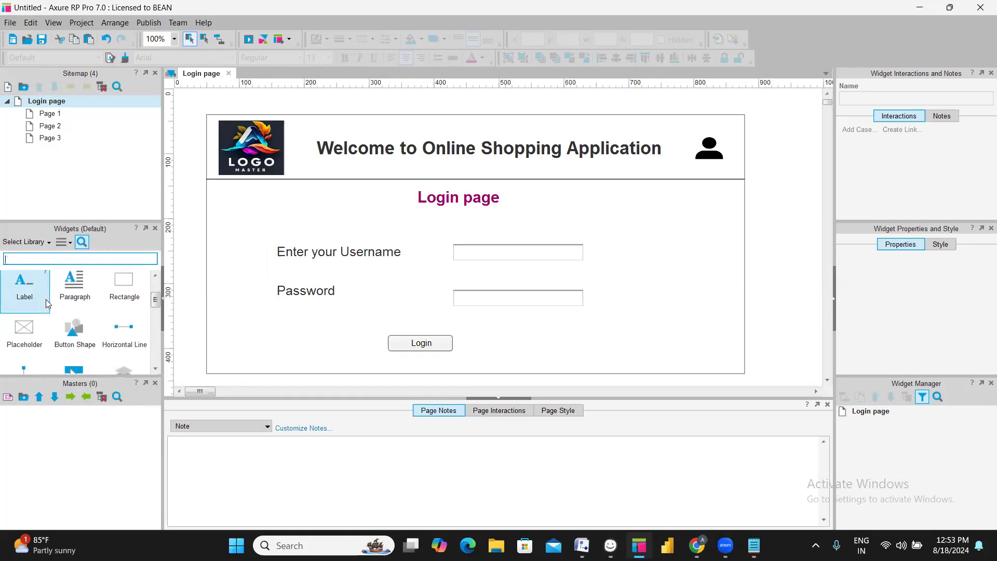
{"action": "scroll", "coordinate": [126, 339], "scroll_direction": "down", "scroll_amount": 1}
{"action": "scroll", "coordinate": [99, 337], "scroll_direction": "down", "scroll_amount": 3}
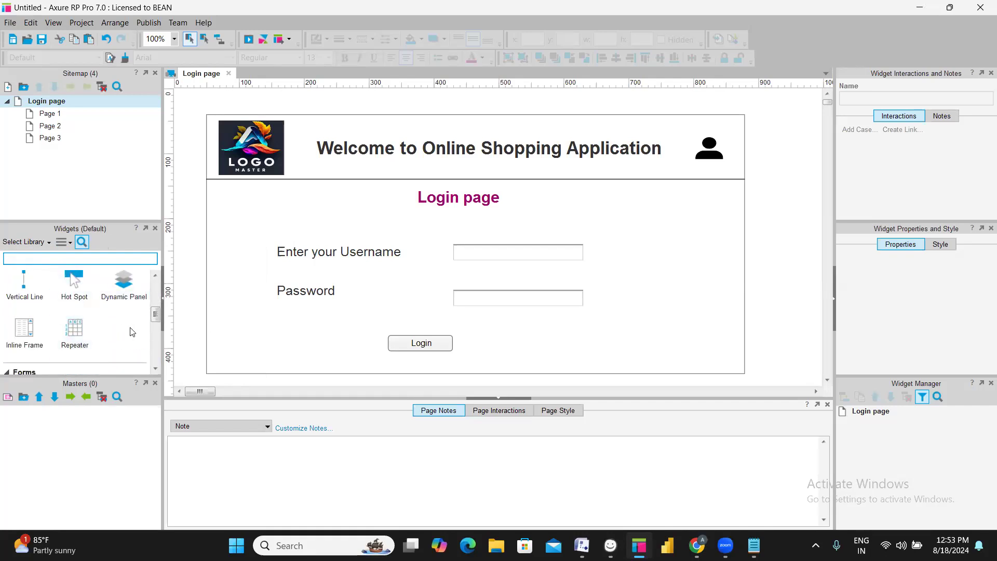
{"action": "scroll", "coordinate": [74, 330], "scroll_direction": "down", "scroll_amount": 3}
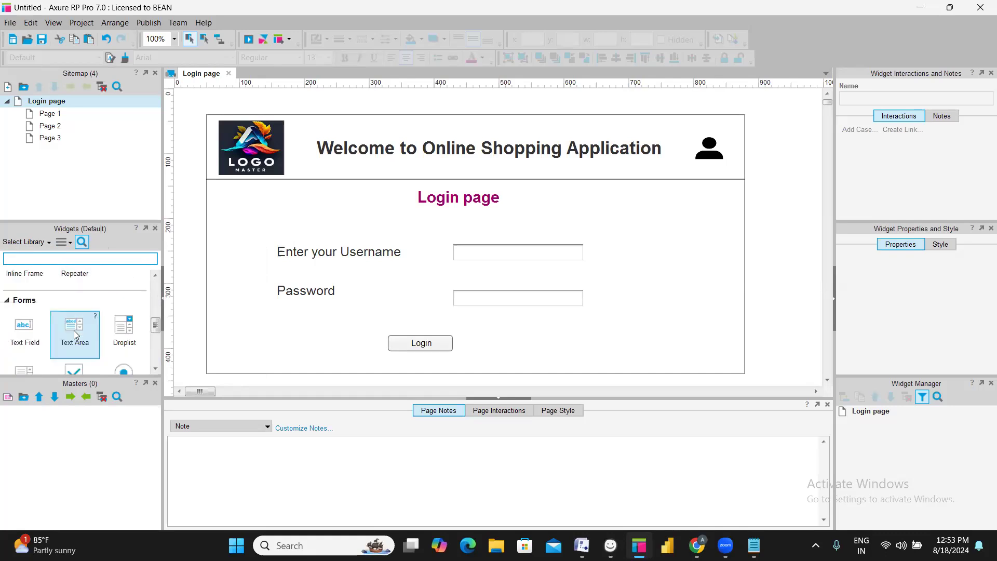
{"action": "scroll", "coordinate": [78, 337], "scroll_direction": "down", "scroll_amount": 3}
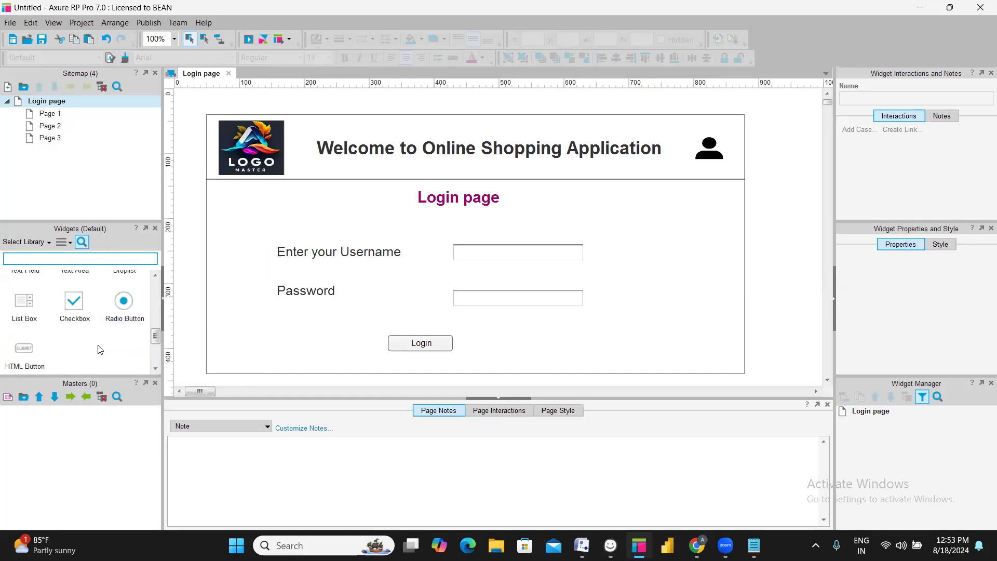
{"action": "scroll", "coordinate": [92, 344], "scroll_direction": "up", "scroll_amount": 8}
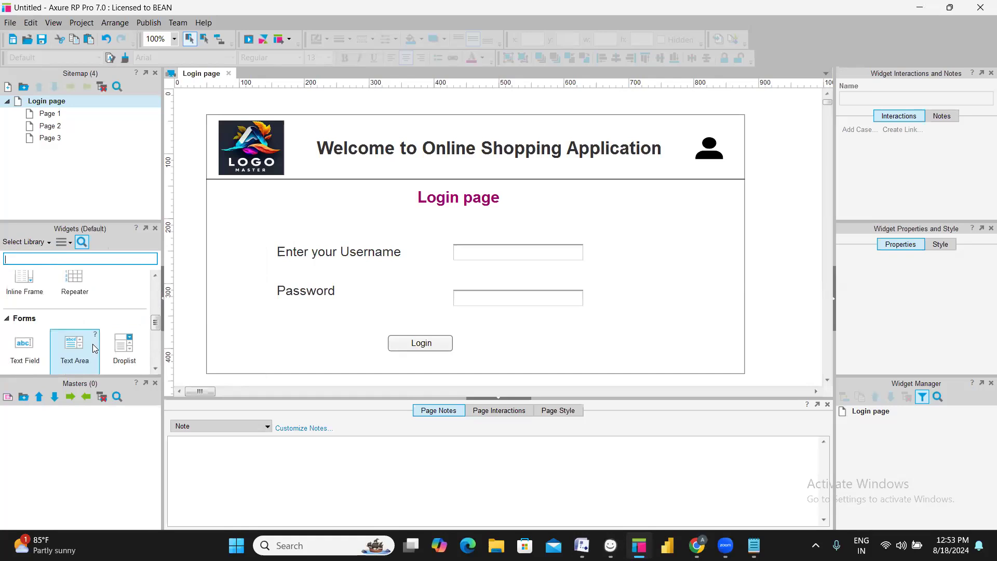
Rename Page 1 in the Sitemap to 'Home page'
{"action": "left_click", "coordinate": [201, 316]}
{"action": "double_click", "coordinate": [56, 114]}
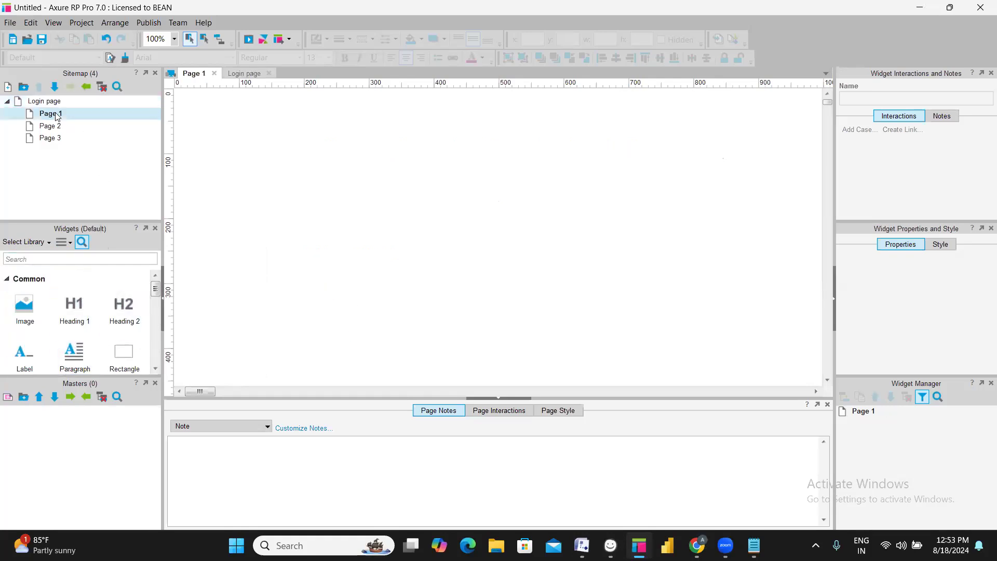
{"action": "right_click", "coordinate": [57, 115]}
{"action": "left_click", "coordinate": [90, 173]}
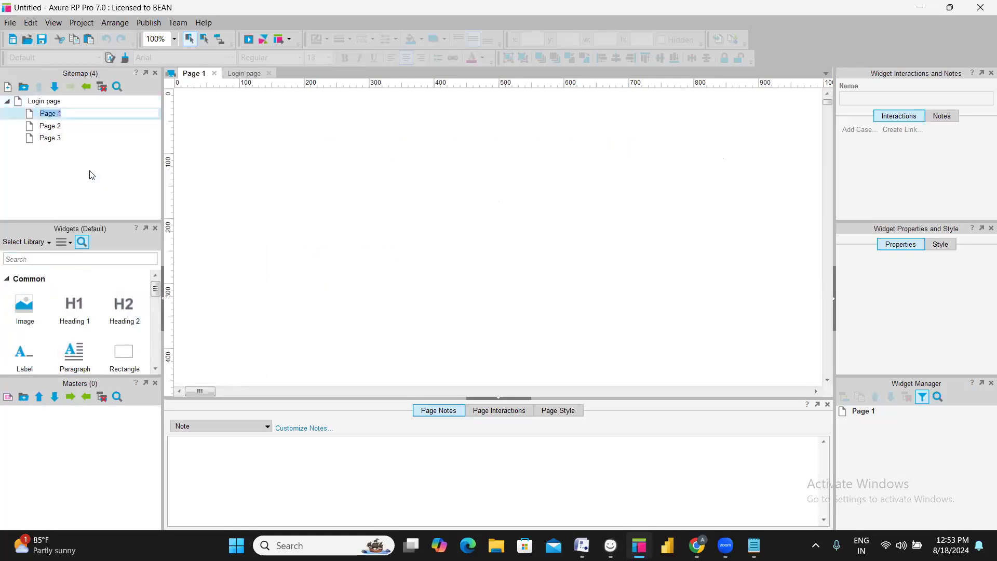
{"action": "type", "text": "Home page"}
{"action": "key", "text": "Return"}
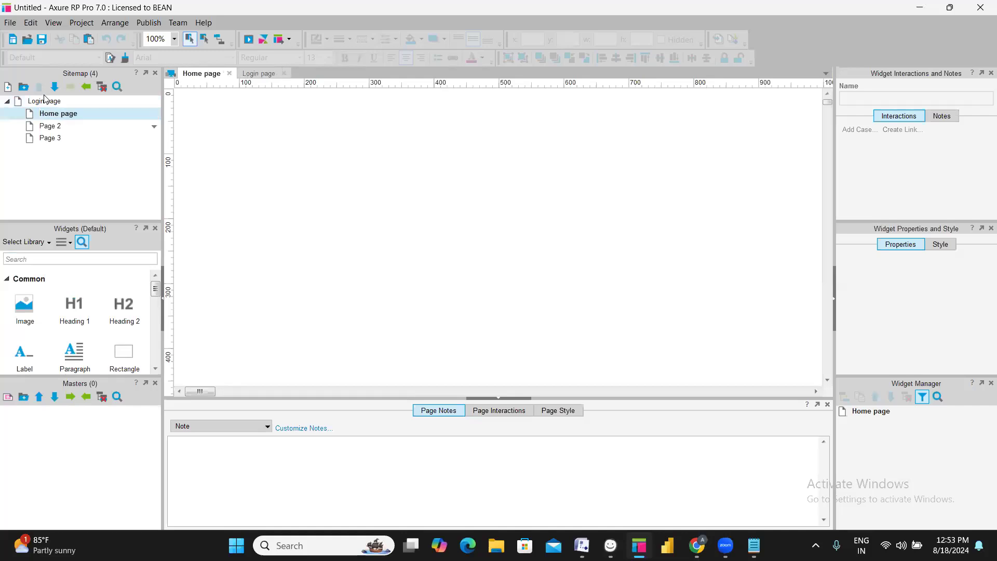
Open the Login page and select all of its widgets to review the mockup
{"action": "double_click", "coordinate": [44, 101]}
{"action": "left_click", "coordinate": [383, 132]}
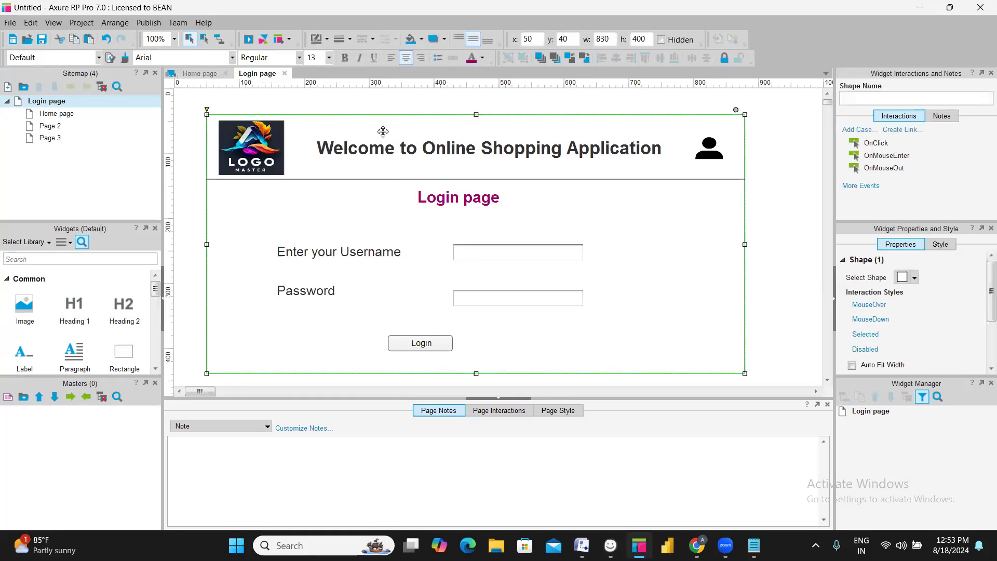
{"action": "key", "text": "ctrl+a"}
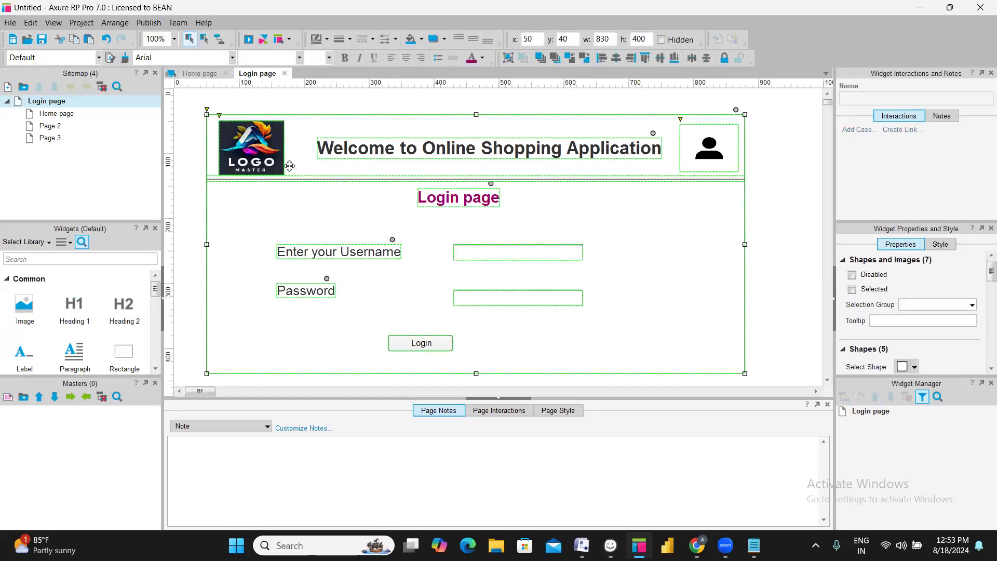
{"action": "left_click", "coordinate": [74, 112]}
{"action": "left_click", "coordinate": [77, 101]}
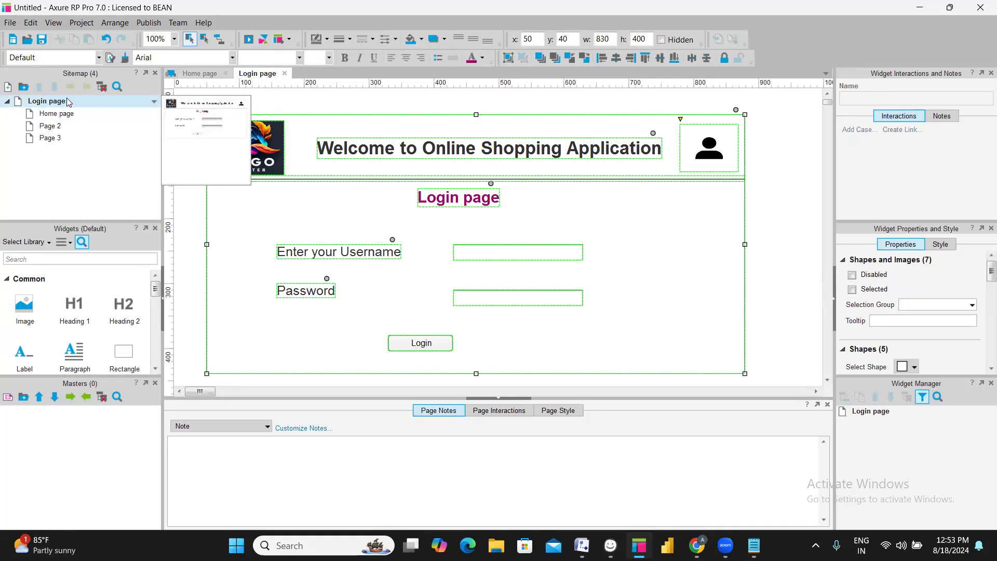
{"action": "left_click", "coordinate": [338, 107]}
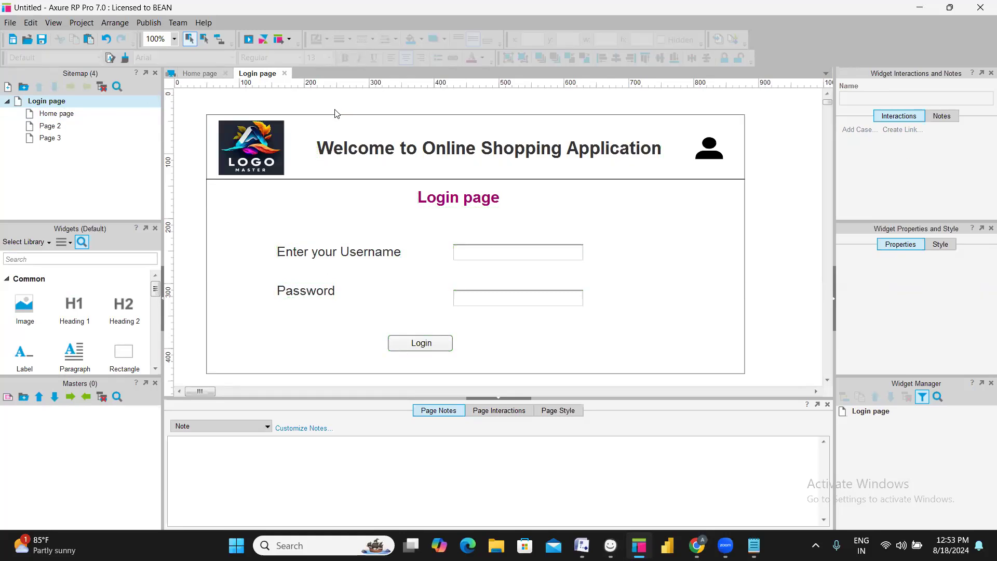
Copy every widget from the Login page and paste them onto the empty Home page
{"action": "left_click", "coordinate": [328, 134]}
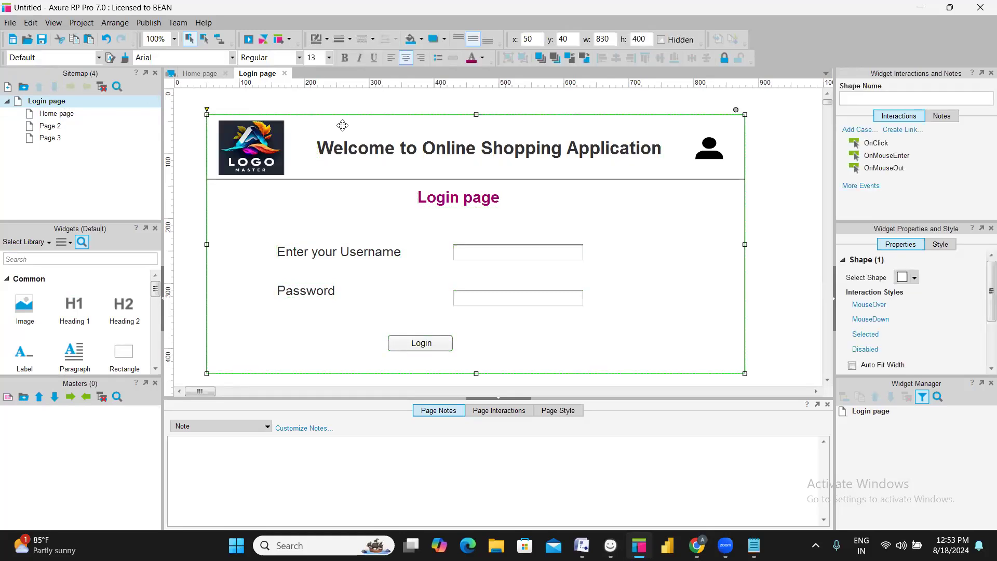
{"action": "key", "text": "ctrl+a"}
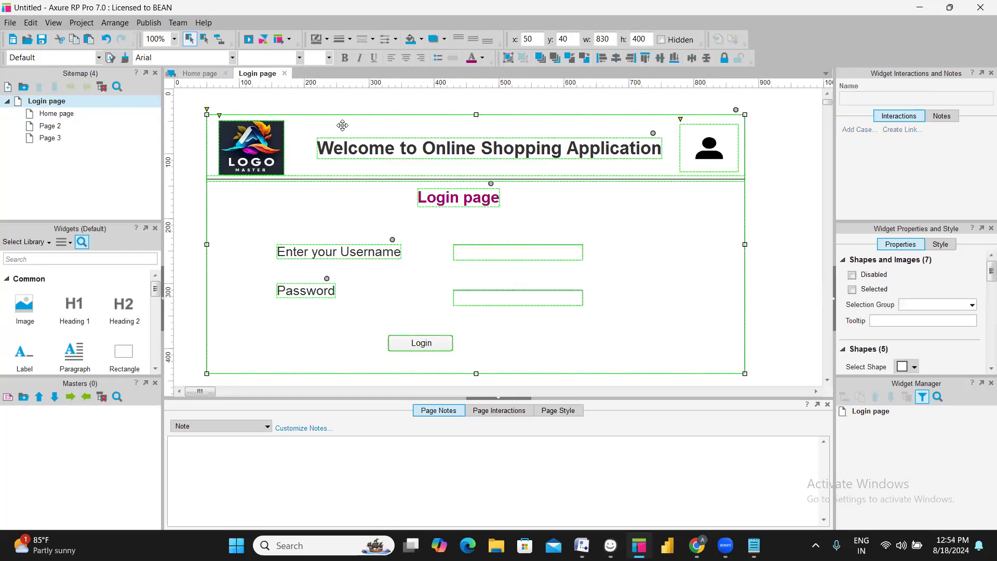
{"action": "double_click", "coordinate": [56, 113]}
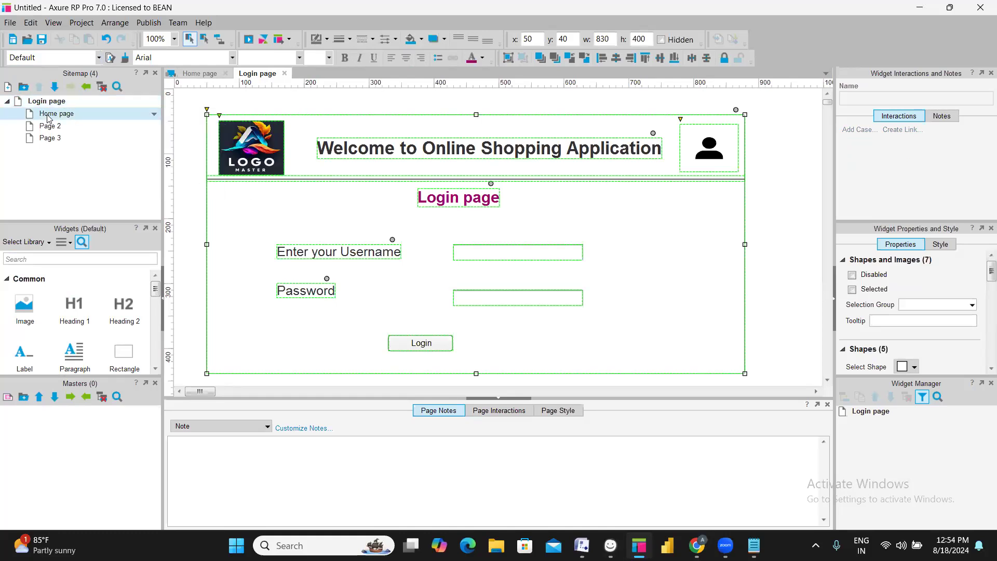
{"action": "key", "text": "ctrl+v"}
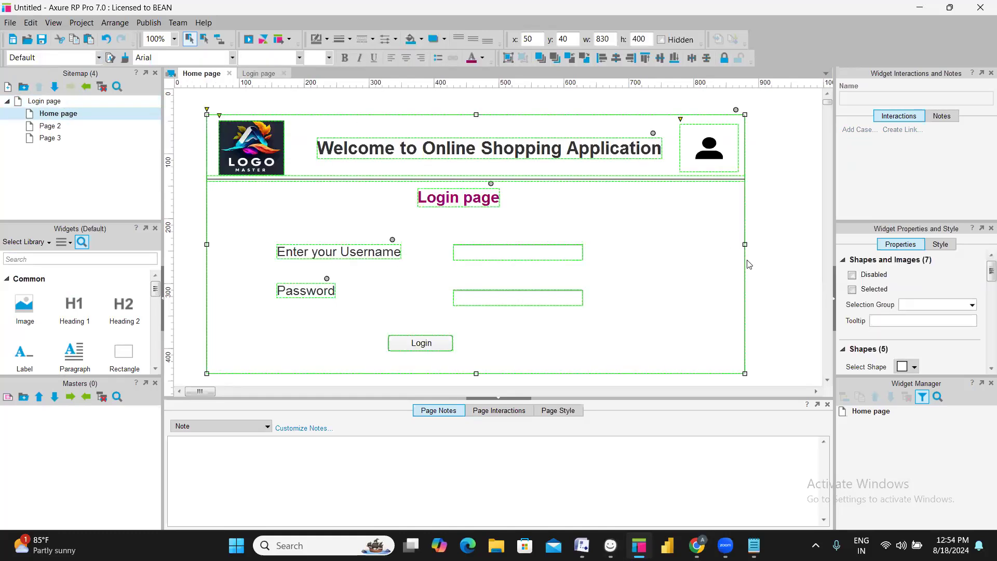
{"action": "left_click", "coordinate": [752, 103]}
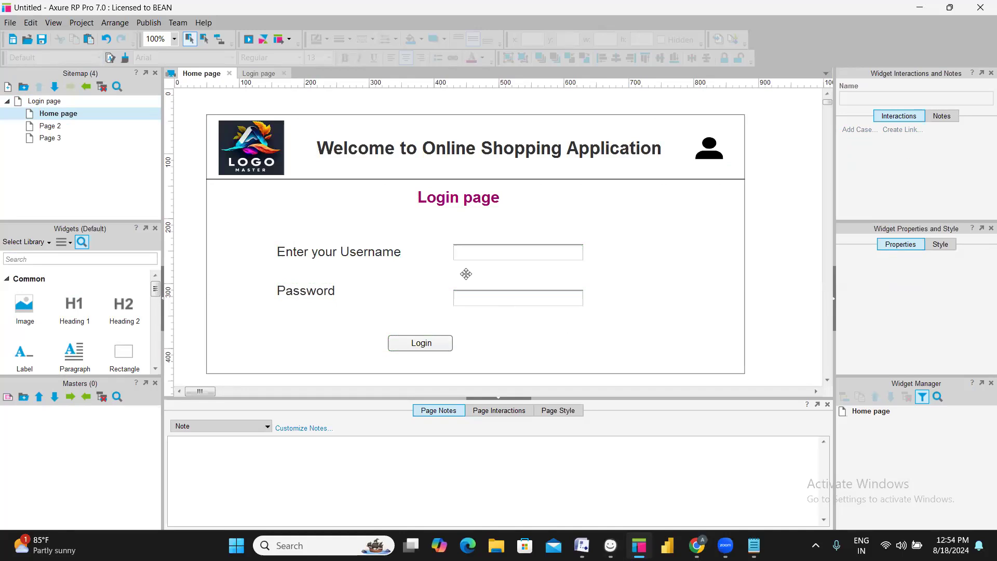
Change the pasted heading text from 'Login page' to 'Home page'
{"action": "double_click", "coordinate": [459, 198]}
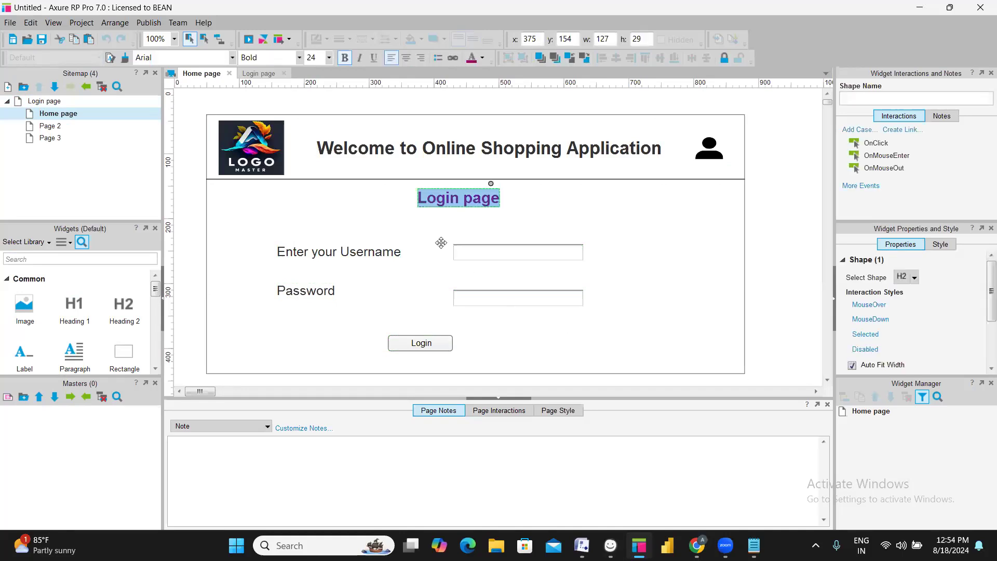
{"action": "key", "text": "BackSpace"}
{"action": "key", "text": "BackSpace"}
{"action": "key", "text": "BackSpace"}
{"action": "key", "text": "BackSpace"}
{"action": "key", "text": "BackSpace"}
{"action": "type", "text": "Home"}
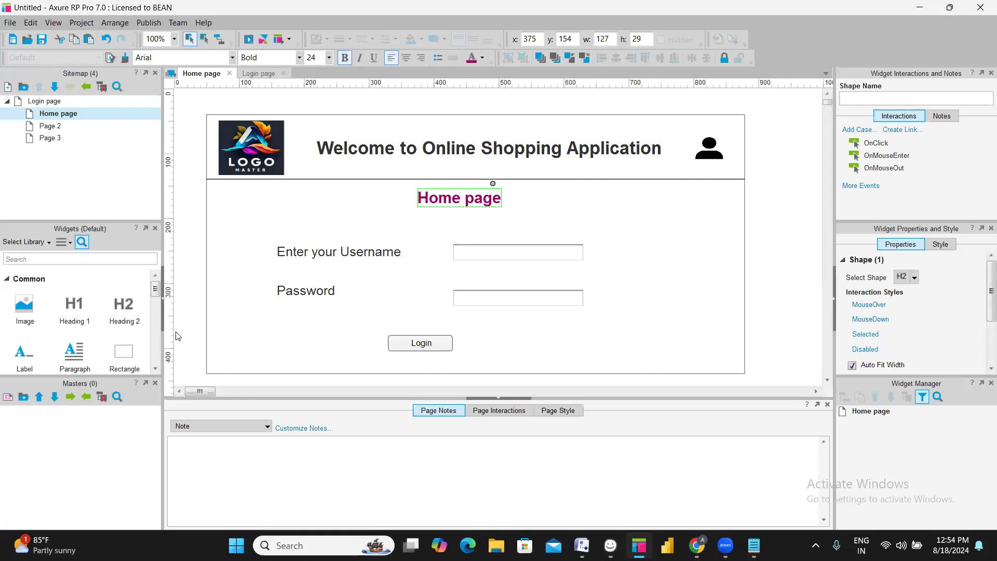
{"action": "left_click", "coordinate": [196, 319]}
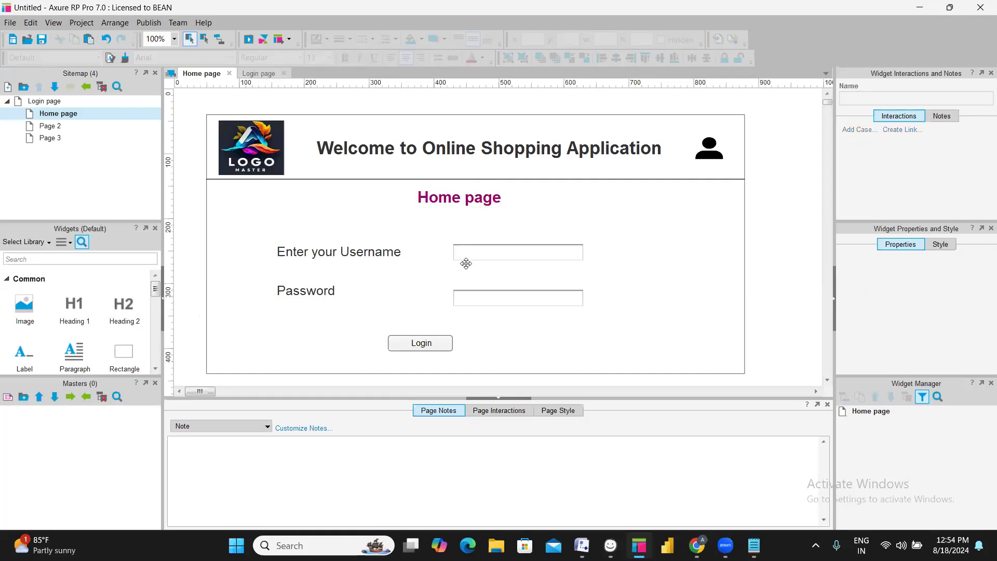
{"action": "left_click", "coordinate": [67, 104]}
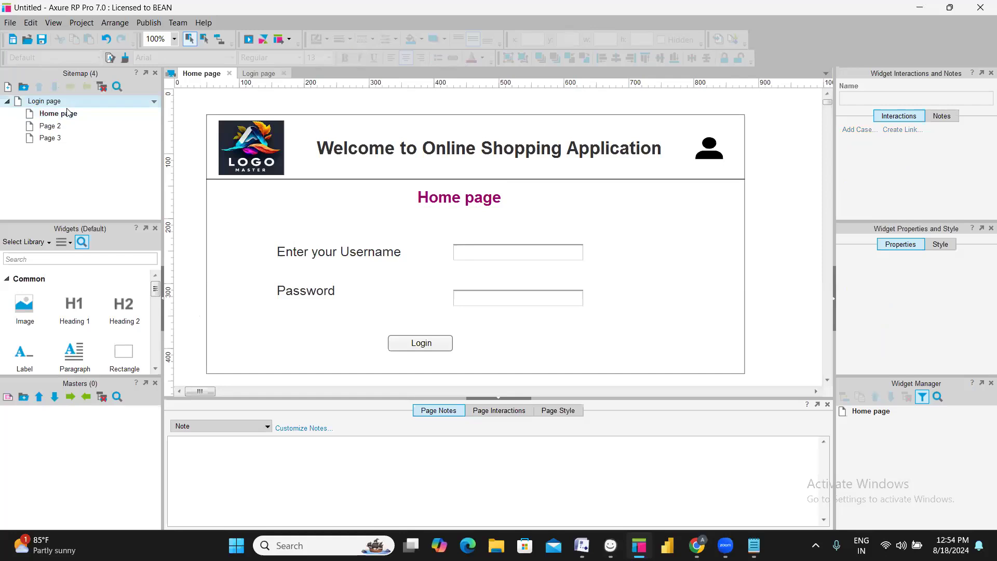
{"action": "left_click", "coordinate": [64, 115]}
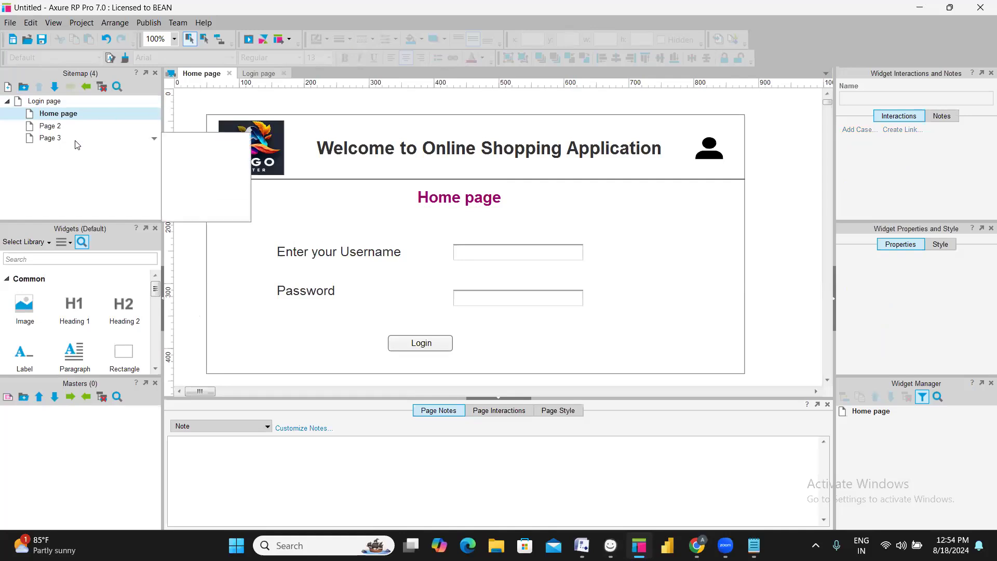
Delete the username and password labels, both text fields and the Login button
{"action": "left_click", "coordinate": [354, 253]}
{"action": "key", "text": "Delete"}
{"action": "left_click", "coordinate": [316, 290]}
{"action": "left_click", "coordinate": [316, 291]}
{"action": "key", "text": "Delete"}
{"action": "left_click", "coordinate": [477, 297]}
{"action": "key", "text": "Delete"}
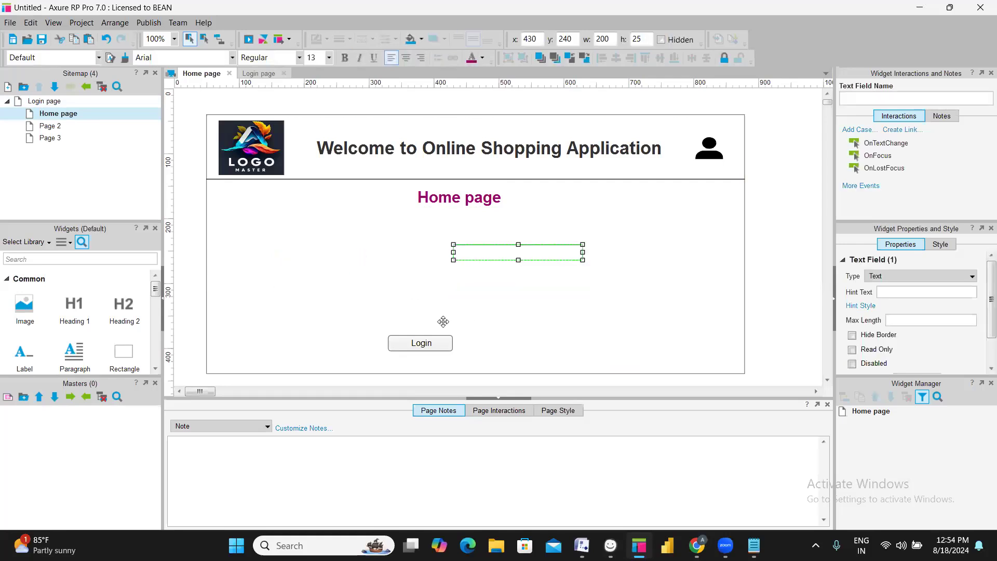
{"action": "key", "text": "Delete"}
{"action": "left_click", "coordinate": [421, 343]}
{"action": "key", "text": "Delete"}
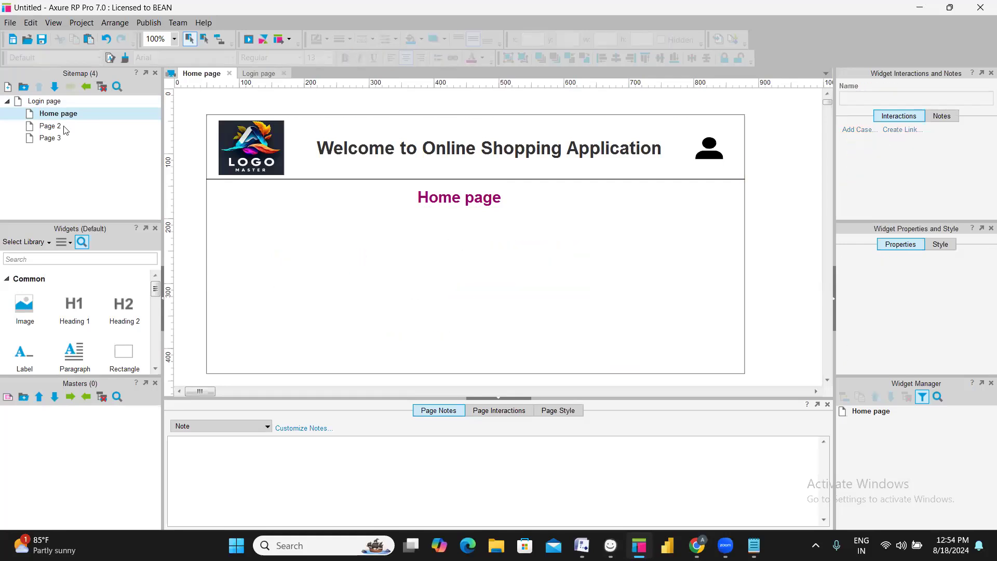
Compare the result against the Login page, then return to the Home page
{"action": "double_click", "coordinate": [44, 101]}
{"action": "key", "text": "ctrl+a"}
{"action": "left_click", "coordinate": [174, 165]}
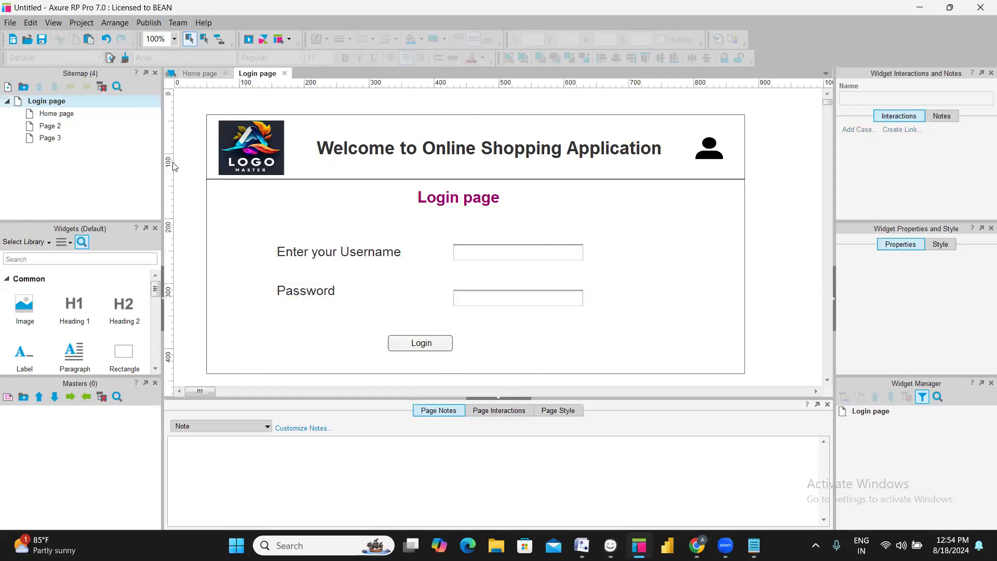
{"action": "left_click", "coordinate": [81, 118]}
{"action": "double_click", "coordinate": [80, 119]}
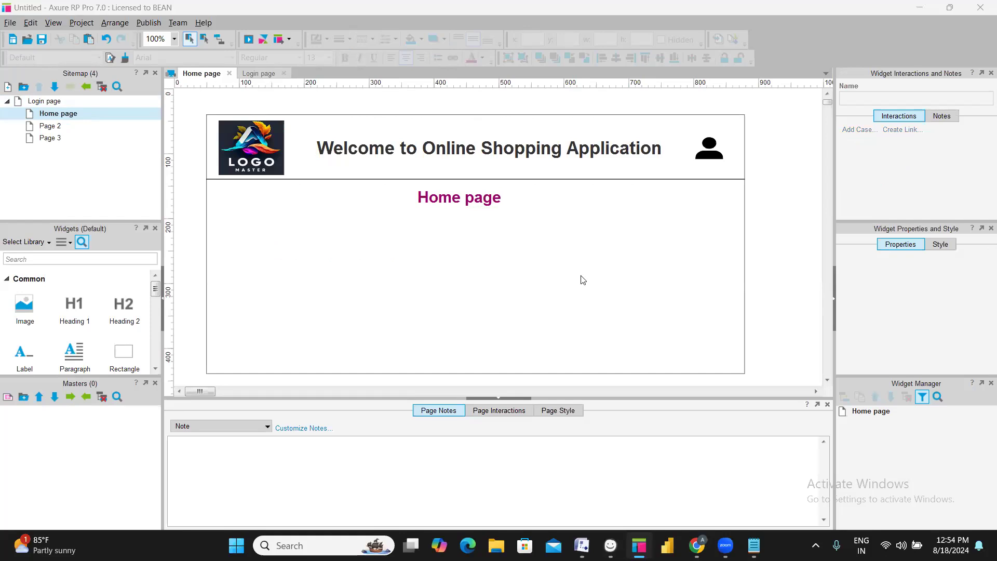
{"action": "key", "text": "alt+Tab"}
{"action": "key", "text": "alt+Tab"}
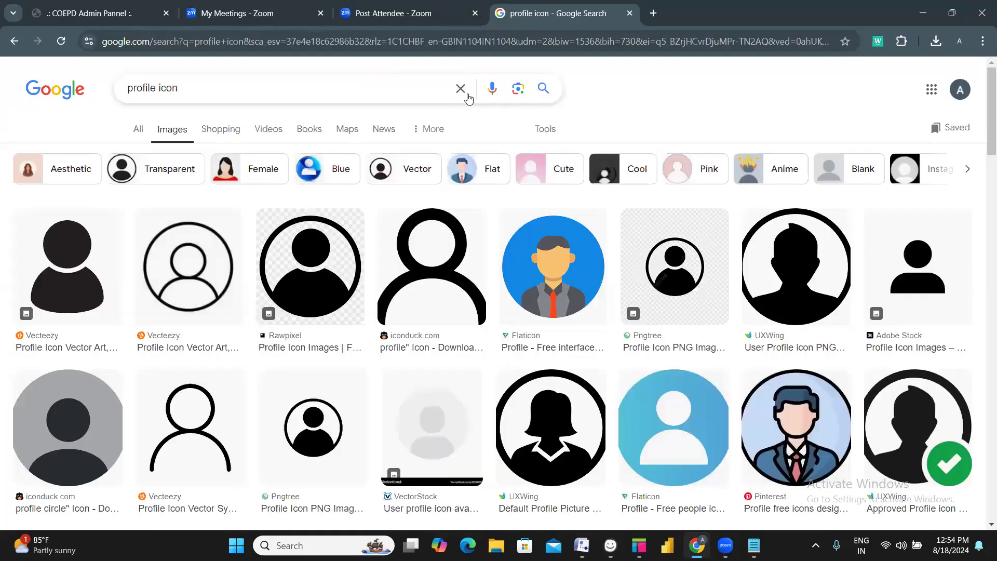
Replace the previous search with a Google Images search for 'charger'
{"action": "left_click", "coordinate": [464, 88]}
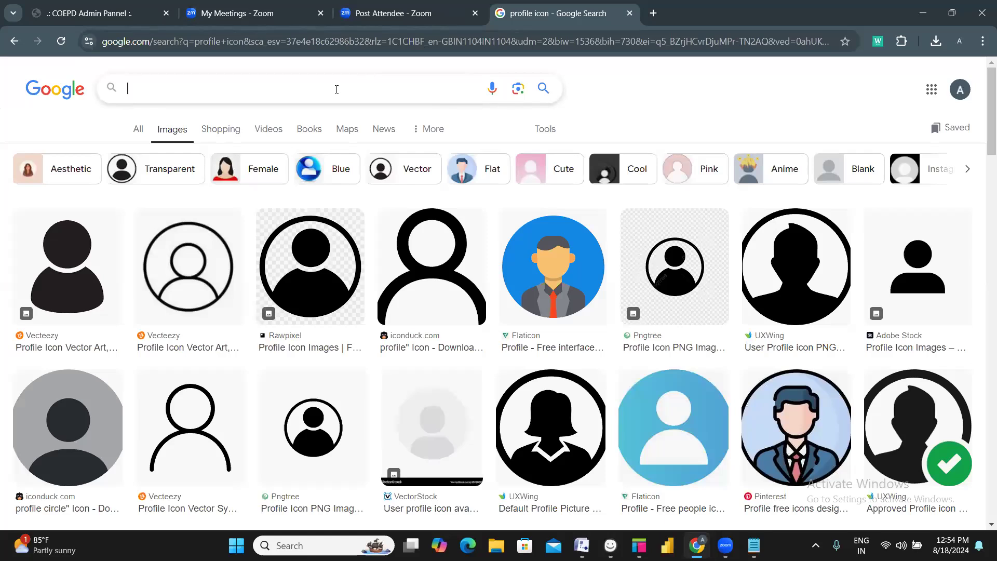
{"action": "type", "text": "iphon"}
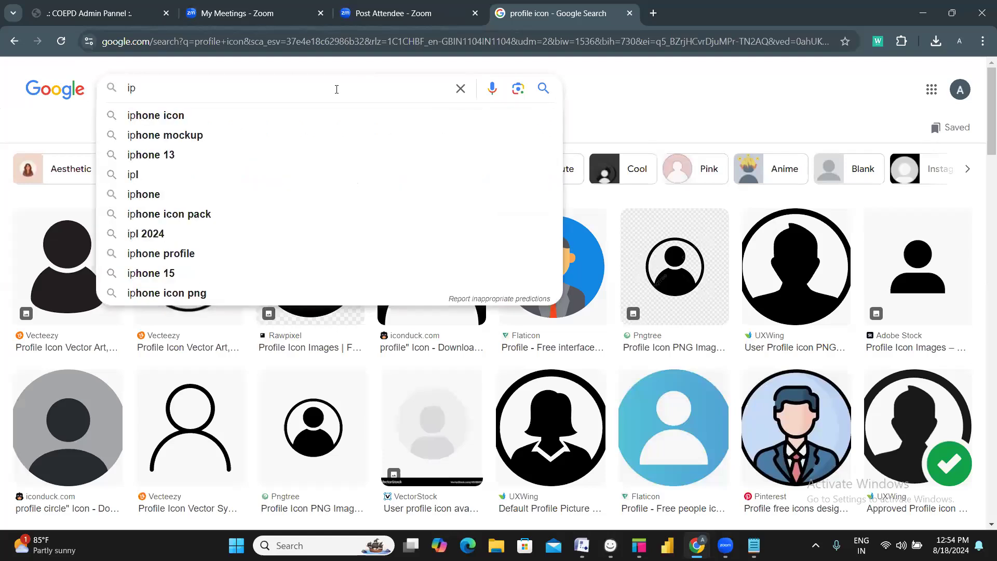
{"action": "key", "text": "BackSpace"}
{"action": "key", "text": "BackSpace"}
{"action": "key", "text": "BackSpace"}
{"action": "key", "text": "BackSpace"}
{"action": "key", "text": "BackSpace"}
{"action": "type", "text": "charger"}
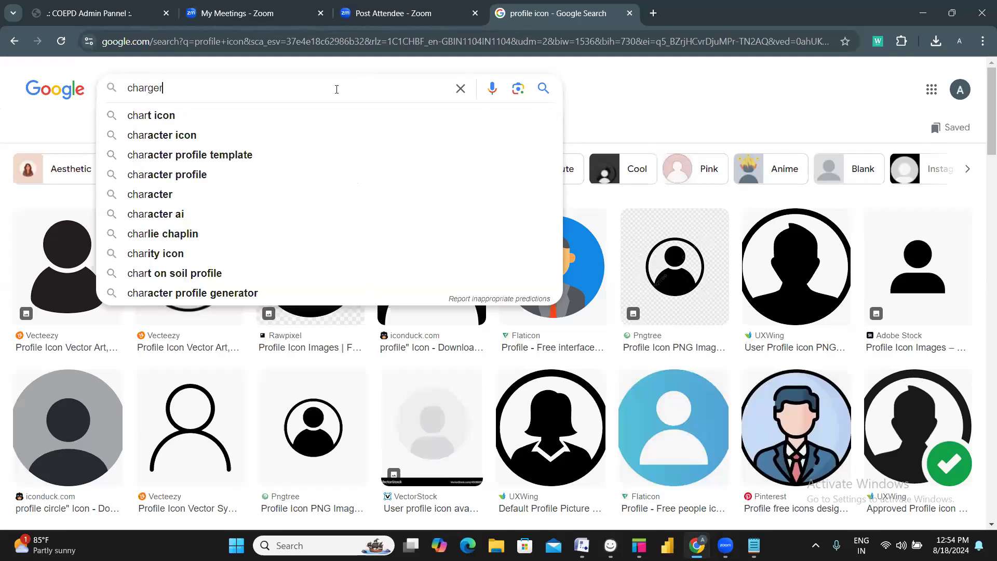
{"action": "key", "text": "Return"}
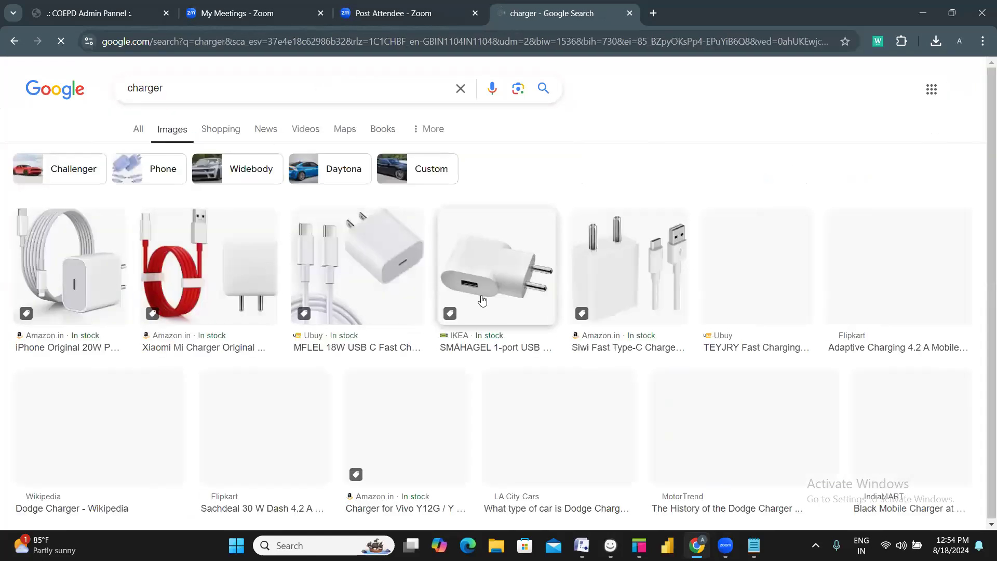
Copy the white two-pin charger image and paste it onto the Axure Home page
{"action": "right_click", "coordinate": [604, 281]}
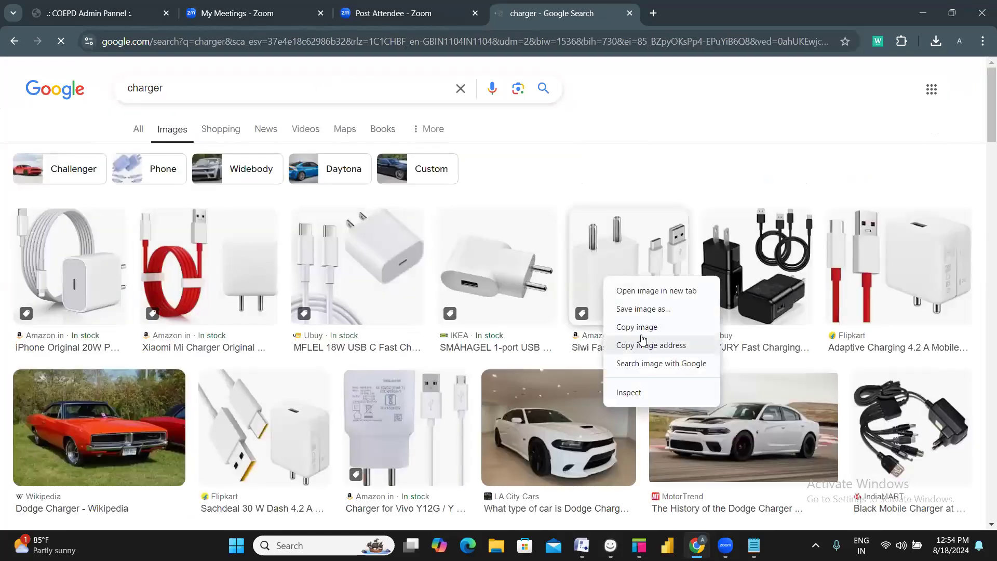
{"action": "left_click", "coordinate": [646, 343]}
{"action": "key", "text": "alt+Tab"}
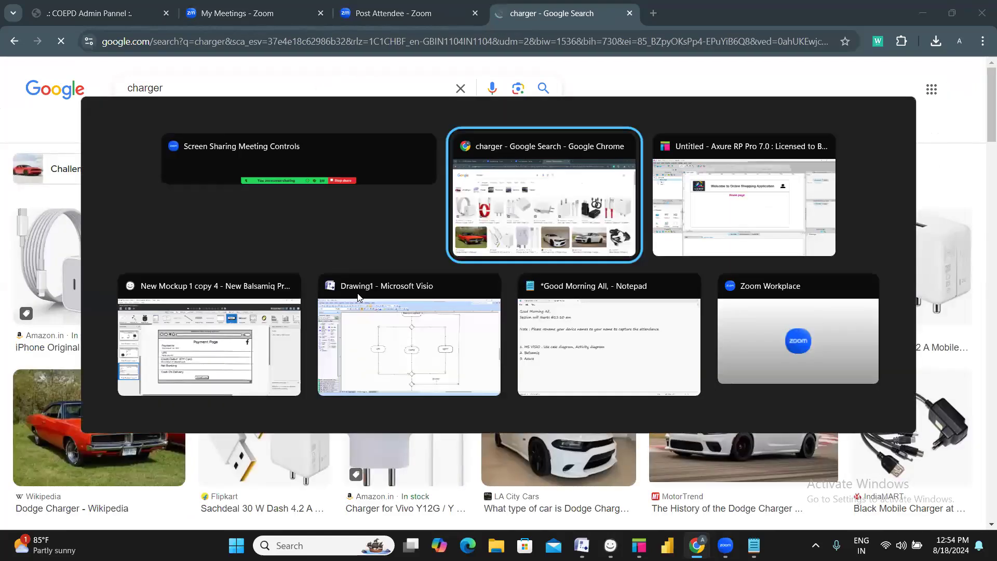
{"action": "key", "text": "alt+Tab"}
{"action": "key", "text": "ctrl+v"}
Place the charger image at the left below the heading and resize it to 160×120
{"action": "left_click_drag", "start_coordinate": [475, 269], "coordinate": [297, 284]}
{"action": "left_click_drag", "start_coordinate": [378, 203], "coordinate": [332, 241]}
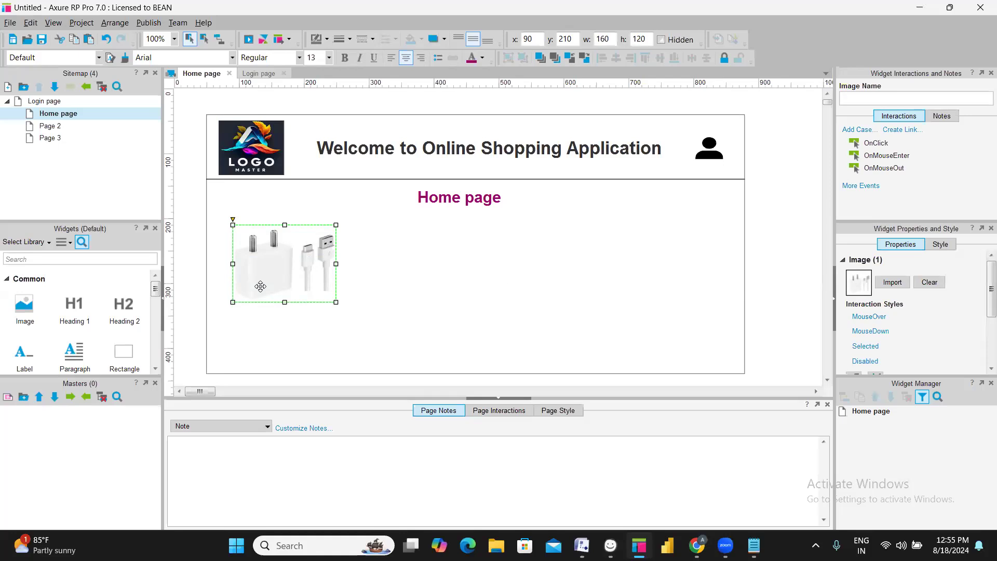
Search images for 'smart watch' and place a watch image under the Home heading
{"action": "left_click", "coordinate": [304, 274]}
{"action": "left_click", "coordinate": [305, 274]}
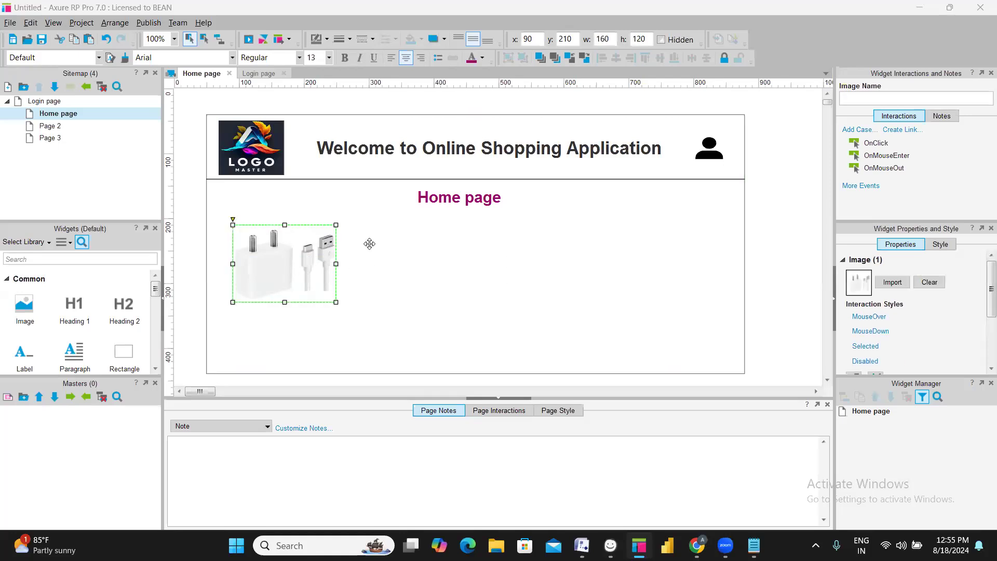
{"action": "key", "text": "alt+Tab"}
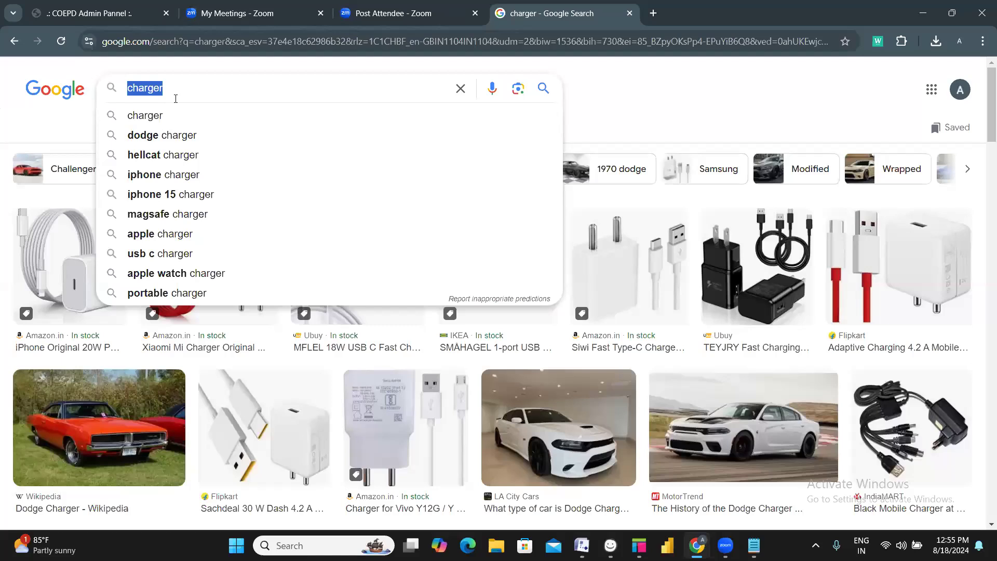
{"action": "type", "text": "smart watch"}
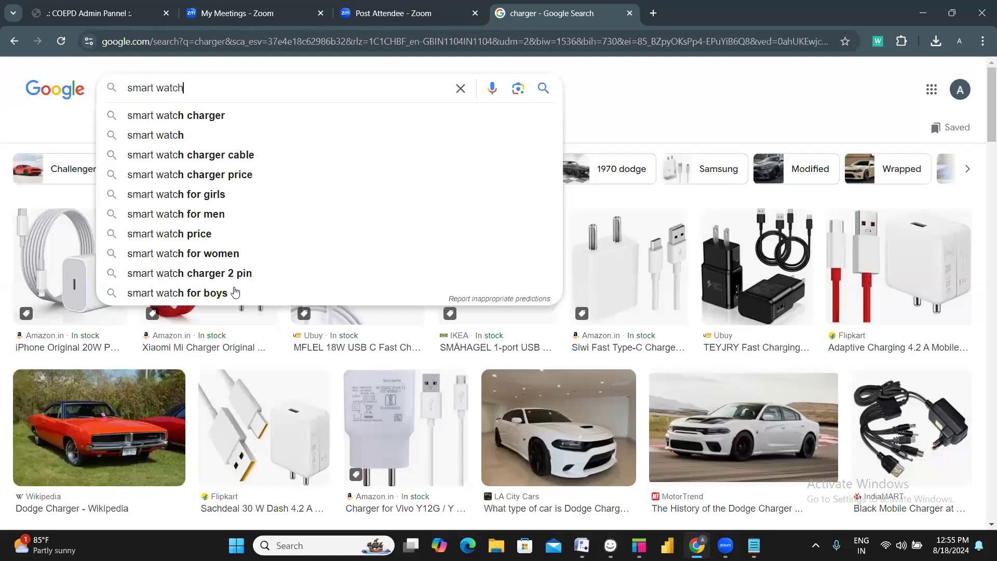
{"action": "key", "text": "Return"}
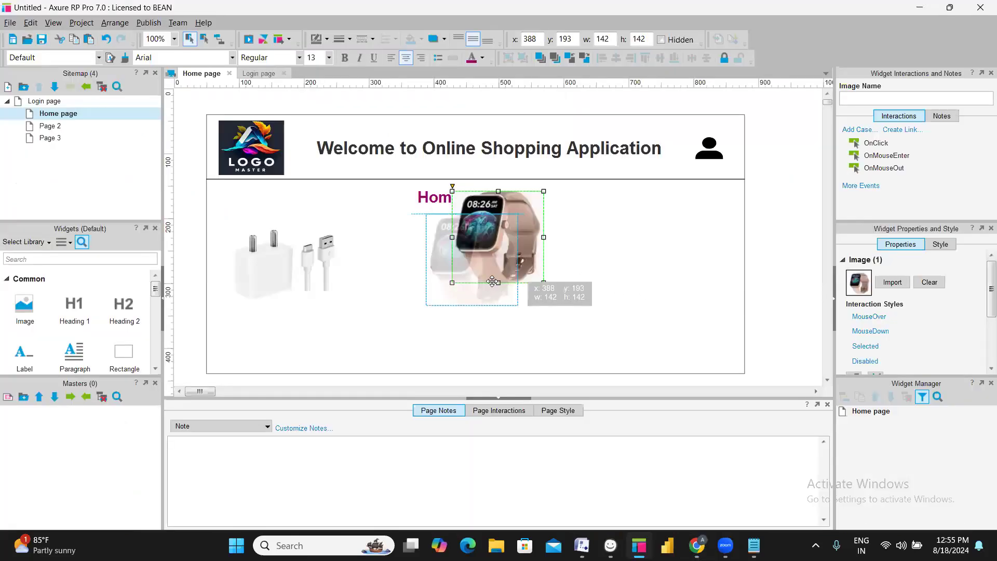
{"action": "left_click_drag", "start_coordinate": [498, 238], "coordinate": [464, 270]}
{"action": "left_click", "coordinate": [646, 289]}
{"action": "key", "text": "shift+Left"}
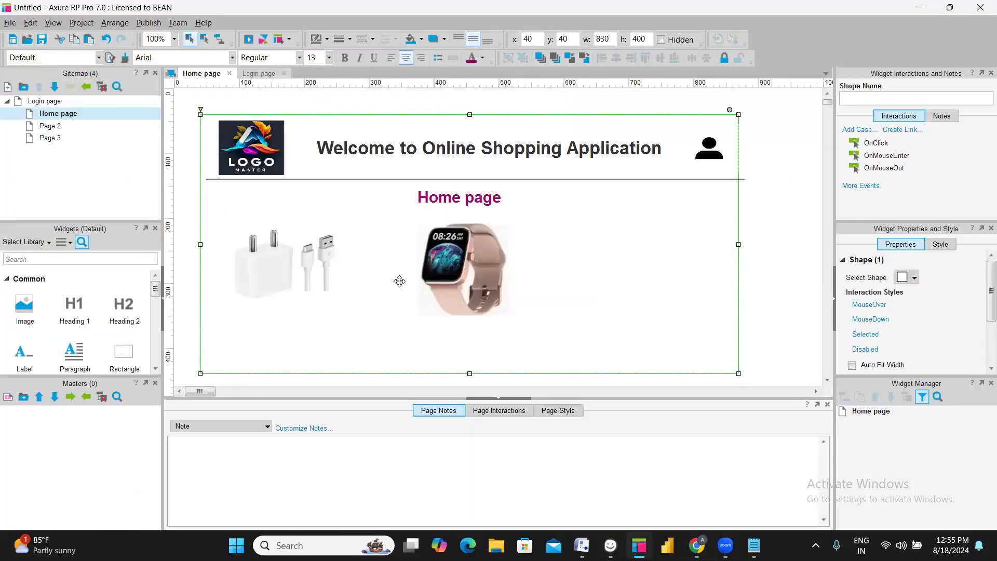
Add an iPhone image from an image search, shrink it to 210×186 and move it left of the watch
{"action": "key", "text": "alt+Tab"}
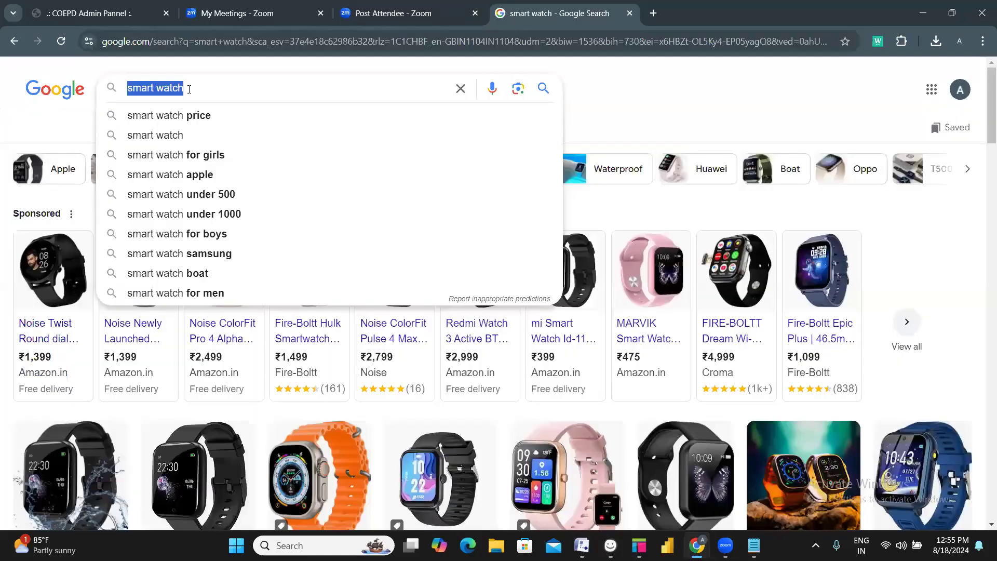
{"action": "key", "text": "BackSpace"}
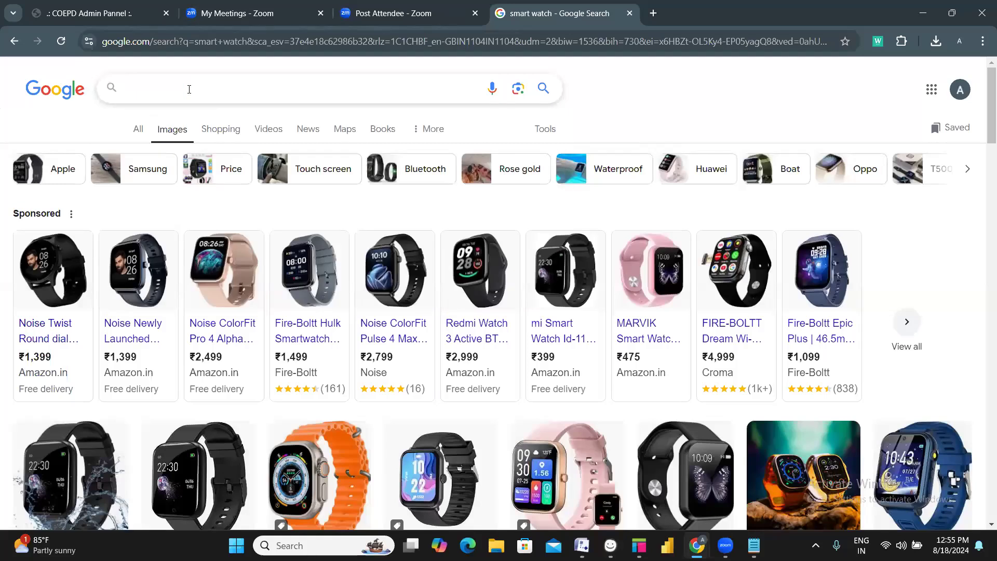
{"action": "type", "text": "iphone"}
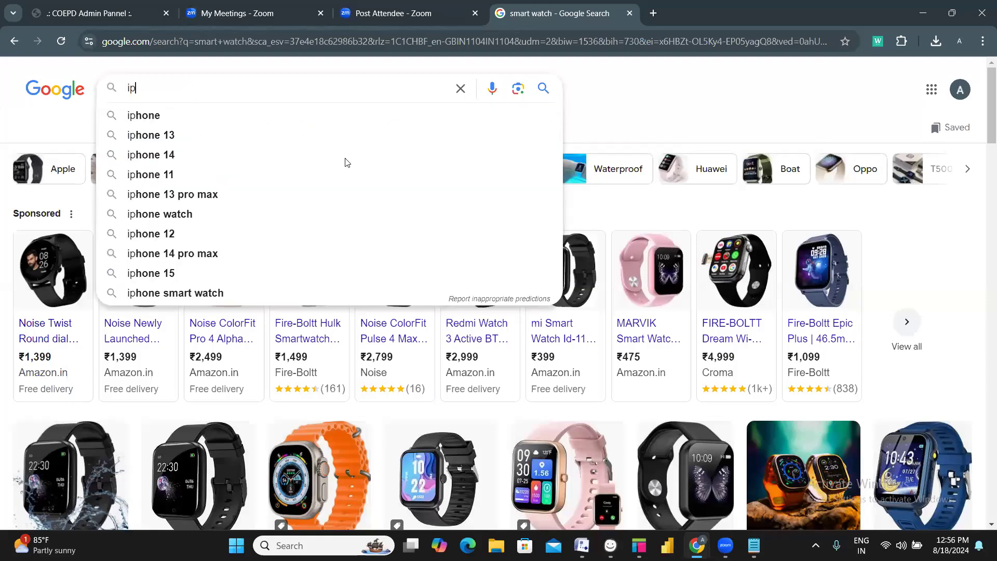
{"action": "left_click", "coordinate": [144, 115]}
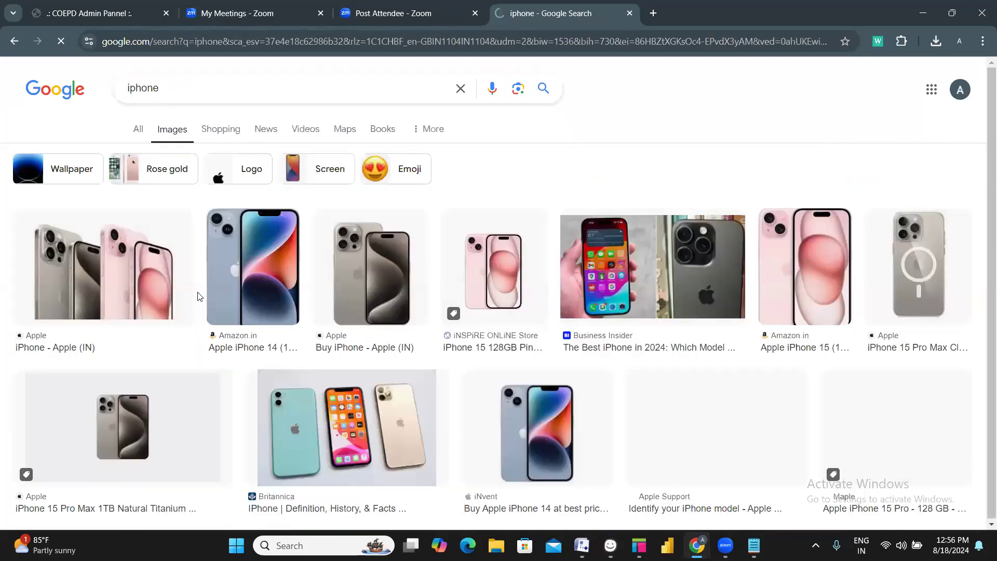
{"action": "right_click", "coordinate": [430, 270]}
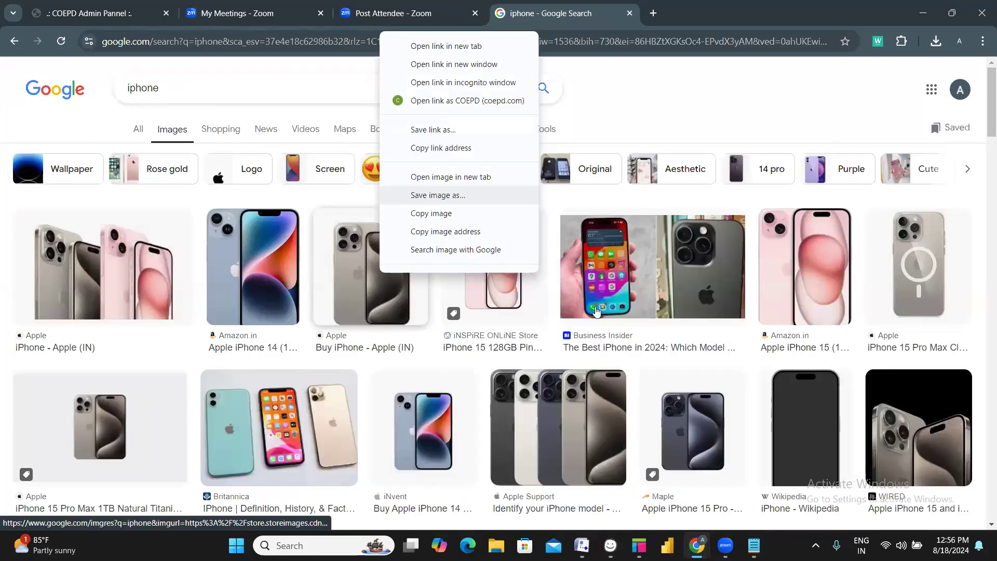
{"action": "key", "text": "alt+Tab"}
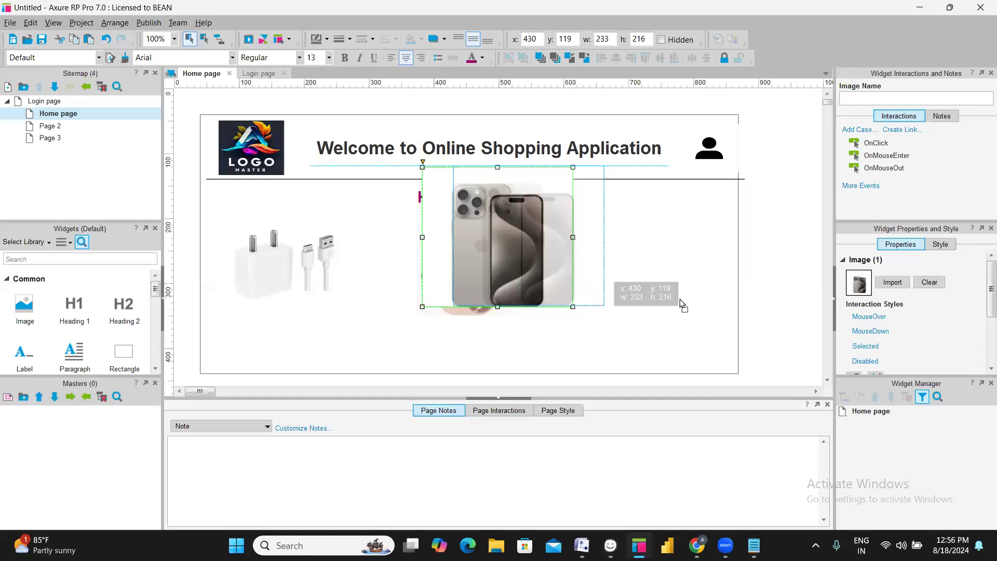
{"action": "key", "text": "ctrl+z"}
{"action": "left_click_drag", "start_coordinate": [584, 321], "coordinate": [596, 308]}
{"action": "left_click_drag", "start_coordinate": [648, 255], "coordinate": [648, 265]}
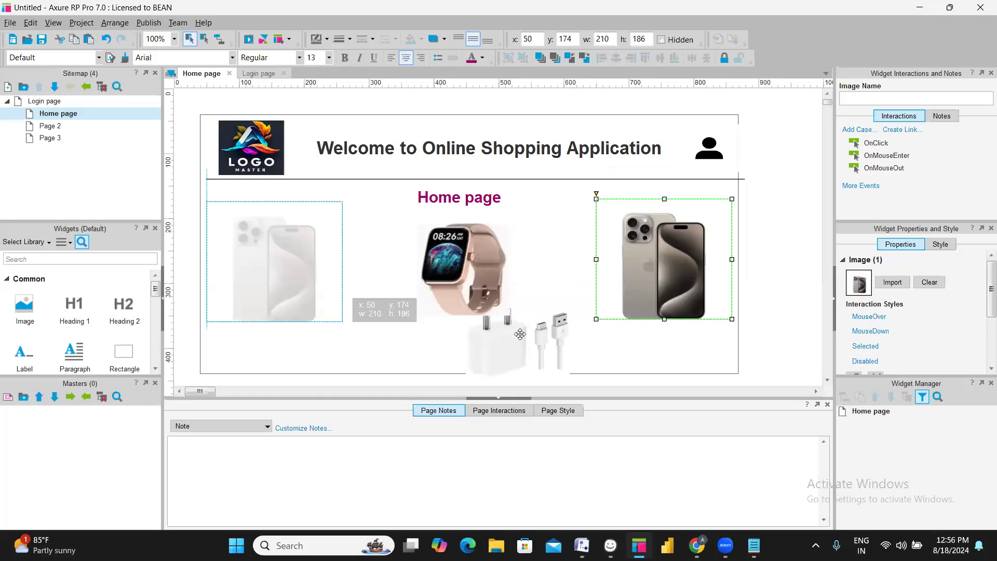
{"action": "left_click_drag", "start_coordinate": [520, 334], "coordinate": [664, 297]}
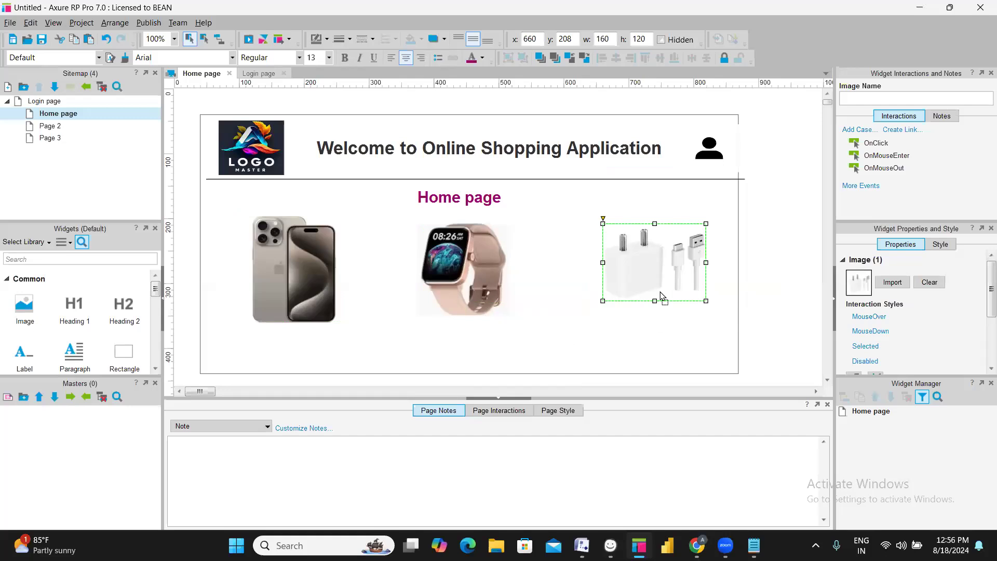
{"action": "scroll", "coordinate": [42, 333], "scroll_direction": "down", "scroll_amount": 2}
{"action": "scroll", "coordinate": [41, 332], "scroll_direction": "up", "scroll_amount": 3}
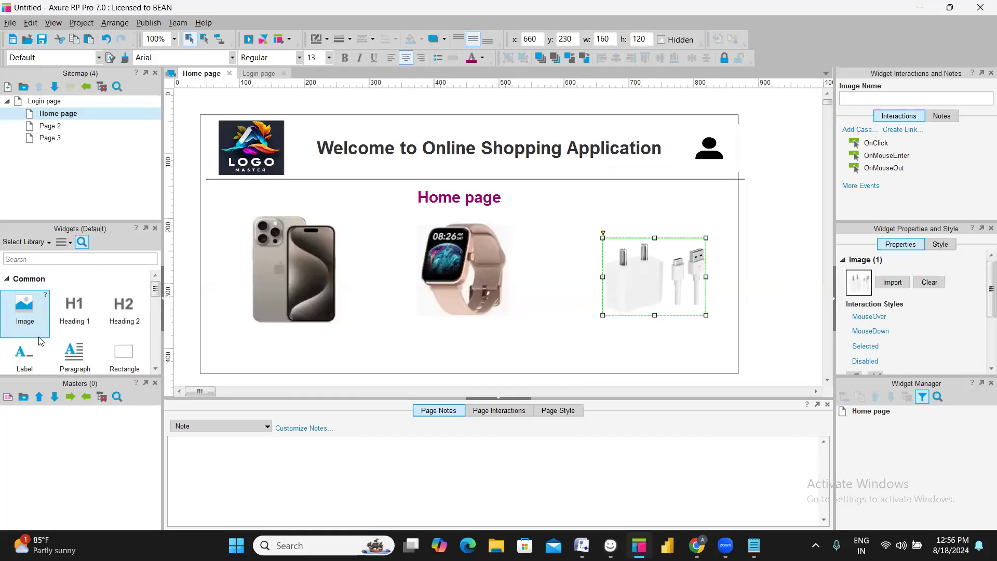
{"action": "scroll", "coordinate": [42, 332], "scroll_direction": "down", "scroll_amount": 2}
{"action": "scroll", "coordinate": [57, 329], "scroll_direction": "down", "scroll_amount": 3}
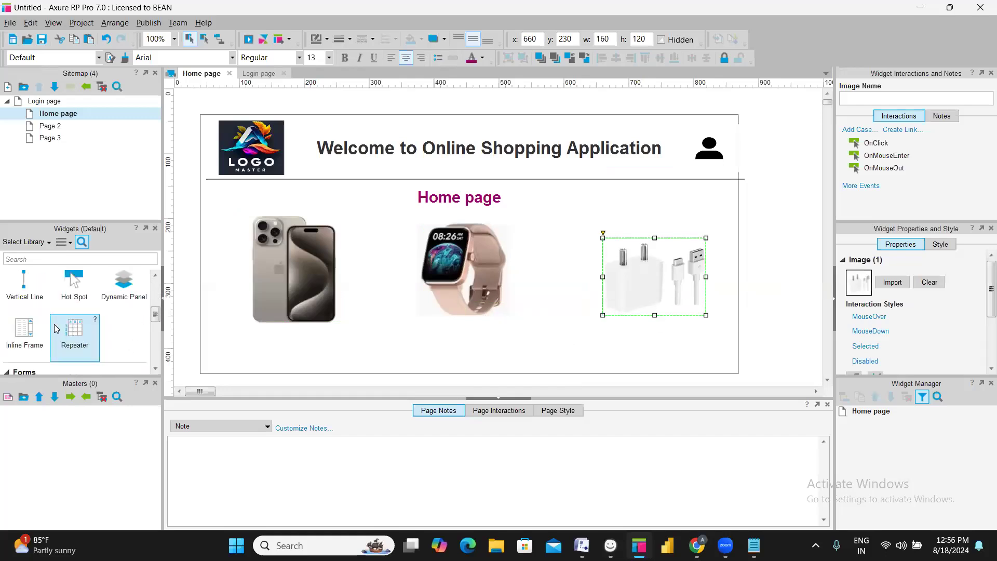
{"action": "scroll", "coordinate": [57, 329], "scroll_direction": "down", "scroll_amount": 2}
{"action": "scroll", "coordinate": [46, 327], "scroll_direction": "down", "scroll_amount": 1}
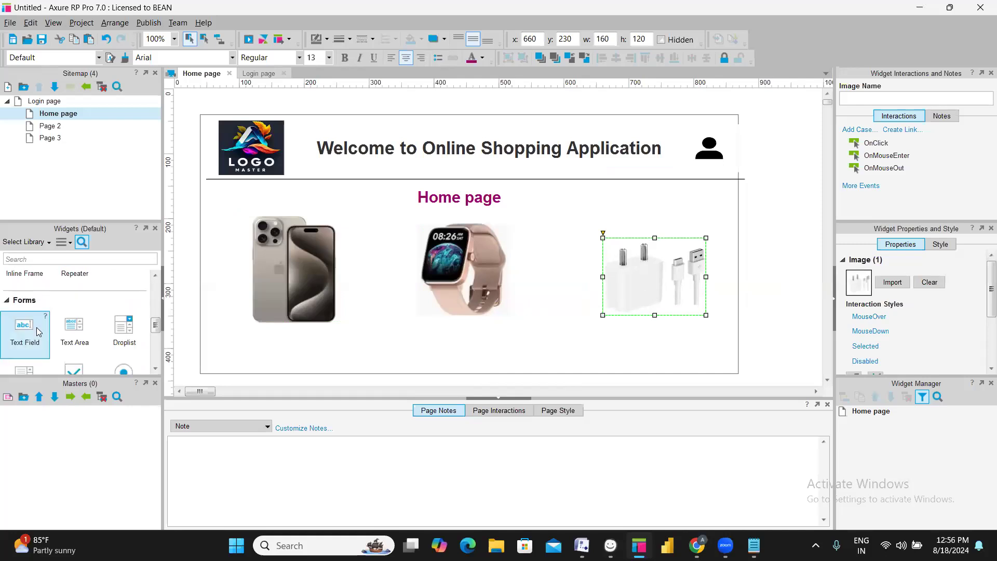
{"action": "scroll", "coordinate": [46, 327], "scroll_direction": "down", "scroll_amount": 2}
{"action": "scroll", "coordinate": [31, 317], "scroll_direction": "up", "scroll_amount": 1}
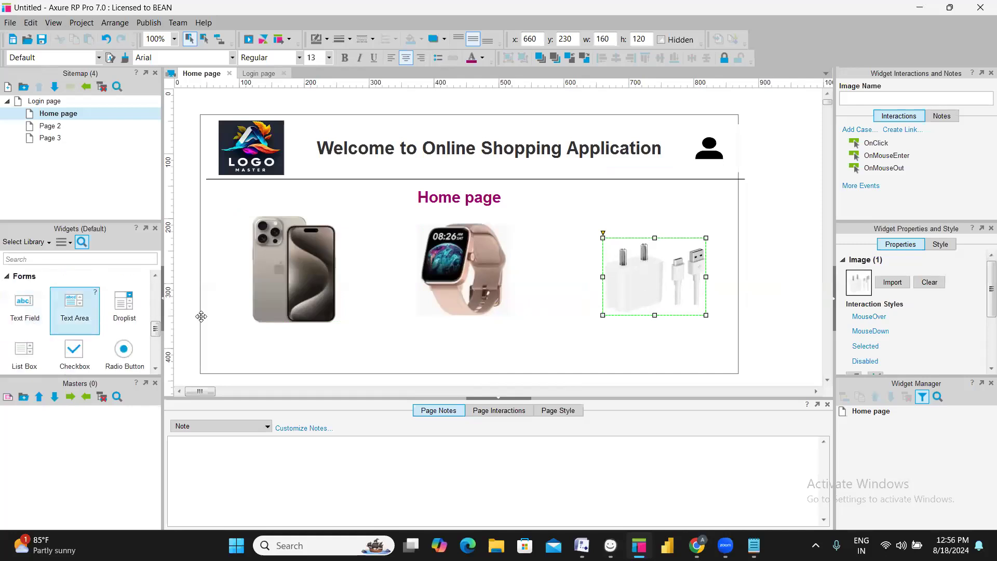
{"action": "left_click_drag", "start_coordinate": [21, 322], "coordinate": [262, 339]}
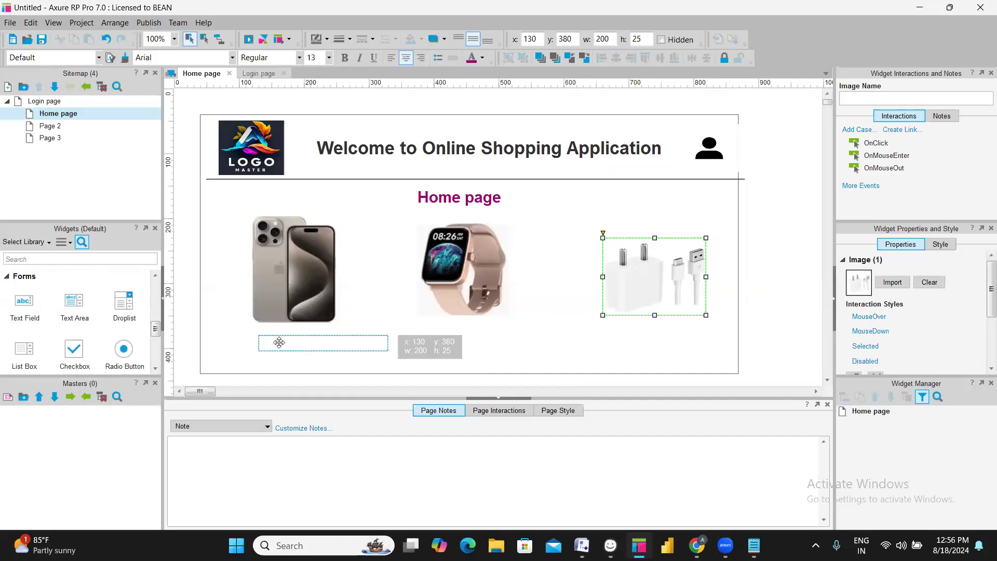
{"action": "double_click", "coordinate": [280, 342]}
{"action": "type", "text": "IPhone"}
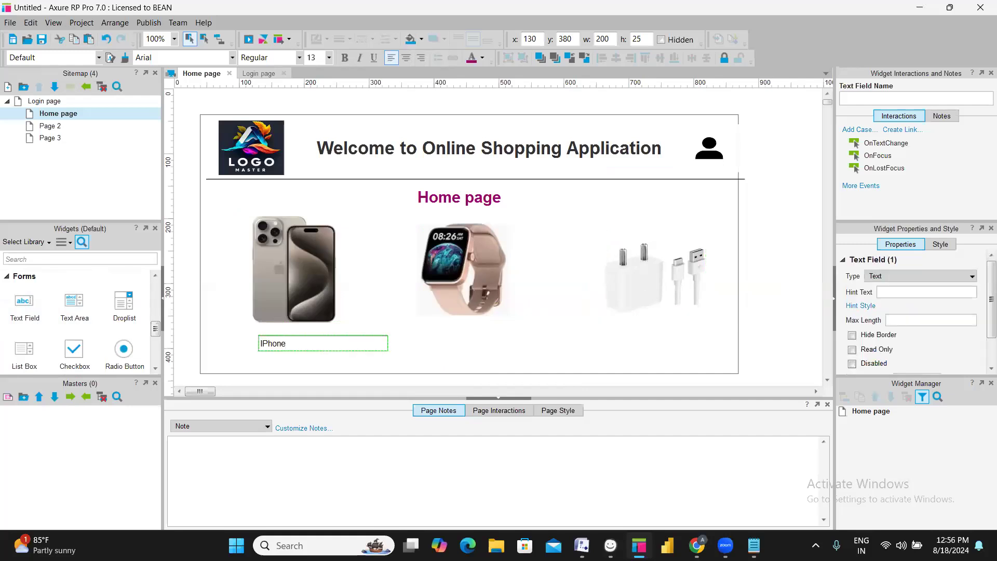
{"action": "left_click", "coordinate": [422, 348]}
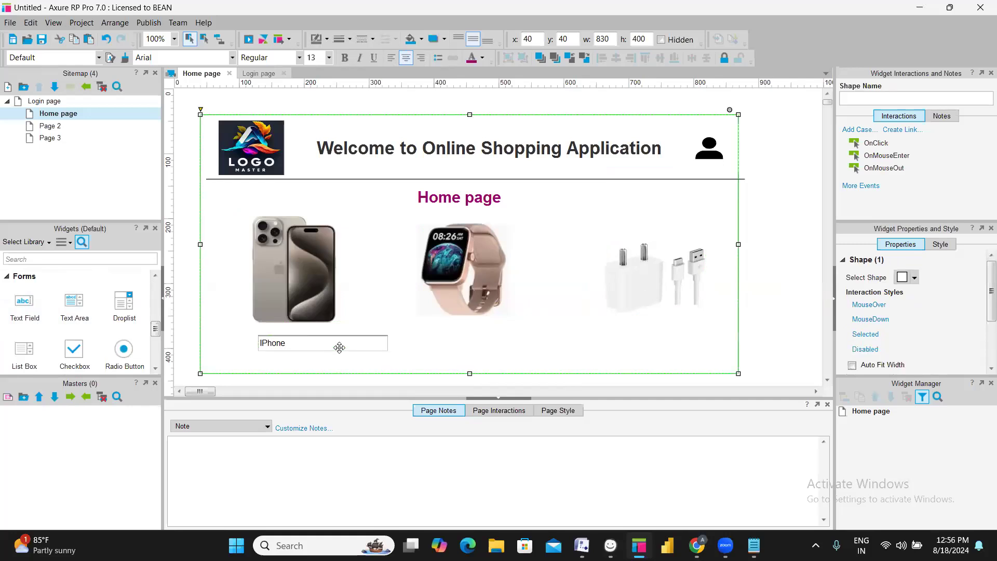
{"action": "left_click", "coordinate": [340, 348]}
{"action": "left_click", "coordinate": [435, 336]}
{"action": "left_click", "coordinate": [334, 343]}
{"action": "key", "text": "Delete"}
{"action": "scroll", "coordinate": [29, 321], "scroll_direction": "up", "scroll_amount": 2}
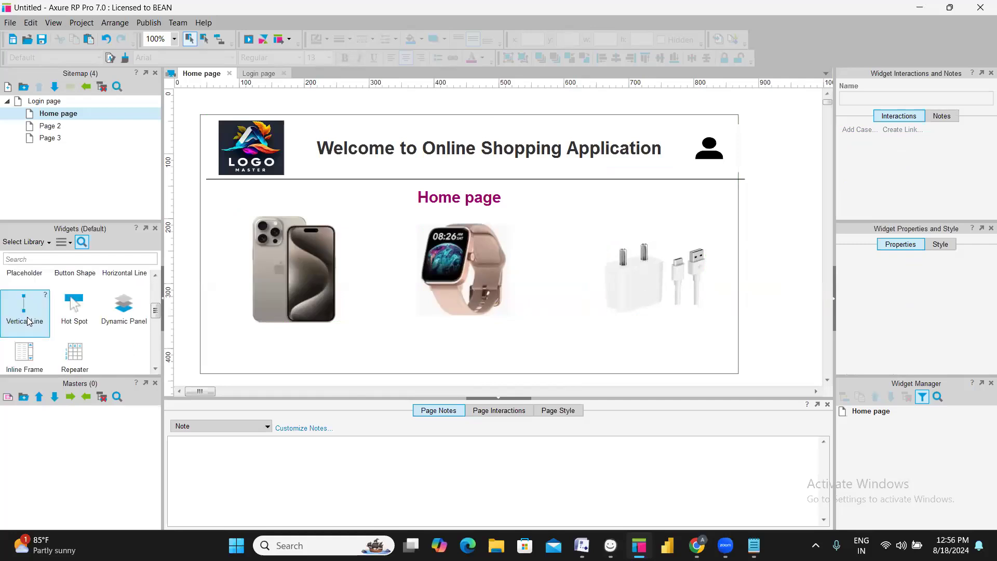
{"action": "scroll", "coordinate": [30, 321], "scroll_direction": "up", "scroll_amount": 2}
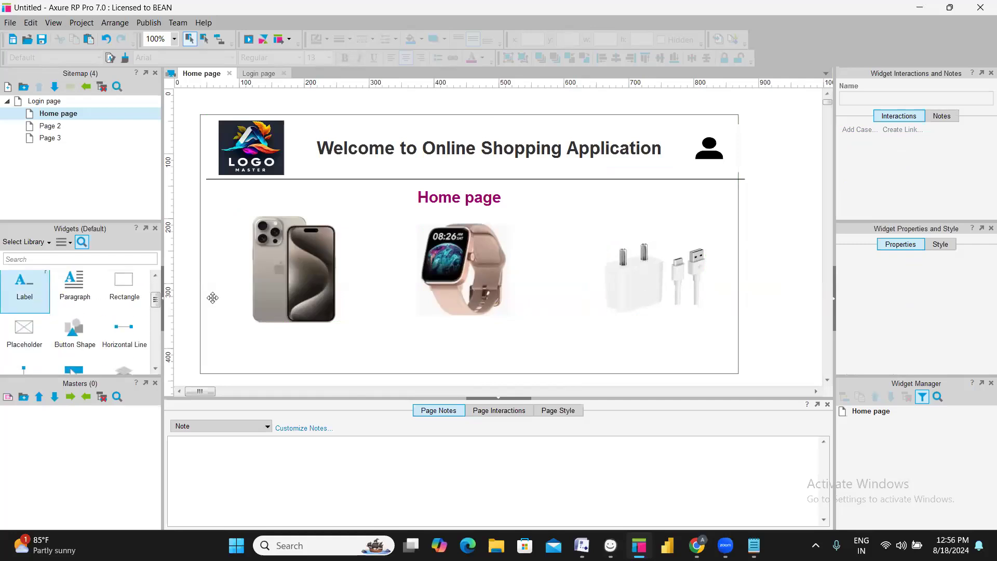
Add a one-line 'IPhone' caption beneath the iPhone image
{"action": "left_click_drag", "start_coordinate": [19, 289], "coordinate": [264, 345]}
{"action": "type", "text": "Iphone"}
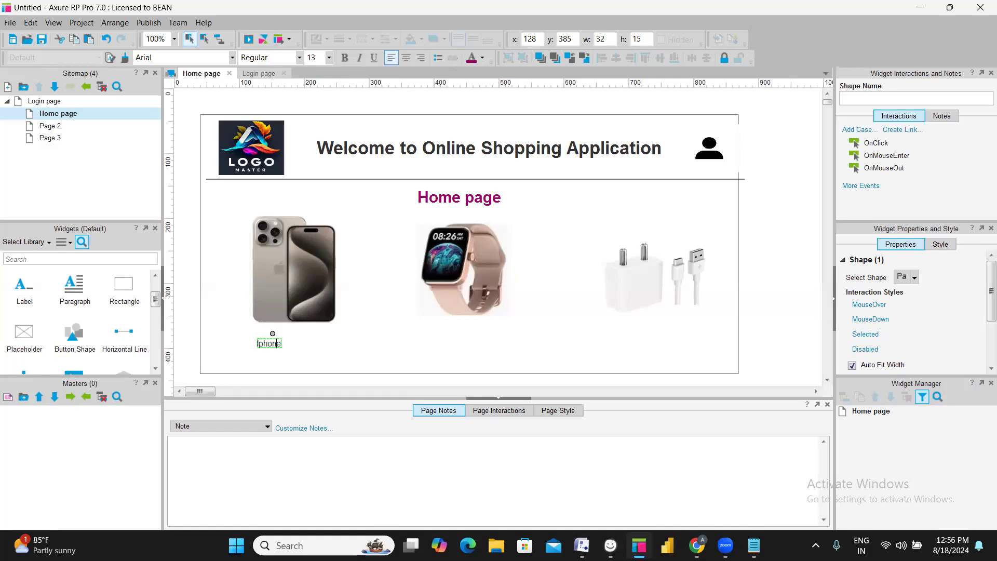
{"action": "type", "text": "Apple"}
{"action": "key", "text": "Escape"}
{"action": "left_click", "coordinate": [281, 345]}
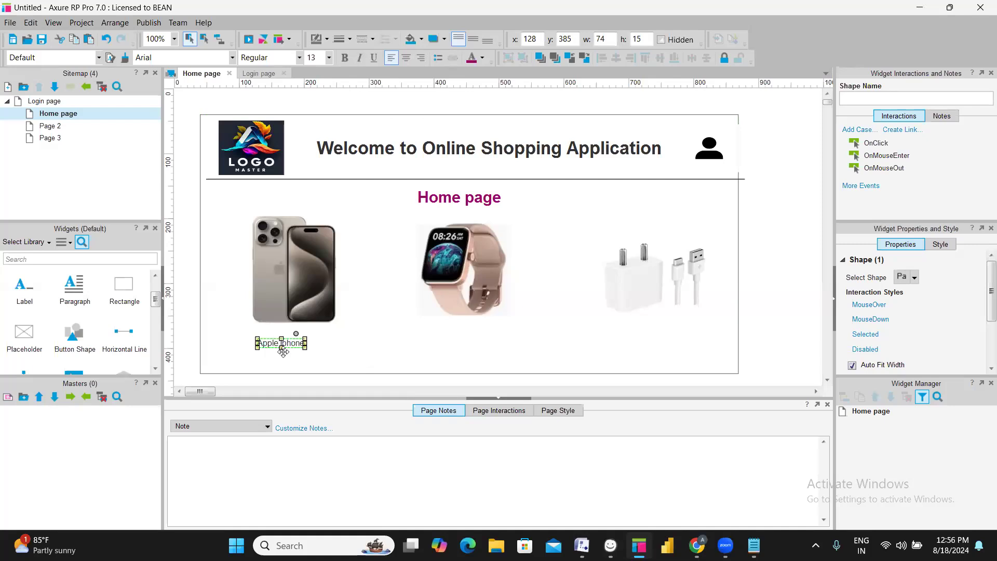
{"action": "key", "text": "Delete"}
{"action": "left_click_drag", "start_coordinate": [23, 298], "coordinate": [263, 339]}
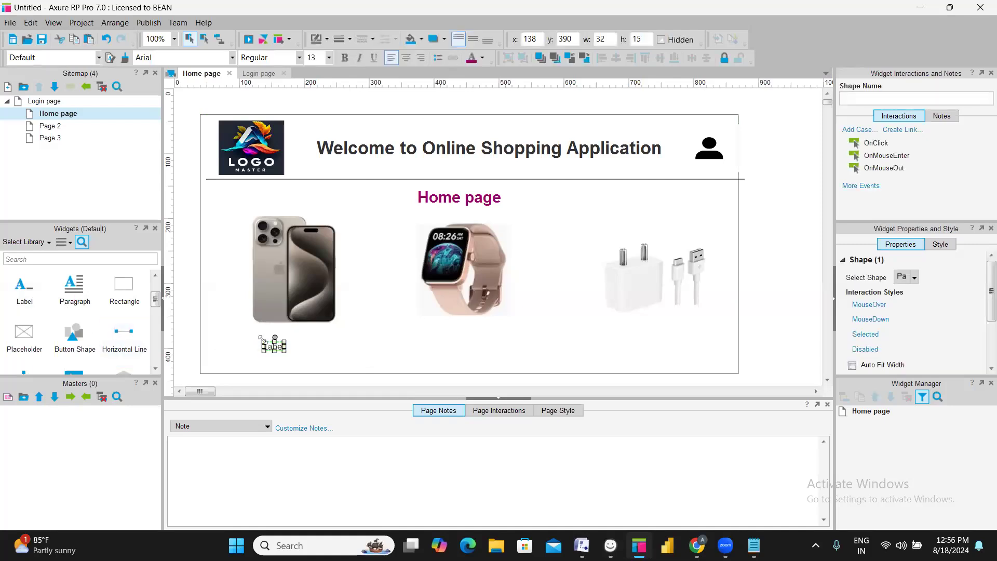
{"action": "double_click", "coordinate": [274, 347]}
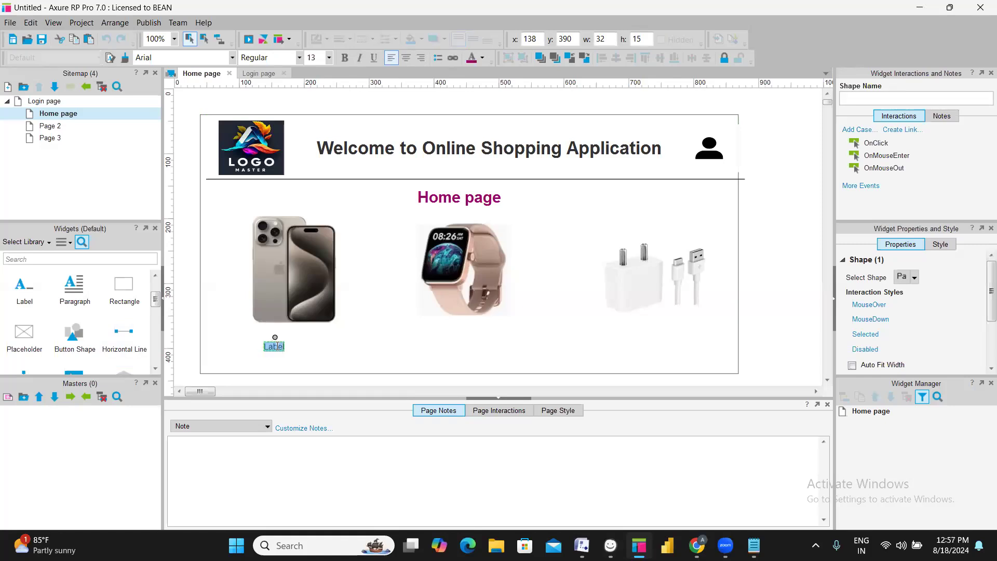
{"action": "type", "text": "Iphonene"}
{"action": "left_click", "coordinate": [291, 349]}
{"action": "left_click", "coordinate": [268, 349]}
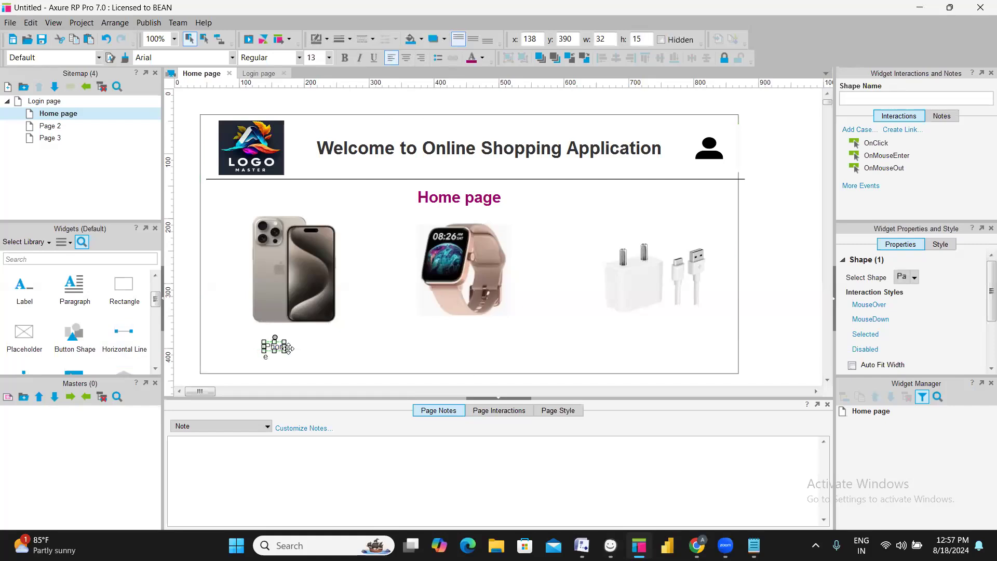
{"action": "left_click_drag", "start_coordinate": [289, 348], "coordinate": [296, 347]}
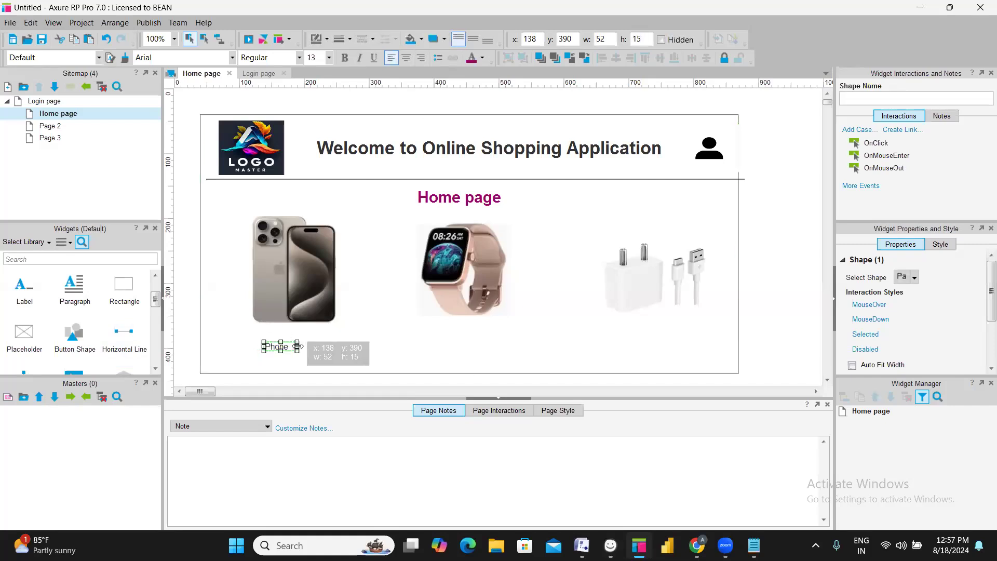
{"action": "left_click", "coordinate": [321, 345]}
Copy the caption under the smart watch, retype it 'Smart Watch' and widen it
{"action": "left_click", "coordinate": [284, 345]}
{"action": "left_click_drag", "start_coordinate": [284, 346], "coordinate": [456, 348]}
{"action": "double_click", "coordinate": [454, 346]}
{"action": "type", "text": "Smart Watch"}
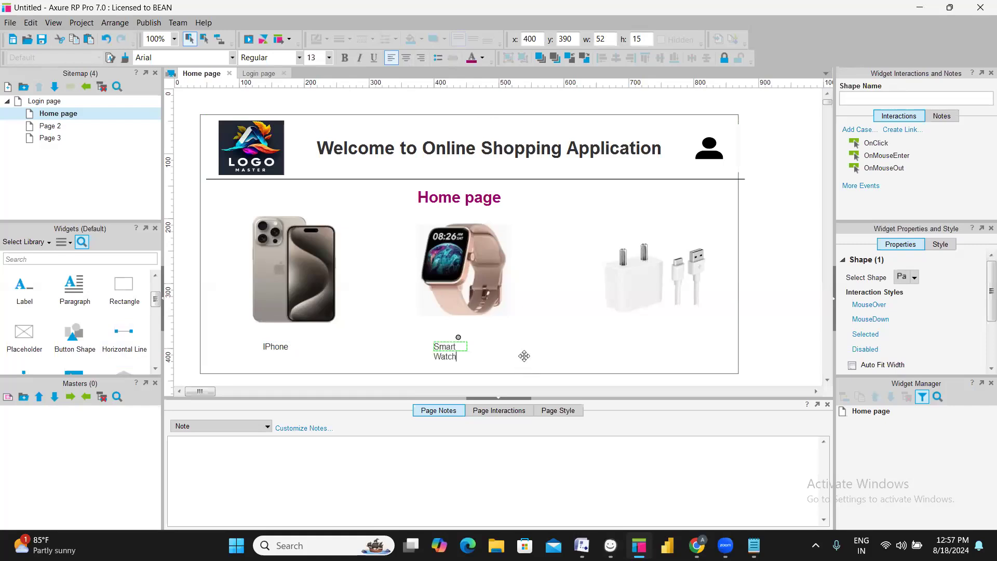
{"action": "left_click", "coordinate": [476, 356]}
{"action": "left_click", "coordinate": [469, 346]}
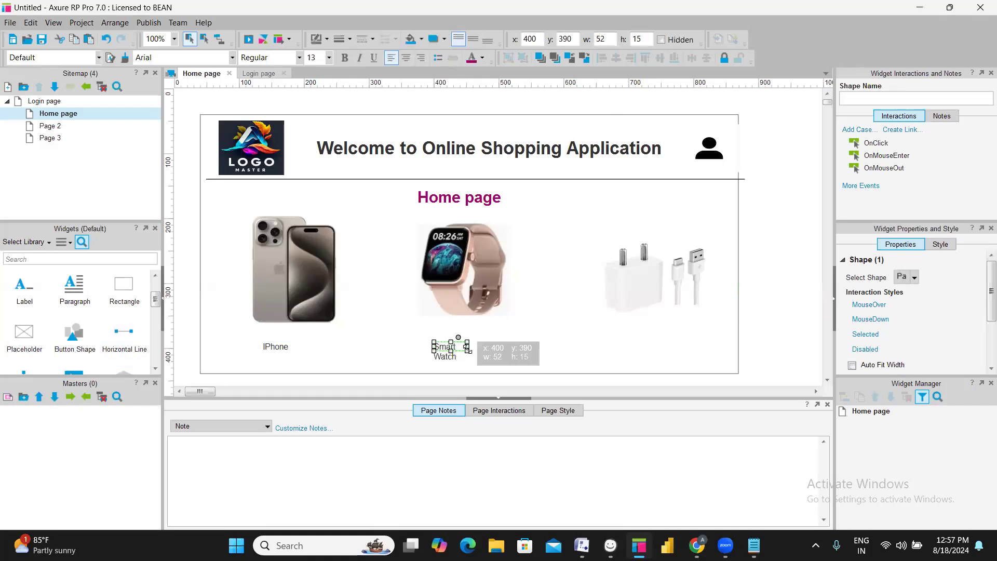
{"action": "left_click", "coordinate": [490, 350]}
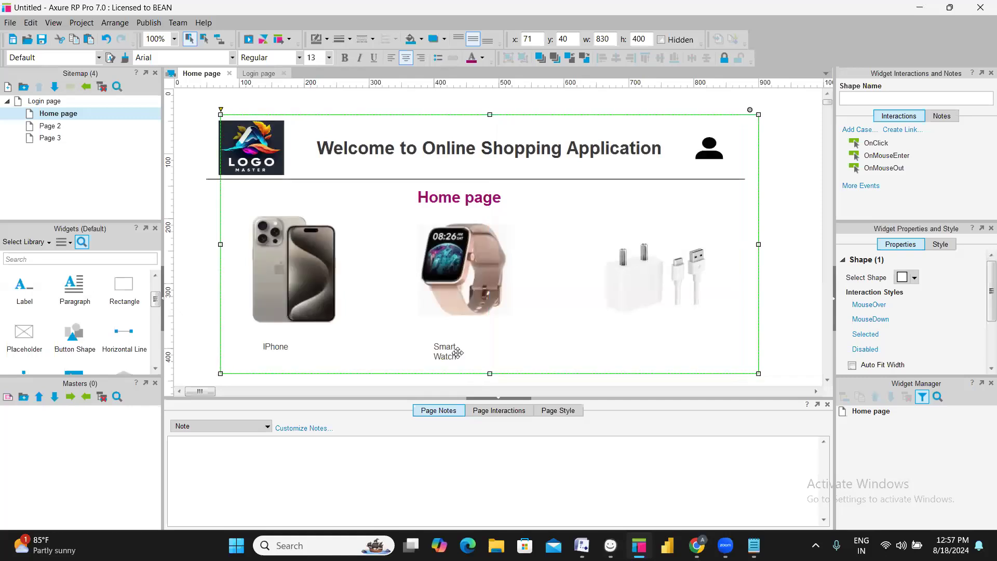
{"action": "left_click", "coordinate": [460, 347]}
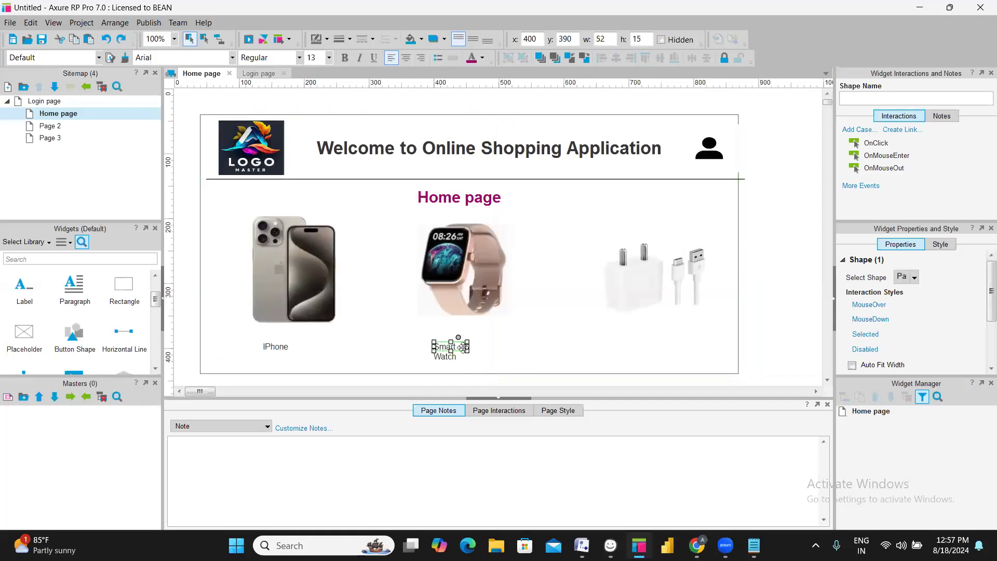
{"action": "left_click_drag", "start_coordinate": [466, 347], "coordinate": [501, 348]}
{"action": "left_click", "coordinate": [525, 343]}
Duplicate the caption under the charger image and retype it as 'Charger'
{"action": "left_click", "coordinate": [466, 346]}
{"action": "key", "text": "ctrl+c"}
{"action": "key", "text": "ctrl+v"}
{"action": "left_click_drag", "start_coordinate": [496, 353], "coordinate": [666, 350]}
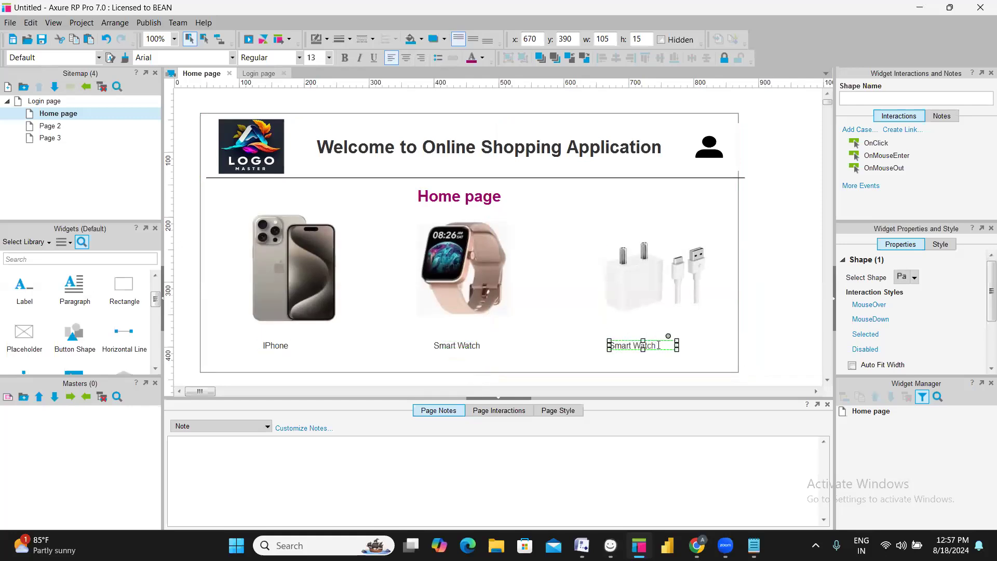
{"action": "double_click", "coordinate": [658, 345]}
{"action": "type", "text": "ChRGER"}
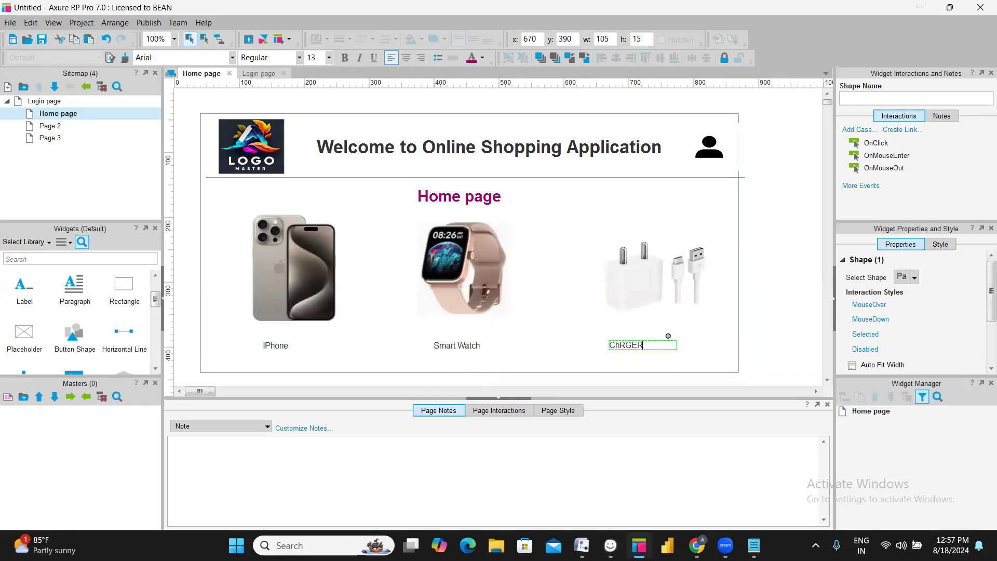
{"action": "key", "text": "ctrl+a"}
{"action": "key", "text": "BackSpace"}
{"action": "type", "text": "Cha"}
{"action": "left_click", "coordinate": [542, 335]}
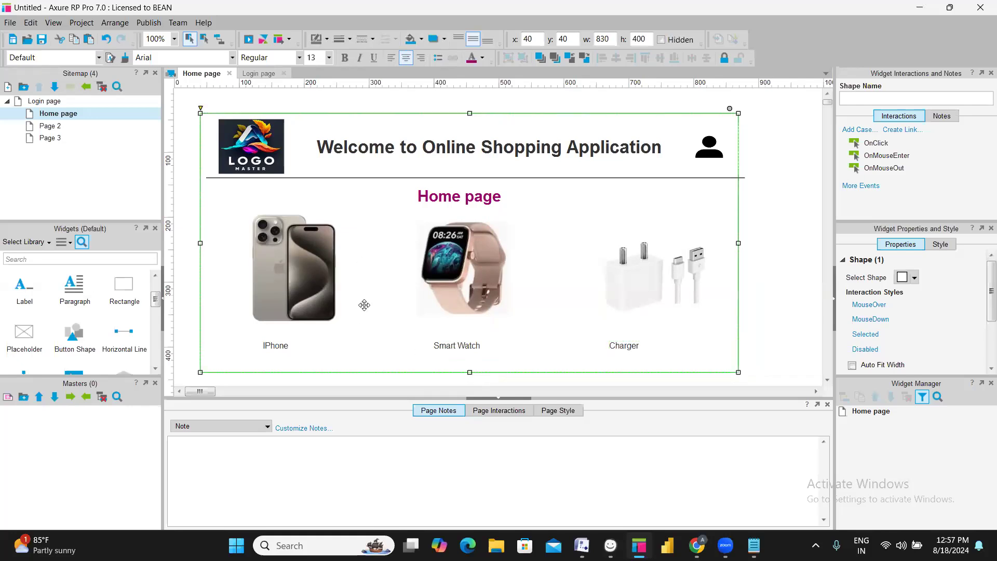
Set the IPhone caption's font size to 16
{"action": "left_click", "coordinate": [283, 345]}
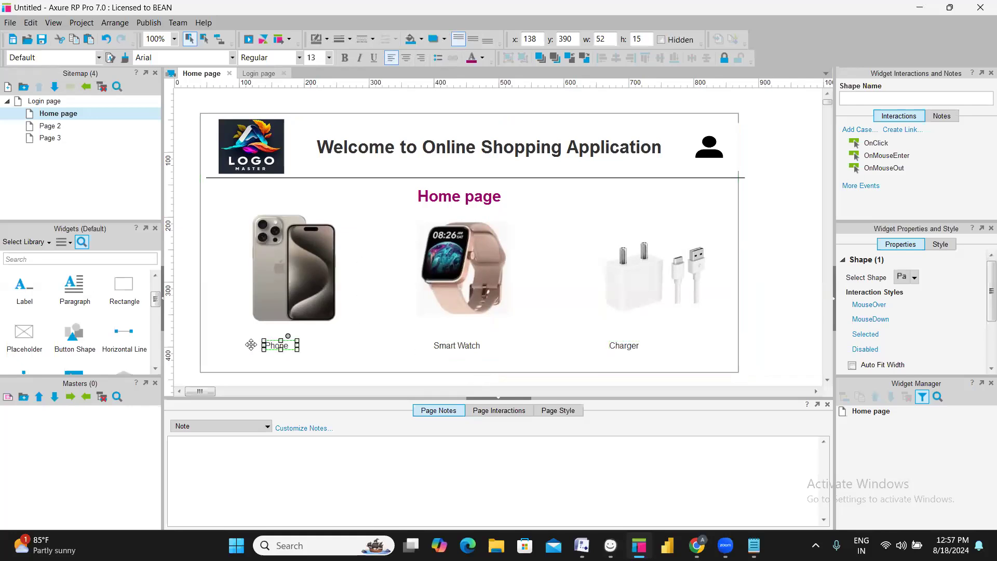
{"action": "mouse_move", "coordinate": [282, 345]}
{"action": "left_mouse_down"}
{"action": "mouse_move", "coordinate": [289, 363]}
{"action": "mouse_move", "coordinate": [285, 344]}
{"action": "mouse_move", "coordinate": [296, 339]}
{"action": "left_mouse_up"}
{"action": "left_click", "coordinate": [269, 329]}
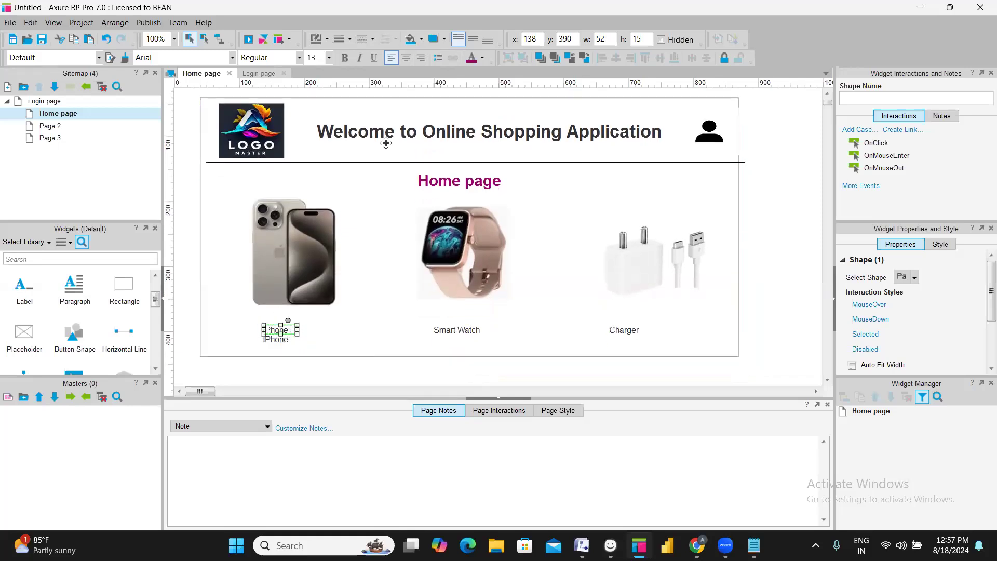
{"action": "left_click", "coordinate": [329, 58]}
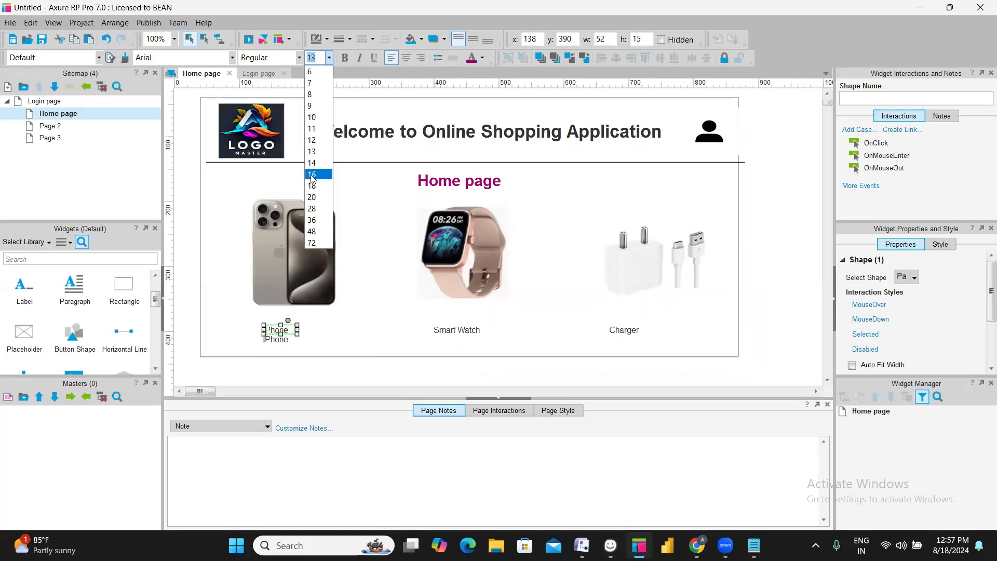
{"action": "left_click", "coordinate": [311, 149]}
Extend the page frame downward and delete the small duplicate IPhone caption
{"action": "left_click", "coordinate": [277, 340]}
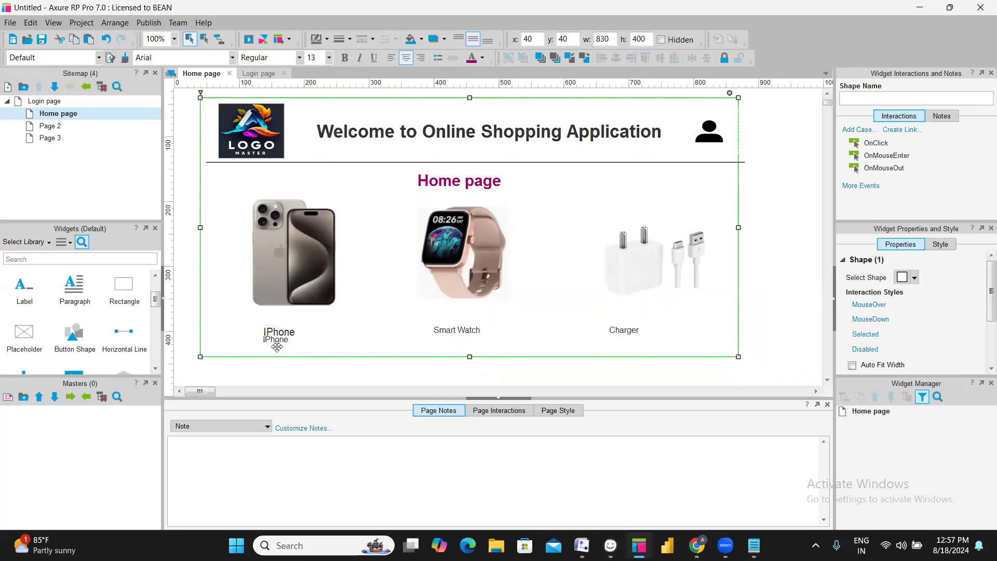
{"action": "left_click", "coordinate": [277, 340]}
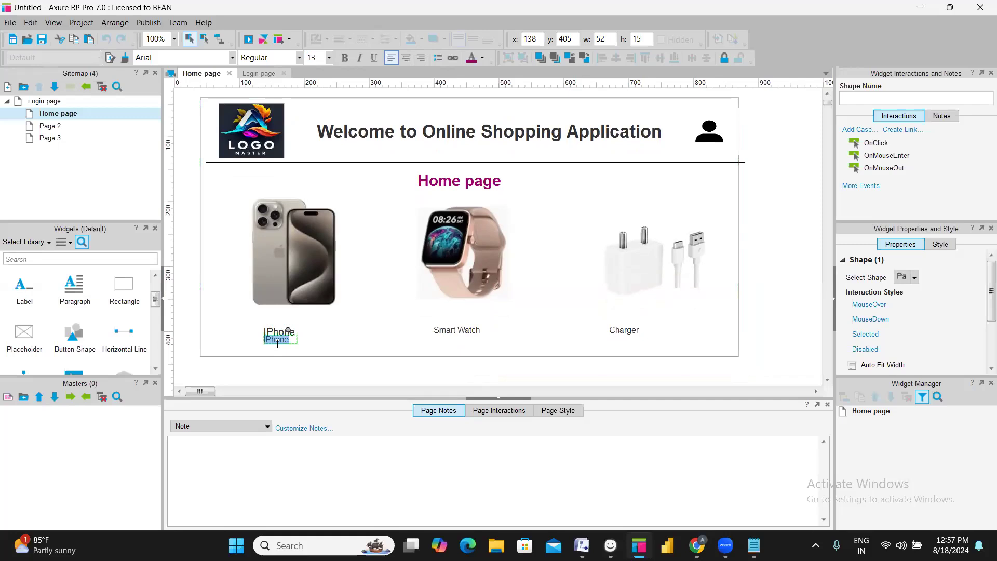
{"action": "left_click", "coordinate": [414, 346]}
{"action": "left_click_drag", "start_coordinate": [470, 362], "coordinate": [470, 383]}
{"action": "left_click", "coordinate": [280, 341]}
{"action": "left_click_drag", "start_coordinate": [283, 347], "coordinate": [300, 349]}
{"action": "left_click", "coordinate": [281, 341]}
{"action": "left_click", "coordinate": [279, 341]}
{"action": "key", "text": "Delete"}
Paste a copy of the IPhone caption just below it and begin retyping it as 'Quantity'
{"action": "left_click", "coordinate": [280, 331]}
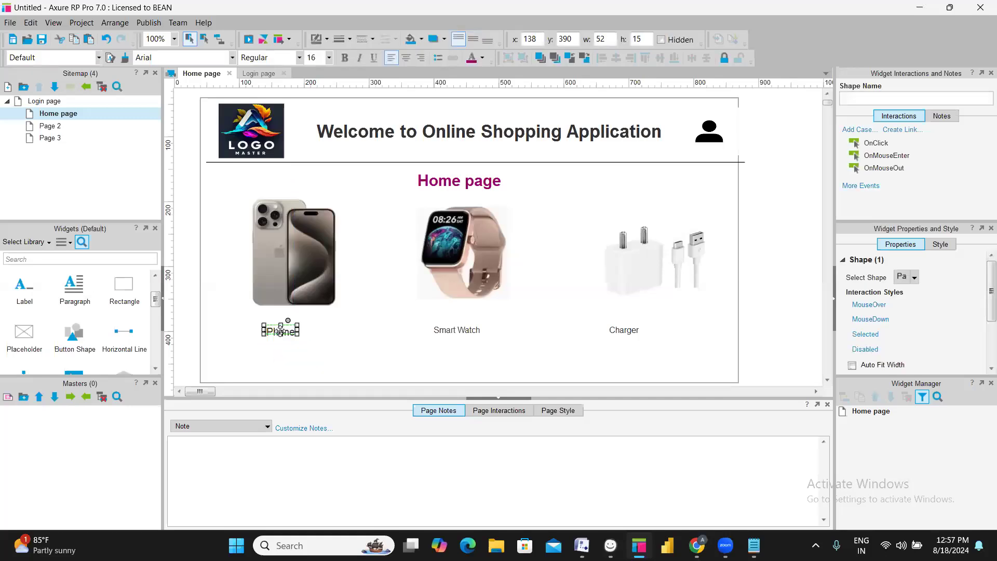
{"action": "key", "text": "ctrl+v"}
{"action": "left_click_drag", "start_coordinate": [294, 341], "coordinate": [291, 352]}
{"action": "double_click", "coordinate": [277, 343]}
{"action": "type", "text": "Qa"}
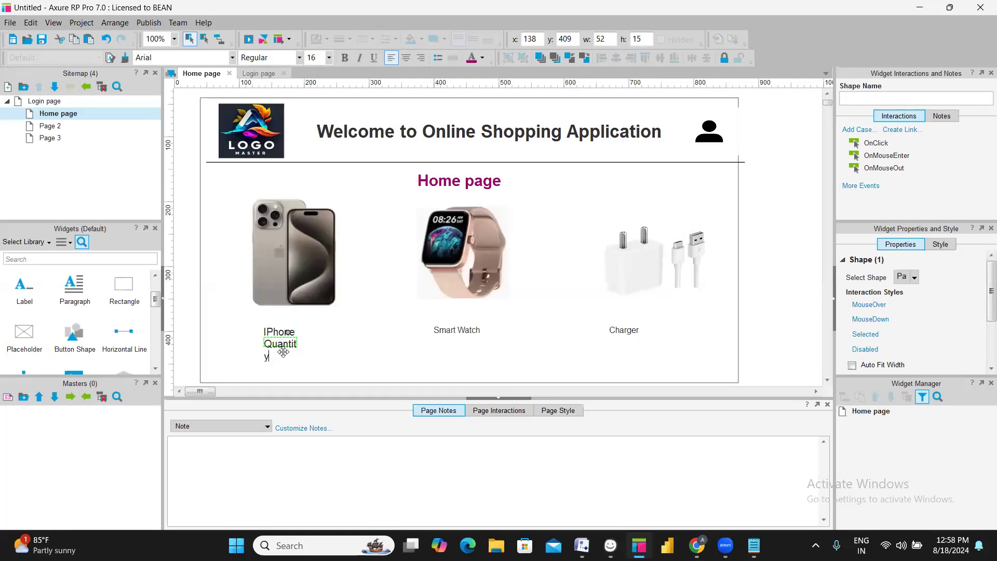
Finish the 'Quantity' line and widen it to fit its text
{"action": "key", "text": "Escape"}
{"action": "left_click", "coordinate": [301, 344]}
{"action": "left_click", "coordinate": [297, 343]}
{"action": "mouse_move", "coordinate": [298, 343]}
{"action": "left_mouse_down"}
{"action": "mouse_move", "coordinate": [311, 343]}
{"action": "mouse_move", "coordinate": [288, 360]}
{"action": "mouse_move", "coordinate": [274, 354]}
{"action": "mouse_move", "coordinate": [280, 340]}
{"action": "left_mouse_up"}
{"action": "left_click", "coordinate": [296, 360]}
Retype the line below Quantity as 'Add to Cart' and widen it to one line
{"action": "double_click", "coordinate": [279, 340]}
{"action": "type", "text": "Add to Cart"}
{"action": "left_click", "coordinate": [303, 344]}
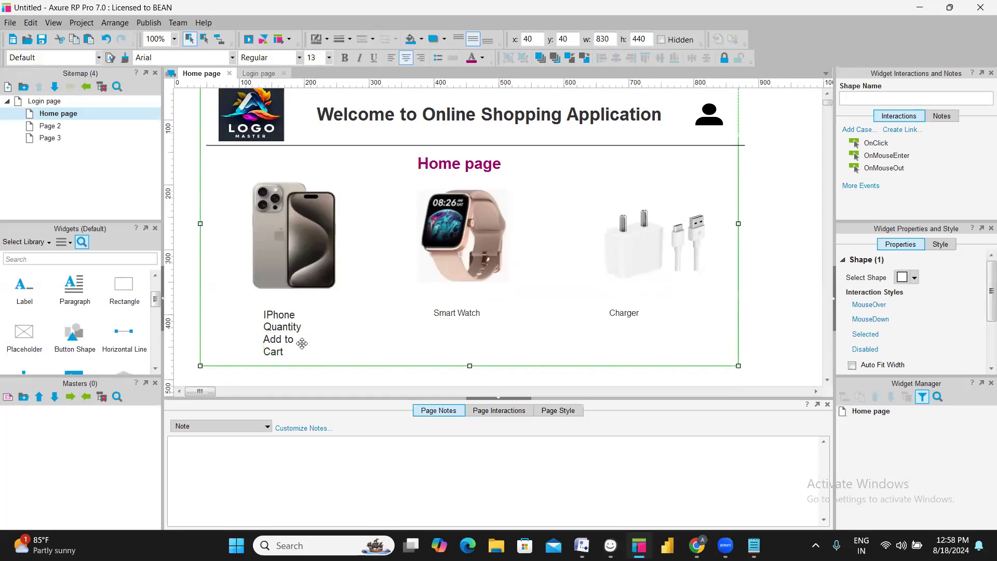
{"action": "left_click", "coordinate": [310, 343]}
{"action": "left_click_drag", "start_coordinate": [321, 342], "coordinate": [323, 343]}
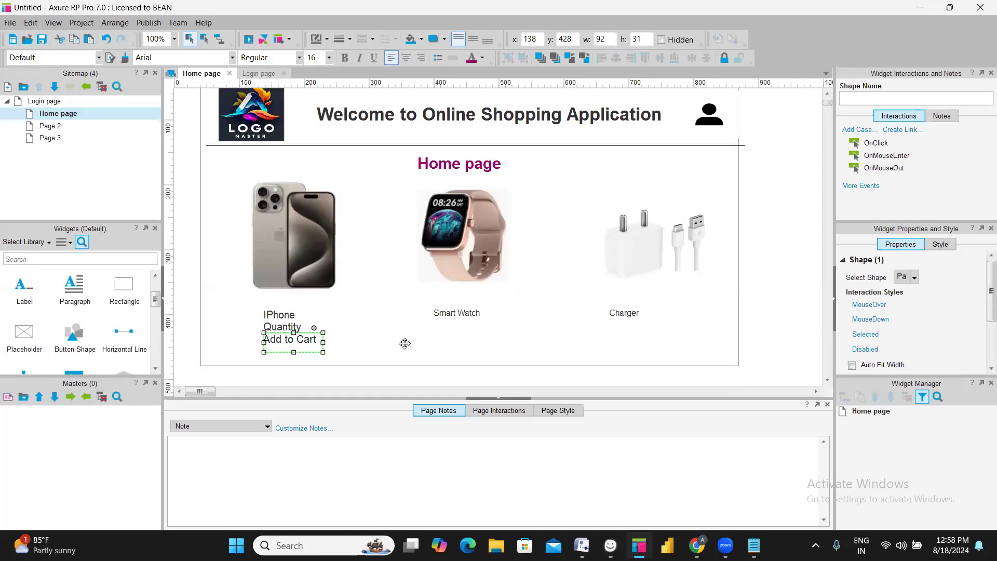
{"action": "left_click", "coordinate": [319, 321]}
Set the Smart Watch caption's font size to 16
{"action": "left_click", "coordinate": [292, 317]}
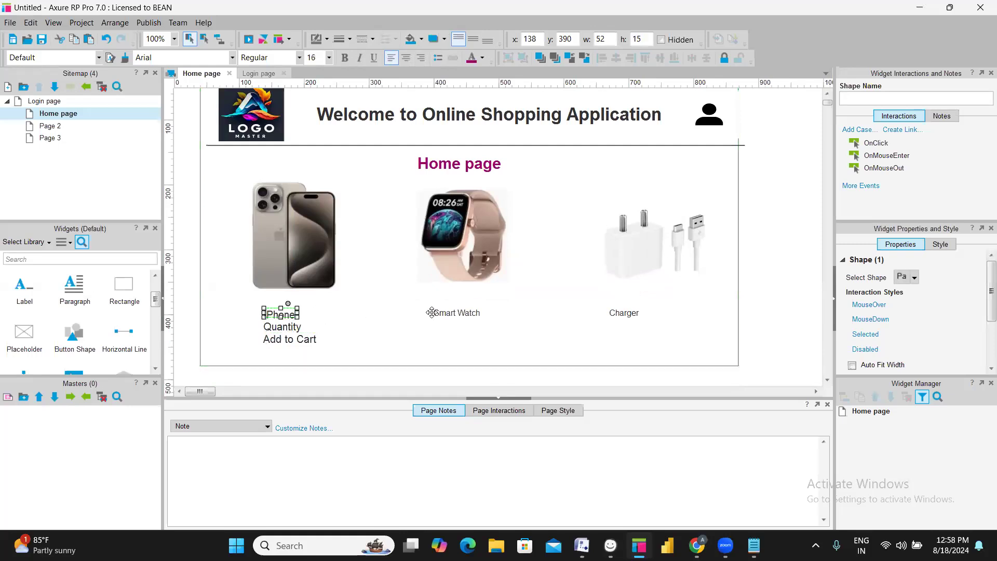
{"action": "left_click", "coordinate": [458, 313]}
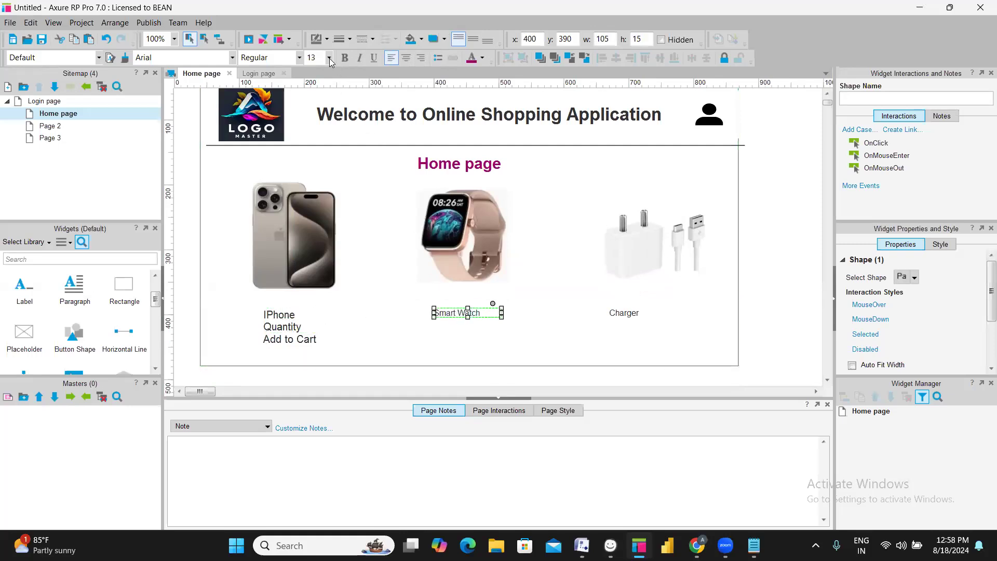
{"action": "left_click", "coordinate": [329, 58]}
{"action": "left_click", "coordinate": [318, 171]}
{"action": "left_click", "coordinate": [349, 331]}
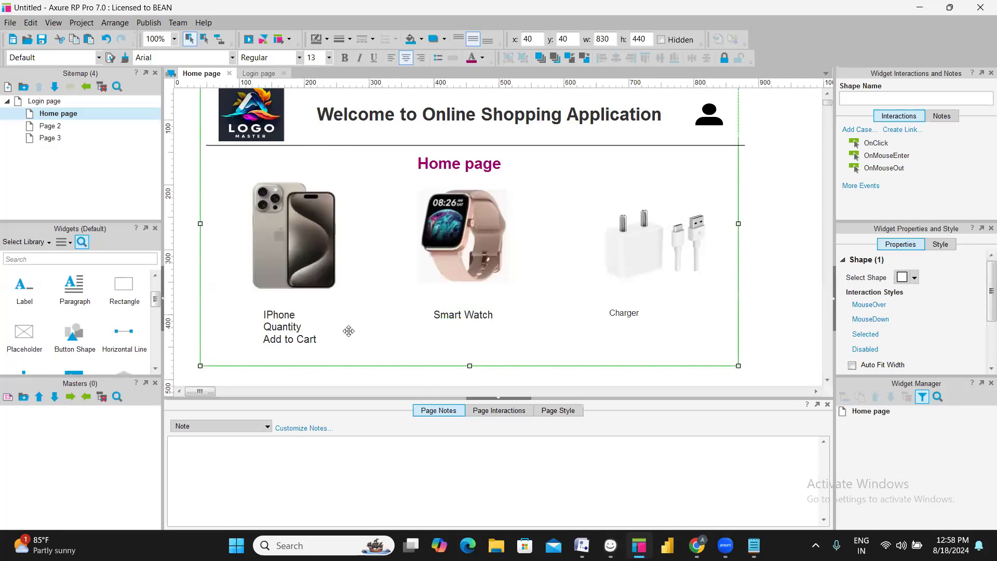
Copy the Quantity and Add to Cart lines under the Smart Watch and Charger captions
{"action": "left_click", "coordinate": [286, 329], "text": "ctrl"}
{"action": "left_click", "coordinate": [290, 339], "text": "ctrl"}
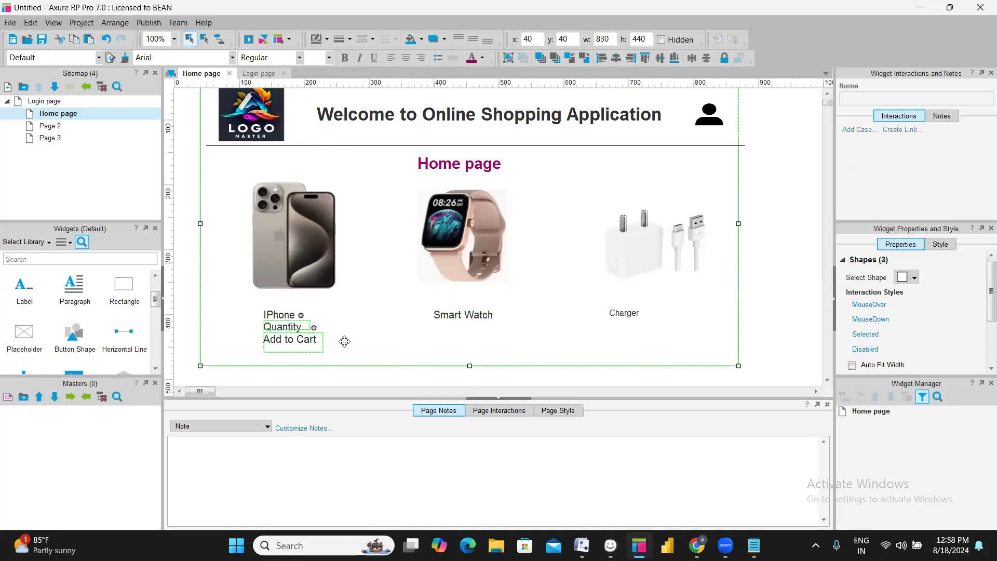
{"action": "key", "text": "Escape"}
{"action": "left_click", "coordinate": [296, 325]}
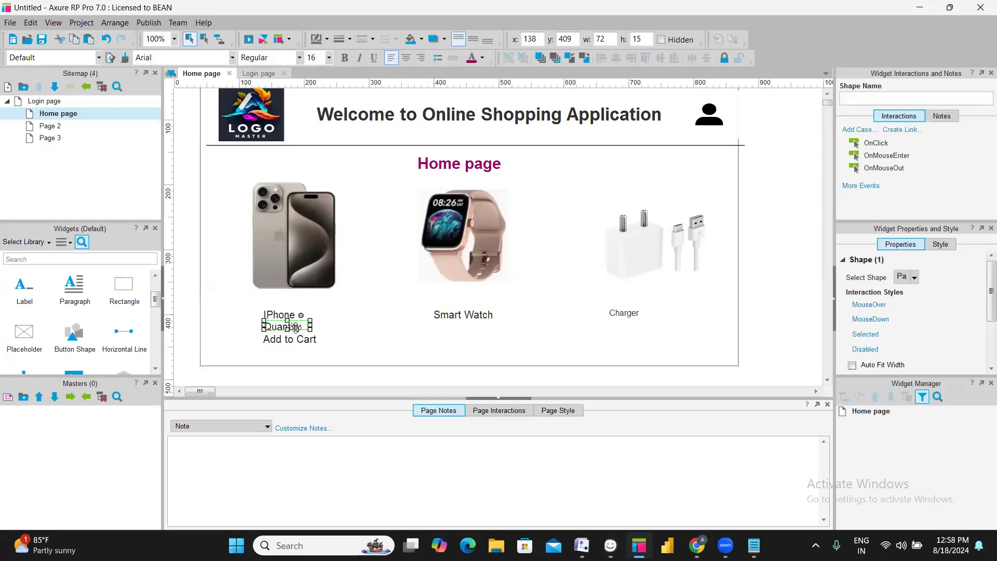
{"action": "left_click", "coordinate": [297, 338], "text": "ctrl"}
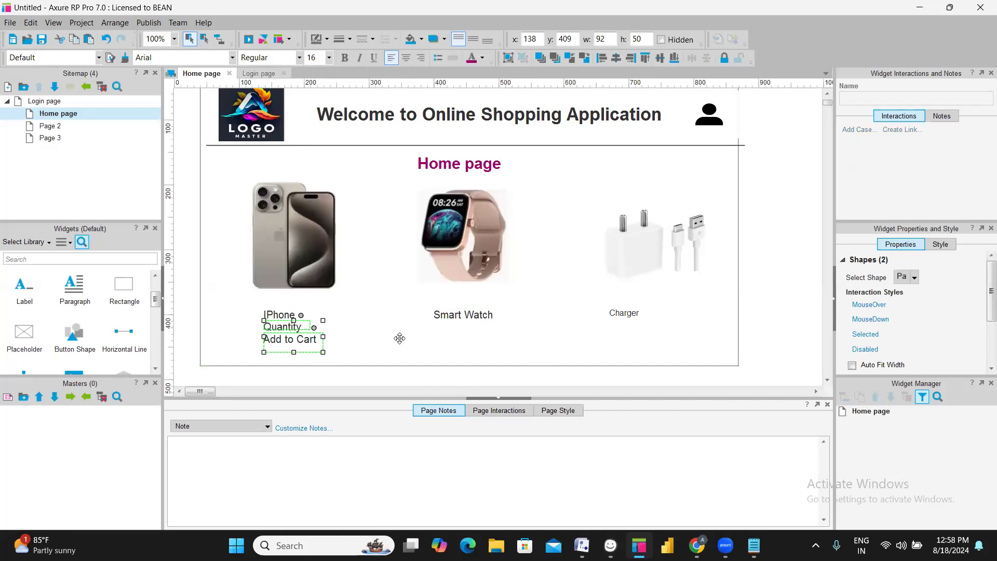
{"action": "left_click_drag", "start_coordinate": [301, 351], "coordinate": [470, 351]}
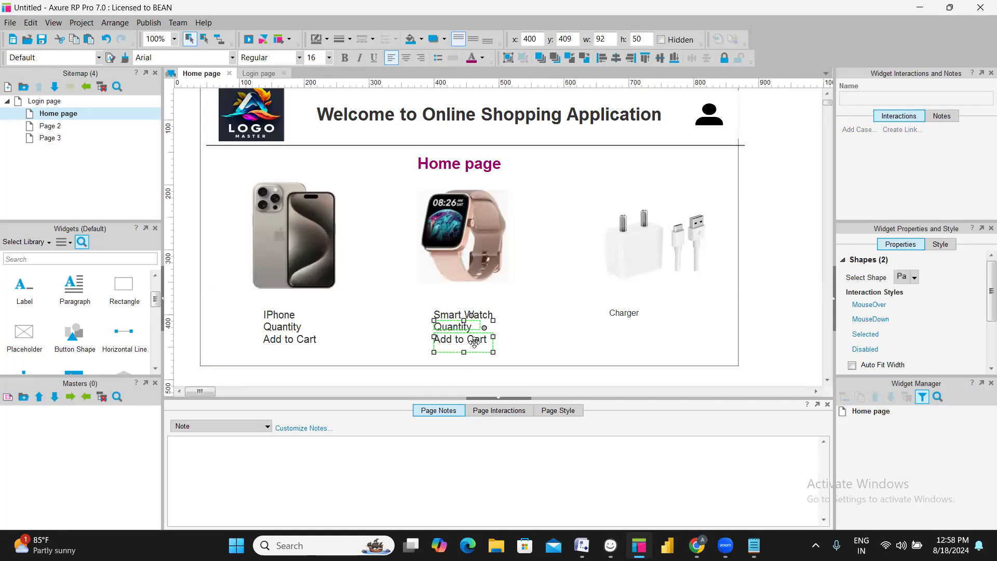
{"action": "key", "text": "ctrl+v"}
{"action": "left_click_drag", "start_coordinate": [310, 351], "coordinate": [658, 346]}
Enlarge the Charger caption to font size 16
{"action": "left_click", "coordinate": [624, 312]}
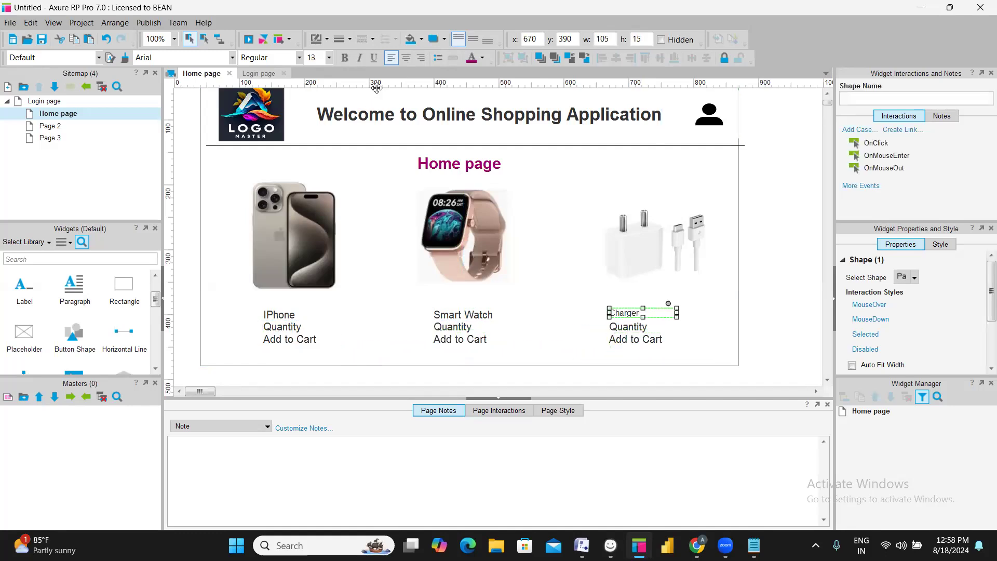
{"action": "left_click", "coordinate": [329, 57]}
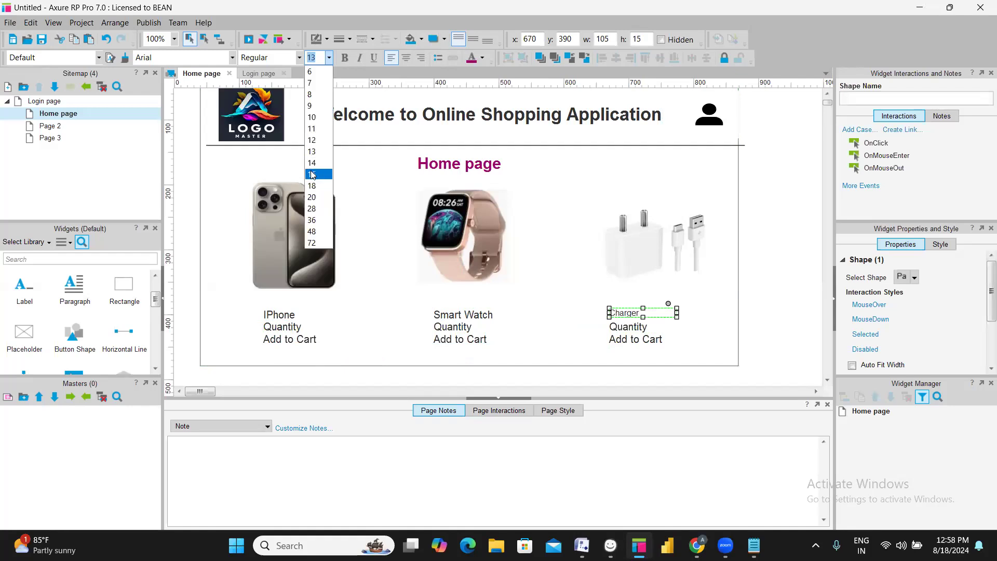
{"action": "left_click", "coordinate": [552, 322]}
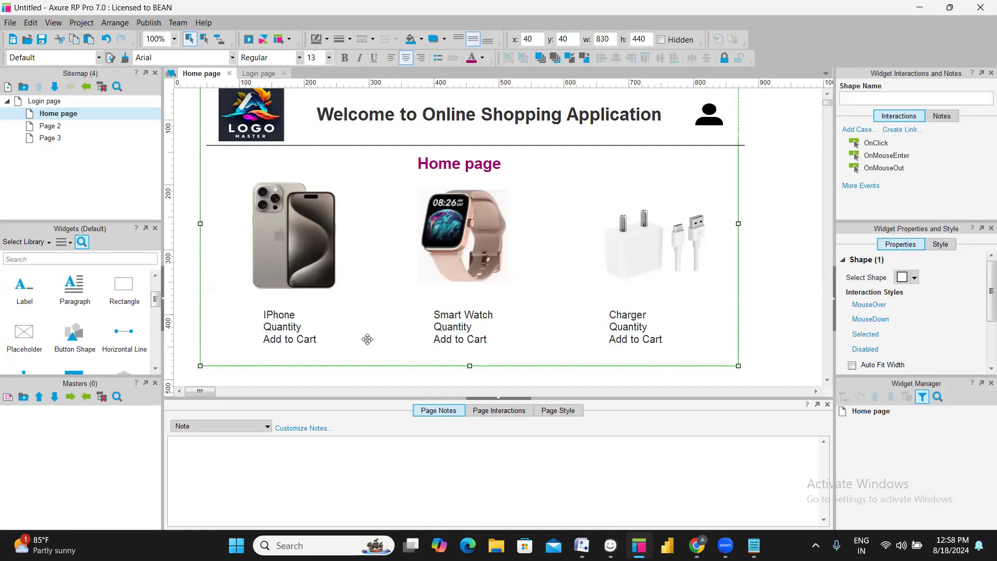
{"action": "left_click", "coordinate": [406, 380]}
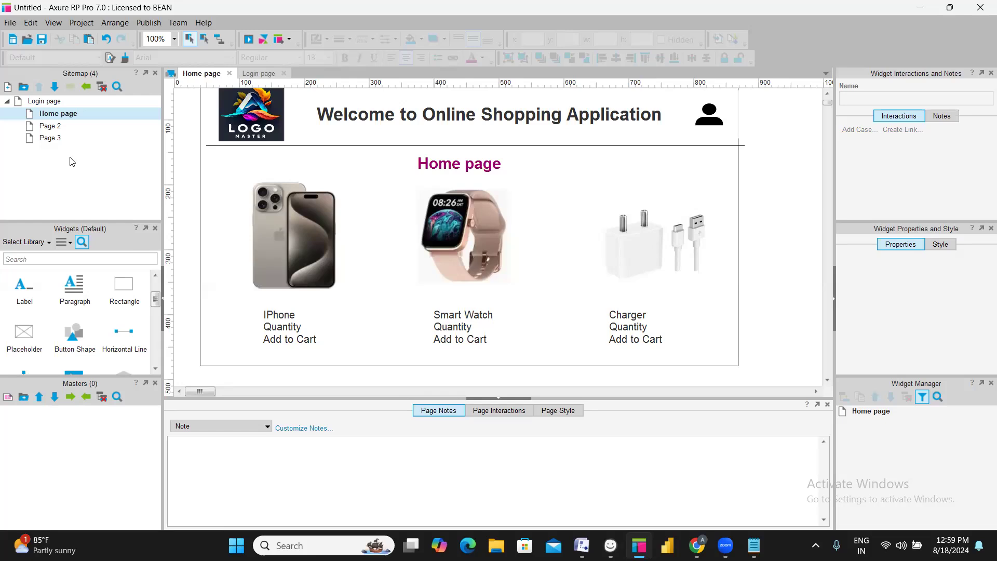
Rename Page 2 to 'Cart Page'
{"action": "double_click", "coordinate": [52, 127]}
{"action": "right_click", "coordinate": [53, 128]}
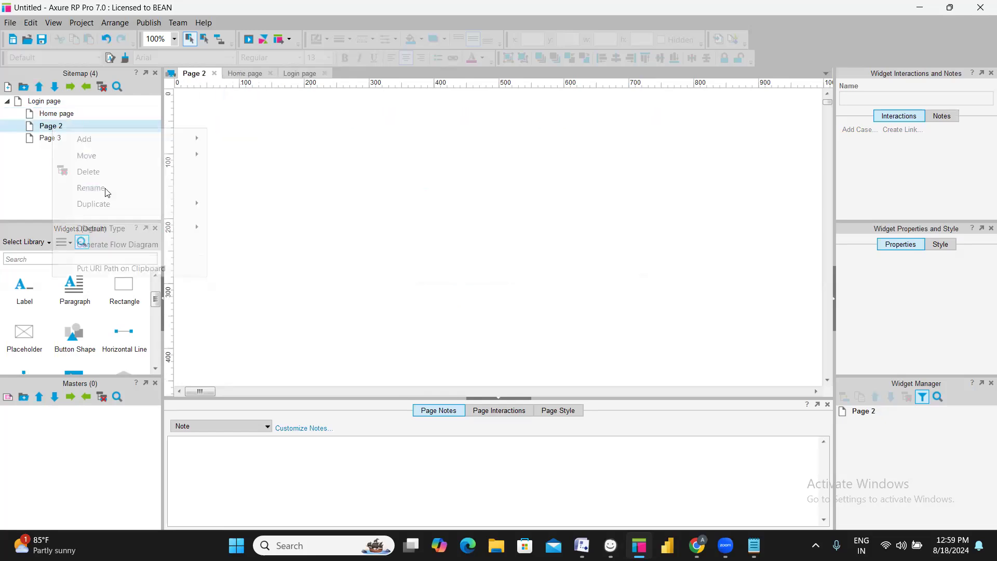
{"action": "left_click", "coordinate": [105, 189]}
{"action": "type", "text": "Car"}
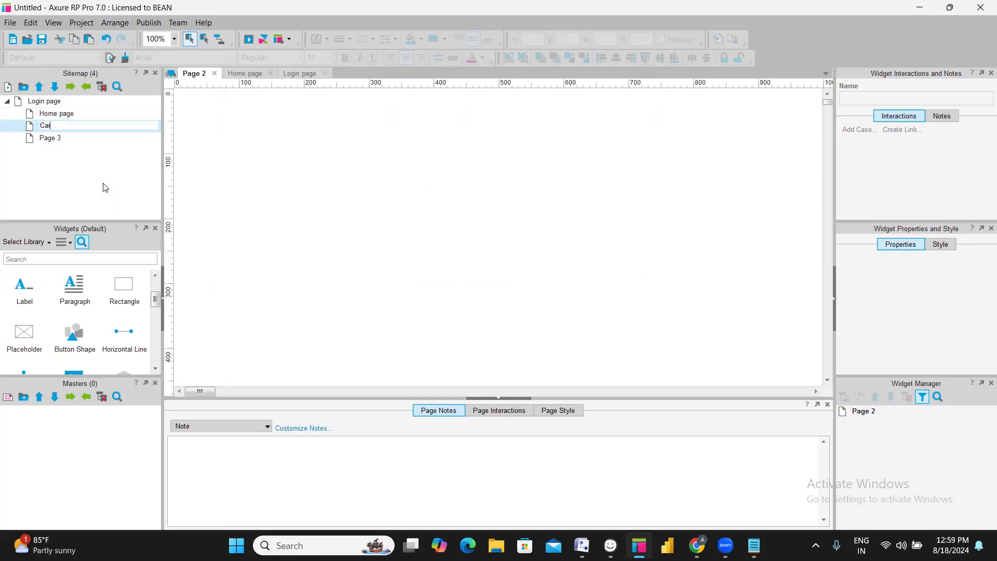
{"action": "type", "text": "t Page"}
{"action": "key", "text": "Return"}
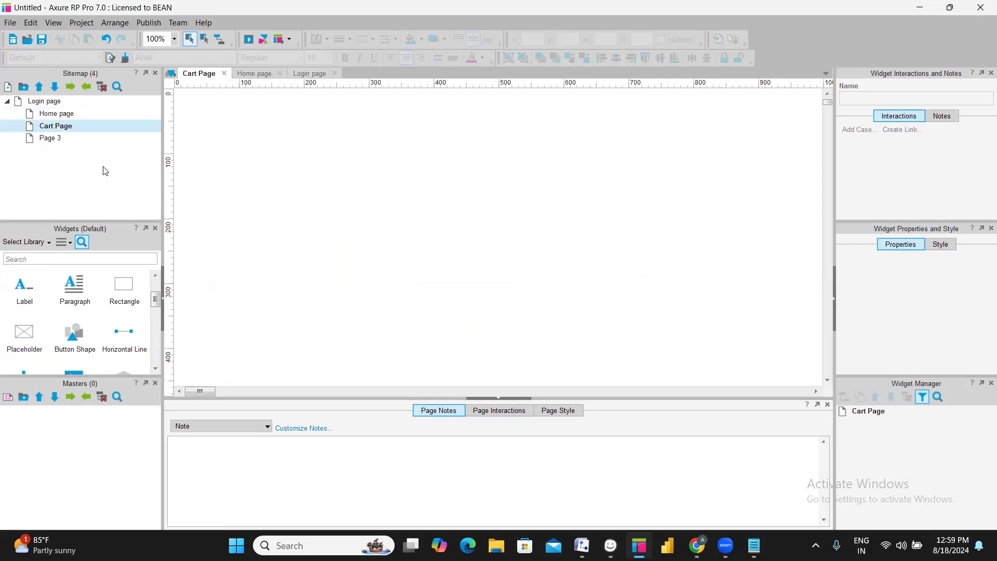
Copy all Home page widgets and paste them onto the Cart Page
{"action": "double_click", "coordinate": [93, 113]}
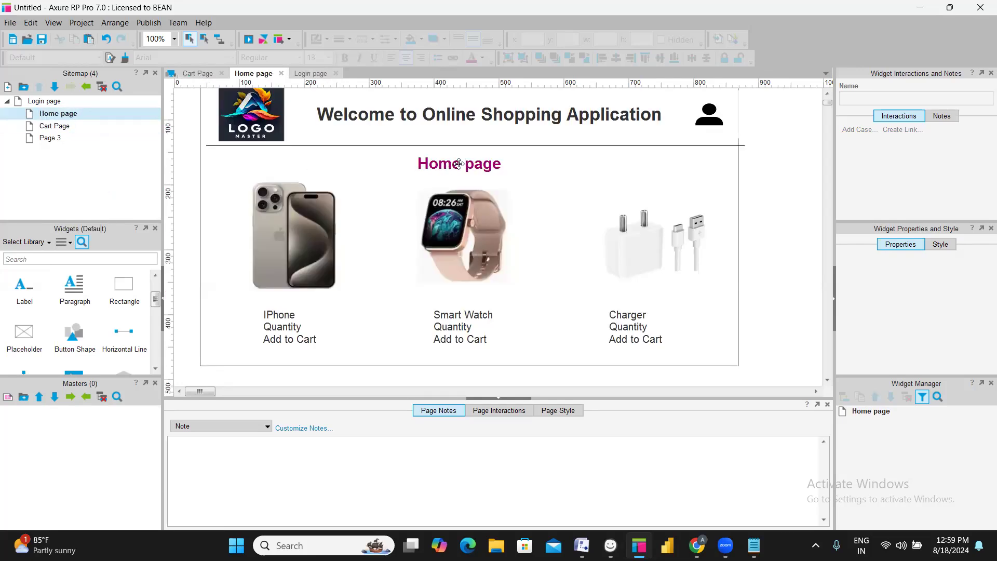
{"action": "left_click", "coordinate": [318, 129]}
{"action": "key", "text": "ctrl+a"}
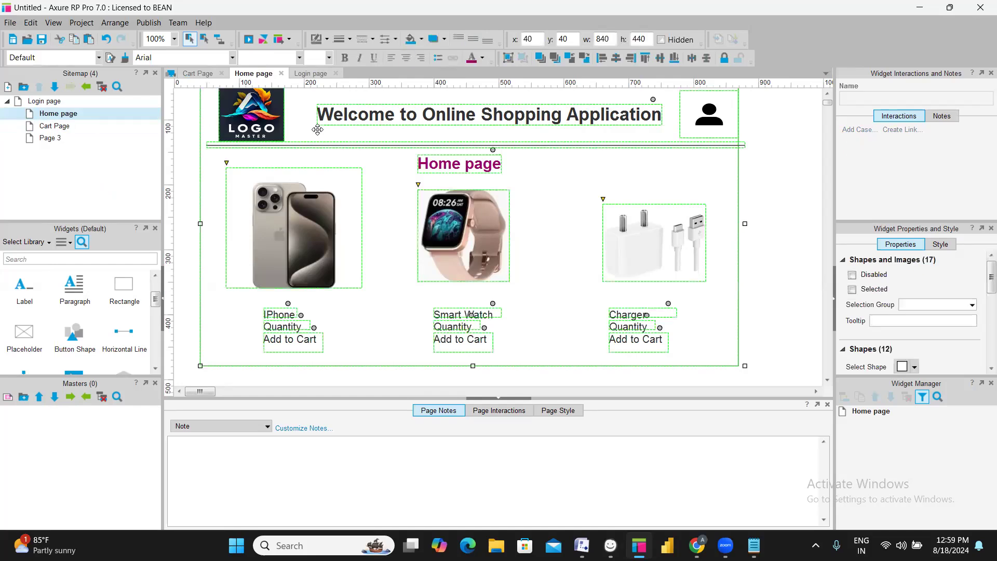
{"action": "double_click", "coordinate": [57, 126]}
{"action": "mouse_move", "coordinate": [123, 113]}
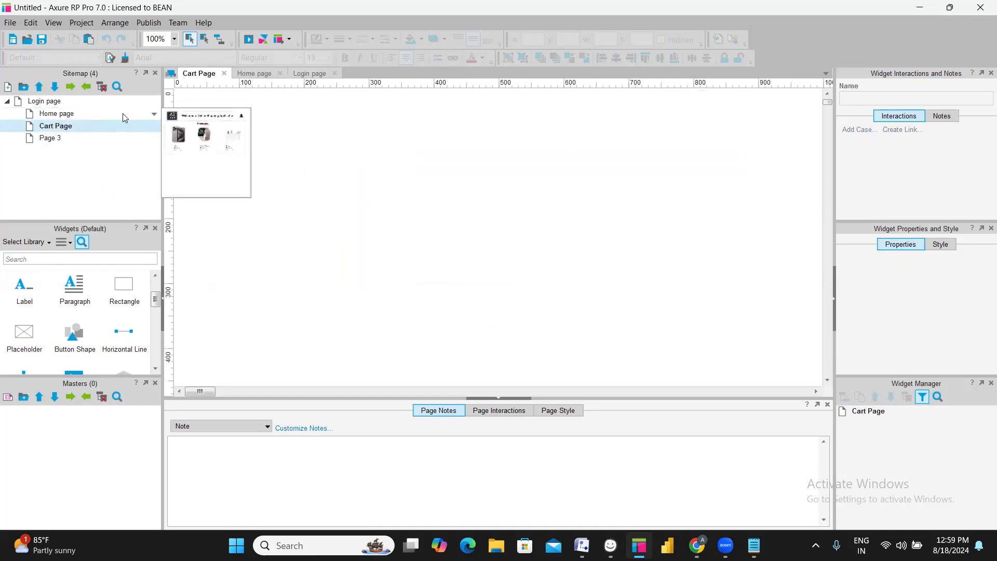
{"action": "key", "text": "ctrl+v"}
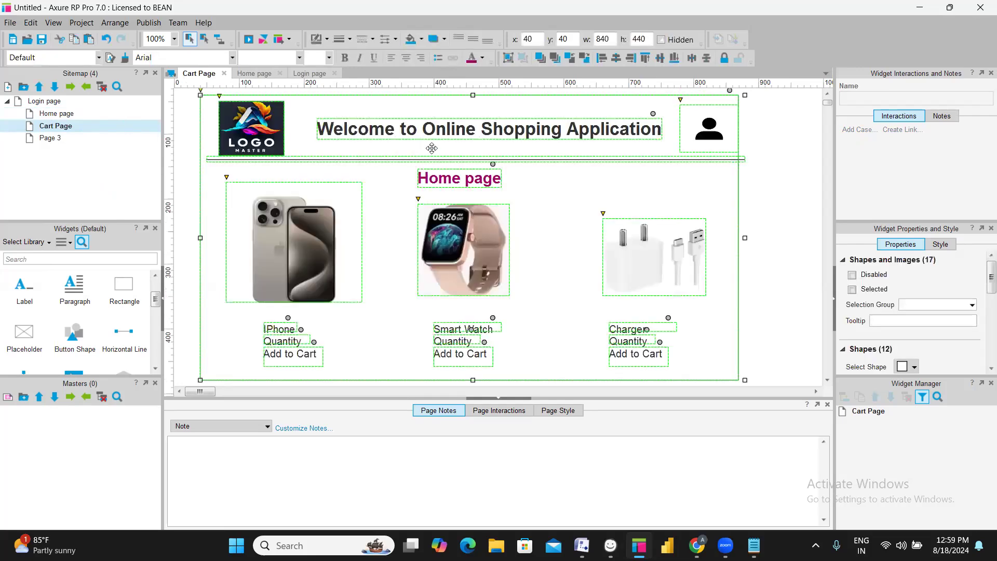
{"action": "double_click", "coordinate": [460, 178]}
Change the heading to 'Cart page' and shrink the iPhone image to 150×120
{"action": "left_click", "coordinate": [461, 178]}
{"action": "key", "text": "BackSpace"}
{"action": "key", "text": "BackSpace"}
{"action": "key", "text": "BackSpace"}
{"action": "key", "text": "BackSpace"}
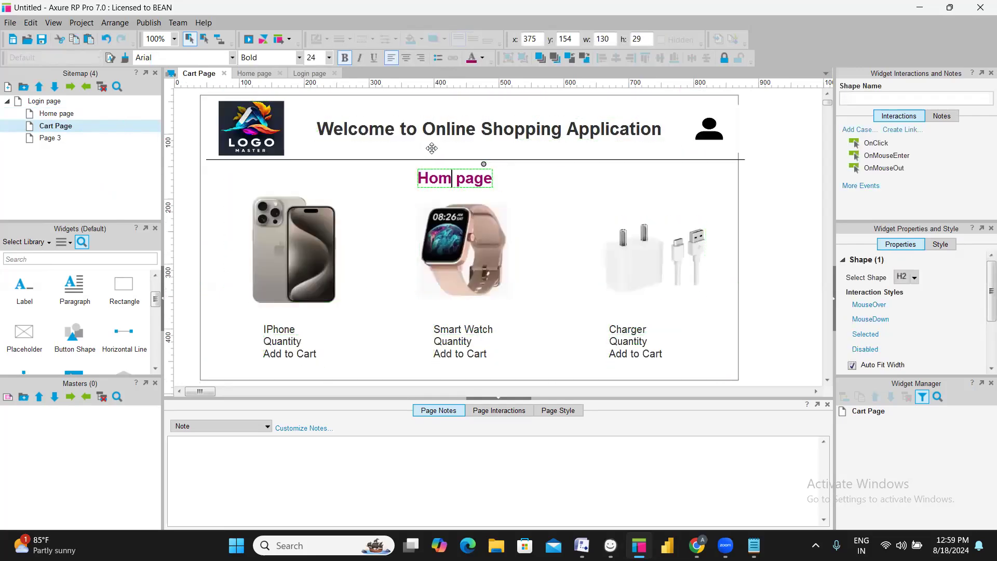
{"action": "type", "text": "Cart"}
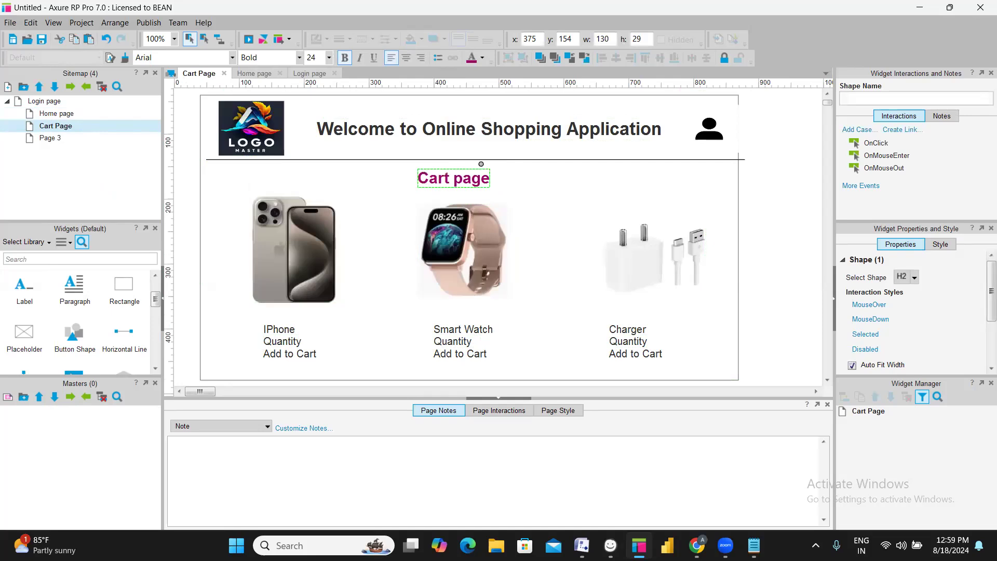
{"action": "left_click", "coordinate": [315, 270]}
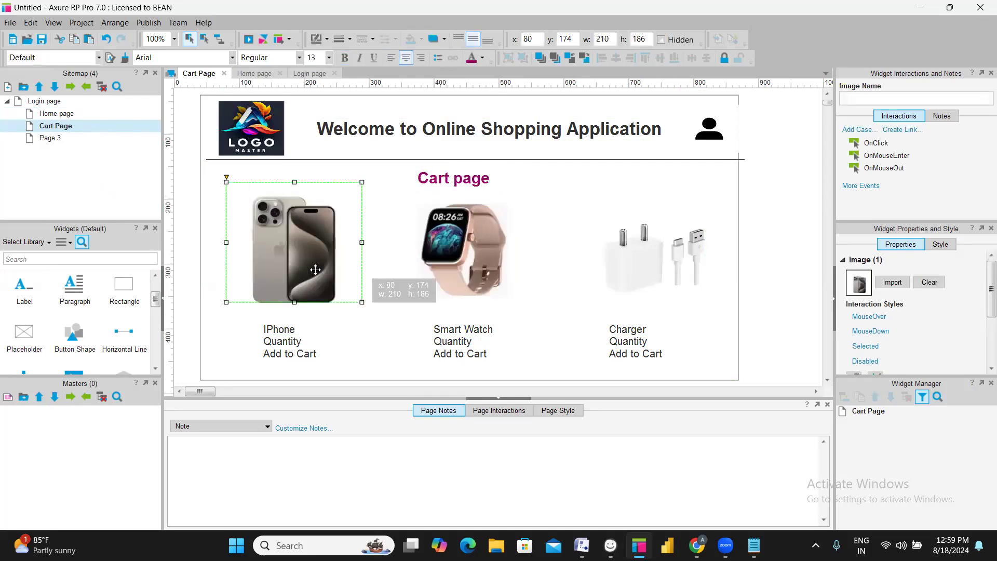
{"action": "left_click_drag", "start_coordinate": [362, 182], "coordinate": [323, 225]}
{"action": "mouse_move", "coordinate": [278, 256]}
{"action": "left_mouse_down"}
{"action": "mouse_move", "coordinate": [284, 223]}
{"action": "mouse_move", "coordinate": [278, 257]}
{"action": "left_mouse_up"}
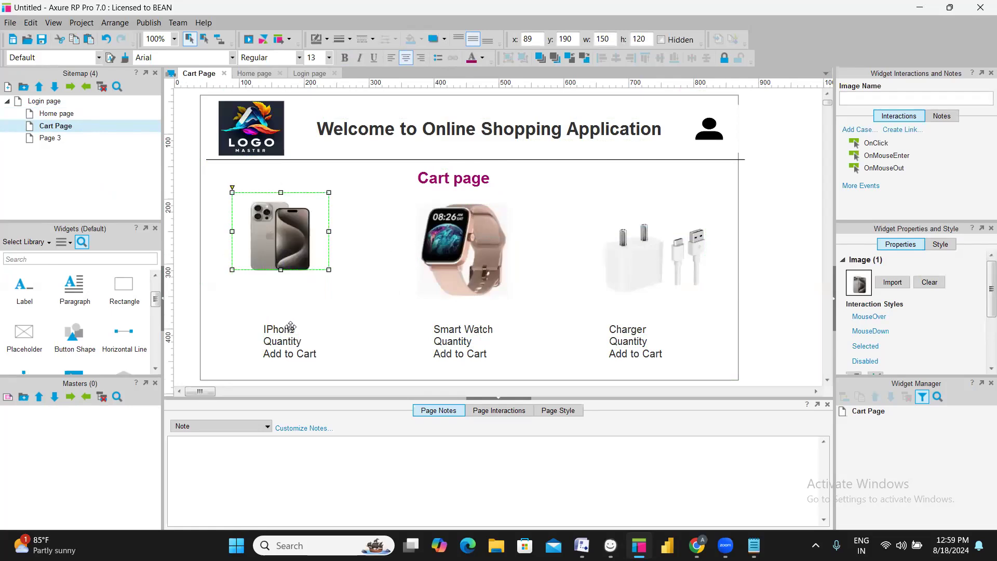
Delete the charger image and its labels, and shift the iPhone's Quantity label right
{"action": "left_click", "coordinate": [441, 254]}
{"action": "left_click", "coordinate": [638, 283]}
{"action": "key", "text": "Delete"}
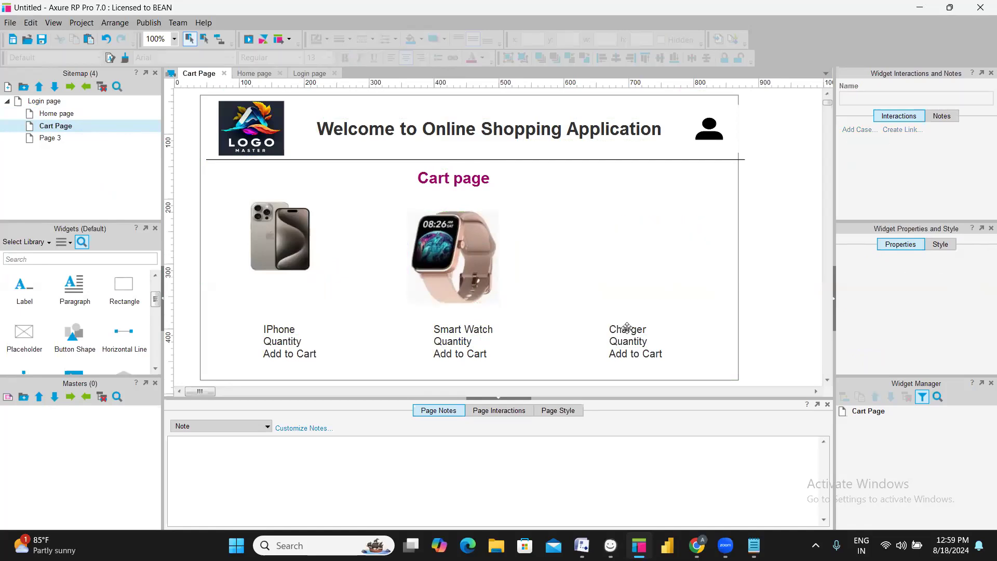
{"action": "left_click", "coordinate": [613, 338]}
{"action": "key", "text": "Delete"}
{"action": "left_click", "coordinate": [621, 352]}
{"action": "key", "text": "Delete"}
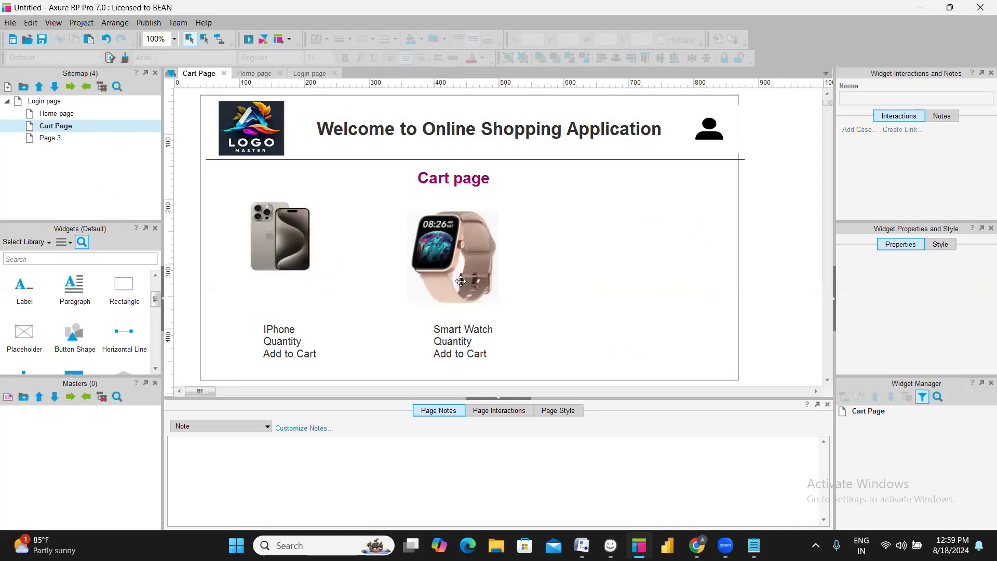
{"action": "left_click_drag", "start_coordinate": [266, 343], "coordinate": [332, 323]}
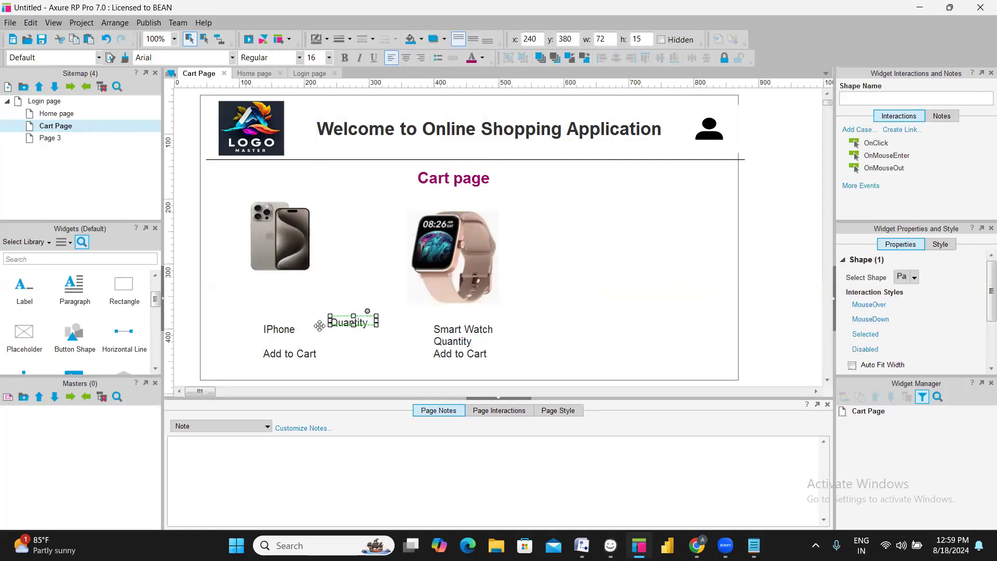
Paste a copy of the IPhone, Quantity and Add to Cart labels beside the iPhone image
{"action": "key", "text": "ctrl+z"}
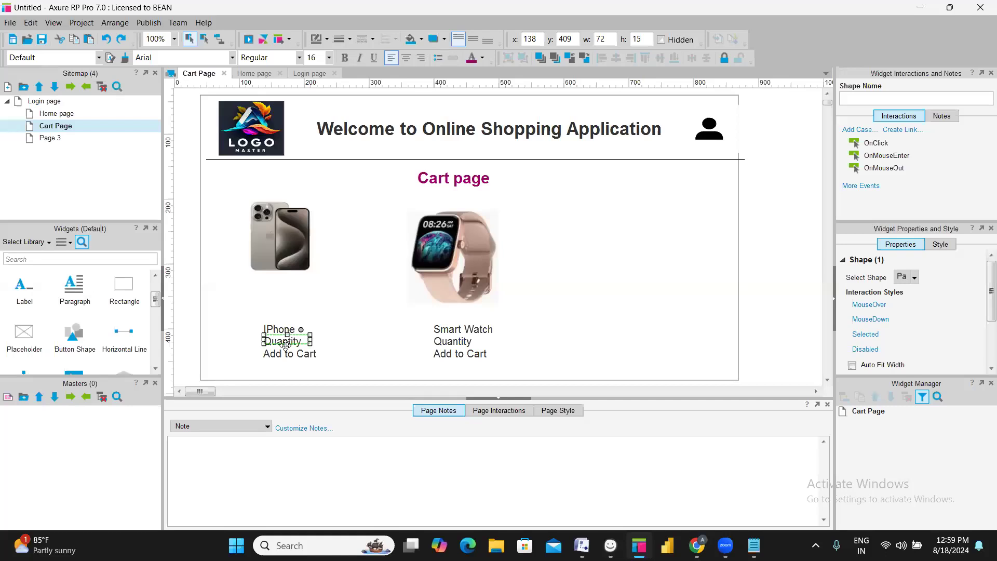
{"action": "left_click", "coordinate": [285, 330], "text": "ctrl"}
{"action": "left_click", "coordinate": [292, 356], "text": "ctrl"}
{"action": "key", "text": "Delete"}
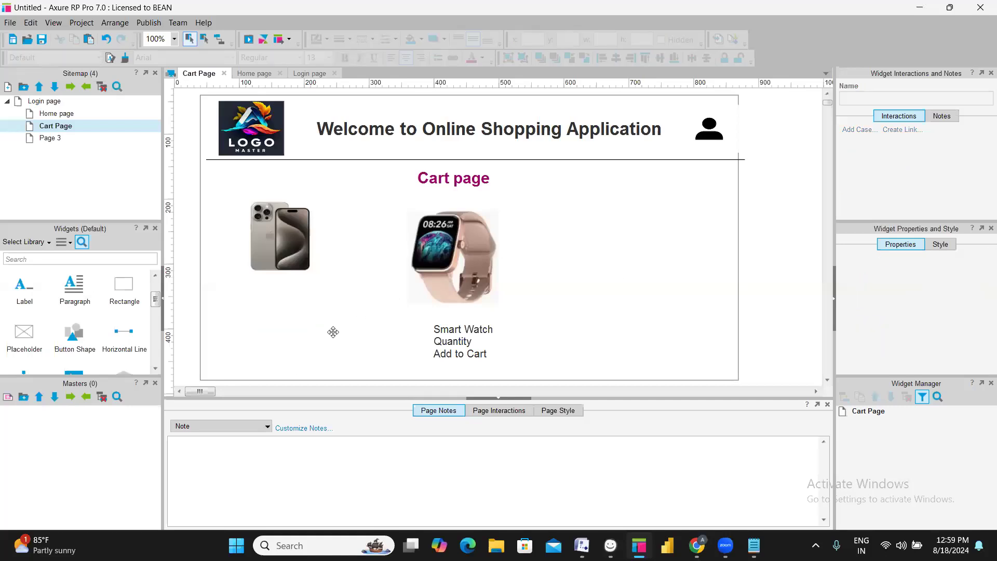
{"action": "key", "text": "ctrl+z"}
{"action": "key", "text": "ctrl+z"}
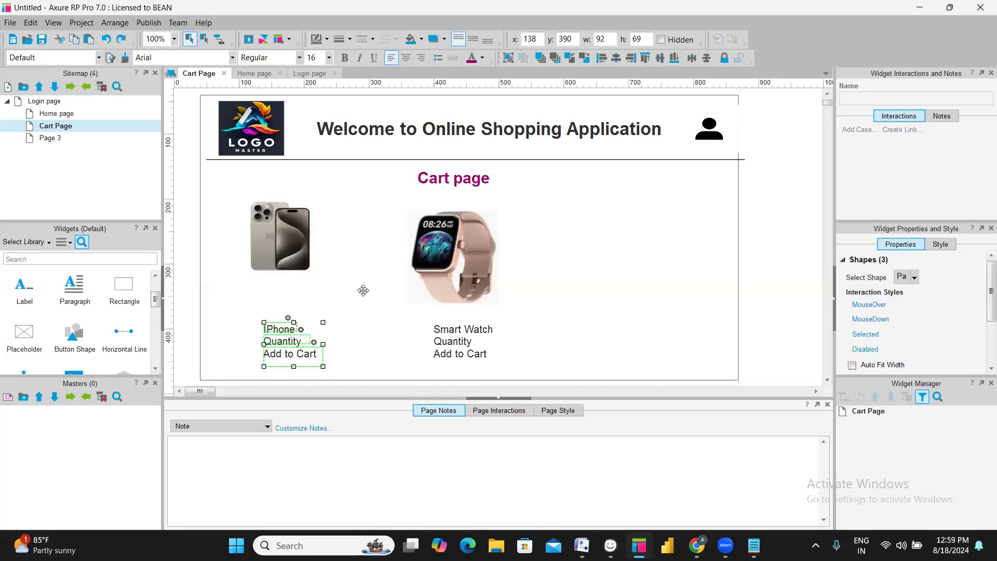
{"action": "left_click", "coordinate": [383, 239]}
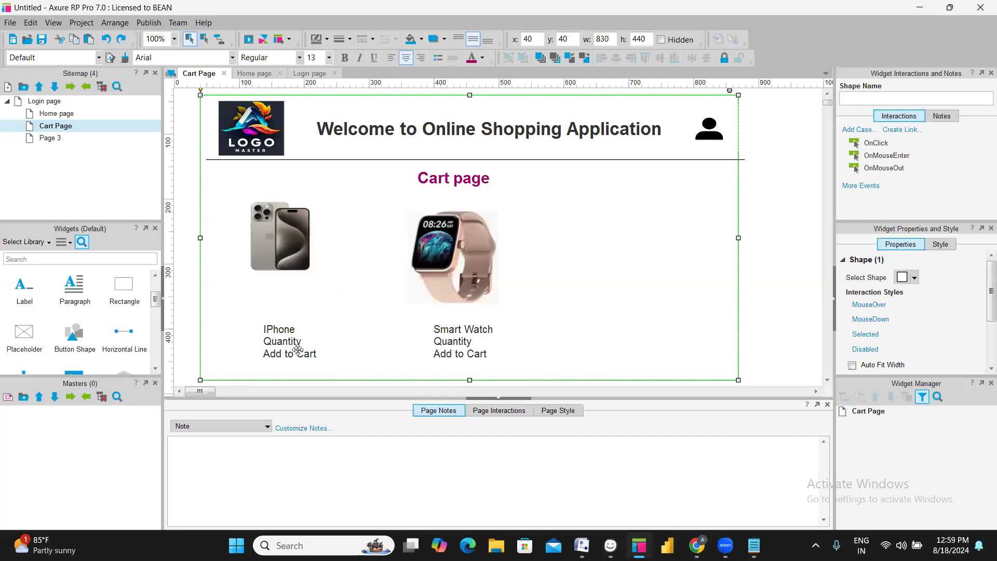
{"action": "key", "text": "ctrl+v"}
{"action": "left_click_drag", "start_coordinate": [300, 360], "coordinate": [404, 240]}
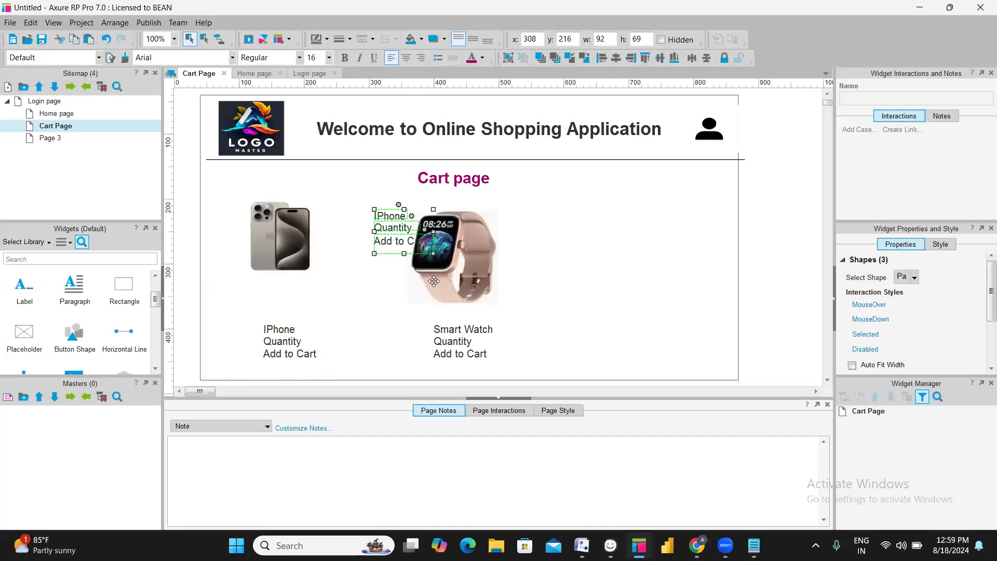
{"action": "left_click", "coordinate": [279, 344]}
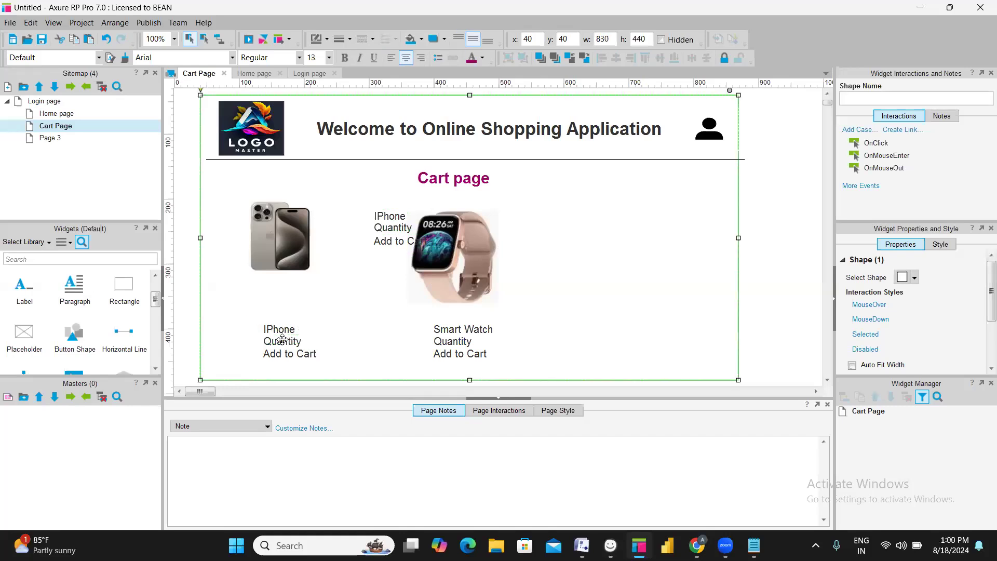
Delete the old labels left under the iPhone image
{"action": "left_click", "coordinate": [283, 341]}
{"action": "left_click", "coordinate": [281, 328]}
{"action": "key", "text": "Delete"}
{"action": "left_click", "coordinate": [283, 341]}
{"action": "key", "text": "Delete"}
Move the smart watch image below the iPhone and its three labels beside it
{"action": "left_click_drag", "start_coordinate": [428, 261], "coordinate": [271, 339]}
{"action": "left_click", "coordinate": [451, 332]}
{"action": "left_click_drag", "start_coordinate": [445, 328], "coordinate": [395, 318]}
{"action": "key", "text": "ctrl+z"}
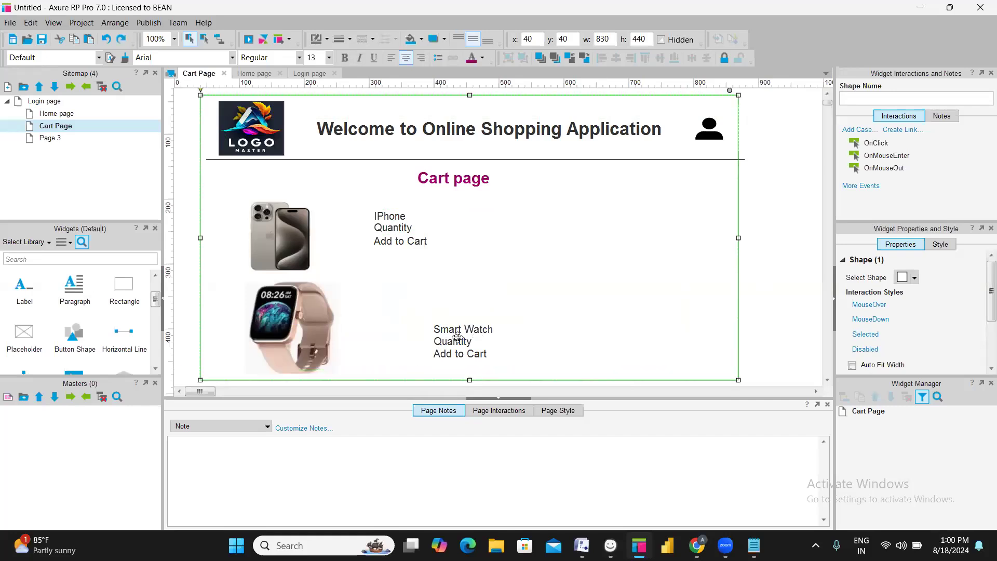
{"action": "left_click", "coordinate": [457, 338]}
{"action": "left_click_drag", "start_coordinate": [457, 338], "coordinate": [698, 343]}
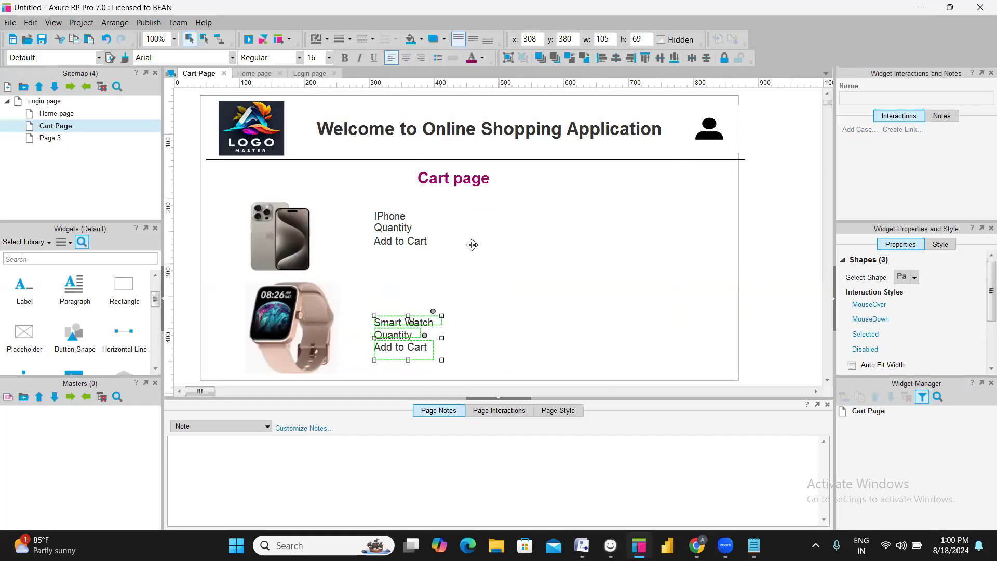
{"action": "key", "text": "Escape"}
Duplicate the IPhone label beside the phone with Ctrl+D
{"action": "key", "text": "Tab"}
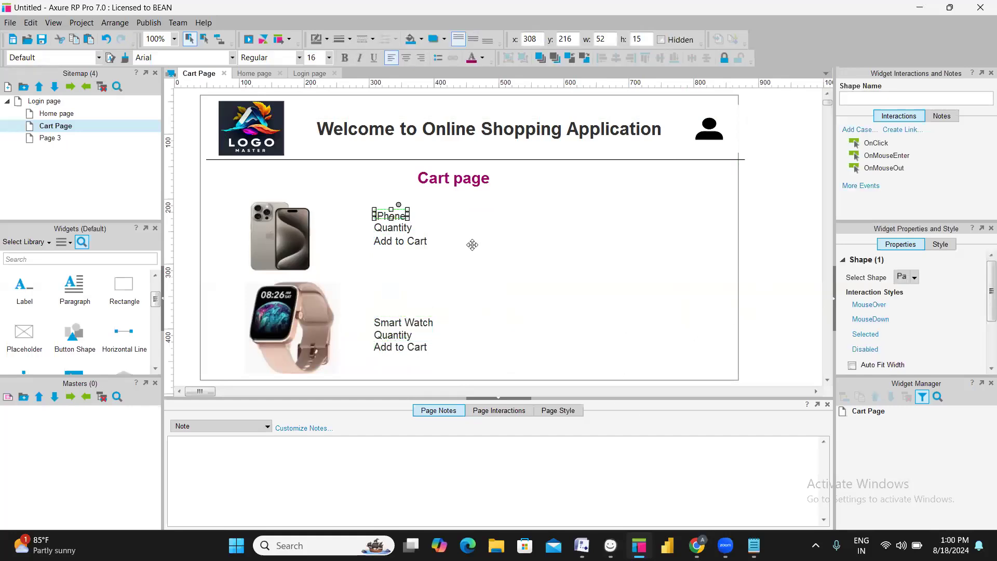
{"action": "key", "text": "ctrl+d"}
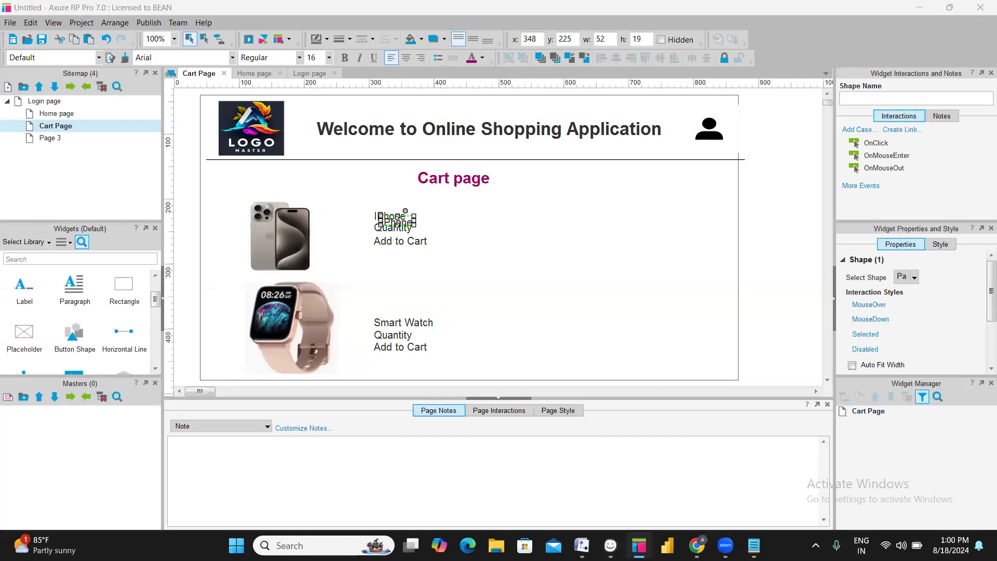
{"action": "key", "text": "ctrl+z"}
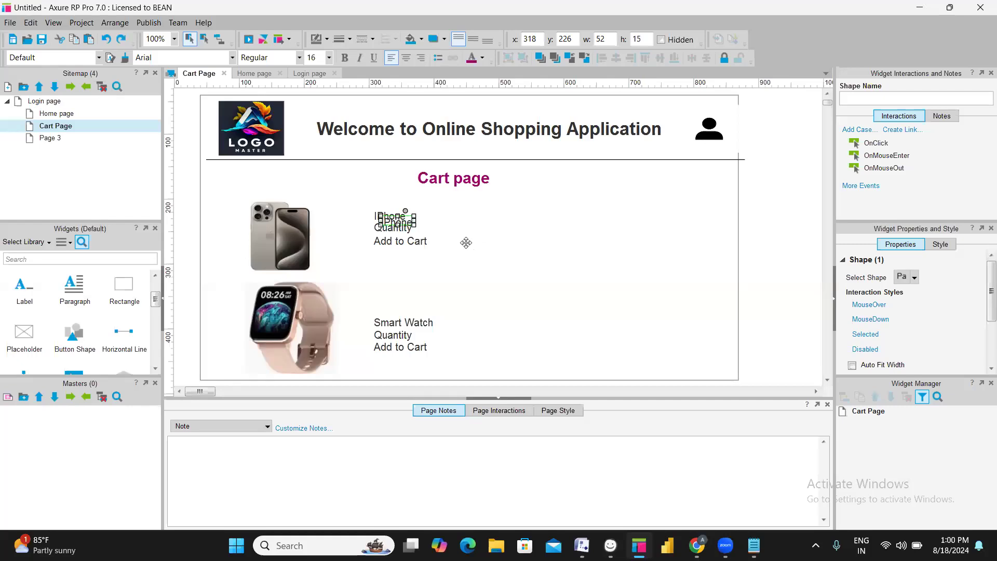
Turn the duplicate label into the iPhone price 'Rs. 2,00,000', widened to one line
{"action": "left_click_drag", "start_coordinate": [405, 222], "coordinate": [491, 217]}
{"action": "double_click", "coordinate": [491, 216]}
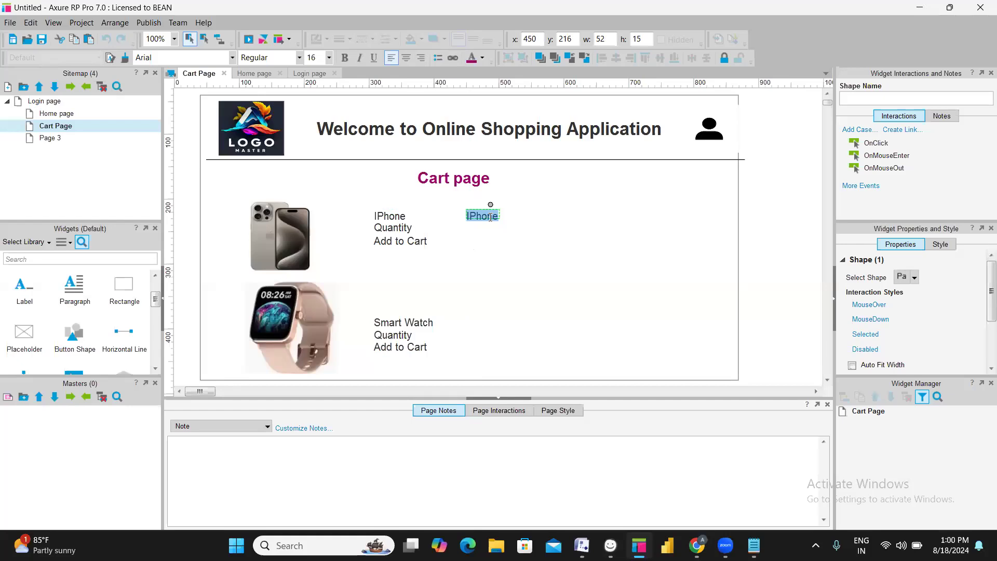
{"action": "type", "text": "Rs. 2,00"}
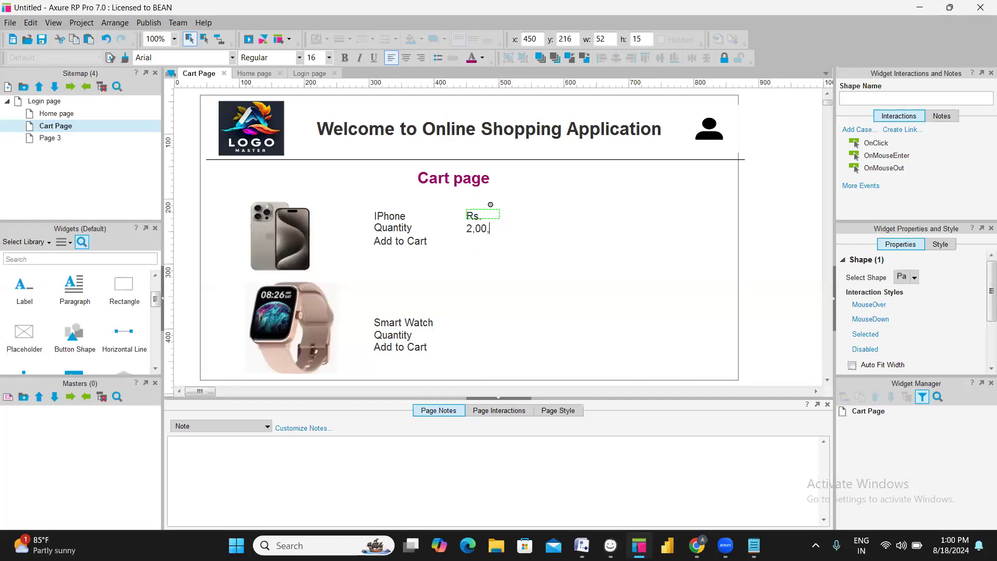
{"action": "type", "text": ",000"}
{"action": "left_click", "coordinate": [551, 233]}
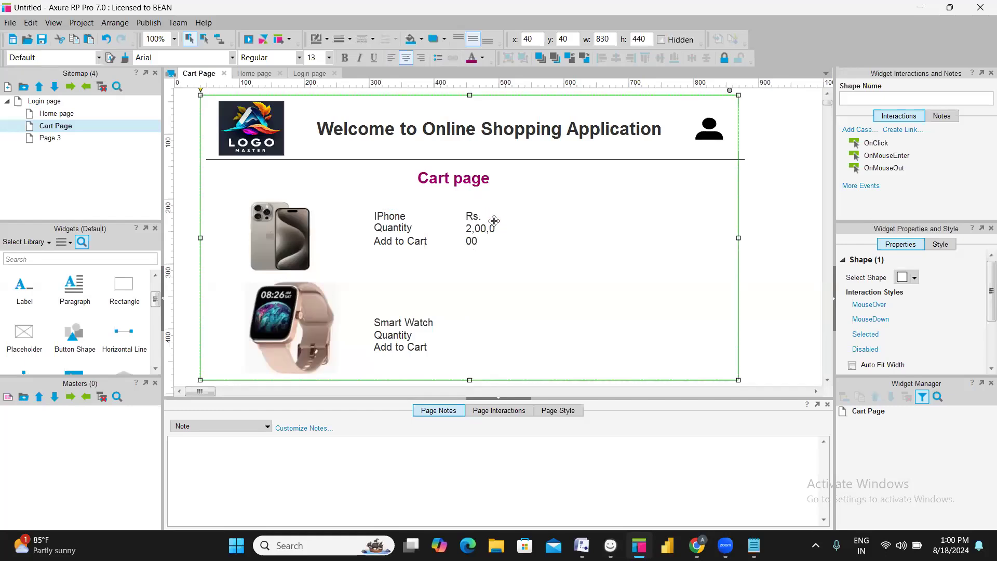
{"action": "left_click_drag", "start_coordinate": [502, 214], "coordinate": [546, 215]}
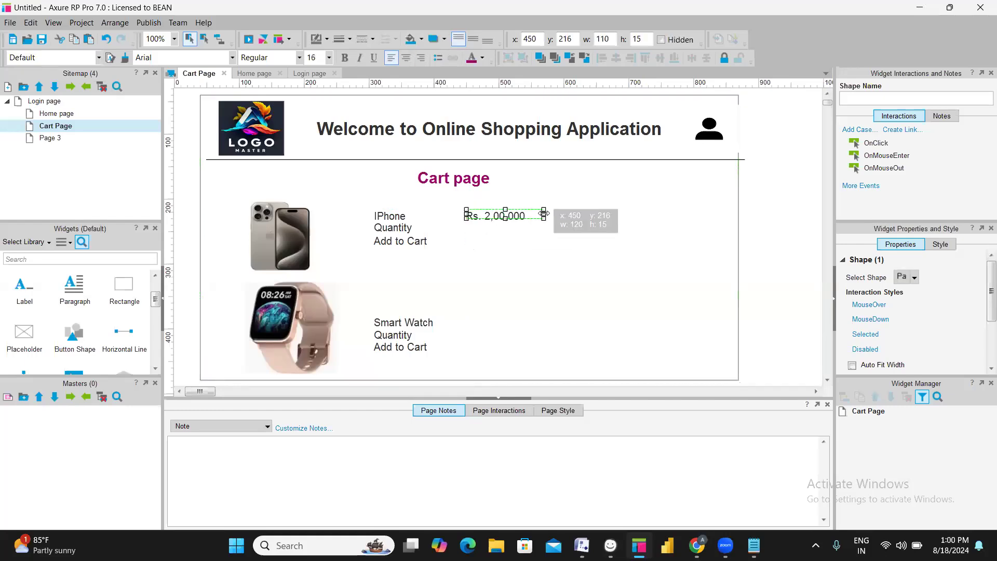
Copy the price into the Smart Watch row and change it to 'Rs. 2000'
{"action": "left_click", "coordinate": [507, 218]}
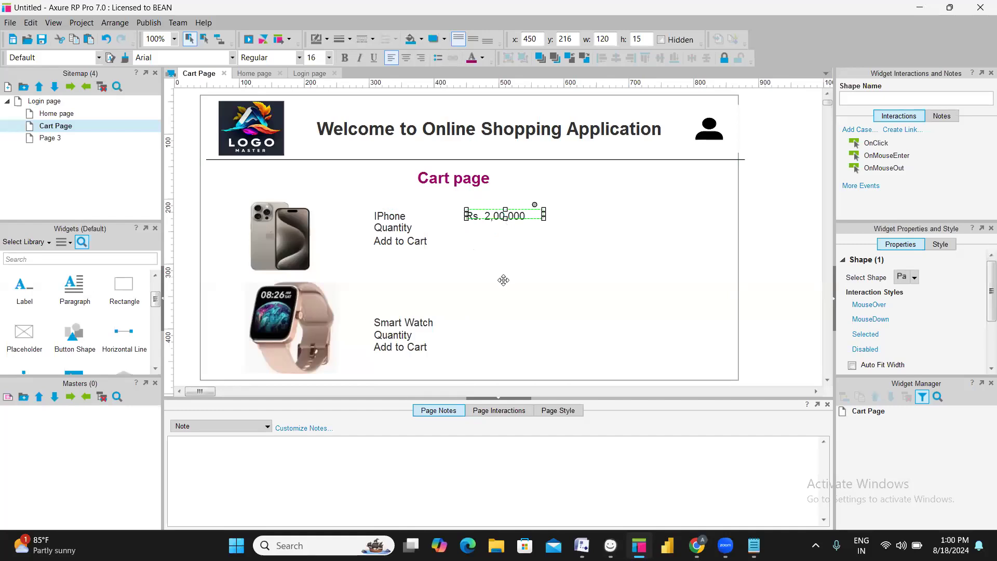
{"action": "key", "text": "ctrl+v"}
{"action": "left_click_drag", "start_coordinate": [543, 222], "coordinate": [531, 322]}
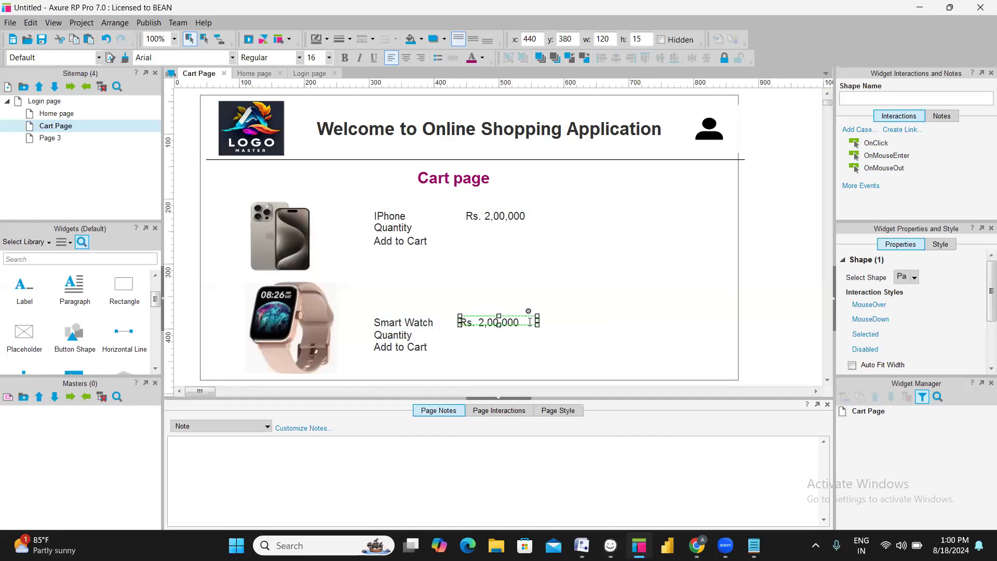
{"action": "double_click", "coordinate": [530, 322]}
{"action": "key", "text": "BackSpace"}
{"action": "key", "text": "BackSpace"}
{"action": "key", "text": "BackSpace"}
{"action": "key", "text": "BackSpace"}
{"action": "key", "text": "BackSpace"}
{"action": "type", "text": "000"}
{"action": "left_click", "coordinate": [427, 236]}
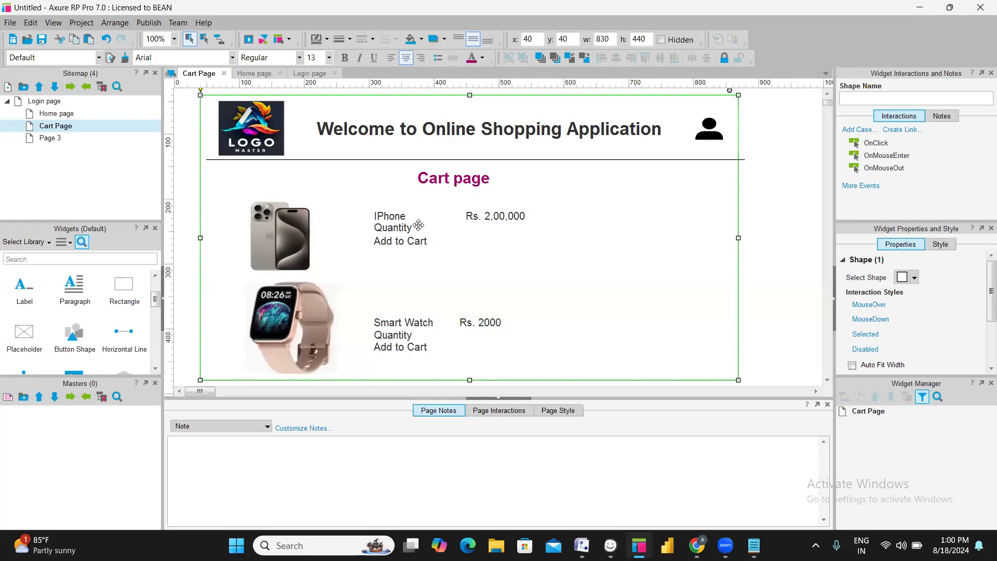
Add quantity value '1' beside Quantity for both the iPhone and the Smart Watch
{"action": "left_click", "coordinate": [498, 216]}
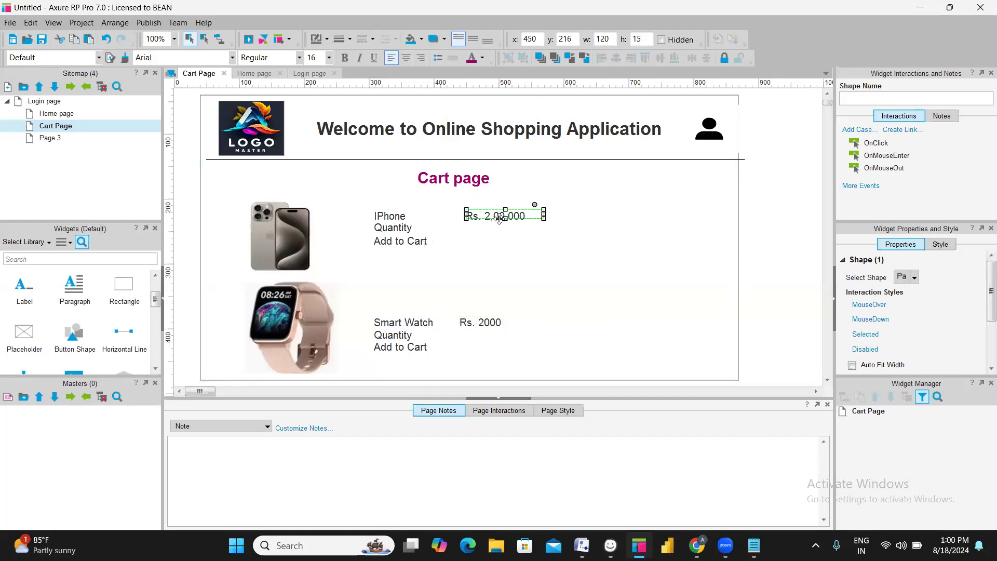
{"action": "left_click_drag", "start_coordinate": [512, 227], "coordinate": [511, 228]}
{"action": "double_click", "coordinate": [512, 228]}
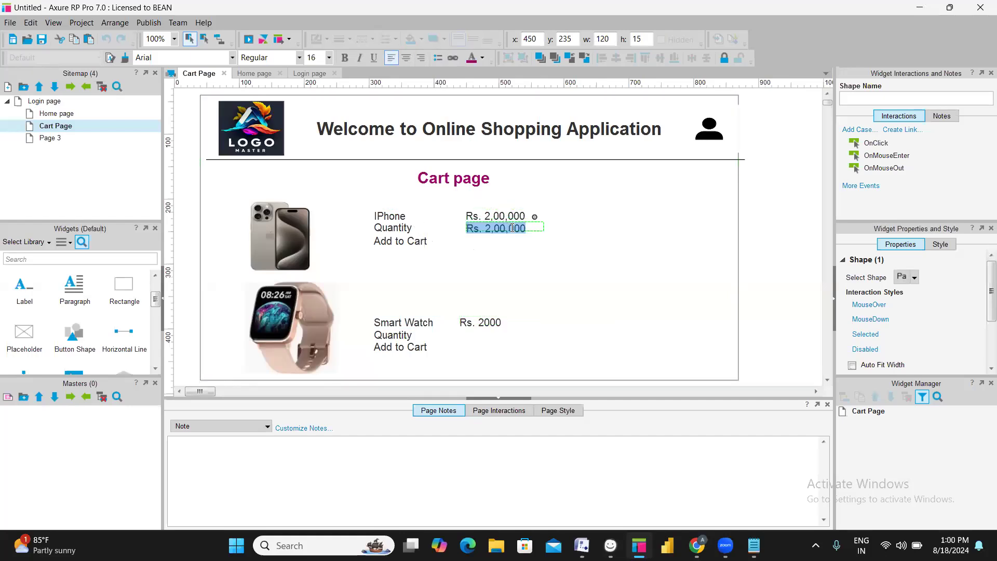
{"action": "type", "text": "1"}
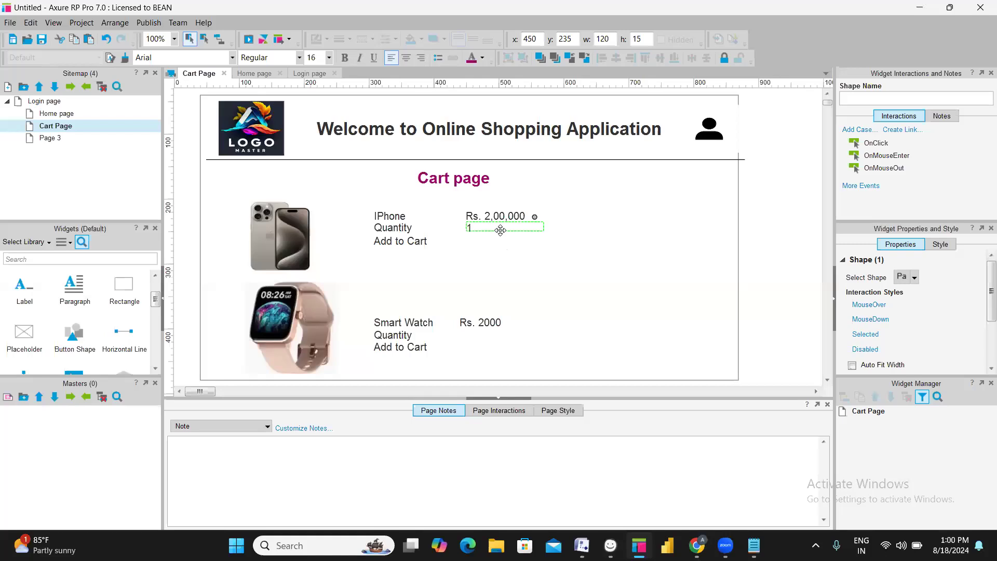
{"action": "left_click_drag", "start_coordinate": [501, 230], "coordinate": [494, 336], "text": "ctrl"}
Place a Checkbox widget left of the iPhone image and a copy left of the Smart Watch
{"action": "left_click", "coordinate": [191, 169]}
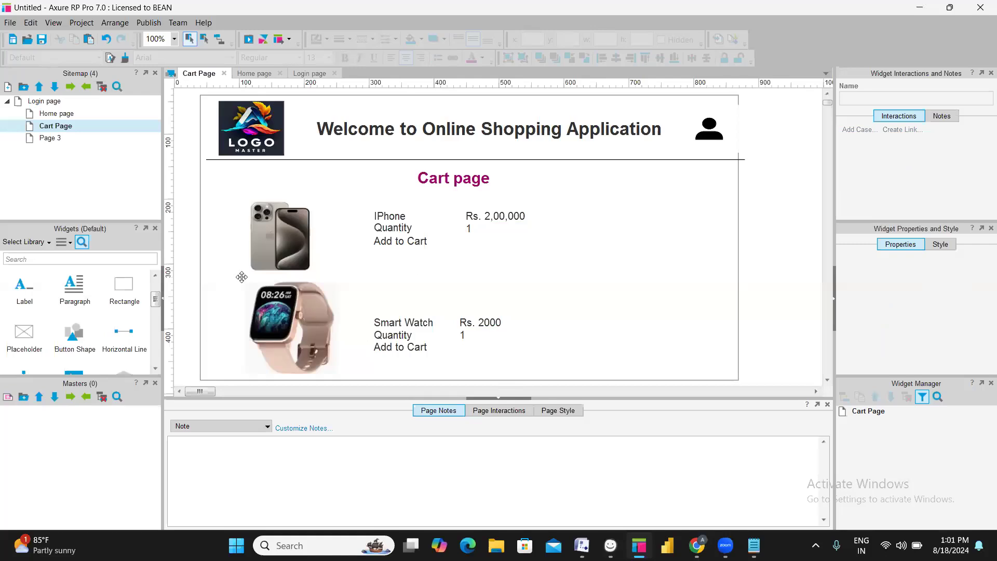
{"action": "scroll", "coordinate": [75, 299], "scroll_direction": "down", "scroll_amount": 2}
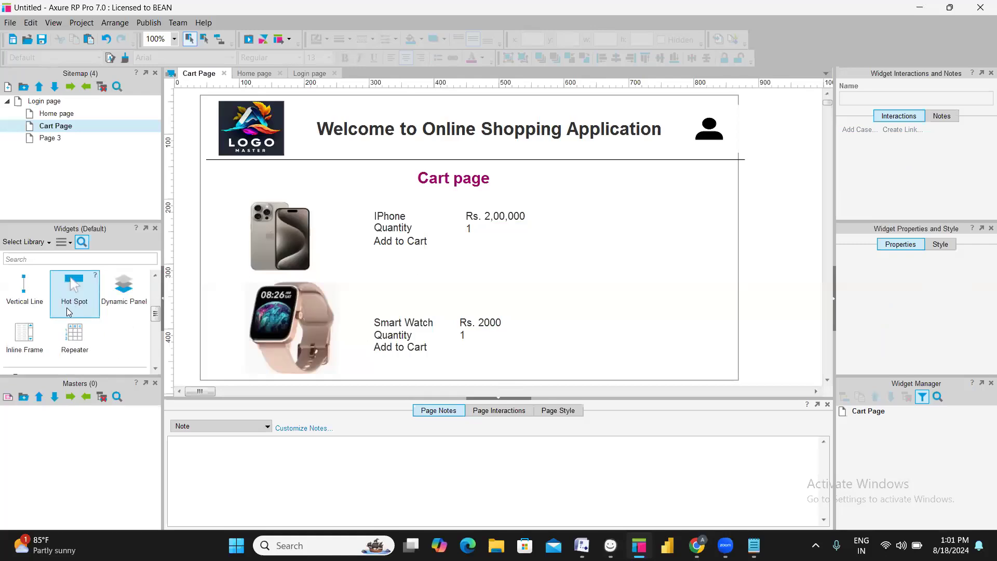
{"action": "scroll", "coordinate": [70, 312], "scroll_direction": "down", "scroll_amount": 3}
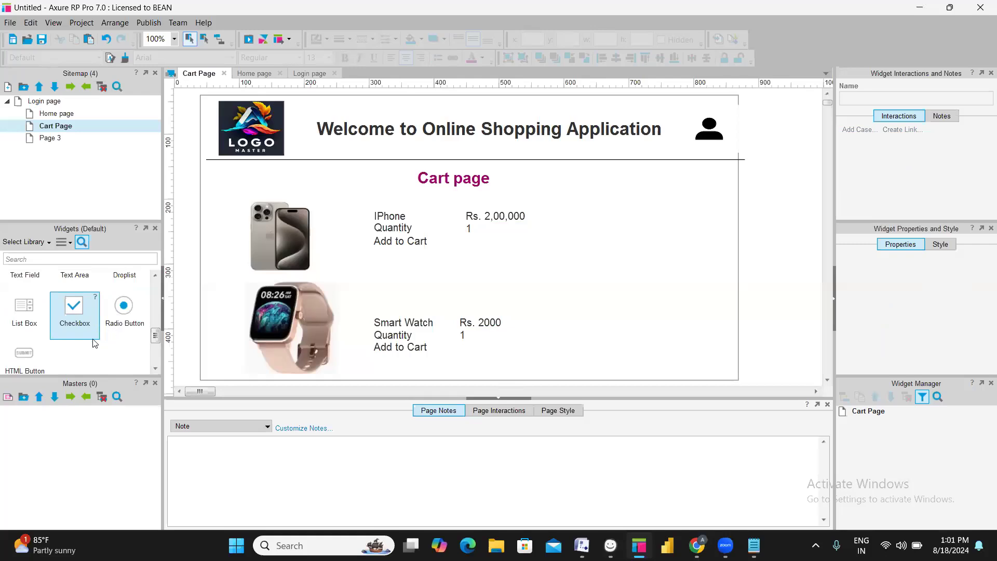
{"action": "left_click_drag", "start_coordinate": [88, 310], "coordinate": [248, 218]}
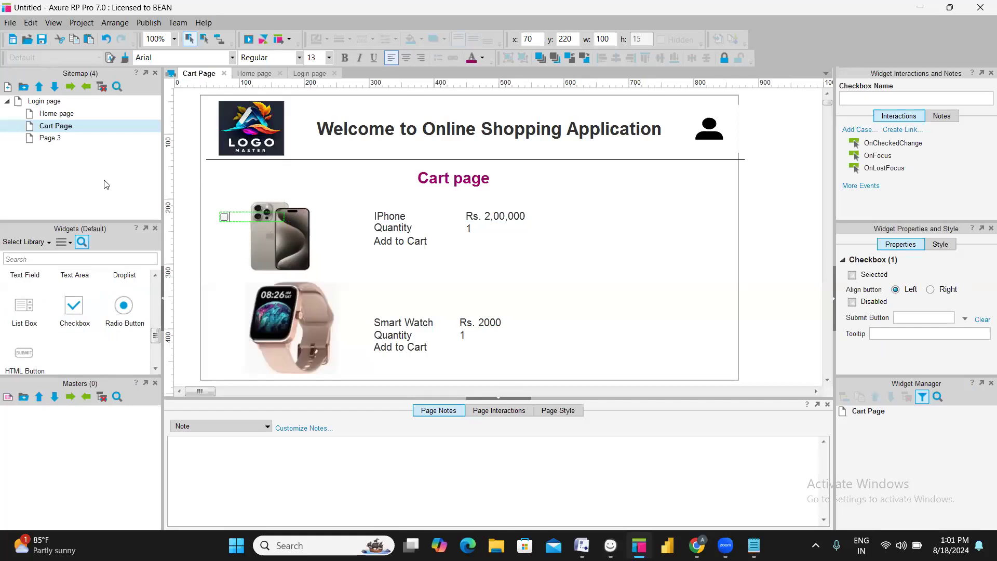
{"action": "left_click", "coordinate": [223, 223]}
{"action": "left_click_drag", "start_coordinate": [224, 224], "coordinate": [245, 314]}
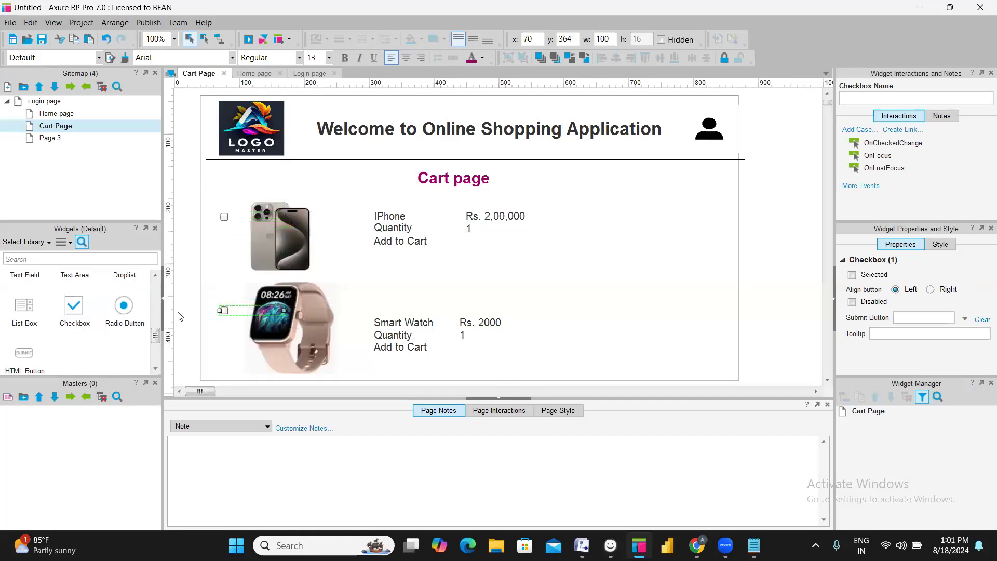
{"action": "left_click", "coordinate": [311, 274]}
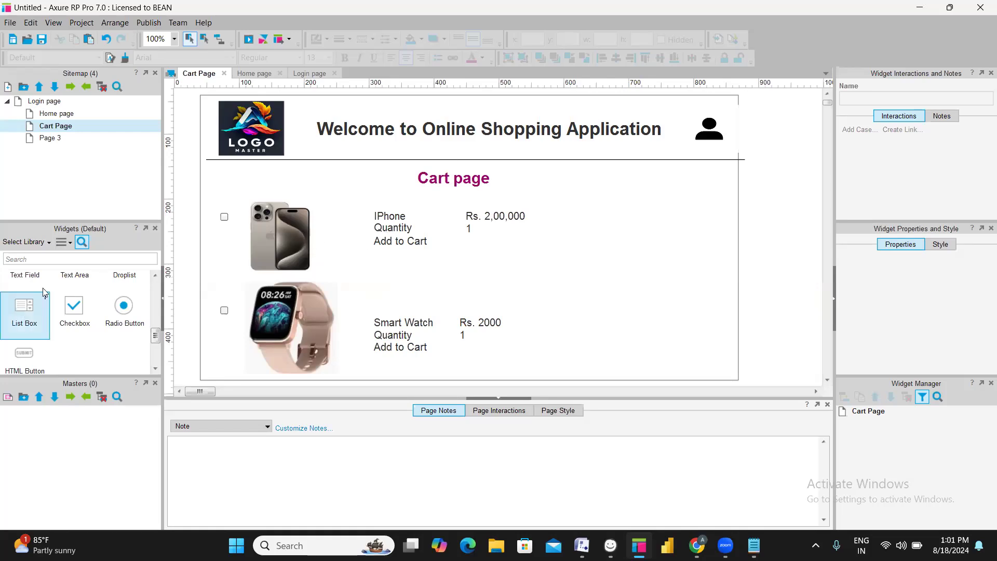
Rename Page 3 to 'Payment Page'
{"action": "right_click", "coordinate": [73, 138]}
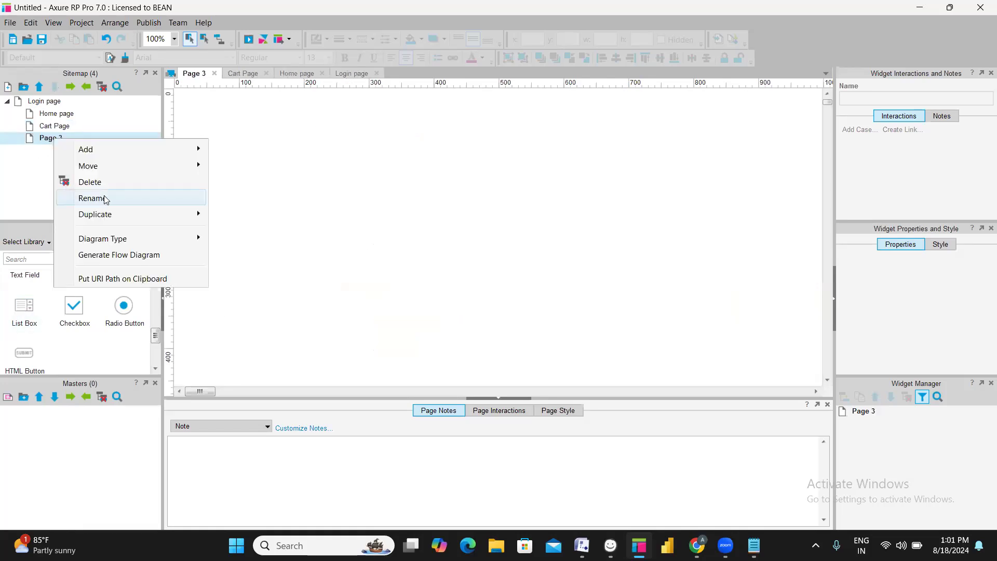
{"action": "left_click", "coordinate": [105, 197]}
{"action": "type", "text": "Payment Page"}
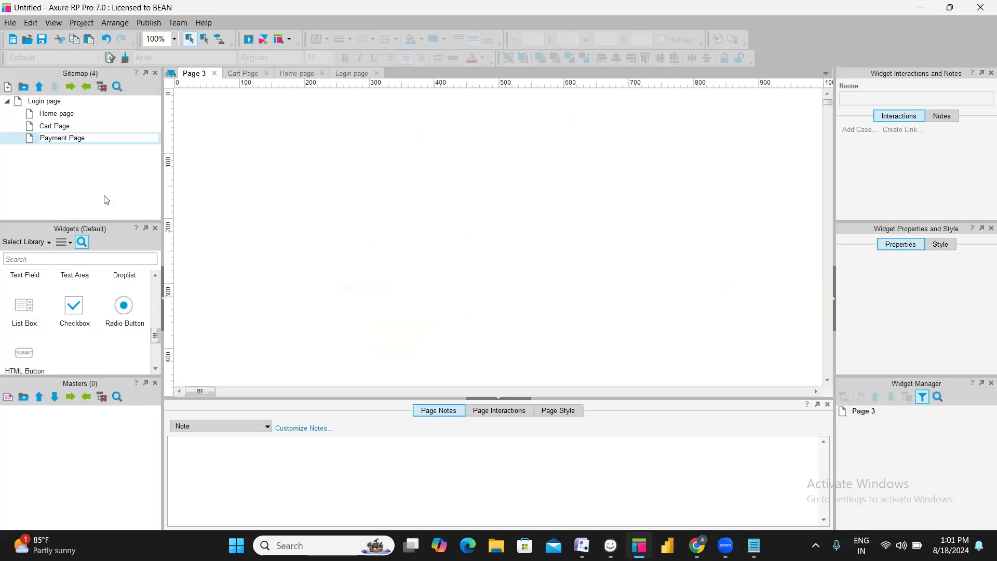
{"action": "key", "text": "Return"}
Copy all widgets from the Cart Page and paste them onto the Payment Page
{"action": "double_click", "coordinate": [78, 126]}
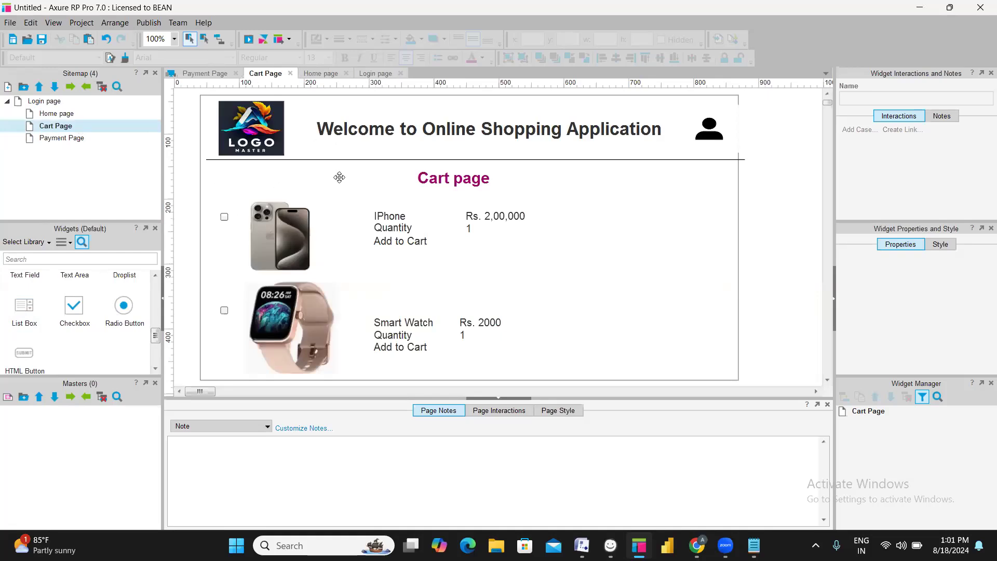
{"action": "key", "text": "ctrl+a"}
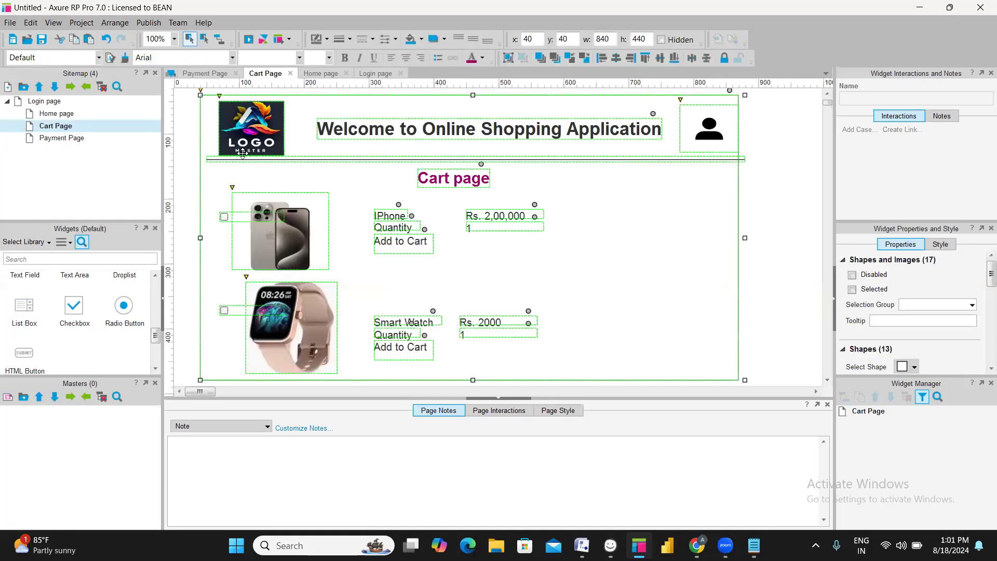
{"action": "double_click", "coordinate": [92, 139]}
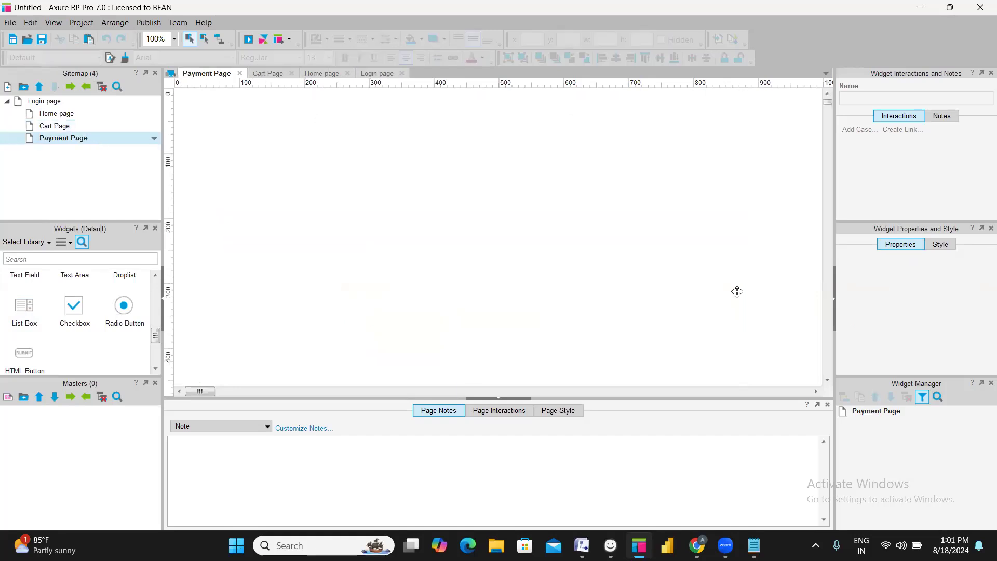
{"action": "key", "text": "ctrl+v"}
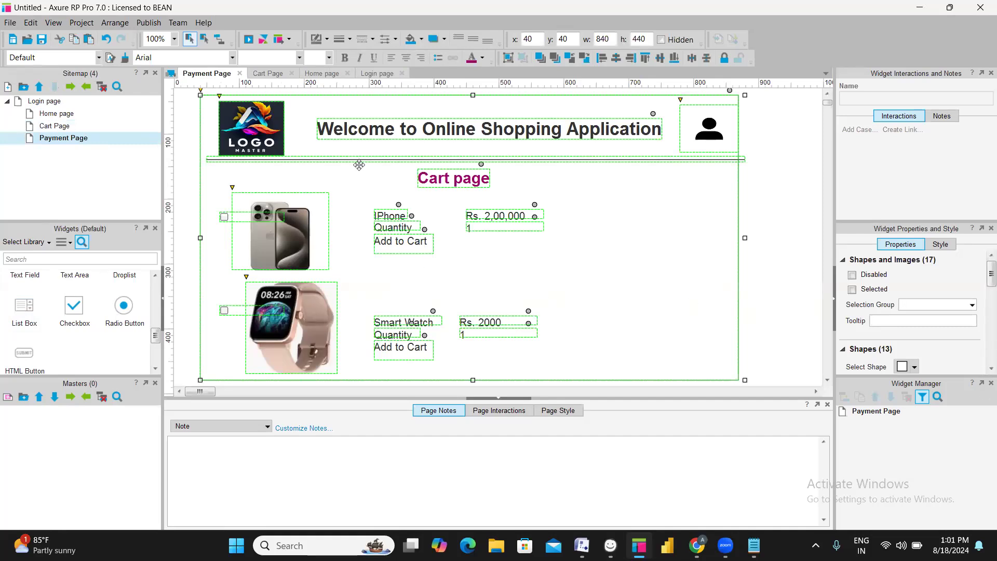
{"action": "left_click", "coordinate": [444, 178]}
Delete the iPhone and smart watch images from the Payment Page
{"action": "left_click", "coordinate": [301, 217]}
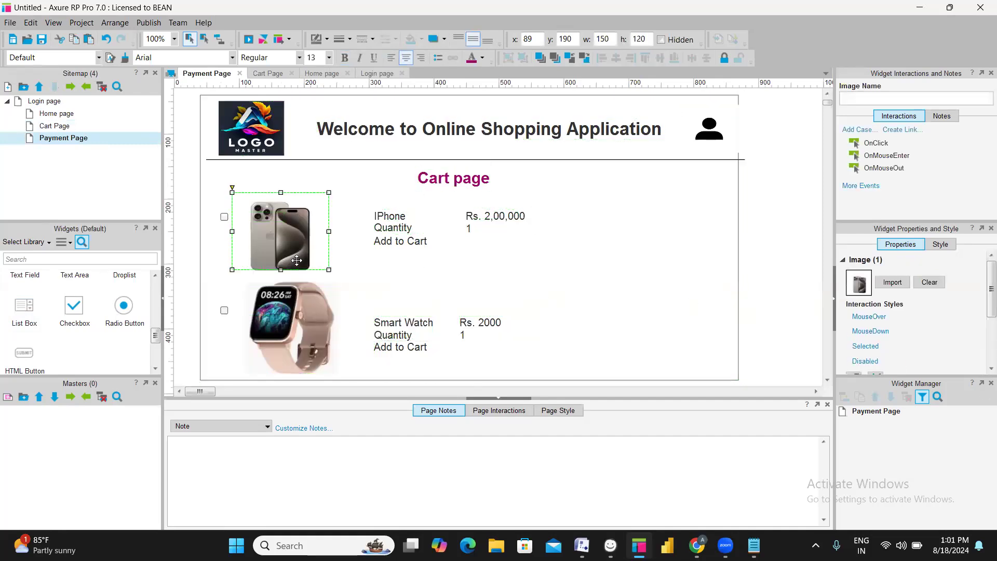
{"action": "key", "text": "Delete"}
{"action": "left_click", "coordinate": [293, 304]}
{"action": "key", "text": "Delete"}
{"action": "left_click_drag", "start_coordinate": [377, 211], "coordinate": [427, 212]}
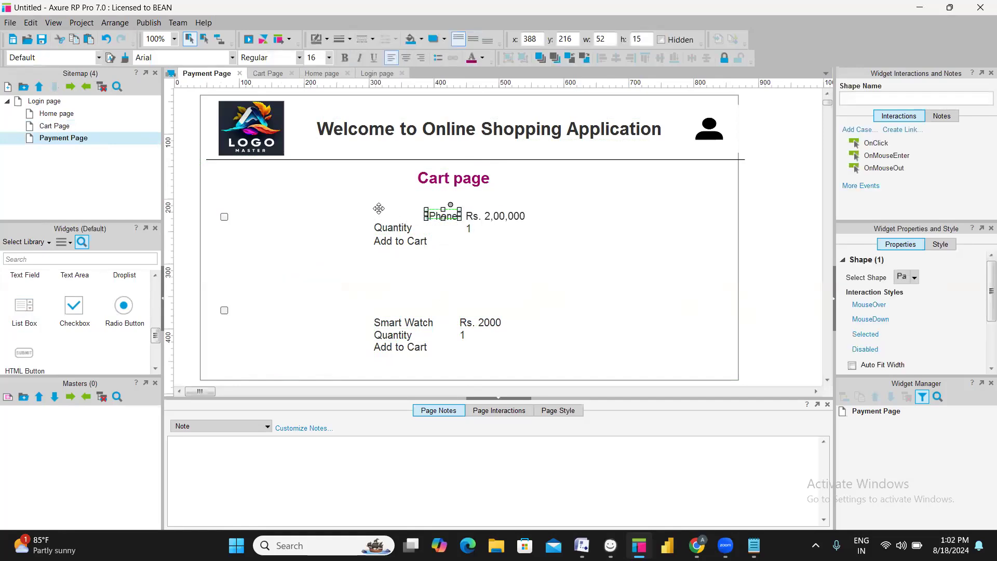
{"action": "left_click", "coordinate": [478, 310]}
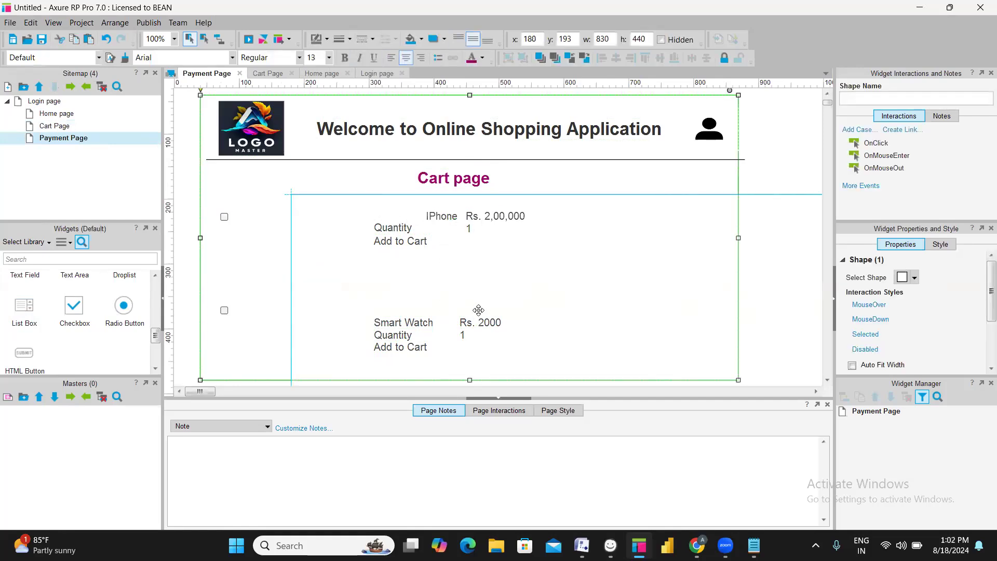
Delete the product names, Quantity and Add to Cart labels, and both prices
{"action": "left_click", "coordinate": [387, 244]}
{"action": "left_click", "coordinate": [396, 229]}
{"action": "left_click", "coordinate": [400, 242], "text": "ctrl"}
{"action": "left_click", "coordinate": [441, 216], "text": "ctrl"}
{"action": "left_click", "coordinate": [488, 218], "text": "ctrl"}
{"action": "left_click", "coordinate": [403, 323], "text": "ctrl"}
{"action": "left_click", "coordinate": [399, 352], "text": "ctrl"}
{"action": "left_click", "coordinate": [425, 335], "text": "ctrl"}
{"action": "left_click", "coordinate": [477, 315], "text": "ctrl"}
{"action": "left_click", "coordinate": [477, 322], "text": "ctrl"}
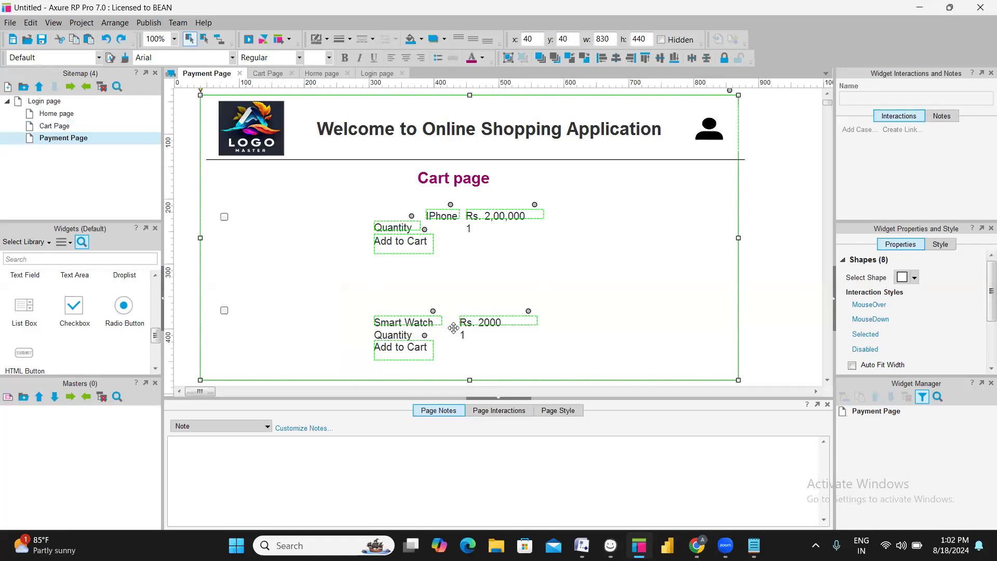
{"action": "left_click", "coordinate": [375, 380], "text": "ctrl"}
{"action": "key", "text": "Delete"}
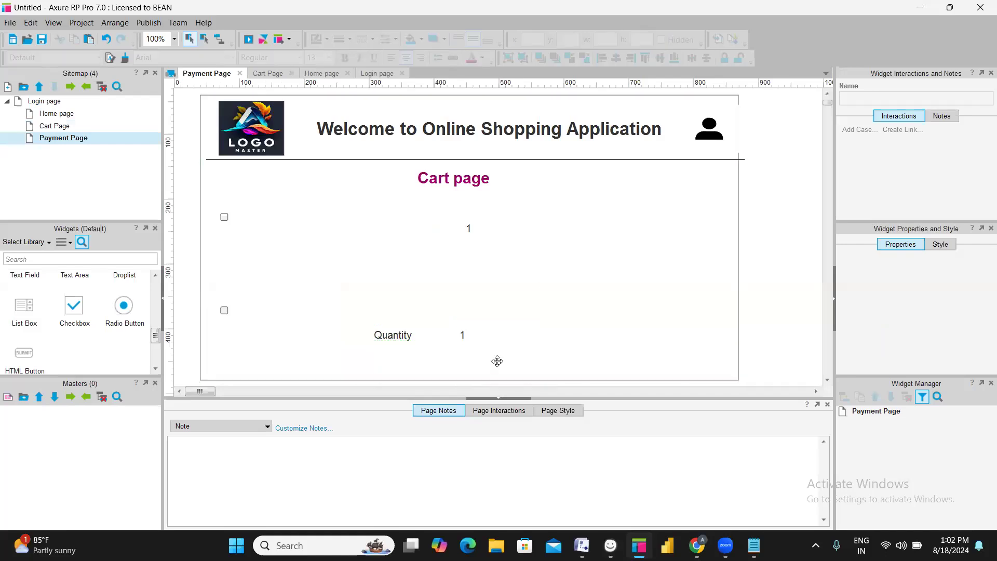
Delete the leftover quantity values and both checkboxes
{"action": "left_click", "coordinate": [469, 228]}
{"action": "key", "text": "Delete"}
{"action": "left_click", "coordinate": [463, 336]}
{"action": "key", "text": "Delete"}
{"action": "key", "text": "Delete"}
{"action": "left_click", "coordinate": [226, 217]}
{"action": "key", "text": "Delete"}
{"action": "left_click", "coordinate": [225, 310]}
{"action": "left_click", "coordinate": [193, 307]}
{"action": "left_click", "coordinate": [225, 310]}
{"action": "key", "text": "Delete"}
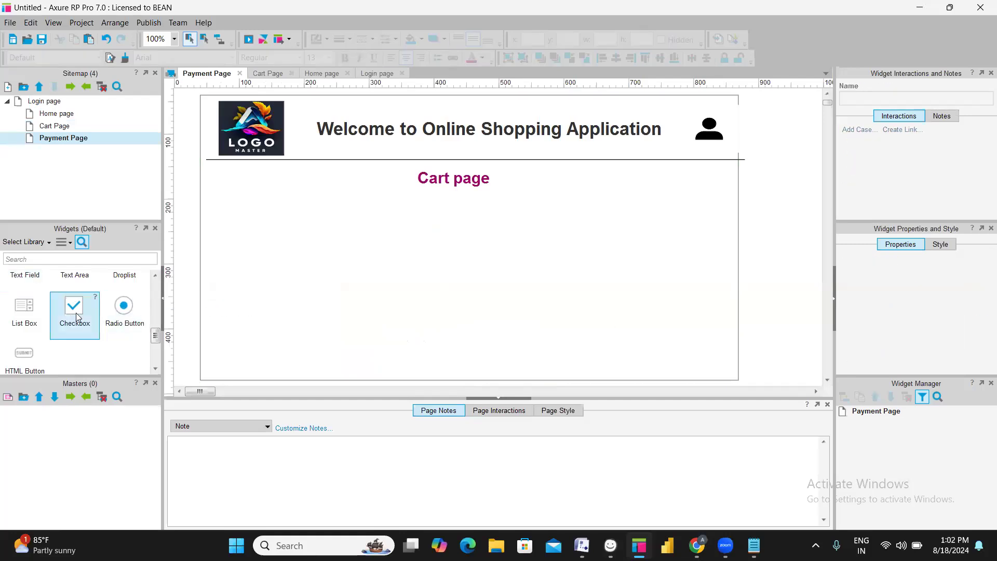
Add a radio button labelled 'UPI' to the Payment Page
{"action": "left_click_drag", "start_coordinate": [124, 306], "coordinate": [241, 228]}
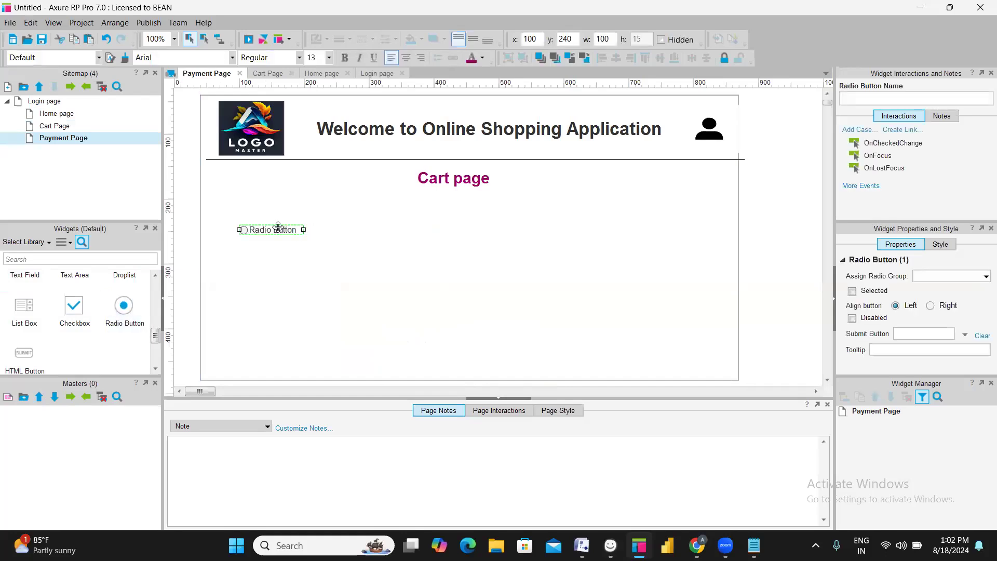
{"action": "double_click", "coordinate": [278, 232]}
{"action": "type", "text": "UPI"}
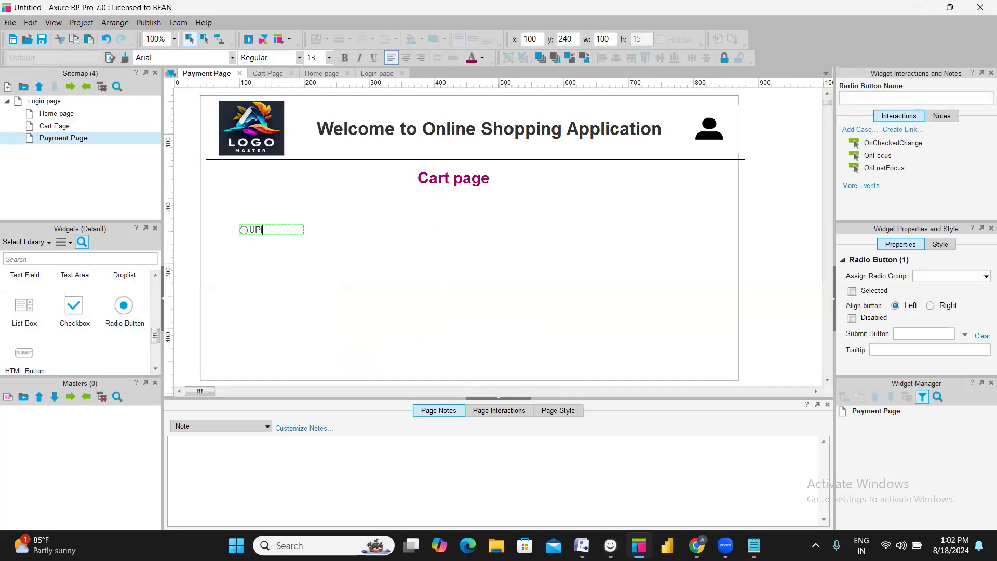
Change the heading from 'Cart page' to 'Payment page'
{"action": "double_click", "coordinate": [439, 180]}
{"action": "left_click", "coordinate": [452, 181]}
{"action": "double_click", "coordinate": [452, 181]}
{"action": "key", "text": "BackSpace"}
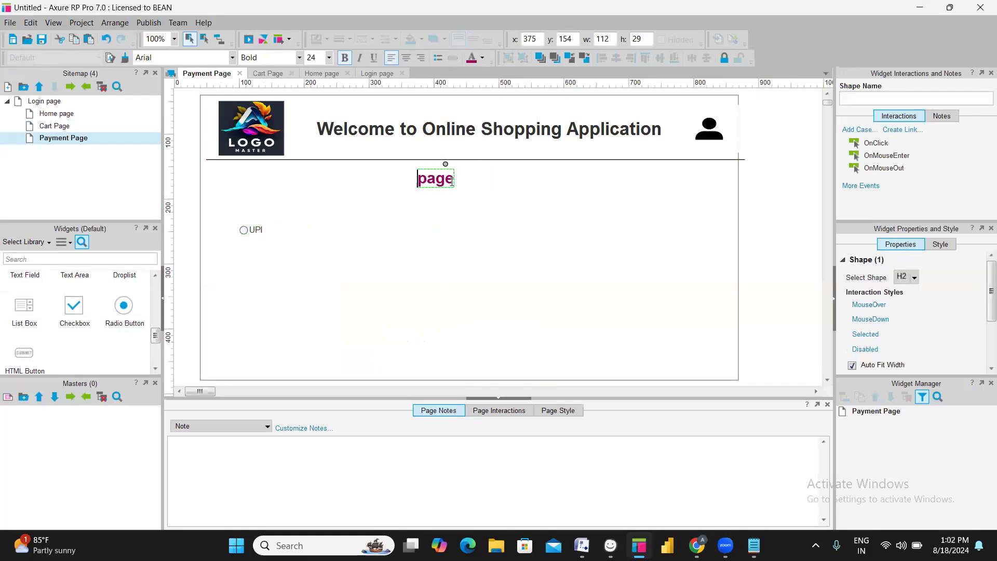
{"action": "type", "text": "Payment"}
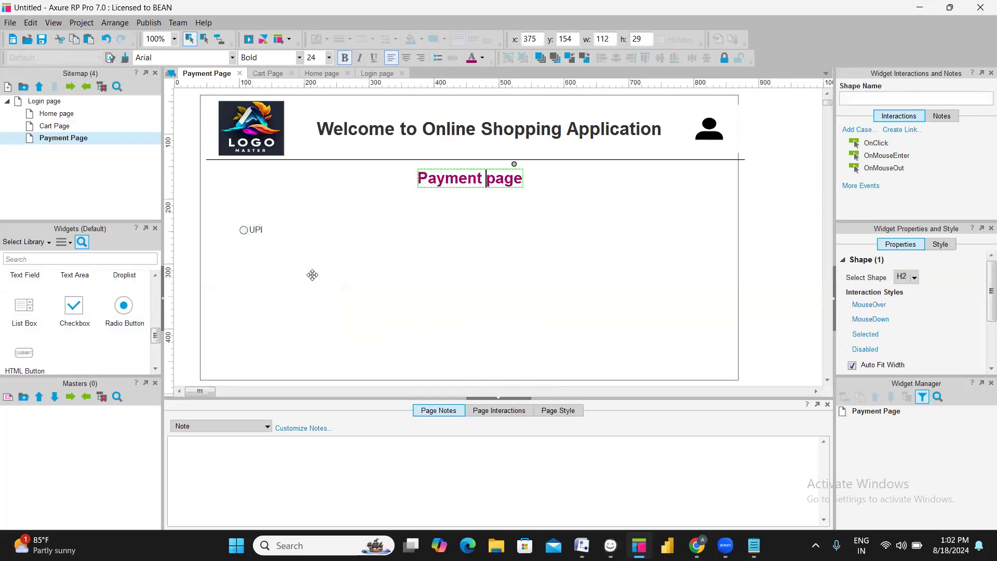
{"action": "left_click", "coordinate": [312, 274]}
Copy the UPI option below it as 'Cash On Delivery', widened to one line
{"action": "left_click", "coordinate": [262, 231]}
{"action": "left_click_drag", "start_coordinate": [261, 230], "coordinate": [278, 252]}
{"action": "double_click", "coordinate": [278, 252]}
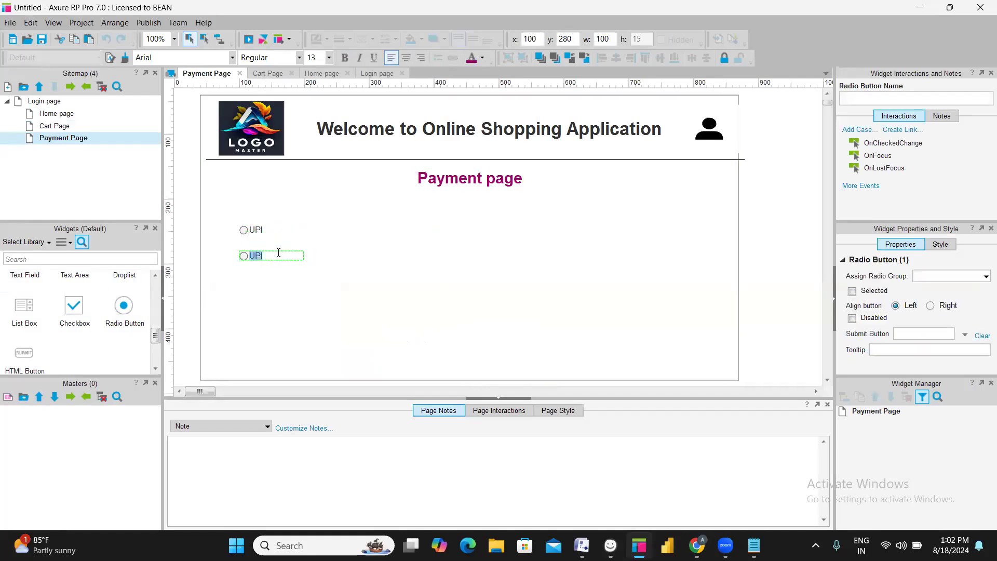
{"action": "key", "text": "BackSpace"}
{"action": "type", "text": "Cash On Delivery"}
{"action": "left_click", "coordinate": [303, 262]}
{"action": "left_click_drag", "start_coordinate": [303, 261], "coordinate": [287, 292]}
{"action": "left_click", "coordinate": [291, 254]}
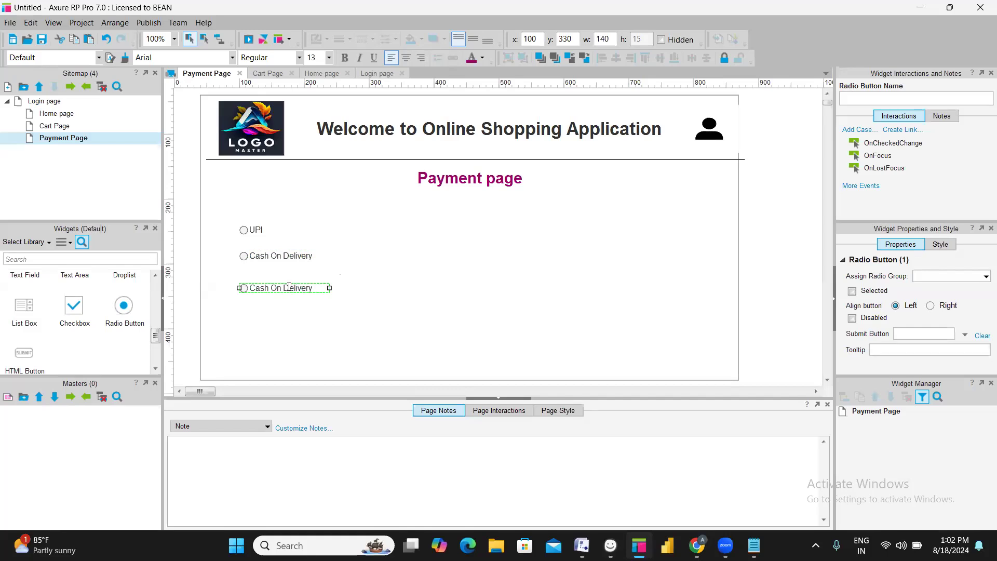
Relabel the next copied option 'Credit/Debit cards'
{"action": "double_click", "coordinate": [289, 288]}
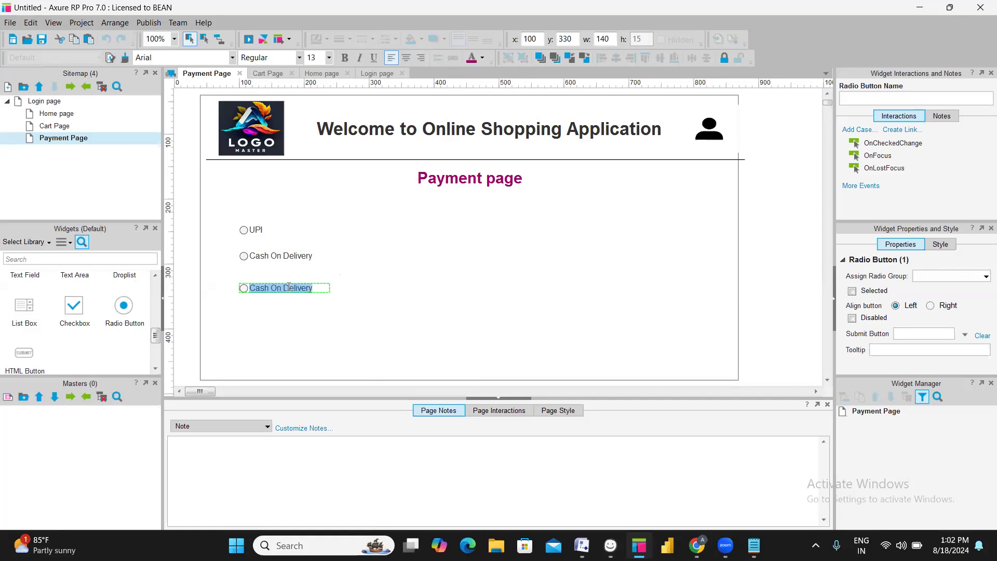
{"action": "key", "text": "BackSpace"}
{"action": "type", "text": "Credit/Debit cards"}
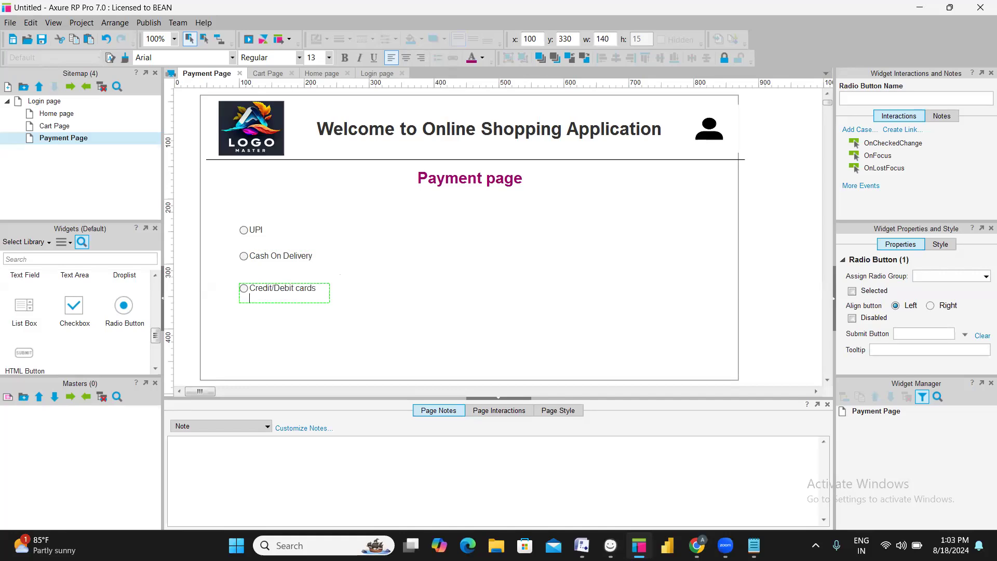
{"action": "left_click", "coordinate": [229, 330]}
Copy the Credit/Debit cards option below it and label it 'Wallet'
{"action": "left_click", "coordinate": [283, 290]}
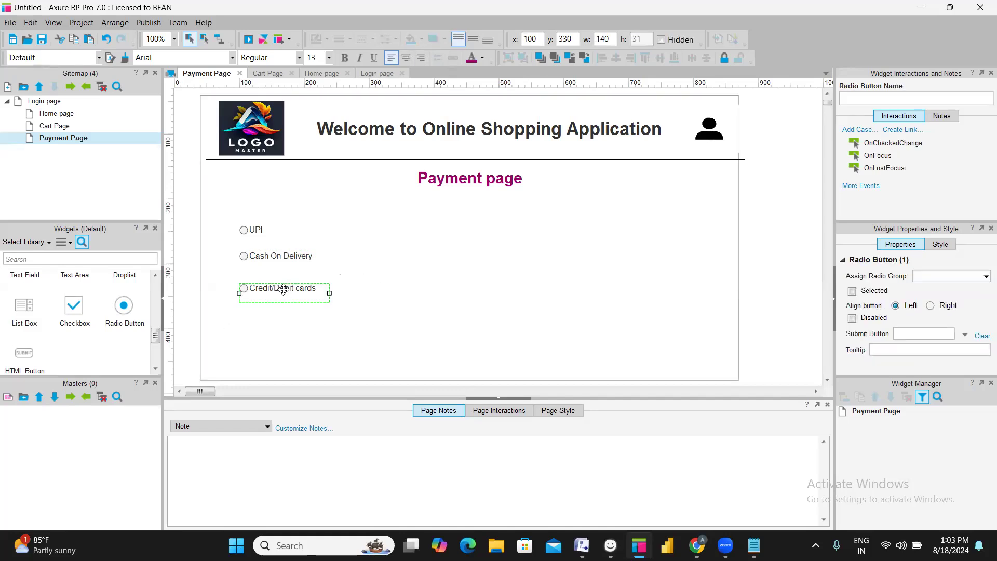
{"action": "left_click_drag", "start_coordinate": [284, 289], "coordinate": [314, 330]}
{"action": "double_click", "coordinate": [314, 320]}
{"action": "type", "text": "Wallet"}
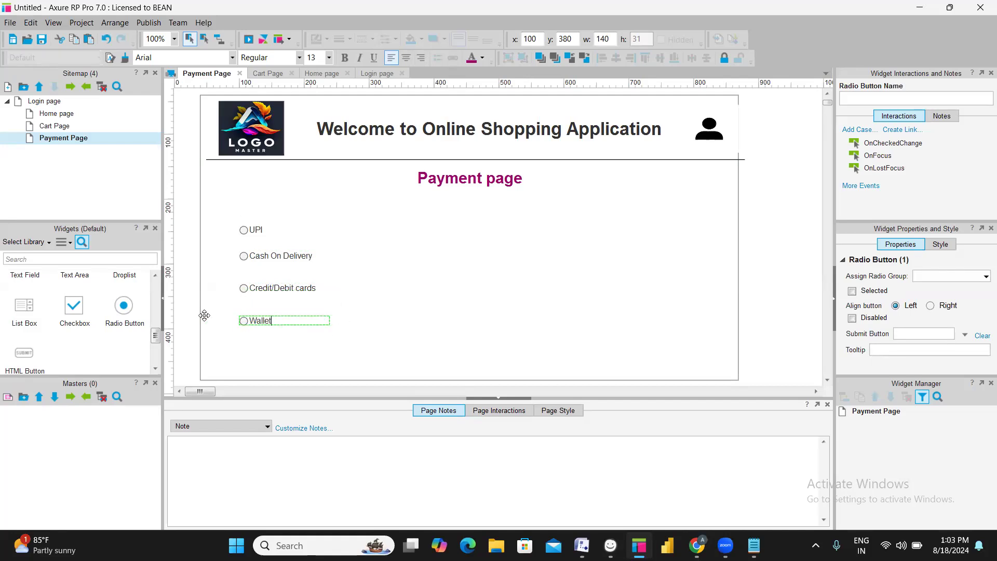
{"action": "left_click", "coordinate": [196, 327]}
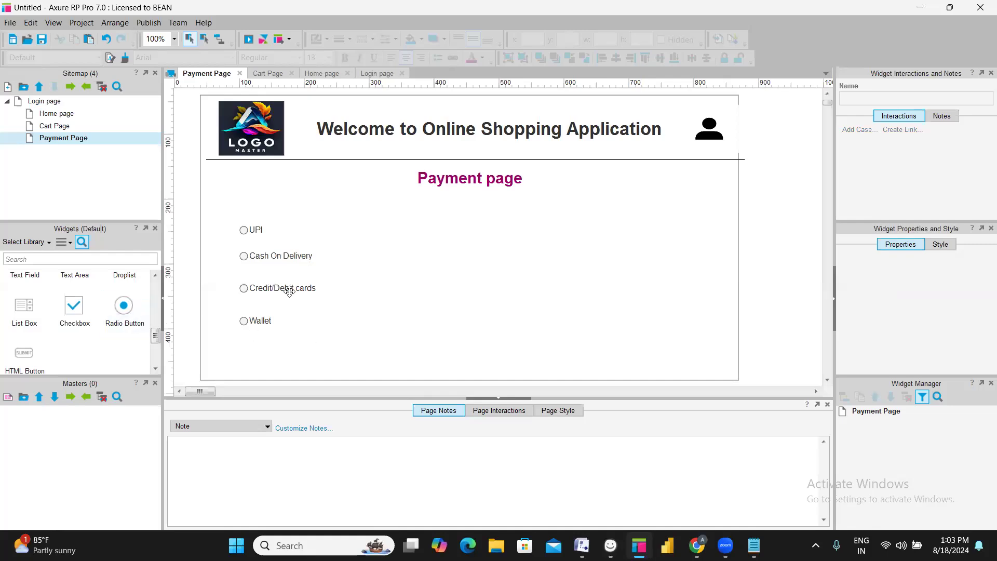
Add a 'Proceed to Pay' button below the radio options
{"action": "left_click_drag", "start_coordinate": [29, 357], "coordinate": [406, 357]}
{"action": "type", "text": "Proceed to Pay"}
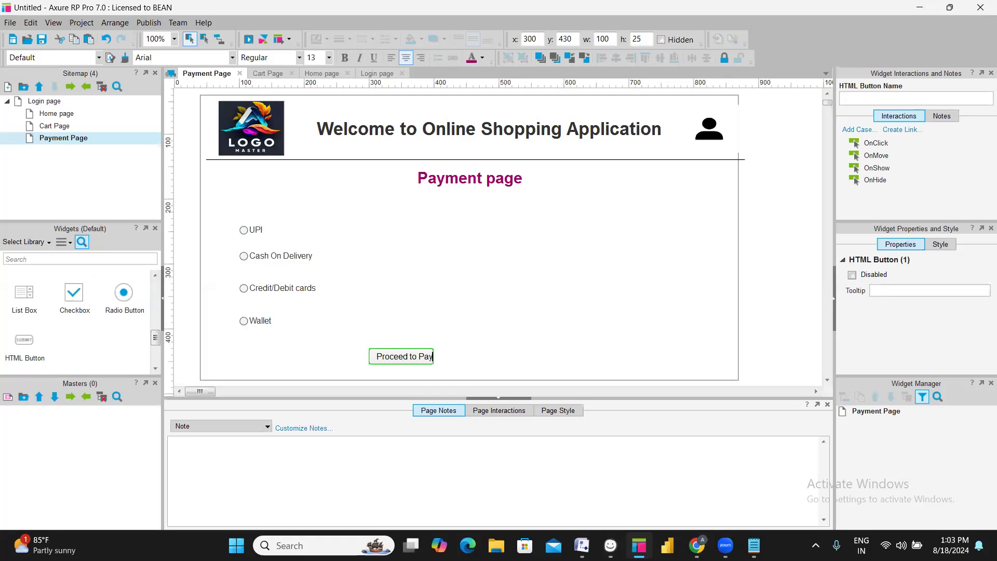
{"action": "left_click", "coordinate": [394, 283]}
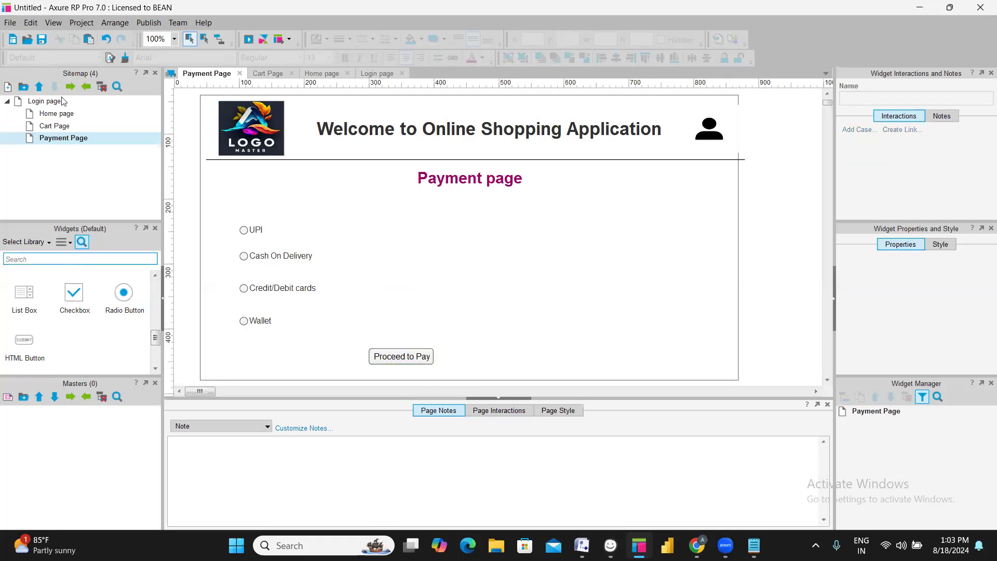
{"action": "double_click", "coordinate": [45, 102]}
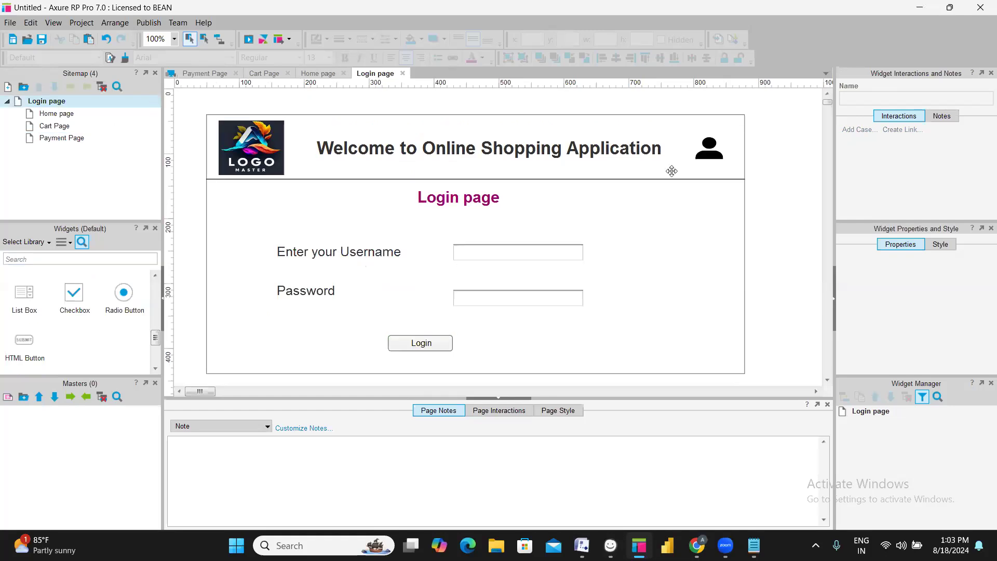
Review the Home, Cart and Payment pages in turn, then return to the Login page
{"action": "left_click", "coordinate": [56, 115]}
{"action": "double_click", "coordinate": [56, 114]}
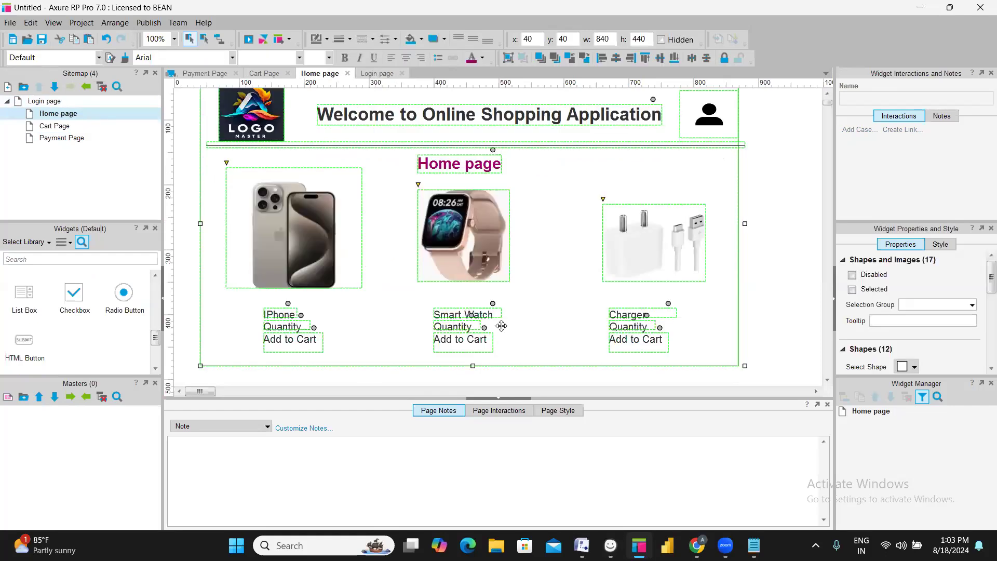
{"action": "left_click", "coordinate": [502, 325]}
{"action": "scroll", "coordinate": [501, 326], "scroll_direction": "down", "scroll_amount": 1}
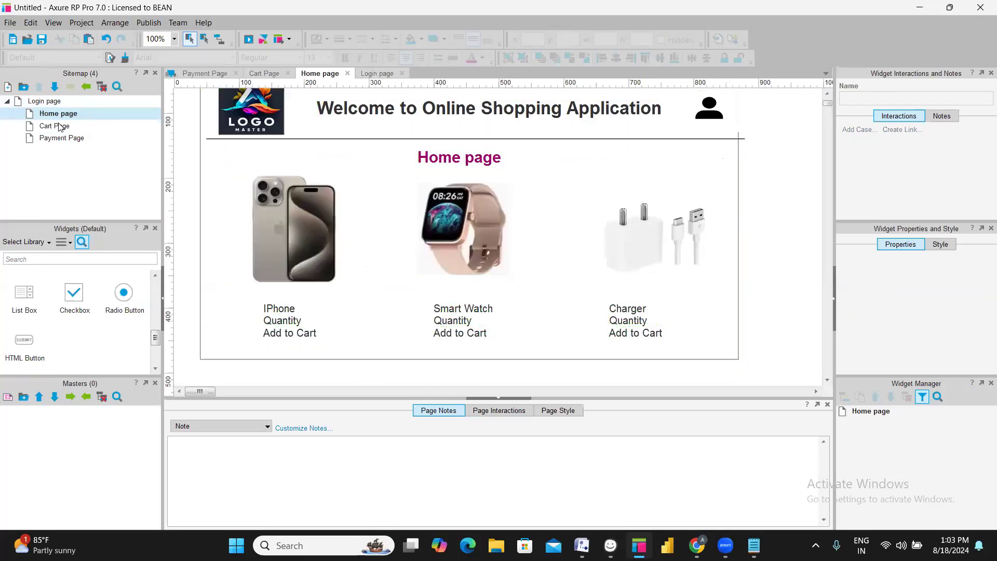
{"action": "key", "text": "ctrl+z"}
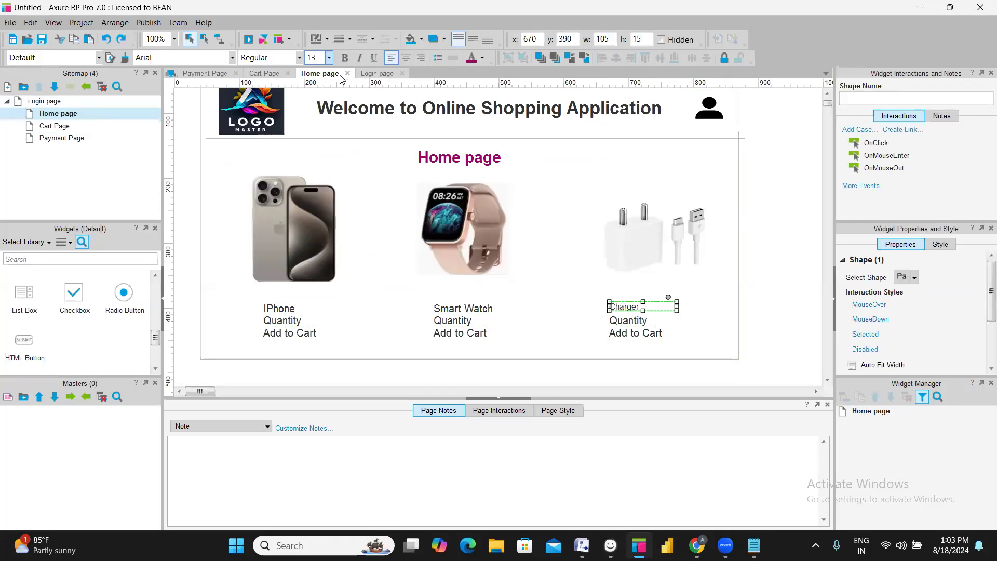
{"action": "key", "text": "ctrl+y"}
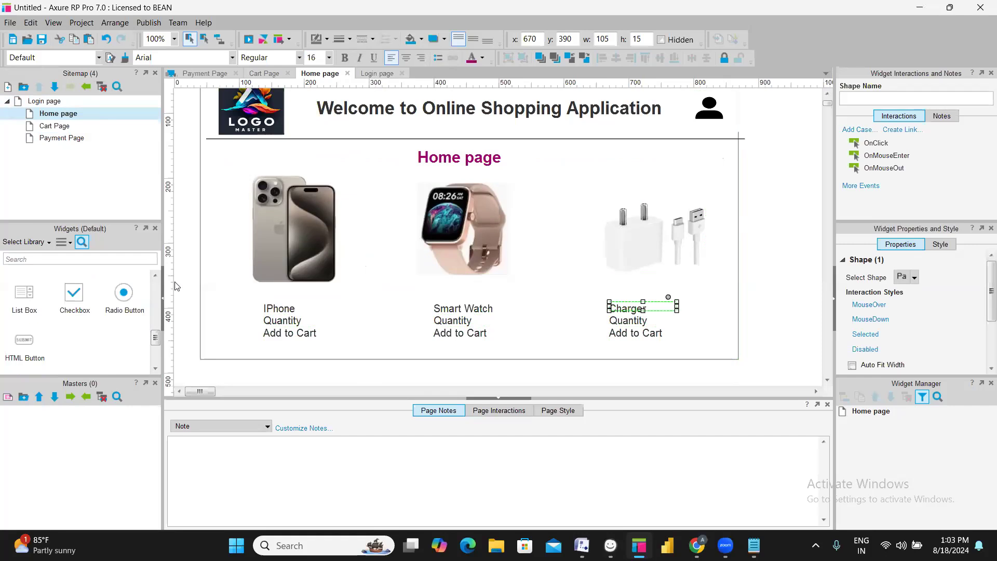
{"action": "left_click", "coordinate": [72, 127]}
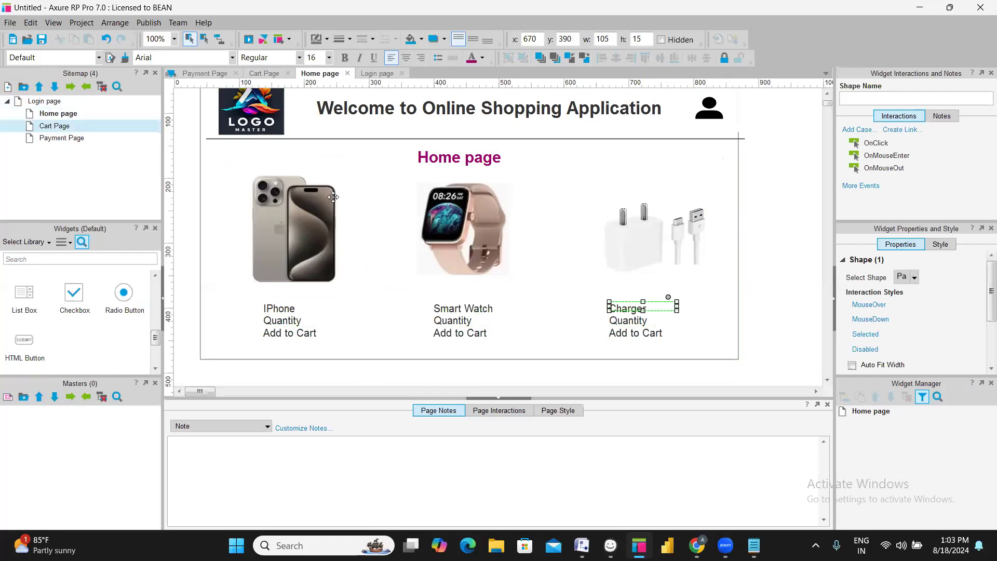
{"action": "left_click", "coordinate": [233, 237]}
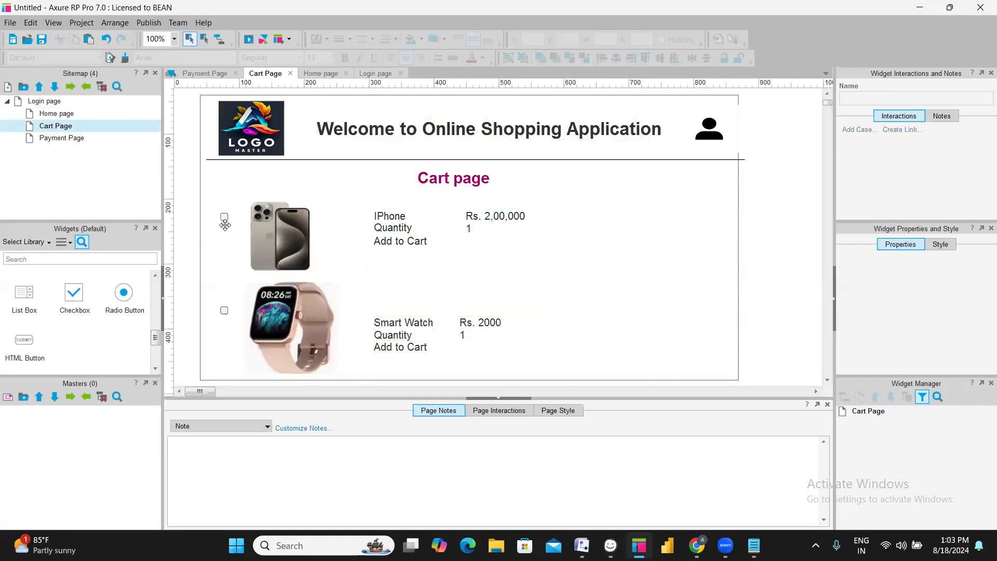
{"action": "double_click", "coordinate": [74, 139]}
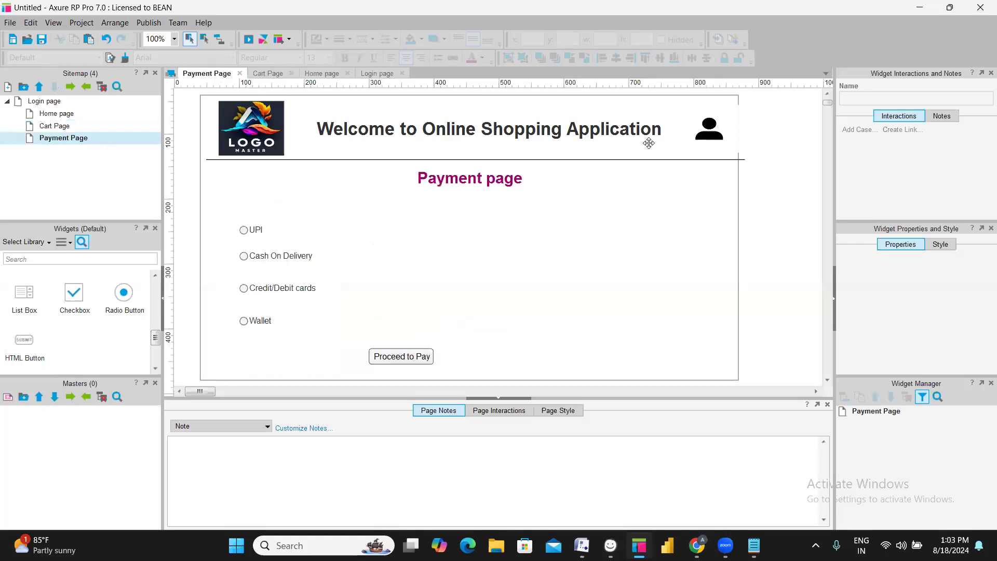
{"action": "double_click", "coordinate": [63, 104]}
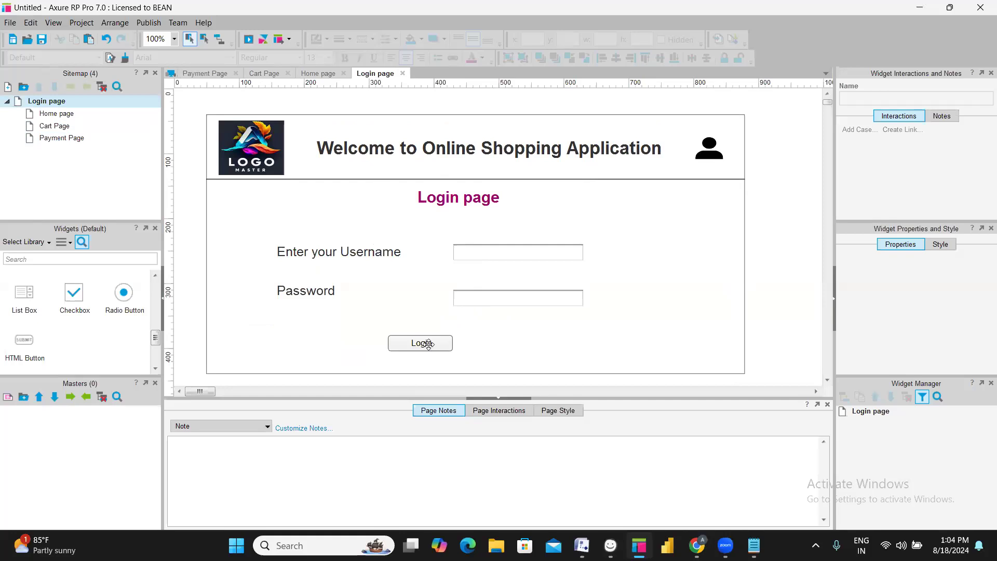
Link the Login button to open the Home page
{"action": "left_click", "coordinate": [446, 338]}
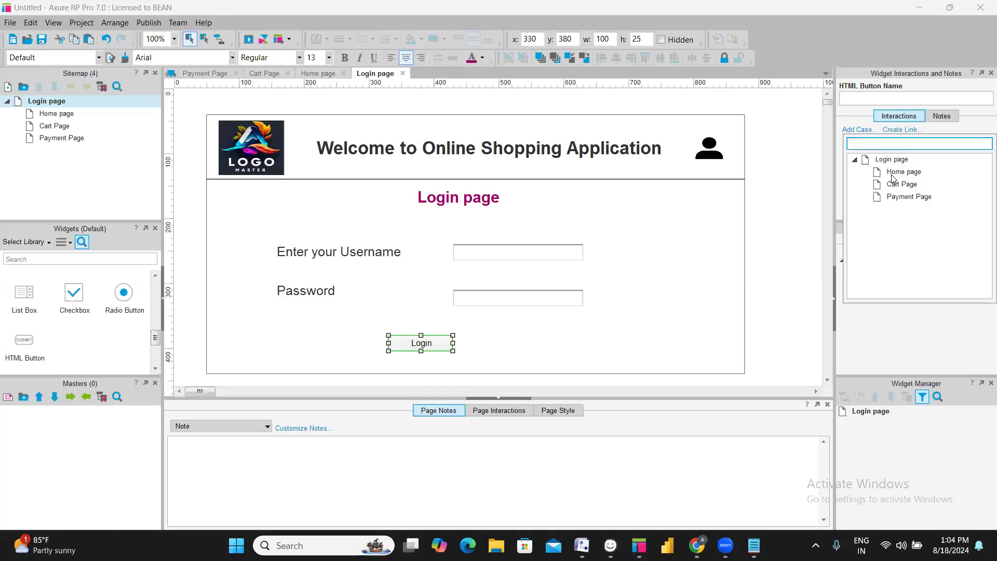
{"action": "left_click", "coordinate": [901, 177]}
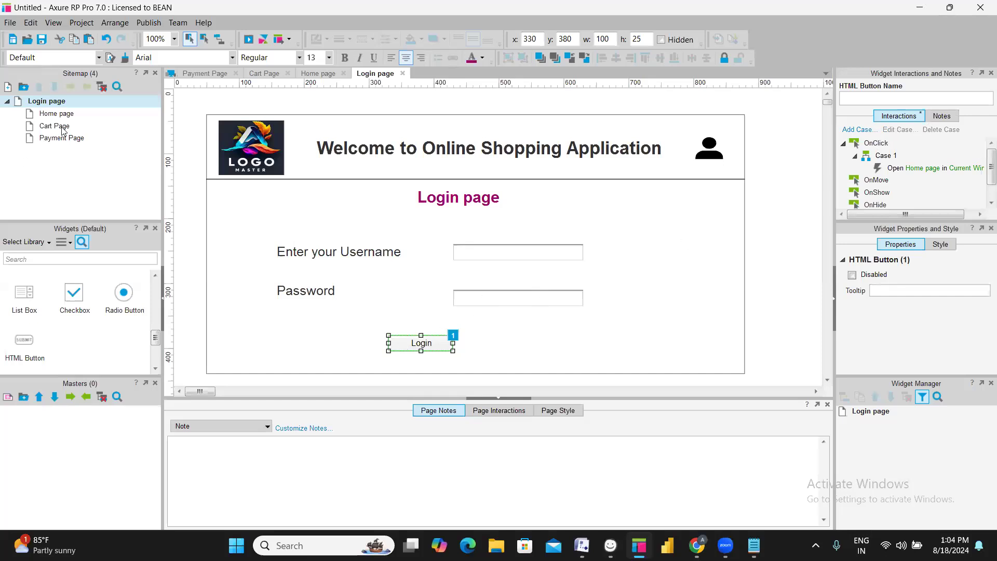
{"action": "double_click", "coordinate": [73, 115]}
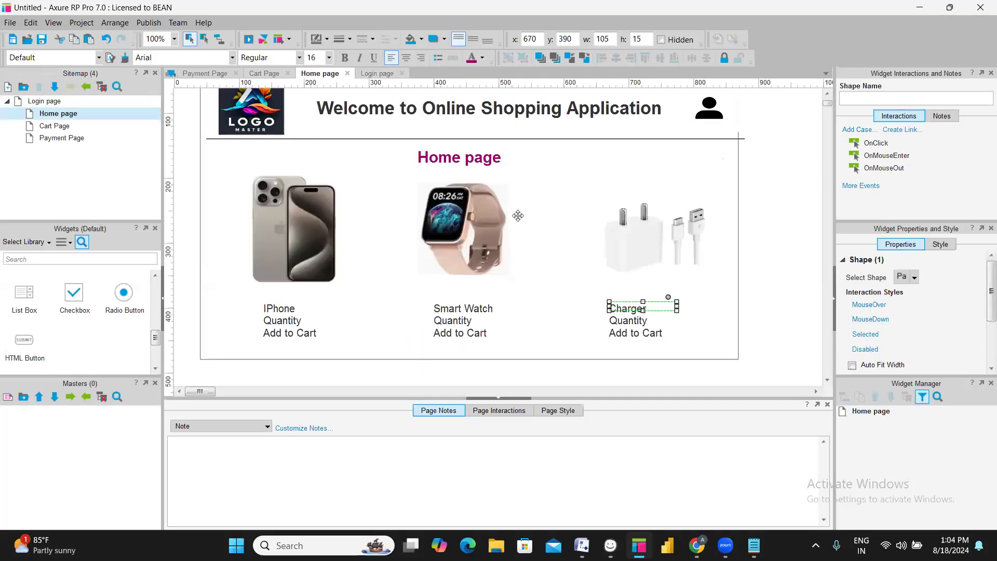
Link the iPhone's Add to Cart text to open the Cart Page
{"action": "left_click", "coordinate": [306, 334]}
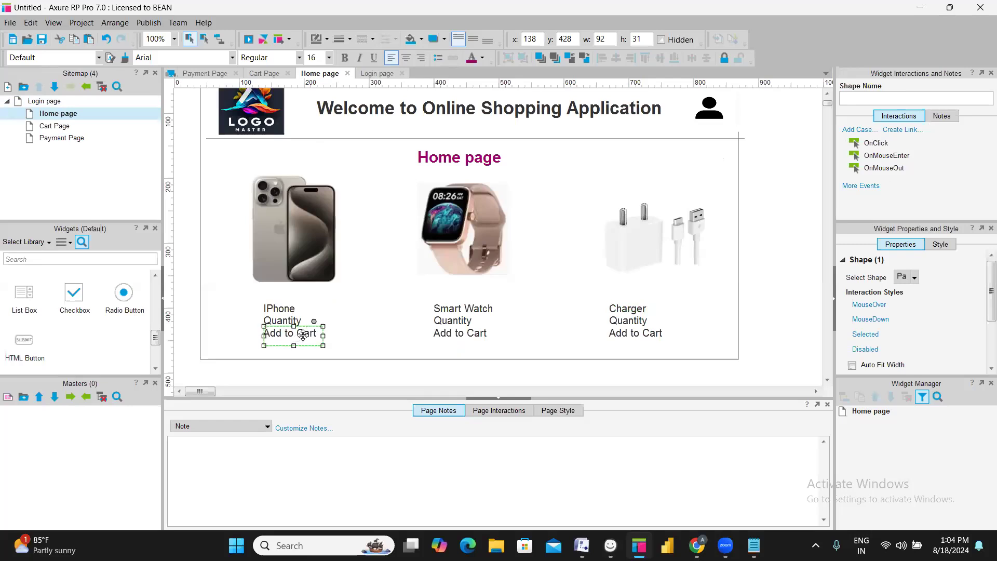
{"action": "left_click", "coordinate": [907, 129]}
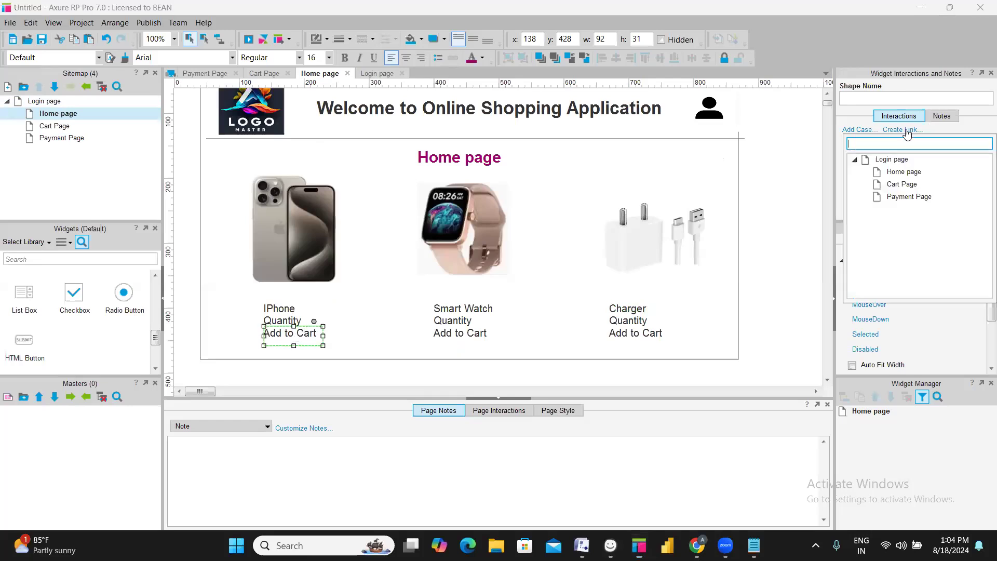
{"action": "left_click", "coordinate": [903, 184]}
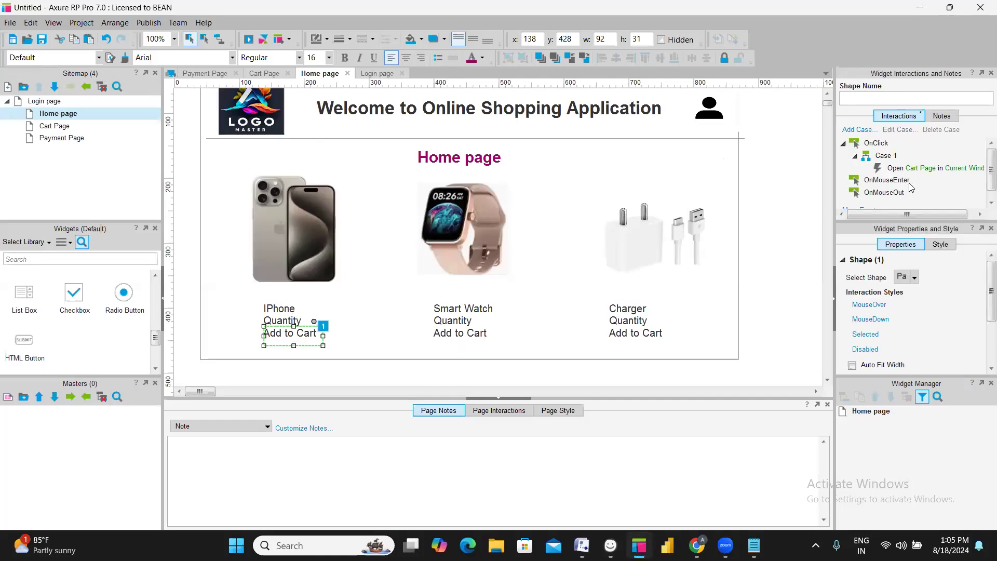
{"action": "double_click", "coordinate": [66, 129]}
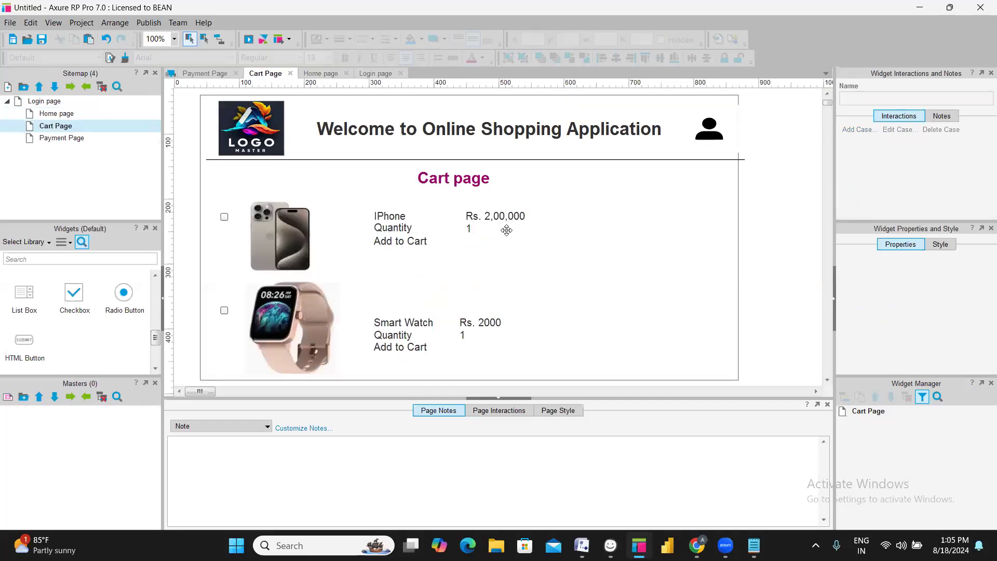
Place a copy of the iPhone's Quantity label further to the right
{"action": "left_click", "coordinate": [397, 228]}
{"action": "left_click_drag", "start_coordinate": [397, 229], "coordinate": [607, 219]}
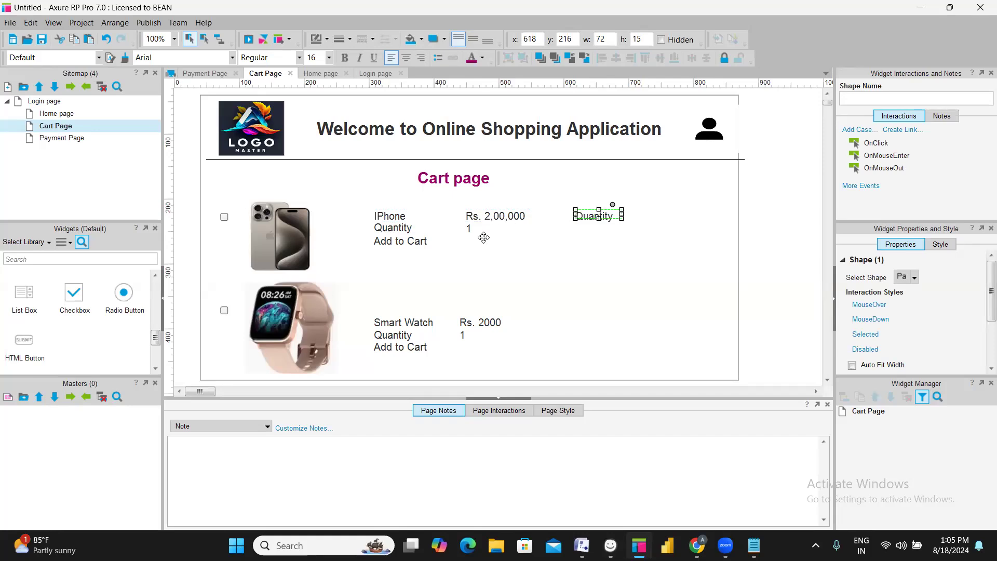
{"action": "left_click", "coordinate": [569, 215]}
Change the iPhone's 'Add to Cart' text to 'Buy Now'
{"action": "left_click", "coordinate": [401, 241]}
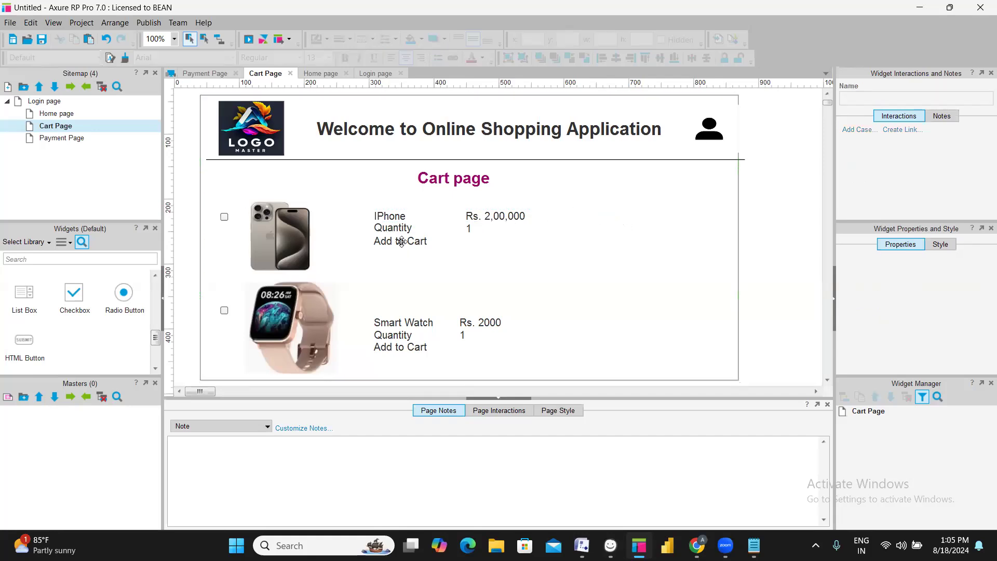
{"action": "double_click", "coordinate": [402, 241]}
{"action": "type", "text": "Buy NOw"}
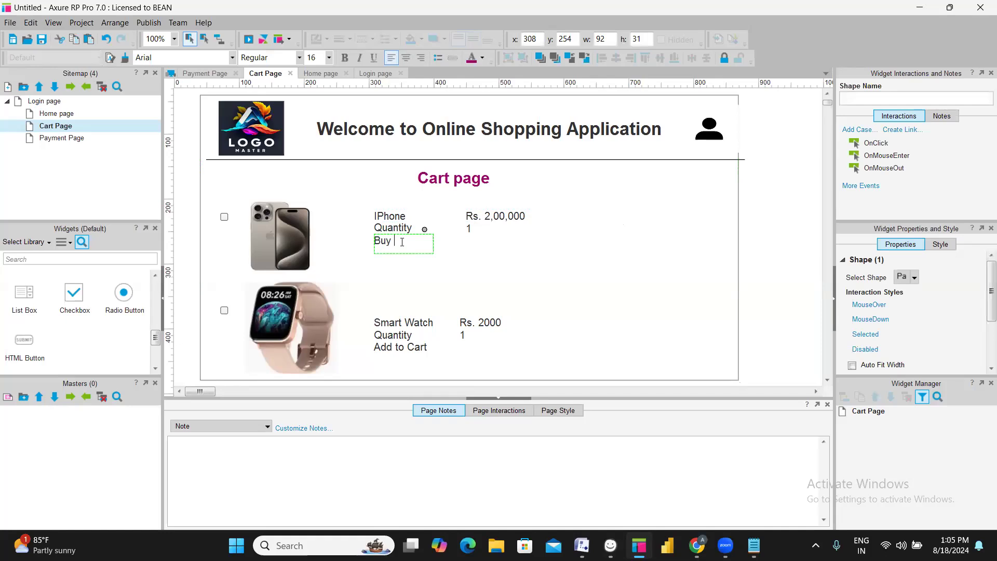
{"action": "key", "text": "BackSpace"}
{"action": "key", "text": "BackSpace"}
{"action": "type", "text": "ow"}
{"action": "key", "text": "Return"}
{"action": "key", "text": "Escape"}
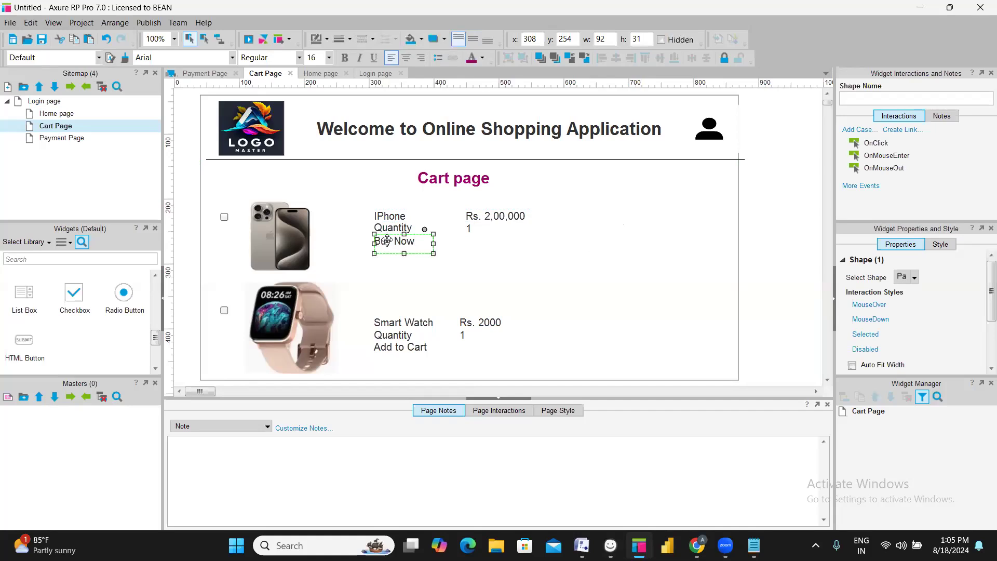
Copy Buy Now under the Smart Watch, link the iPhone's Buy Now to Payment Page, then open it
{"action": "left_click", "coordinate": [391, 347]}
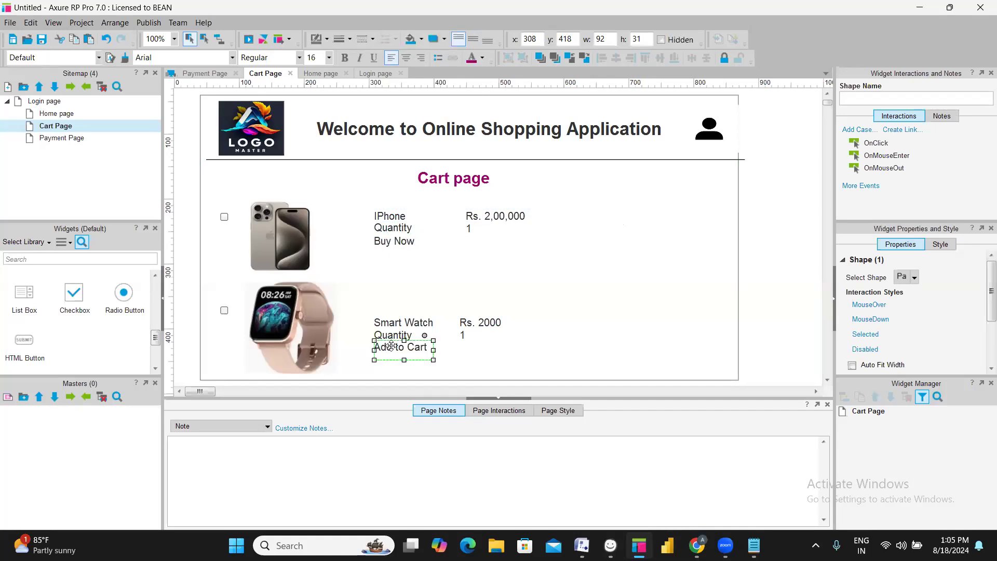
{"action": "left_click_drag", "start_coordinate": [418, 257], "coordinate": [413, 345]}
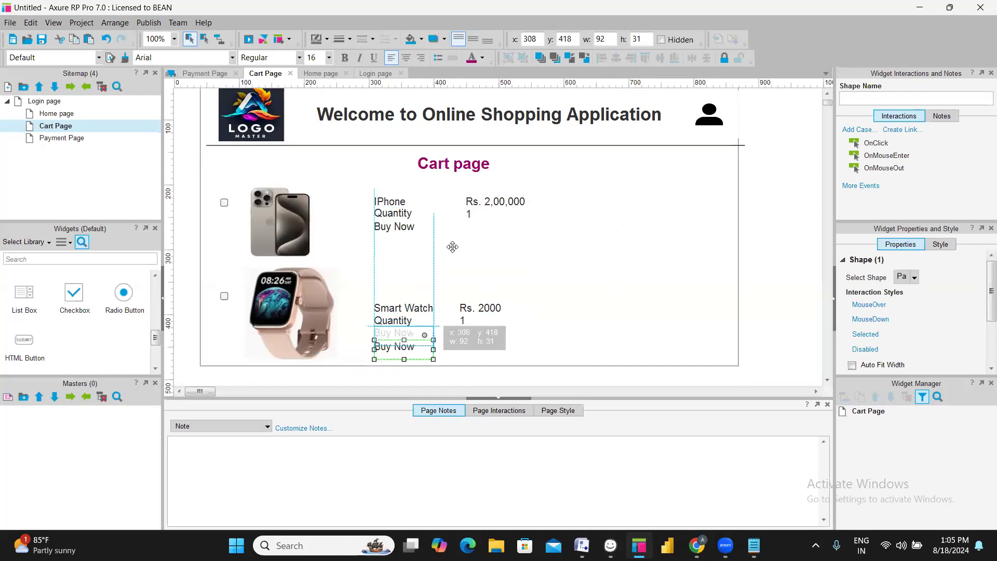
{"action": "left_click", "coordinate": [397, 227]}
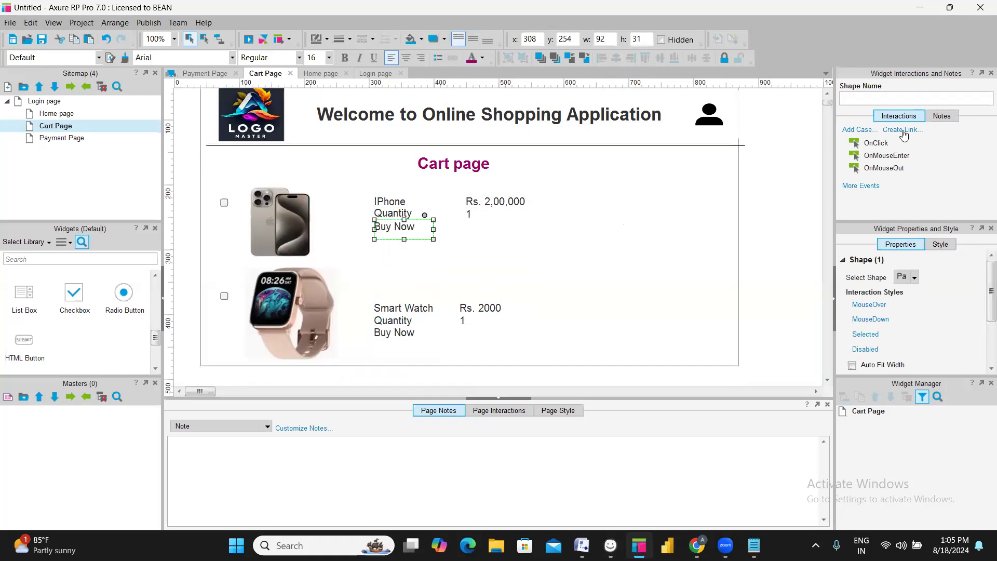
{"action": "left_click", "coordinate": [902, 131]}
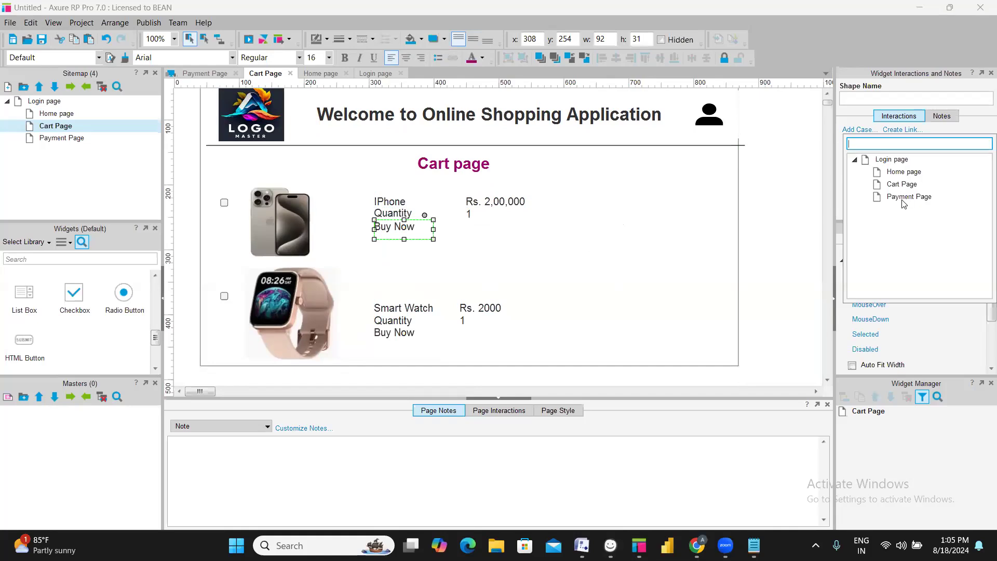
{"action": "left_click", "coordinate": [905, 197]}
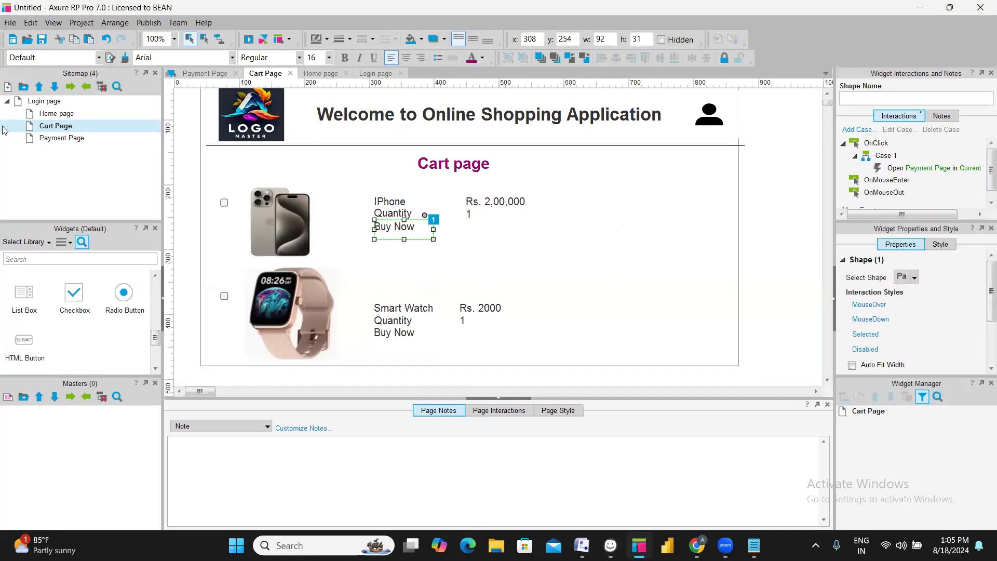
{"action": "double_click", "coordinate": [52, 138]}
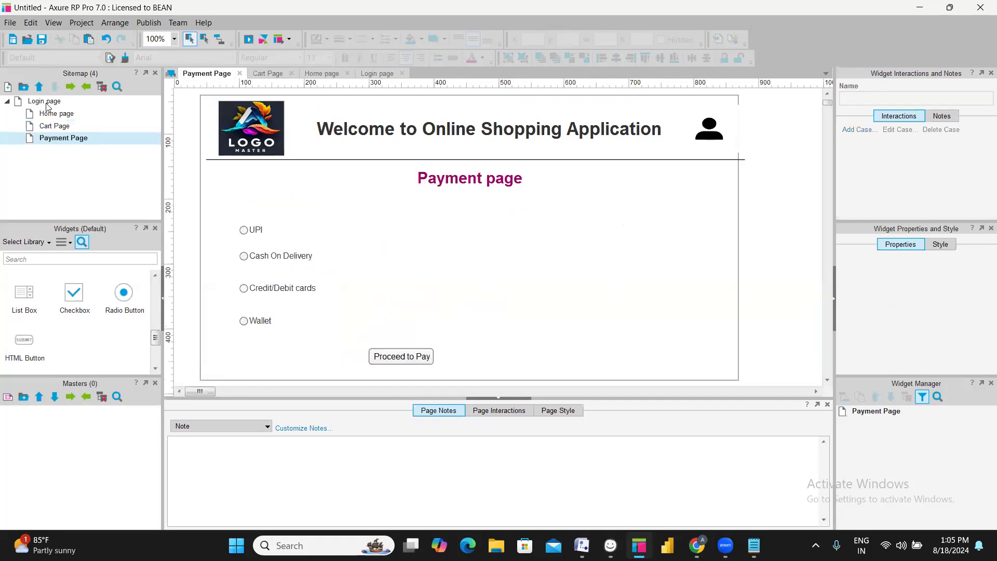
Open the Login page from the Sitemap, replacing the Payment Page in the editor
{"action": "double_click", "coordinate": [59, 102]}
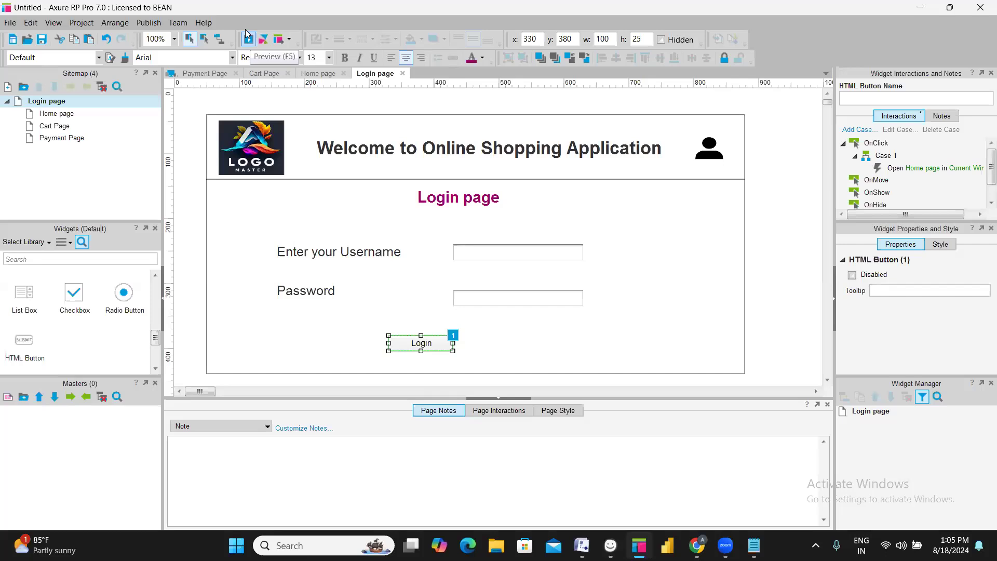
{"action": "left_click", "coordinate": [77, 103]}
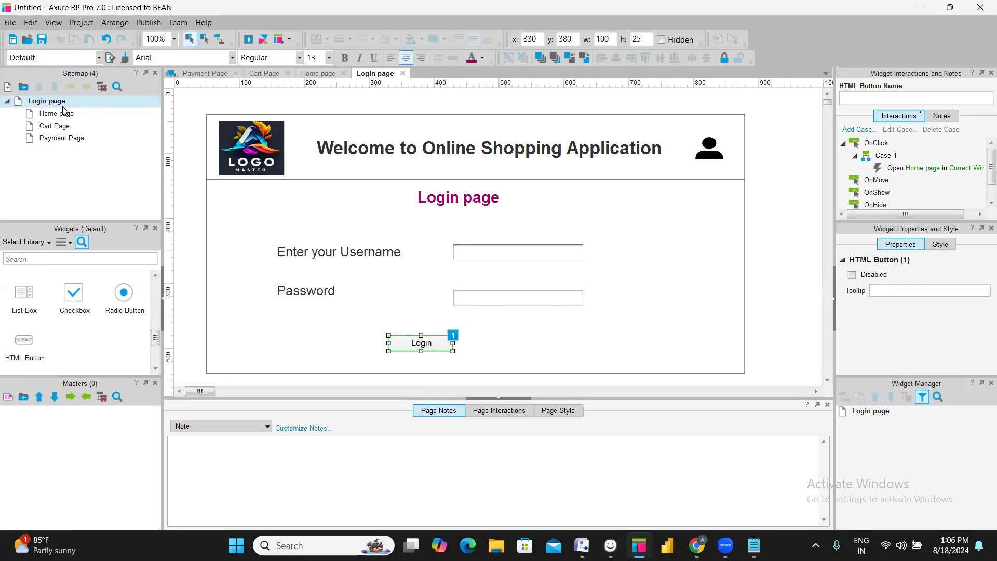
Preview the prototype in the browser and log in with a username and password
{"action": "left_click", "coordinate": [247, 40]}
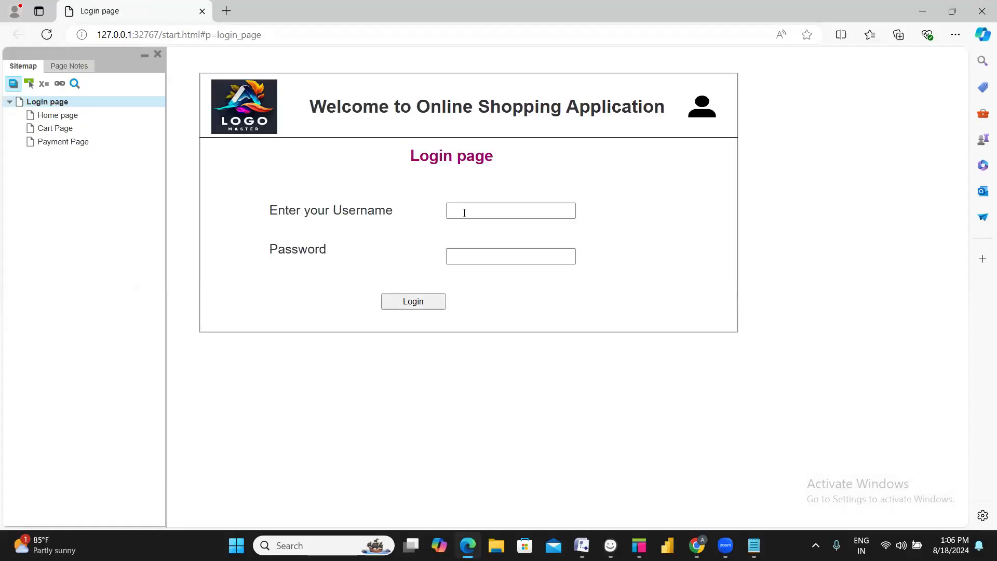
{"action": "left_click", "coordinate": [464, 213]}
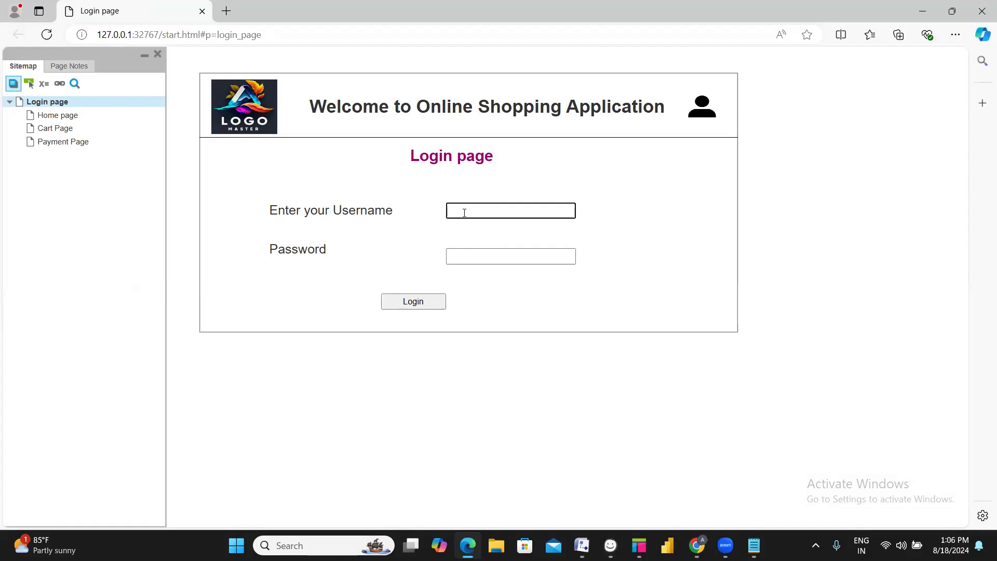
{"action": "type", "text": "123456789"}
{"action": "left_click", "coordinate": [469, 253]}
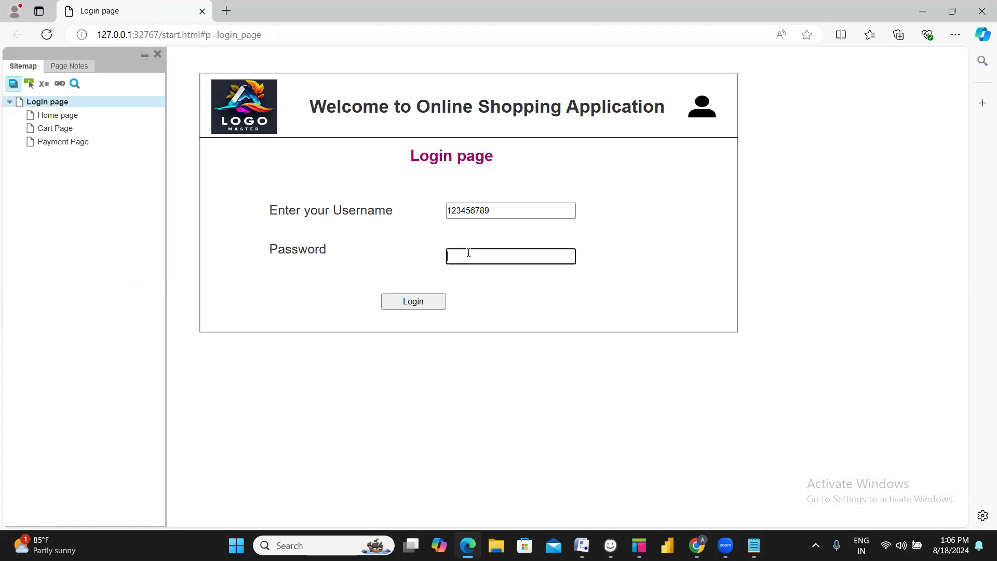
{"action": "type", "text": "abcdefg"}
{"action": "left_click", "coordinate": [401, 306]}
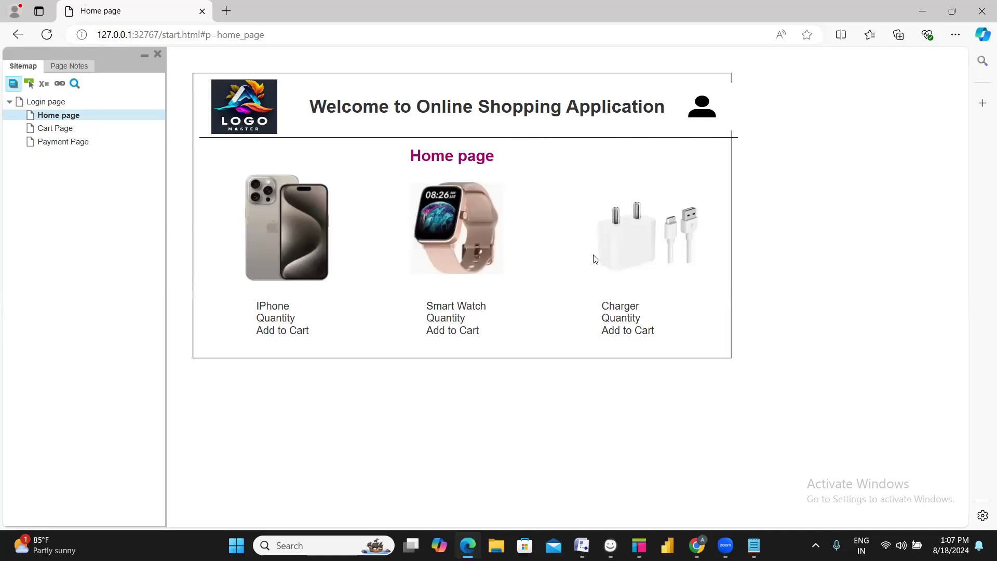
Add the iPhone to the cart, choose Buy Now, and select UPI as payment method
{"action": "left_click", "coordinate": [276, 333]}
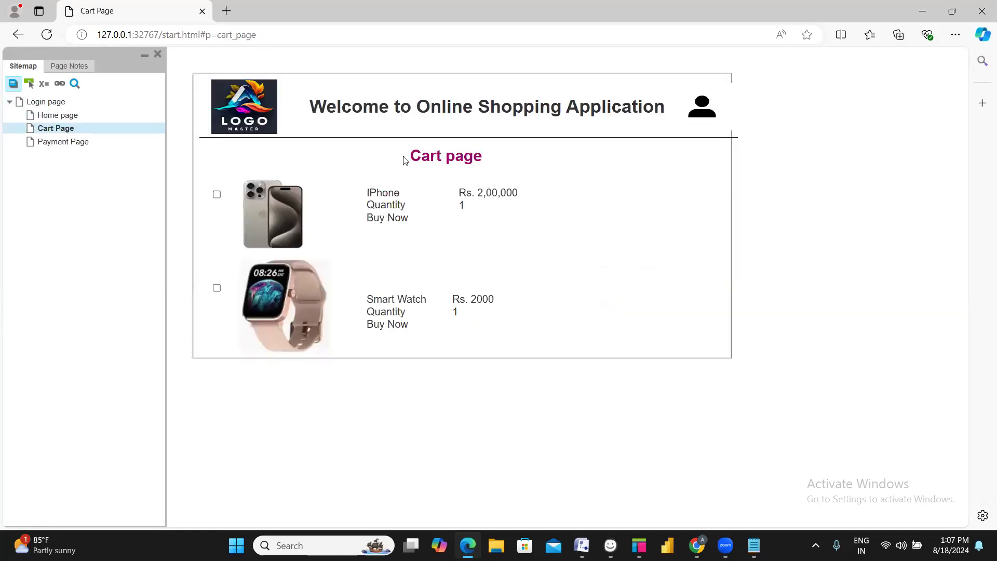
{"action": "left_click", "coordinate": [381, 223]}
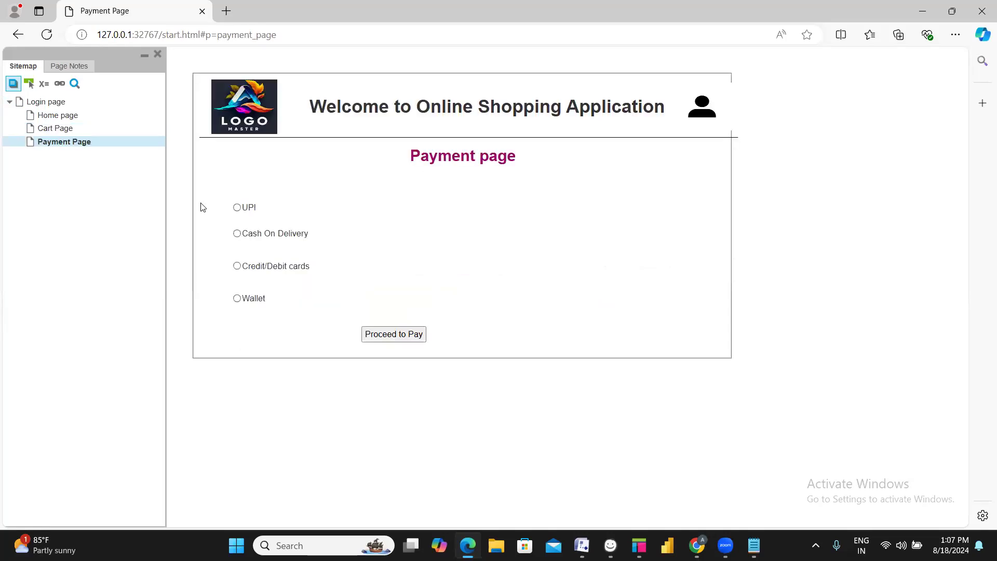
{"action": "left_click", "coordinate": [237, 209]}
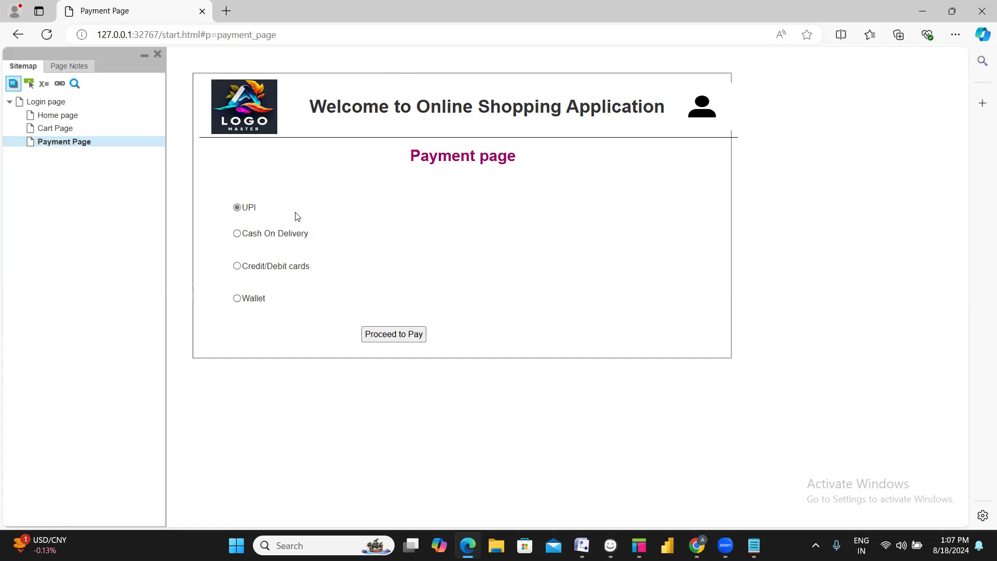
Return to the preview's Login page and log in again with new credentials
{"action": "left_click", "coordinate": [28, 102]}
{"action": "left_click", "coordinate": [470, 214]}
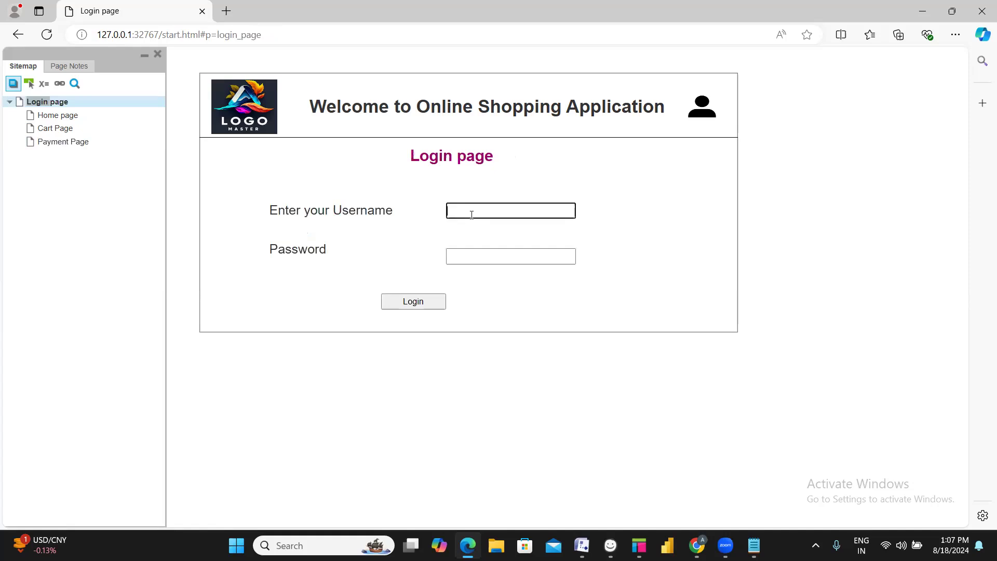
{"action": "type", "text": "1452359713"}
{"action": "left_click", "coordinate": [466, 258]}
{"action": "type", "text": "5431"}
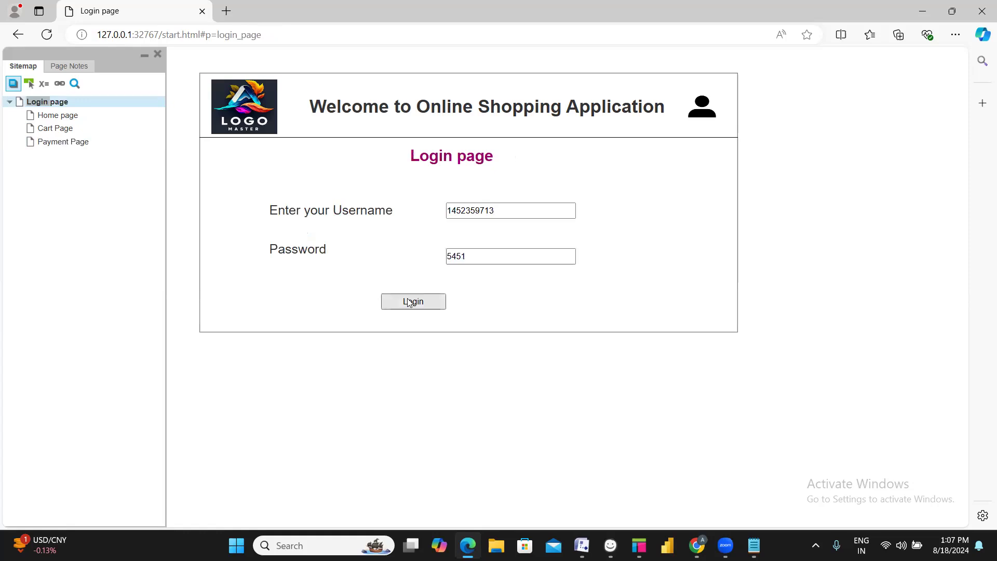
{"action": "left_click", "coordinate": [400, 301]}
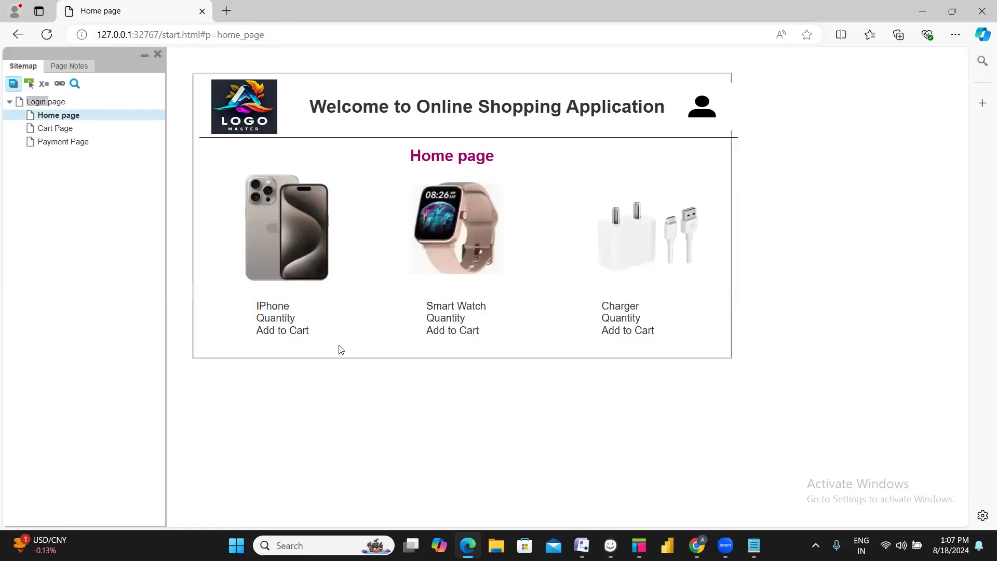
Buy the iPhone with Cash On Delivery, proceed to pay, then go back to Login
{"action": "left_click", "coordinate": [295, 338]}
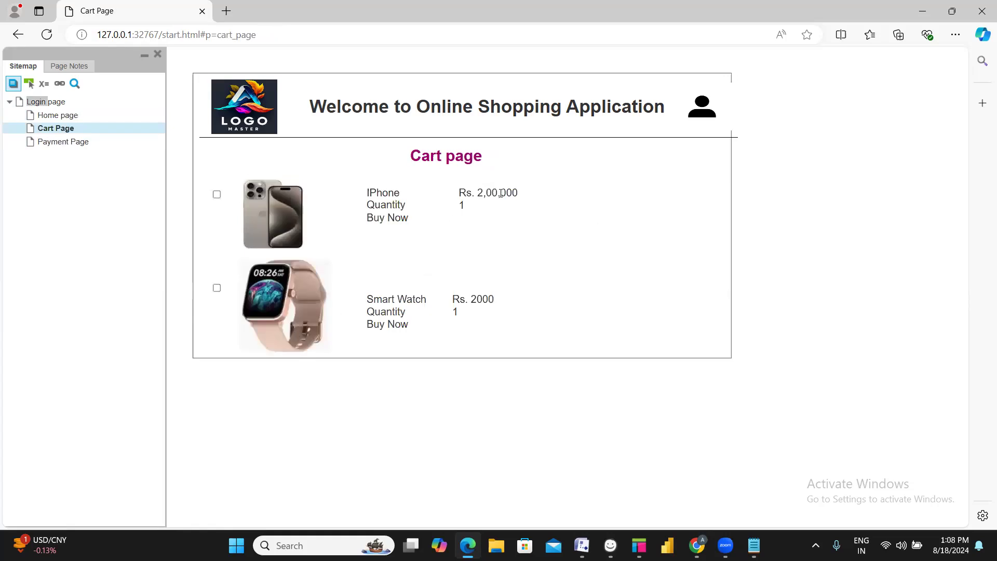
{"action": "left_click", "coordinate": [405, 224]}
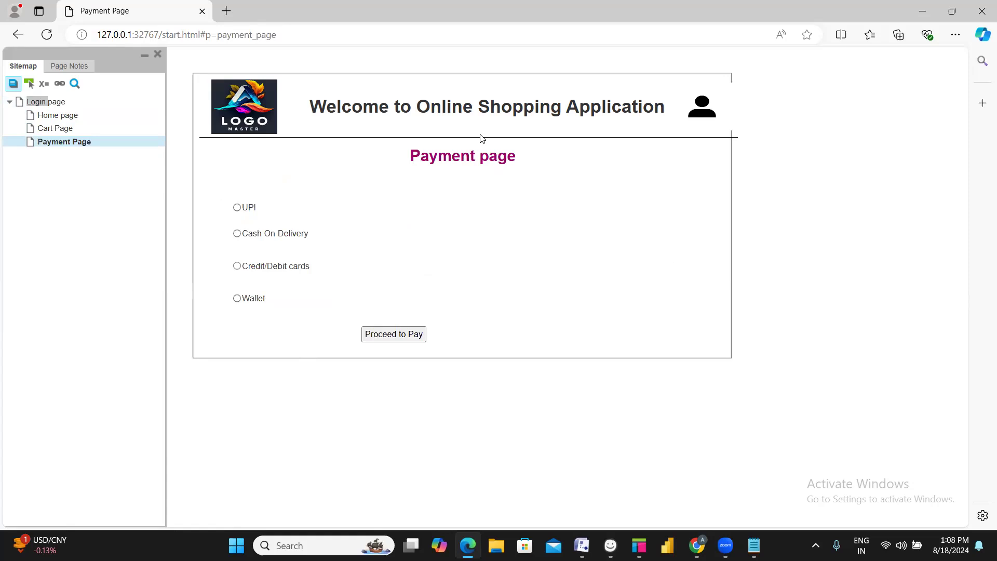
{"action": "left_click", "coordinate": [237, 233]}
{"action": "left_click", "coordinate": [395, 334]}
{"action": "left_click", "coordinate": [46, 102]}
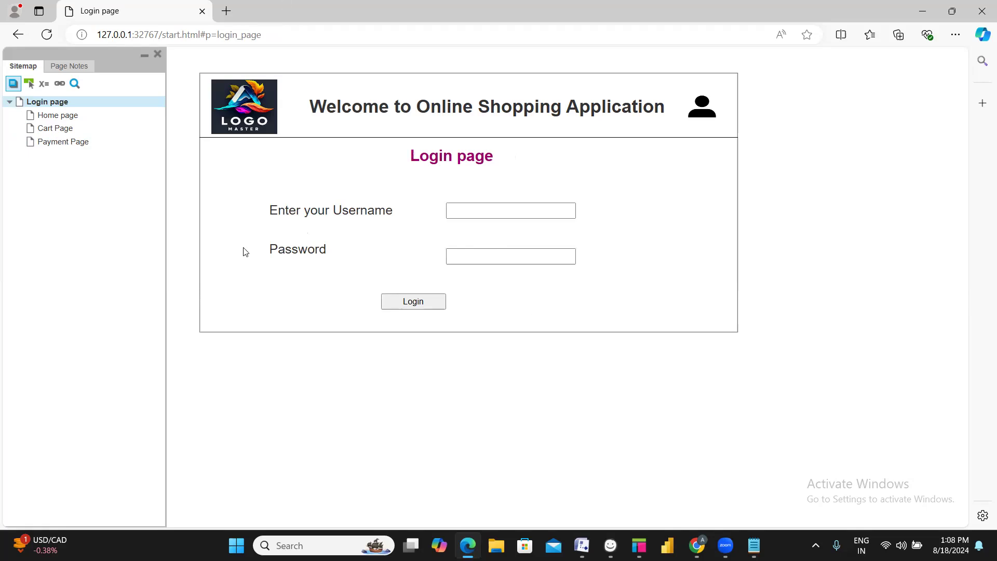
Switch back to Axure, check the File menu, and select the Login page frame rectangle
{"action": "key", "text": "alt+Tab"}
{"action": "left_click", "coordinate": [8, 23]}
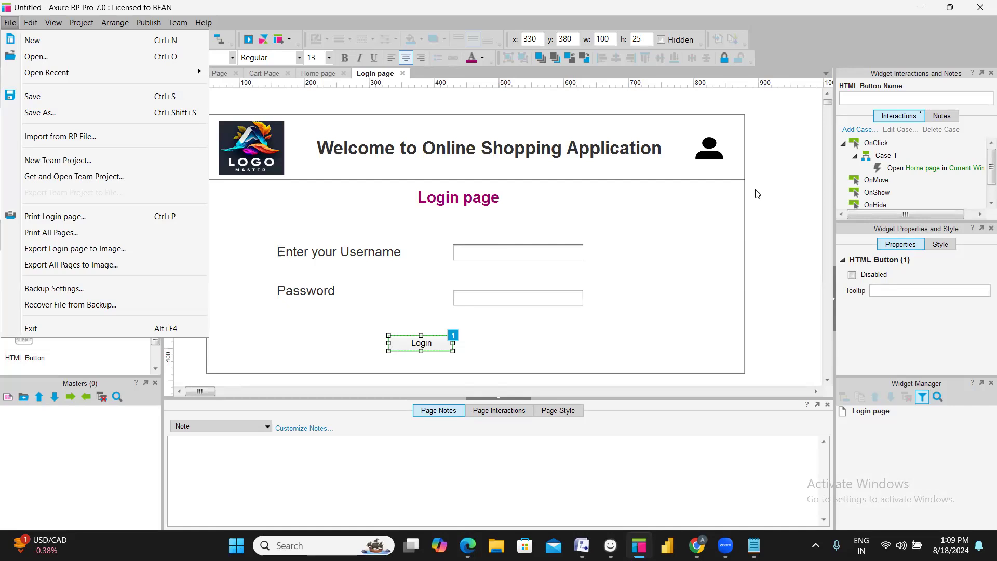
{"action": "left_click", "coordinate": [694, 240]}
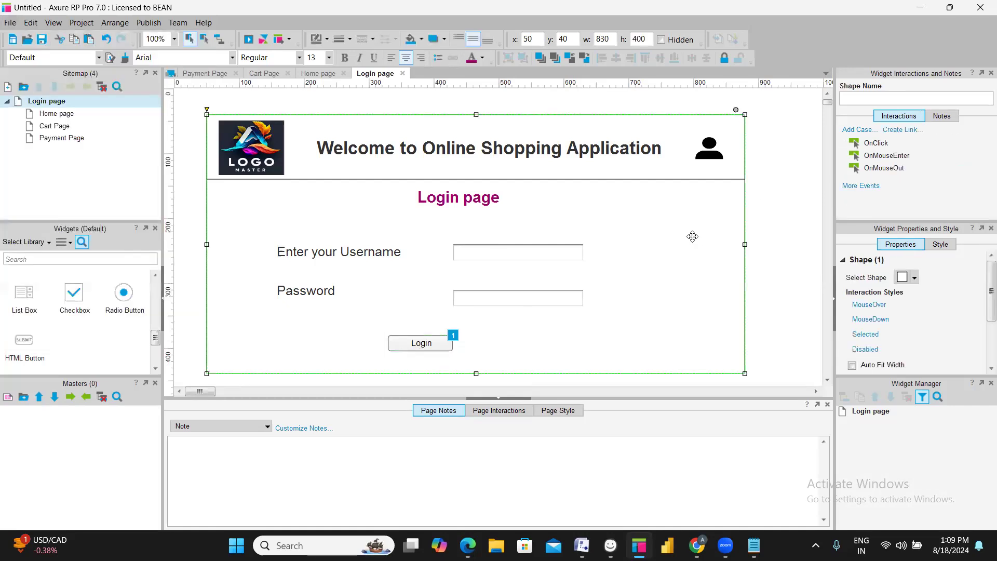